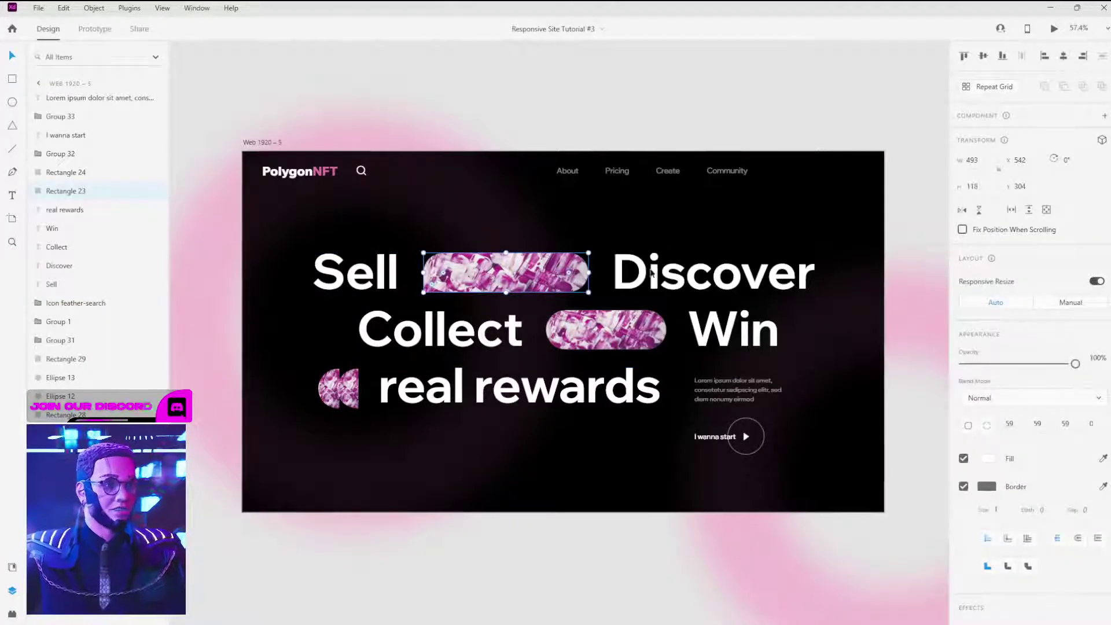
Step: Examine the headline words, pill-shaped images and paragraph in the hero section of the design mockup
click(653, 283)
click(436, 329)
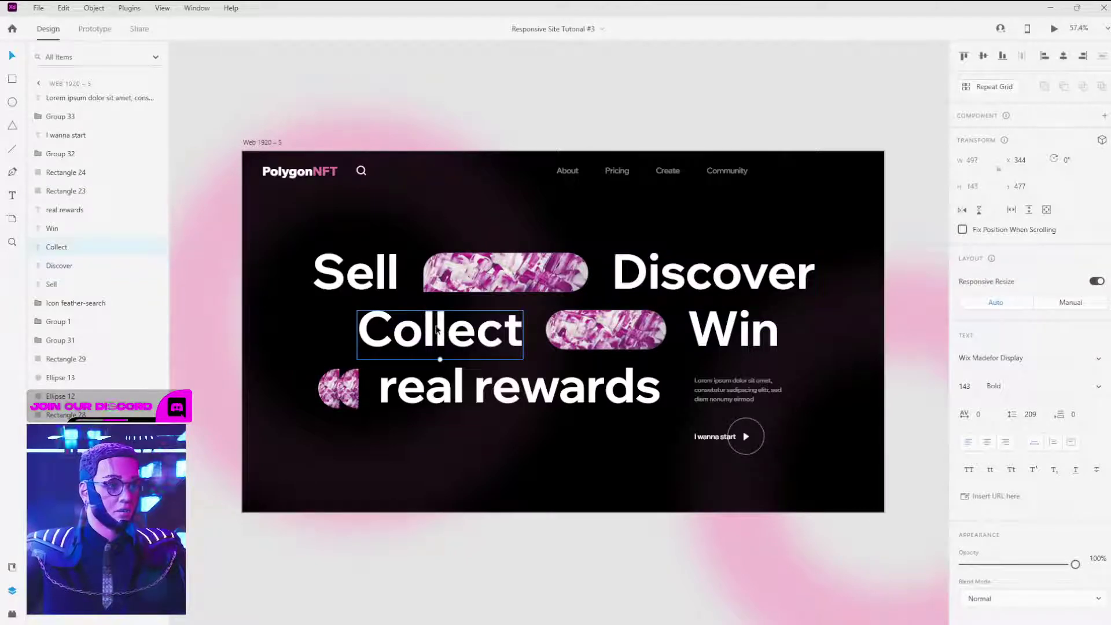
click(732, 331)
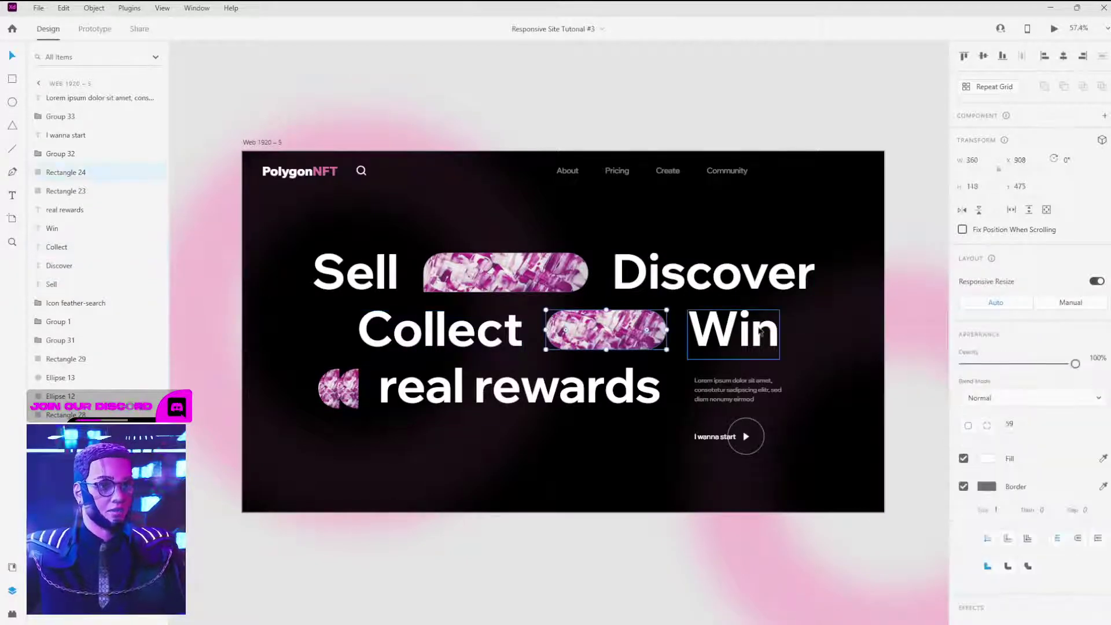
click(333, 395)
click(399, 388)
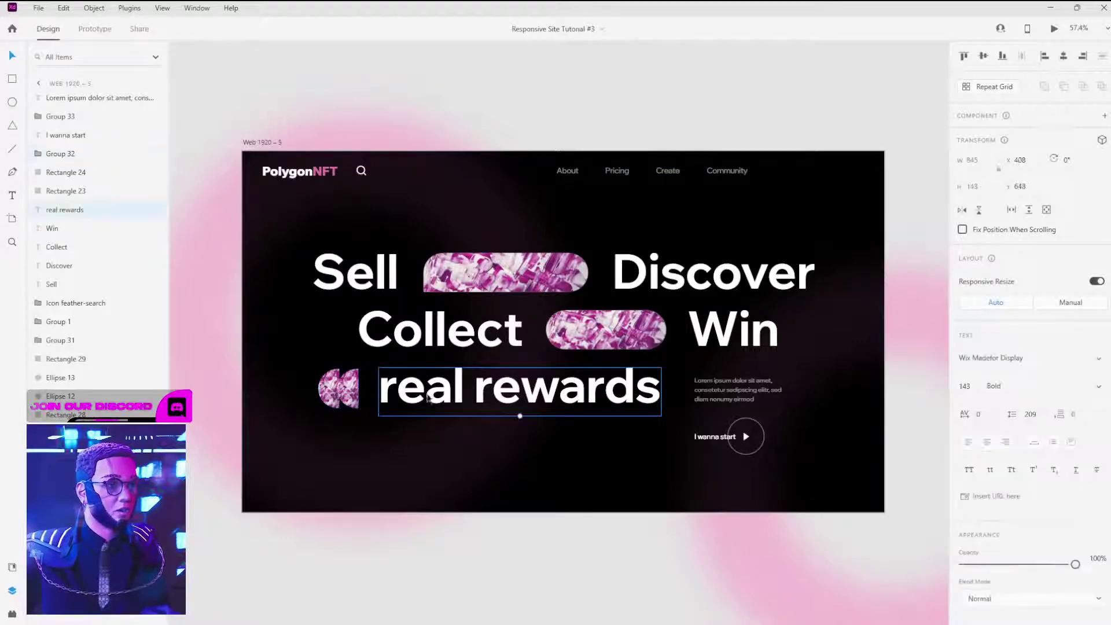
click(737, 389)
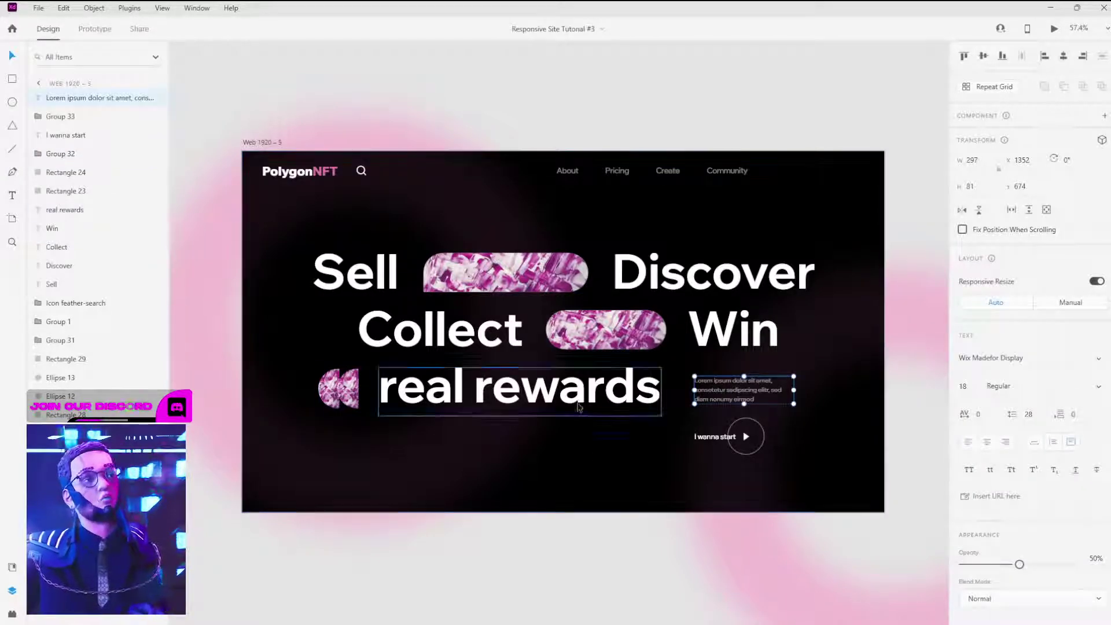
Step: Draw a rectangle of about 1642 × 174 over the first headline row and duplicate it over the two rows below
key(r)
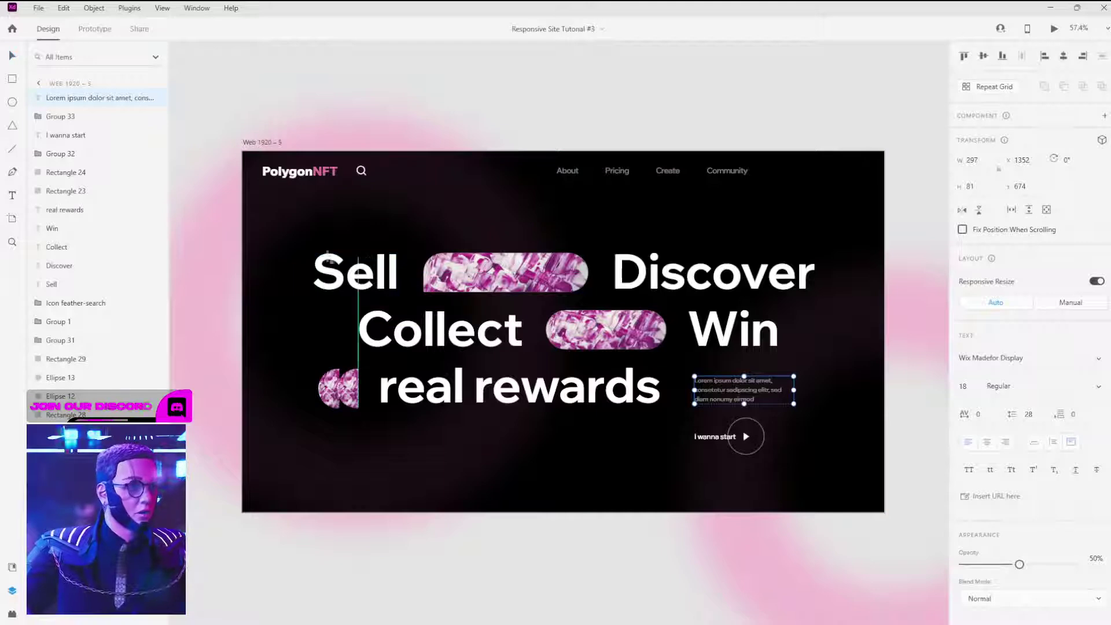
drag(290, 239, 840, 297)
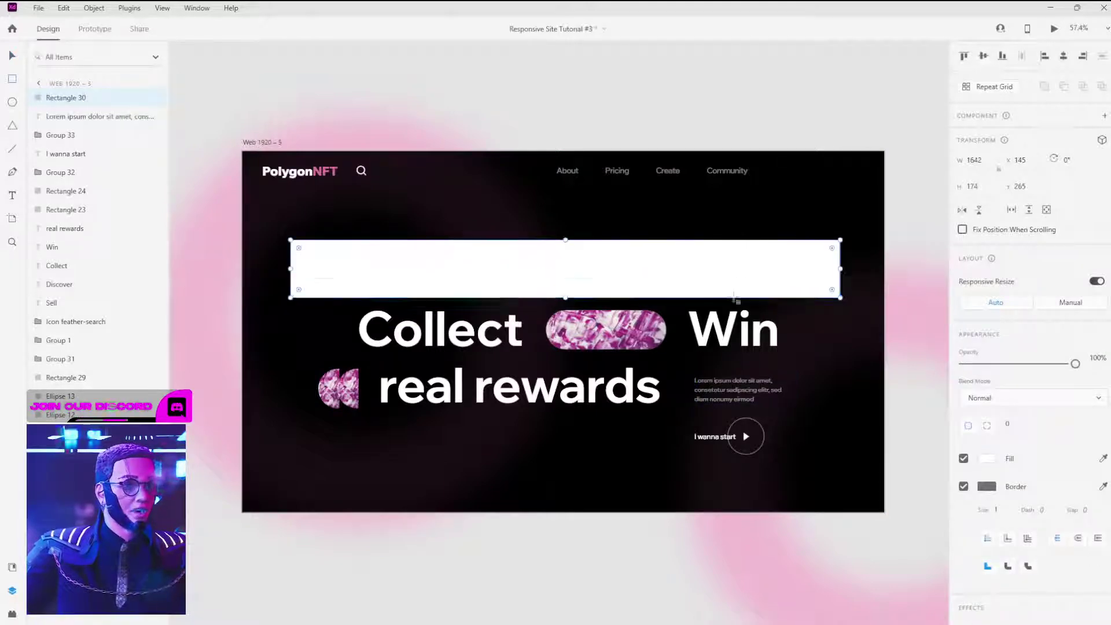
key(ctrl+d)
mouse_move(620, 273)
mouse_down()
mouse_move(617, 332)
mouse_move(643, 388)
mouse_up()
key(ctrl+d)
shift+click(727, 313)
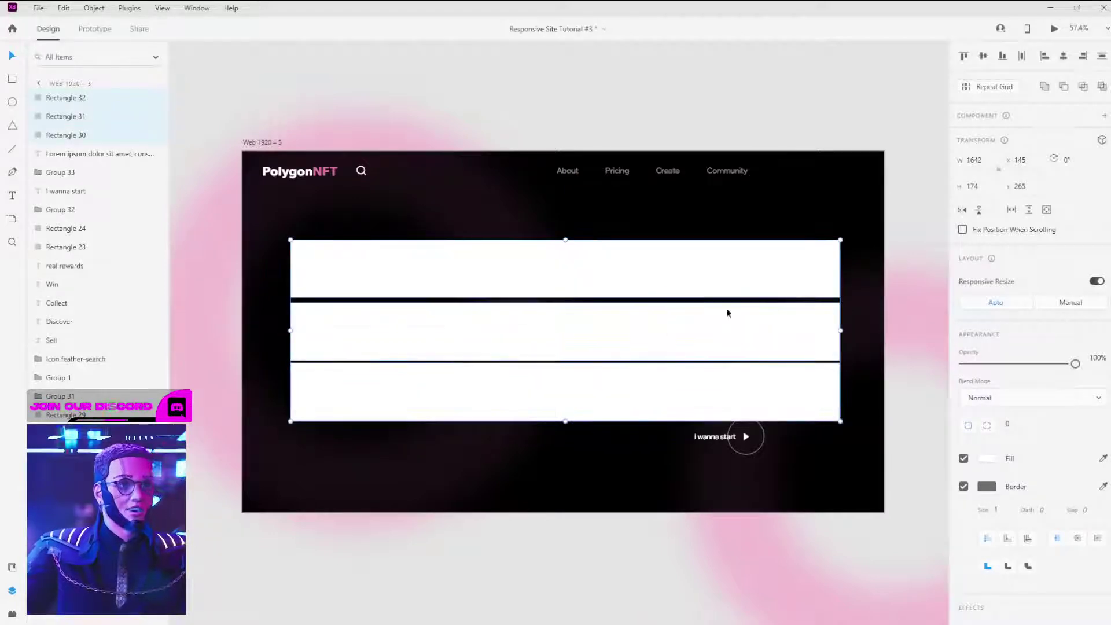
Step: Undo the rectangles placed over the three headline rows
key(ctrl+z)
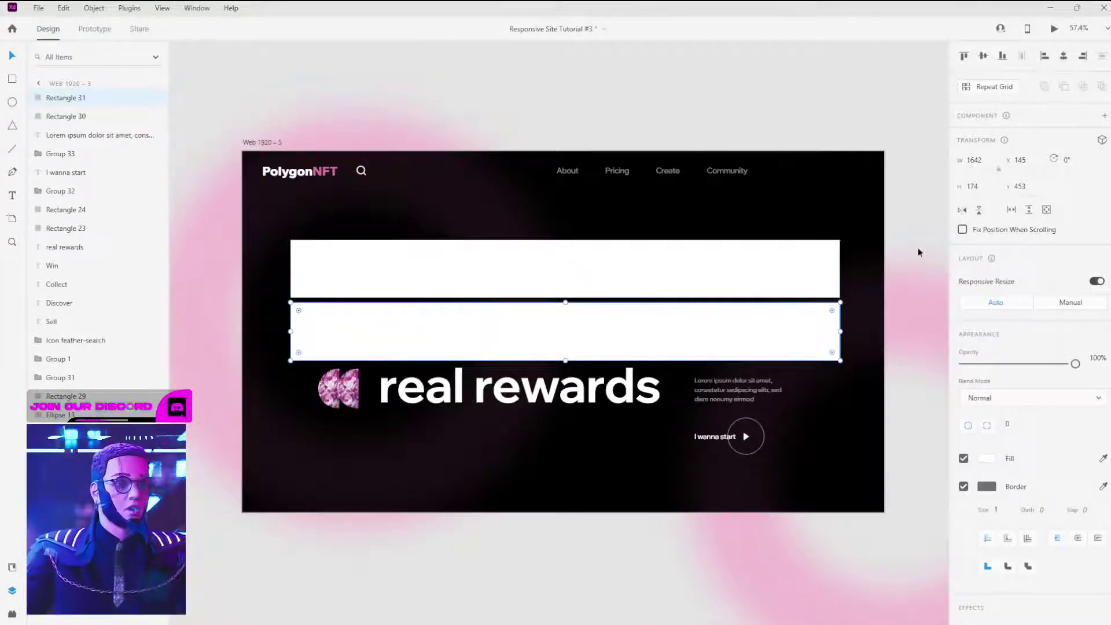
key(ctrl+z)
key(ctrl+z)
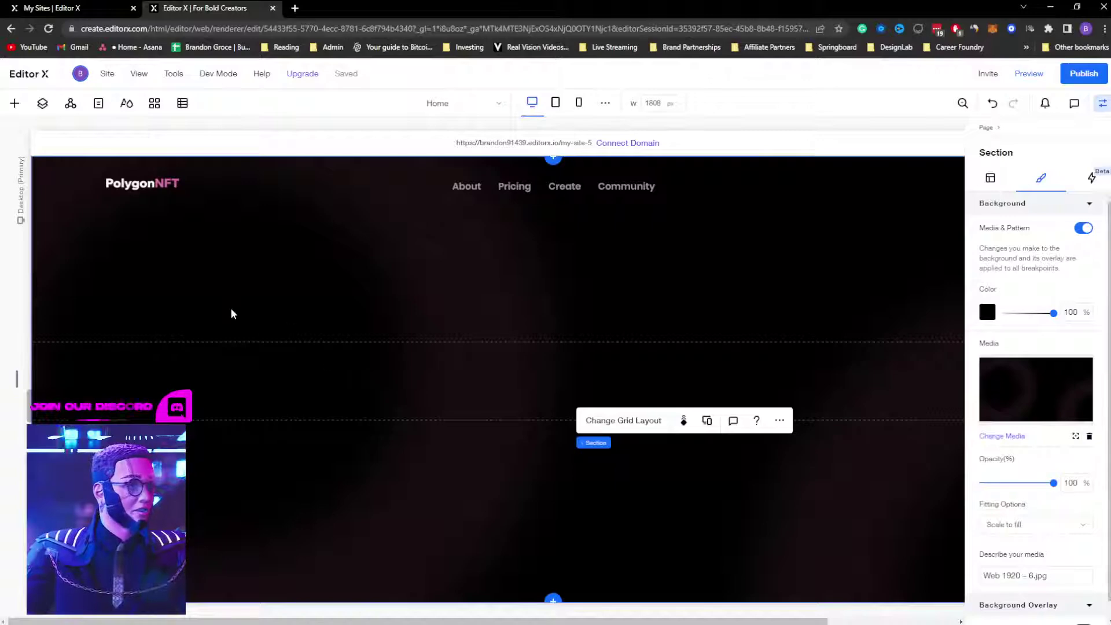
Step: Switch to Editor X, add a title to the first row of the hero section and replace its text with "Sell"
click(270, 328)
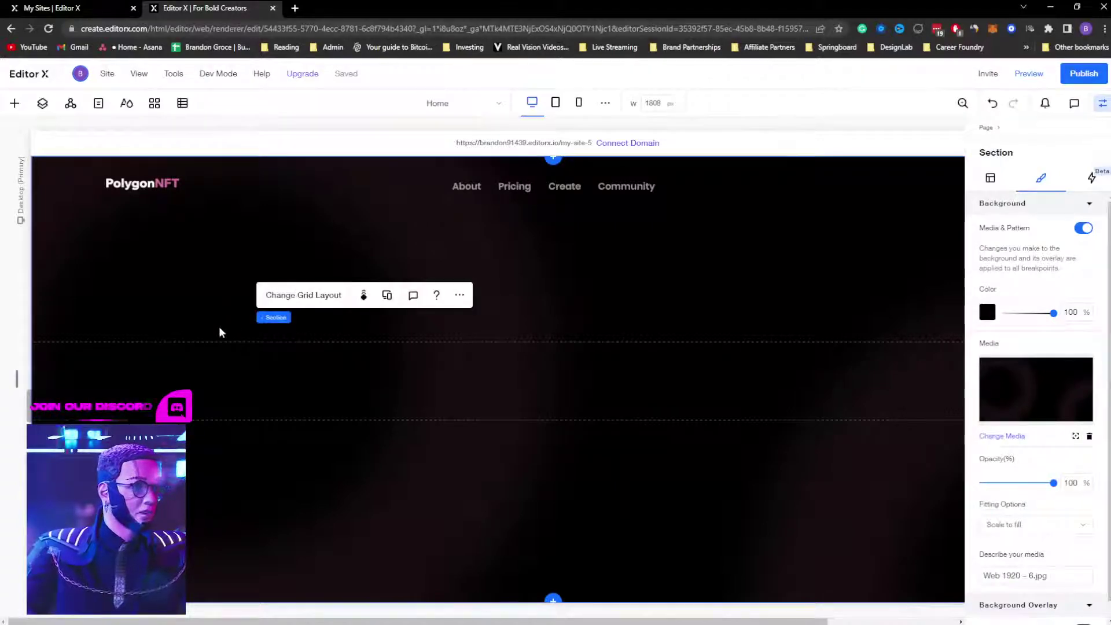
right_click(219, 326)
mouse_move(271, 364)
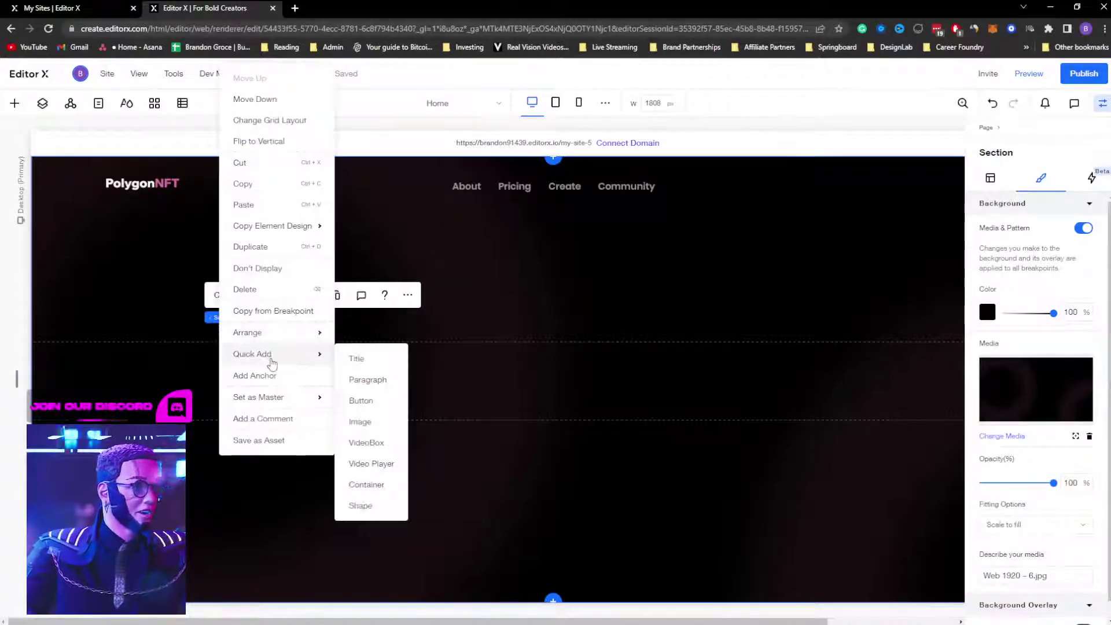
click(355, 359)
drag(352, 377, 337, 320)
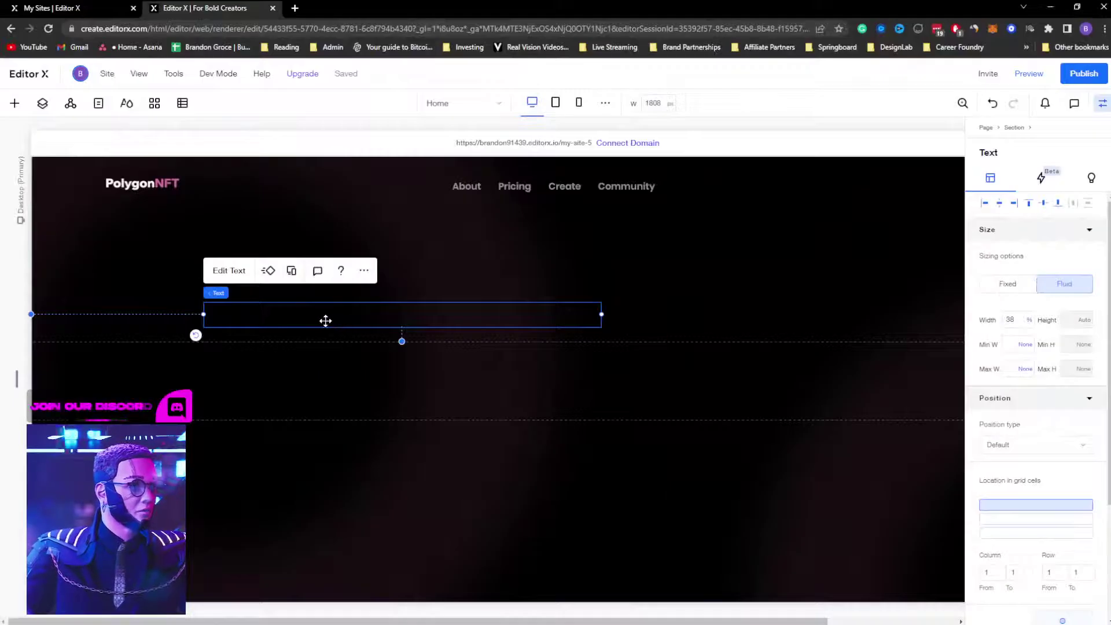
double_click(326, 321)
key(BackSpace)
text(Sell)
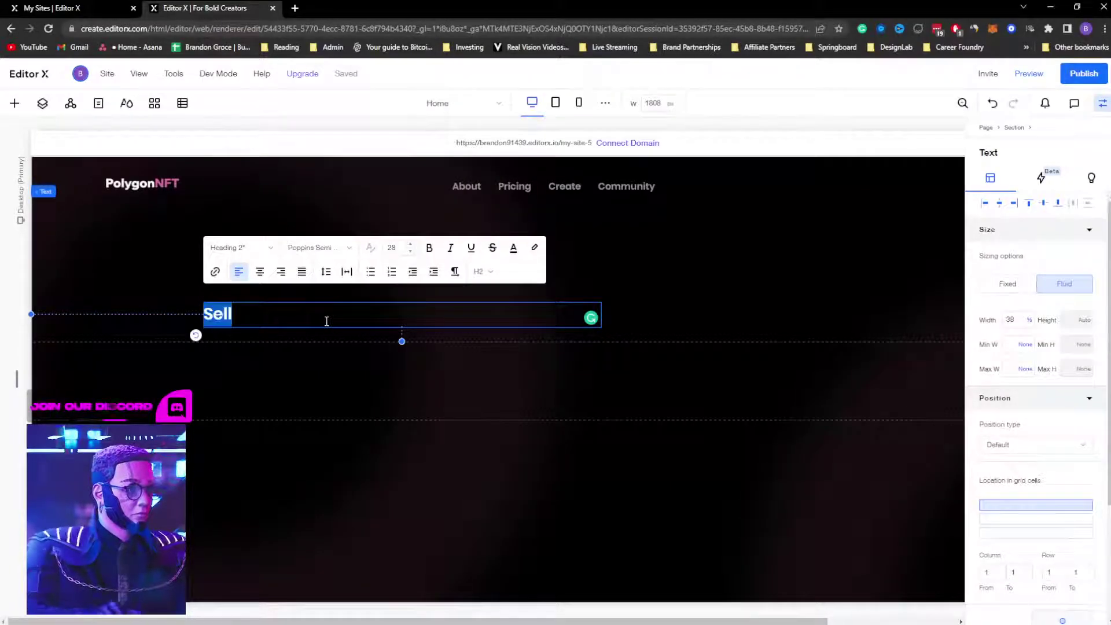
Step: Style the "Sell" text as Heading 1 in white with the Wix Madefor Display Extra Bold font
click(224, 248)
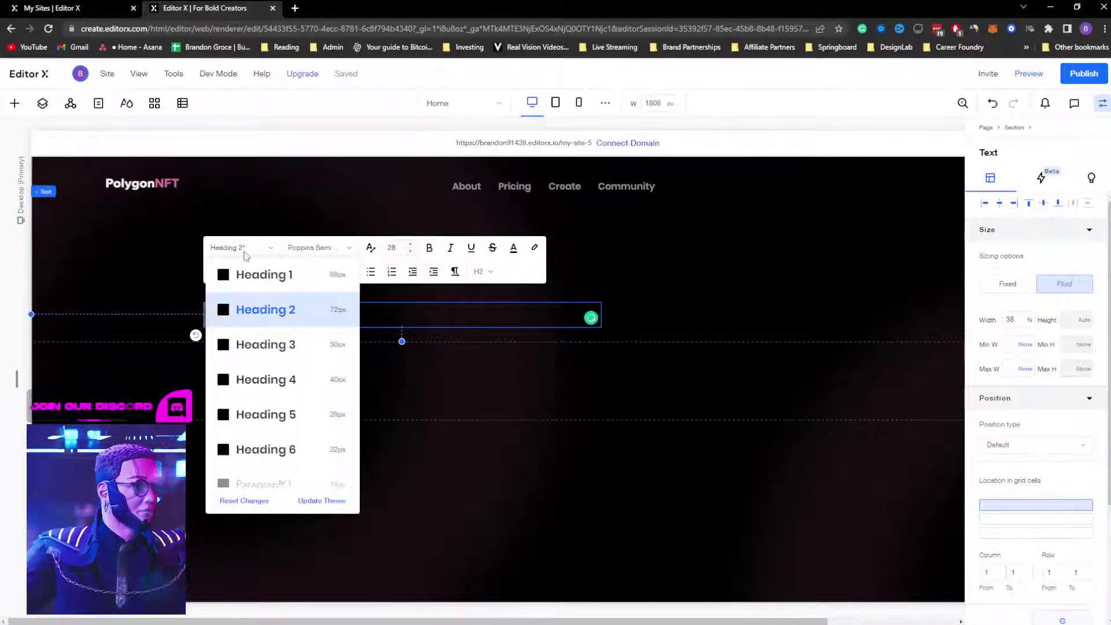
click(256, 272)
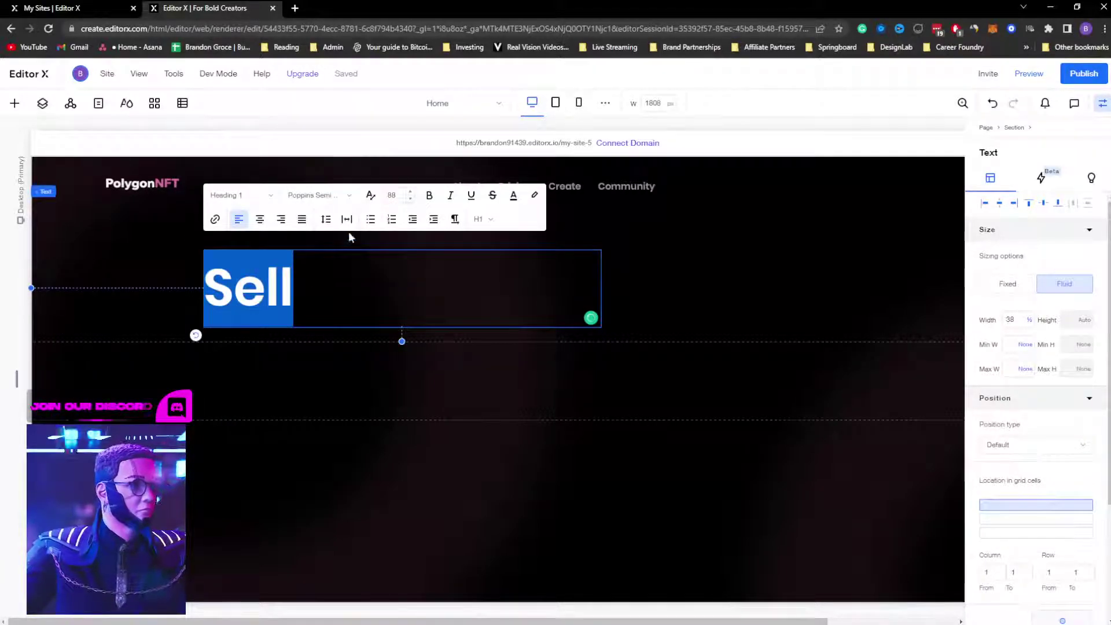
click(513, 197)
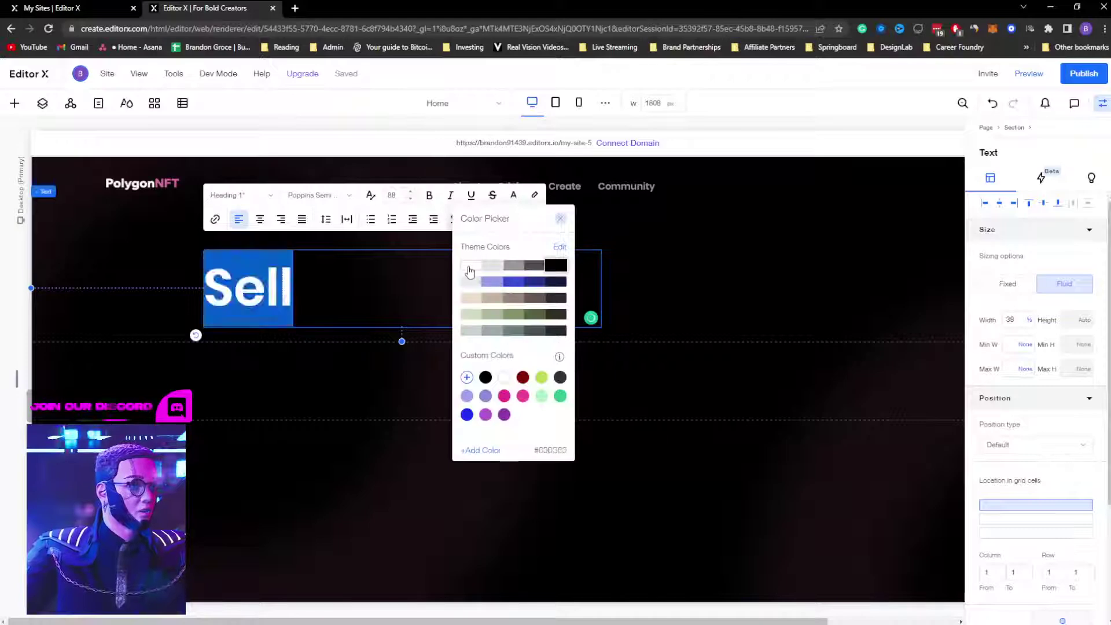
key(Escape)
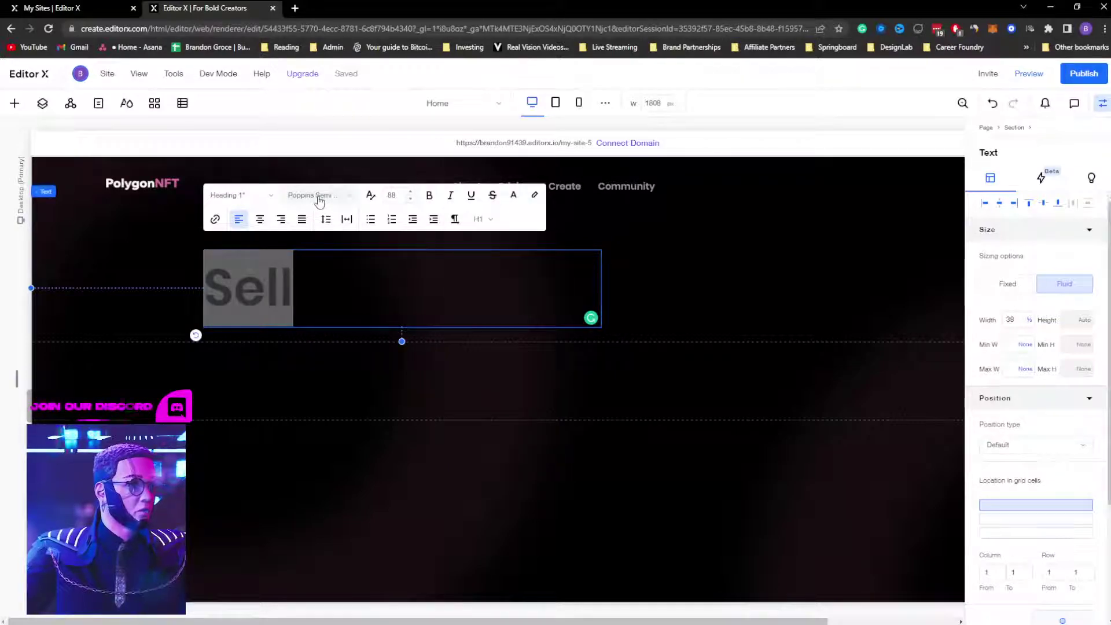
click(319, 197)
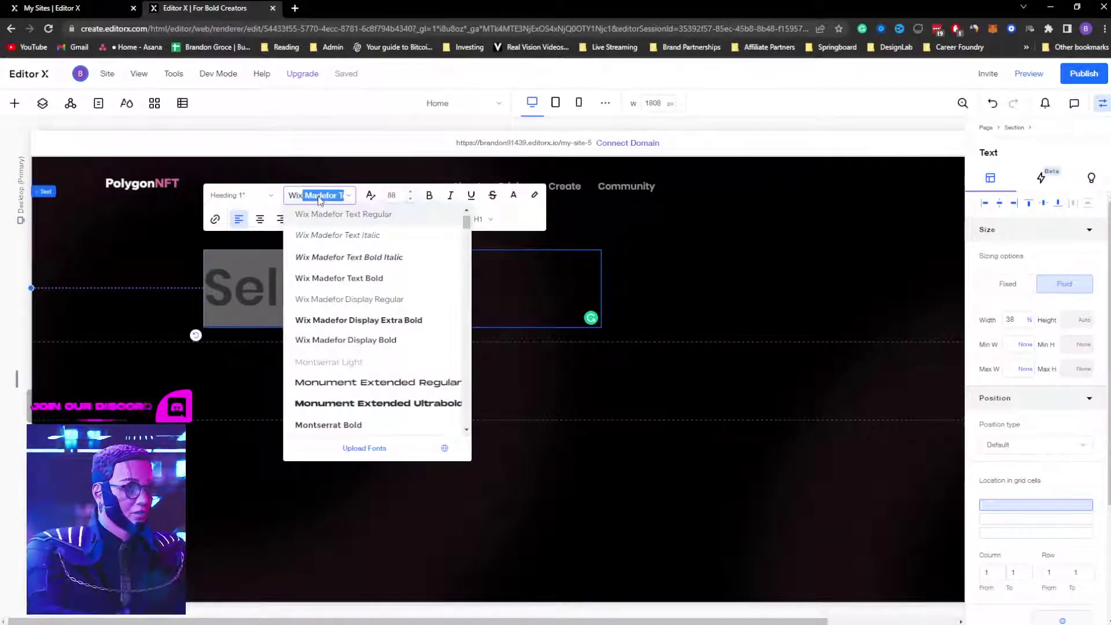
click(345, 317)
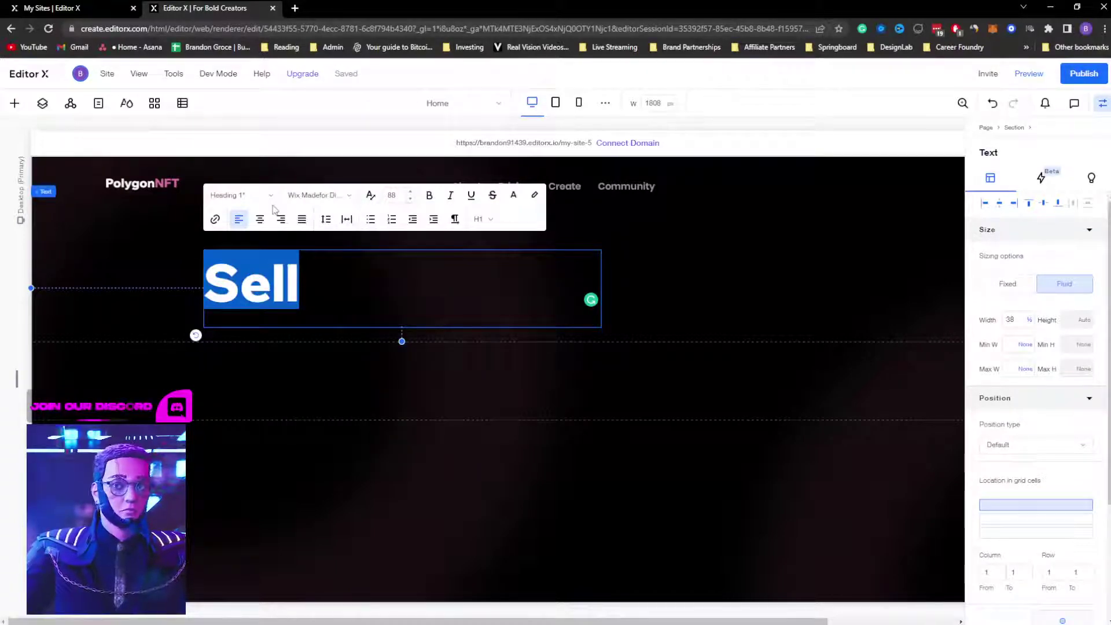
Step: Update the site theme's Heading 1 with the styling of the "Sell" text, and close the site typography styles
click(169, 264)
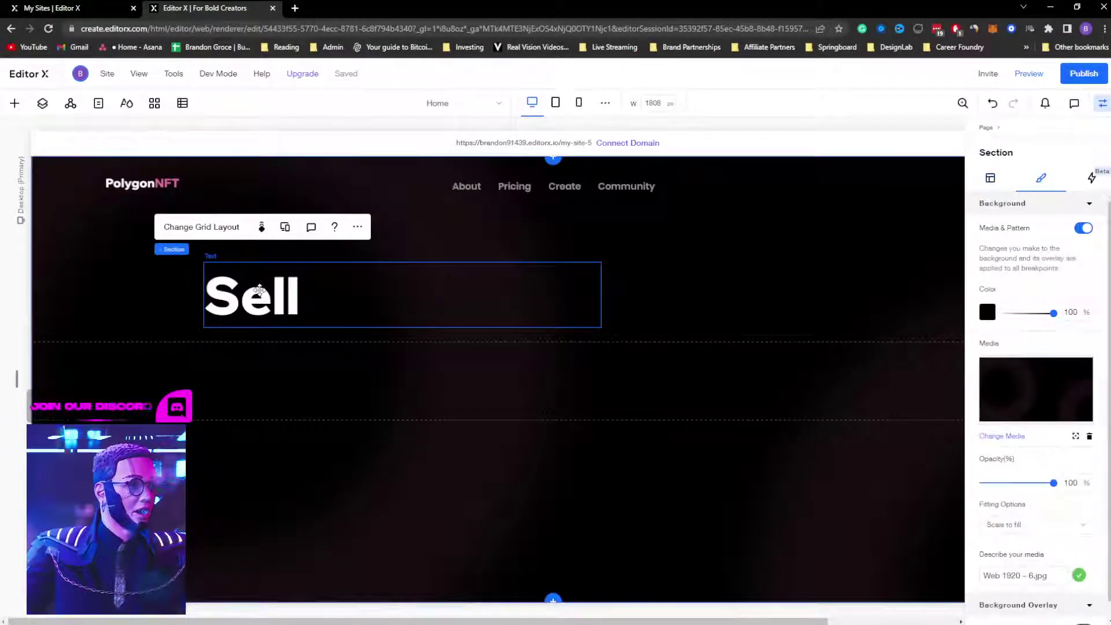
click(265, 267)
click(232, 231)
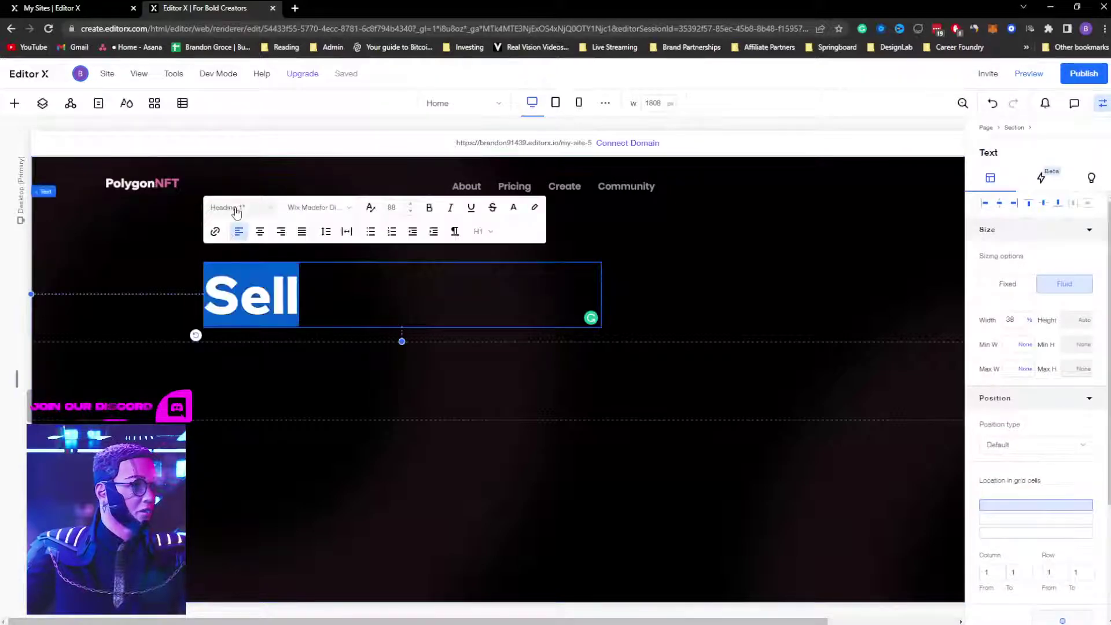
click(234, 209)
scroll(292, 372, down, 1)
click(321, 459)
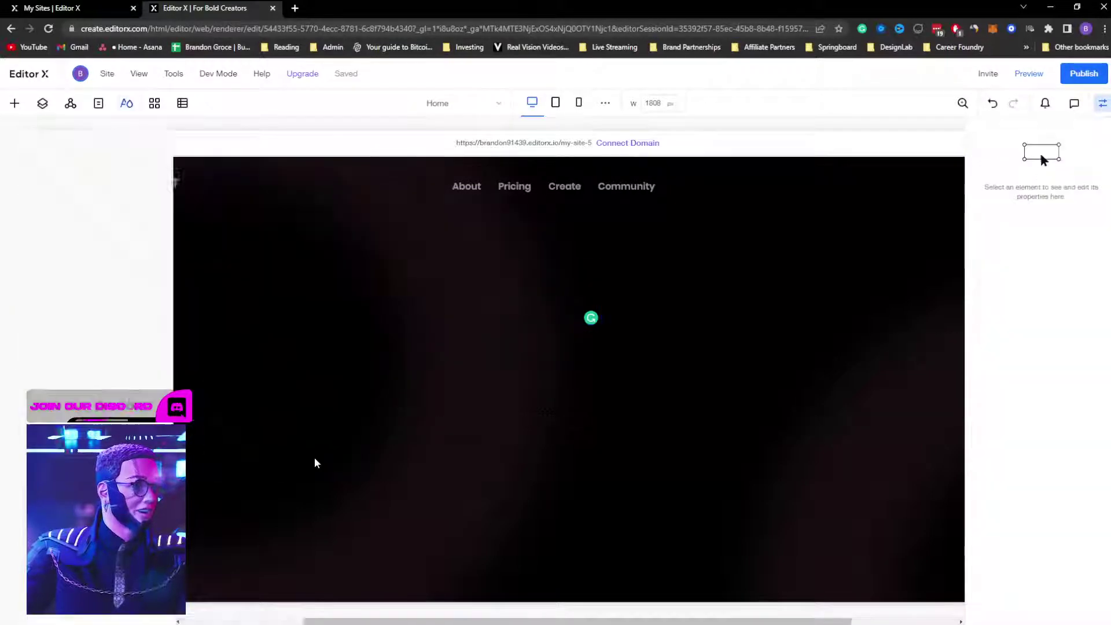
click(490, 377)
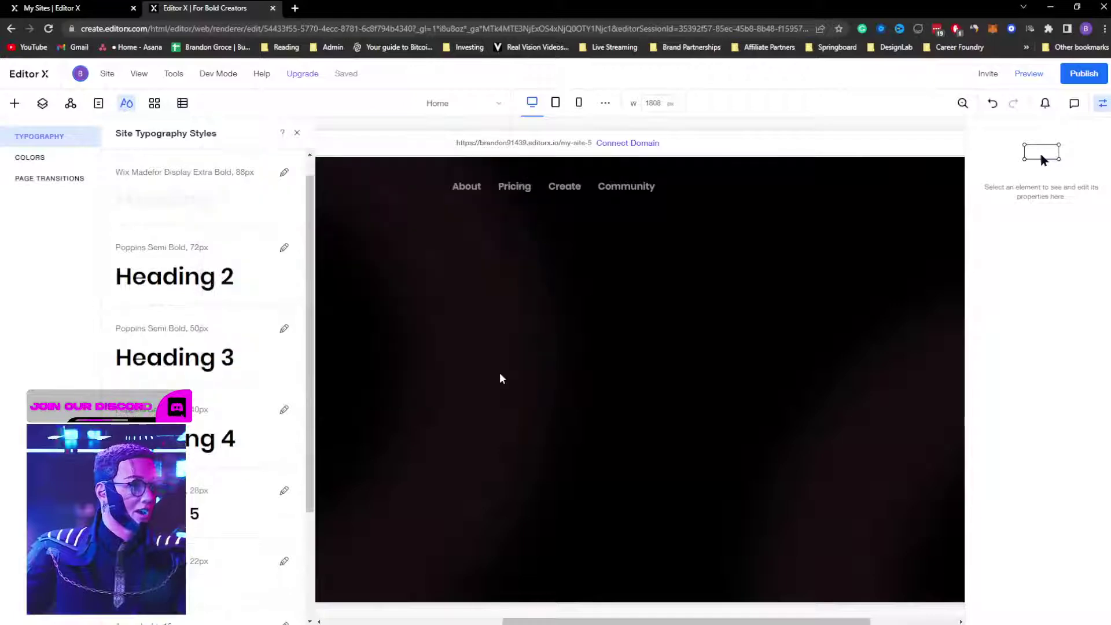
click(370, 285)
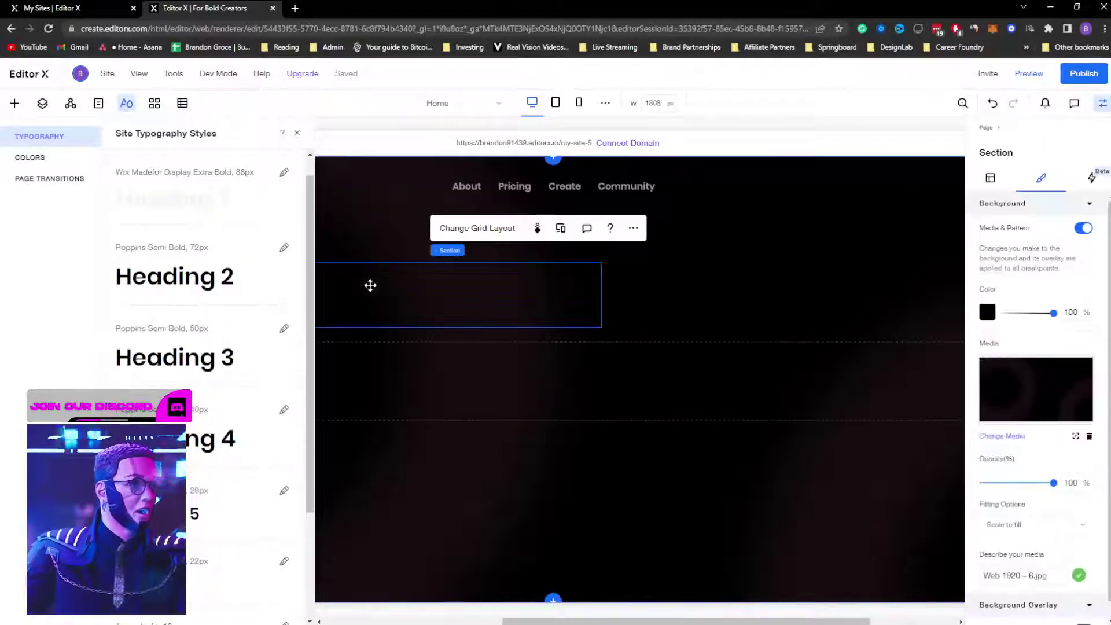
click(297, 133)
Step: Narrow the "Sell" text box to about 9.7% width and shift it slightly left in the first row
click(278, 294)
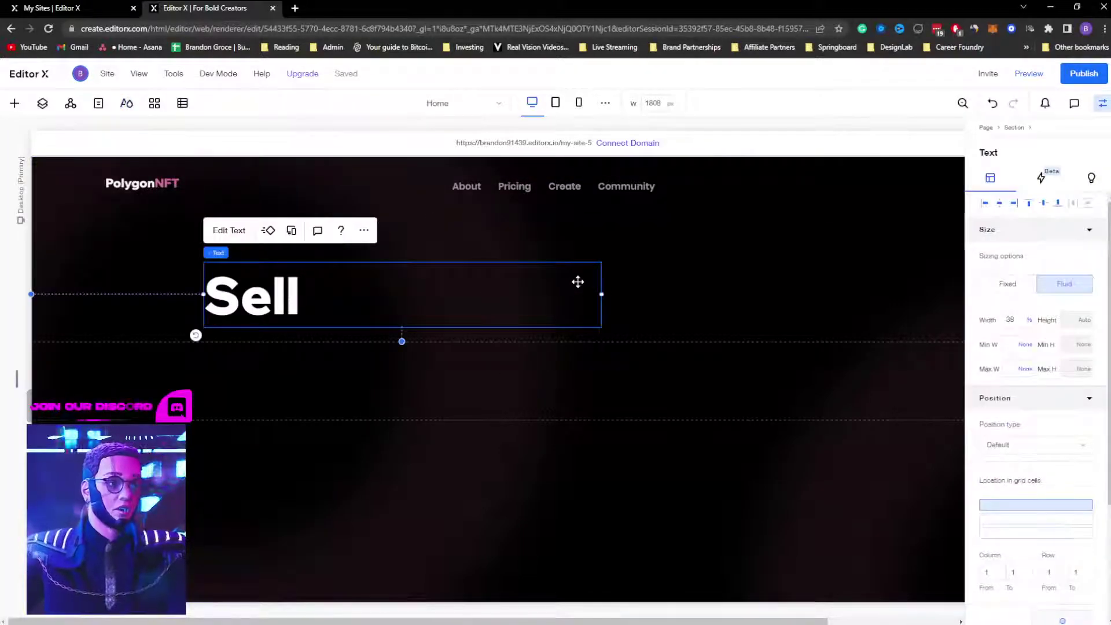
drag(600, 294, 263, 303)
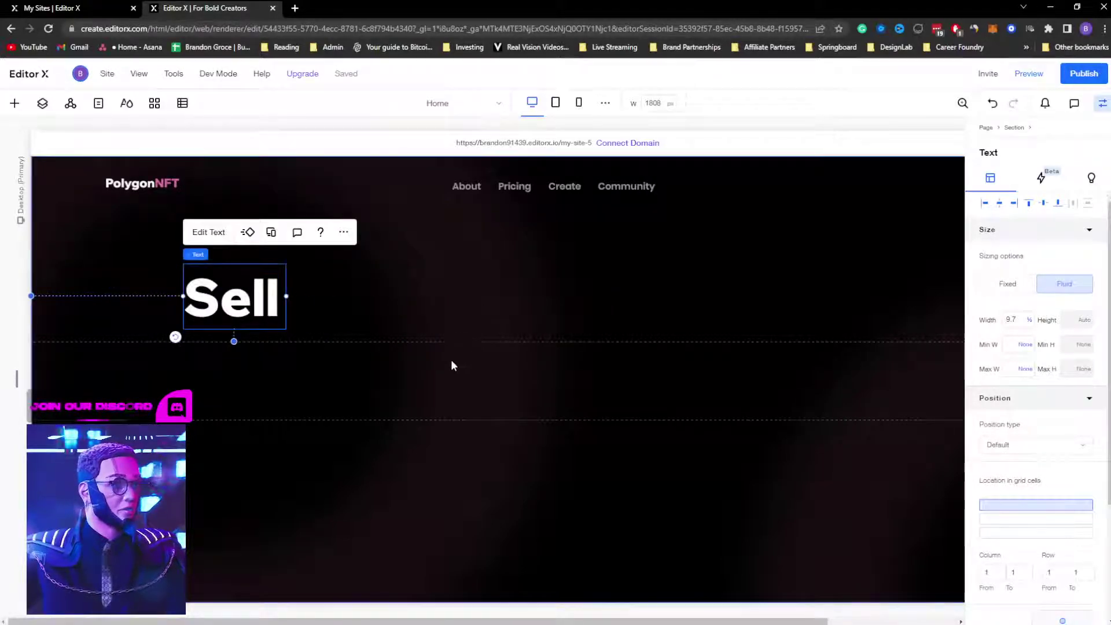
Step: Add an image to the hero section and replace its picture with Rectangle 23.png from the site files
right_click(371, 305)
mouse_move(422, 354)
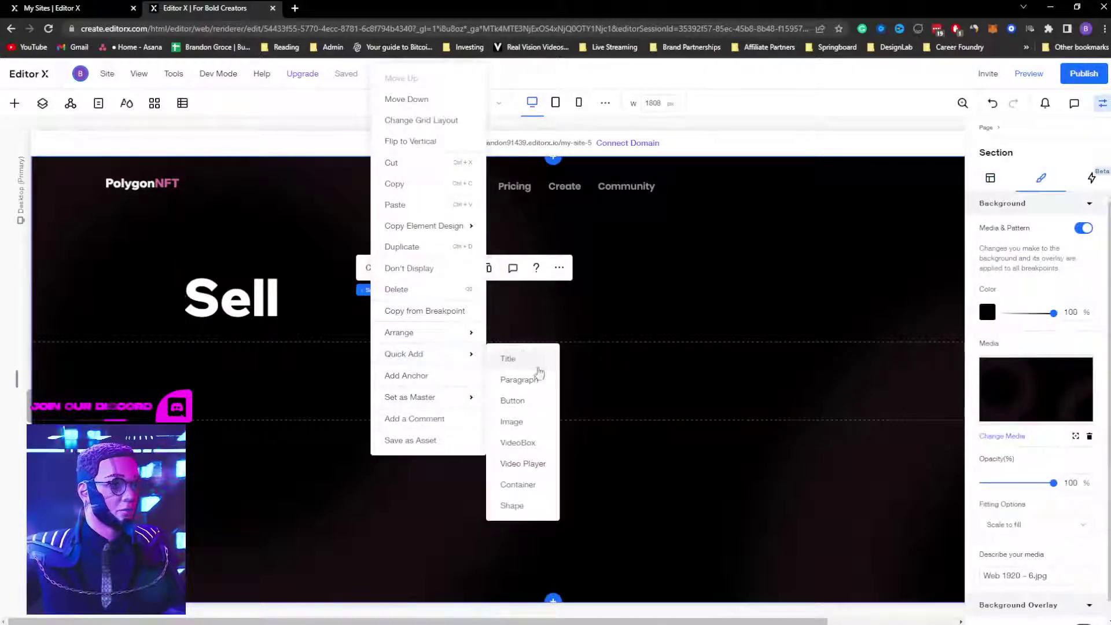
click(539, 421)
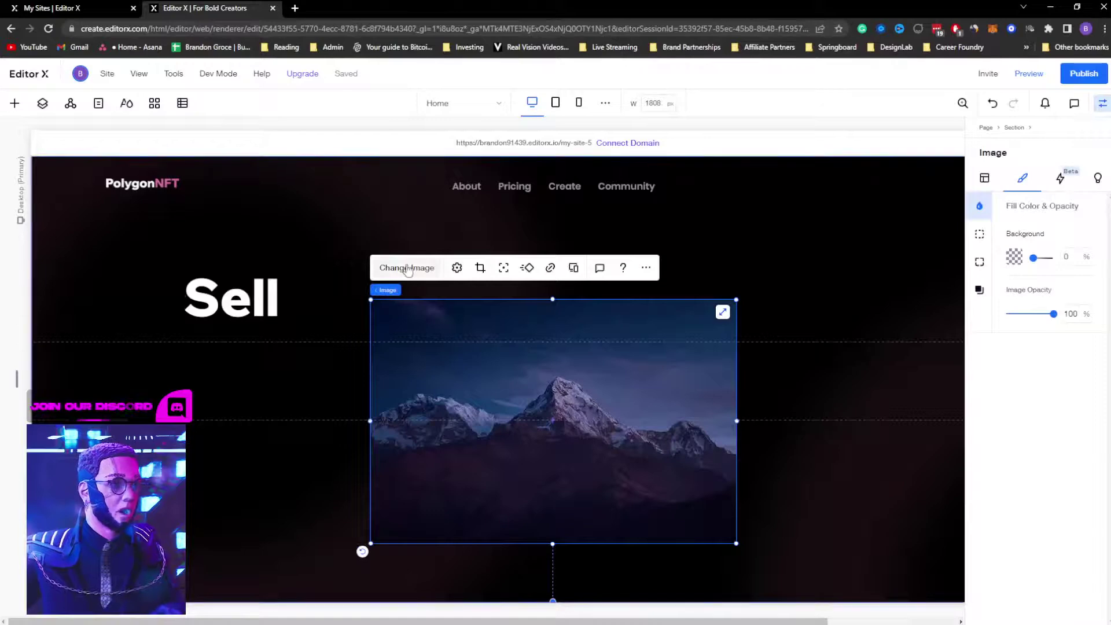
click(407, 268)
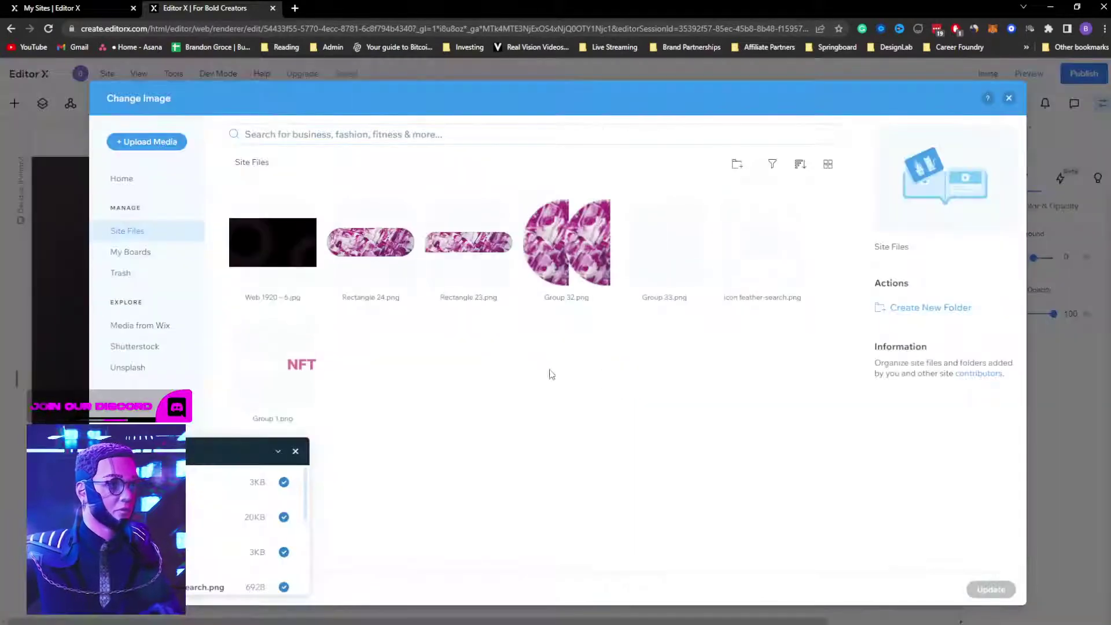
click(469, 250)
click(991, 589)
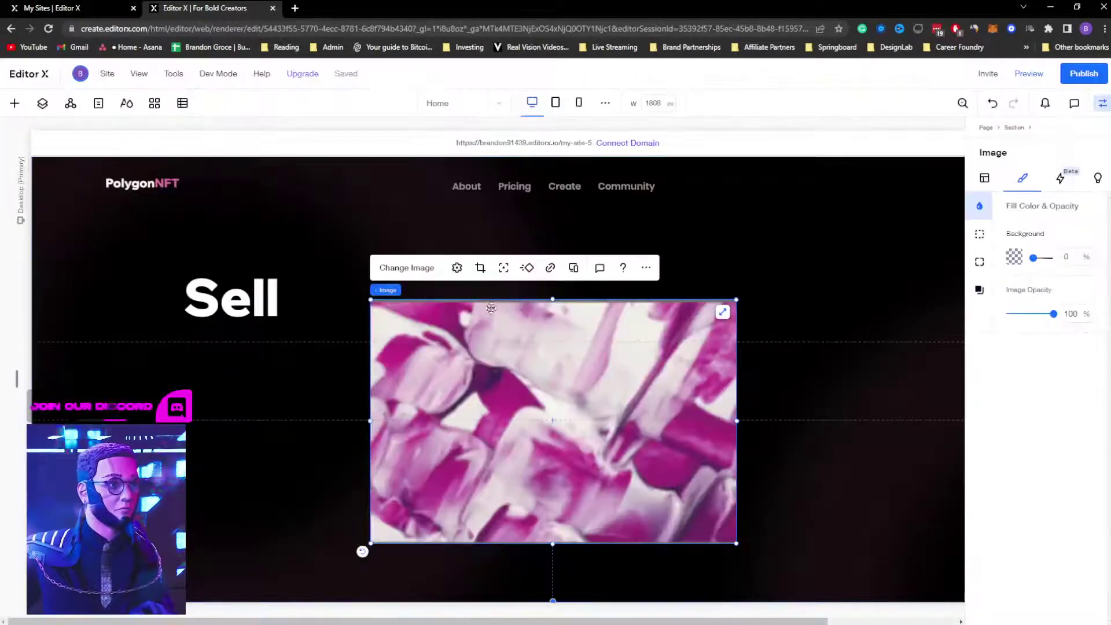
Step: Reset the image to its original proportions, then shrink it and place it directly to the right of "Sell"
click(456, 267)
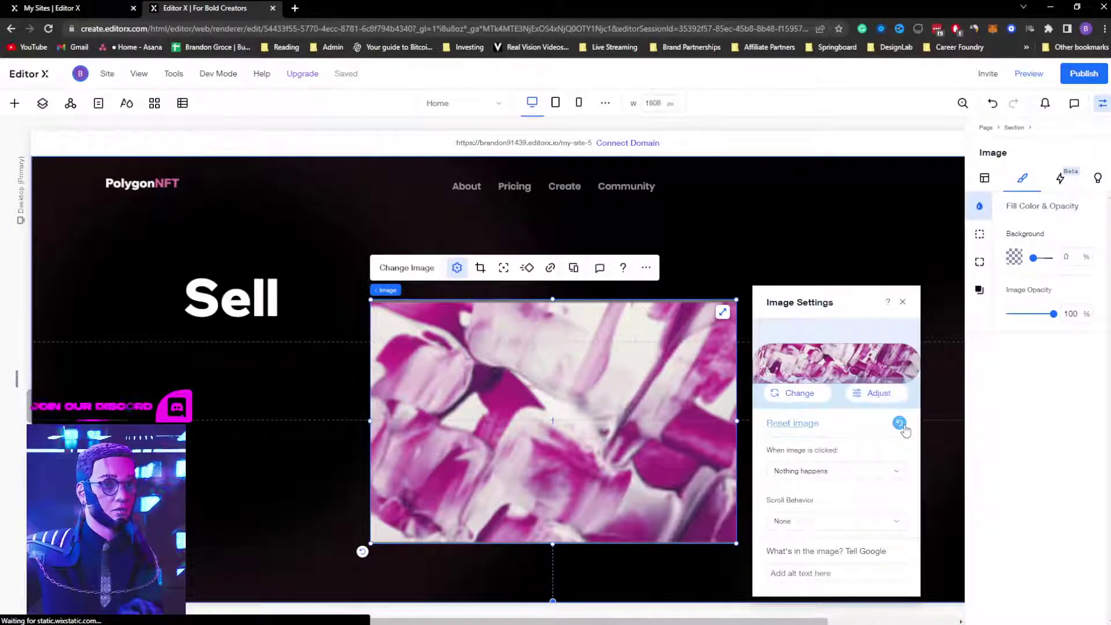
click(898, 423)
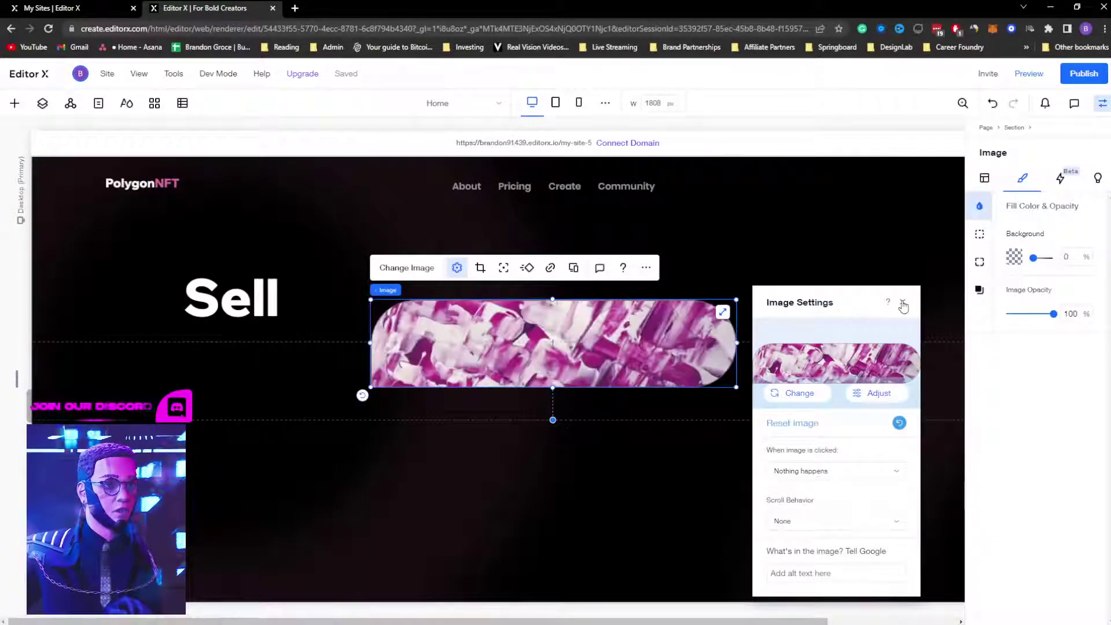
click(902, 303)
drag(737, 386, 395, 304)
Step: Duplicate the "Sell" text and place the copy to the right of the pill-shaped image in the same row
click(239, 289)
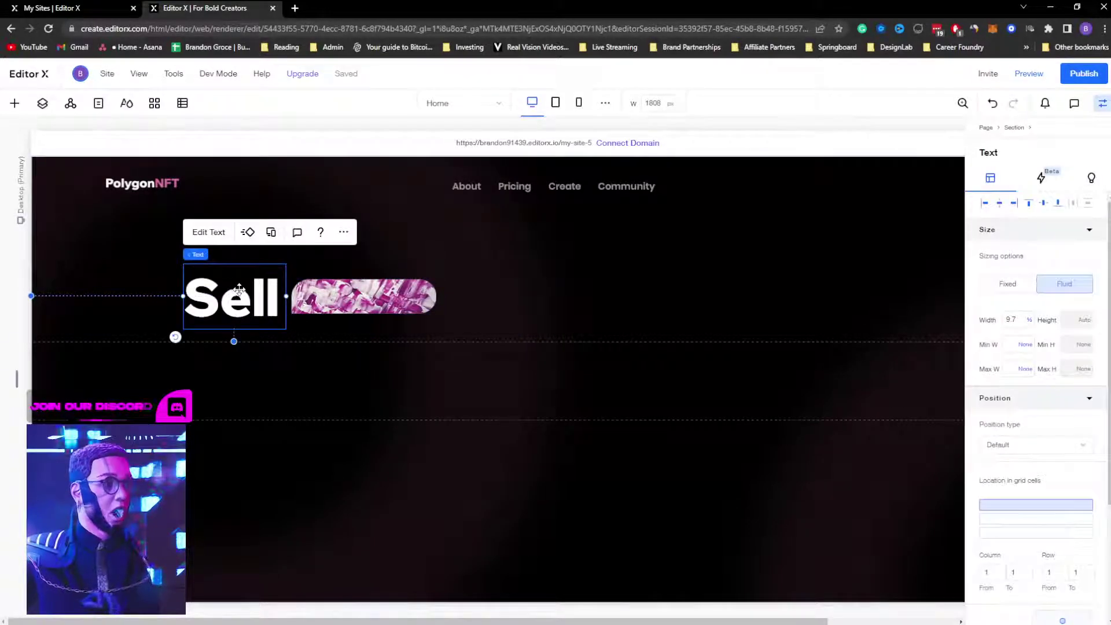
drag(239, 289, 238, 296)
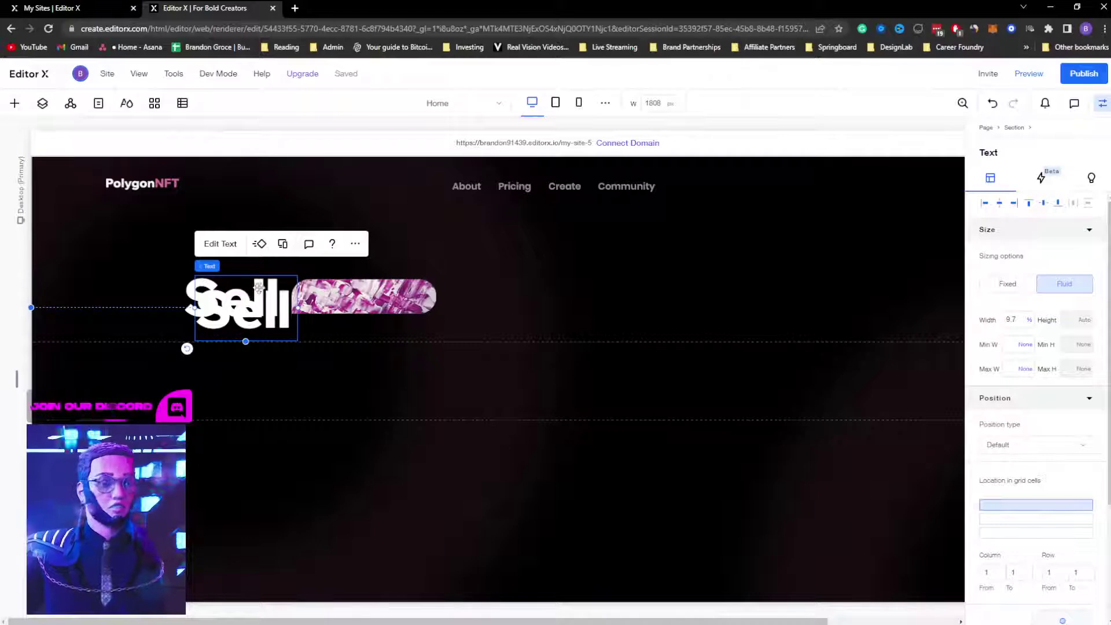
drag(262, 283, 520, 300)
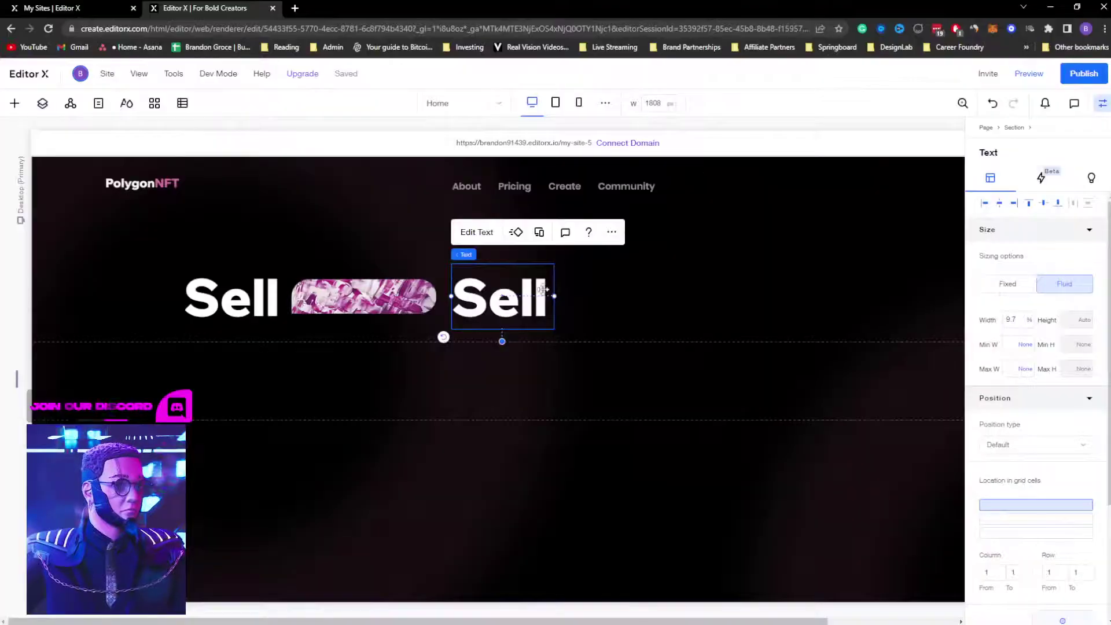
Step: Change the copied "Sell" heading to "Discover" and widen its text box to about 21.7% so the word fits on one line
double_click(510, 300)
text(Dis)
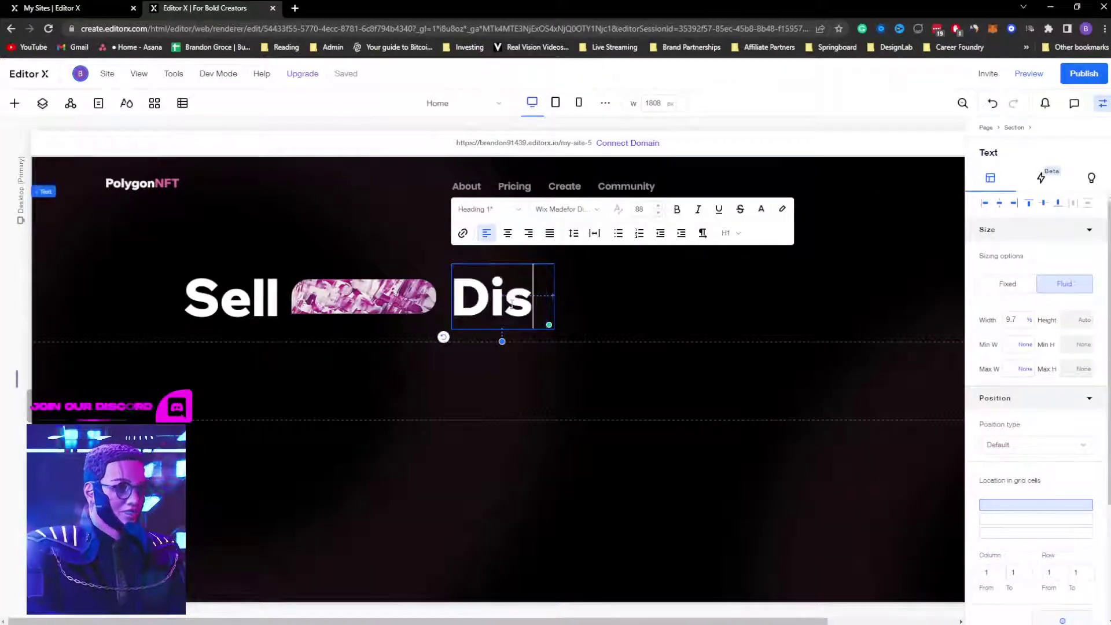
text(cover)
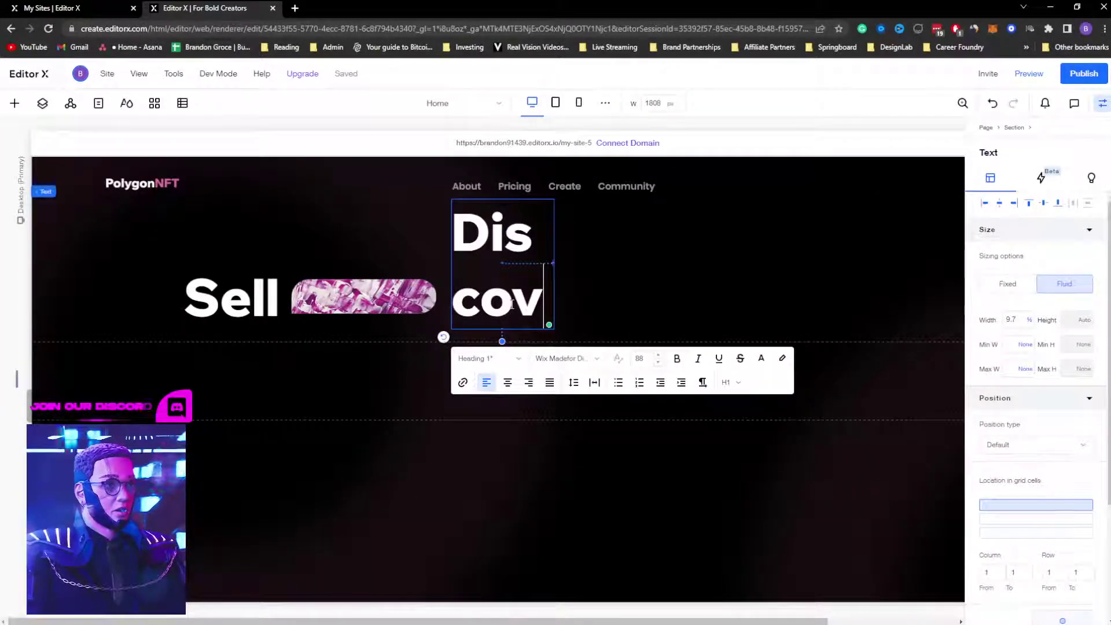
click(615, 324)
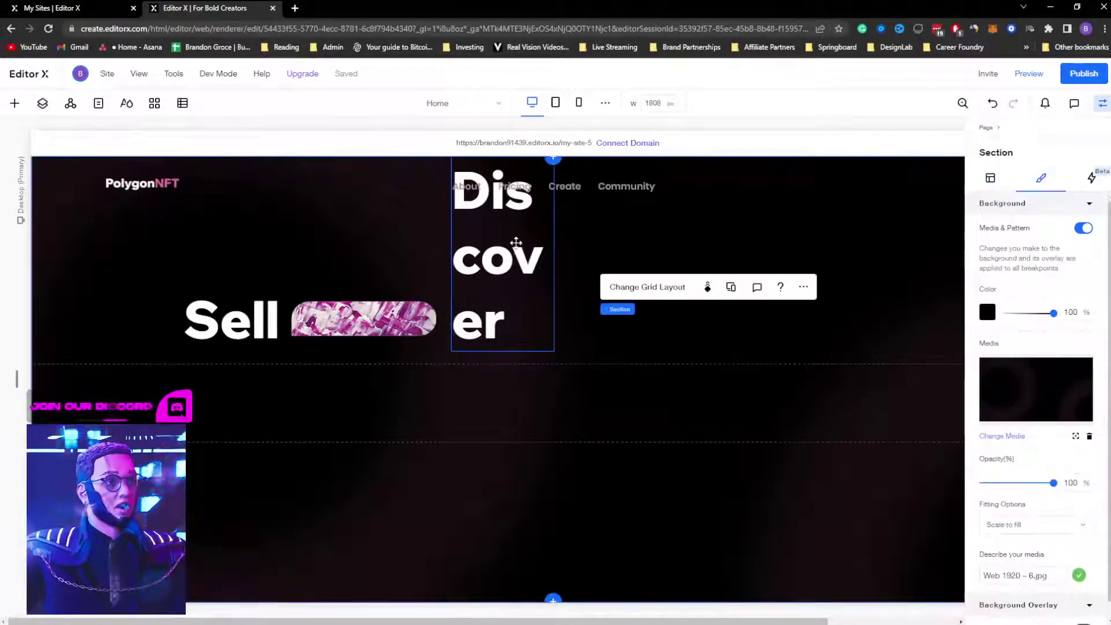
click(532, 246)
drag(602, 250, 662, 245)
Step: Select the "Discover" text through the layer list and move it down beside the pill-shaped image in the first row
click(649, 212)
key(ctrl+z)
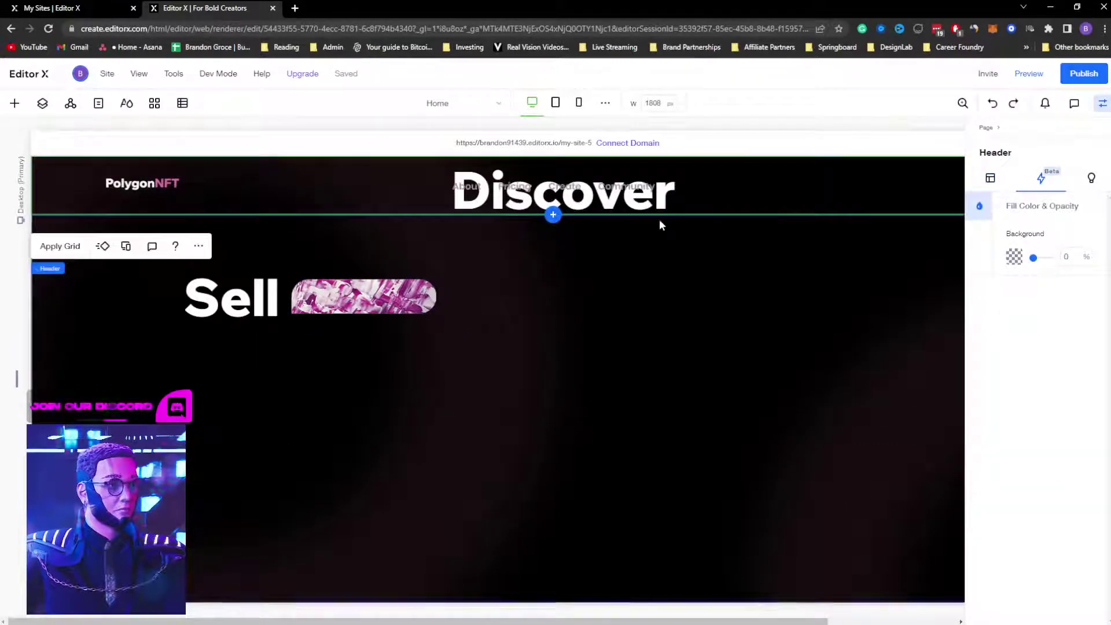
click(661, 185)
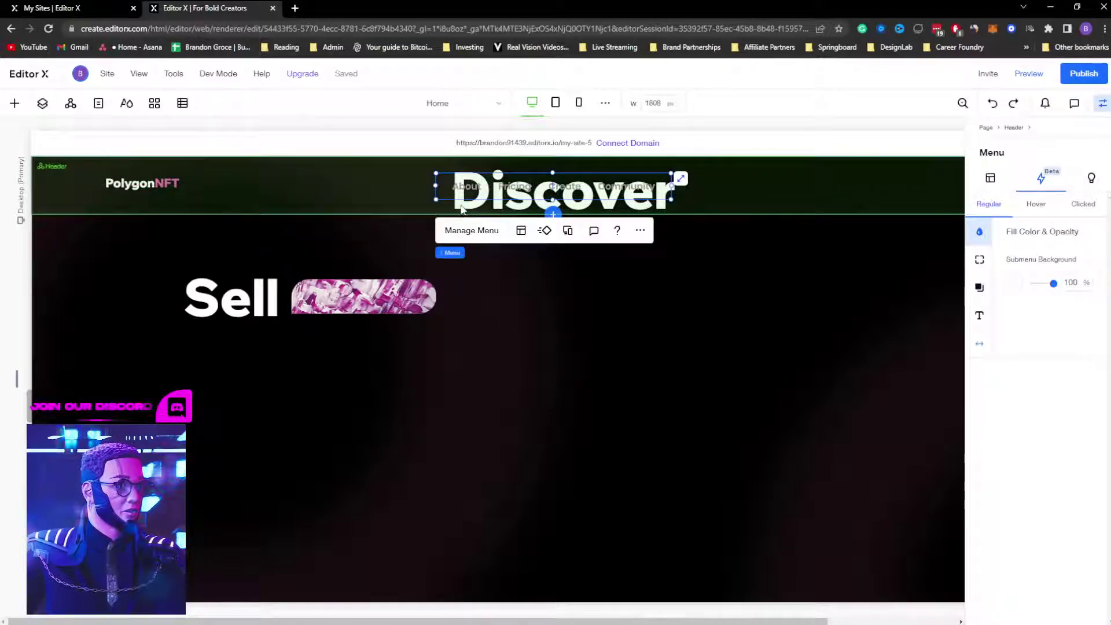
click(42, 105)
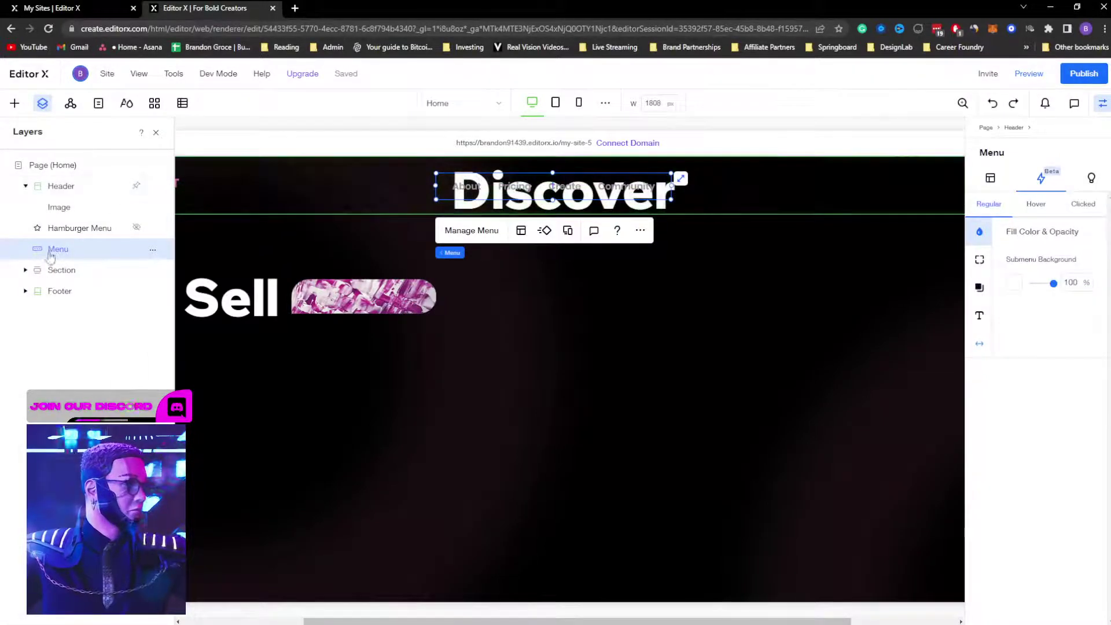
click(25, 269)
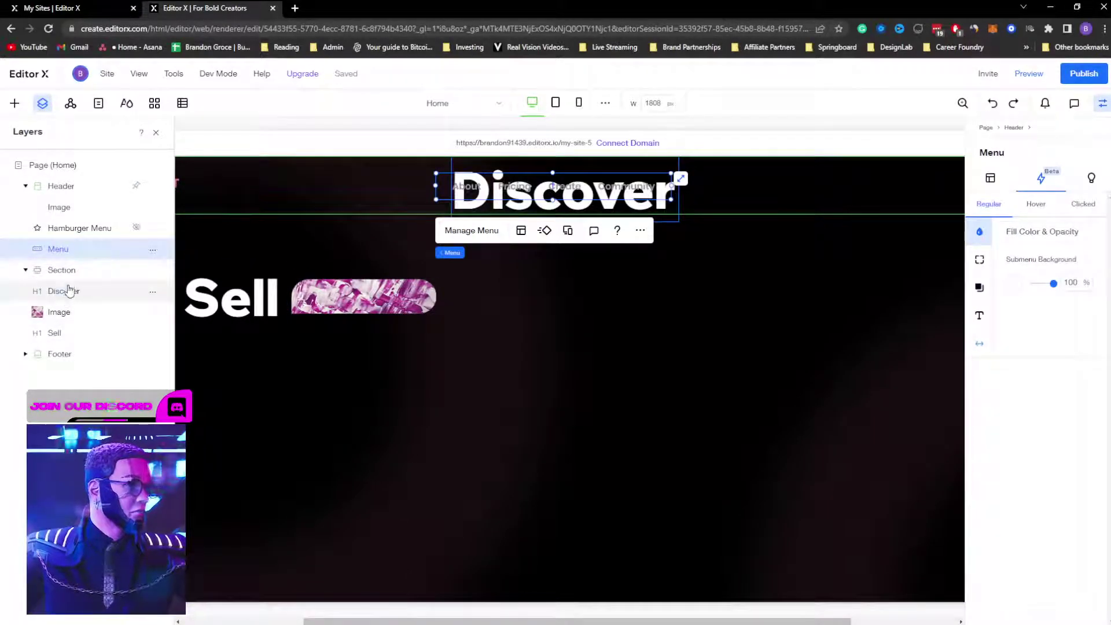
click(70, 290)
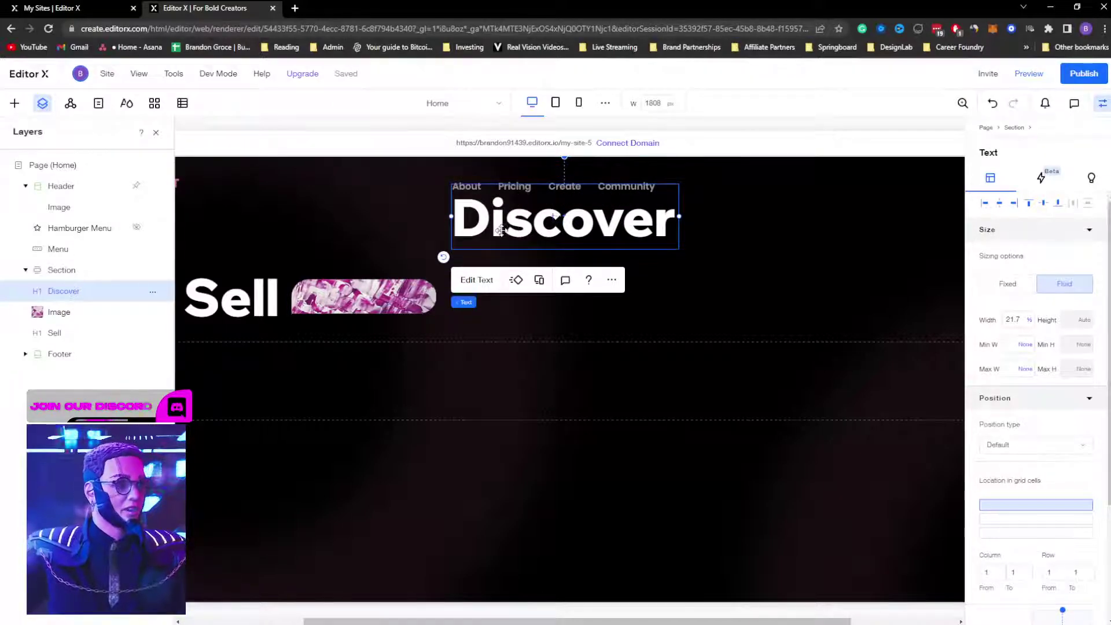
drag(500, 230, 498, 307)
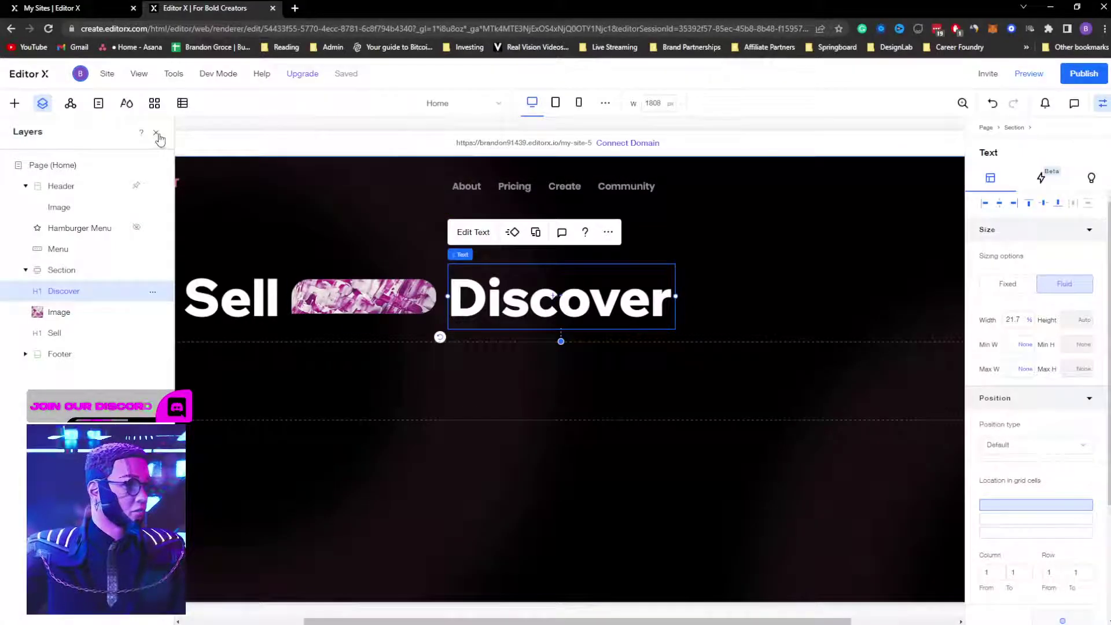
click(156, 133)
Step: Shift the "Sell", image and "Discover" group toward the center of the first row and place a duplicate of it in the second row
click(359, 292)
shift+click(232, 296)
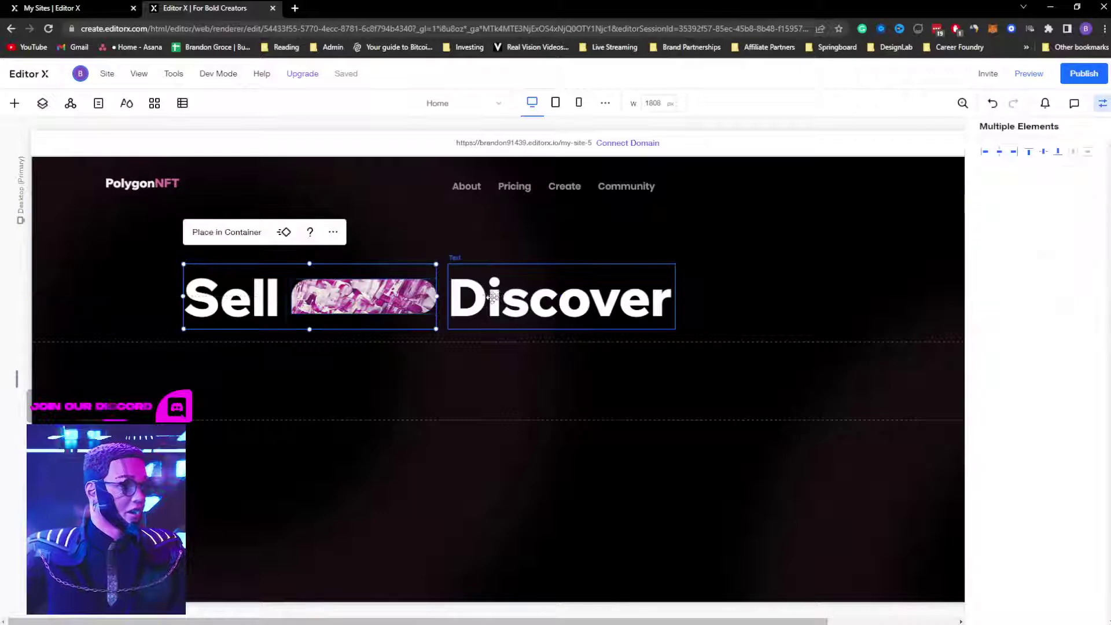
shift+click(457, 296)
drag(457, 296, 522, 379)
key(ctrl+d)
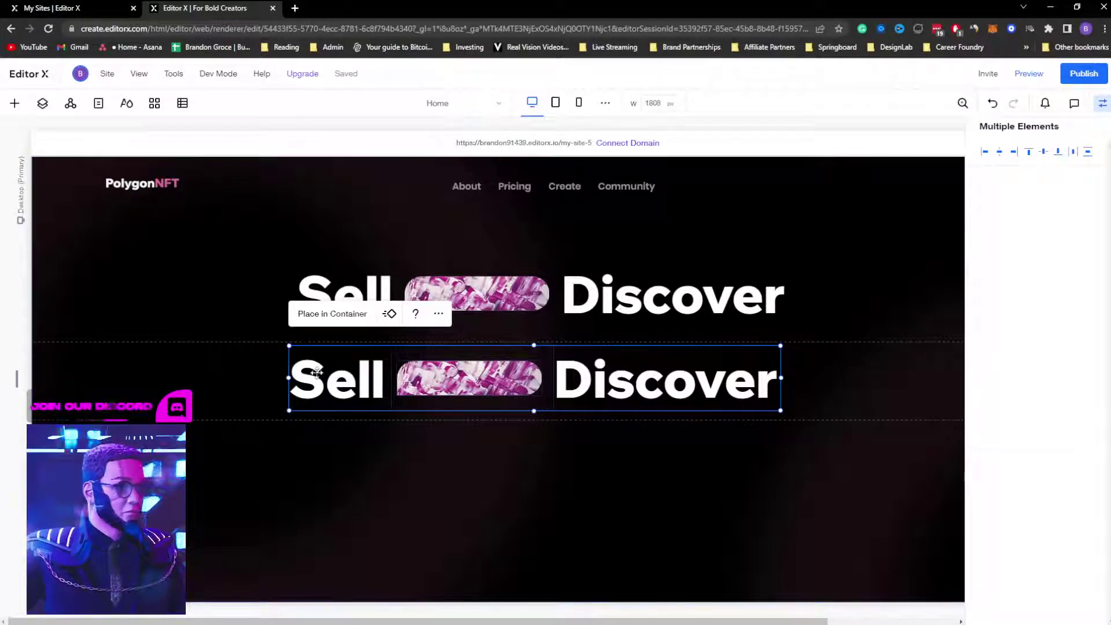
Step: Change the second row's "Sell" to "Collect" and widen its text box leftward to about 21.8%
click(334, 463)
double_click(327, 381)
text(Collect)
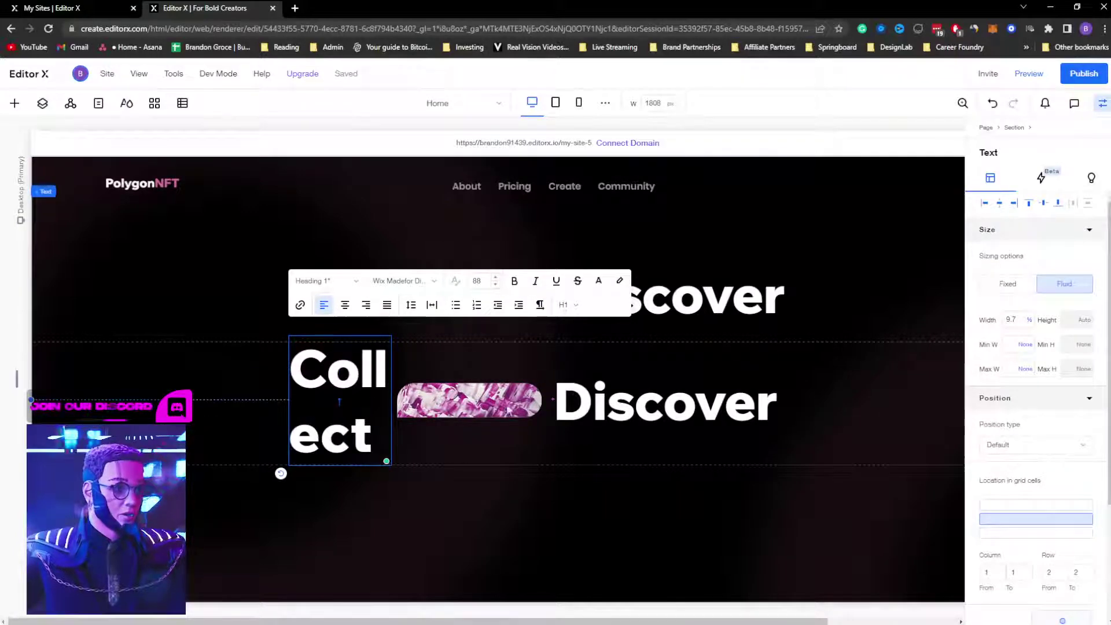
click(513, 491)
click(320, 385)
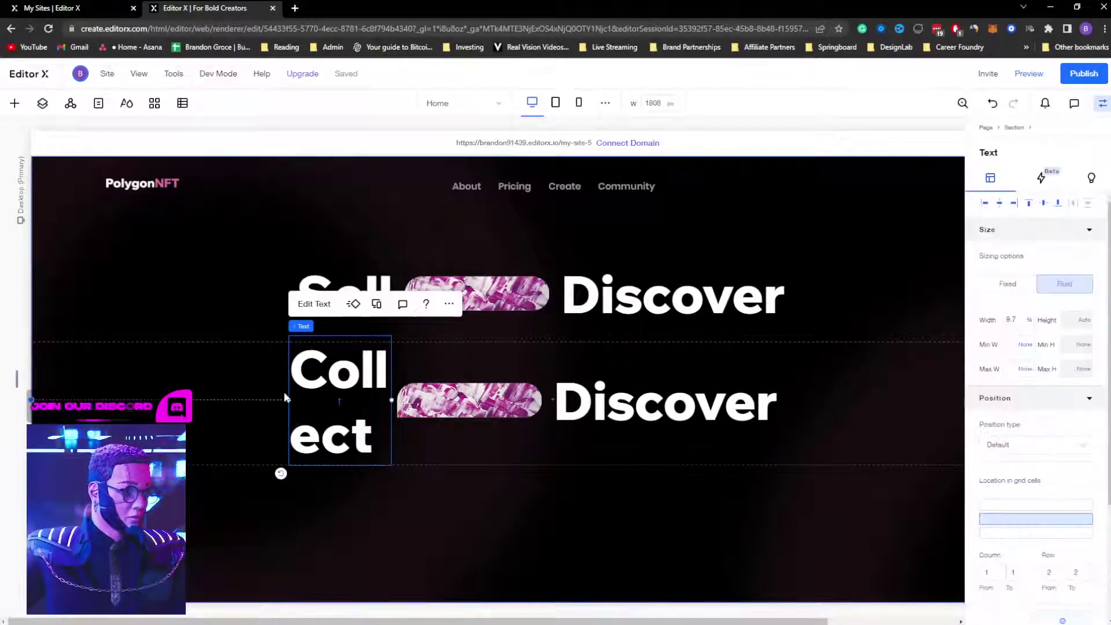
drag(288, 400, 163, 399)
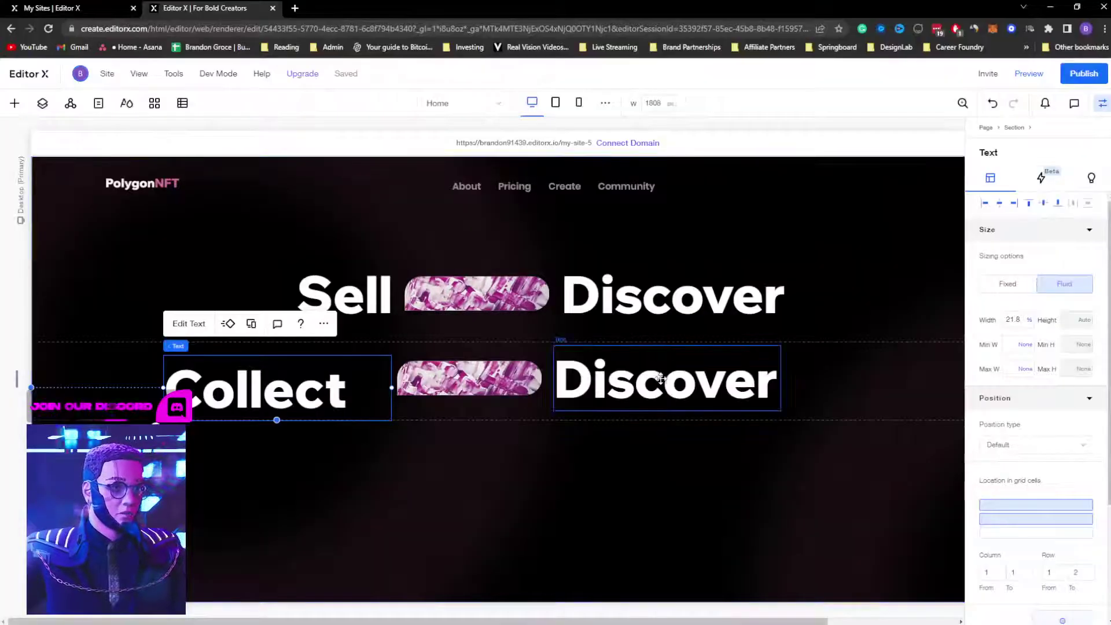
Step: Replace the second row's "Discover" text with "Win"
double_click(661, 379)
text(Win)
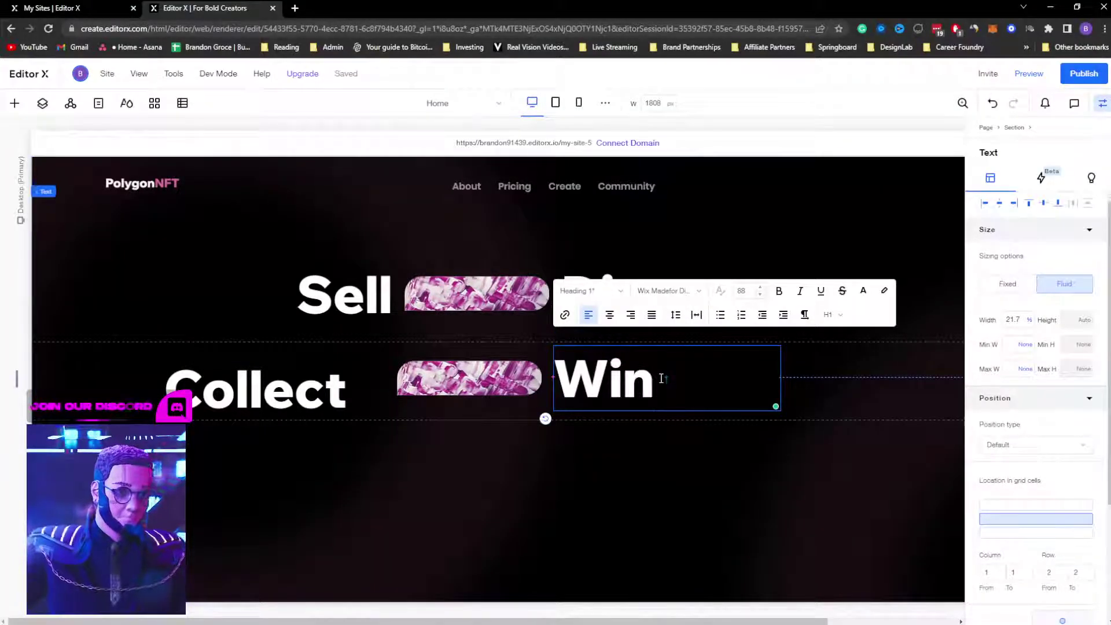
click(654, 457)
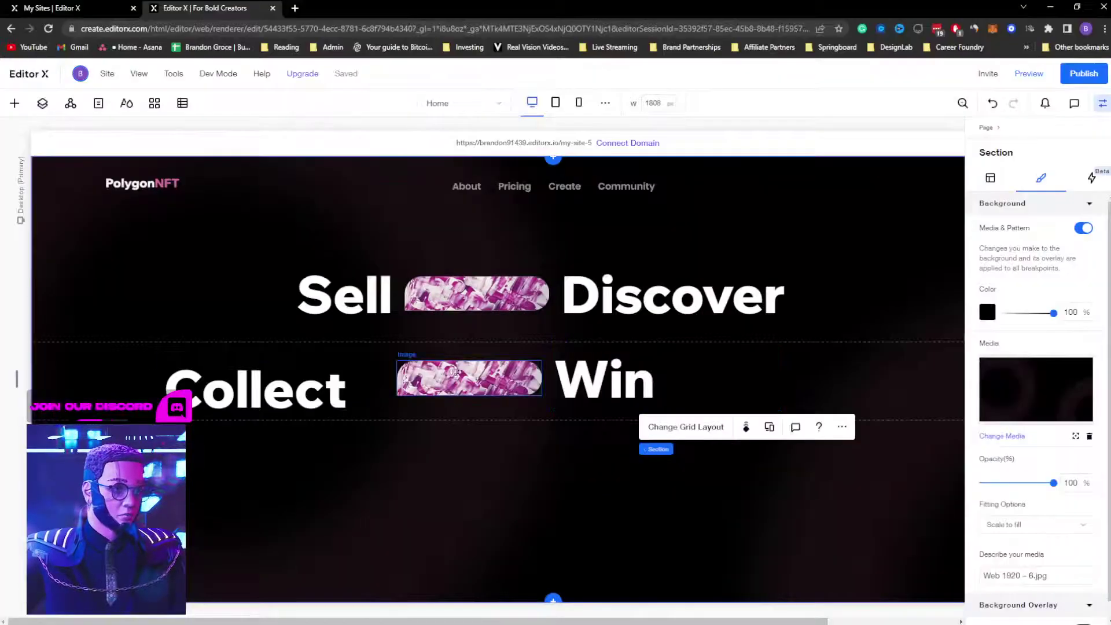
Step: Duplicate the second row's "Collect", image and "Win" together and place the copies in the third row
click(468, 378)
shift+click(626, 383)
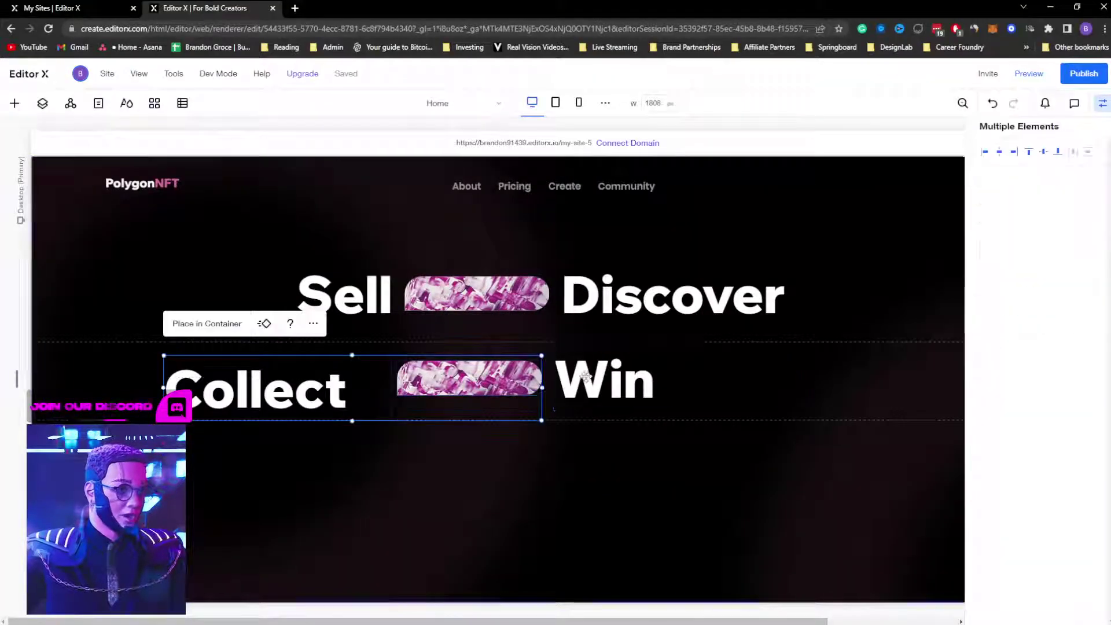
key(ctrl+d)
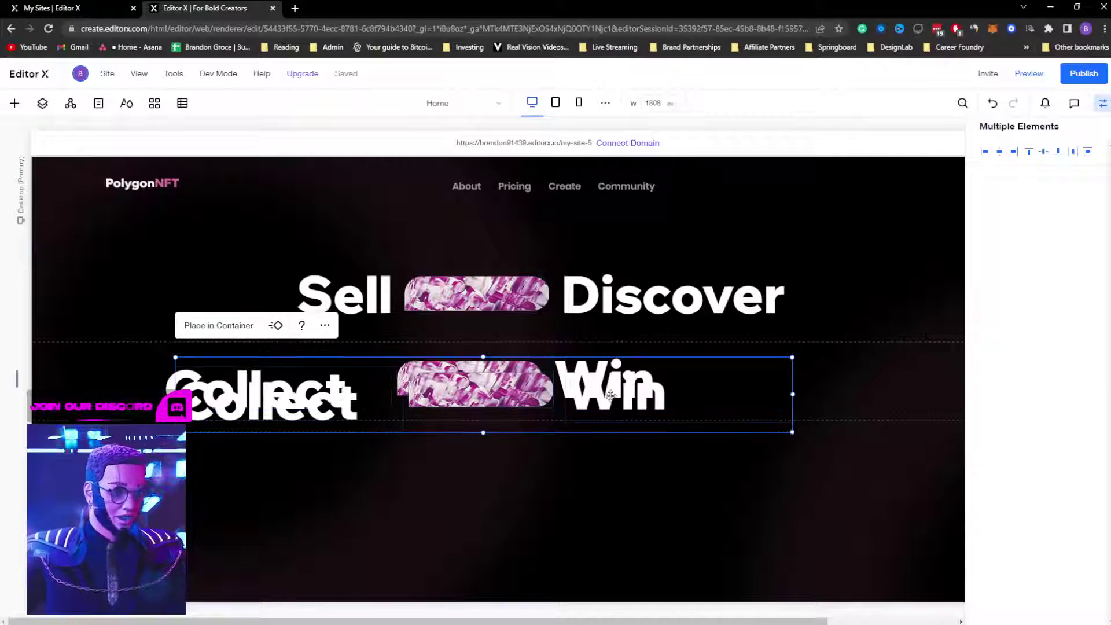
drag(604, 398, 596, 477)
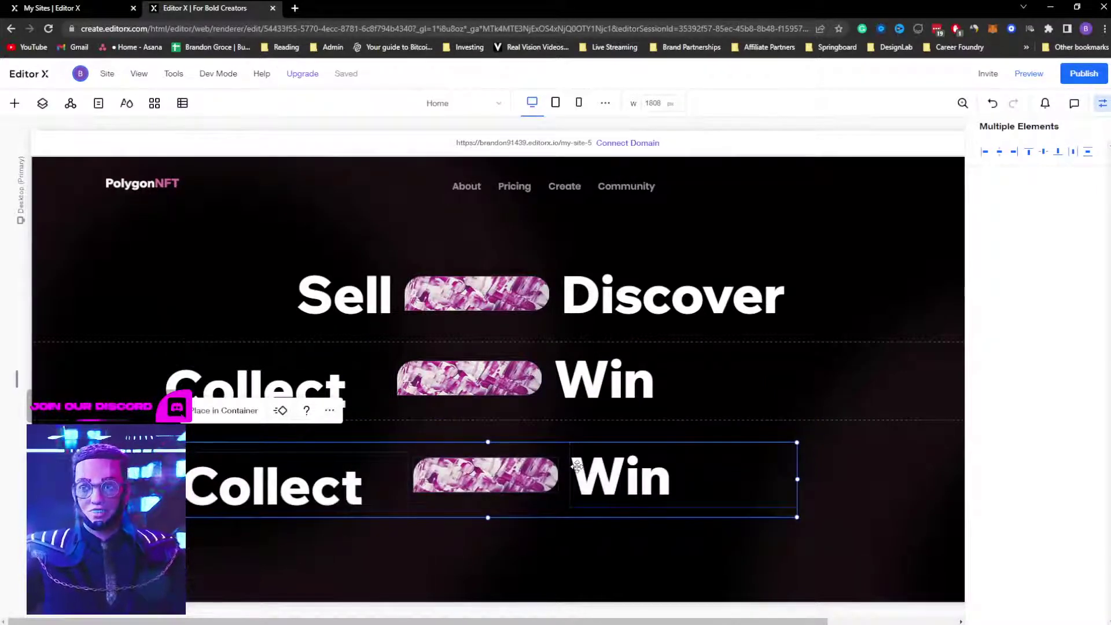
Step: Rearrange the third row with the image first and "Collect" to its right, and remove the "Win" copy
click(304, 538)
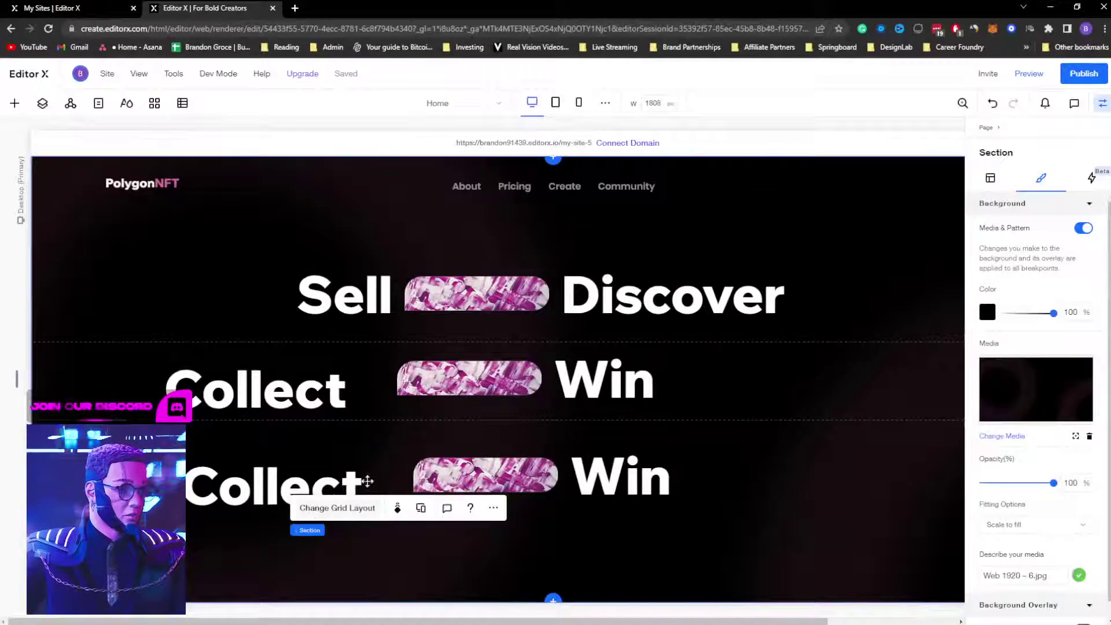
click(483, 478)
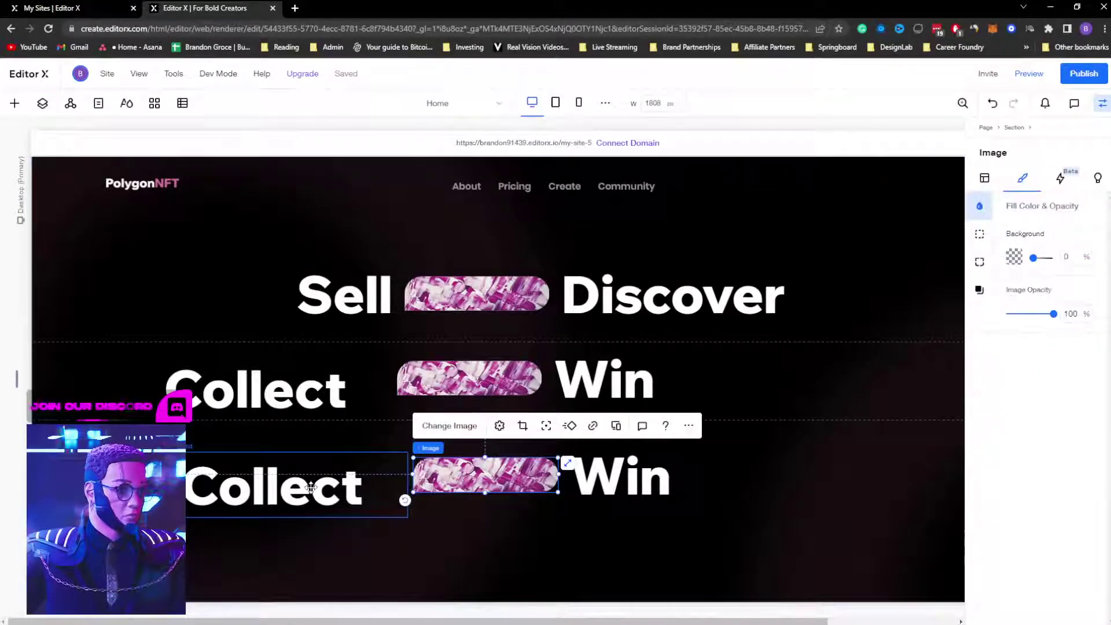
drag(483, 477, 421, 495)
drag(601, 483, 607, 480)
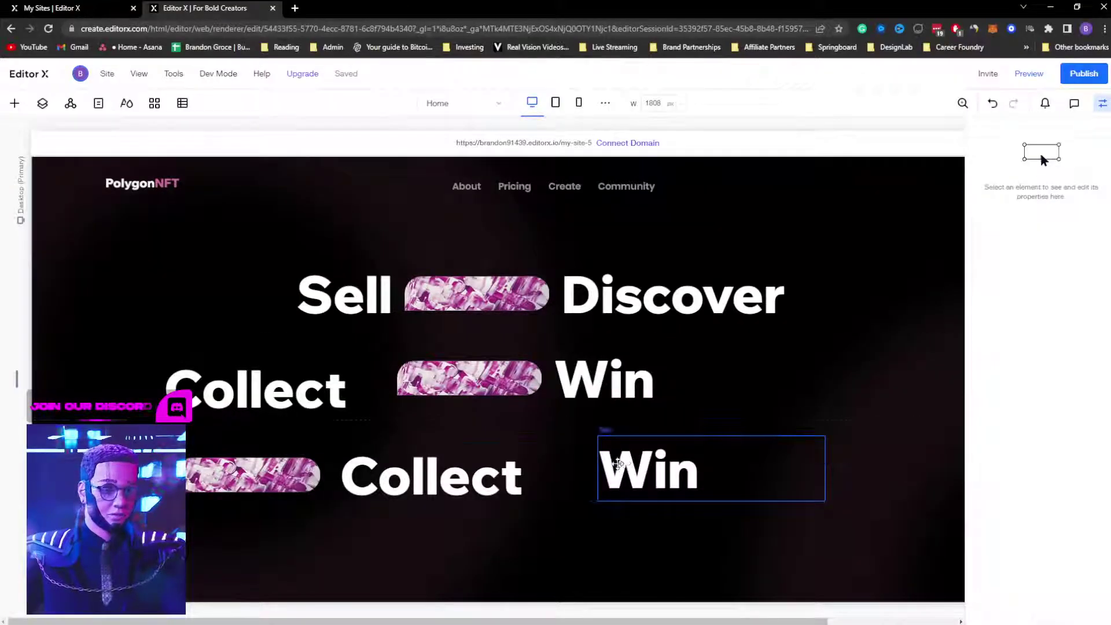
key(ctrl+z)
Step: Replace the third row's "Collect" text with "real rewards"
click(491, 472)
double_click(491, 473)
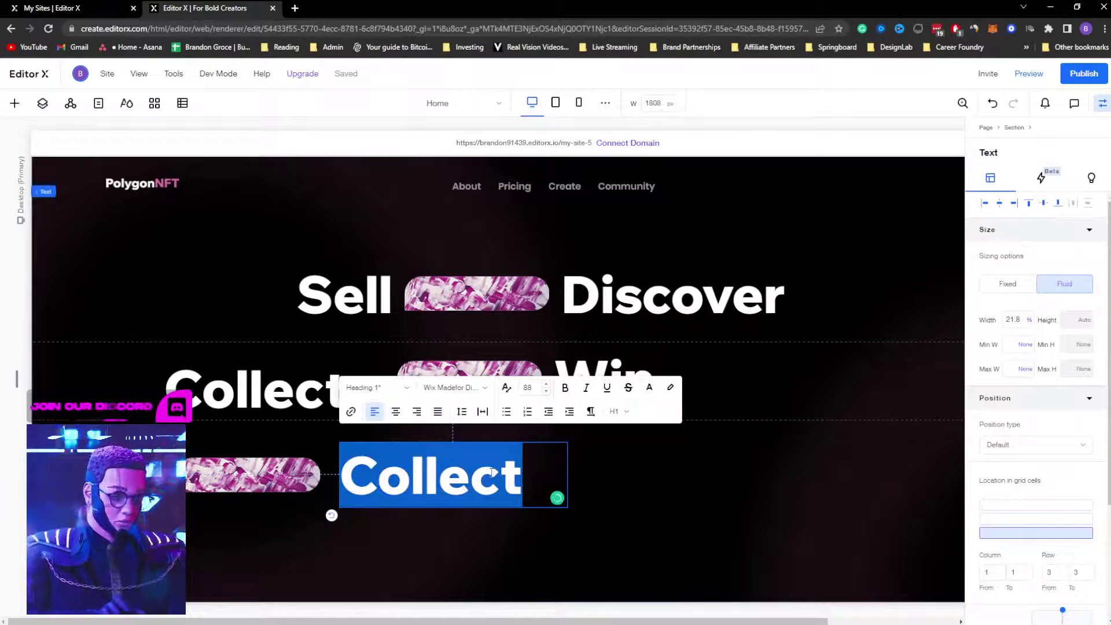
text(Rea)
key(BackSpace)
key(BackSpace)
key(BackSpace)
text(r)
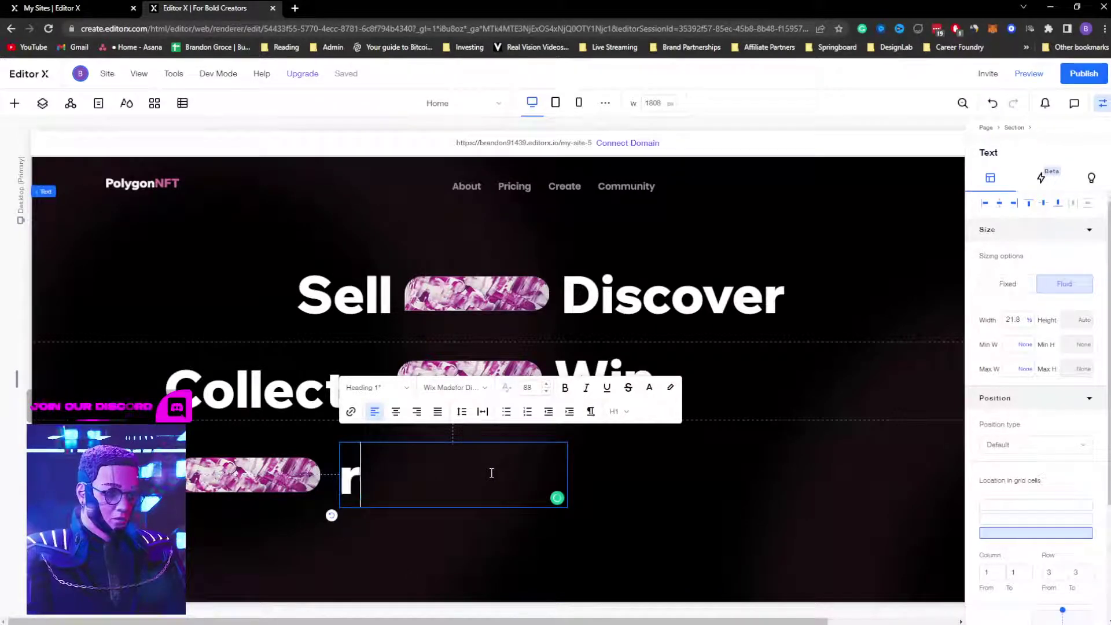
text(eal rewards)
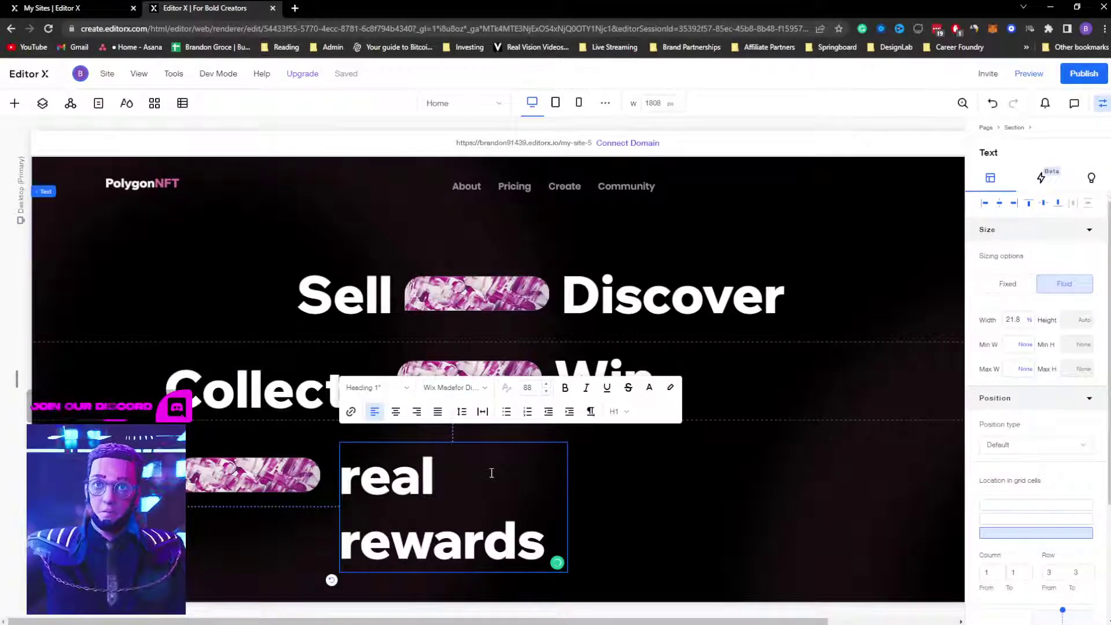
click(703, 520)
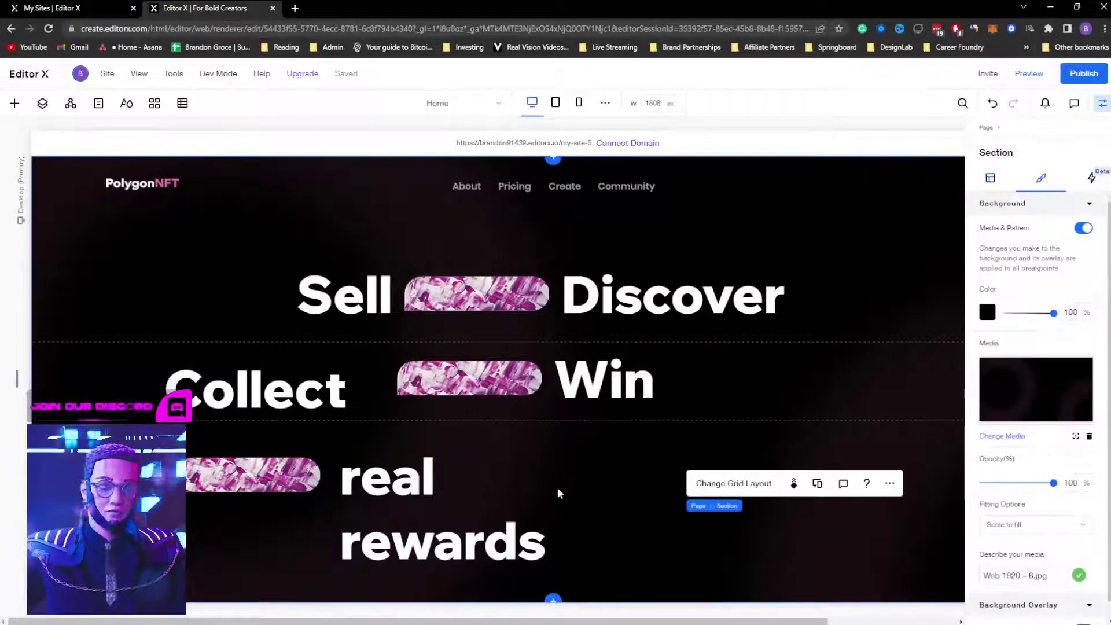
Step: Widen the "real rewards" text box to about 30% to fit one line and align it beside the third row's image
click(518, 494)
drag(569, 506, 654, 488)
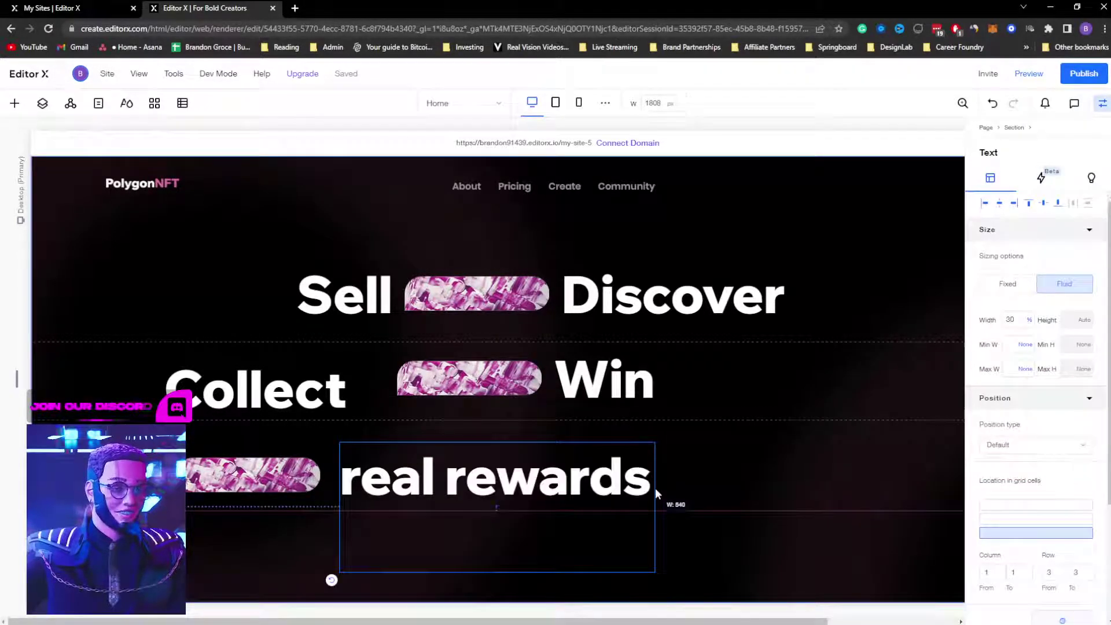
click(730, 468)
drag(438, 511, 441, 474)
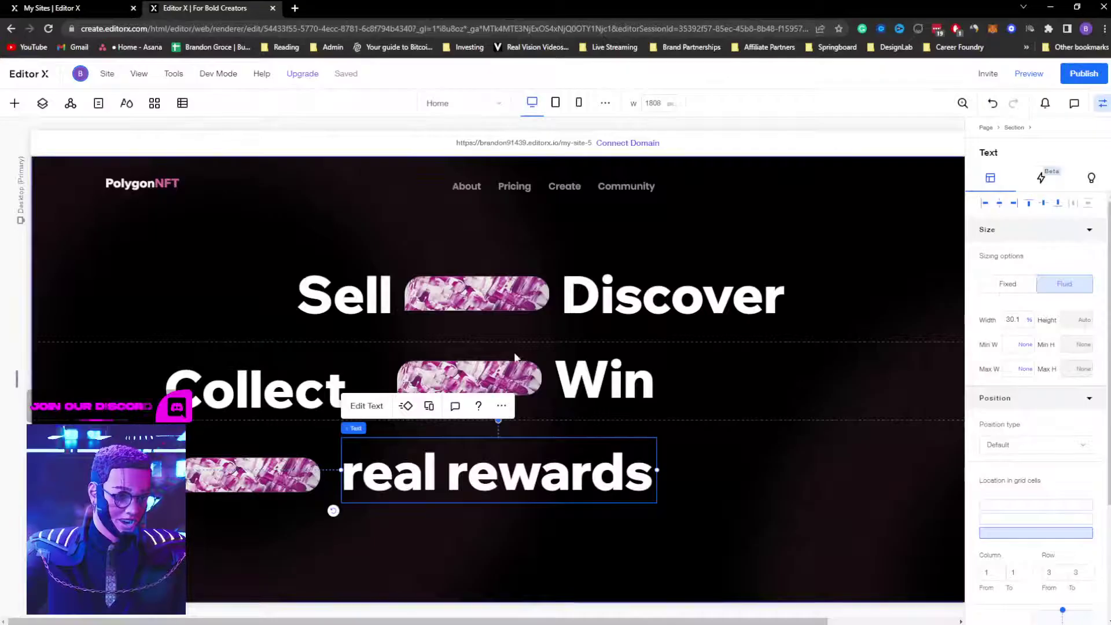
Step: Replace the second row's pill-shaped image with Rectangle 24.png from the site files
click(512, 370)
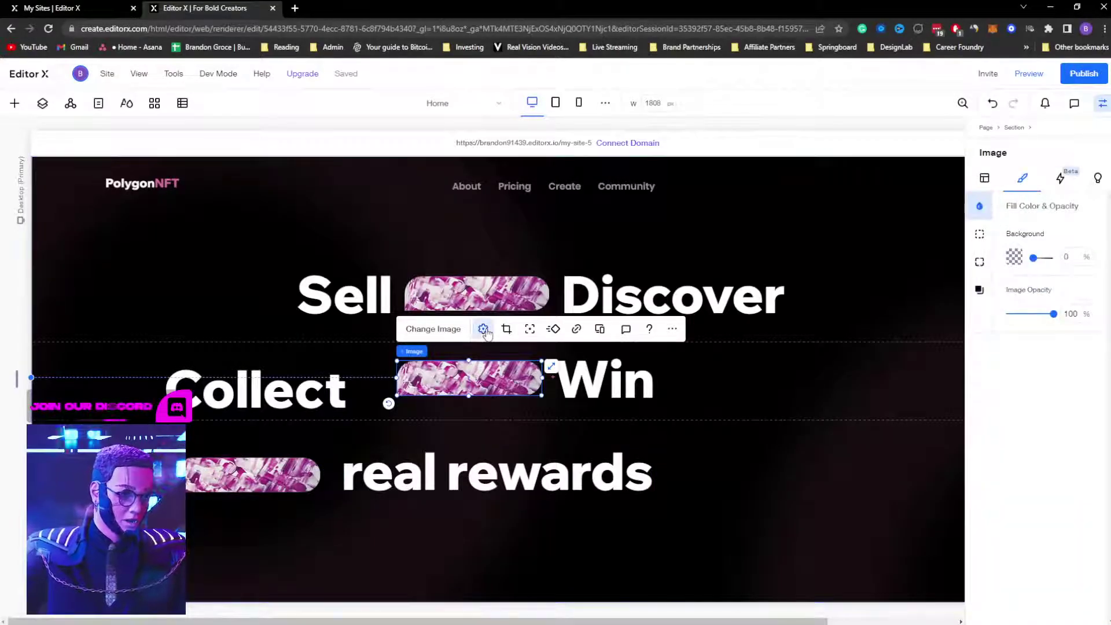
click(483, 328)
click(446, 329)
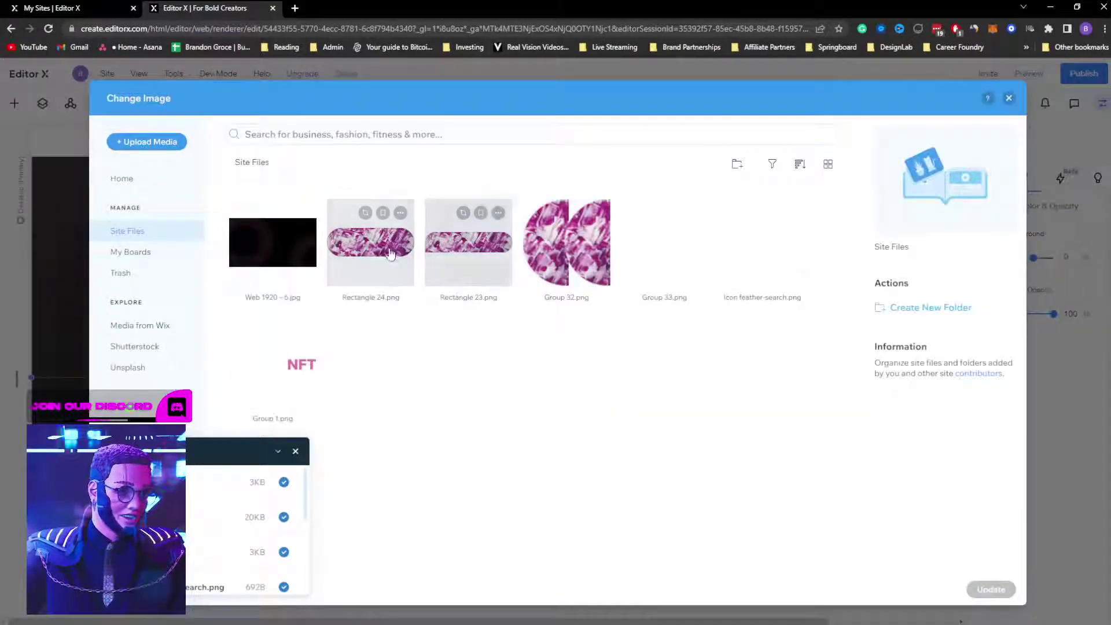
click(390, 255)
click(989, 588)
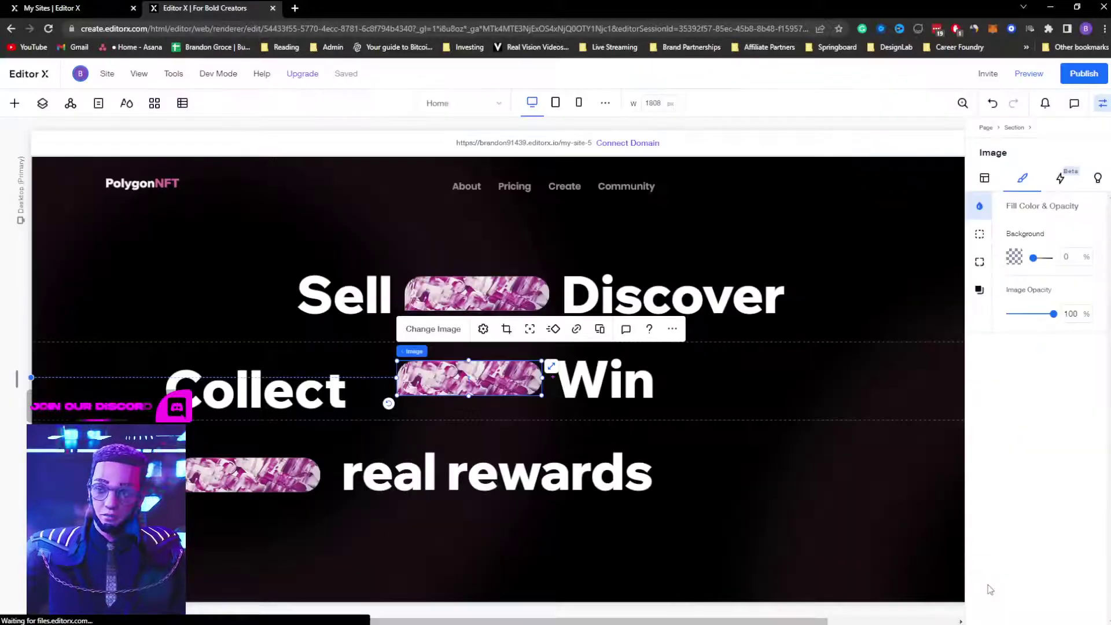
Step: Replace the third row's pill-shaped image with Group 32.png from the site files
click(242, 469)
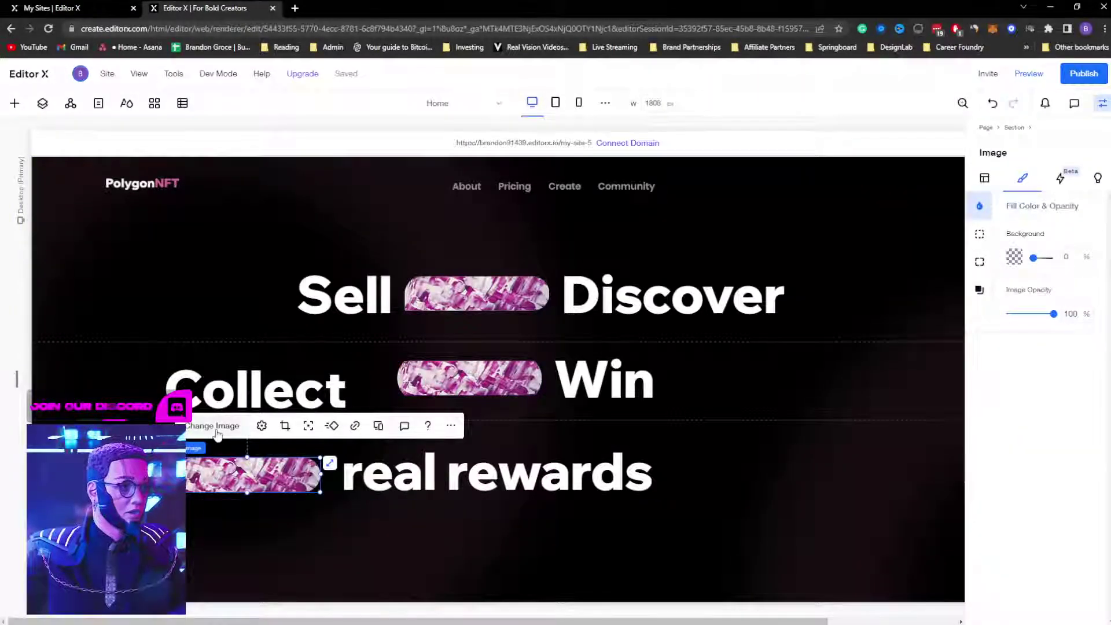
click(214, 427)
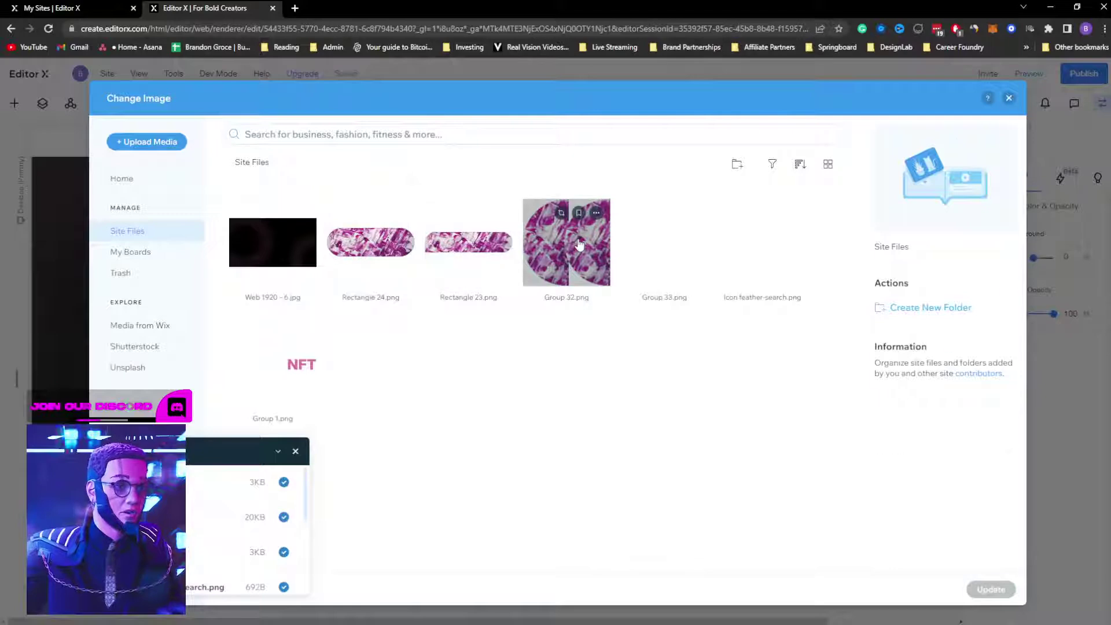
click(578, 243)
click(989, 588)
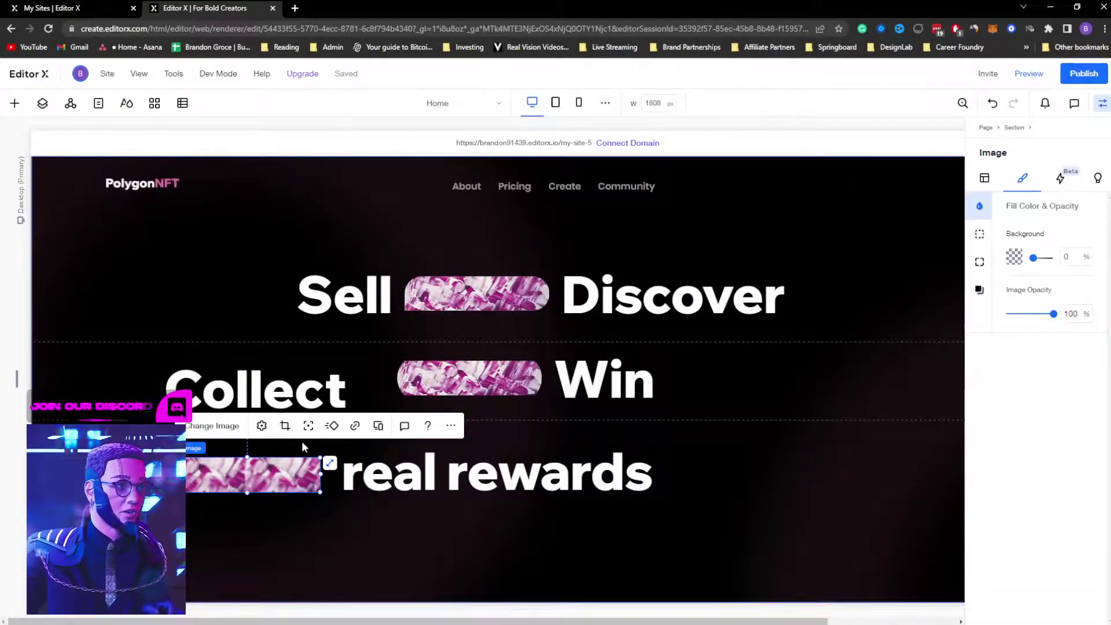
Step: Reset the second row's pill-shaped image to its original proportions, shrink it, and position it just after "Collect"
click(466, 379)
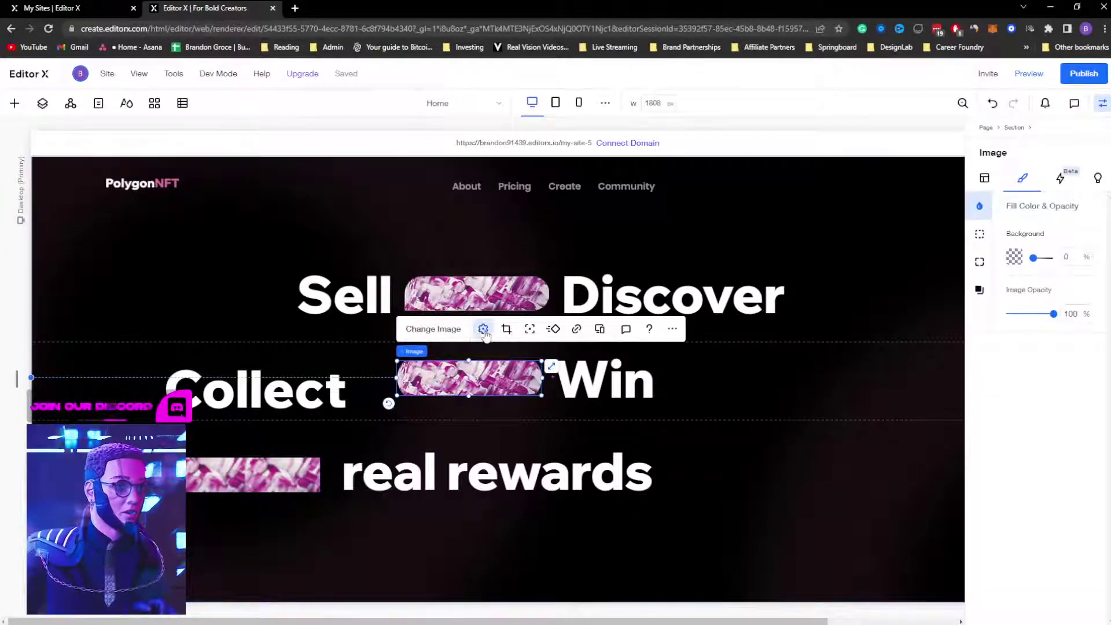
click(483, 329)
click(704, 423)
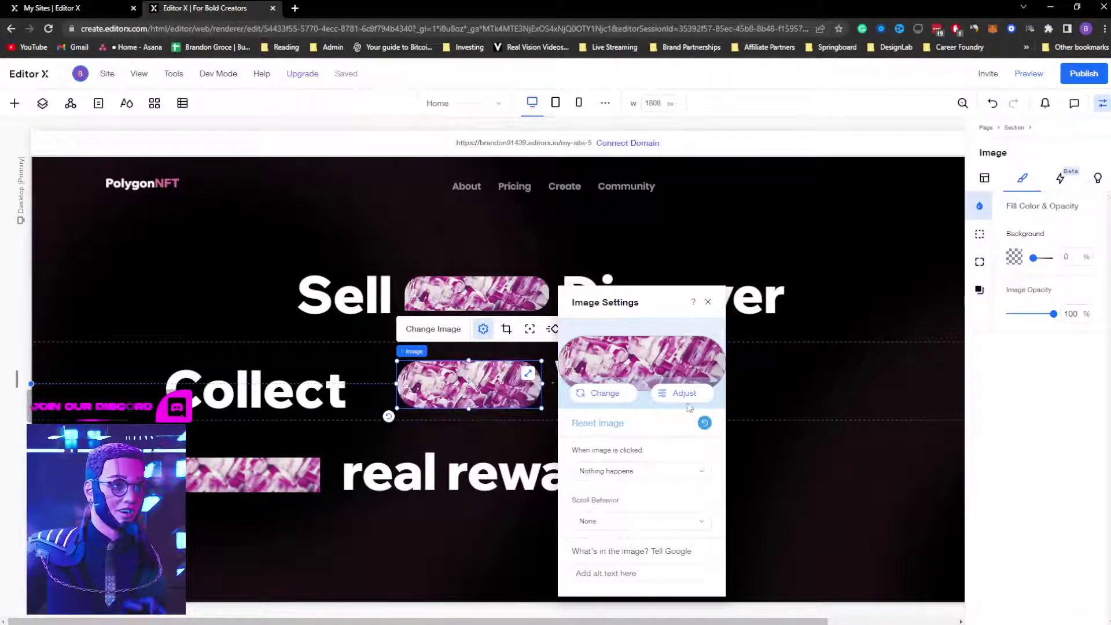
click(708, 303)
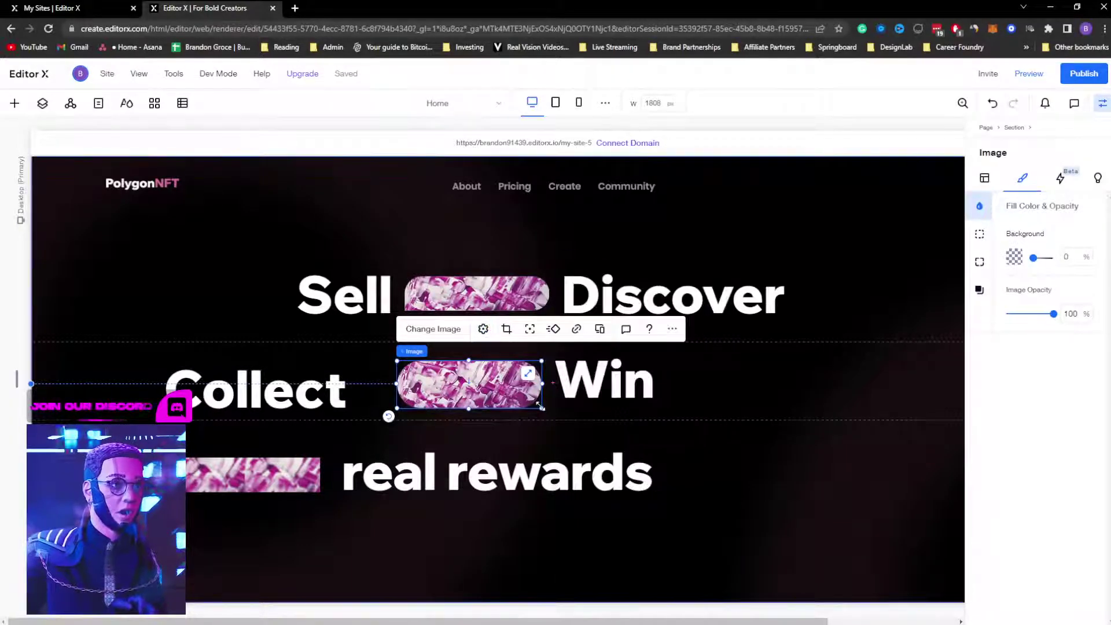
drag(540, 407, 412, 389)
drag(372, 422, 373, 423)
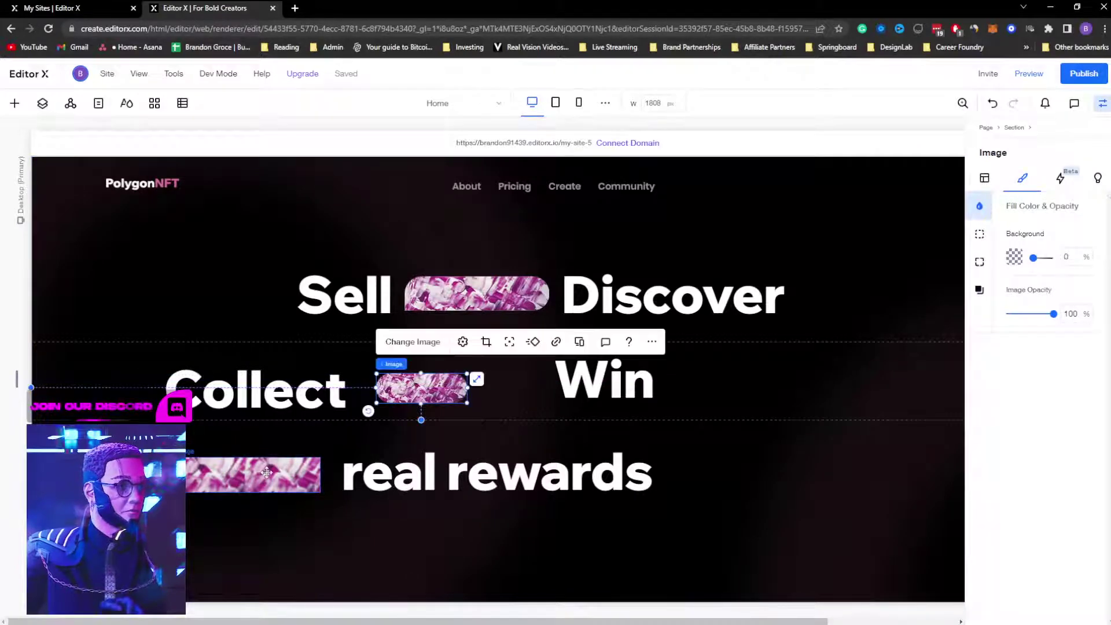
Step: Reset the third row's image to its original proportions and shrink it to text height just before "real rewards"
click(266, 474)
click(262, 426)
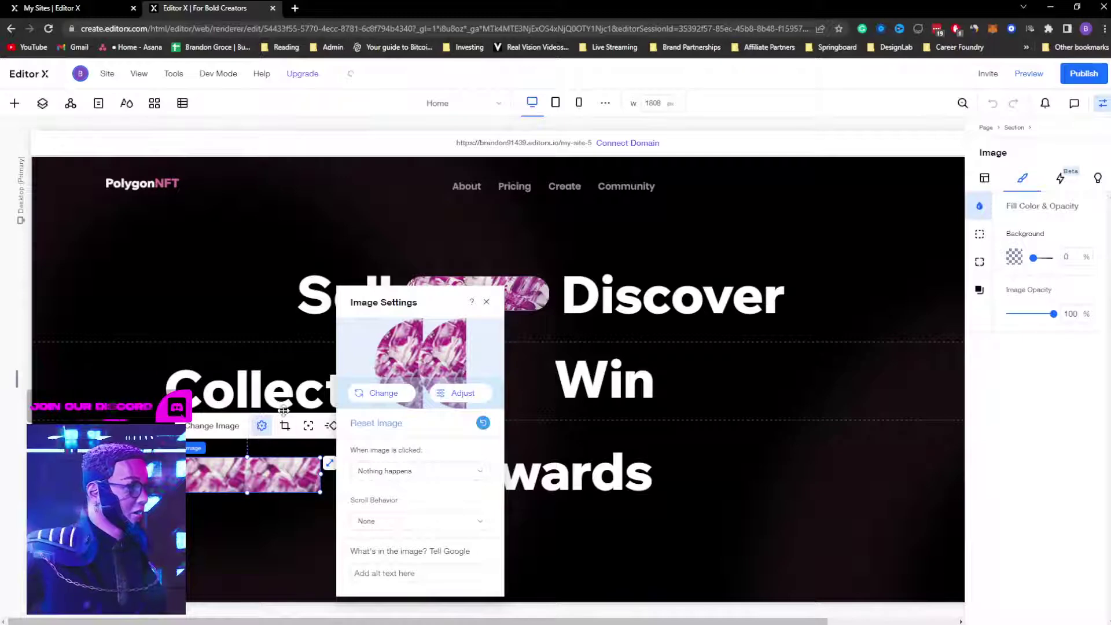
click(480, 423)
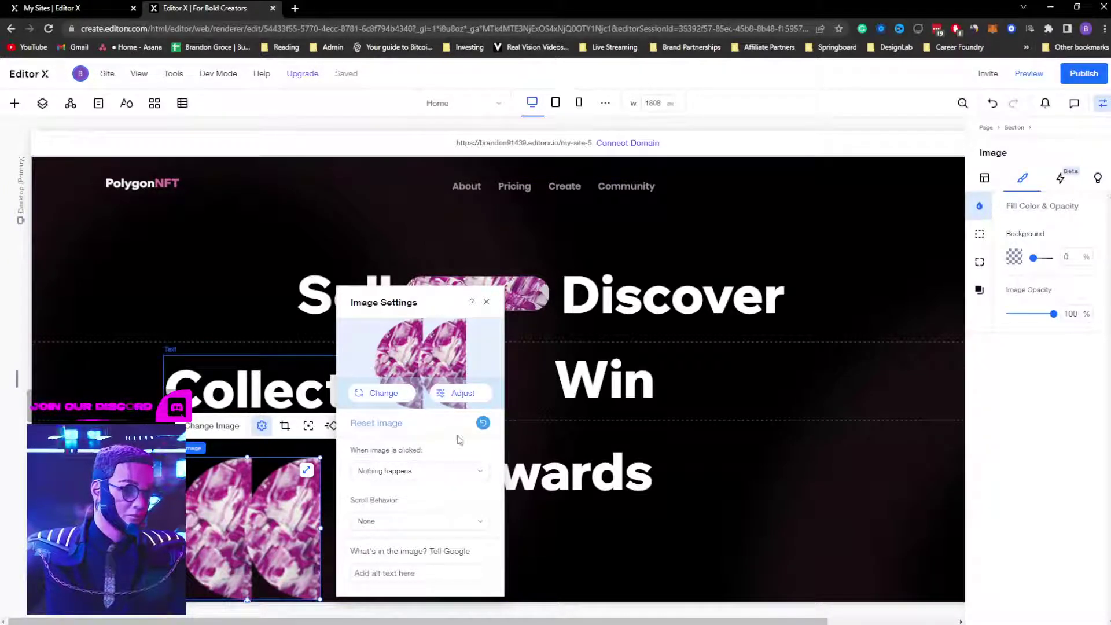
click(486, 303)
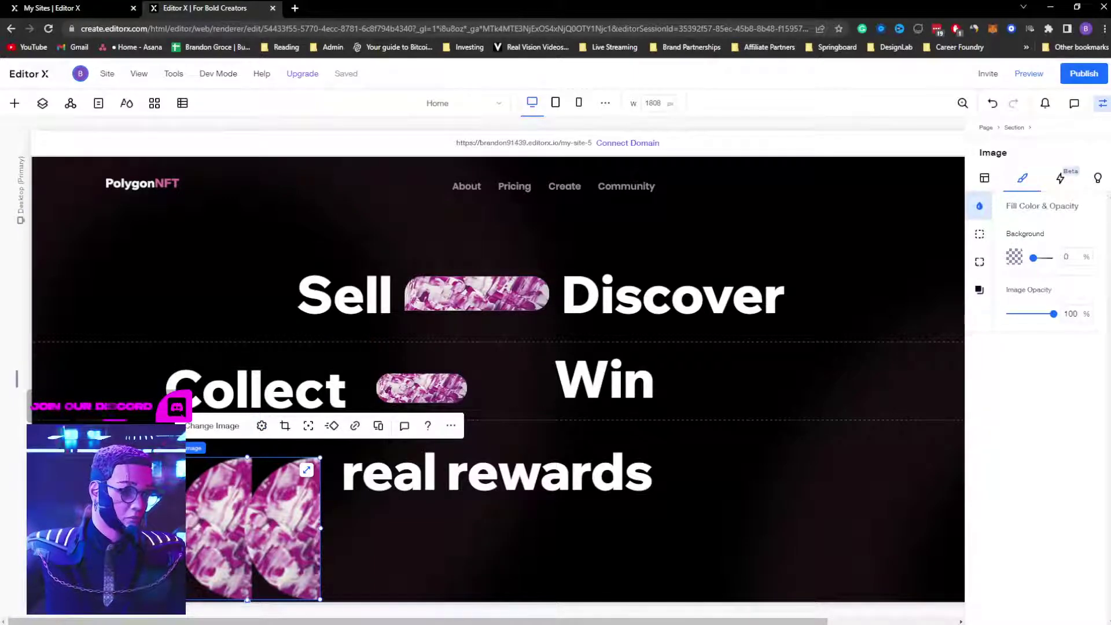
drag(247, 600, 269, 491)
Step: Narrow the "Win" text box to about 10.9% so it fits the word
click(446, 391)
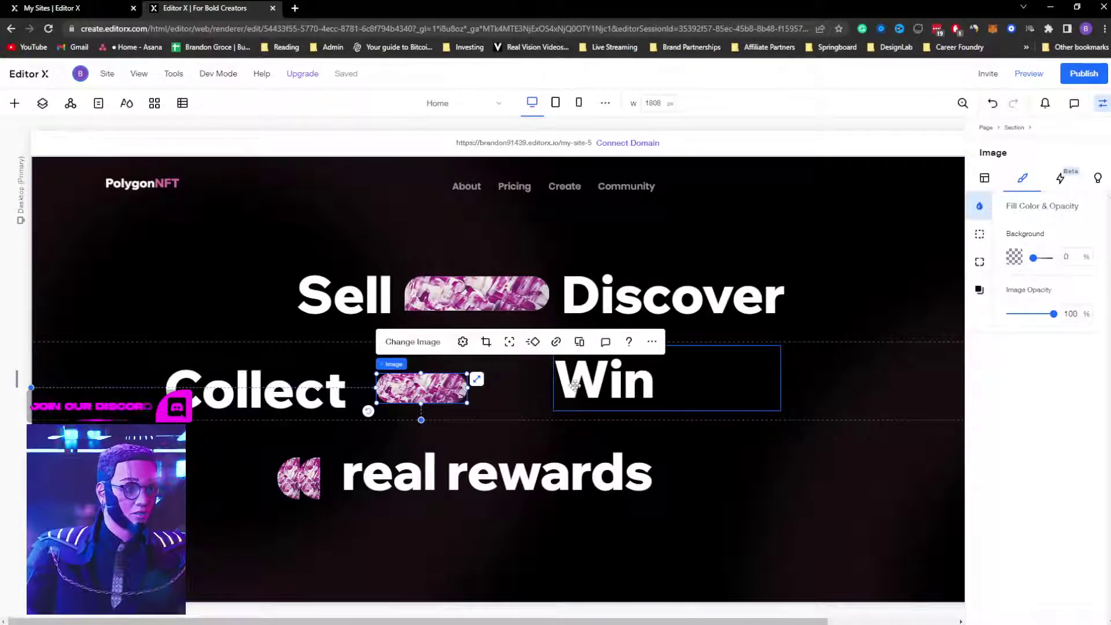
click(574, 385)
drag(782, 375, 675, 379)
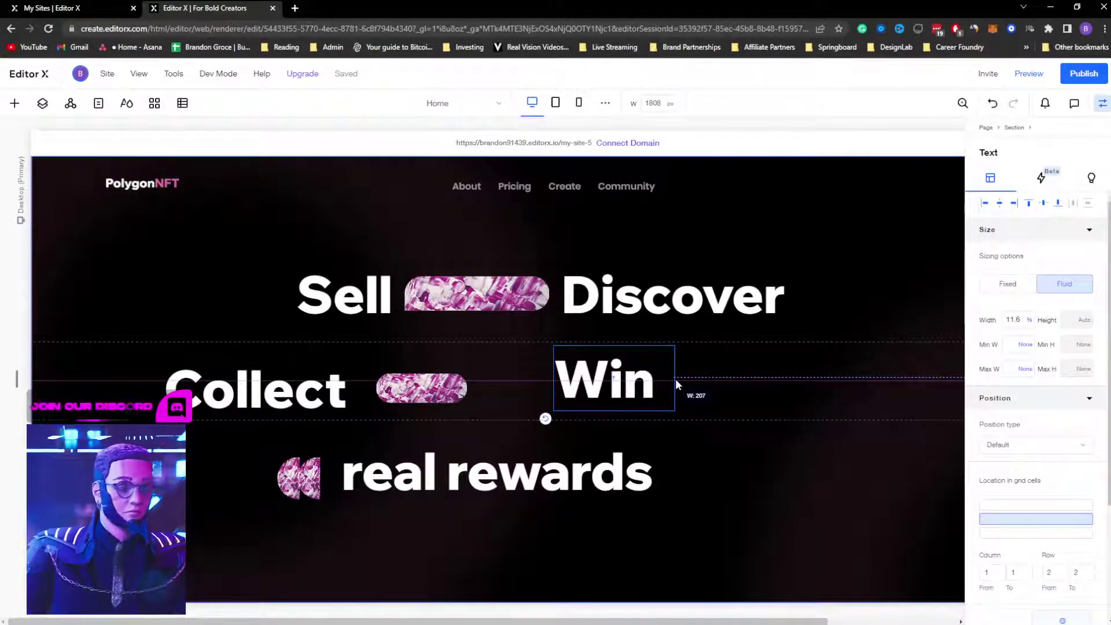
drag(668, 379, 668, 380)
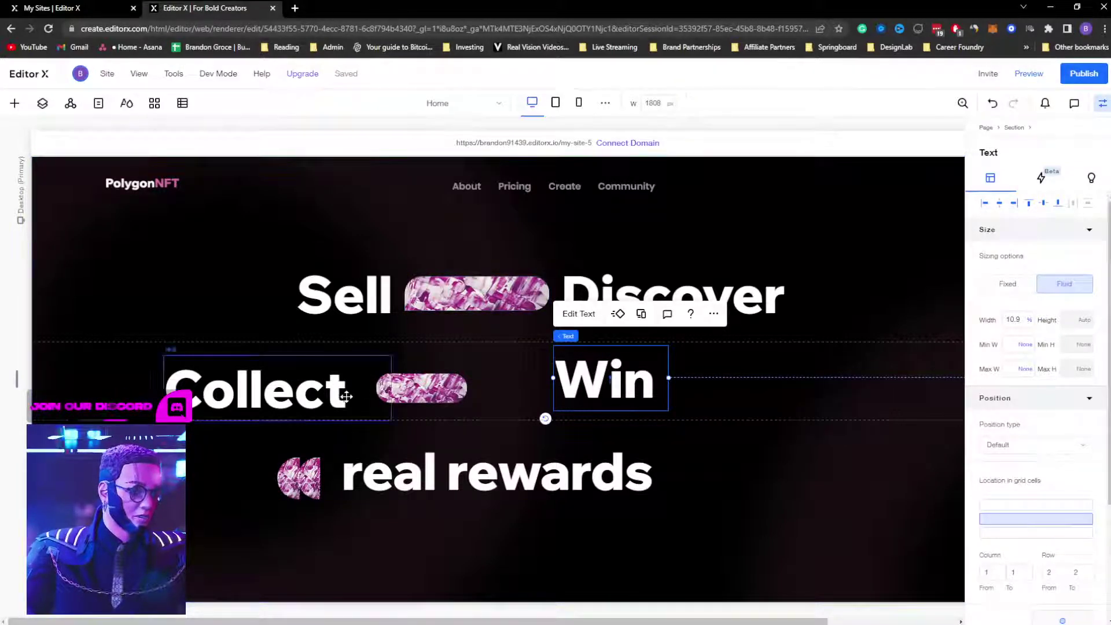
Step: Enlarge the second row's image slightly and move "Collect" and "Win" level with it and close on either side
click(457, 379)
drag(469, 372, 476, 370)
click(317, 389)
drag(317, 389, 434, 383)
click(602, 382)
drag(602, 381, 539, 382)
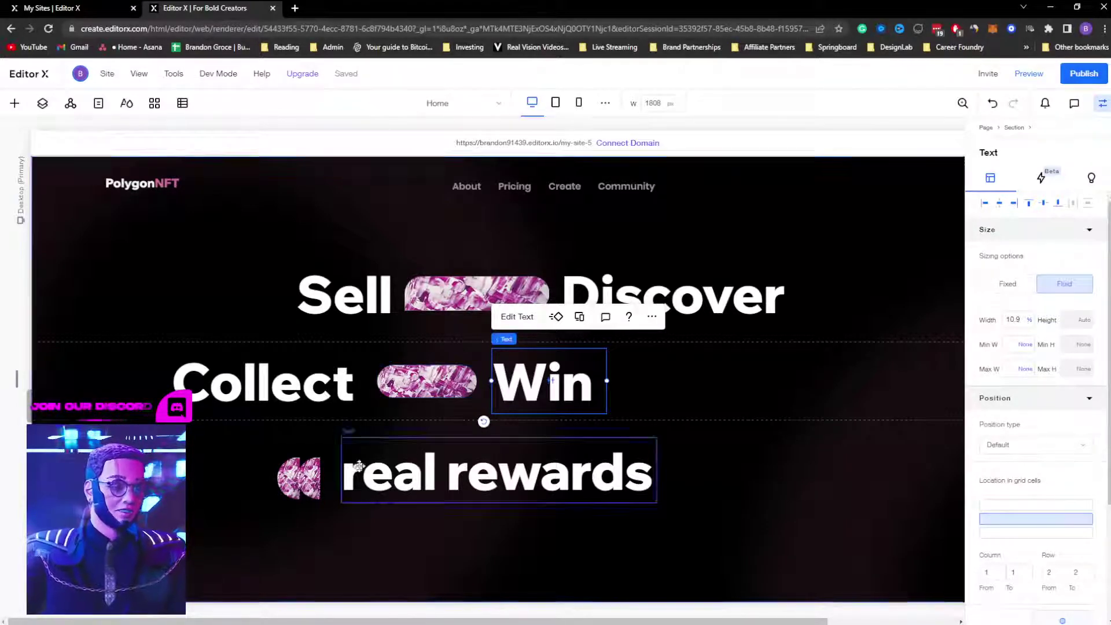
Step: Align the text and image elements vertically with each other within each of the three headline rows
click(309, 480)
shift+click(497, 473)
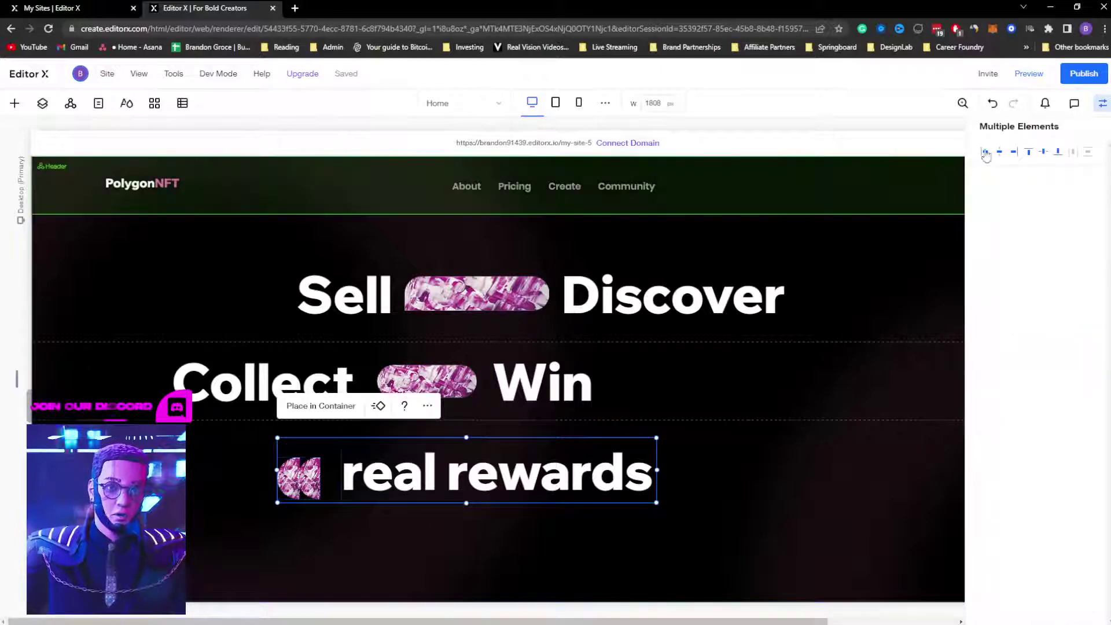
click(1042, 152)
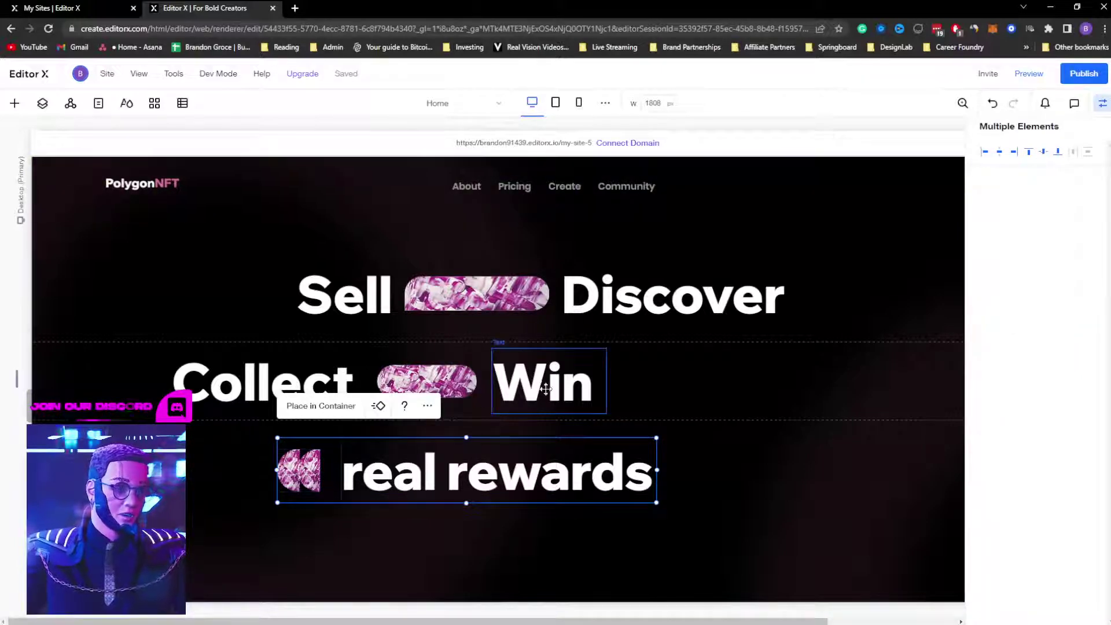
click(538, 387)
shift+click(457, 384)
shift+click(263, 383)
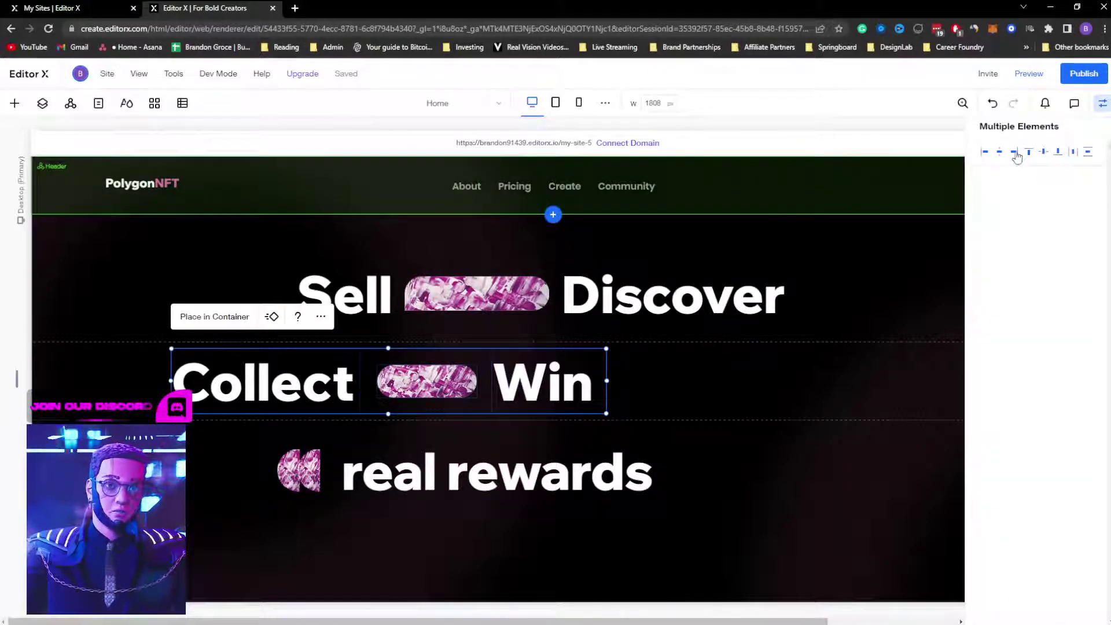
click(1058, 153)
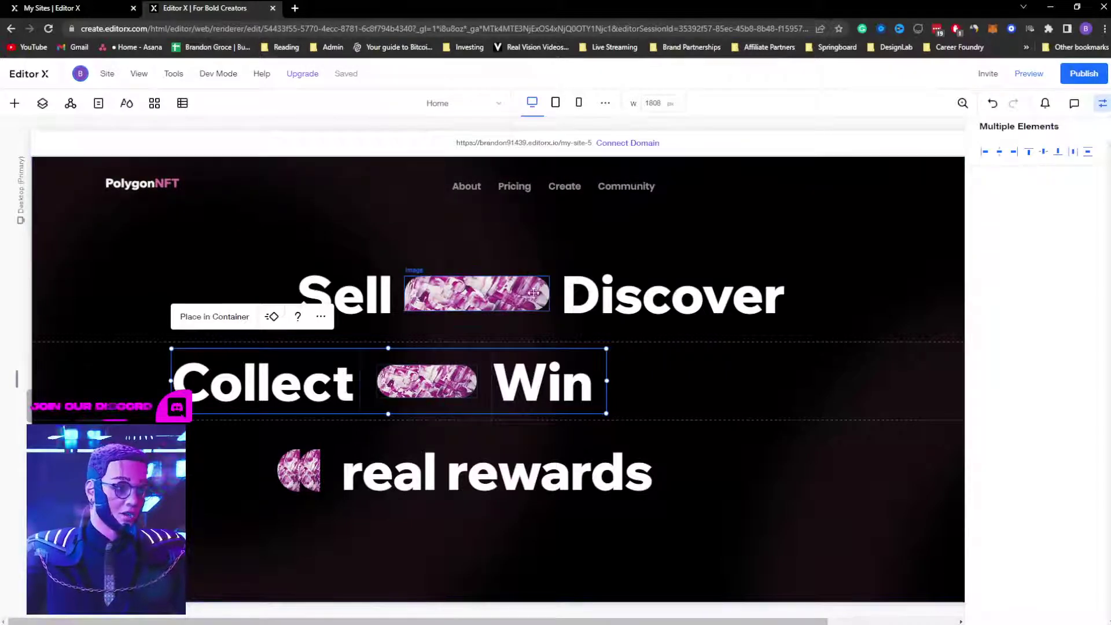
click(405, 294)
shift+click(393, 294)
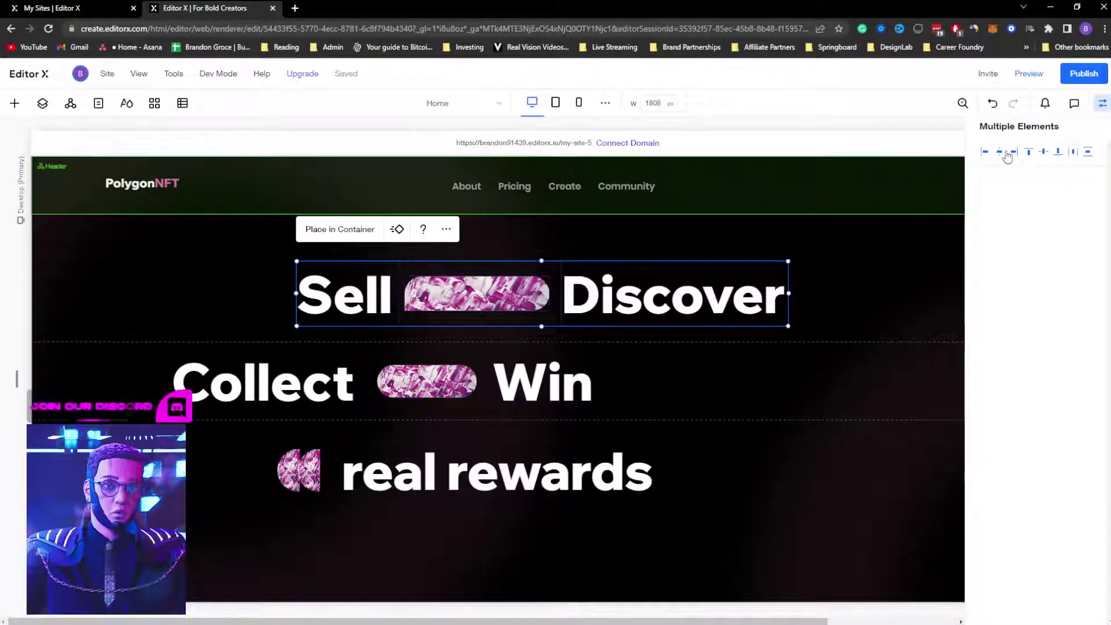
click(1044, 154)
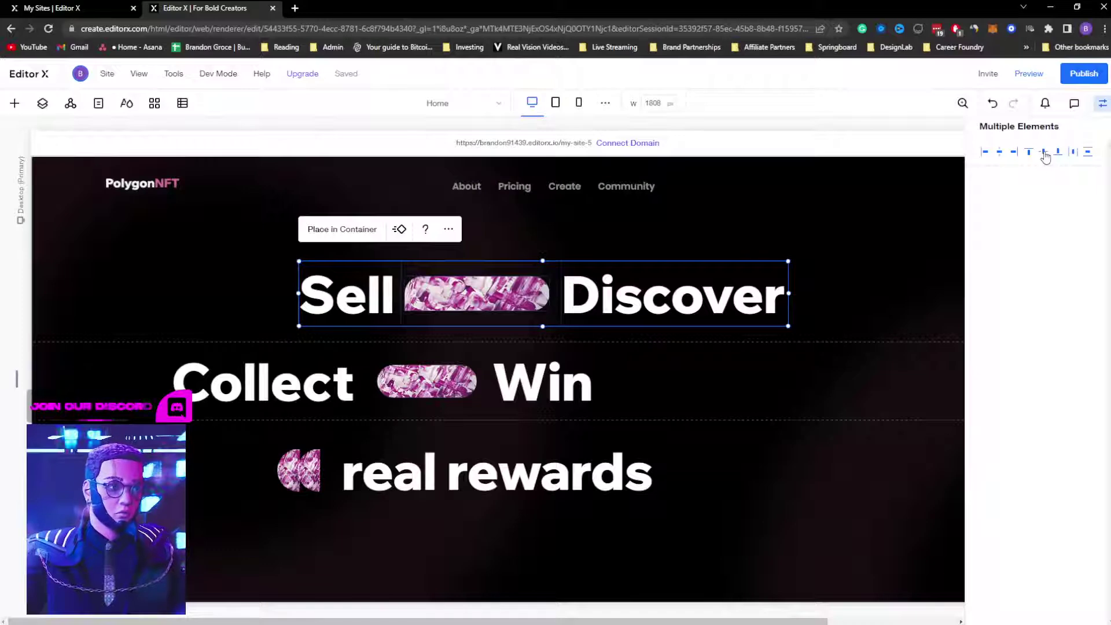
Step: Place the text and image elements of each headline row in a separate container for that row
click(552, 402)
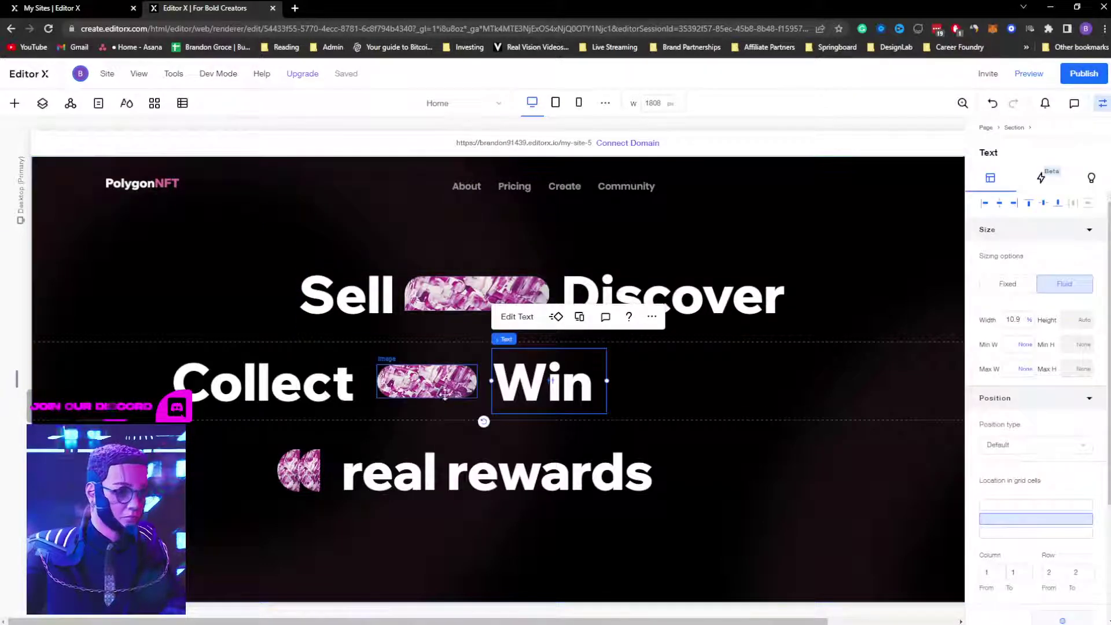
shift+click(441, 393)
shift+click(308, 390)
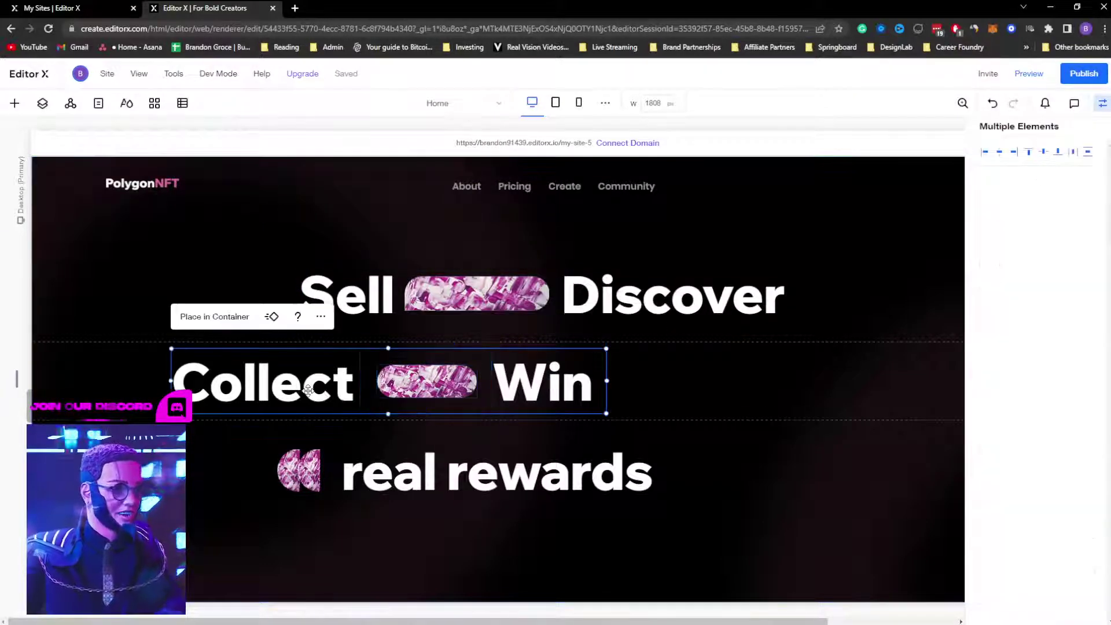
click(216, 318)
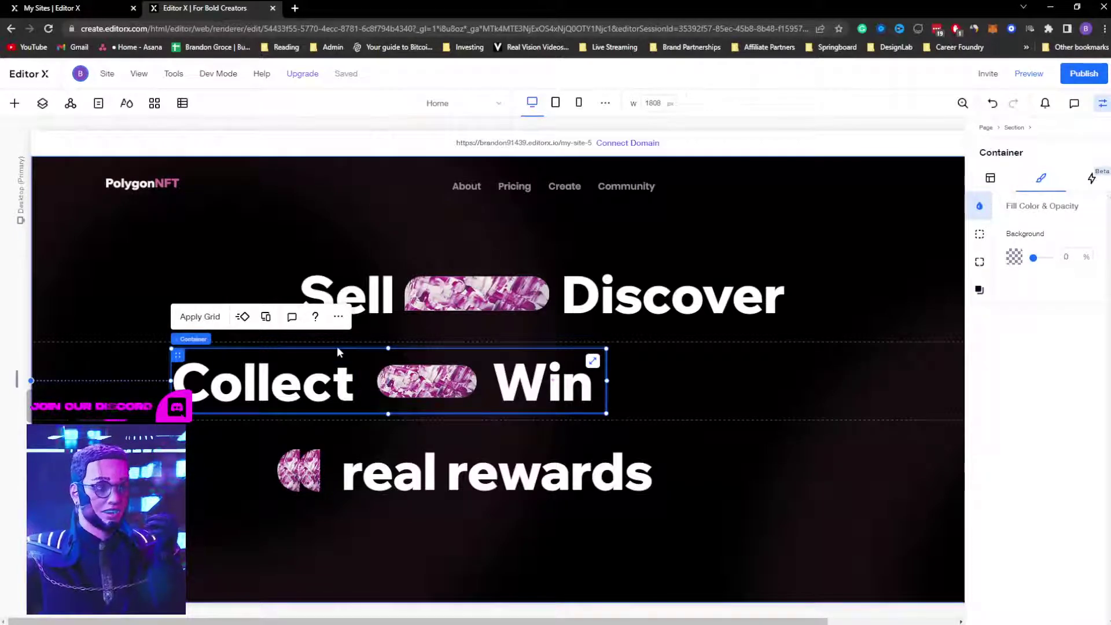
click(347, 295)
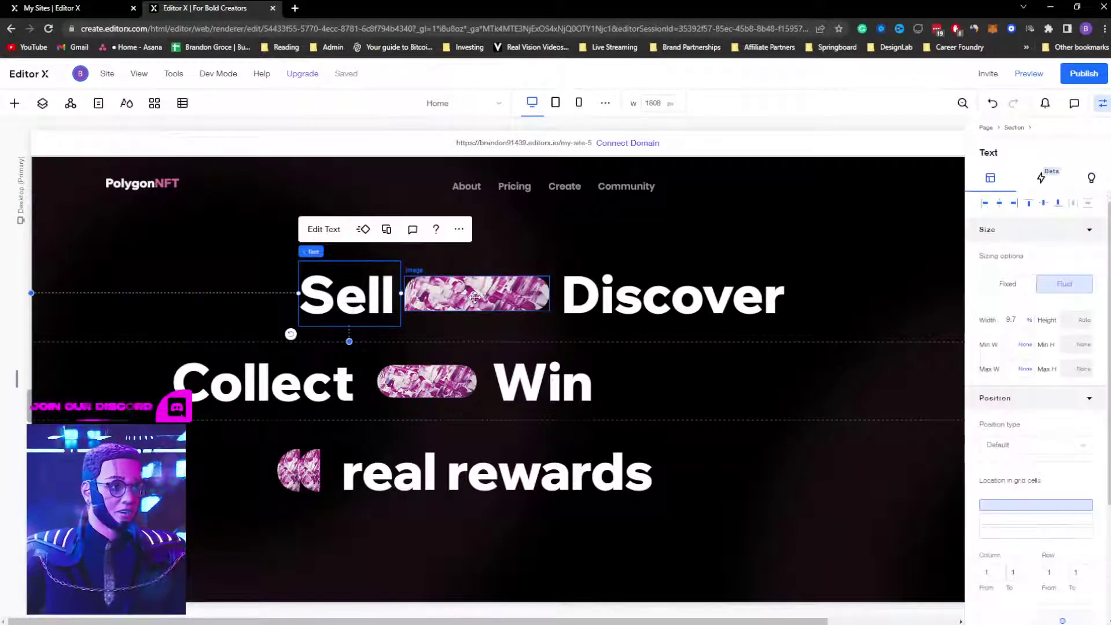
shift+click(474, 297)
shift+click(671, 296)
click(470, 424)
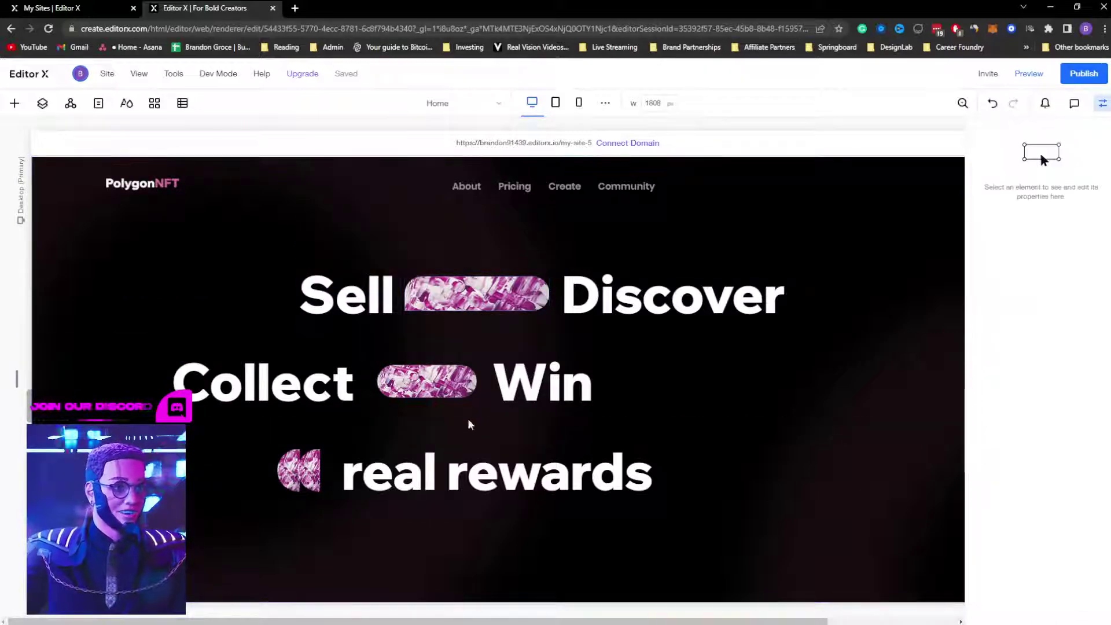
click(298, 470)
shift+click(440, 471)
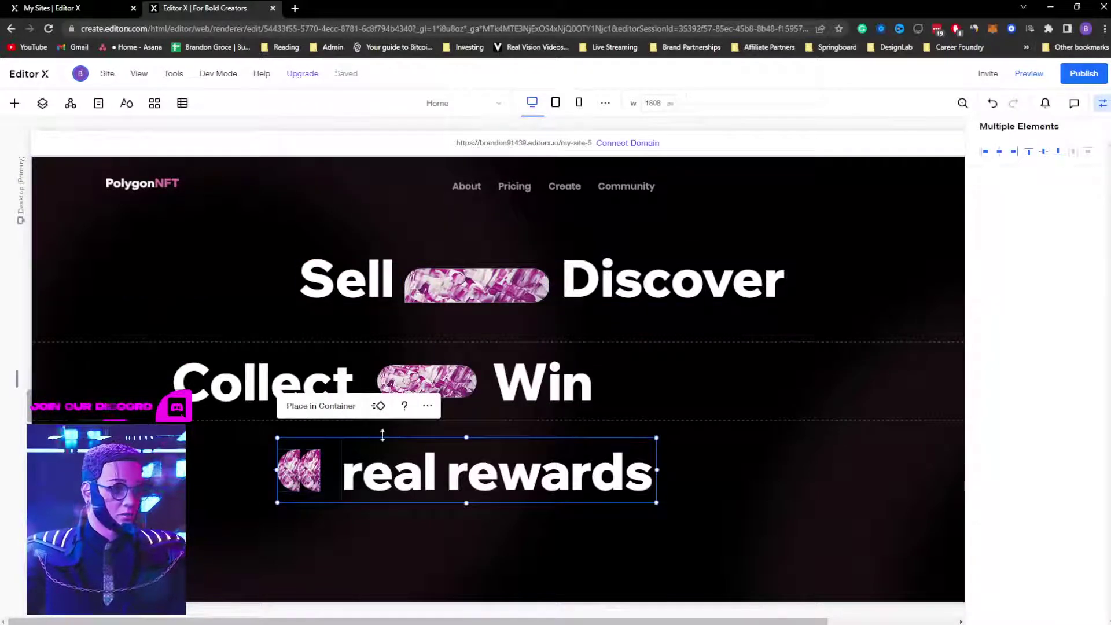
click(321, 405)
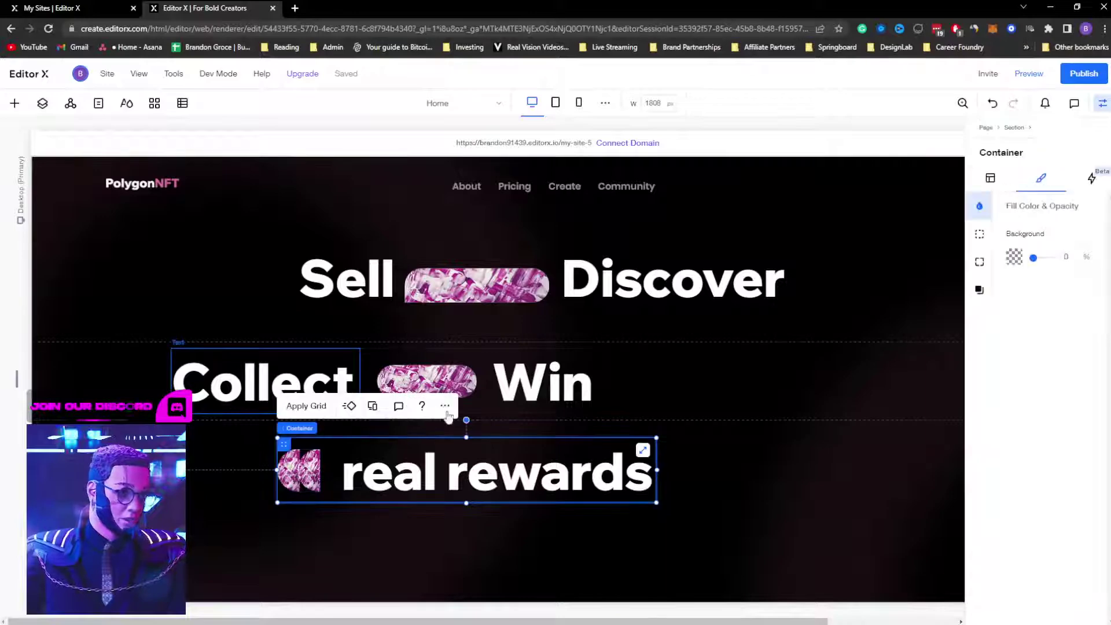
Step: Center the third, second and first row containers horizontally in the section
click(995, 178)
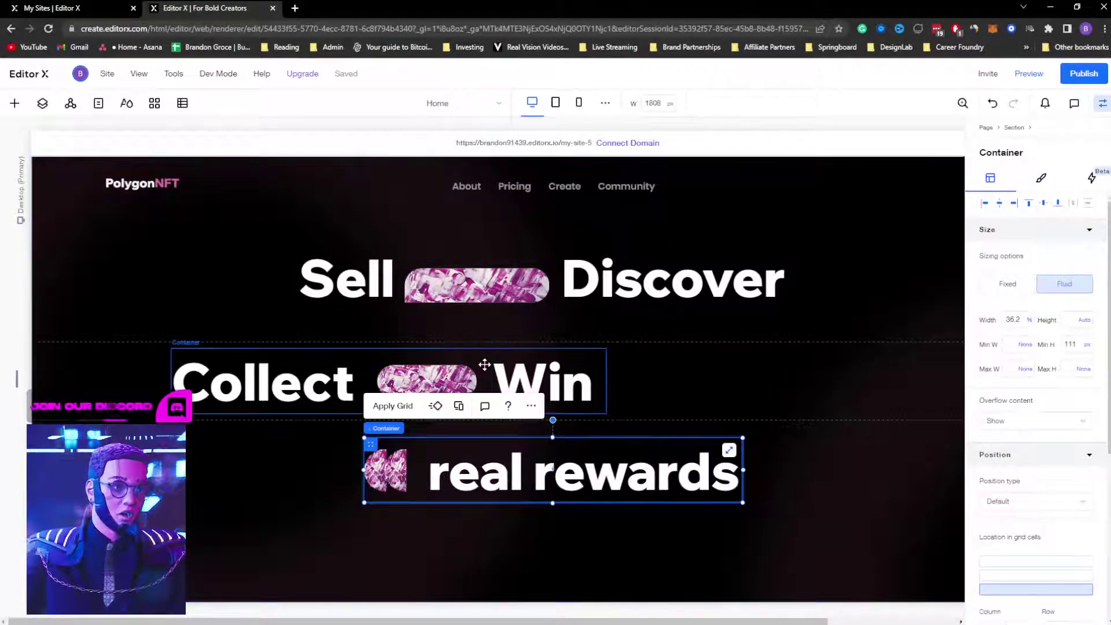
click(509, 379)
click(999, 205)
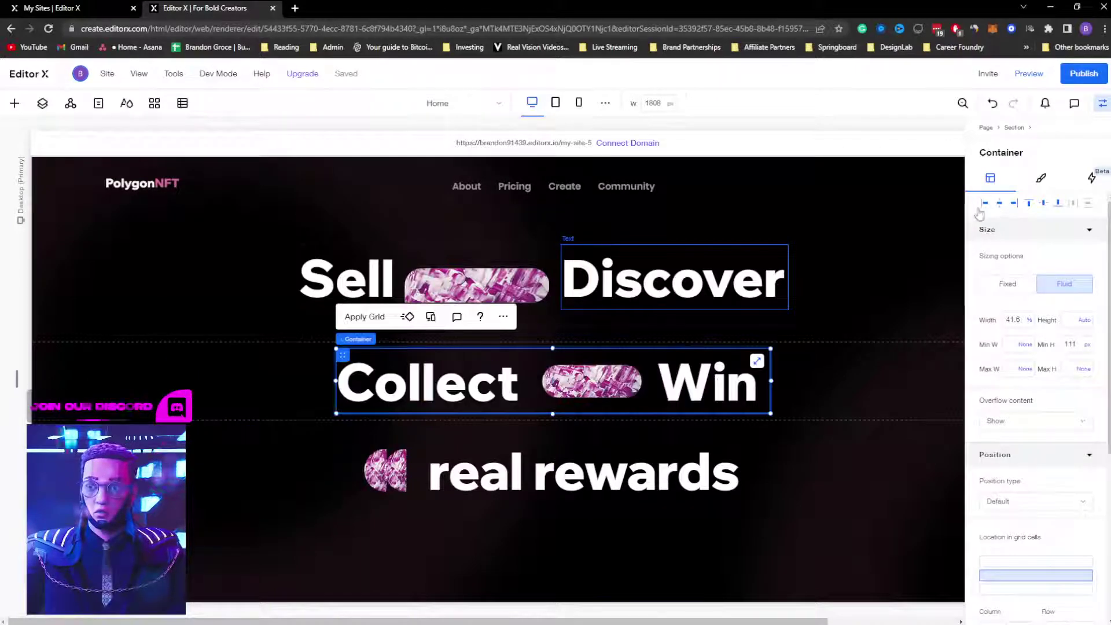
click(543, 255)
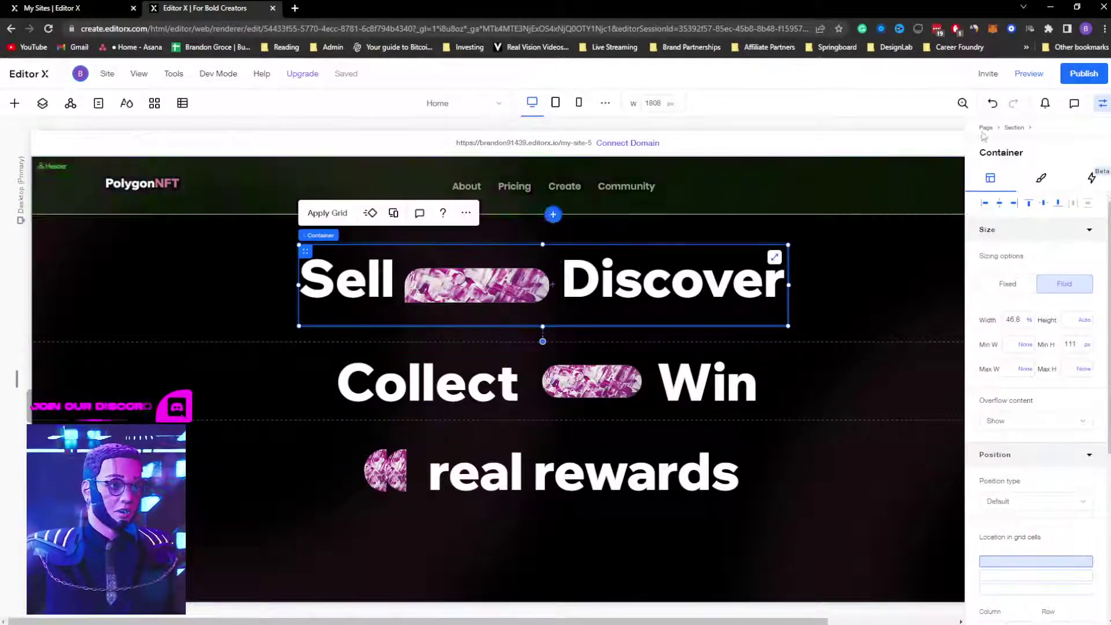
click(999, 206)
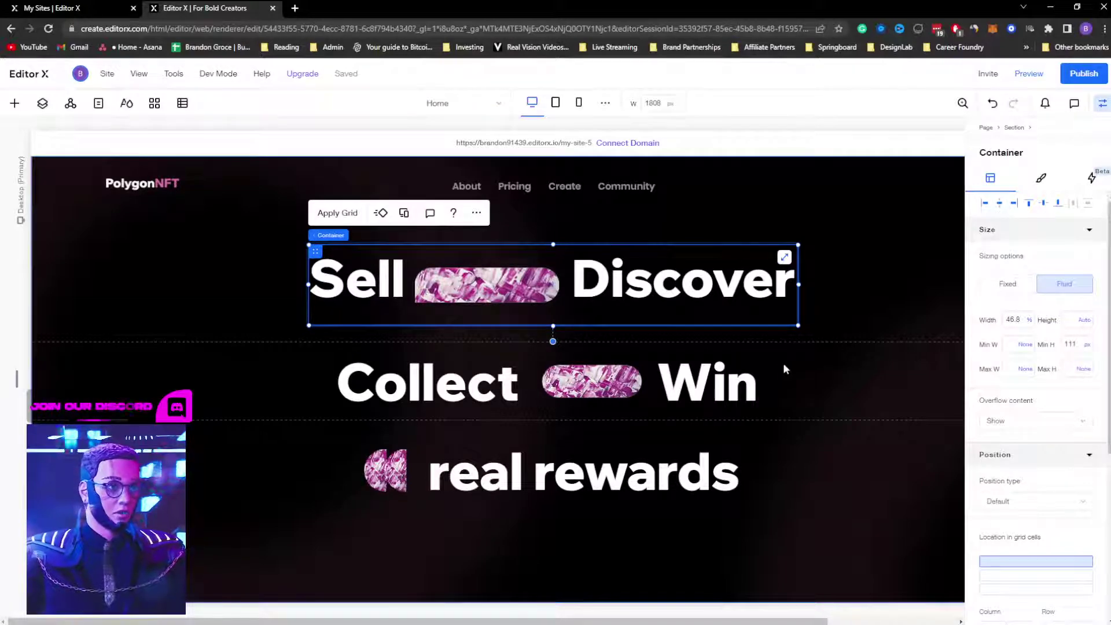
Step: Widen the "Collect" and "Win" row's container to about 45% by extending its left edge
click(387, 387)
click(533, 385)
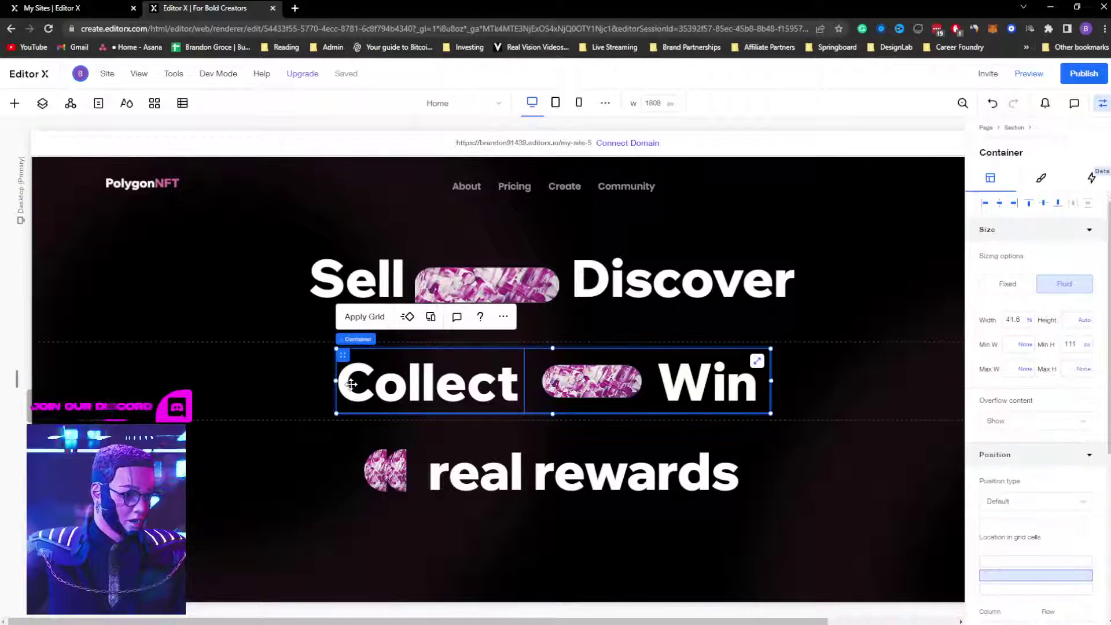
drag(337, 380, 300, 380)
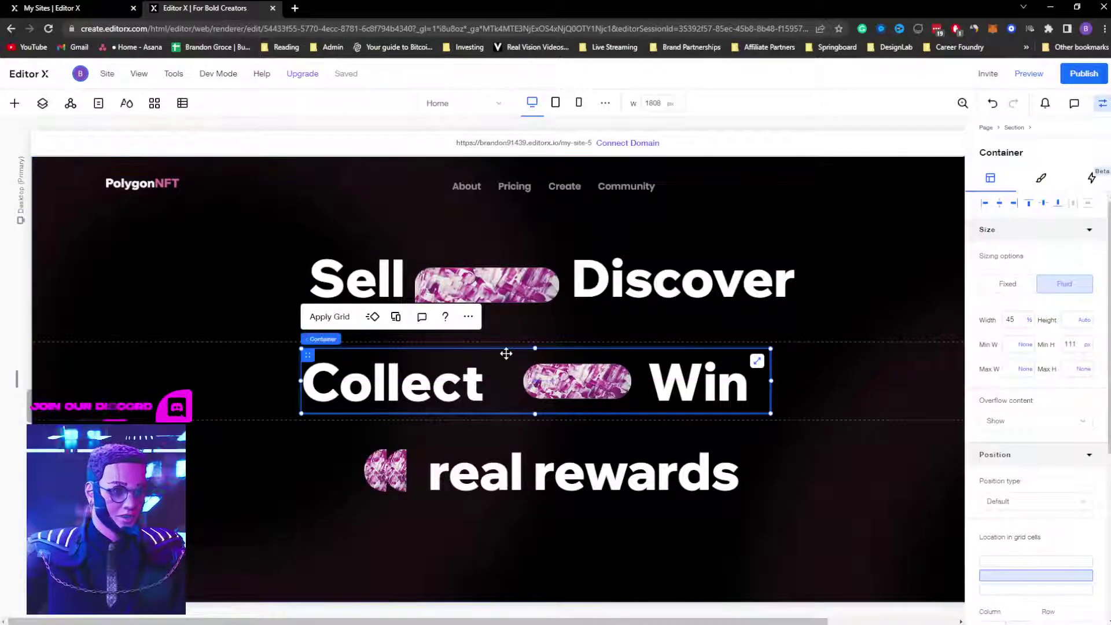
Step: Set the width of the first and second row containers to 50% each
click(541, 254)
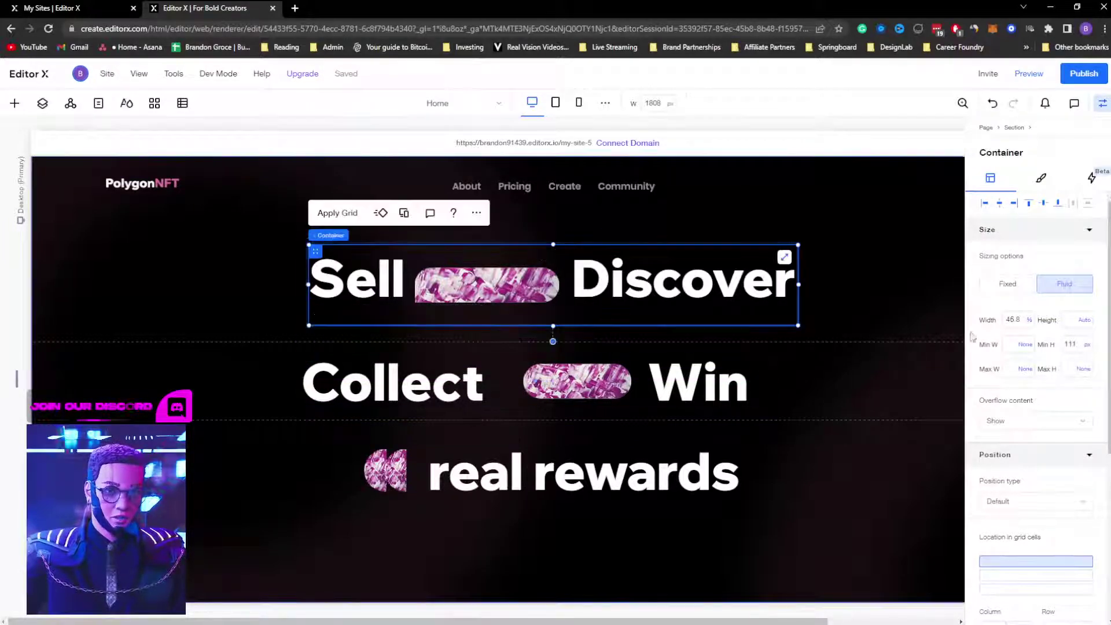
click(1011, 319)
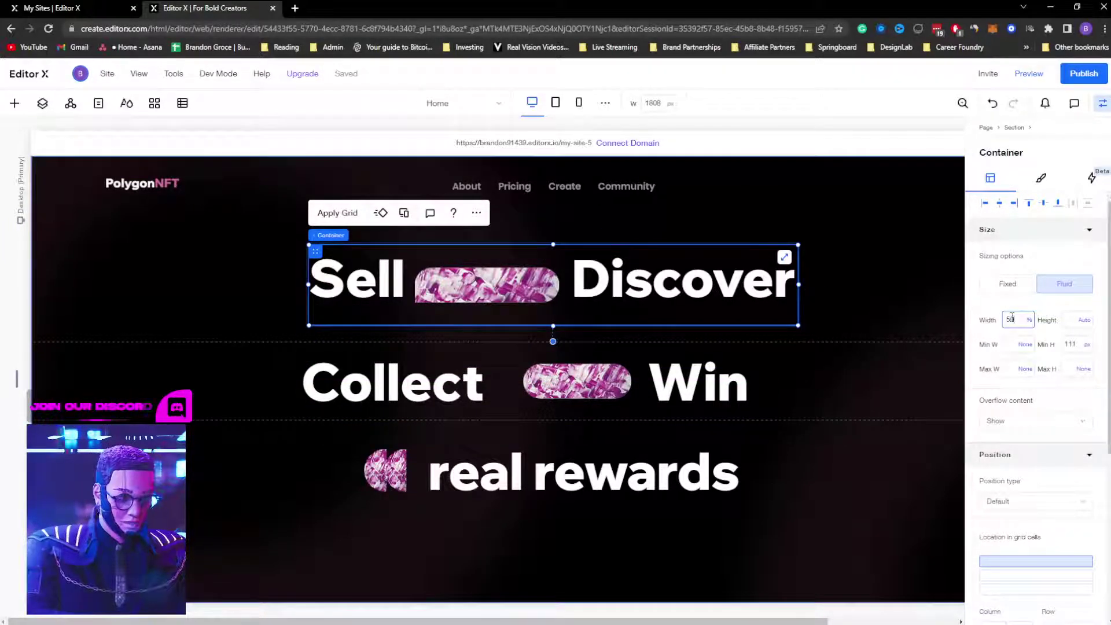
key(Return)
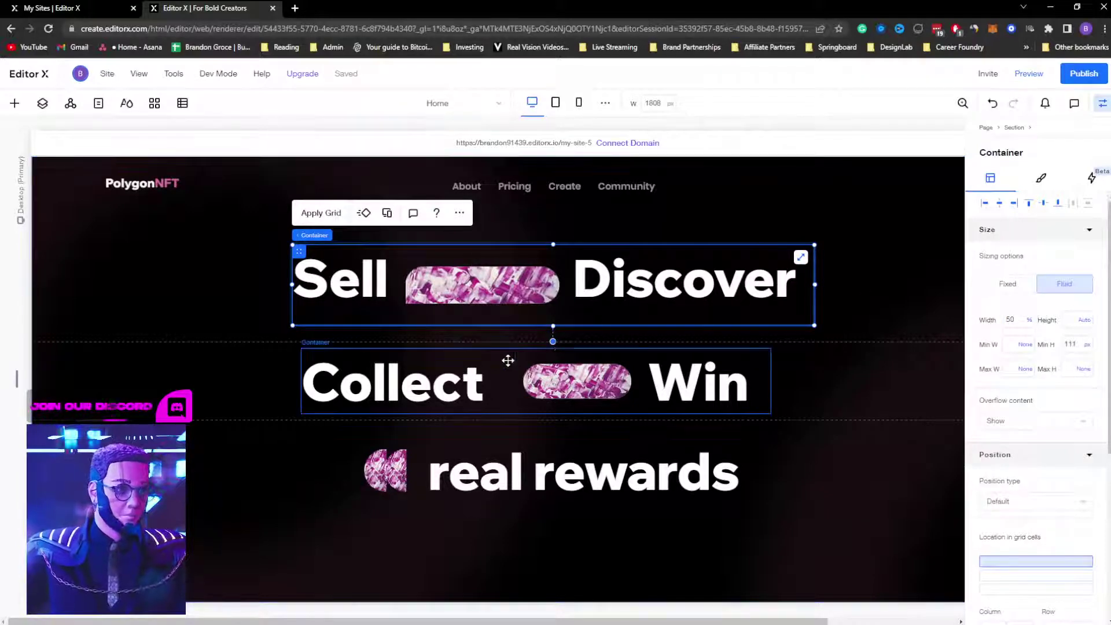
click(506, 351)
click(1017, 318)
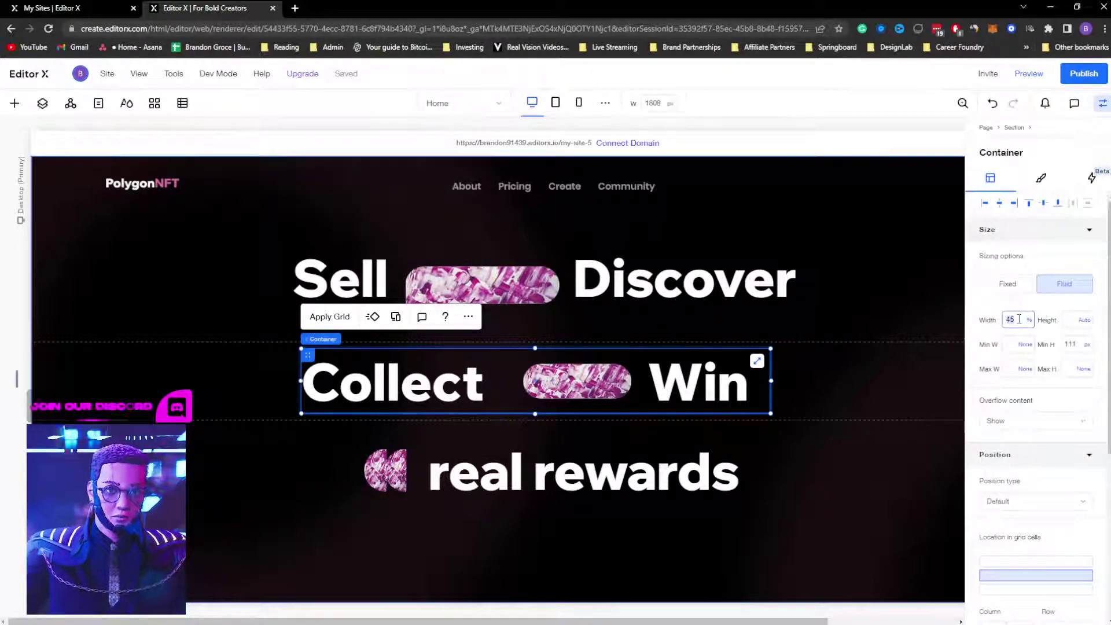
text(50)
key(Return)
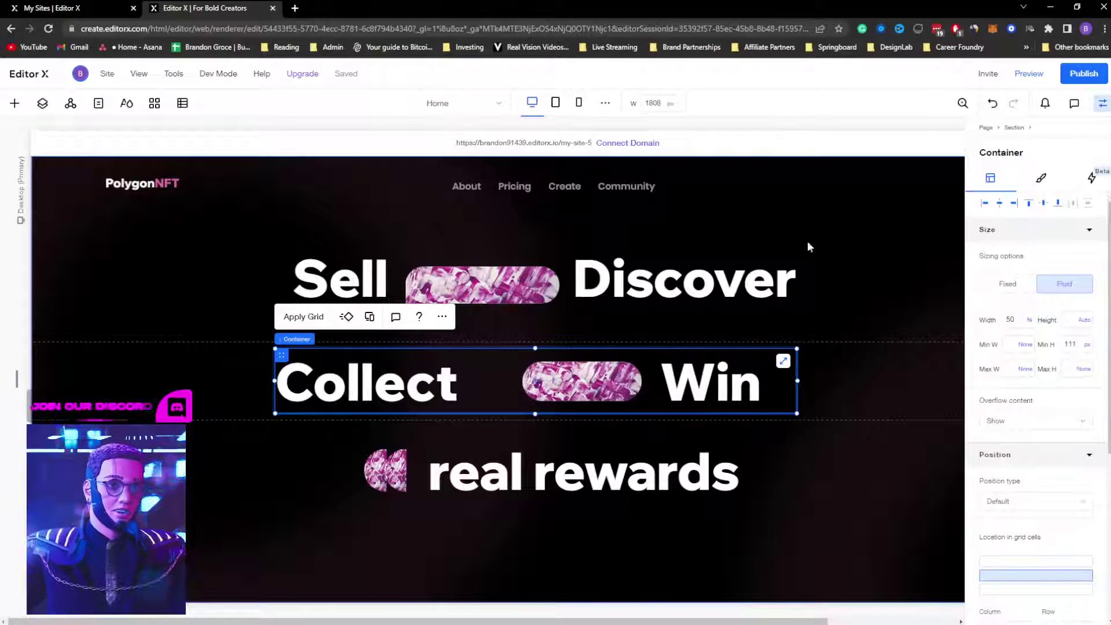
Step: Narrow the "Win" text box in the second row to about 20.2% so it fits closely around the word
click(756, 394)
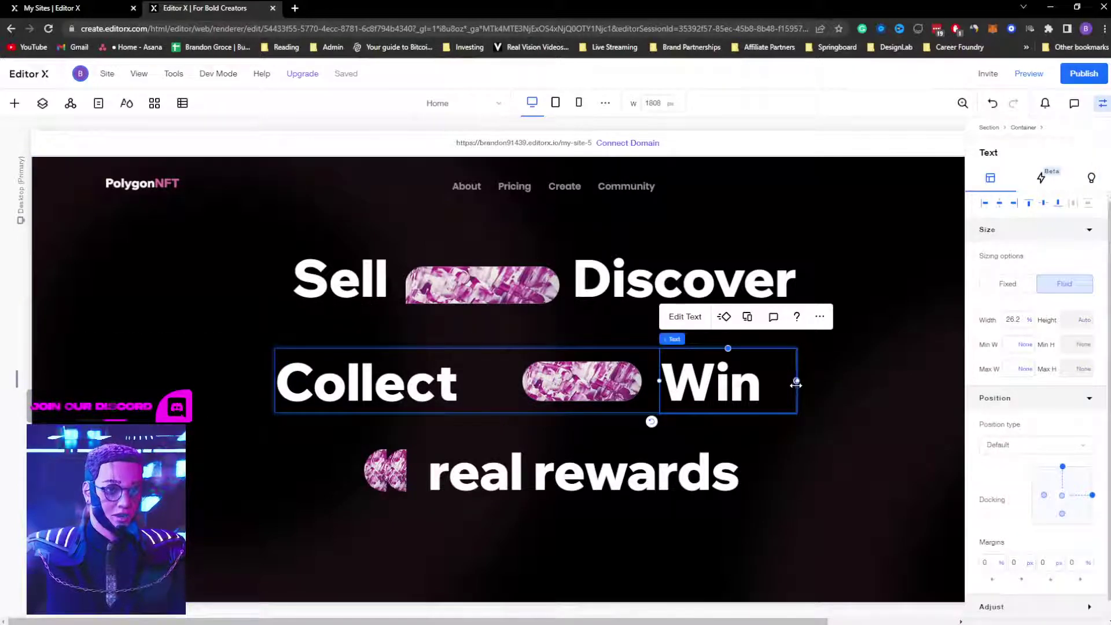
drag(793, 381, 764, 384)
click(785, 391)
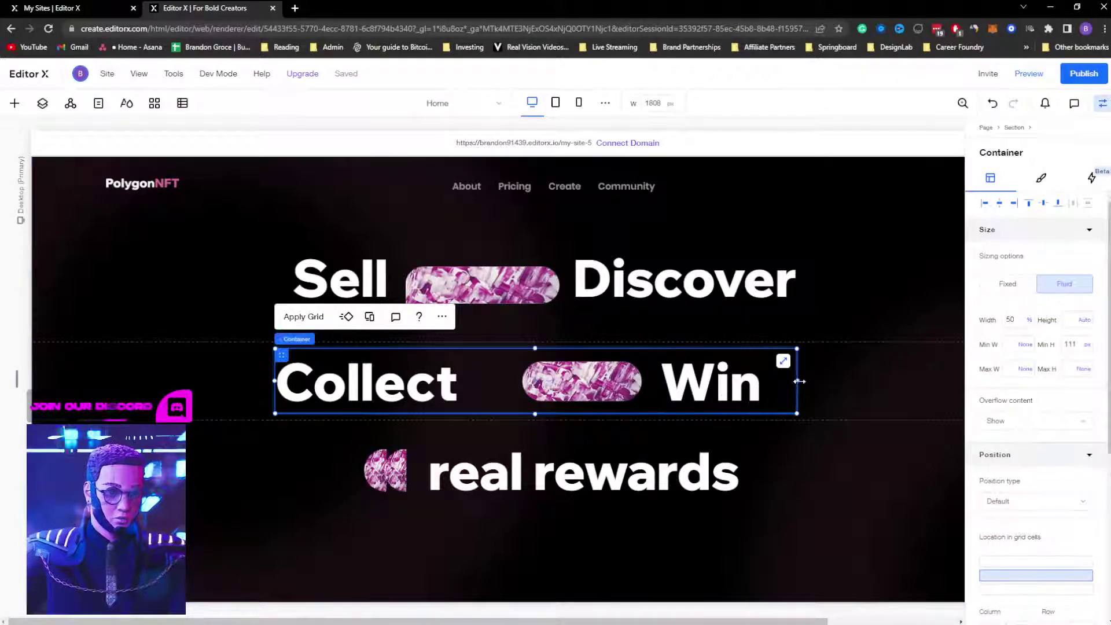
drag(790, 380, 773, 381)
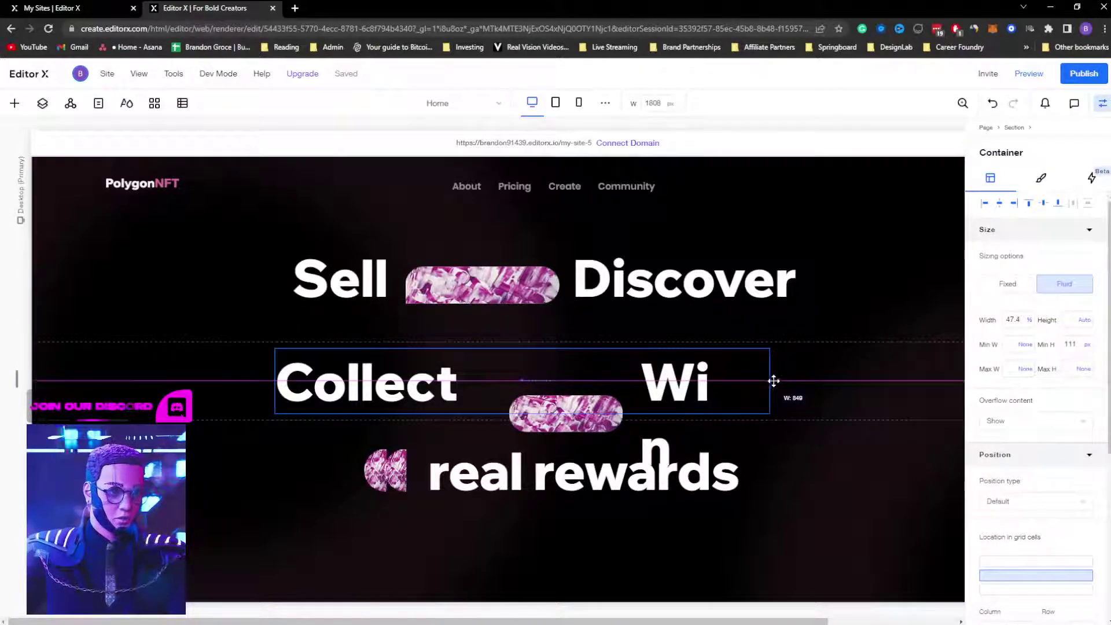
key(ctrl+z)
Step: Align the "Win" text box with the right edge of the second row's container
click(681, 380)
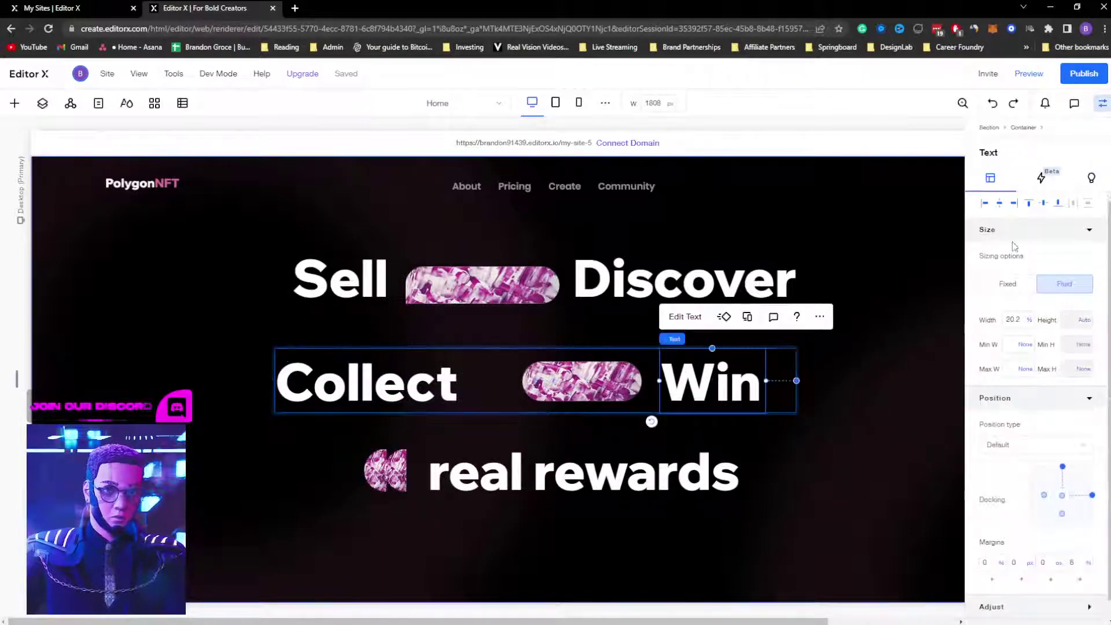
click(1014, 204)
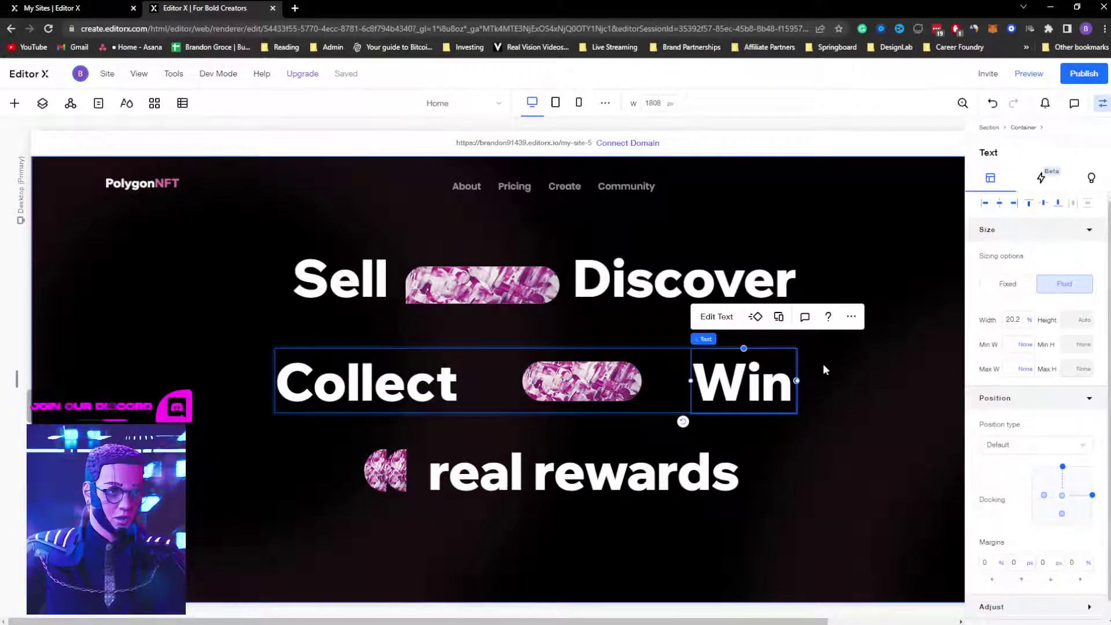
click(822, 365)
click(667, 382)
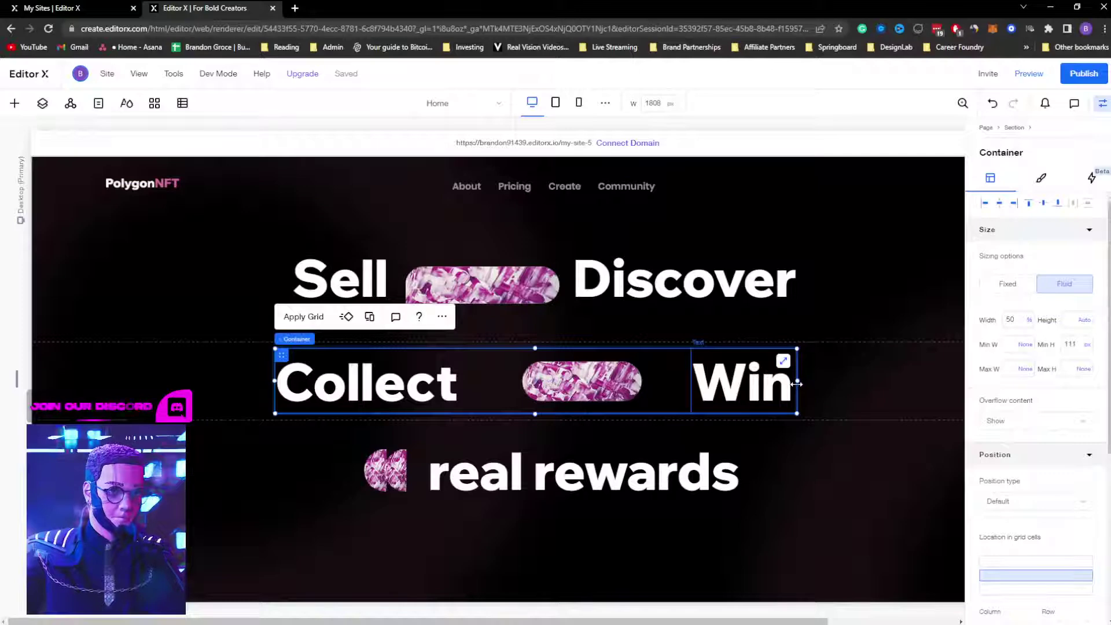
Step: Set the width of the "real rewards" row's container to 50%
click(600, 463)
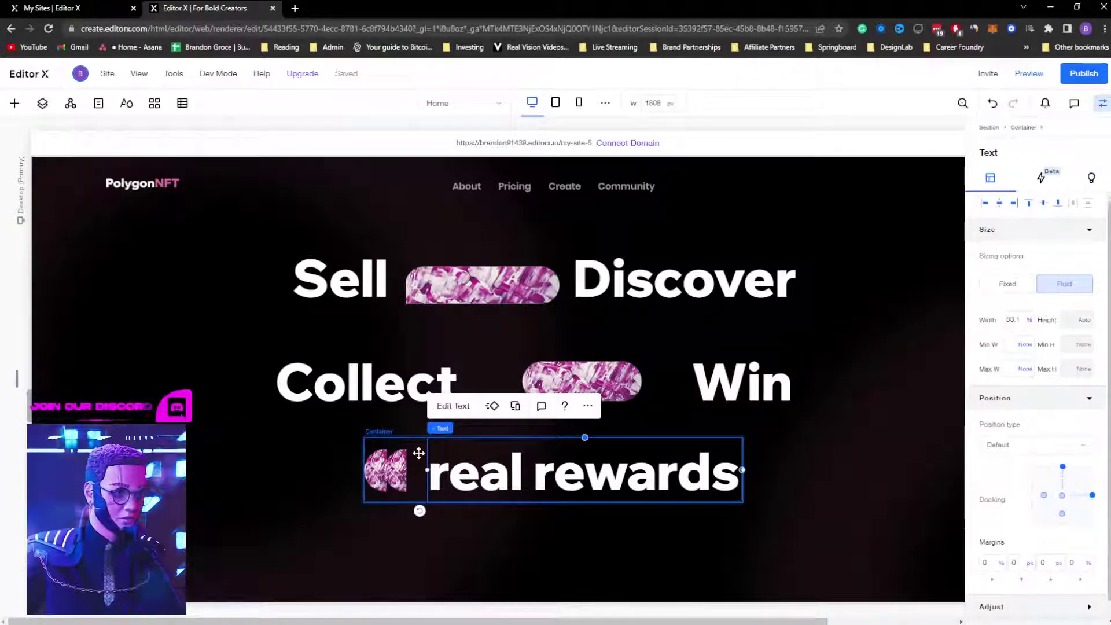
key(Escape)
click(1013, 322)
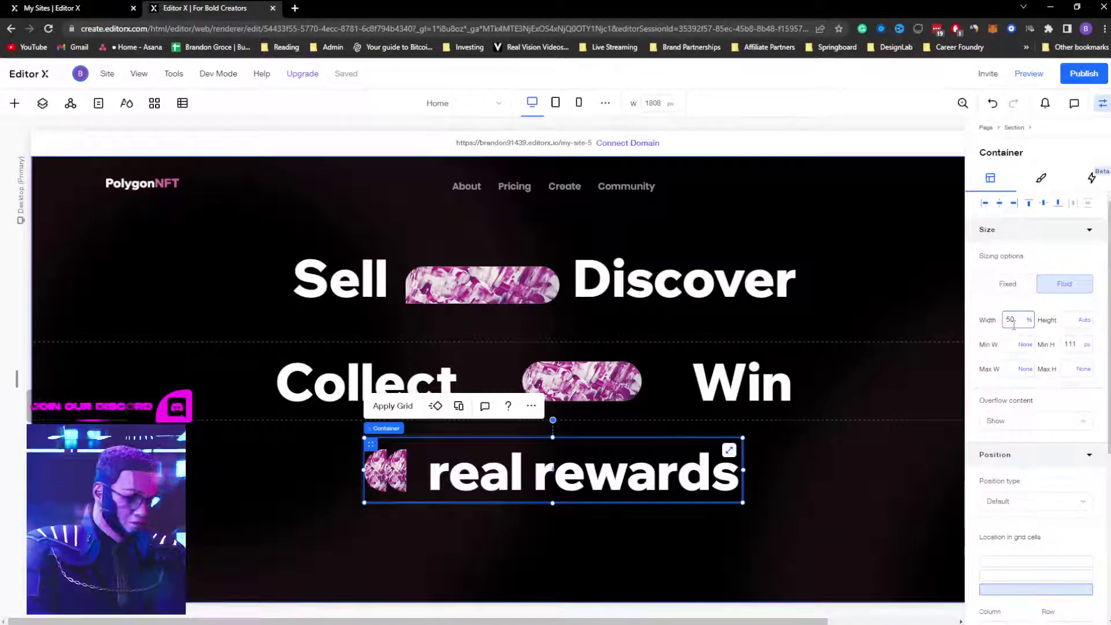
key(Return)
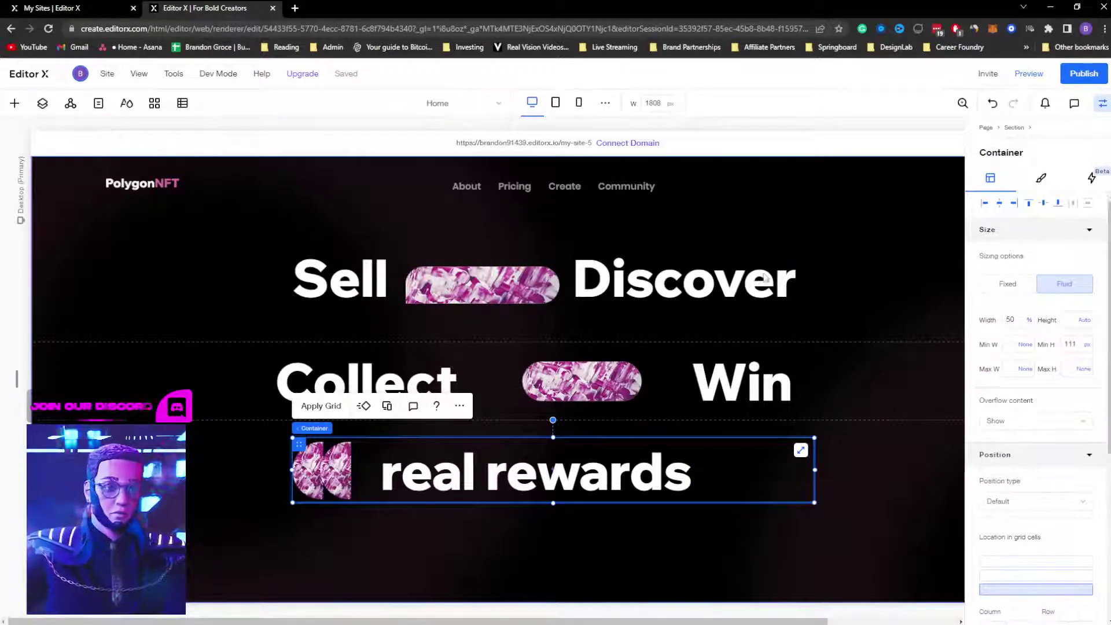
click(613, 485)
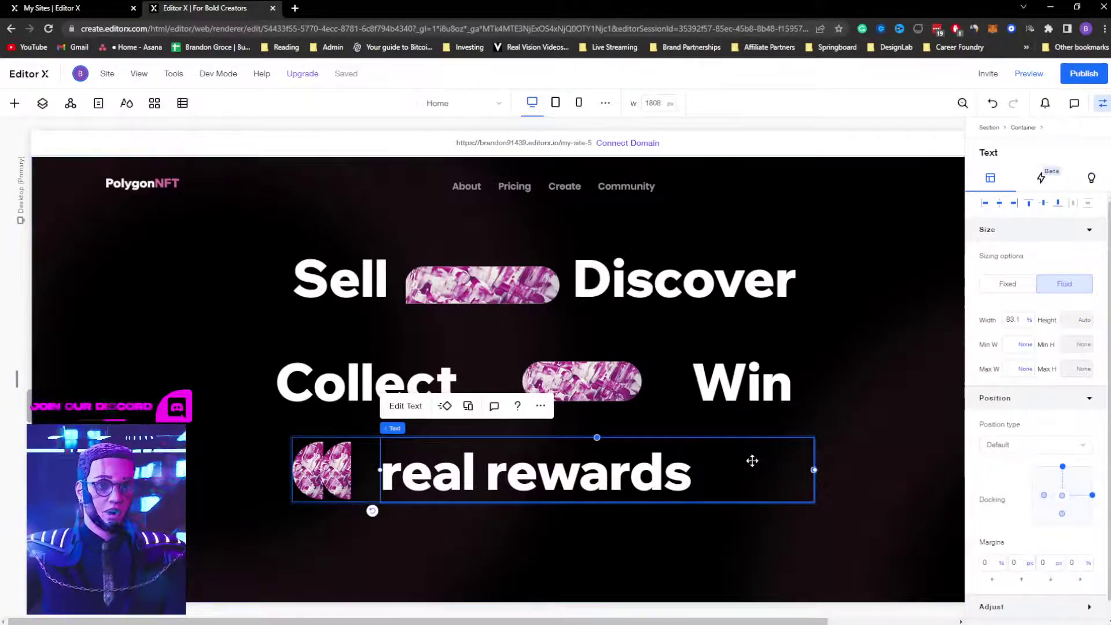
Step: Center the "Collect" and "Win" row's container horizontally in the section and close the element inspector
click(658, 359)
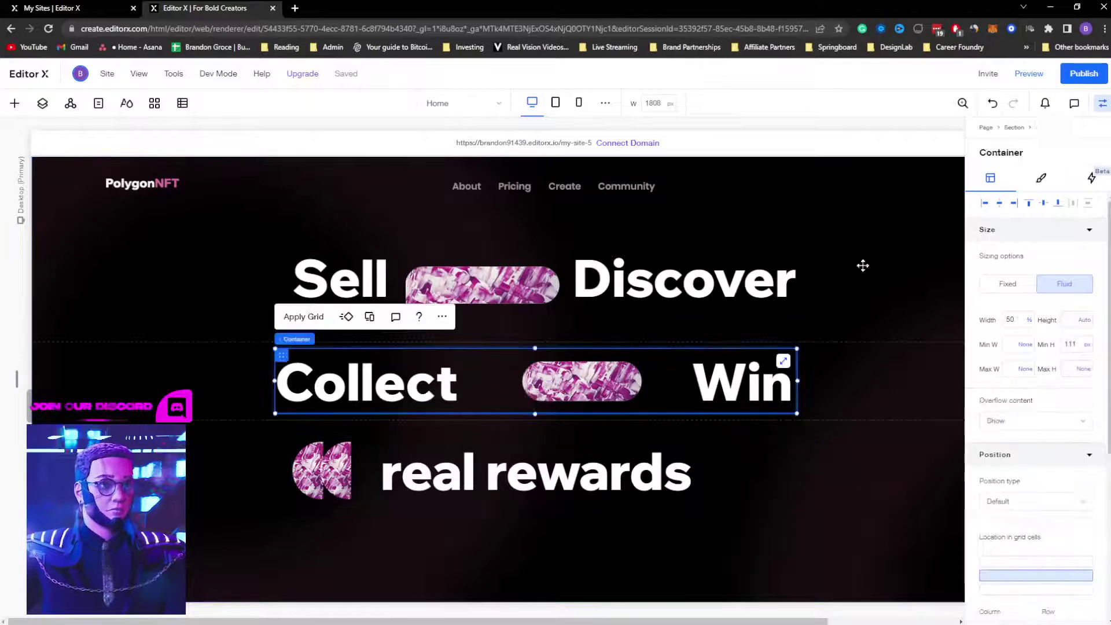
click(1002, 203)
click(503, 260)
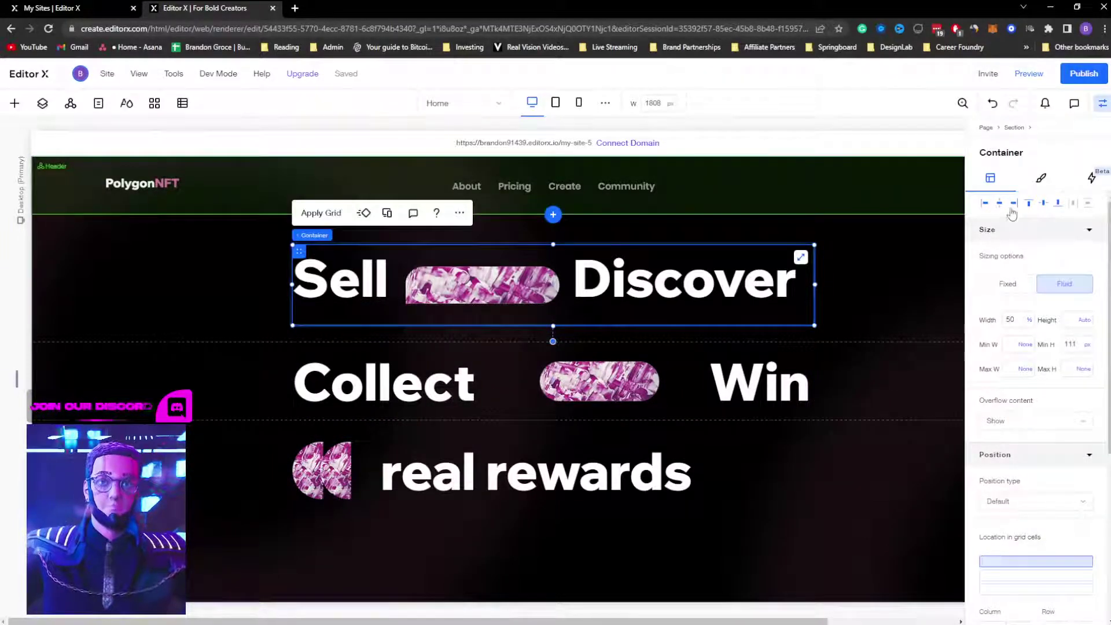
click(536, 449)
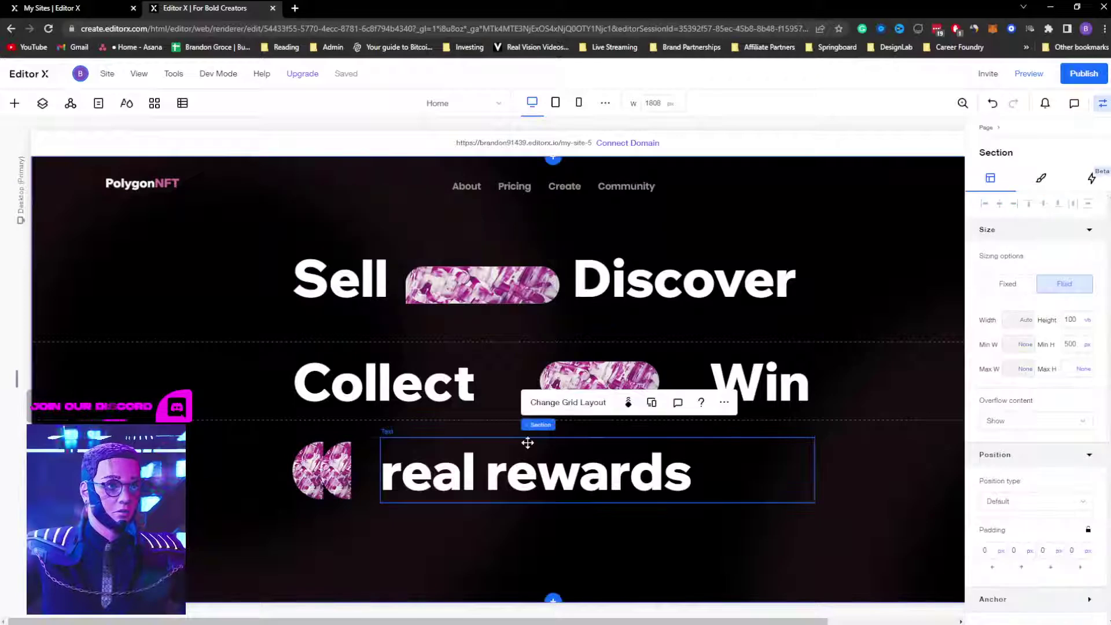
click(367, 449)
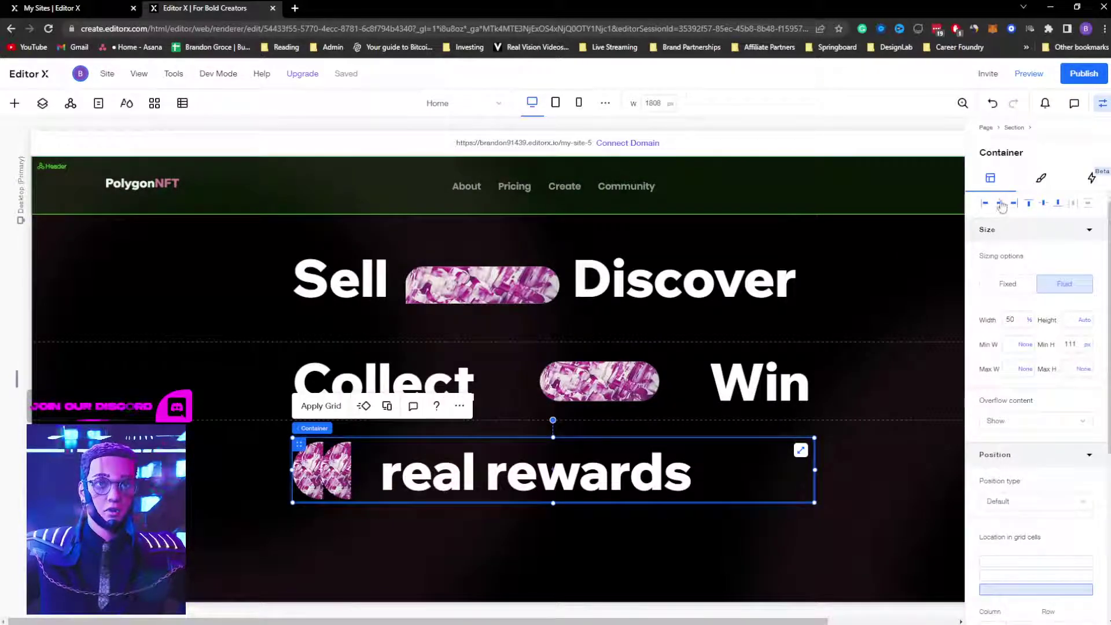
click(1103, 104)
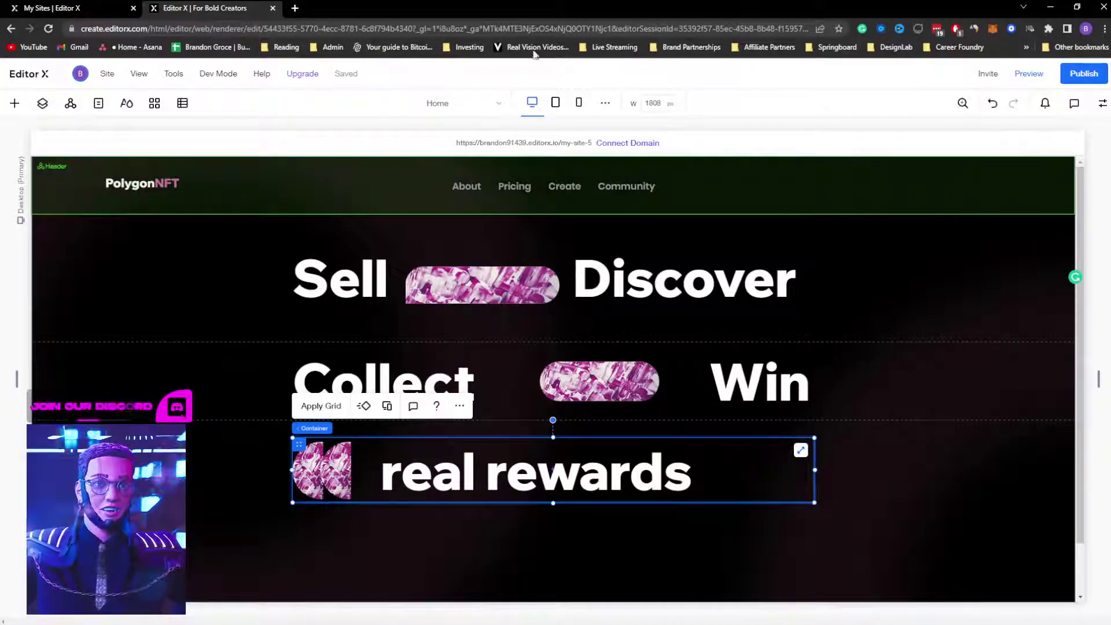
Step: Switch to Adobe XD and examine the small paragraph and "I wanna start" button beside "real rewards" in the mockup
key(super)
key(super)
key(super)
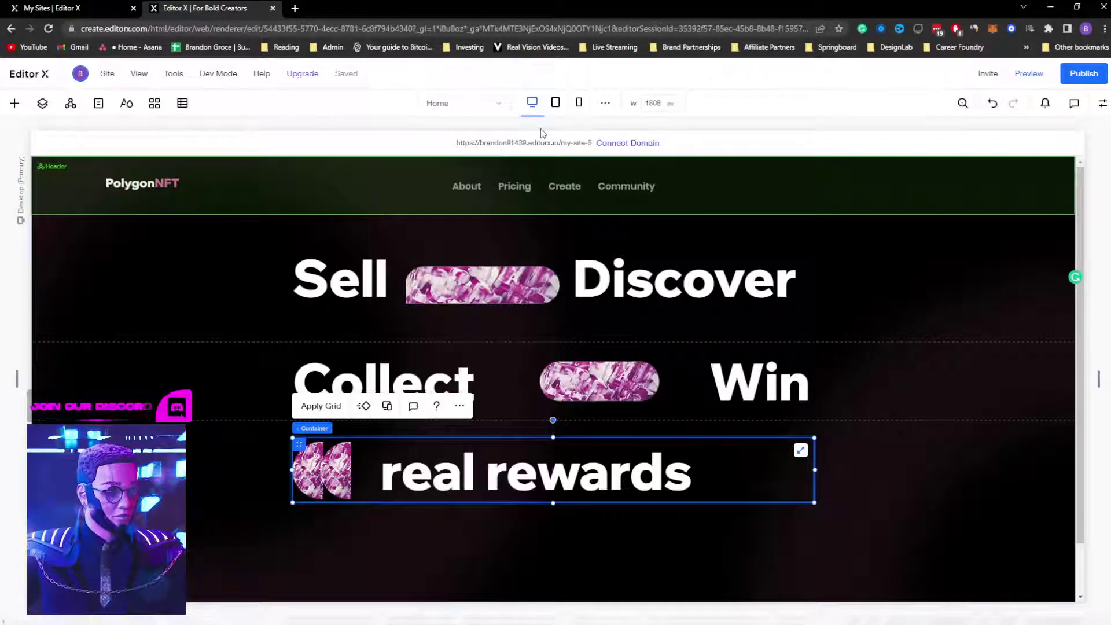
key(super+Tab)
click(570, 110)
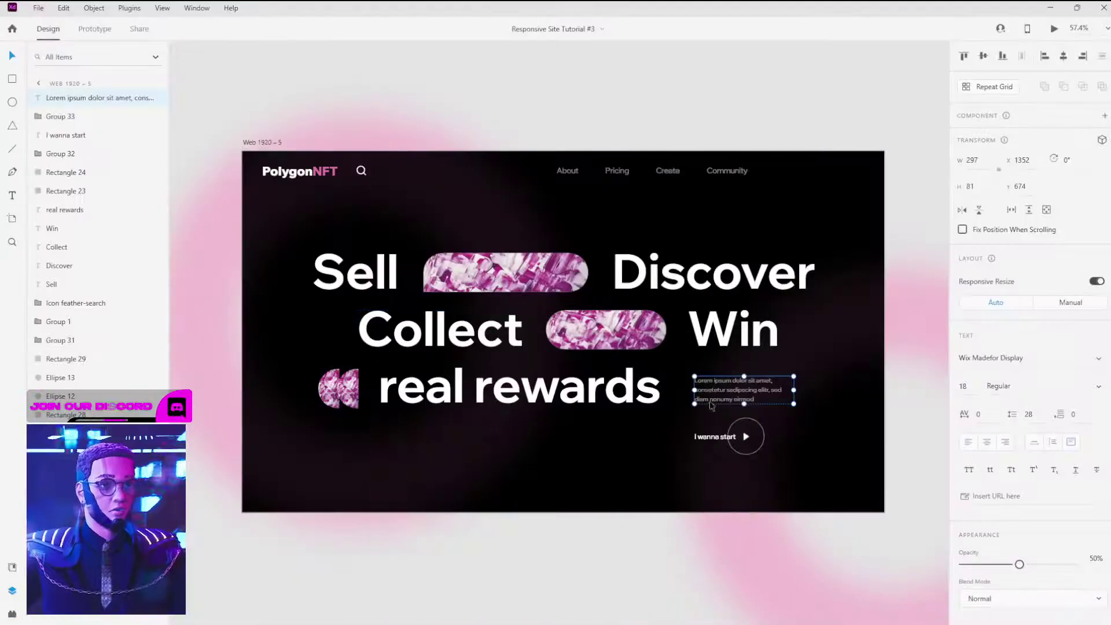
click(716, 438)
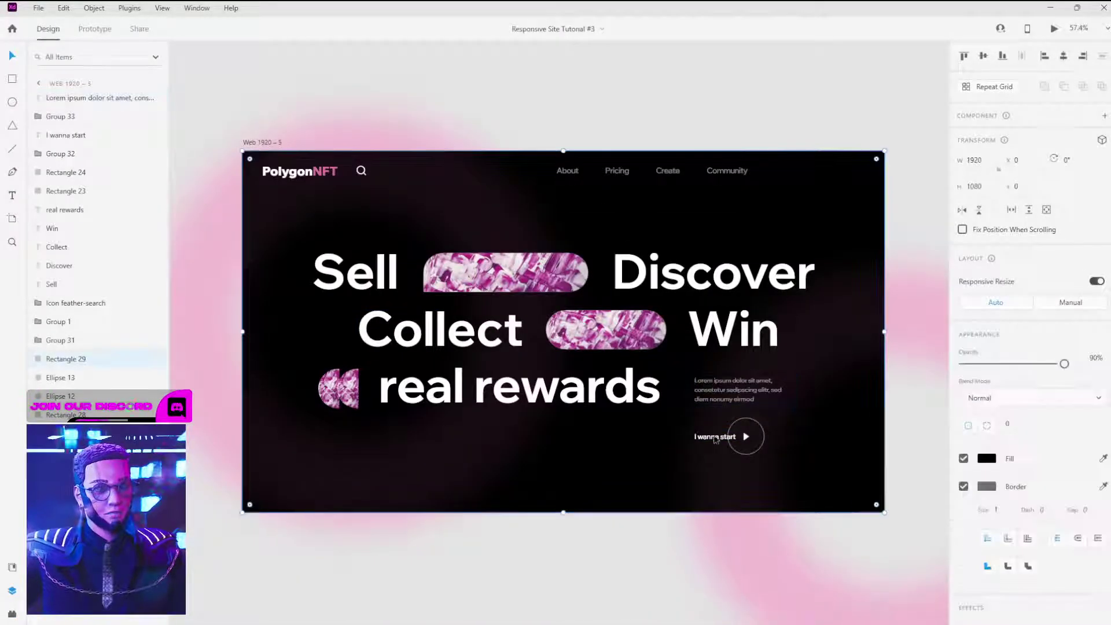
click(717, 438)
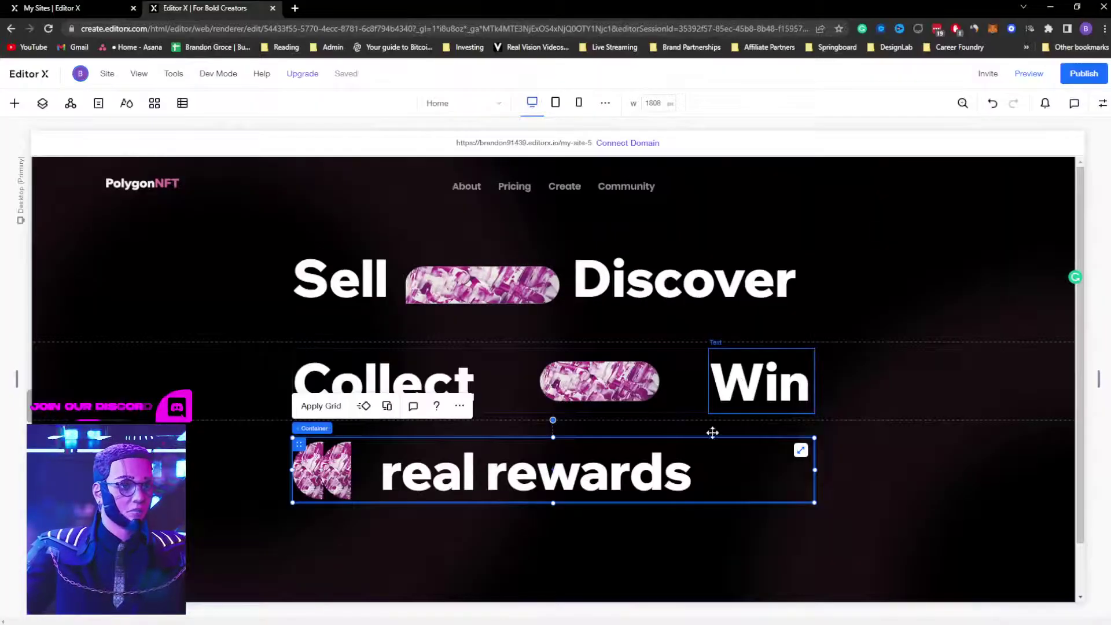
Step: Add a paragraph text element inside the "real rewards" row's container in Editor X
click(733, 475)
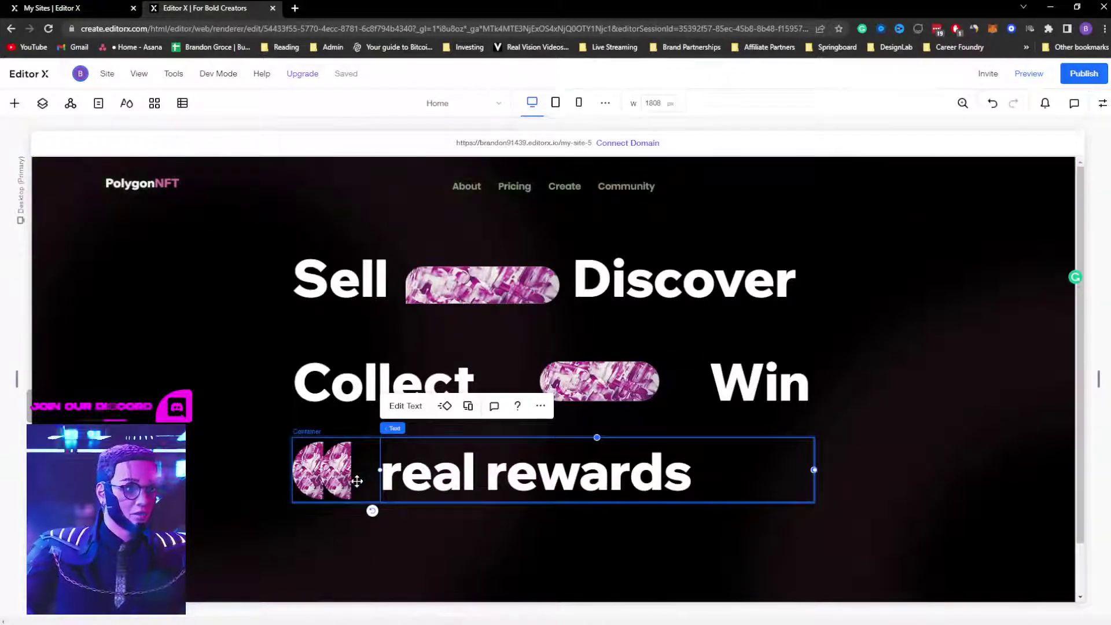
click(365, 475)
right_click(377, 485)
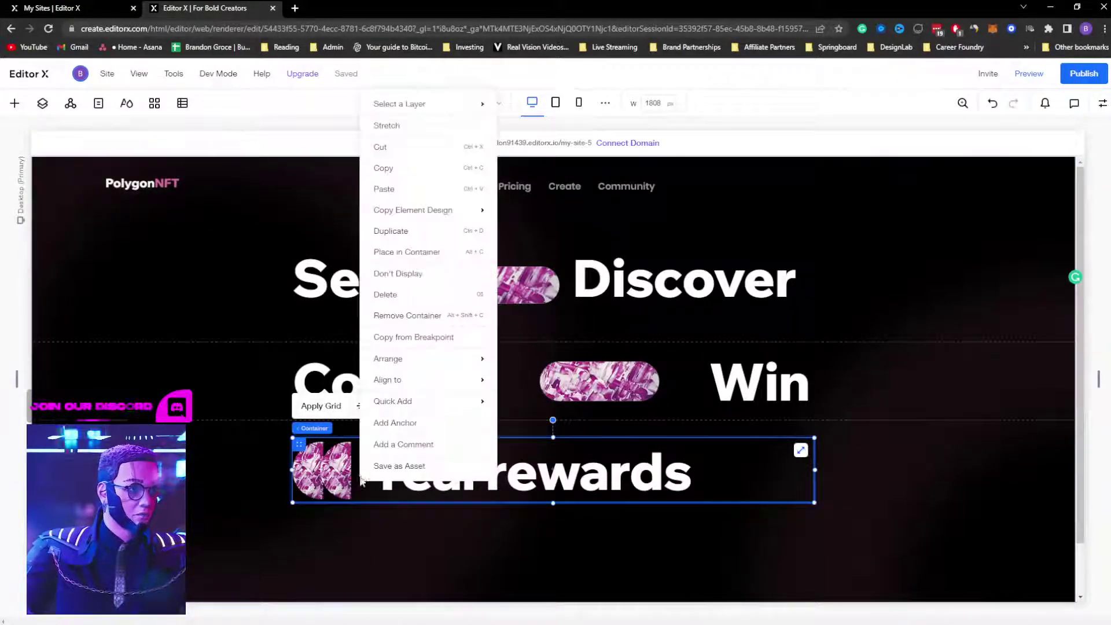
mouse_move(404, 400)
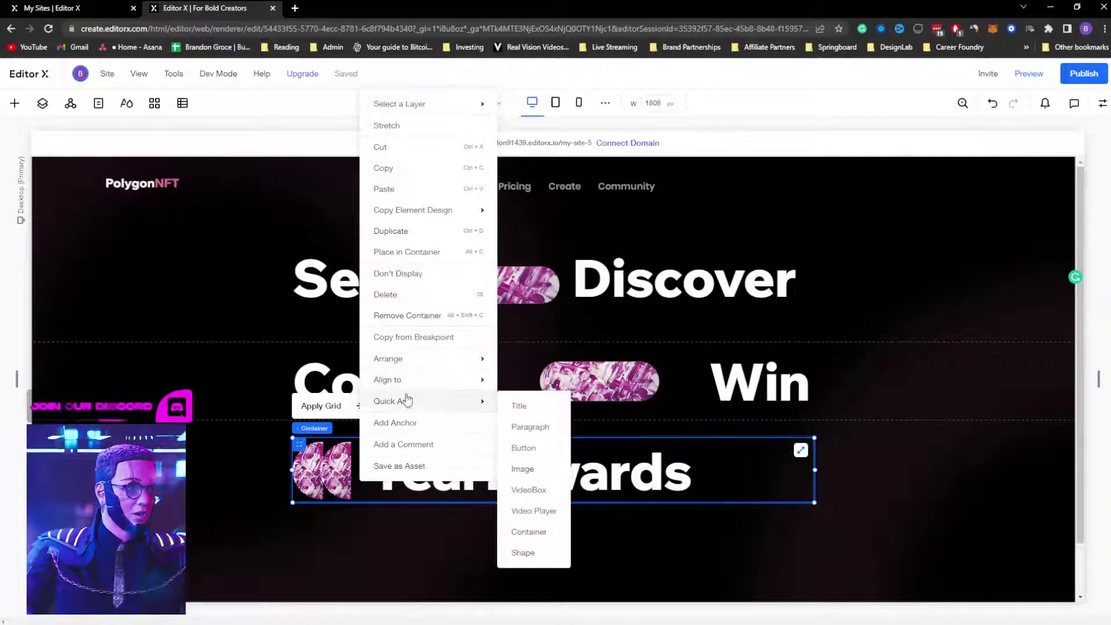
click(524, 426)
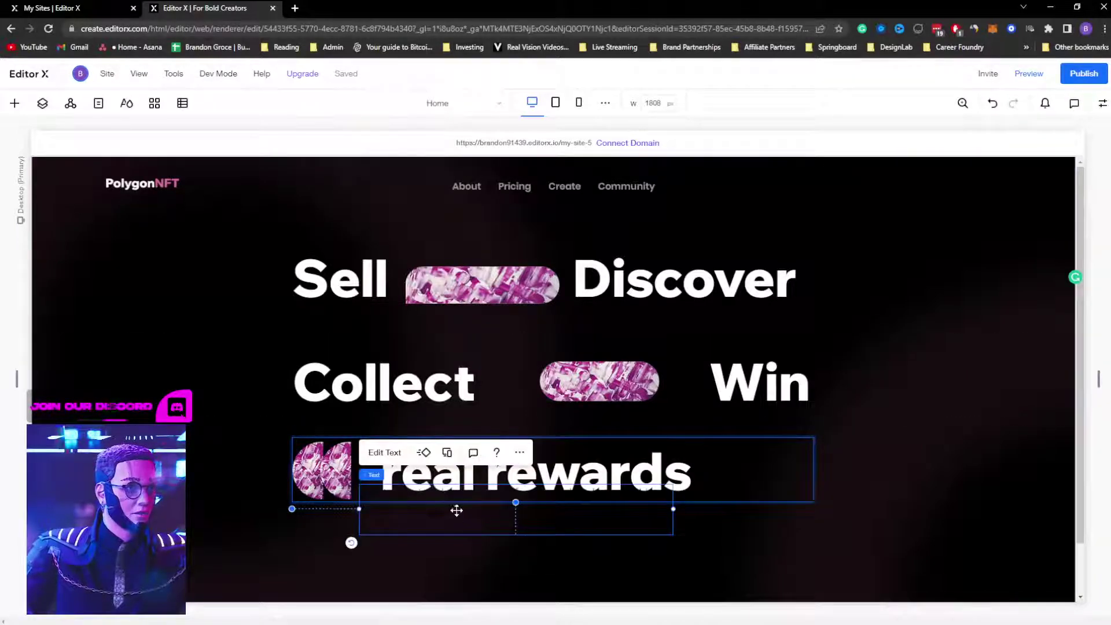
Step: Format the new paragraph's text in white (#FFFFFF) at font size 14
double_click(456, 509)
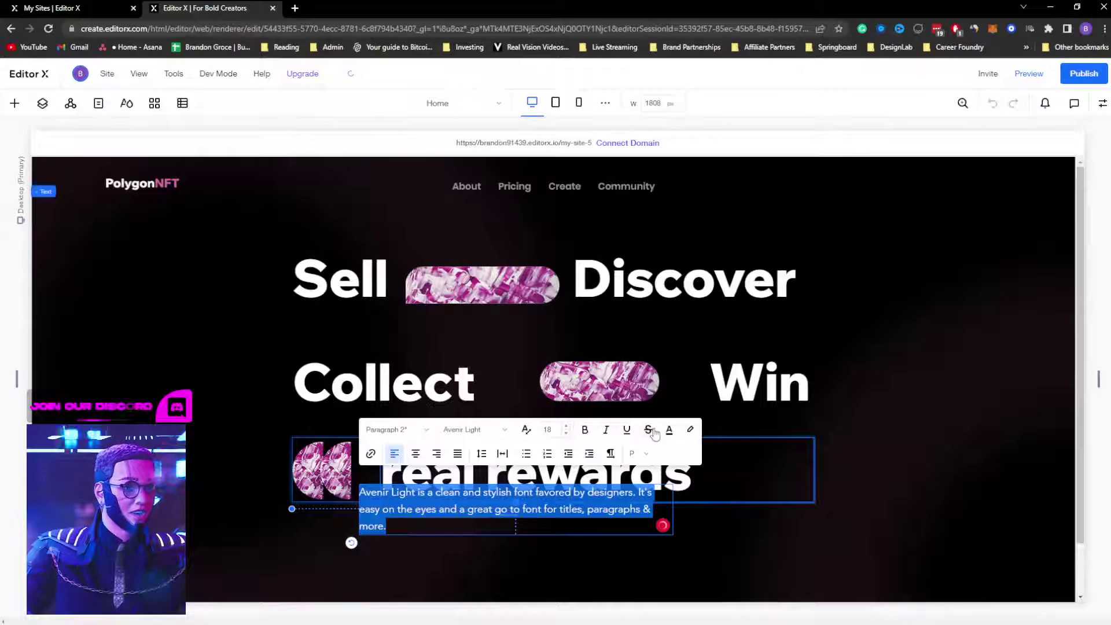
click(669, 429)
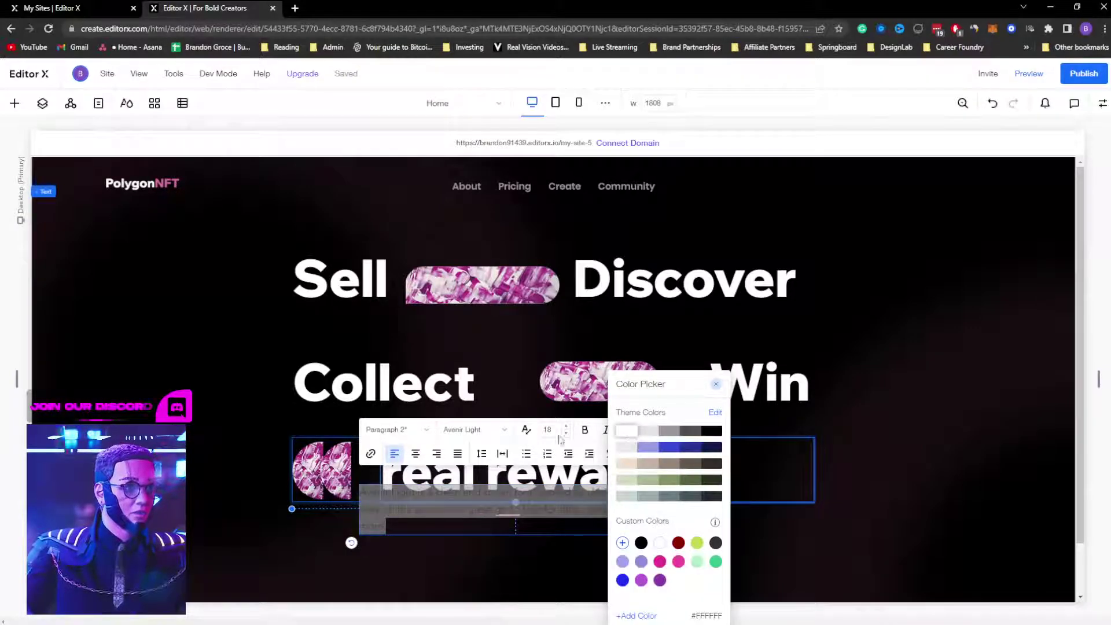
click(548, 429)
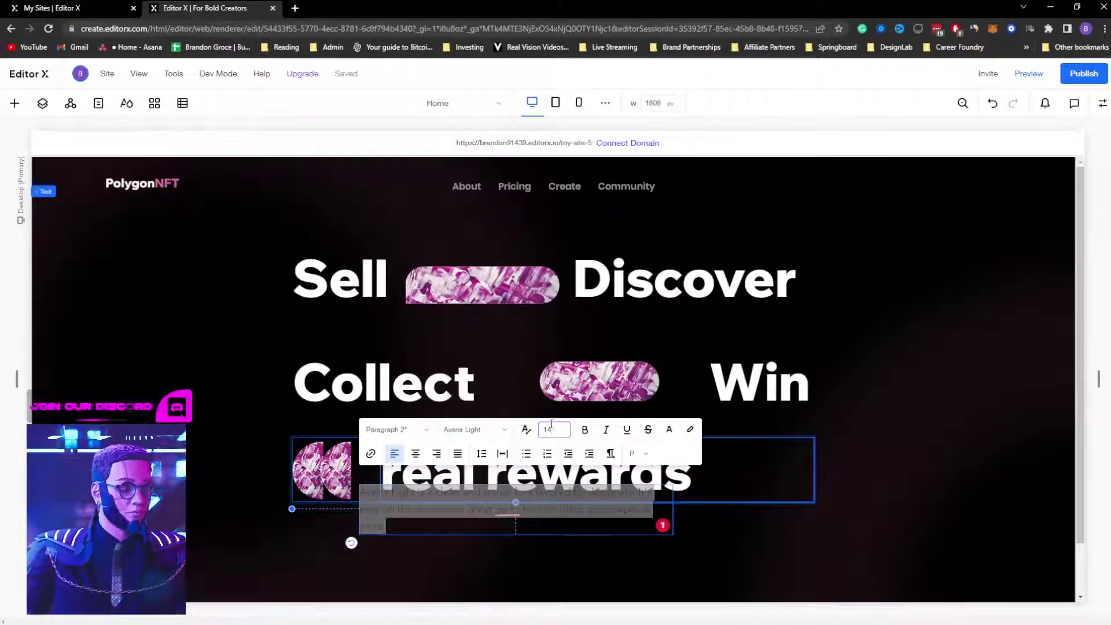
key(Return)
click(891, 451)
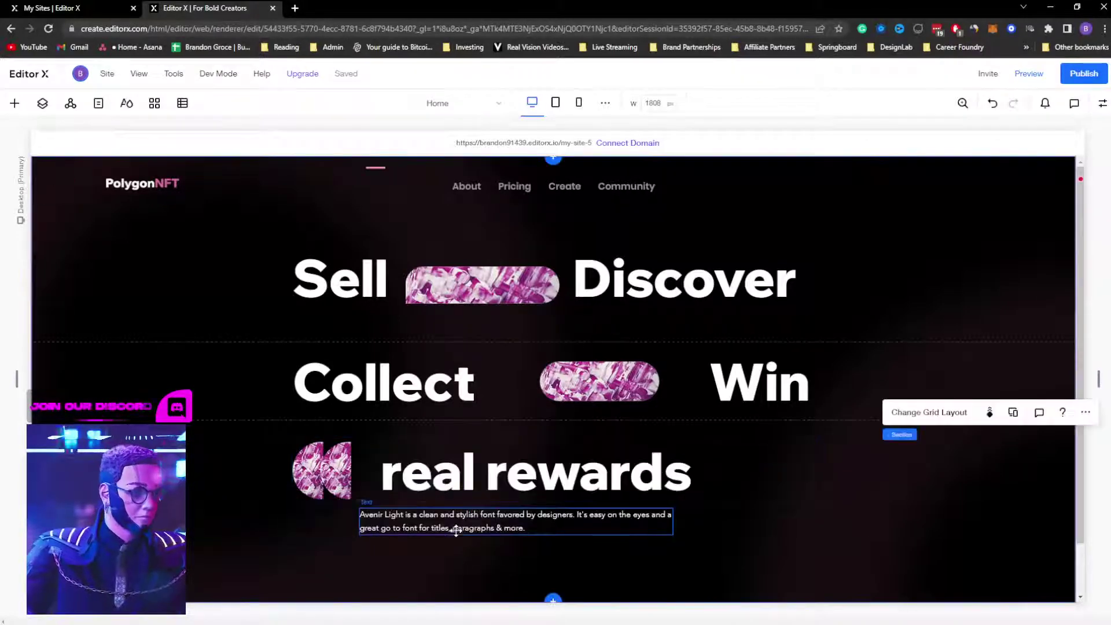
Step: Move the paragraph to the right of "real rewards" and narrow it to about 20% so it ends at the container's right edge
click(447, 522)
drag(447, 523, 794, 470)
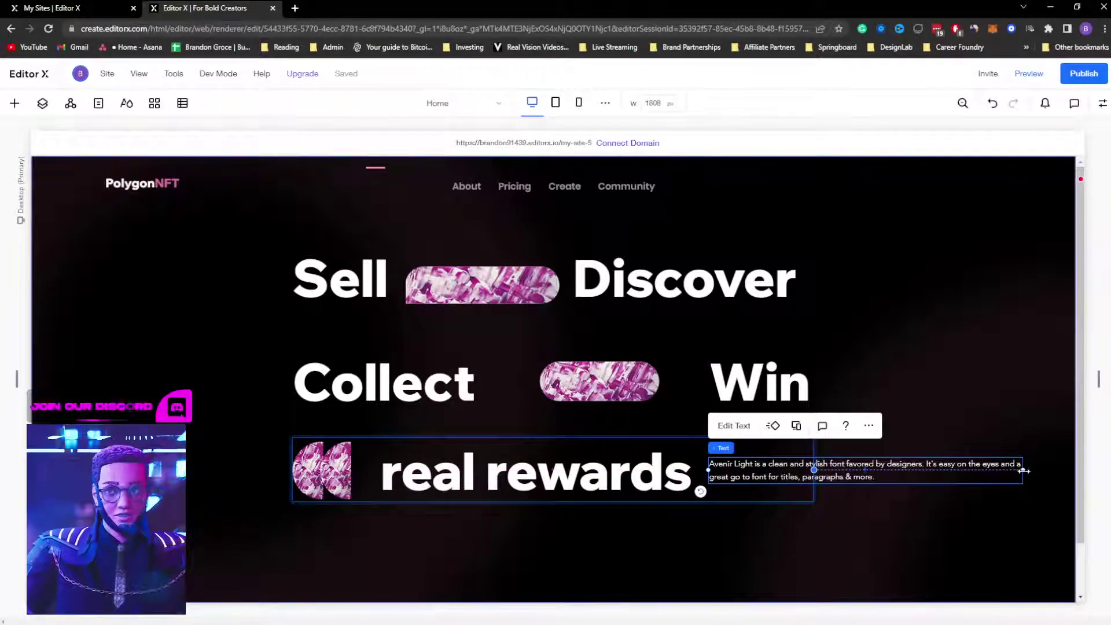
drag(1023, 470, 814, 472)
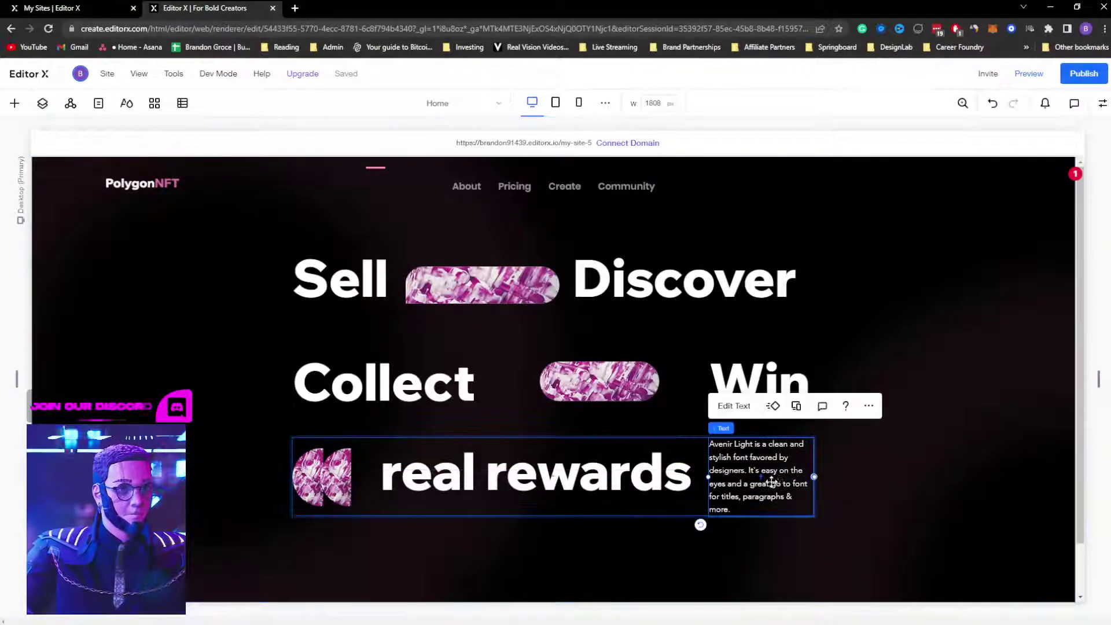
Step: Shorten the paragraph to "Avenir Light is a clean and stylish font favored by designers."
double_click(779, 474)
click(751, 470)
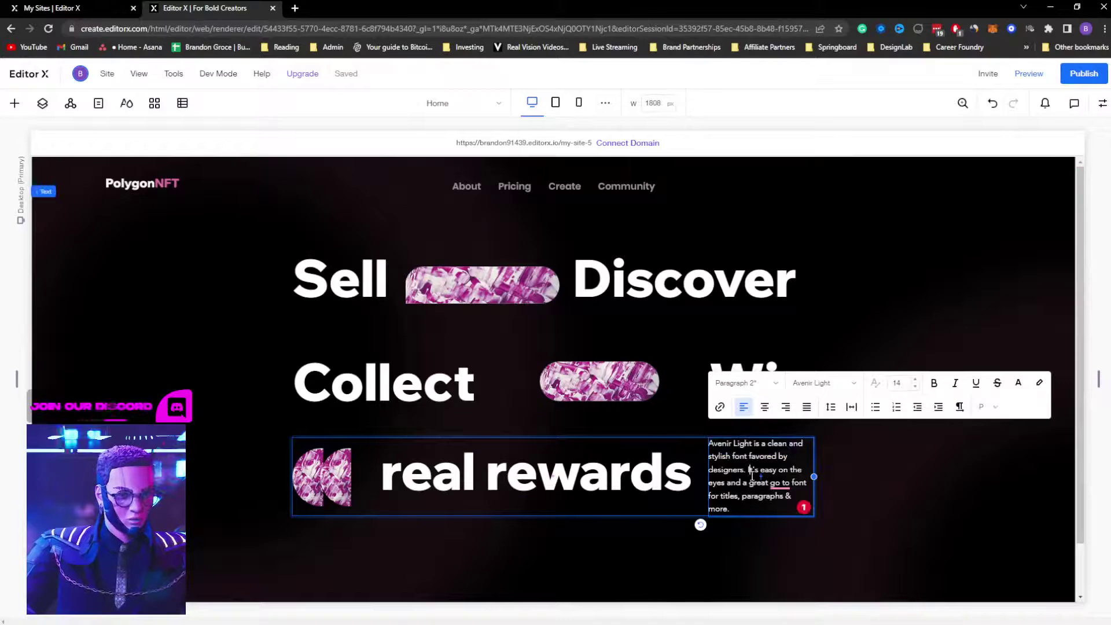
drag(750, 470, 798, 509)
key(BackSpace)
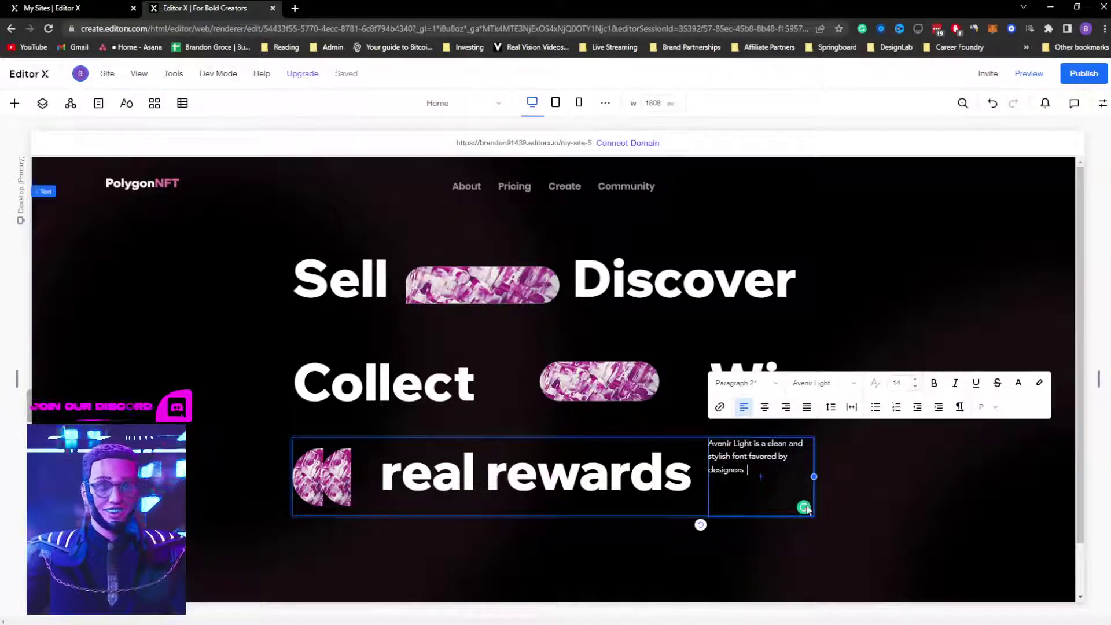
click(877, 500)
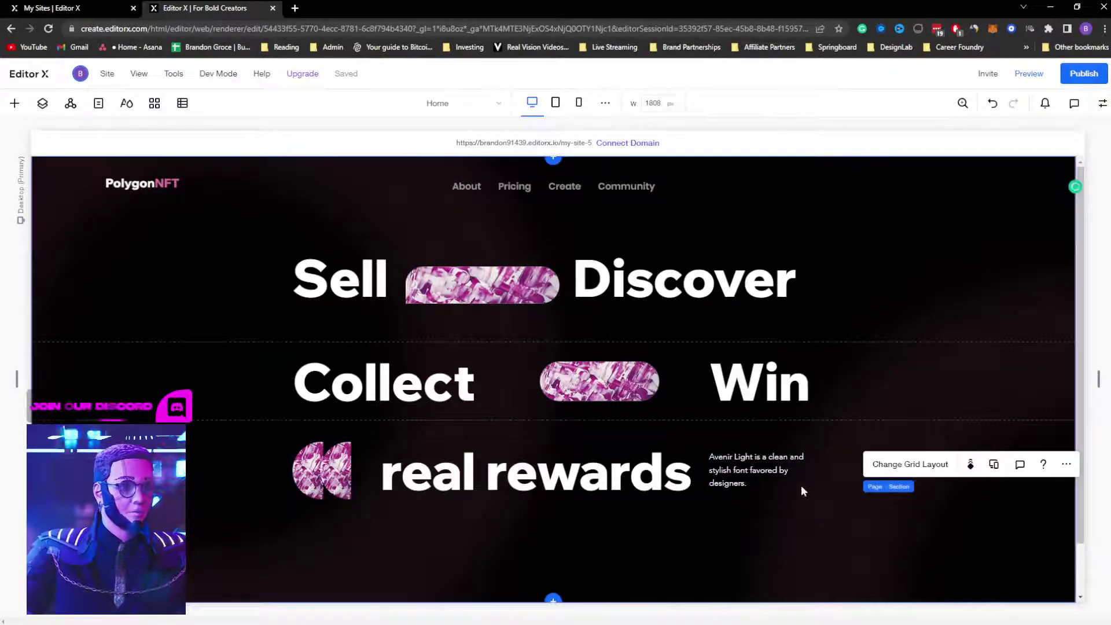
Step: Align the paragraph with the right edge of the "real rewards" row's container and close the element inspector
click(761, 471)
click(1102, 103)
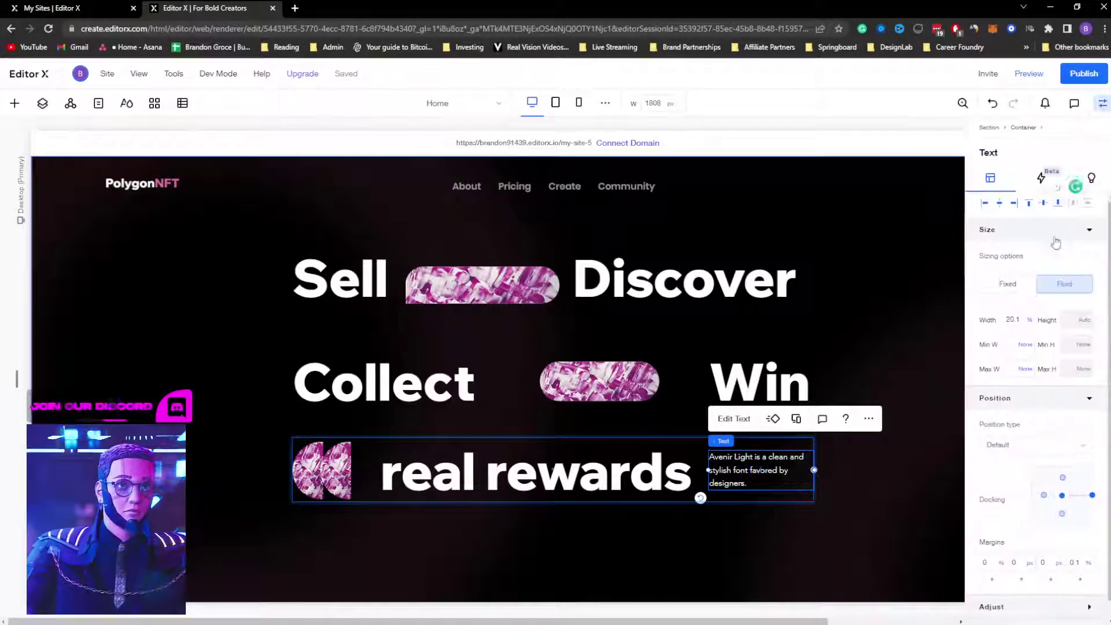
click(1018, 207)
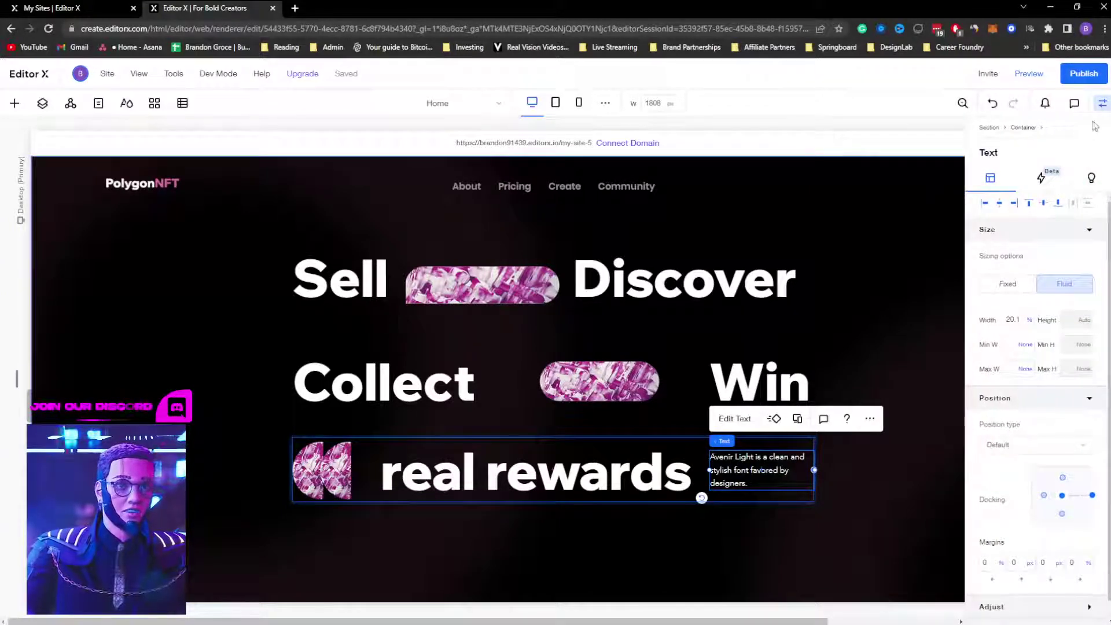
click(1102, 103)
click(978, 382)
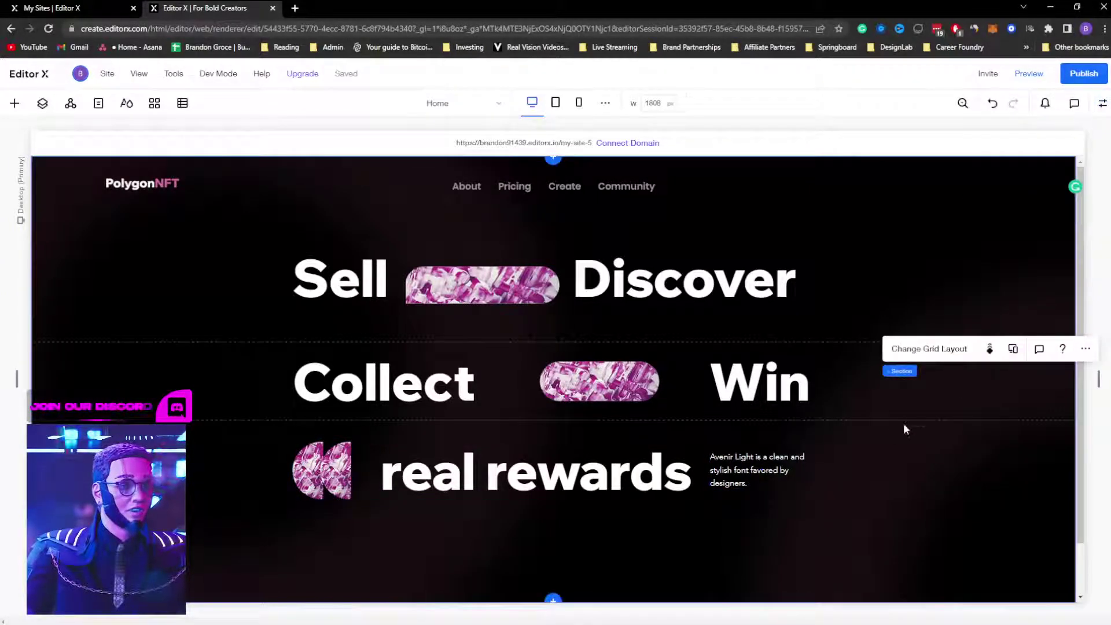
Step: Change the color of the paragraph beside "real rewards" to the light gray theme color #E3E3E3
click(746, 470)
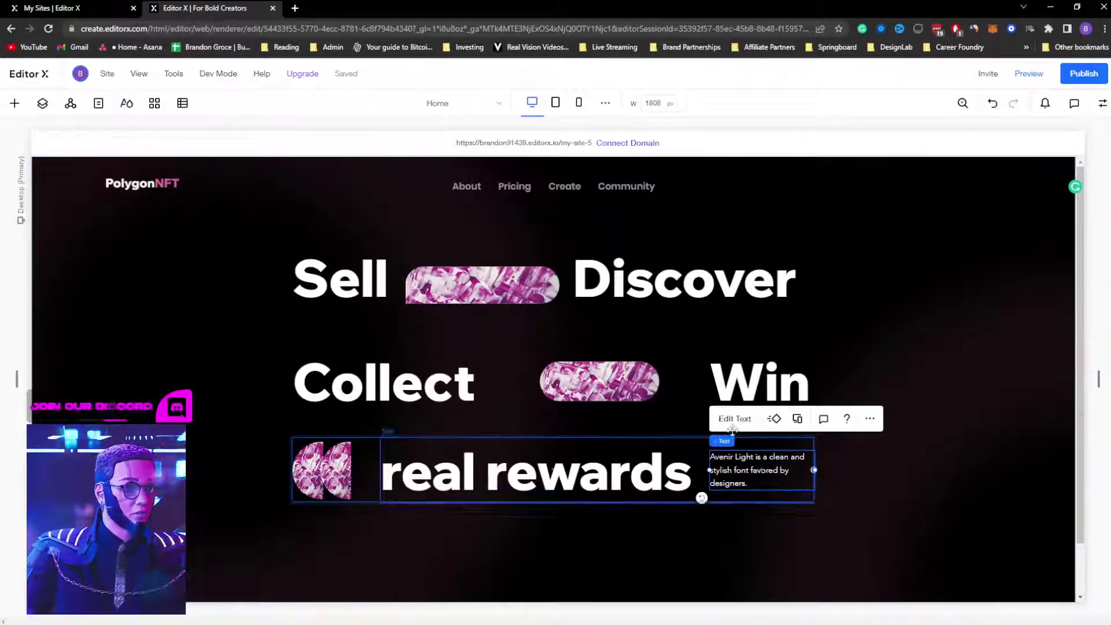
click(743, 422)
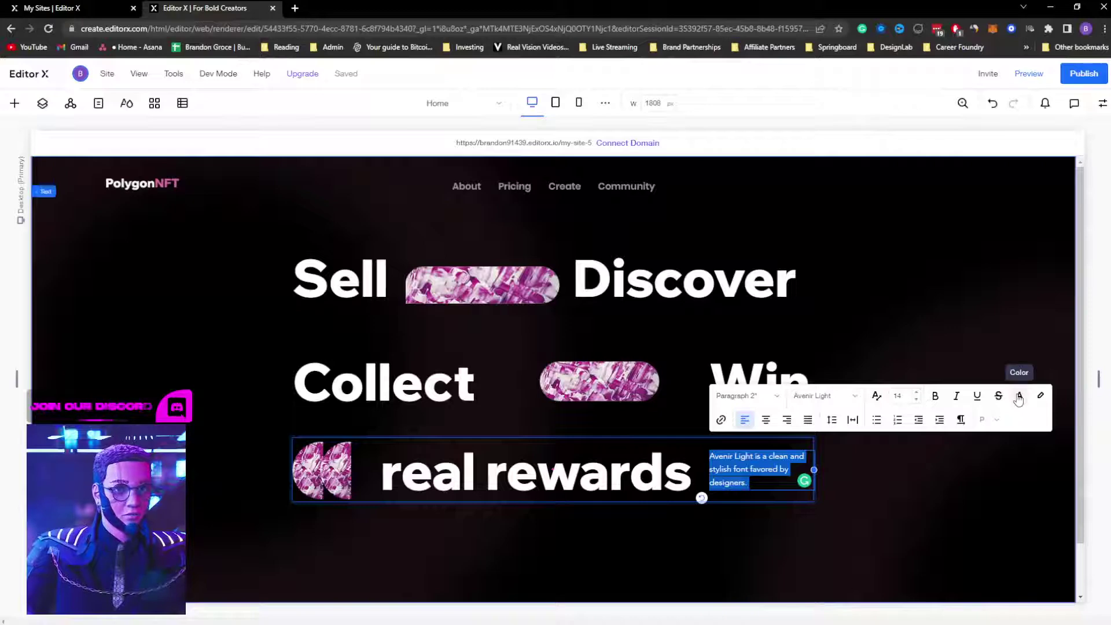
click(1018, 395)
click(1001, 432)
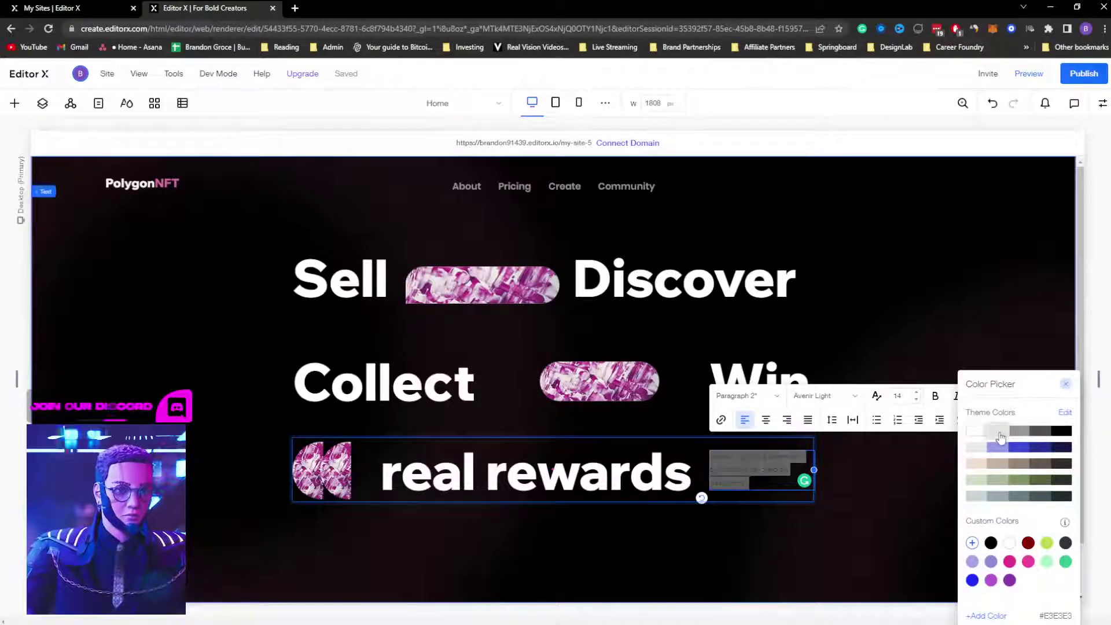
click(998, 317)
click(998, 317)
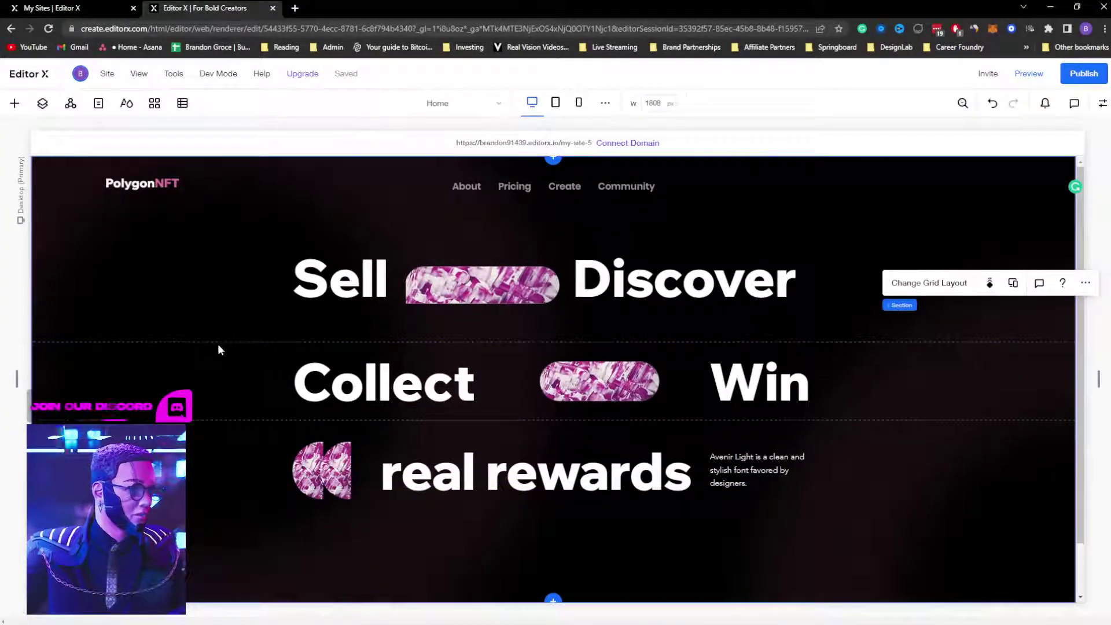
Step: Shorten the section's first and second grid rows so the three headline rows move up and sit closer together
click(224, 341)
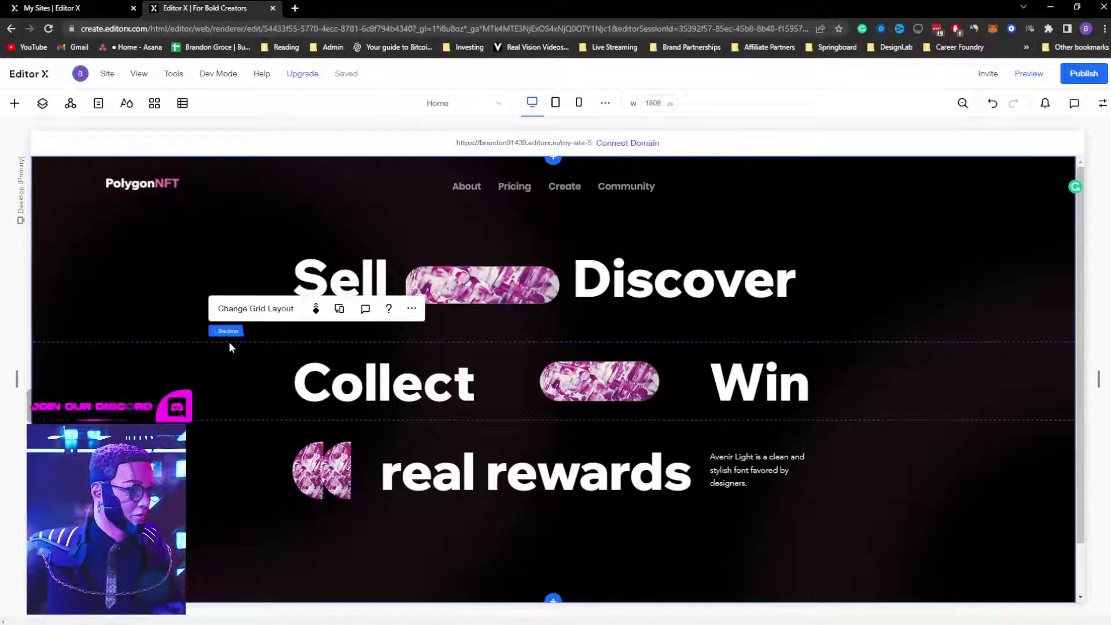
drag(230, 342, 232, 304)
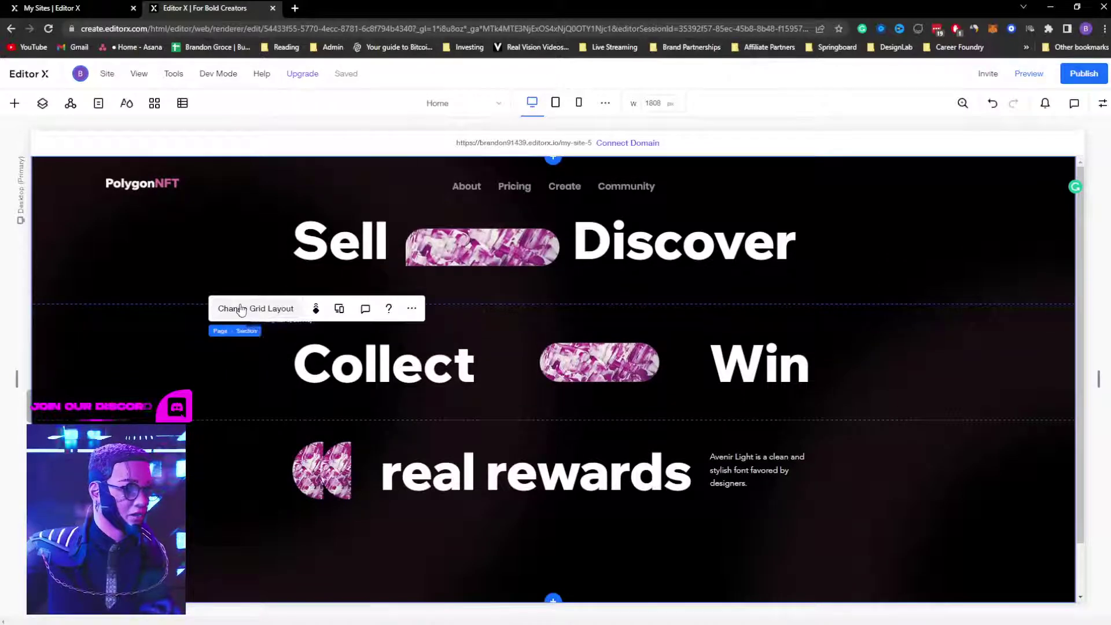
drag(217, 420, 220, 376)
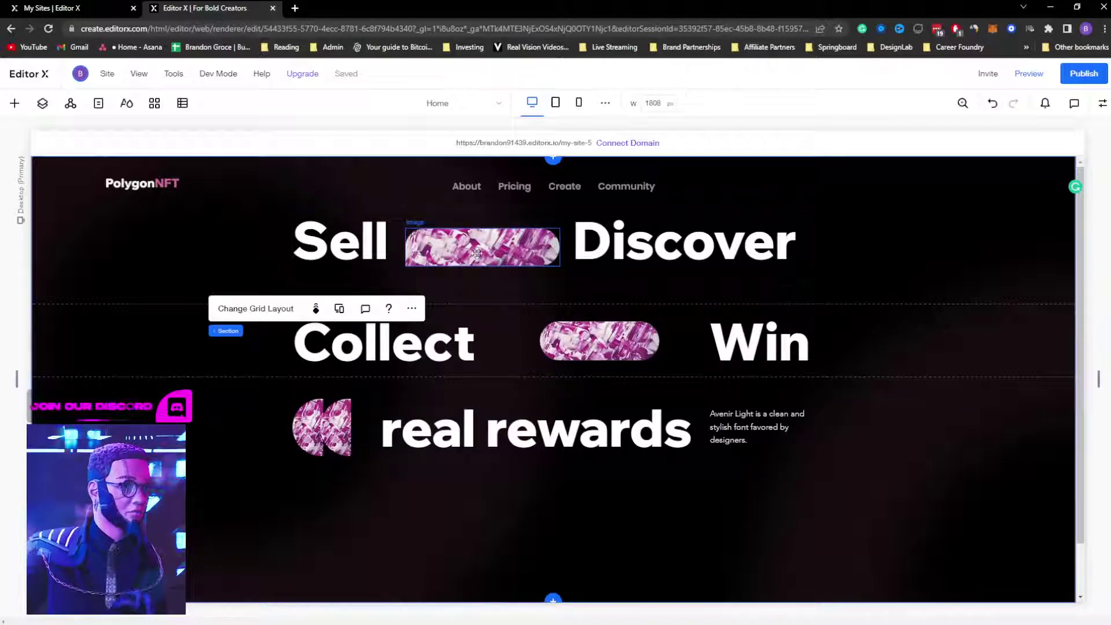
Step: Nudge the "Sell Discover" container slightly down within its grid row, clear of the header
click(394, 271)
key(Down)
key(Down)
key(Down)
key(Down)
key(Down)
key(Down)
key(Down)
key(Down)
key(Down)
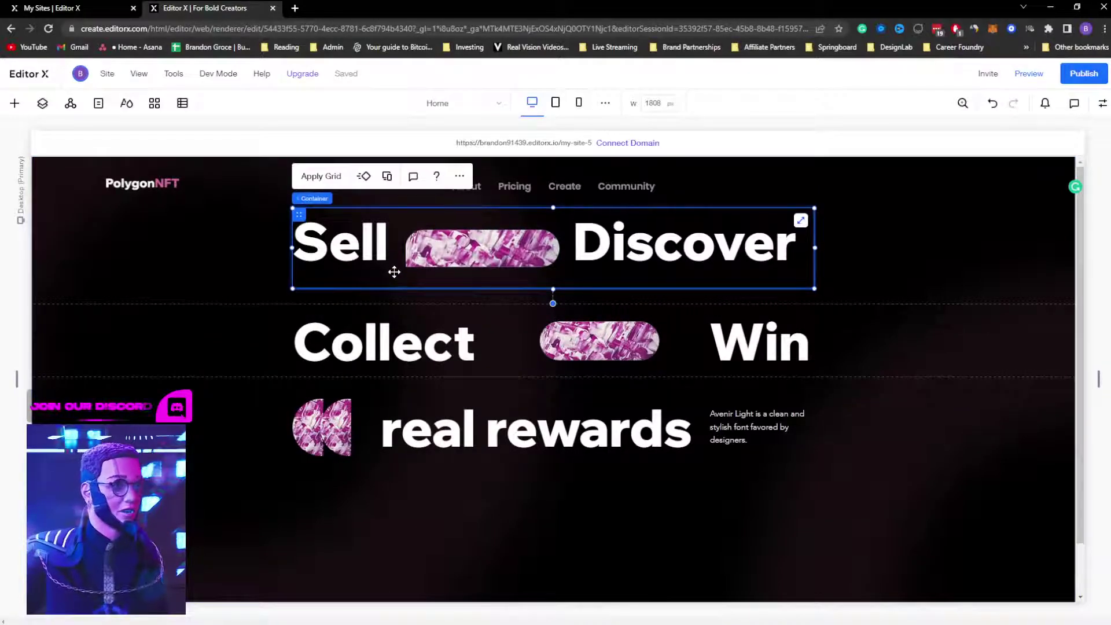
click(849, 526)
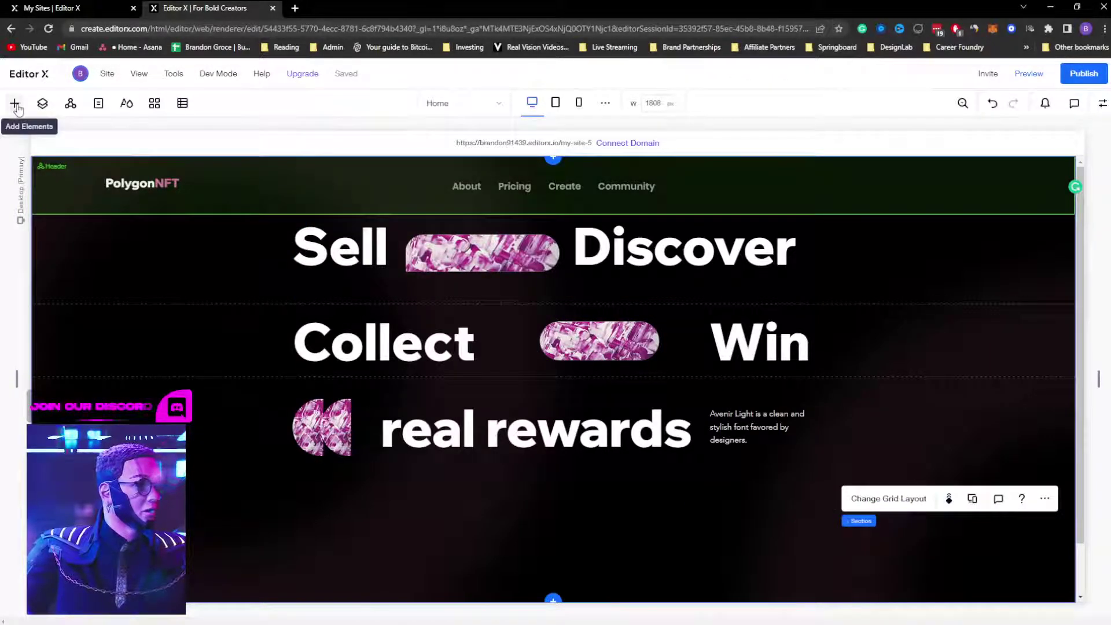
Step: Add an image element to the section and replace its picture with Group 33.png from the site files
click(758, 522)
right_click(705, 508)
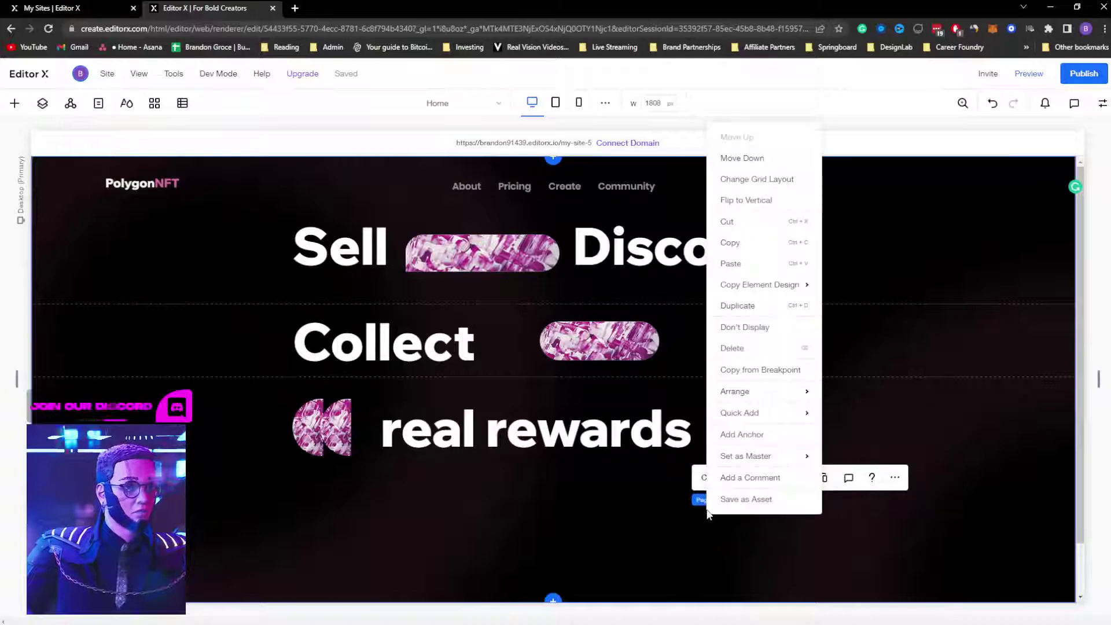
mouse_move(775, 413)
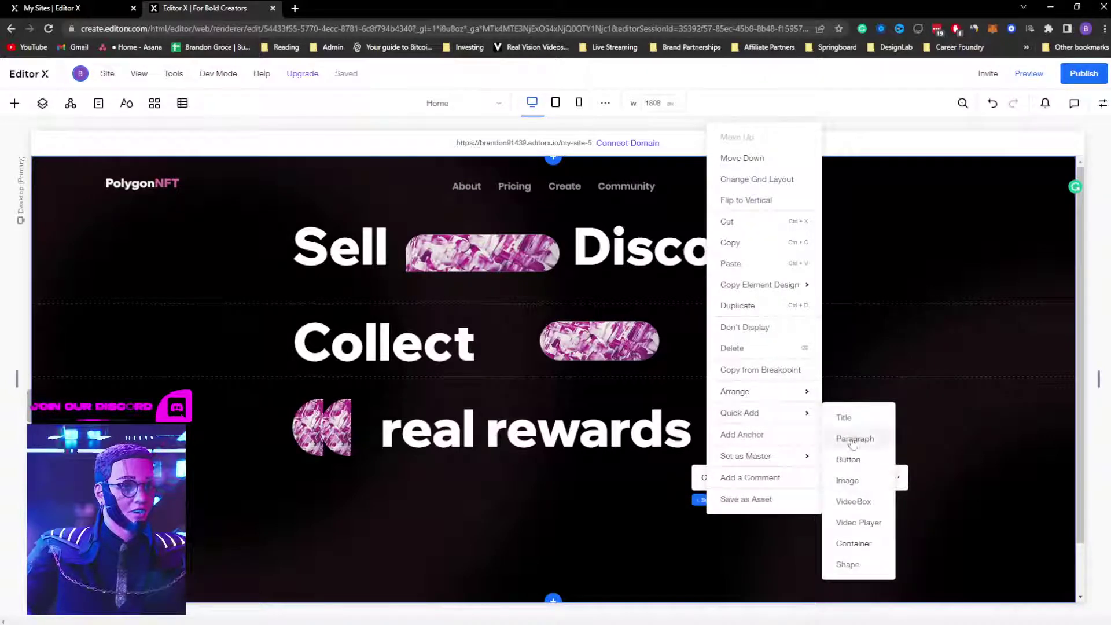
click(848, 480)
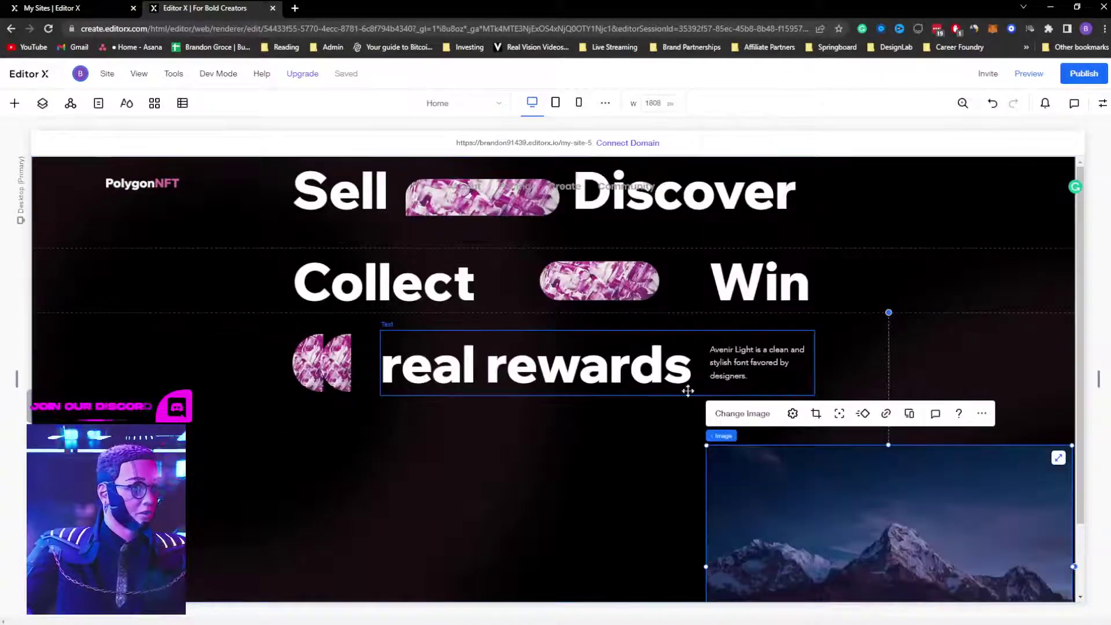
click(743, 414)
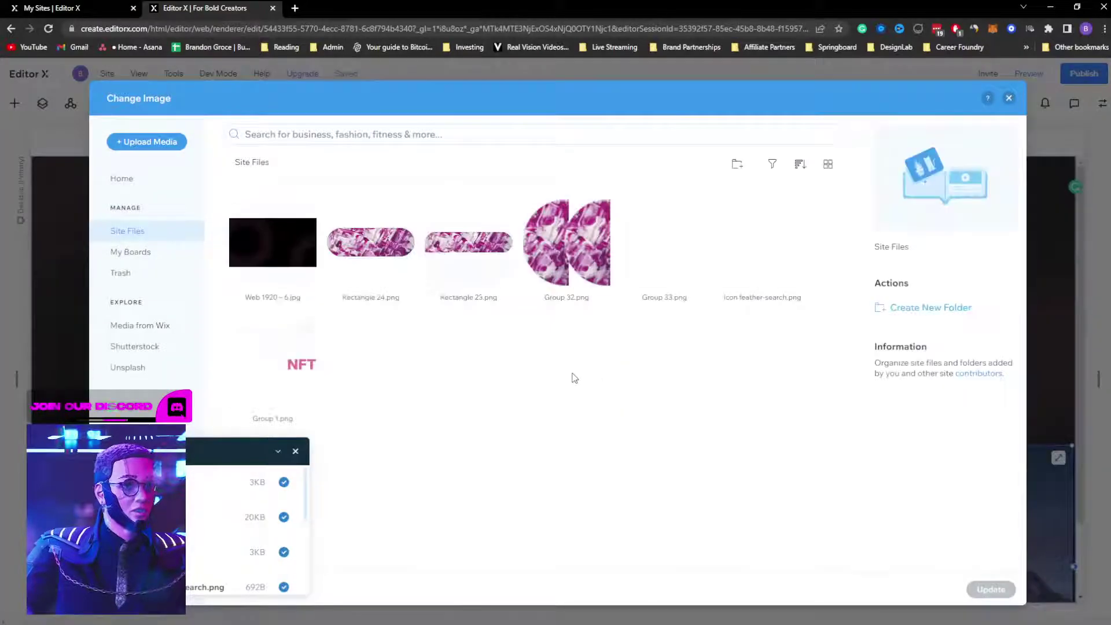
click(679, 266)
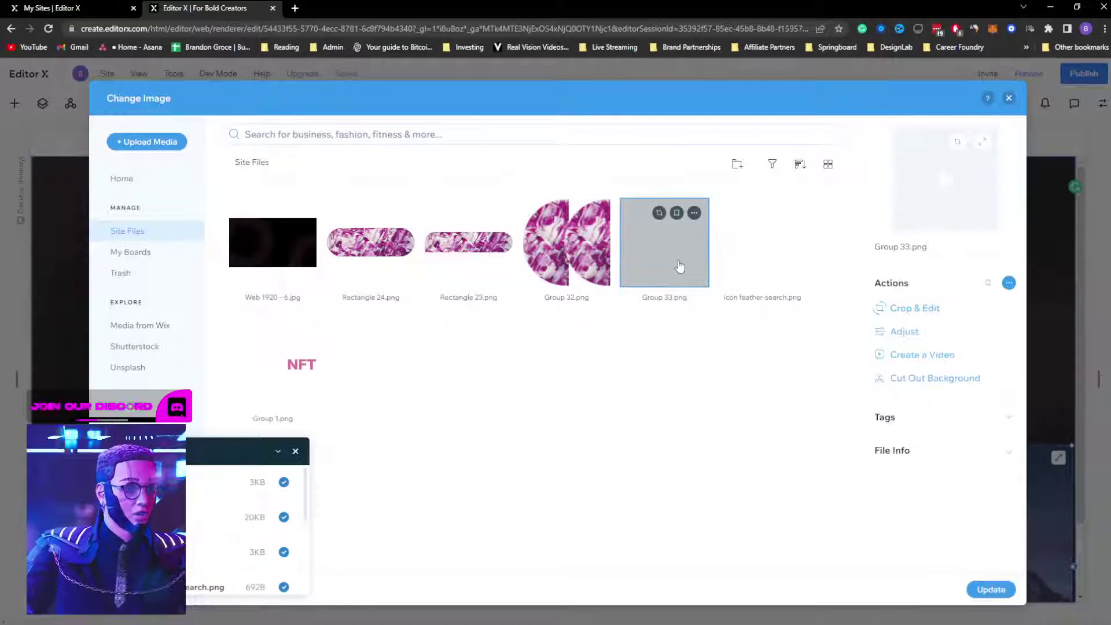
click(990, 590)
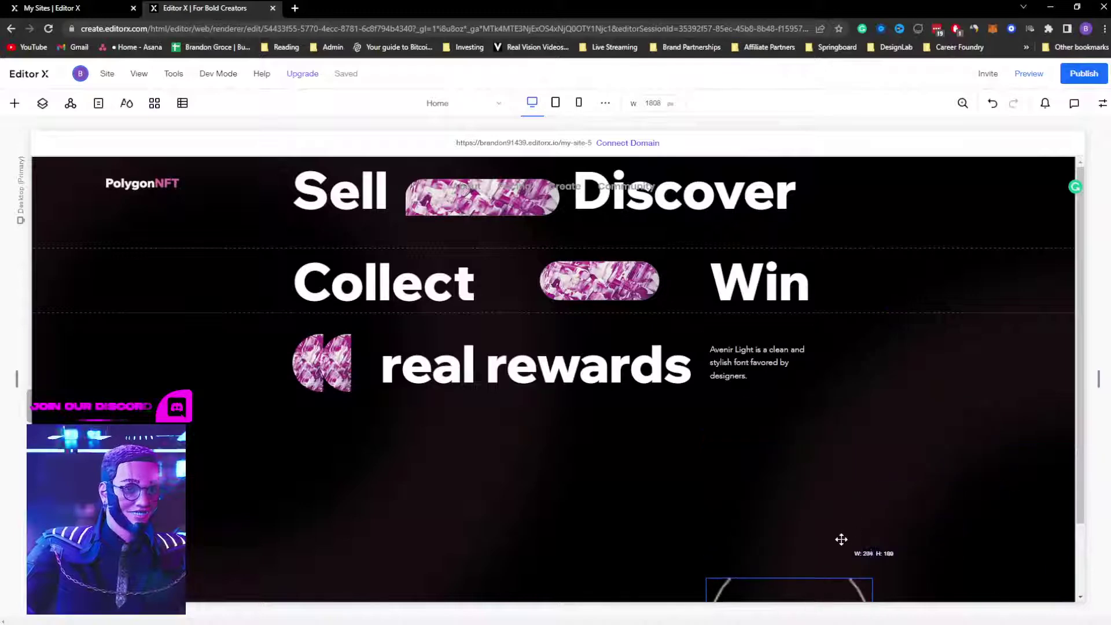
Step: Restore the play icon's full circle, shrink it to about 54 x 54 px, and place it below the paragraph, aligned with the rows' right edge
drag(783, 550, 889, 485)
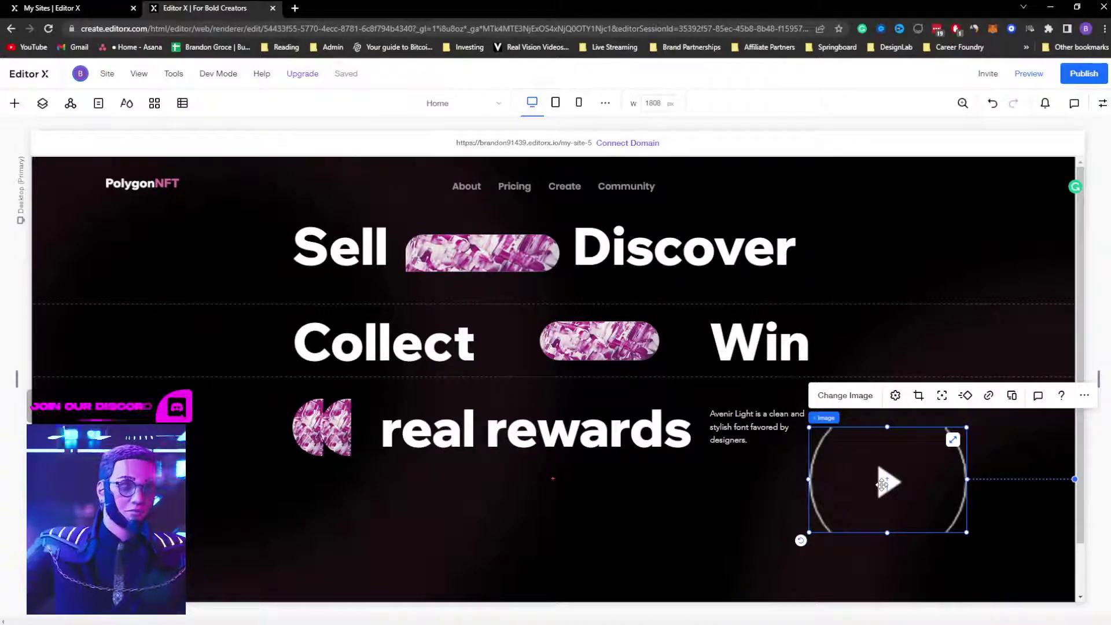
click(839, 395)
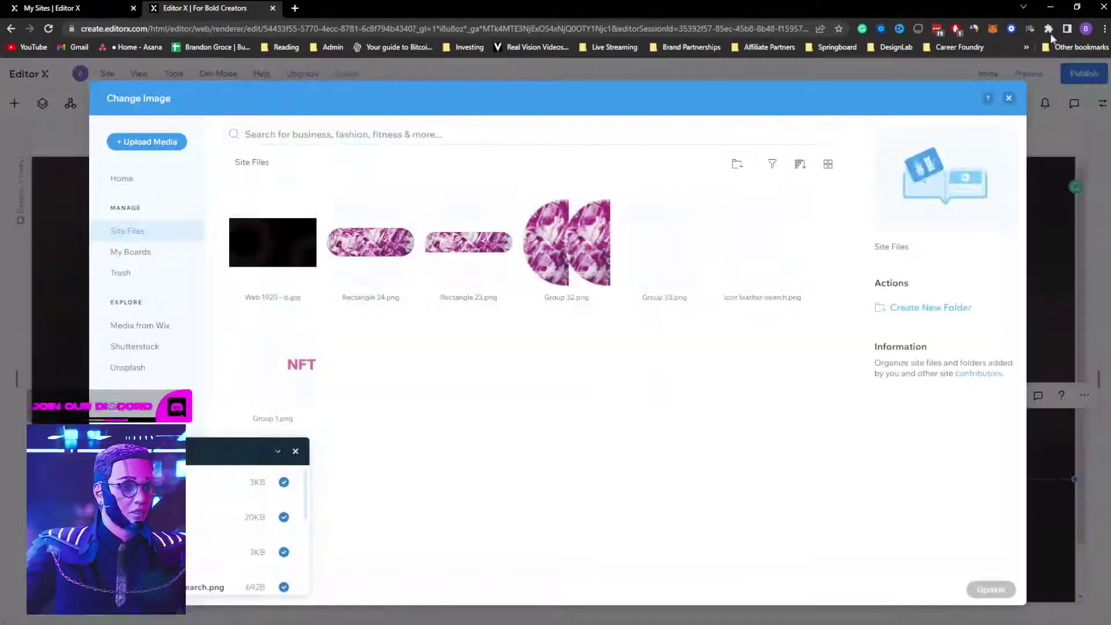
click(1008, 98)
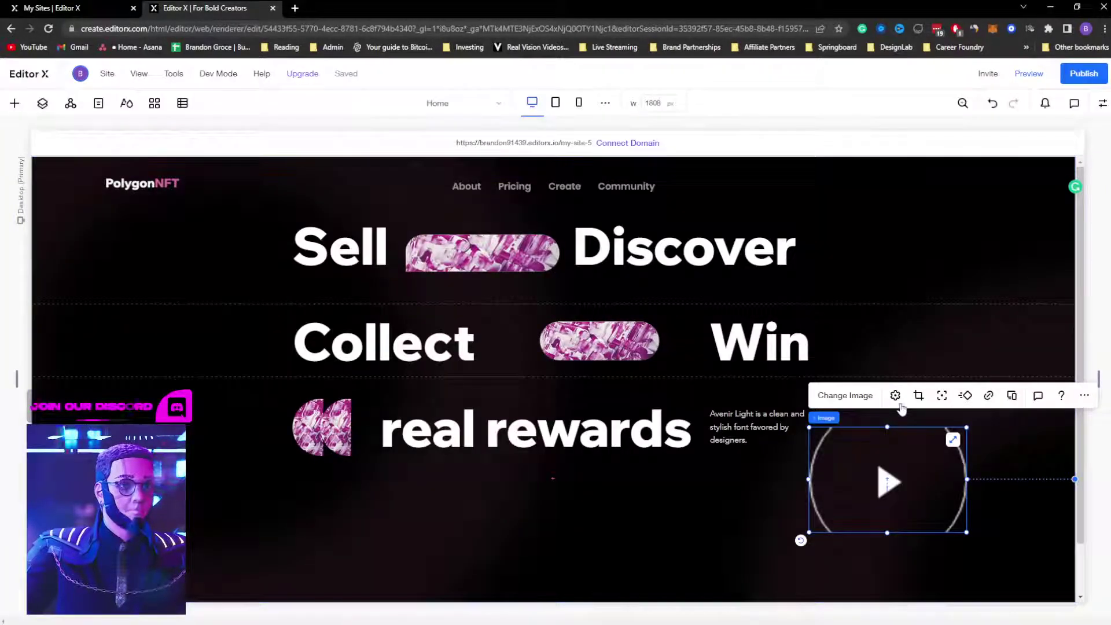
click(894, 395)
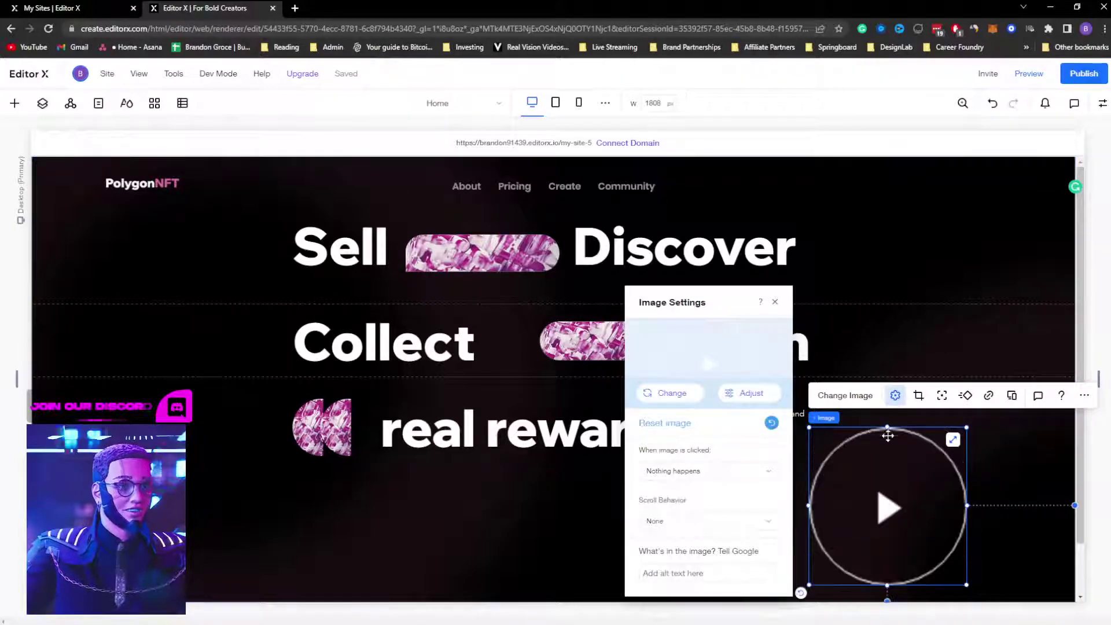
drag(966, 584, 796, 489)
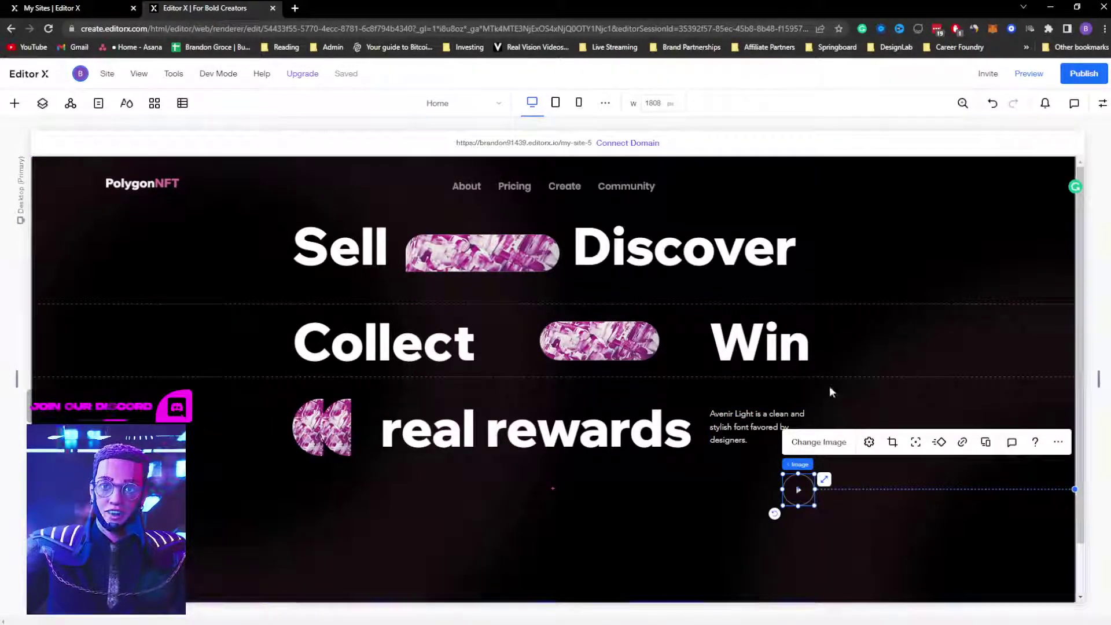
drag(798, 490, 798, 498)
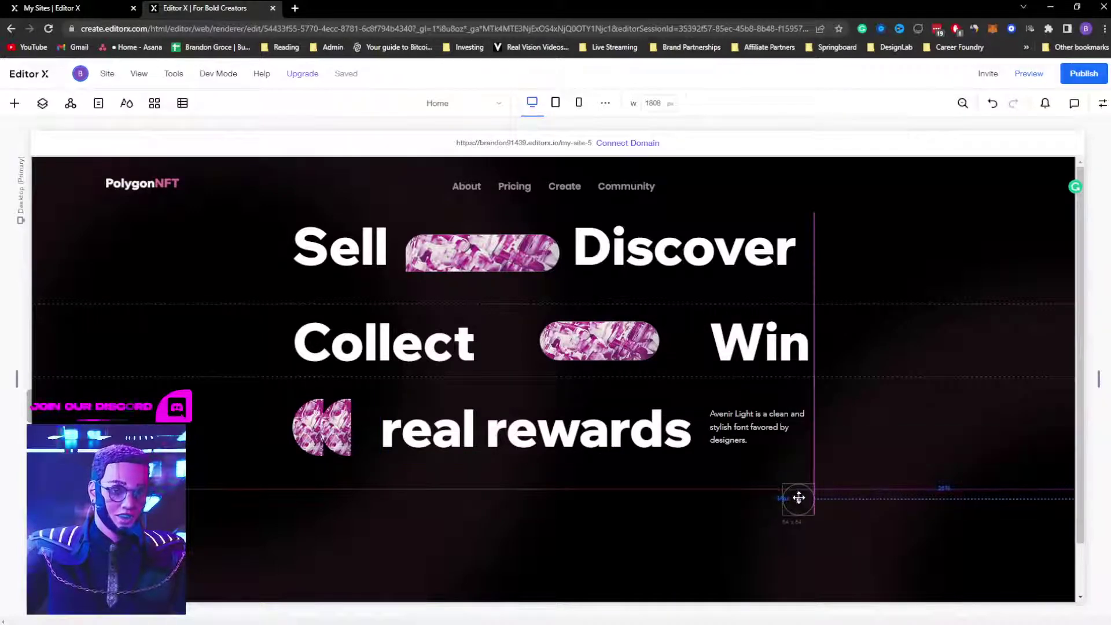
Step: Duplicate the paragraph to the left of the play icon and replace the copy's text with "I wanna start" copied from the Adobe XD mockup
click(763, 429)
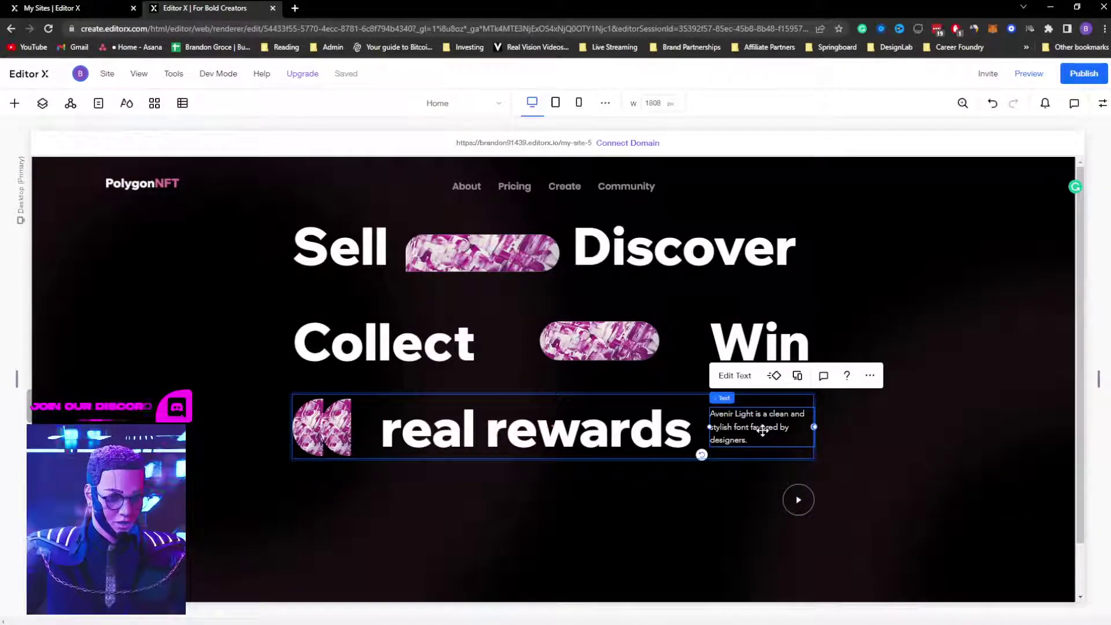
drag(744, 440, 701, 502)
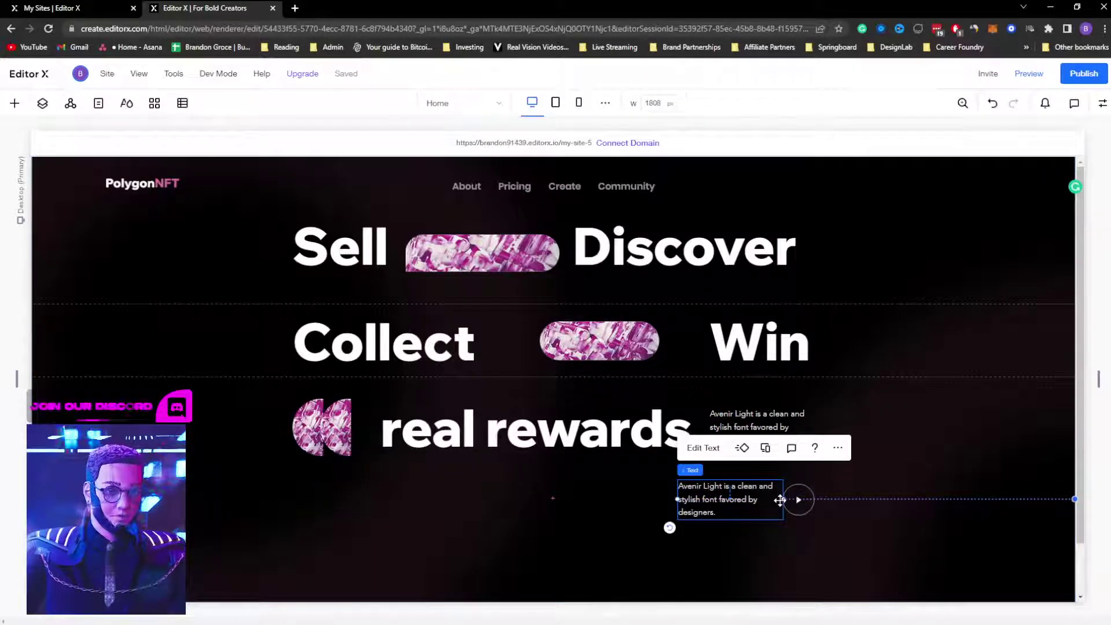
key(alt+Tab)
click(715, 437)
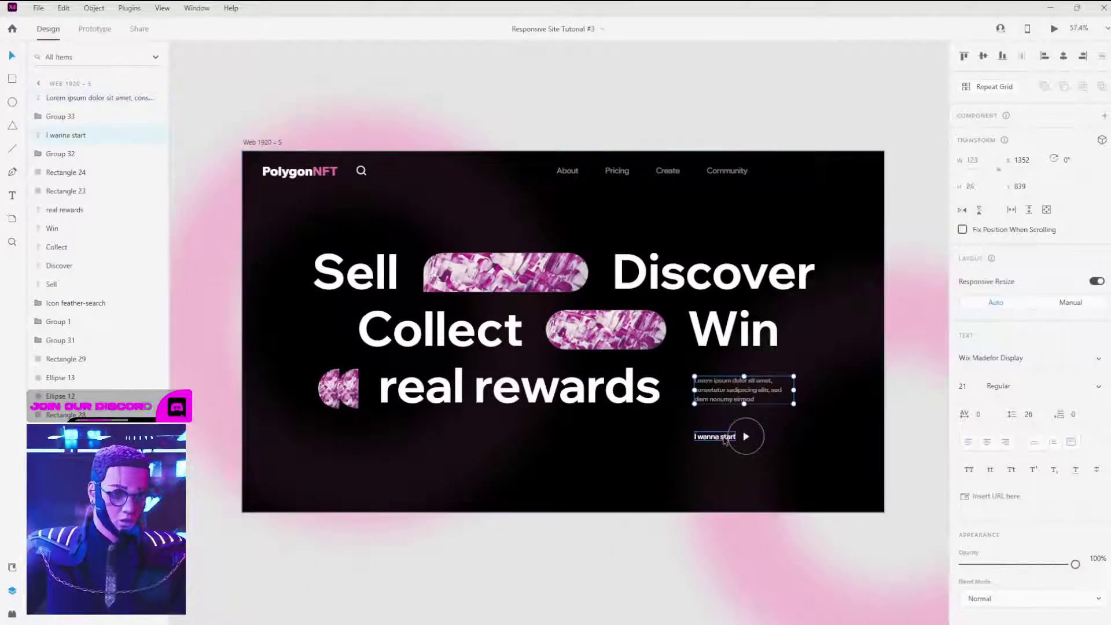
double_click(717, 437)
key(ctrl+c)
key(alt+Tab)
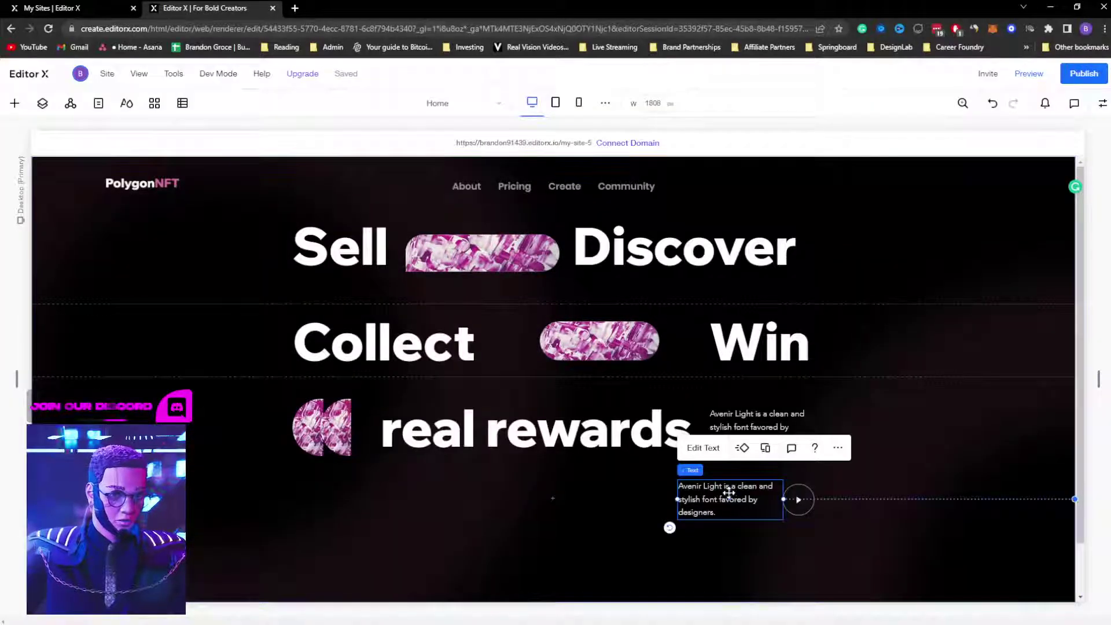
double_click(738, 499)
key(ctrl+v)
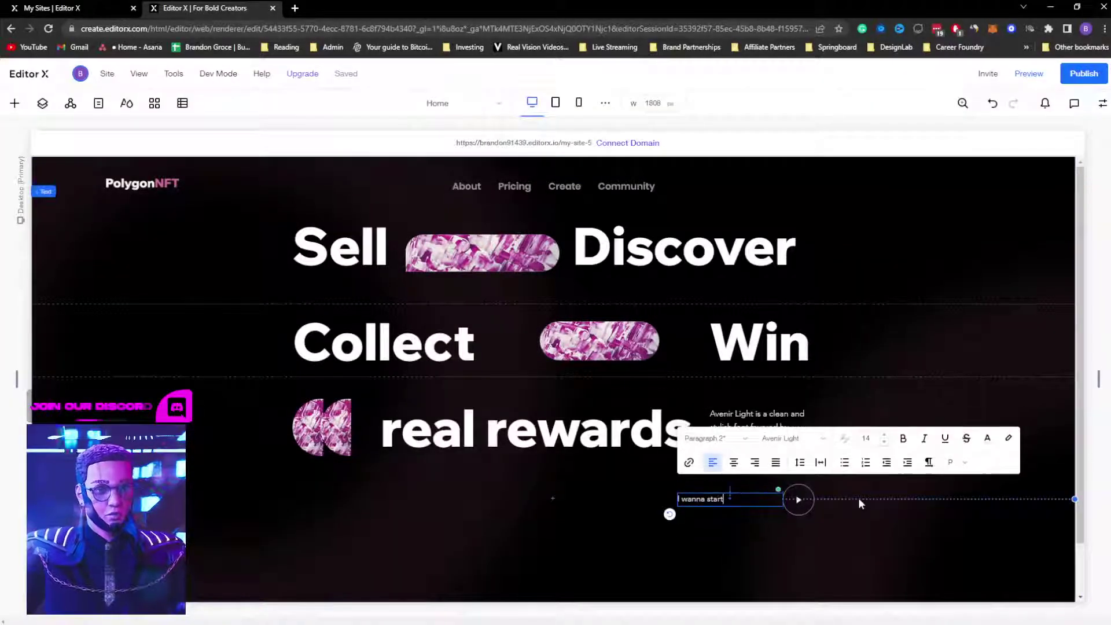
click(908, 519)
Step: Change the color of the paragraph beside "real rewards" to the gray theme color #979797
click(752, 421)
click(737, 376)
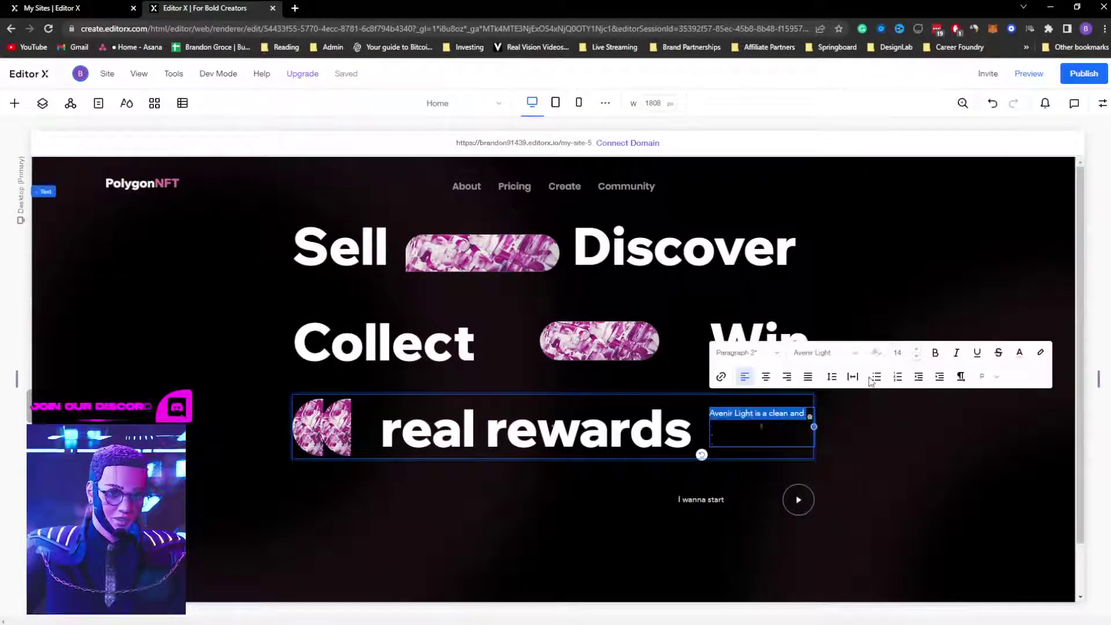
click(1021, 352)
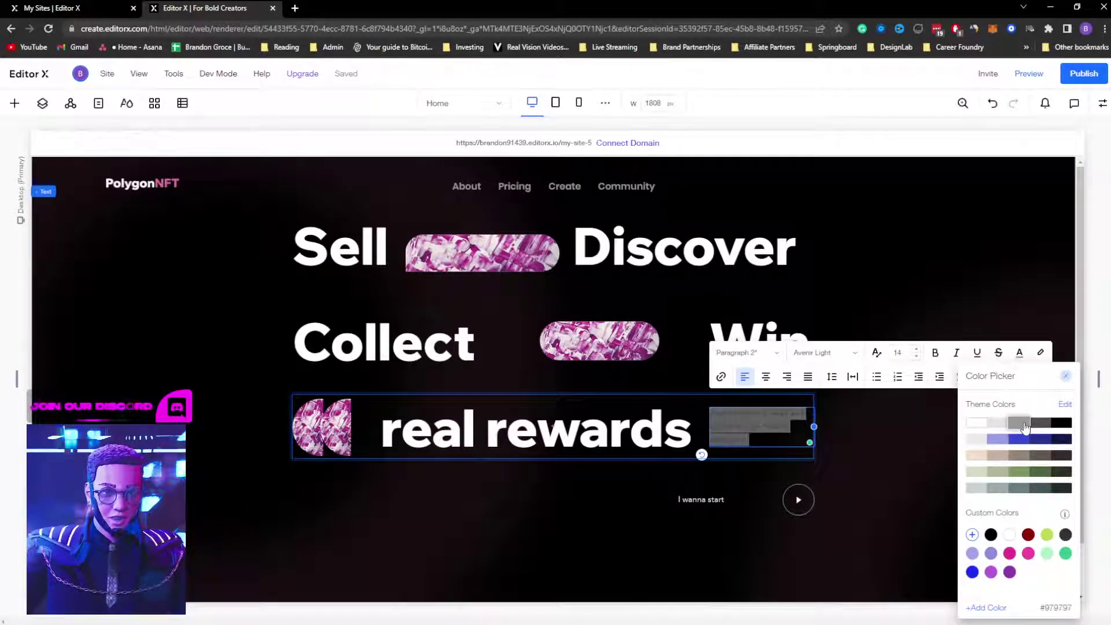
key(Escape)
key(Escape)
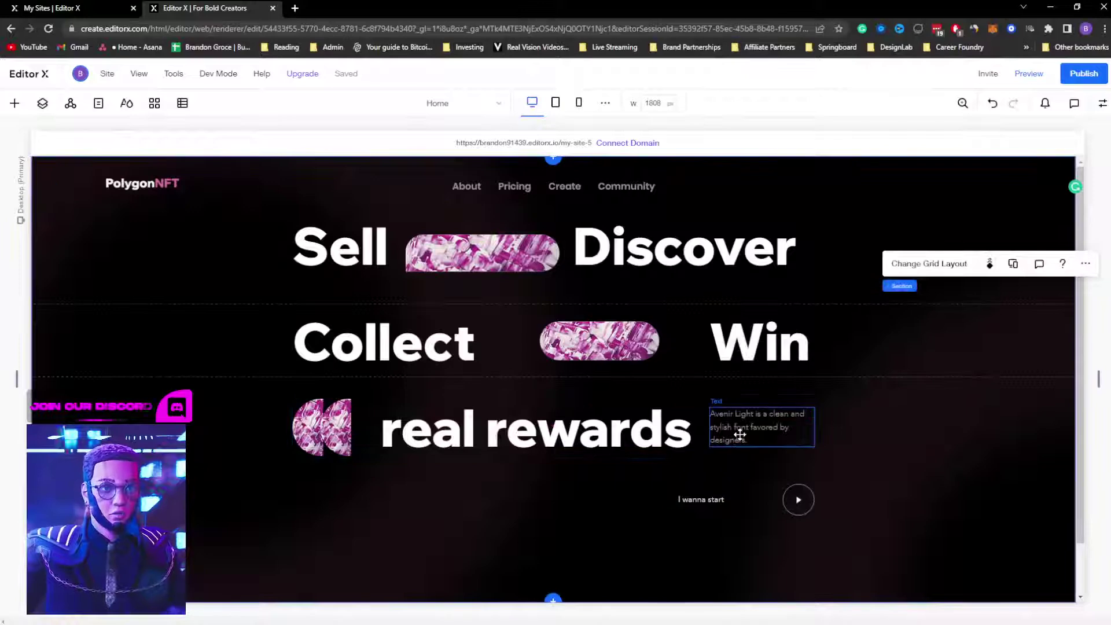
Step: Narrow the gray paragraph to about 15.8% width and align it with the right edge of its container
drag(814, 427, 792, 425)
click(1102, 104)
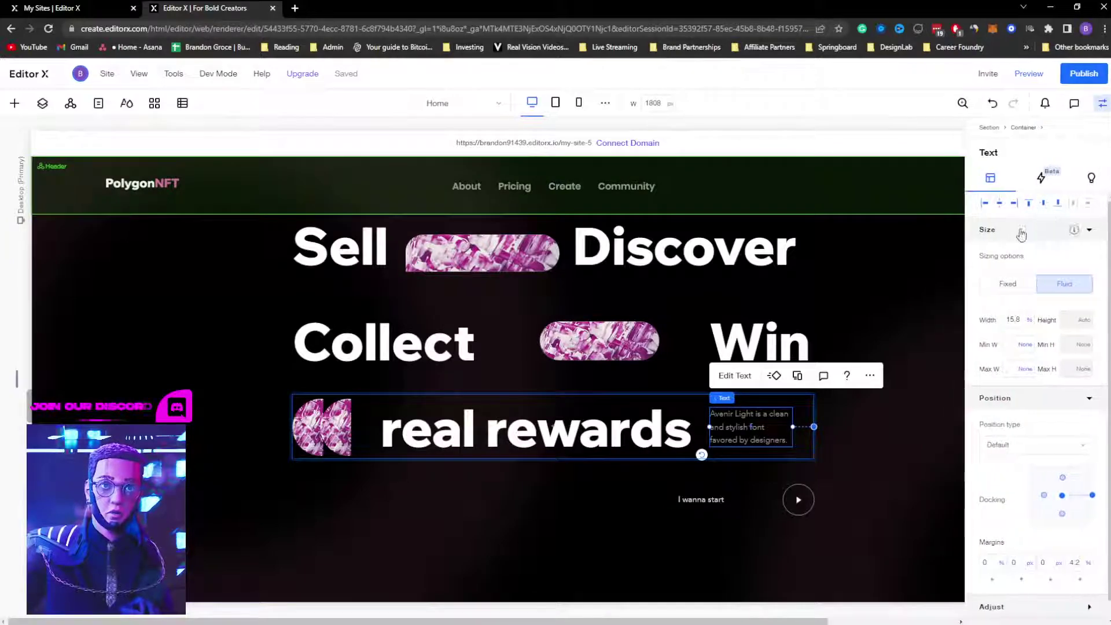
click(1015, 207)
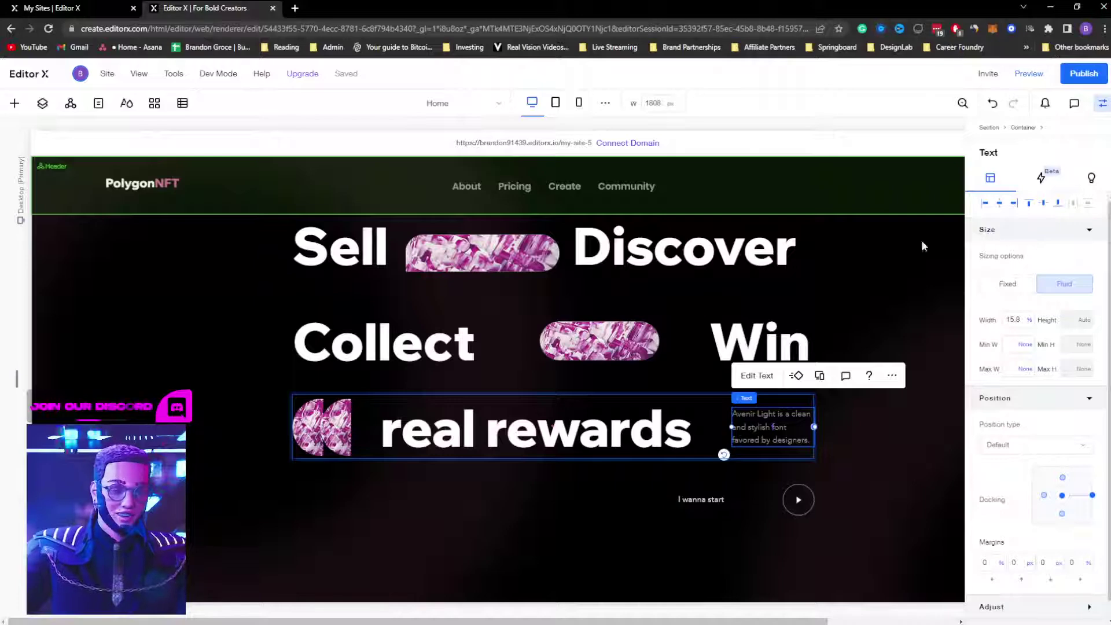
click(854, 449)
Step: Make the "I wanna start" text bold and set its font size to 16
click(701, 496)
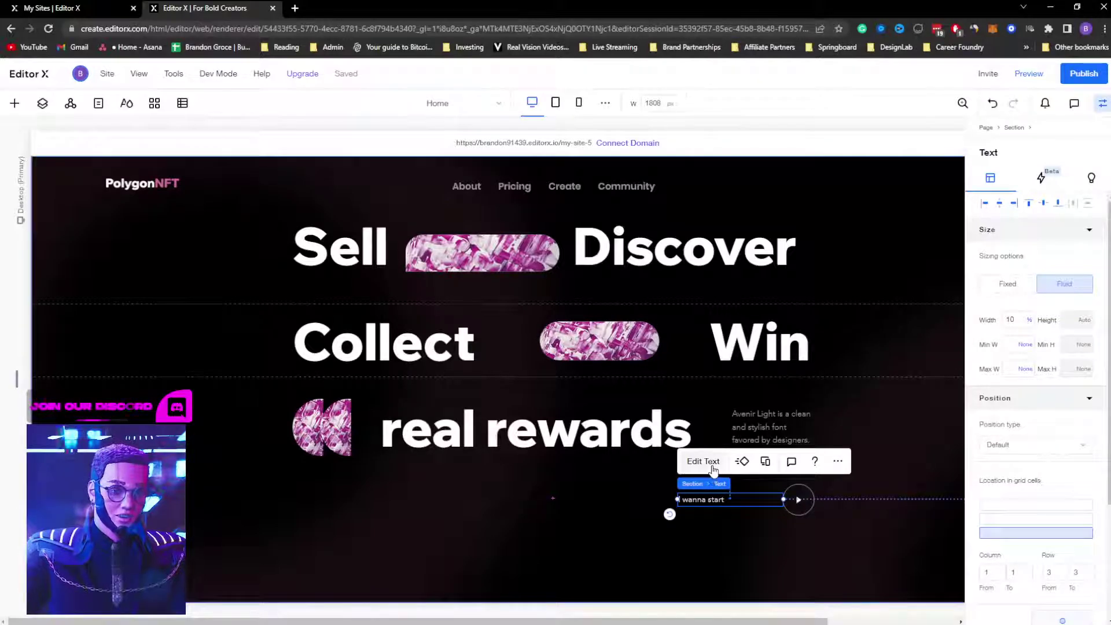
click(711, 462)
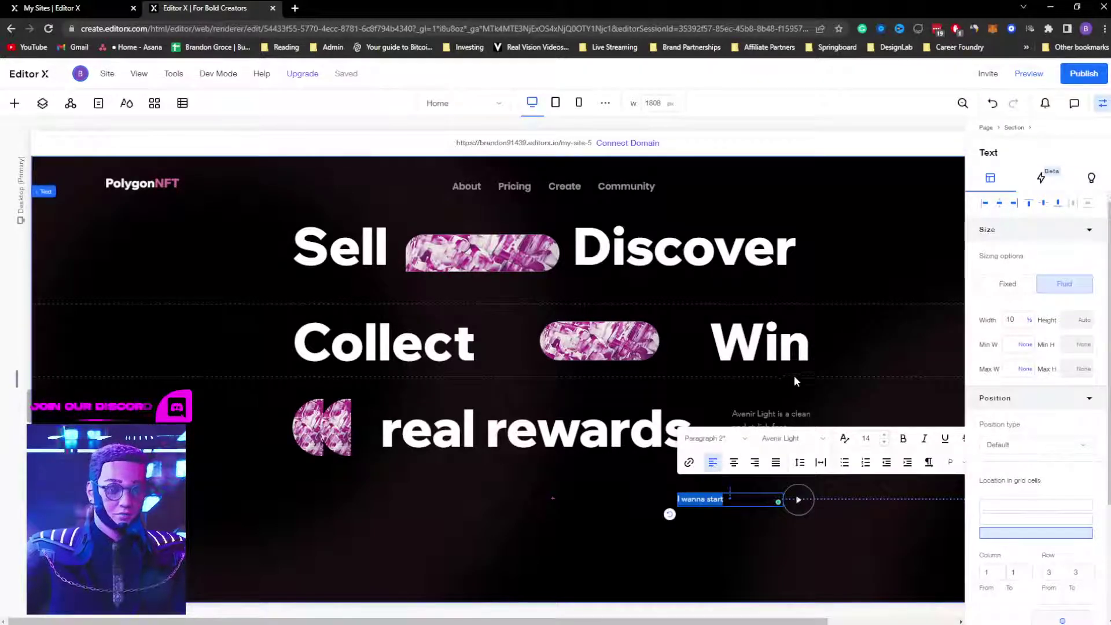
click(902, 439)
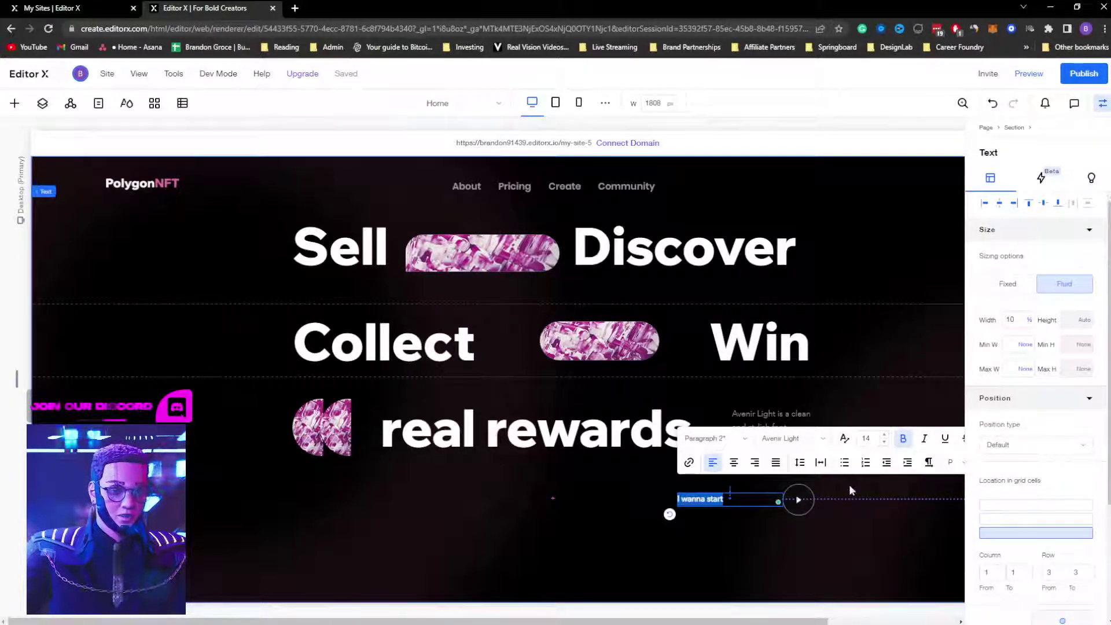
click(866, 438)
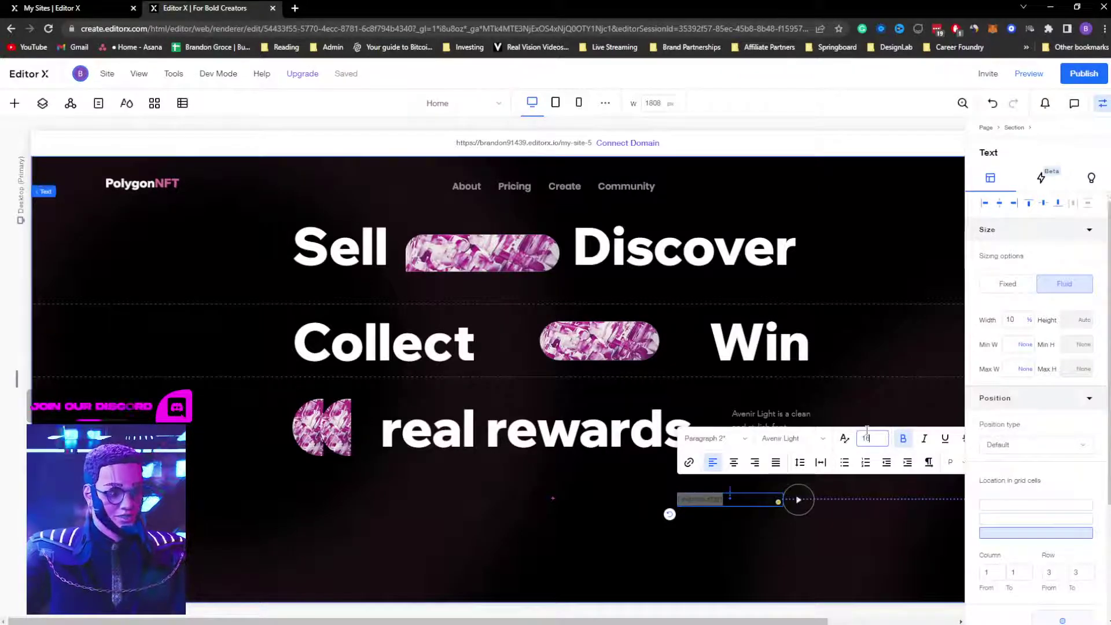
key(Return)
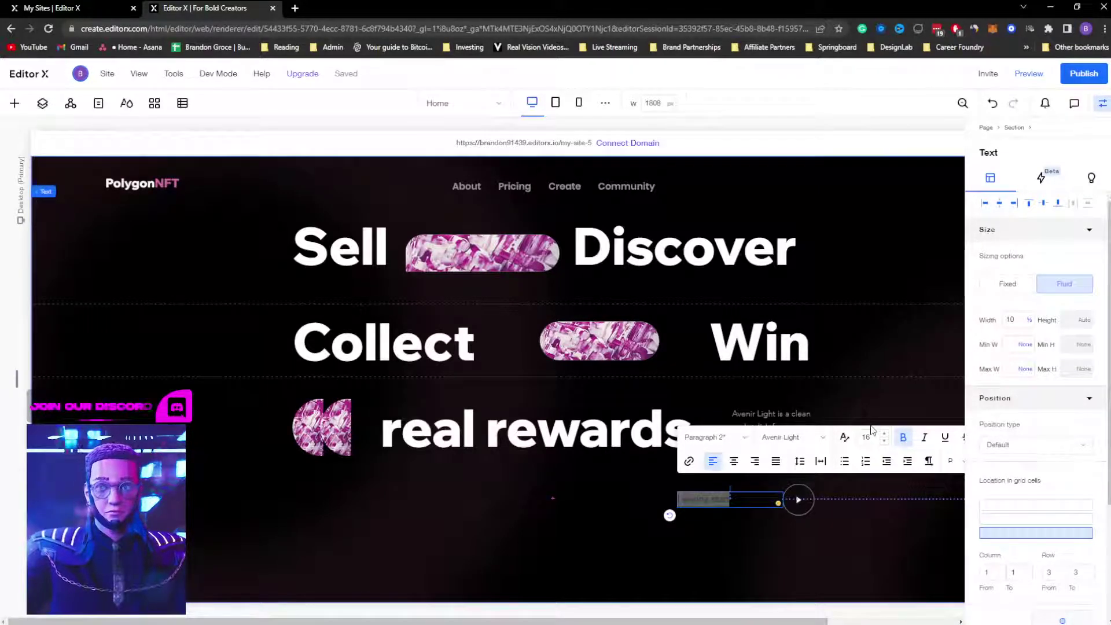
key(Escape)
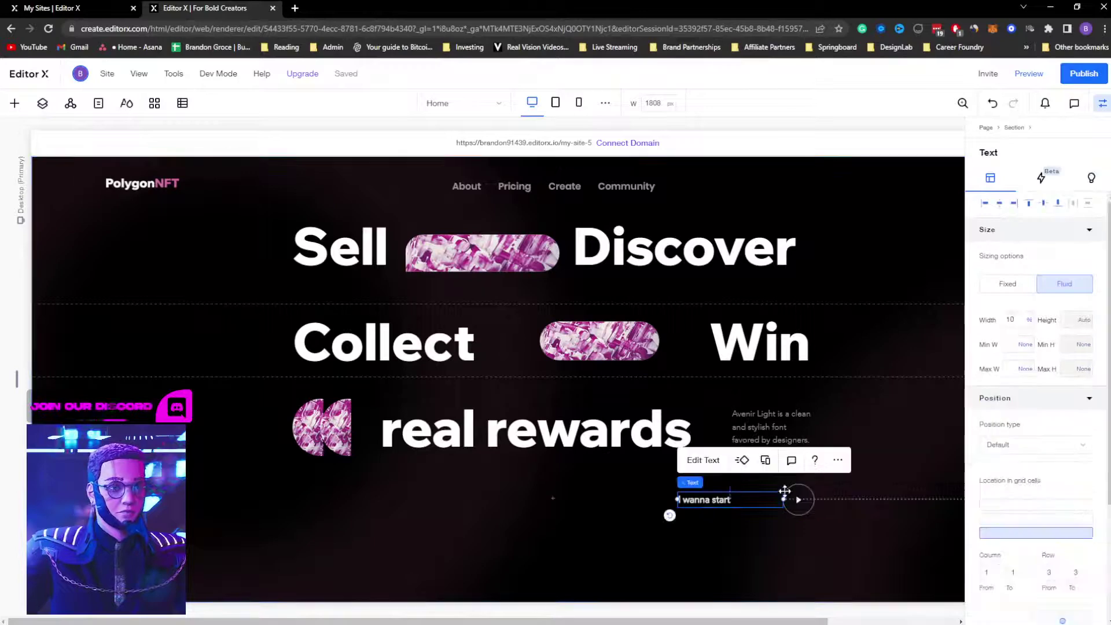
Step: Narrow the "I wanna start" text to about 5.1% width beside the play icon and wrap both in a container about 7.8% wide
mouse_move(777, 503)
mouse_down()
mouse_move(713, 502)
mouse_move(767, 500)
mouse_up()
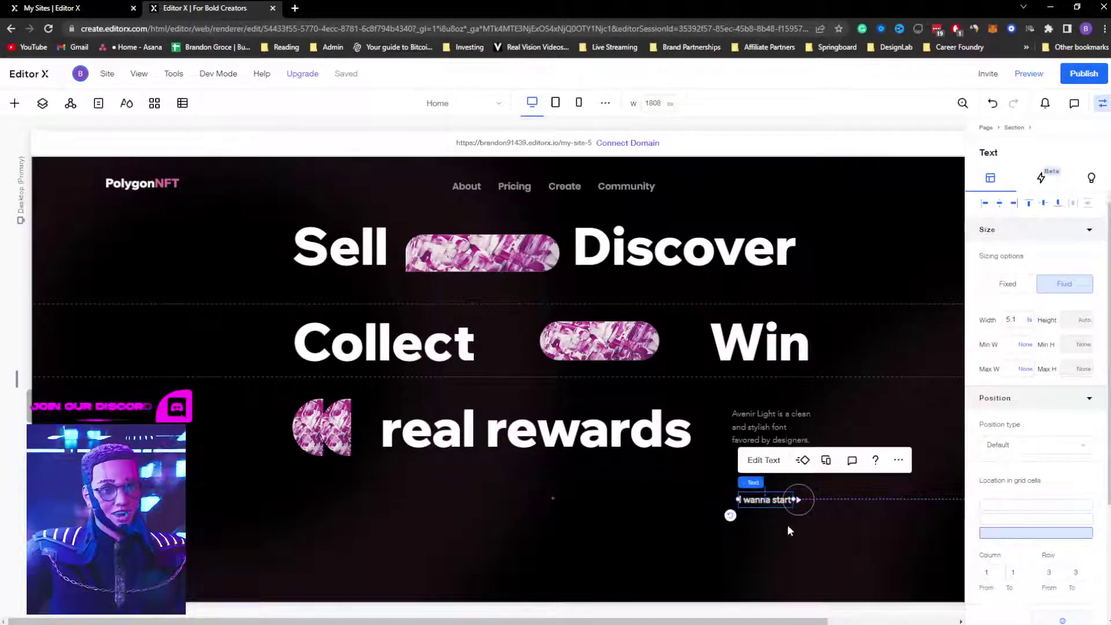
shift+click(808, 512)
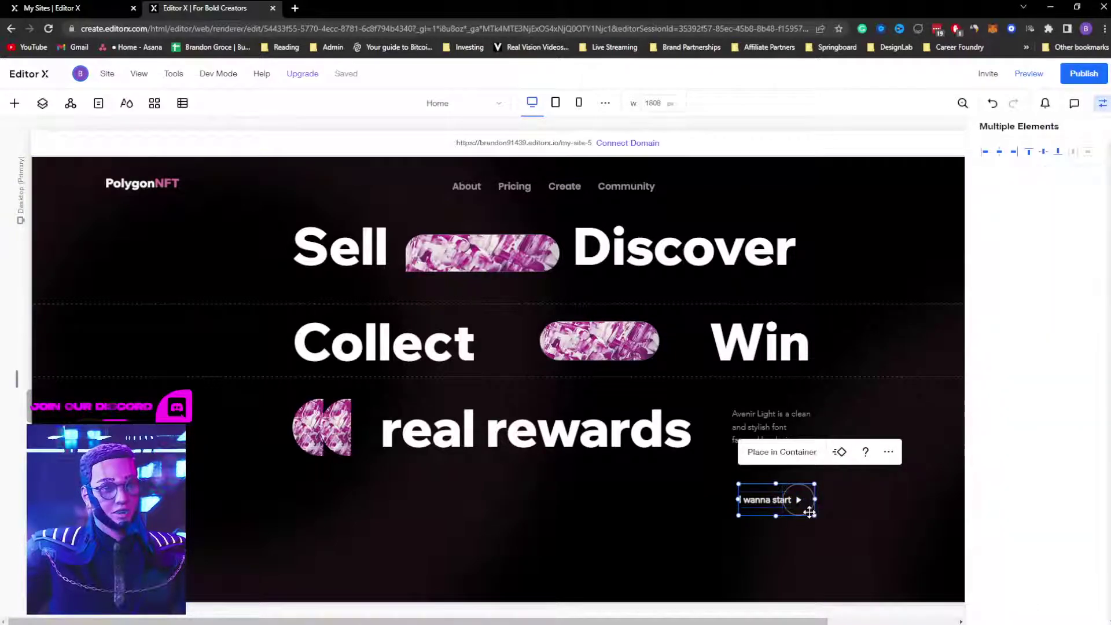
click(779, 455)
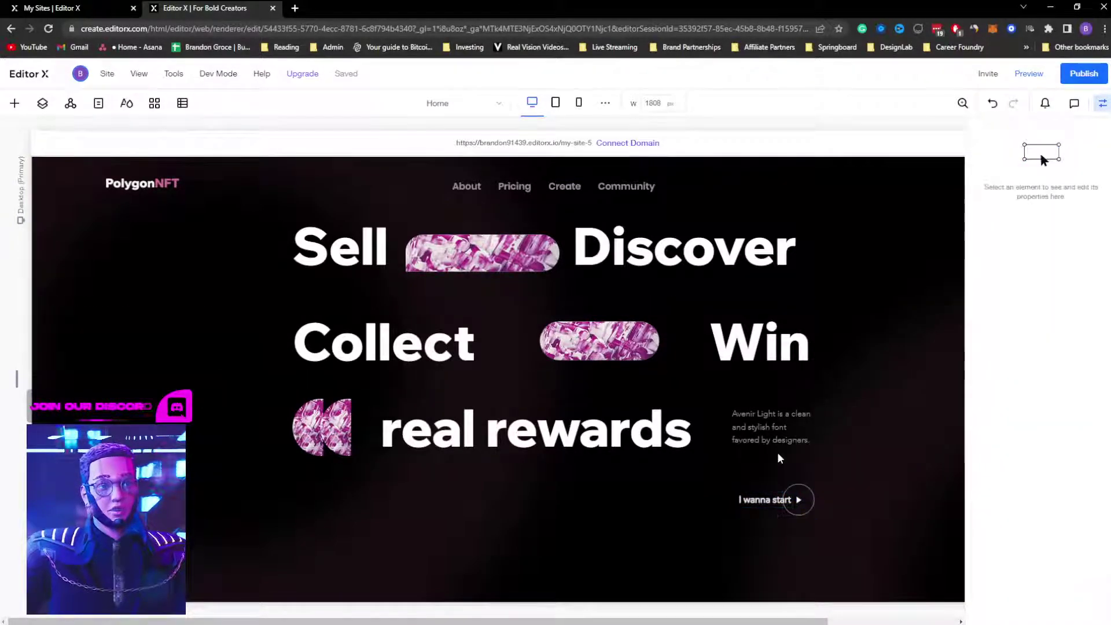
mouse_move(735, 517)
mouse_down()
mouse_move(717, 520)
mouse_move(733, 517)
mouse_up()
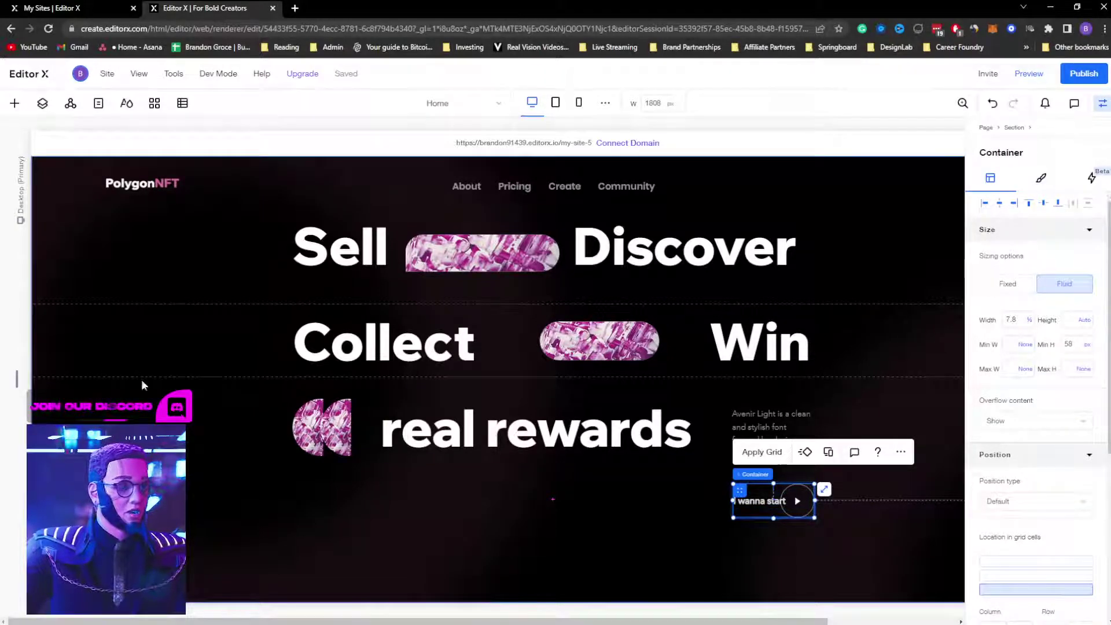
Step: Add a fourth row to the hero section's grid, with its dividing line just below the "real rewards" row
right_click(191, 402)
click(223, 360)
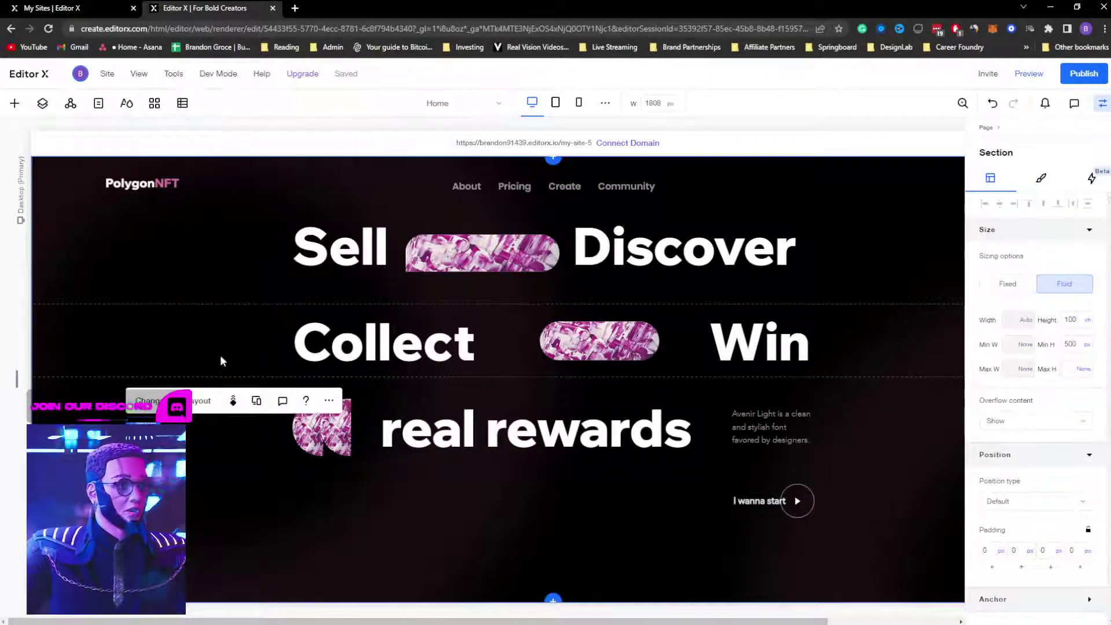
click(195, 405)
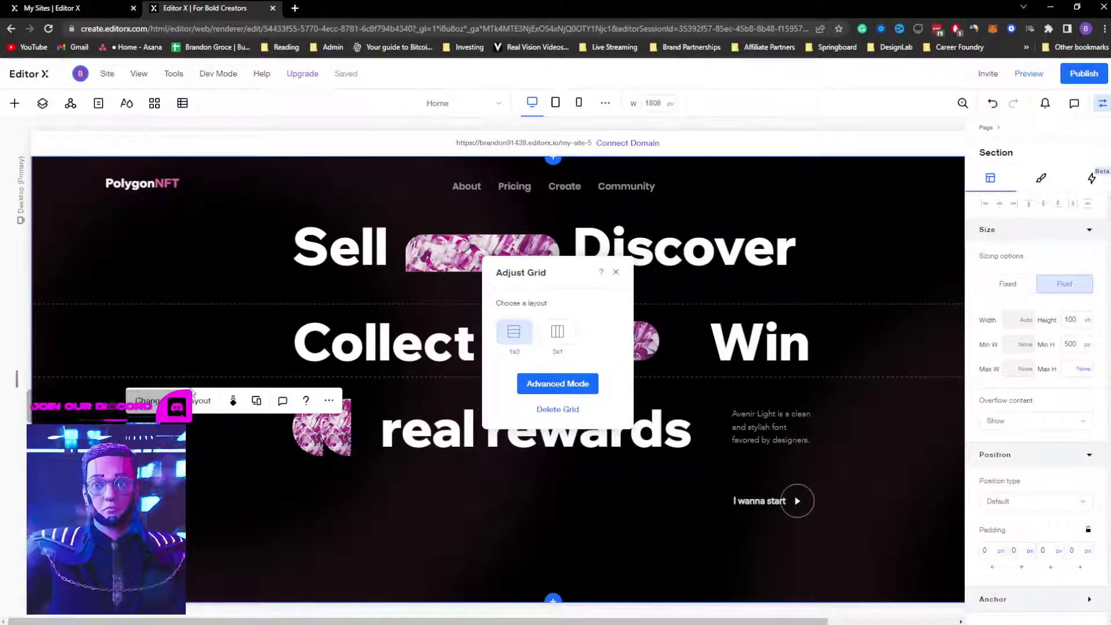
click(559, 383)
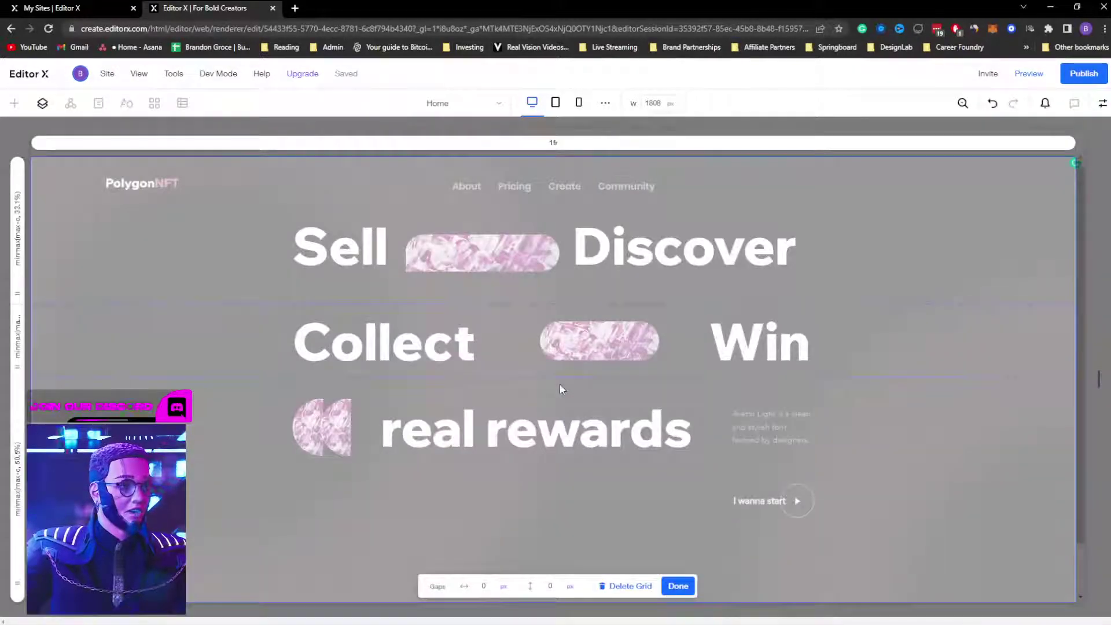
click(680, 586)
drag(667, 544, 682, 481)
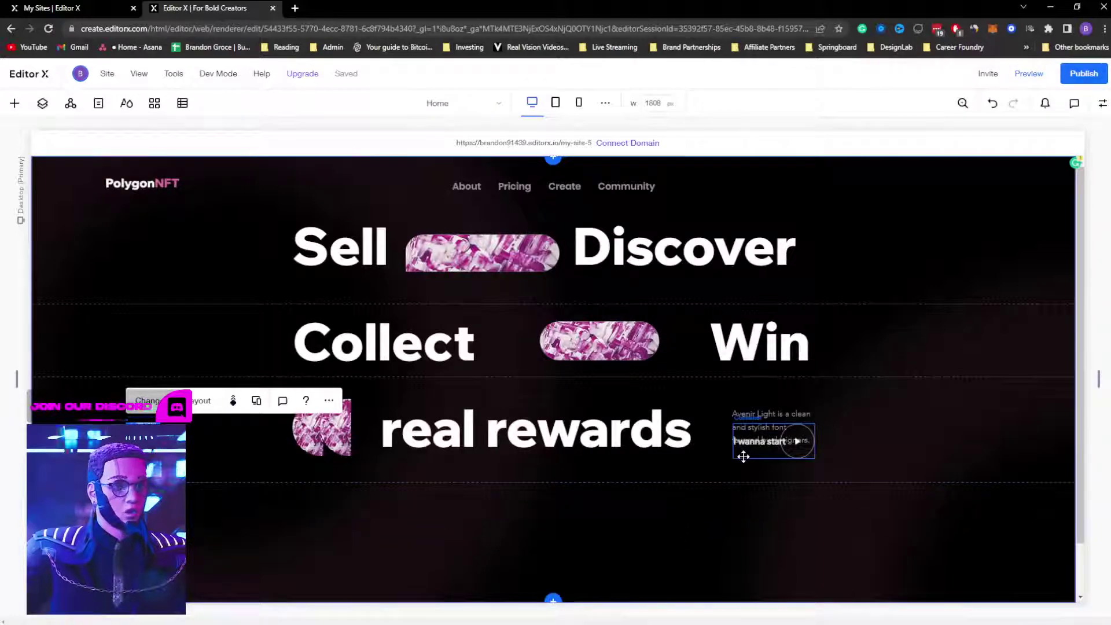
Step: Move the "I wanna start" container into the fourth grid row and lower the "Sell Discover" container to the base of its row
drag(743, 457, 740, 525)
click(656, 526)
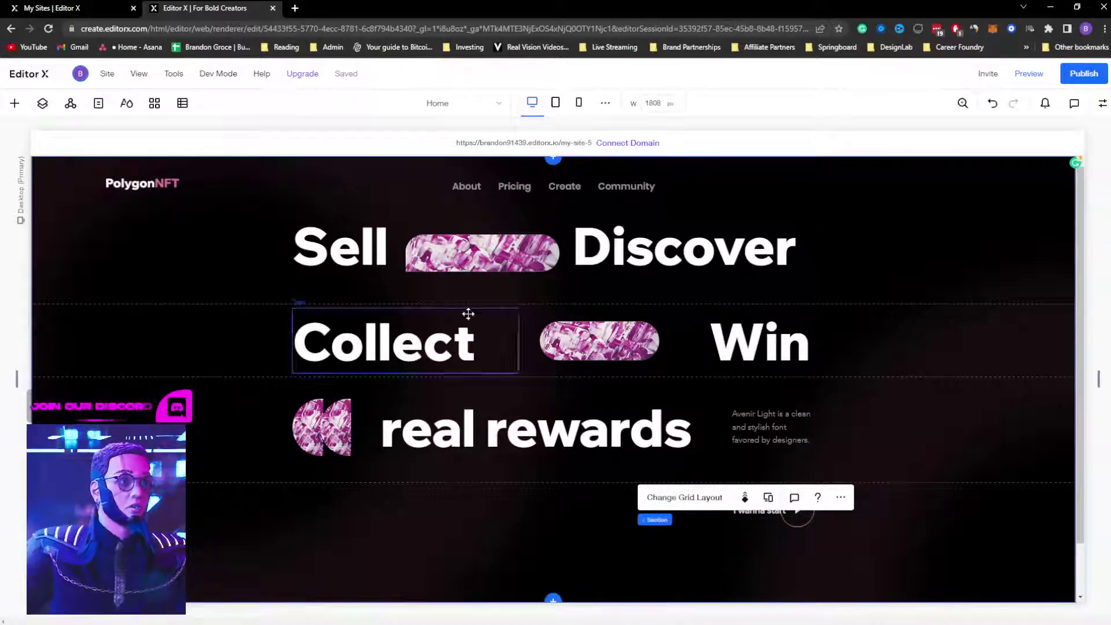
click(317, 287)
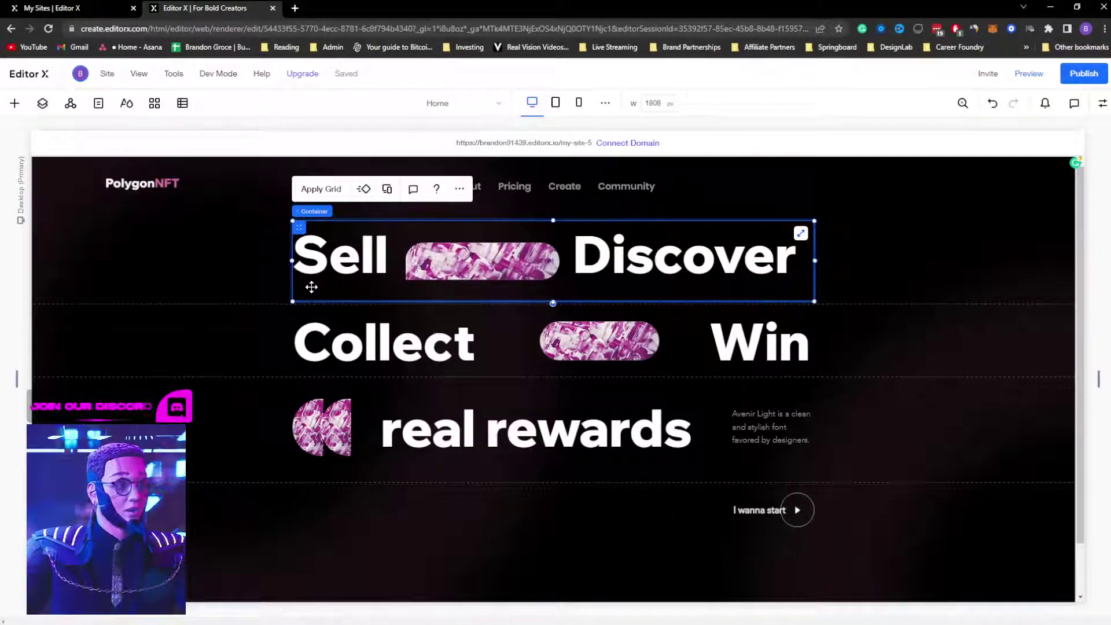
click(895, 255)
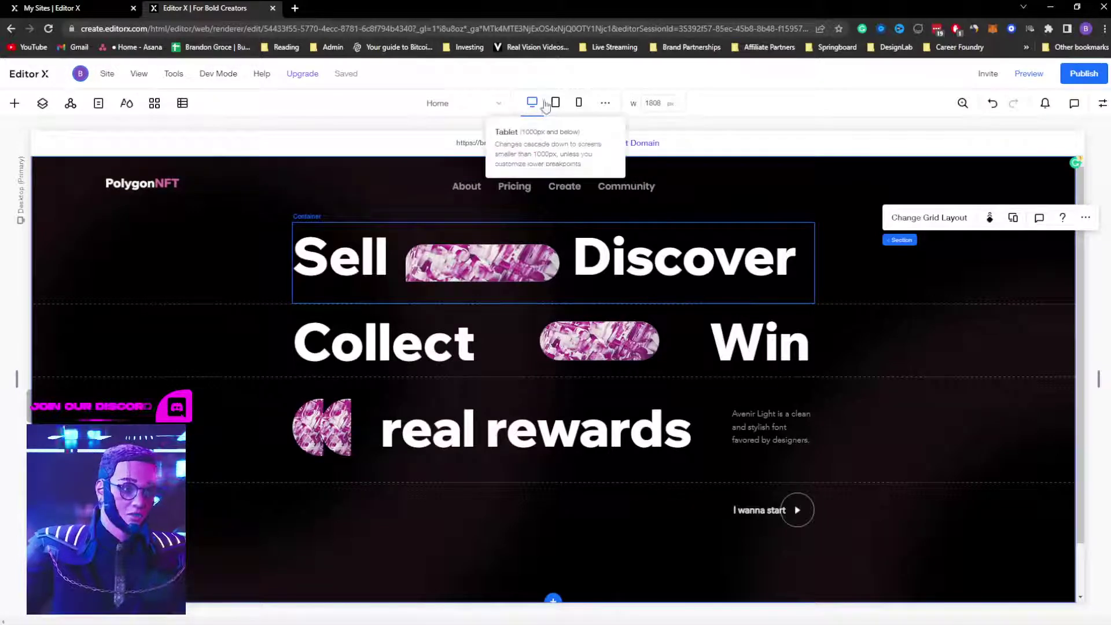
Step: Compare the tablet and desktop layouts and examine the sizing of the first row's container, image and "Sell" text
click(554, 103)
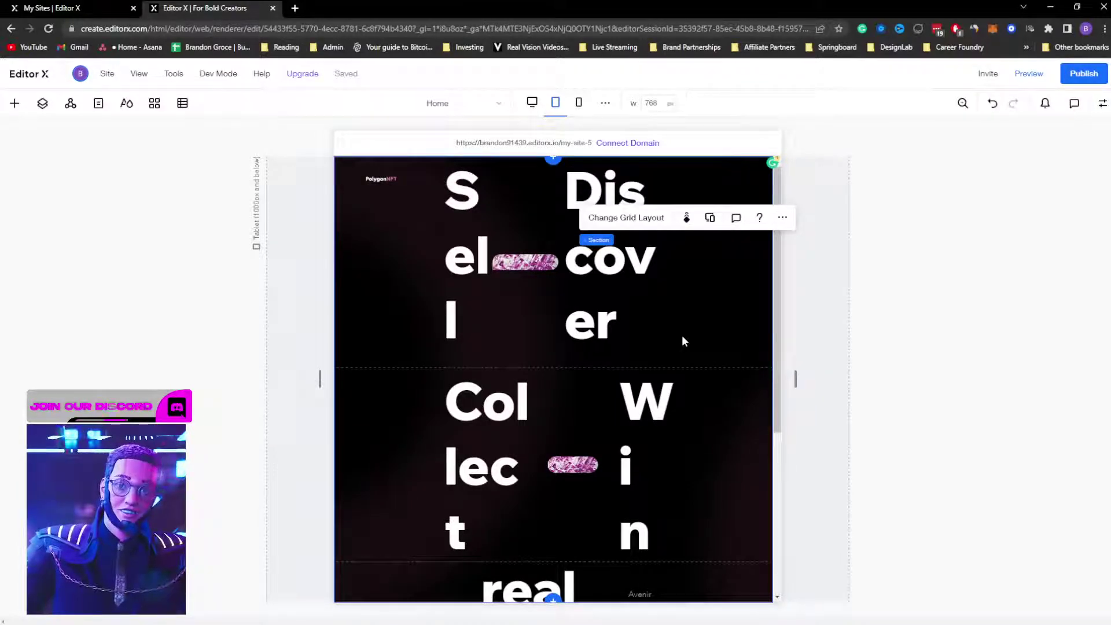
click(530, 105)
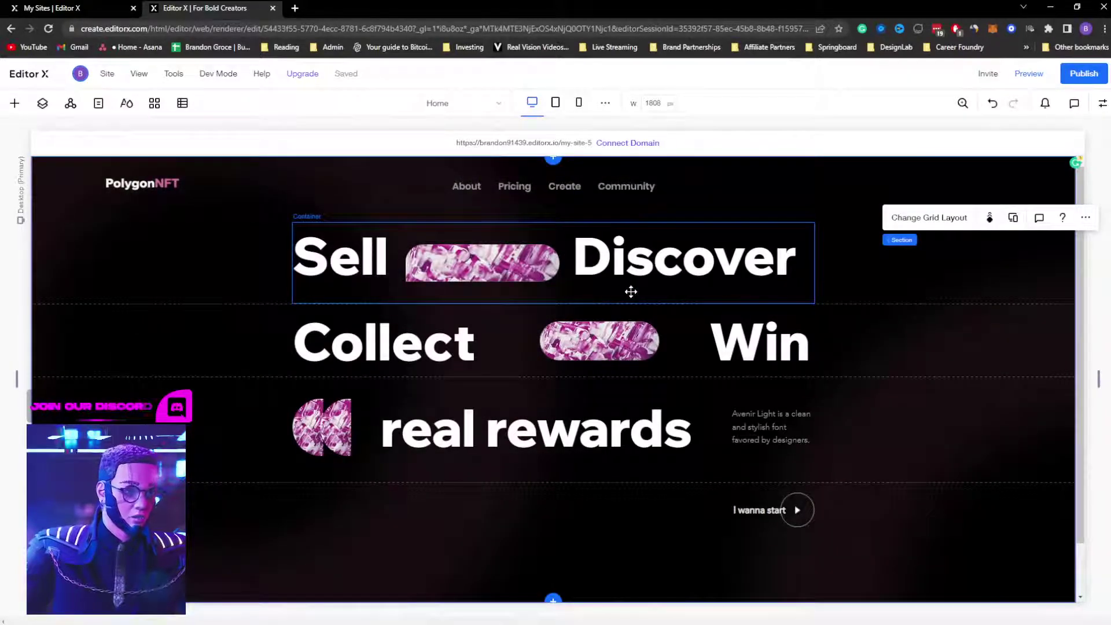
click(630, 290)
click(1102, 103)
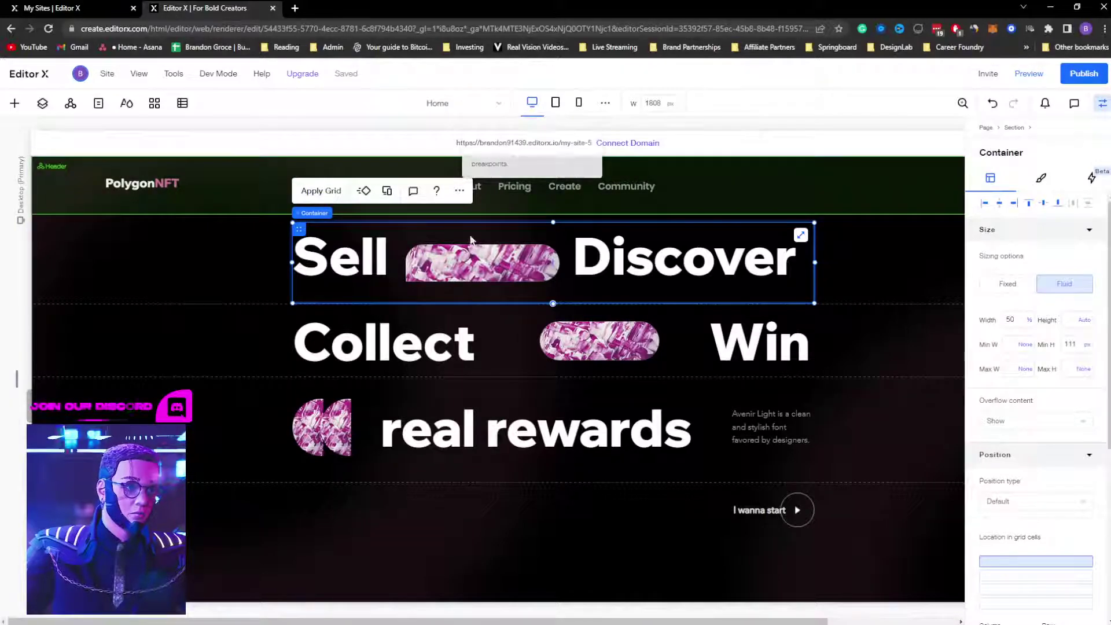
click(449, 267)
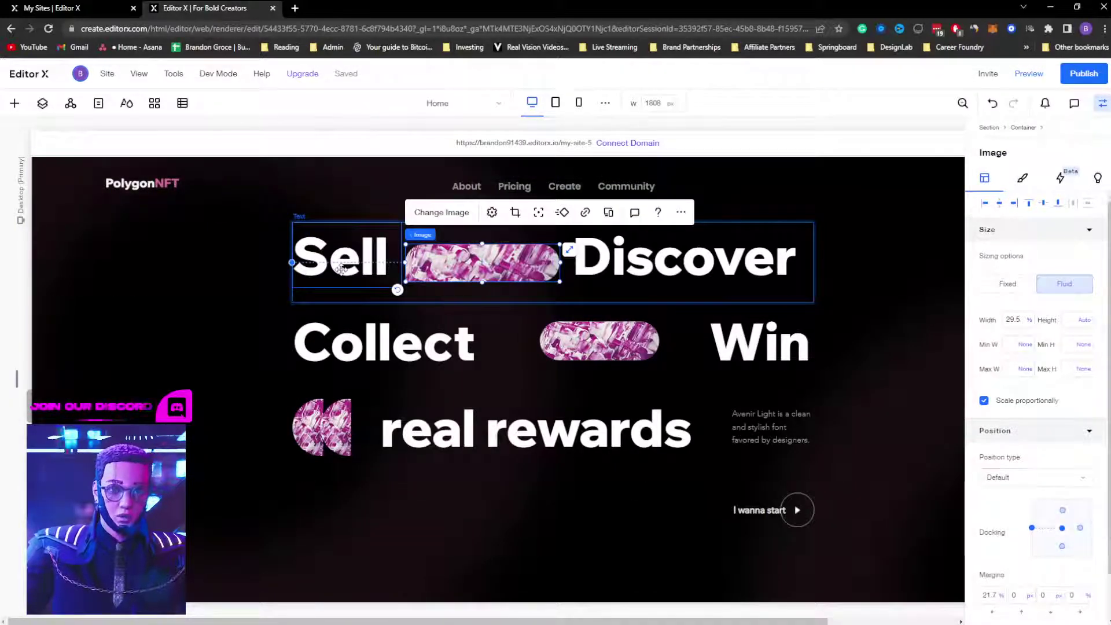
click(341, 269)
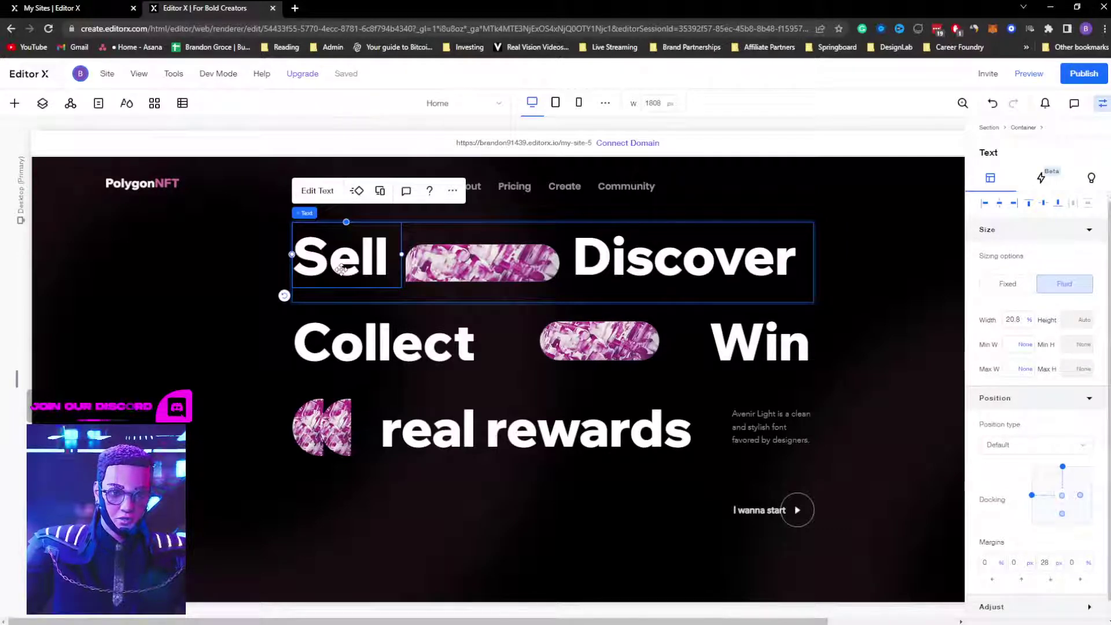
Step: Set the hero section's height to 2000 px on the tablet breakpoint
click(556, 103)
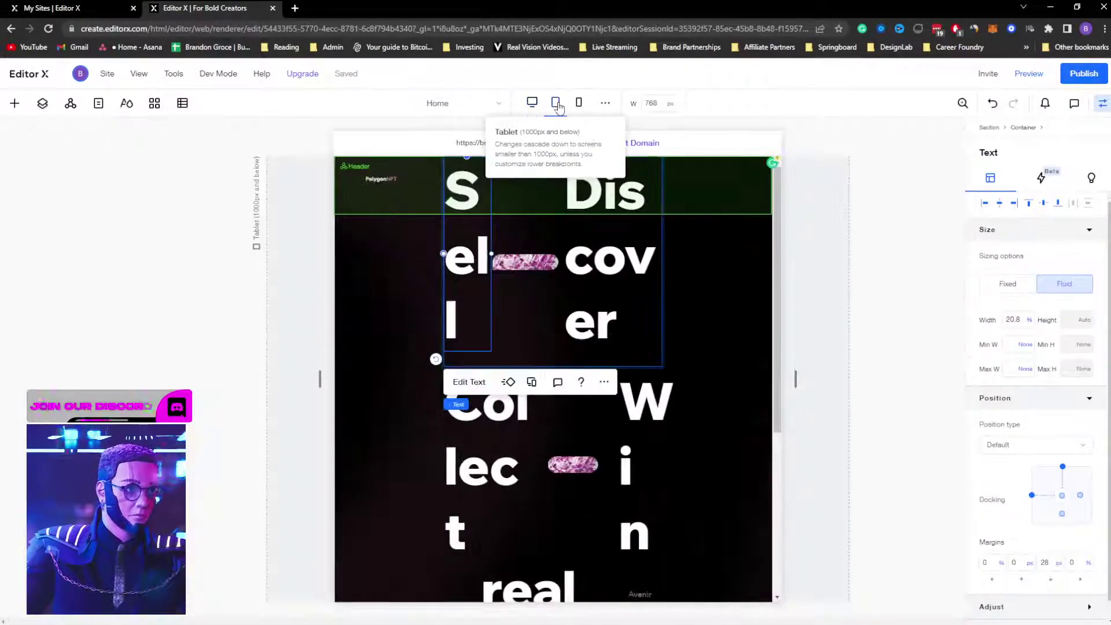
scroll(634, 318, down, 5)
scroll(637, 319, up, 5)
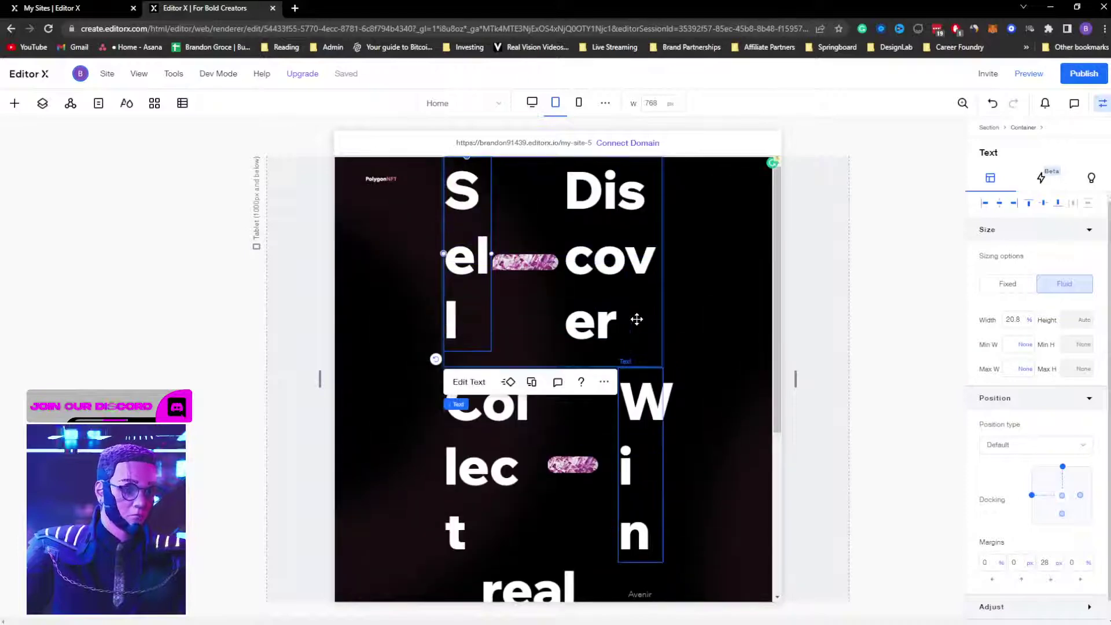
click(375, 285)
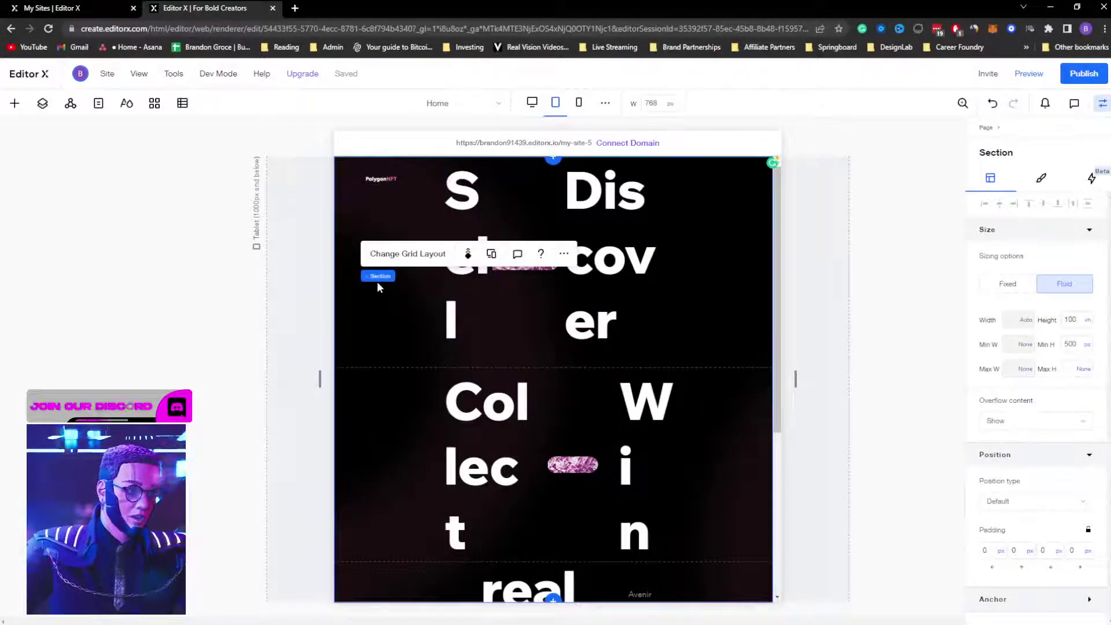
click(393, 257)
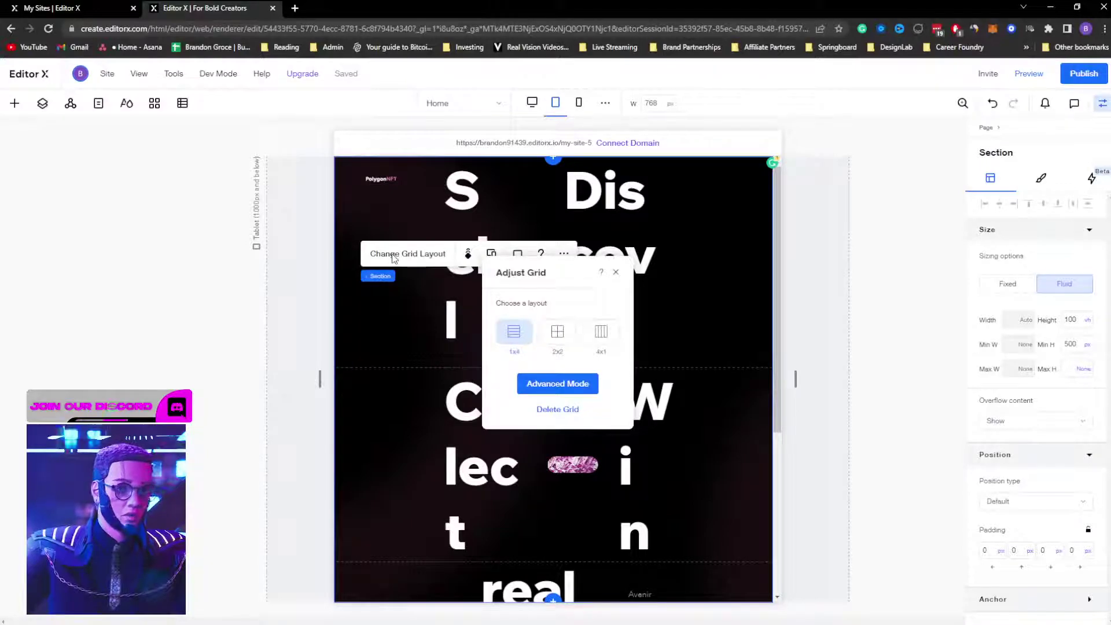
click(727, 268)
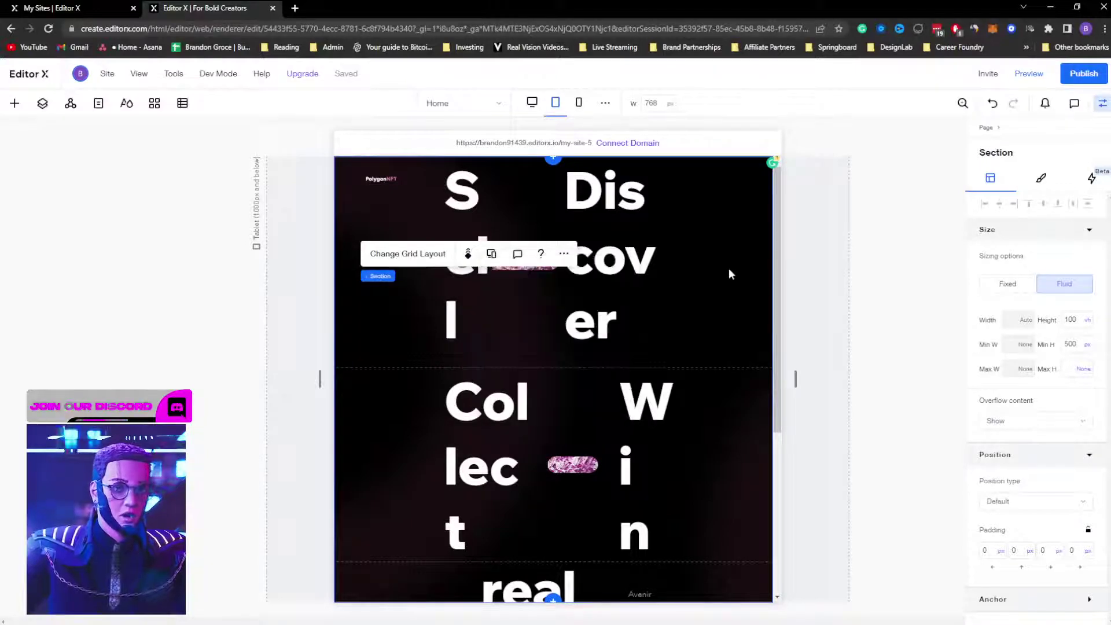
click(1069, 320)
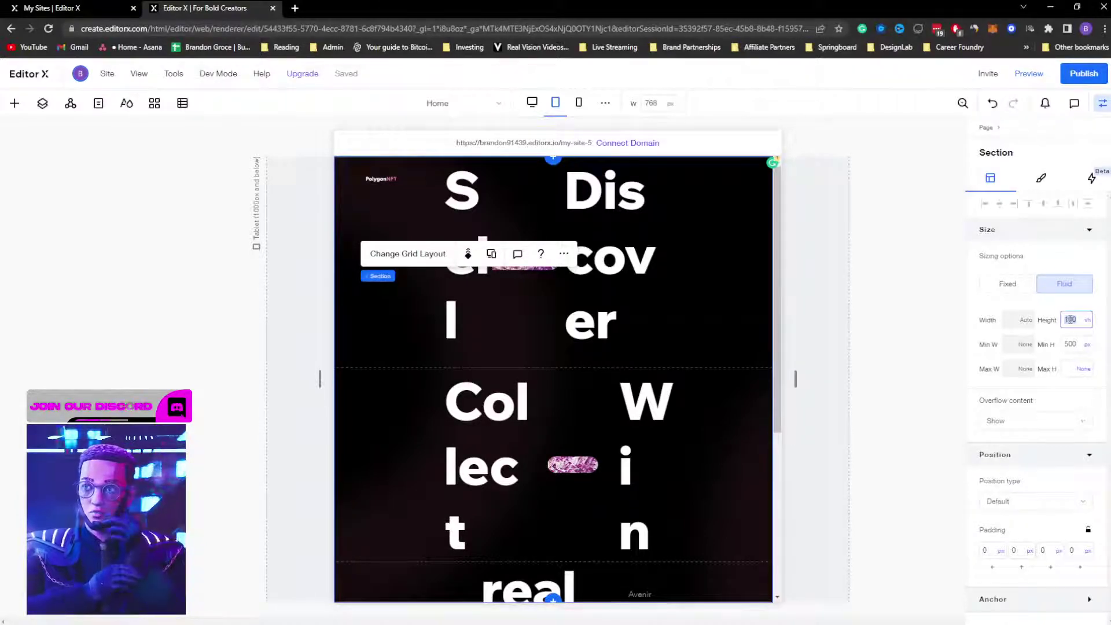
text(2000)
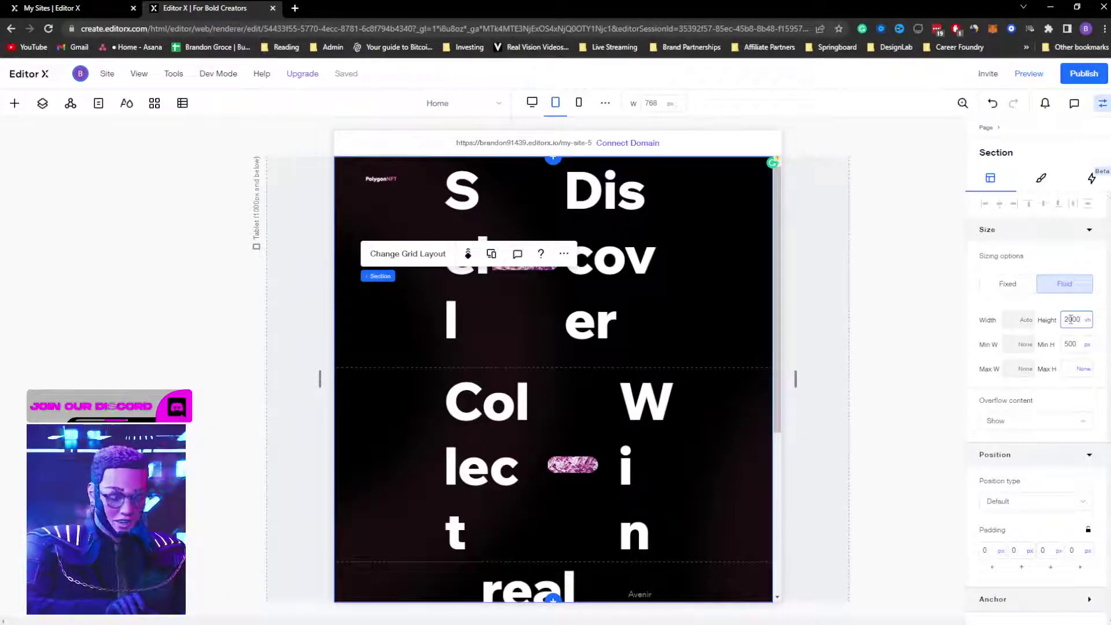
text( px)
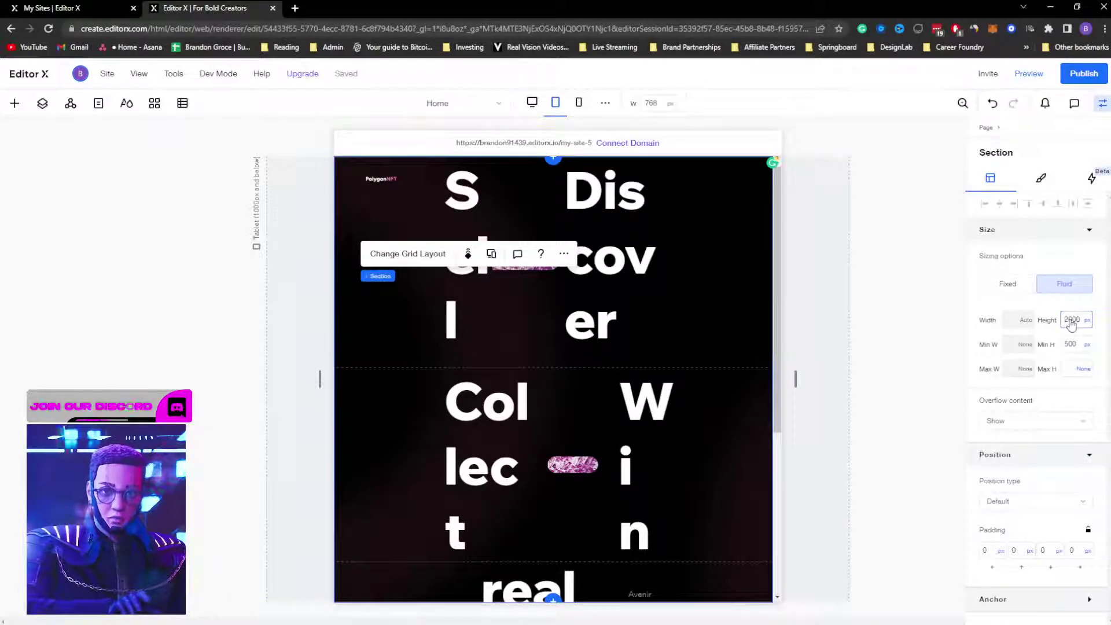
key(Return)
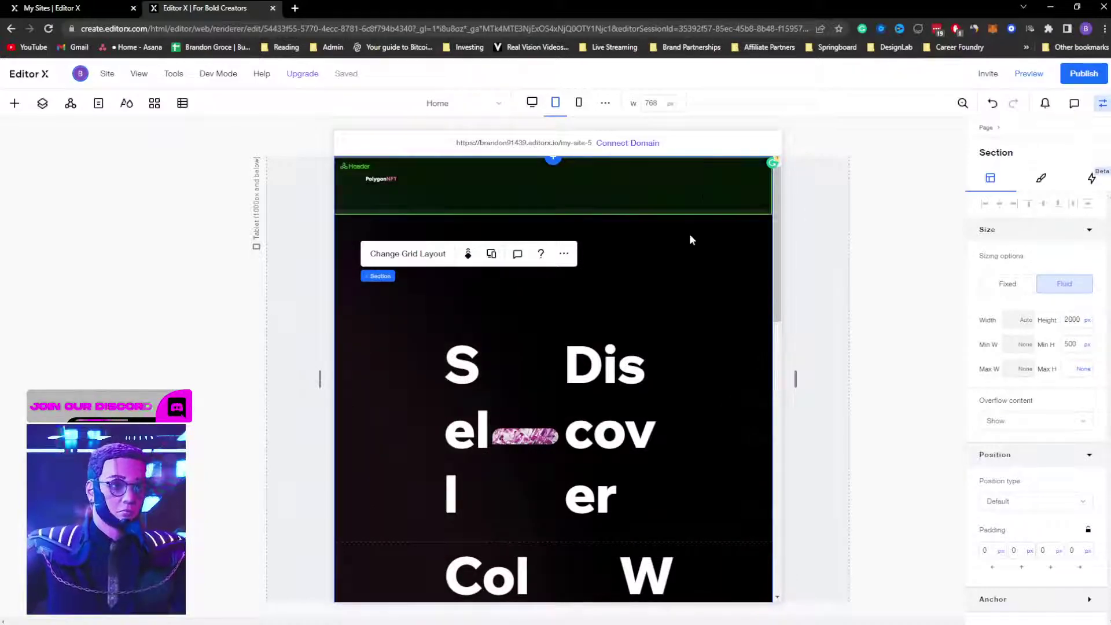
Step: Enlarge the PolygonNFT logo to about 16.1% width in the tablet header and center it vertically
click(602, 177)
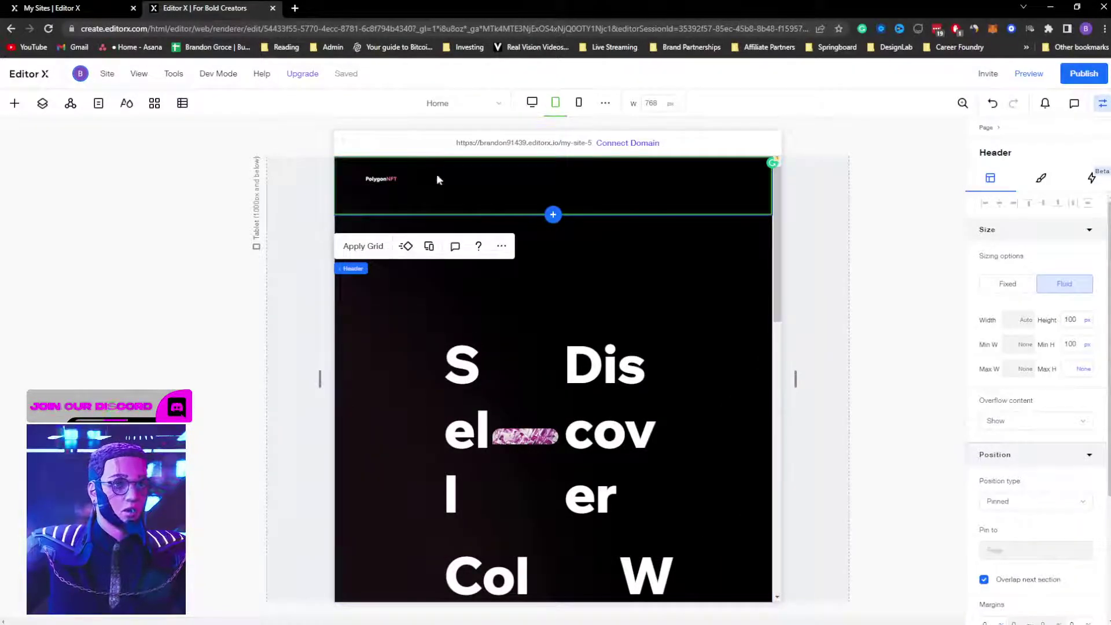
click(385, 182)
drag(398, 184, 434, 196)
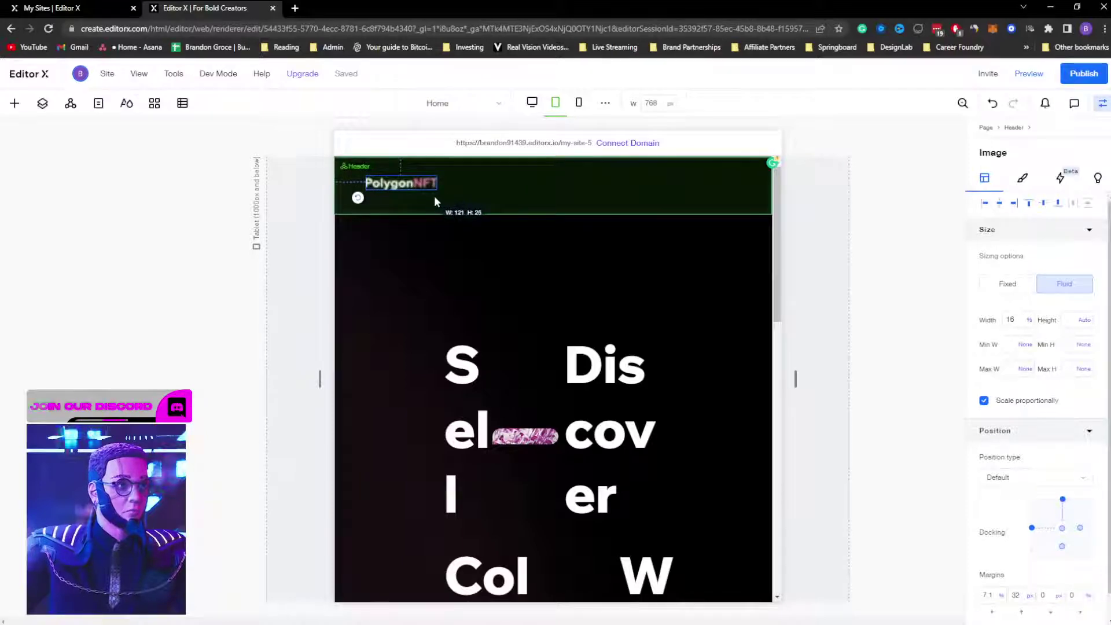
click(1045, 203)
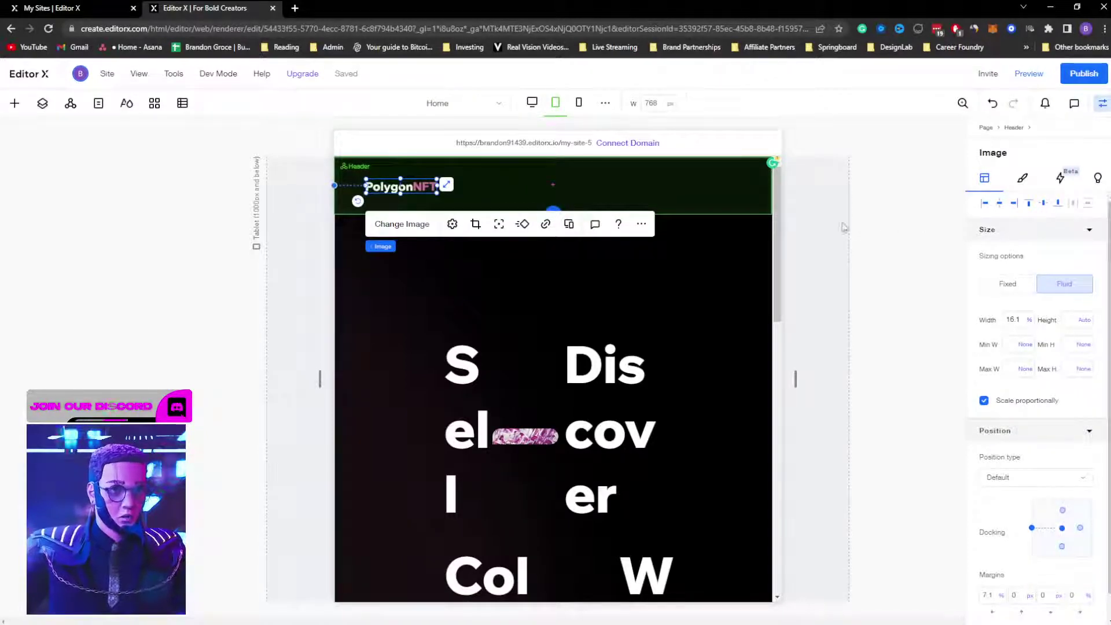
Step: Set the fill colour of the hamburger menu icon in the tablet header to white
click(667, 196)
click(740, 185)
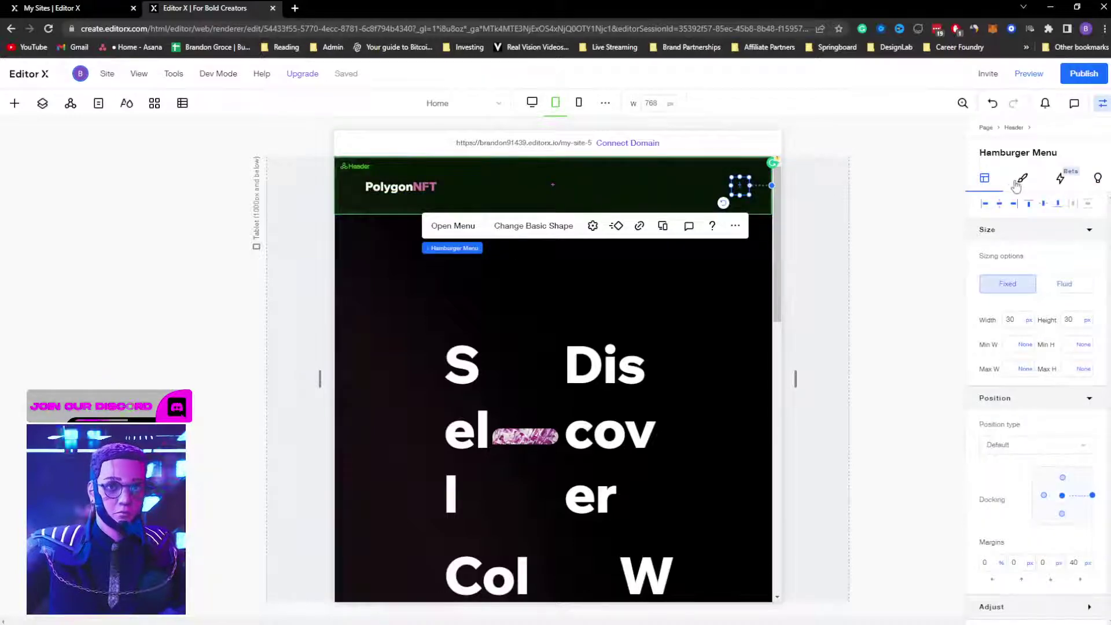
click(1021, 179)
click(987, 251)
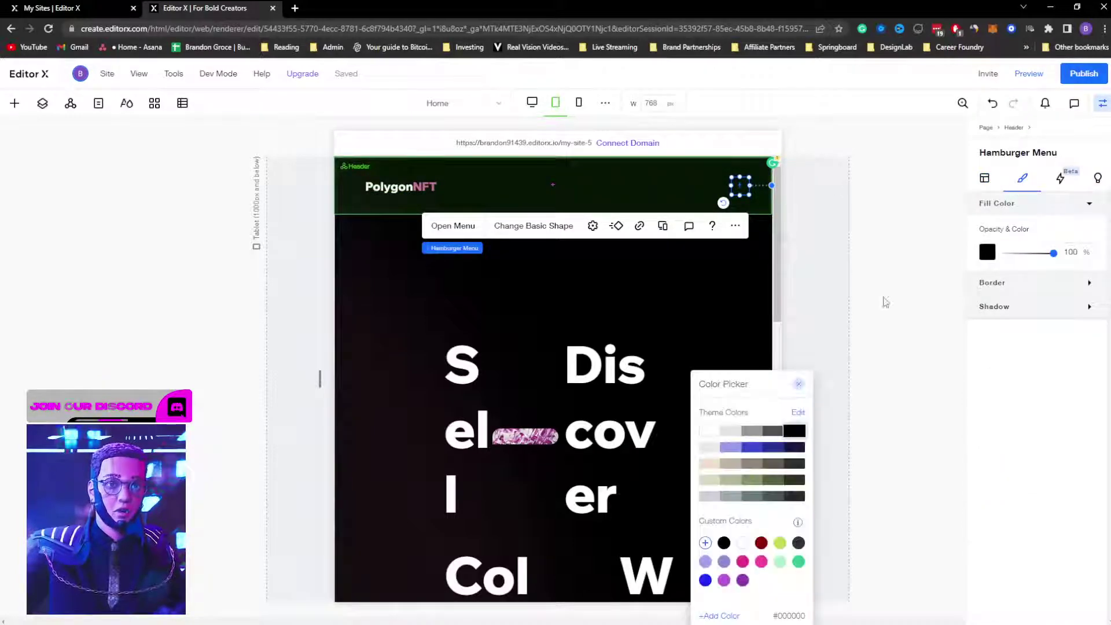
click(709, 441)
click(906, 303)
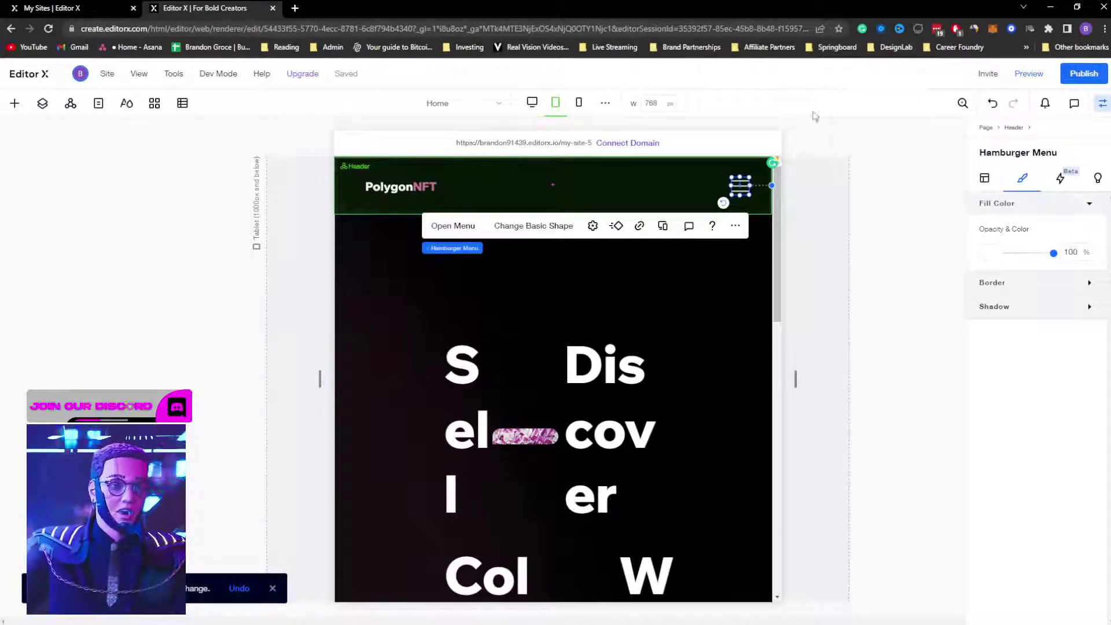
Step: Set the width of the "Sell Discover" container to 100% on the tablet breakpoint
click(522, 346)
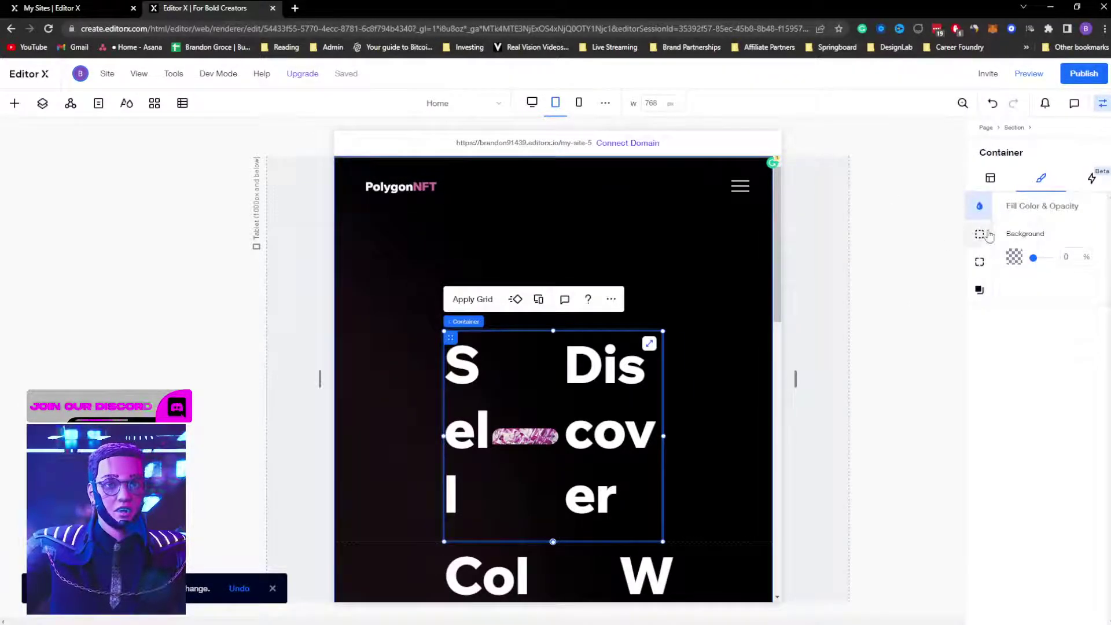
click(990, 178)
click(1015, 321)
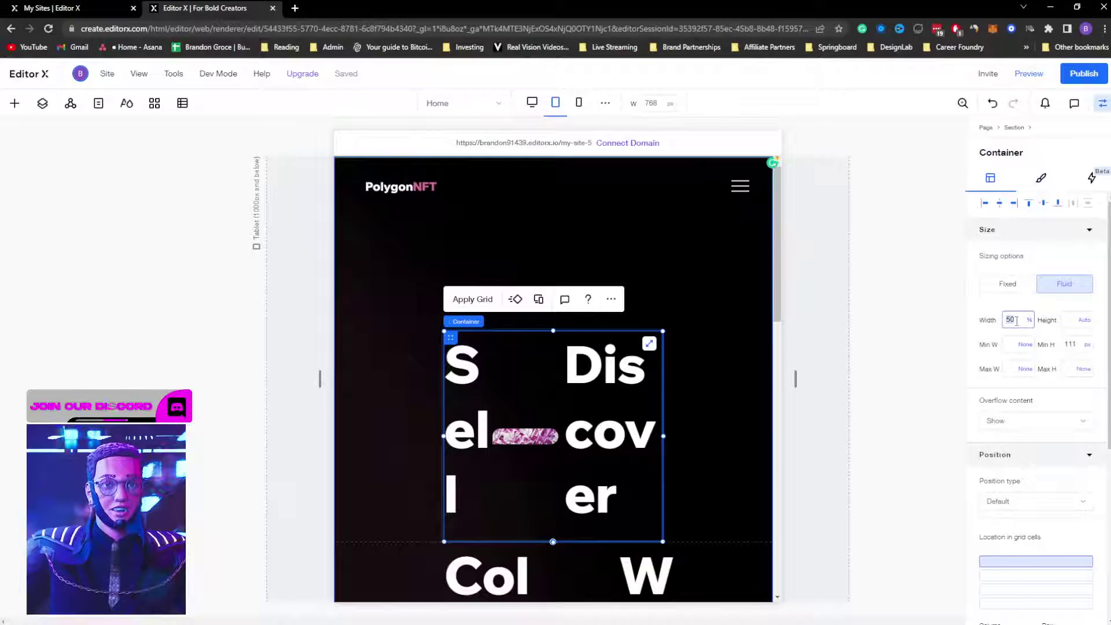
text(100)
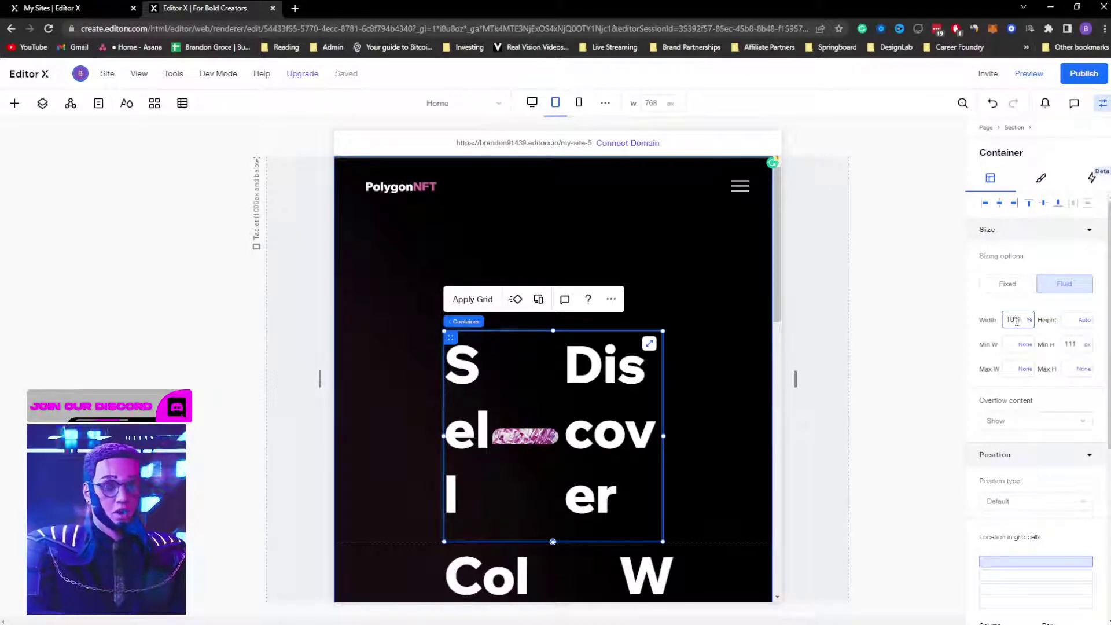
key(Return)
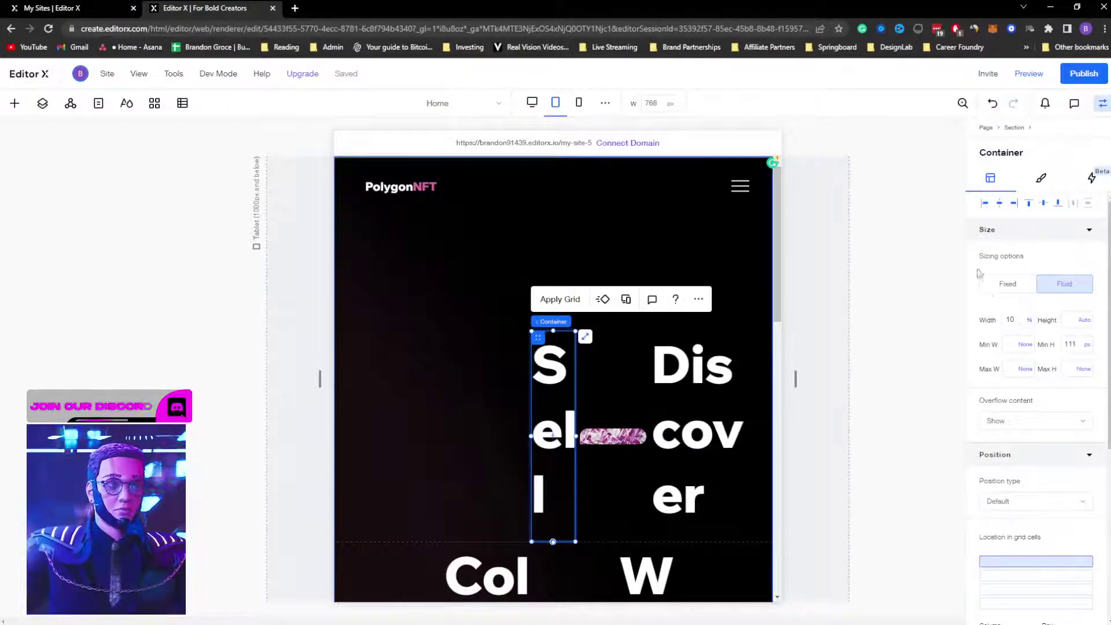
key(ctrl+z)
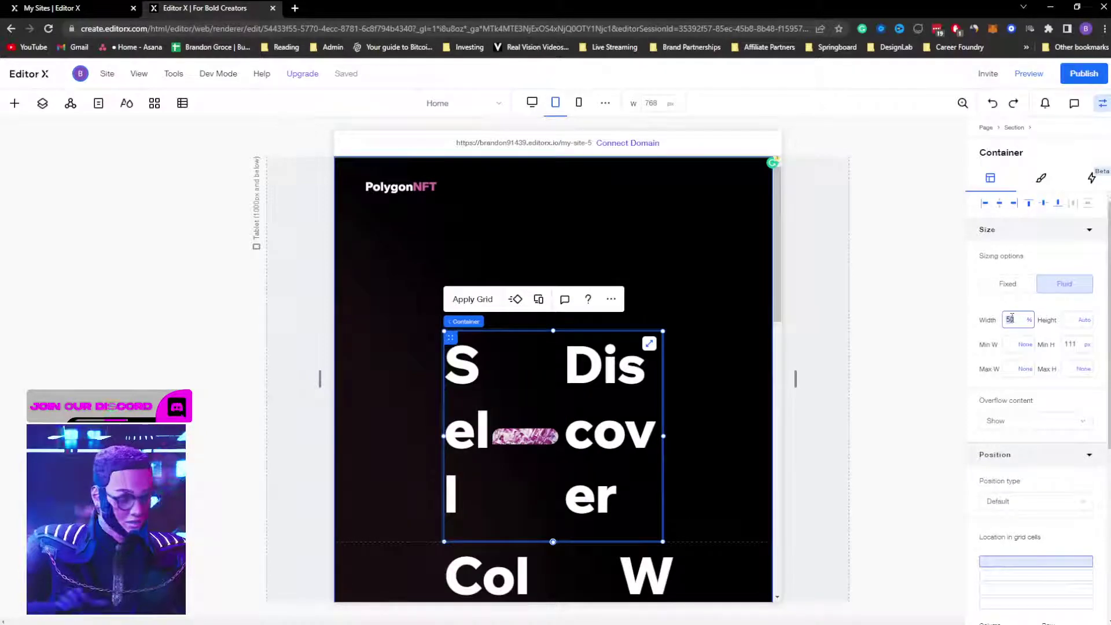
text(0)
key(Return)
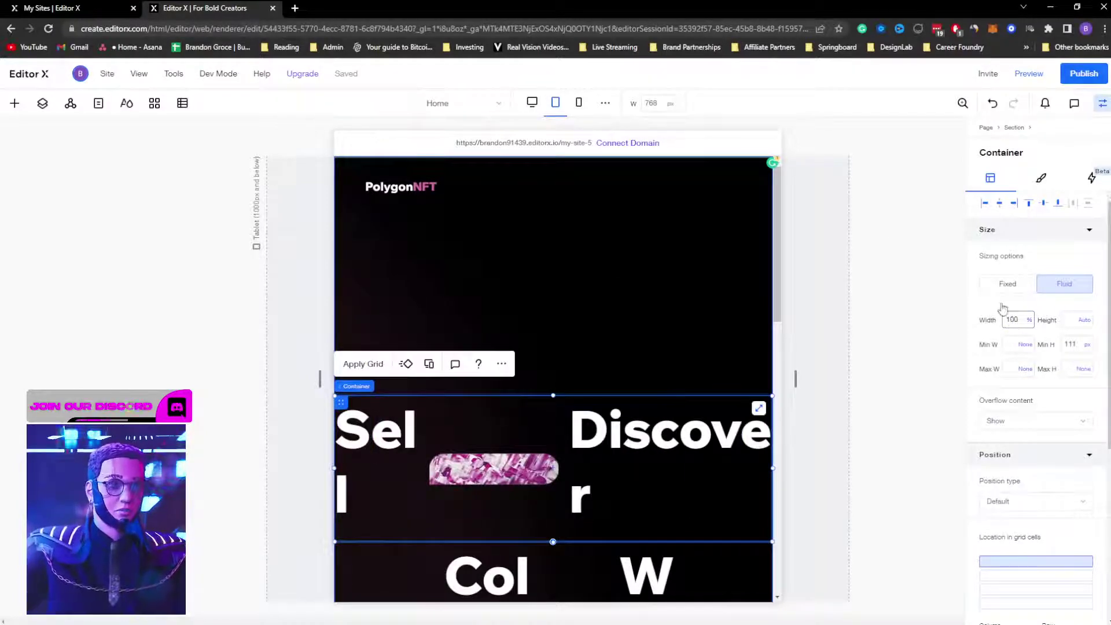
Step: Enable font size scaling for the desktop "Sell" heading with a minimum of 25 and a maximum of 88
click(590, 412)
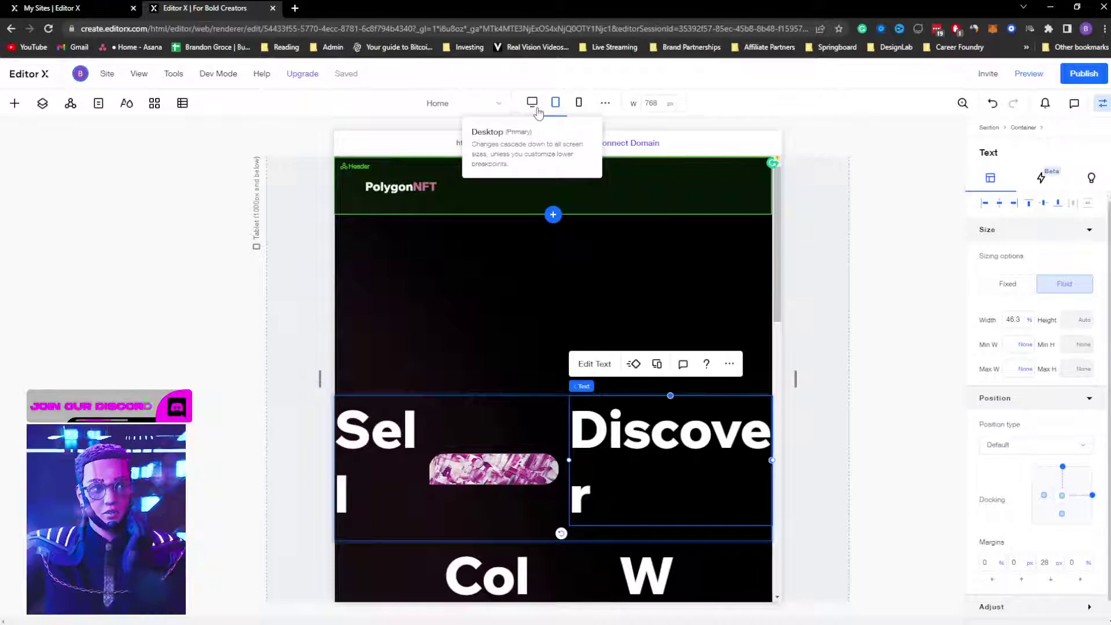
click(533, 104)
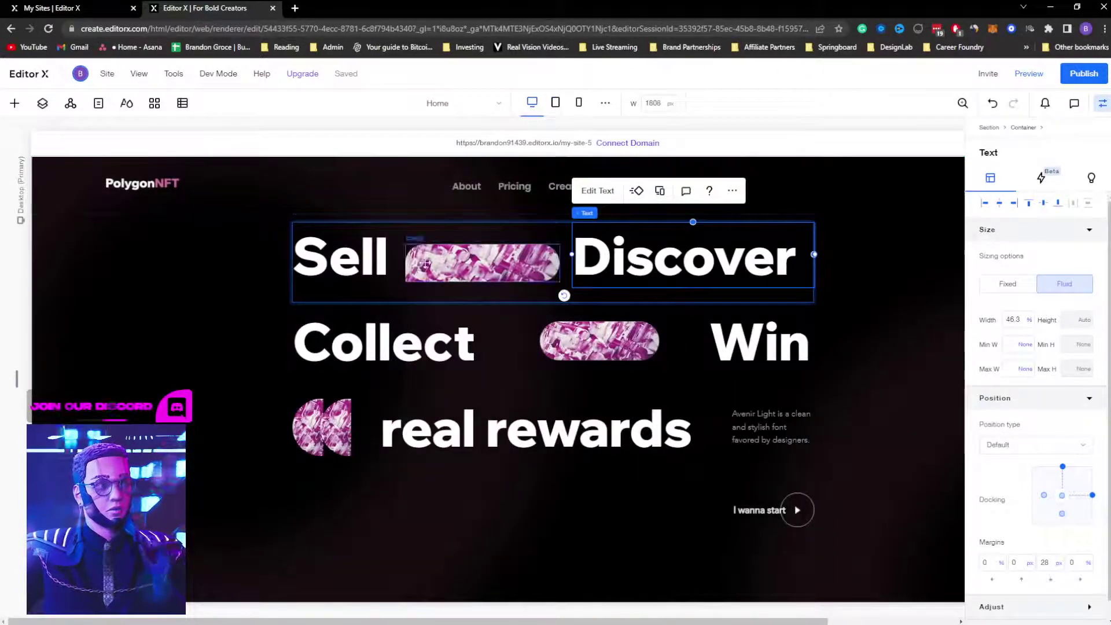
click(382, 266)
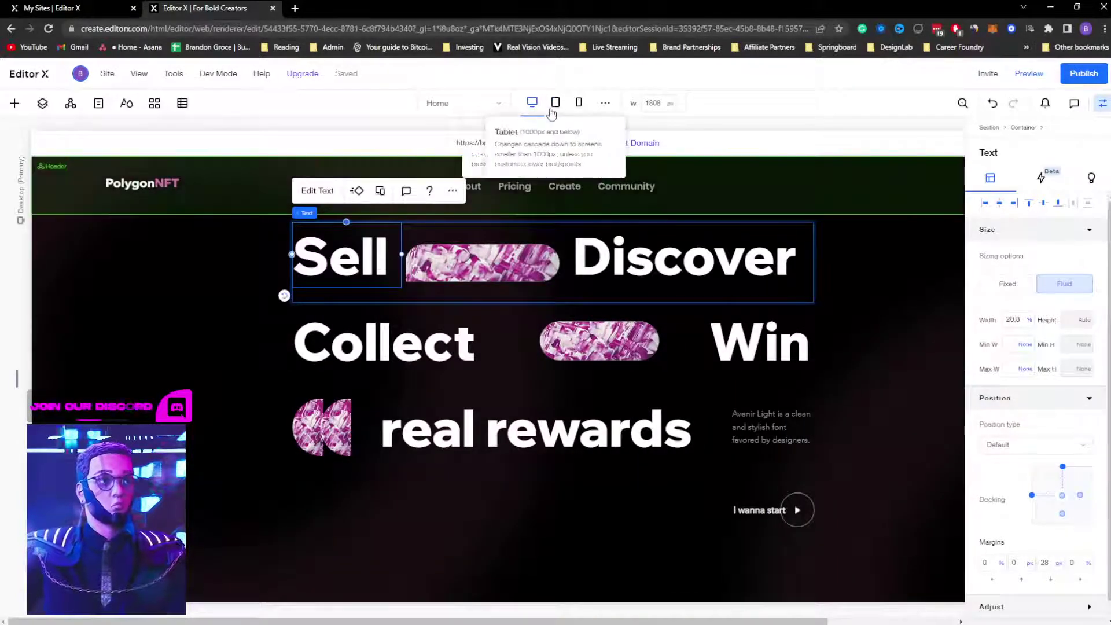
click(558, 110)
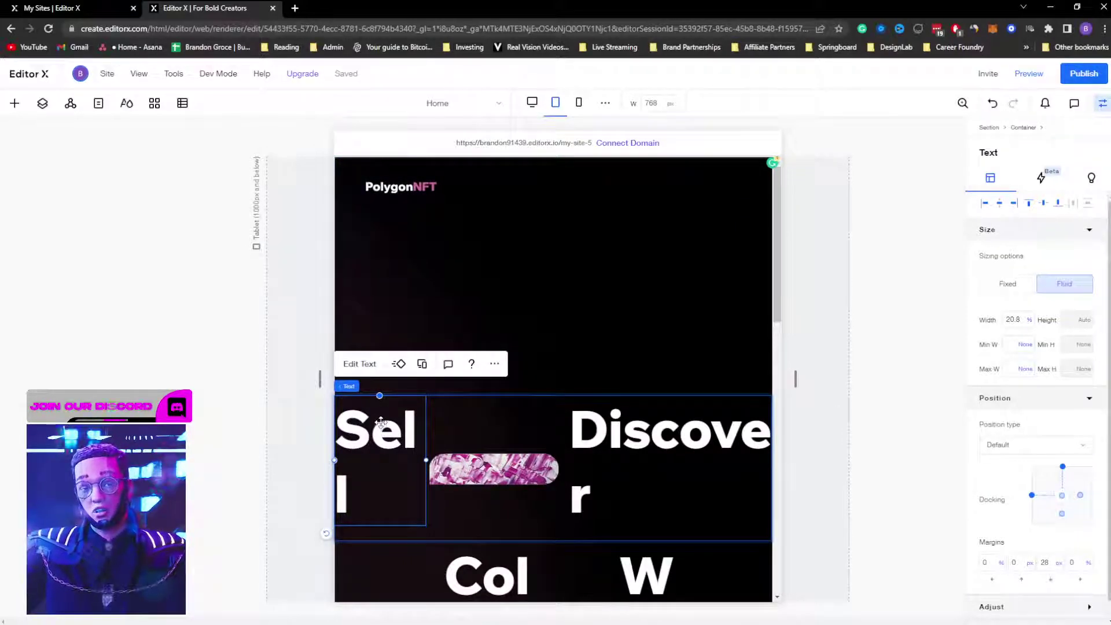
click(528, 108)
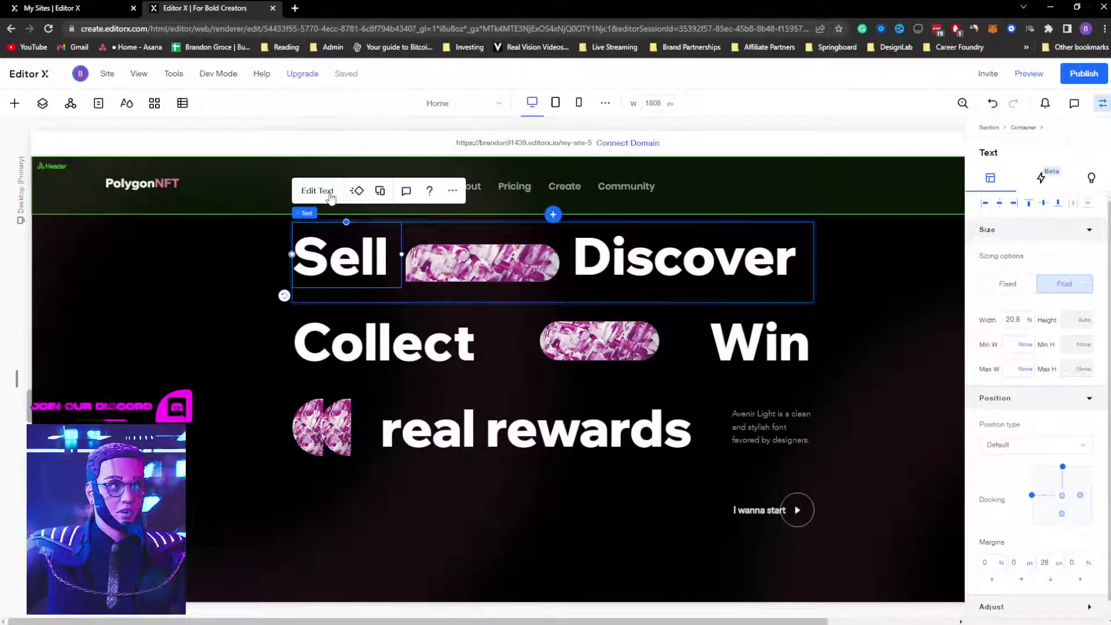
click(318, 192)
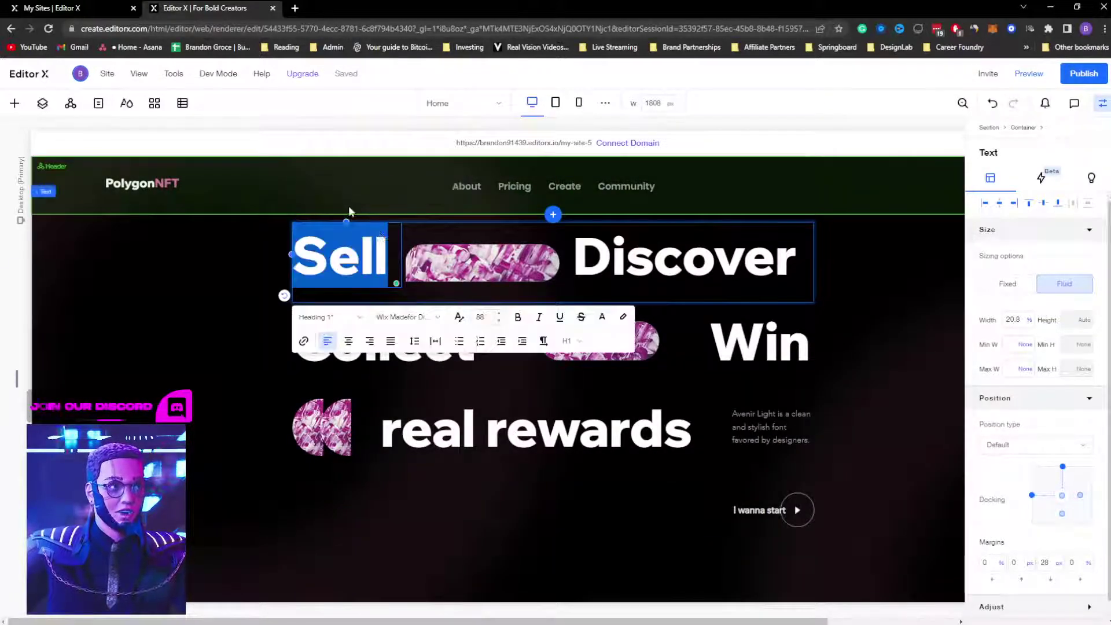
click(459, 318)
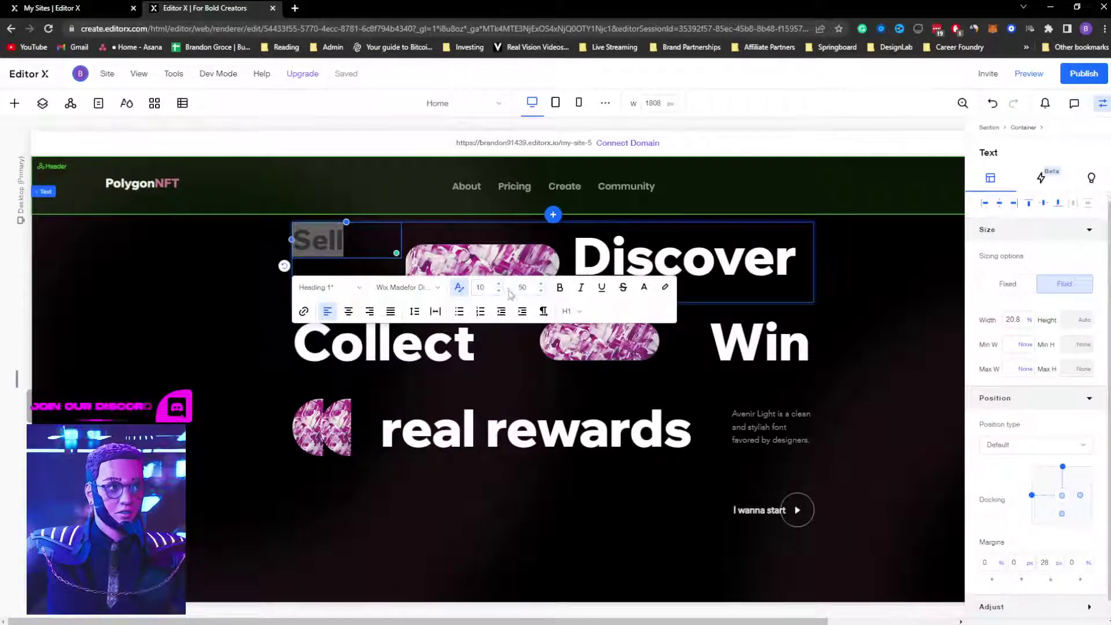
click(524, 290)
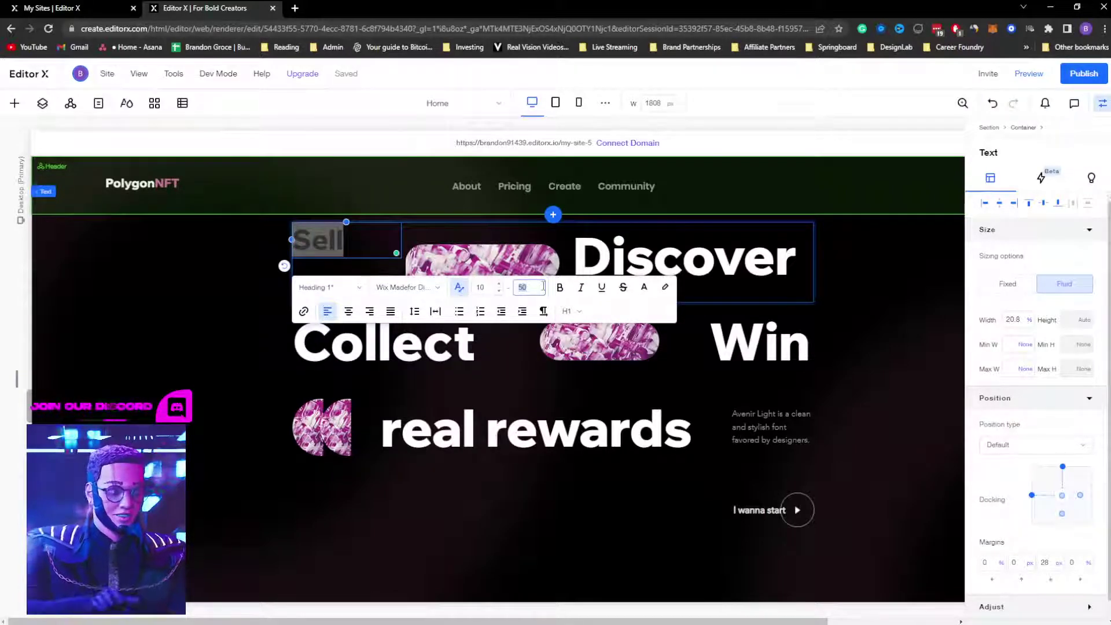
text(88)
key(Return)
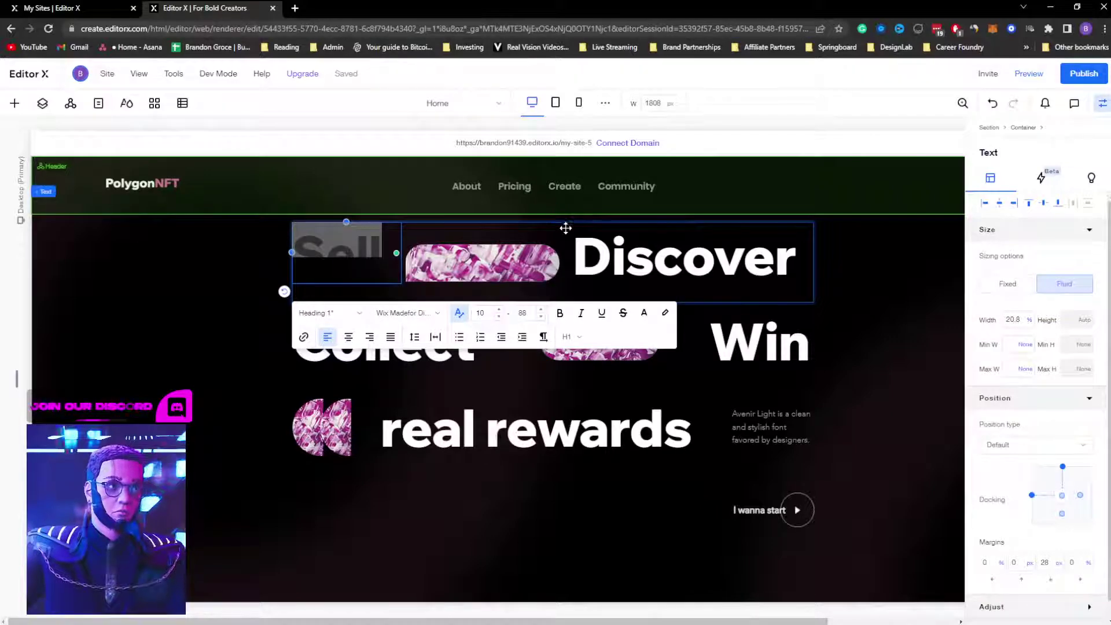
click(489, 314)
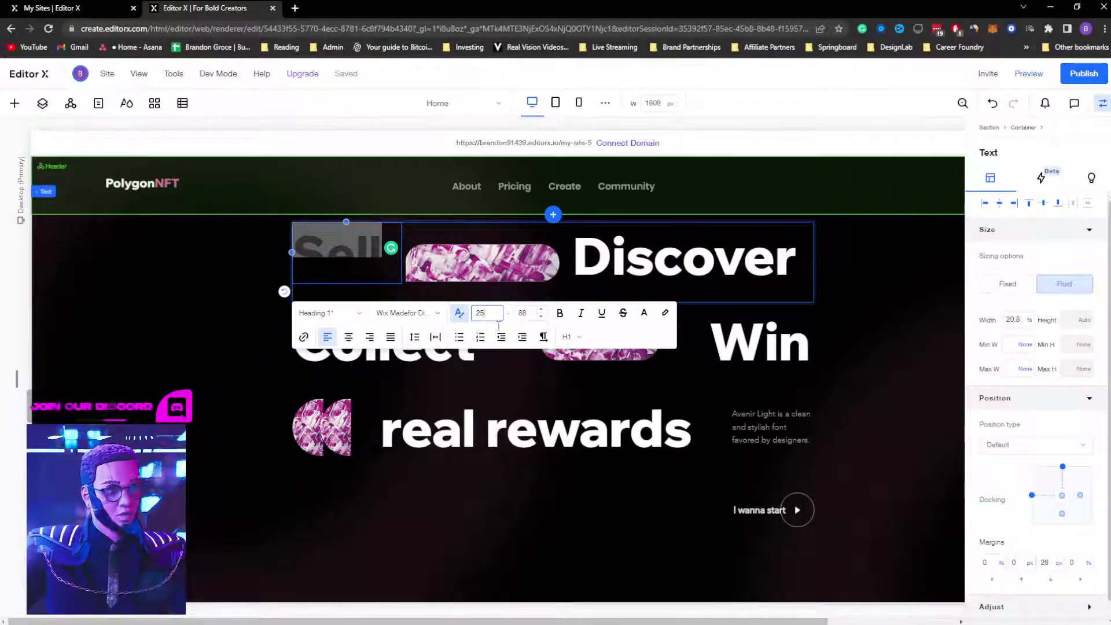
click(525, 378)
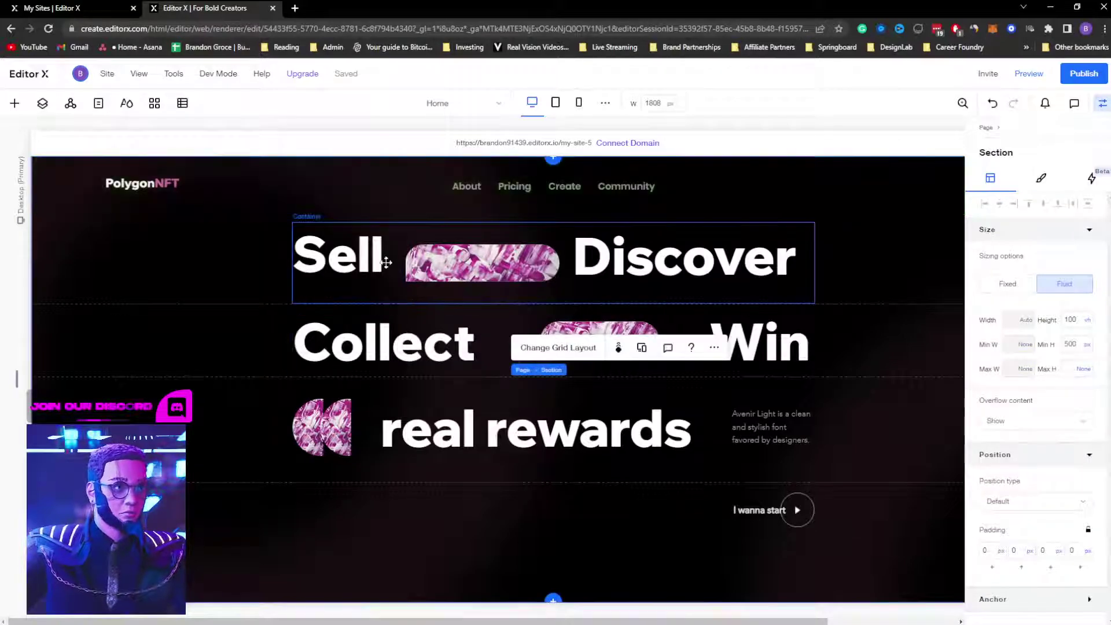
Step: Check the "Sell" heading on the tablet breakpoint and raise its minimum scaled font size to 35 on desktop
click(556, 103)
click(342, 412)
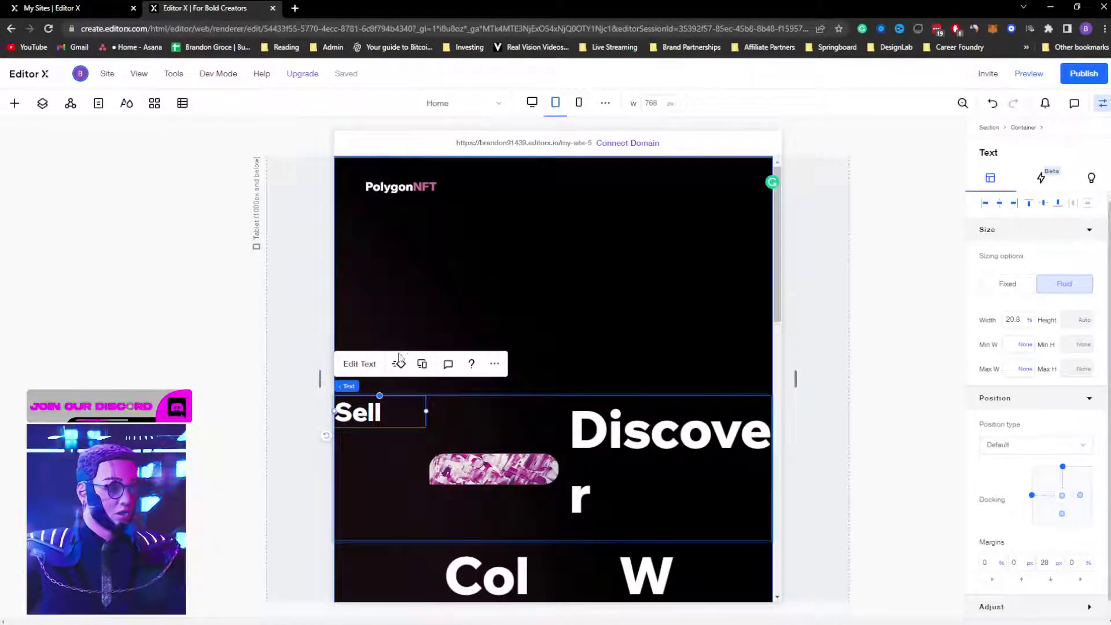
click(369, 371)
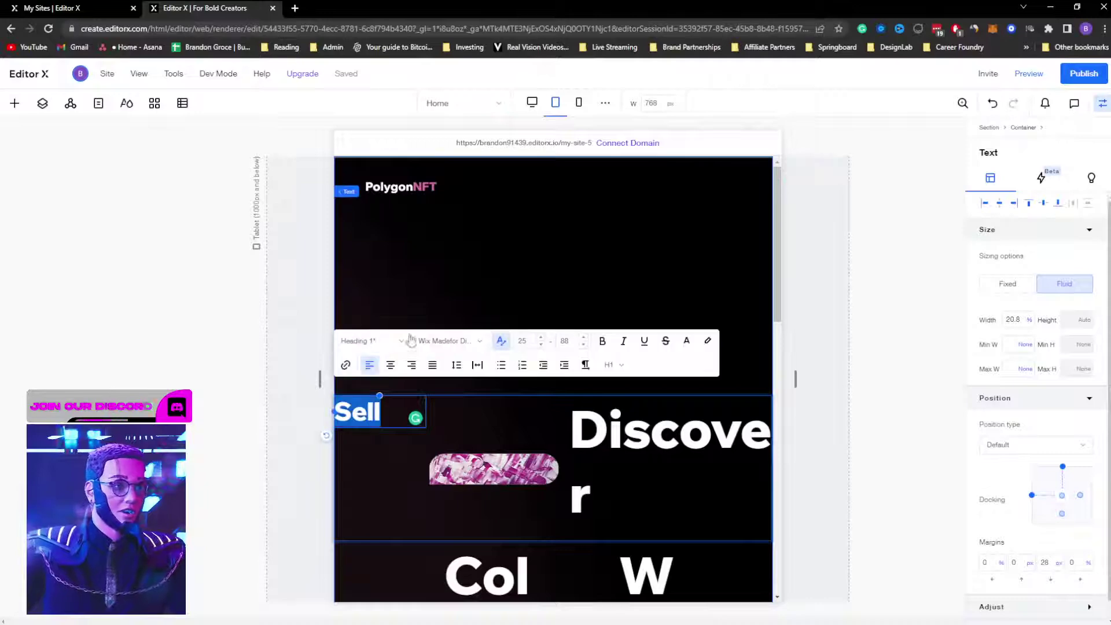
click(457, 279)
click(532, 104)
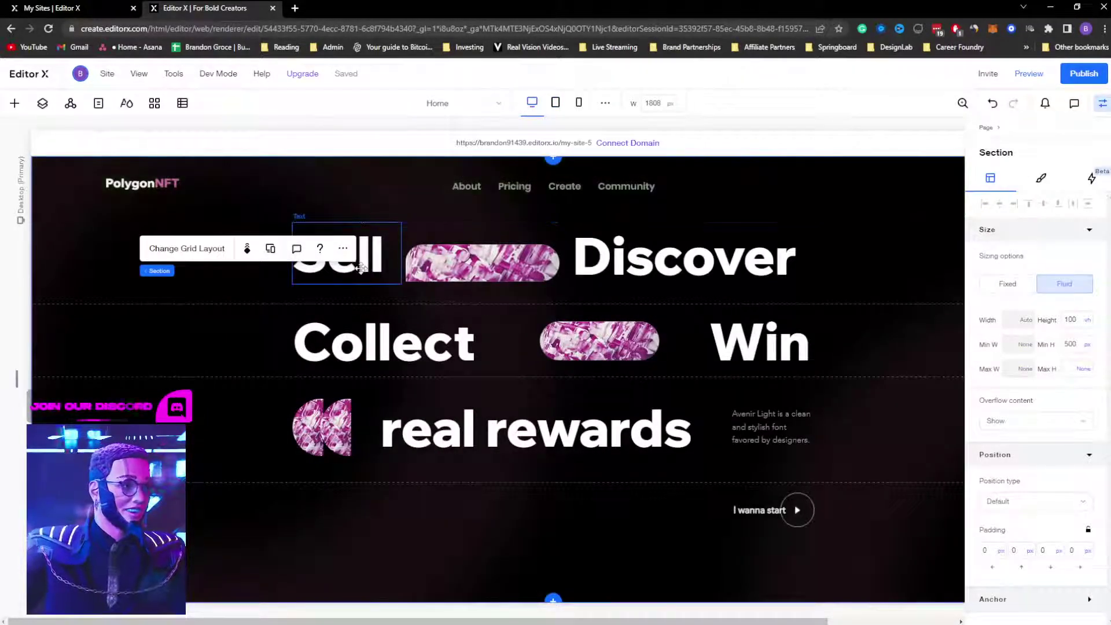
click(355, 263)
click(322, 194)
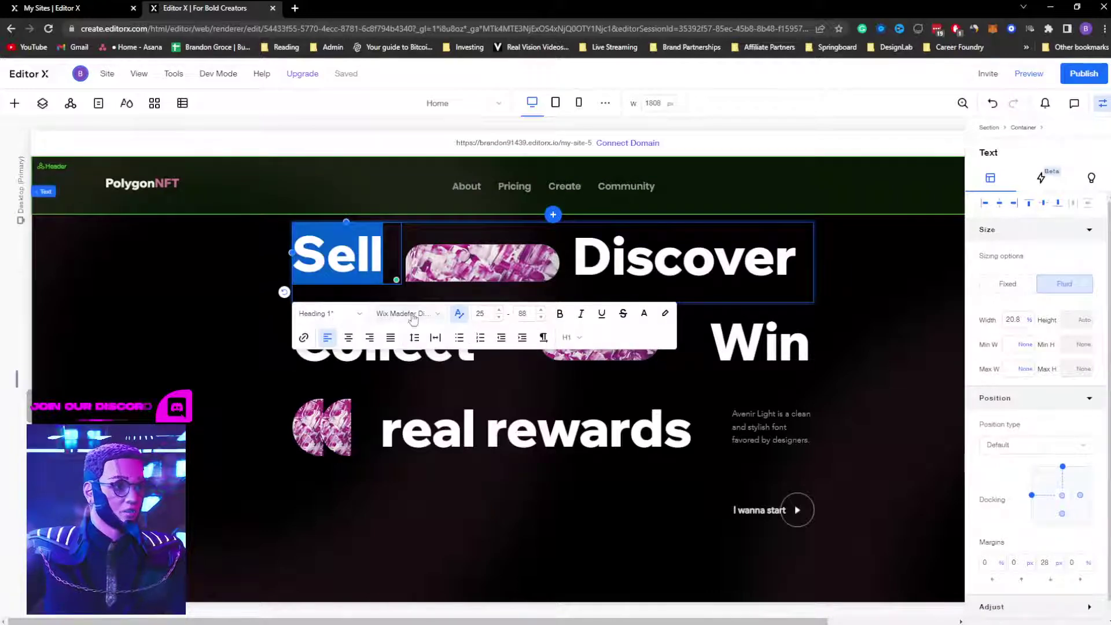
click(486, 315)
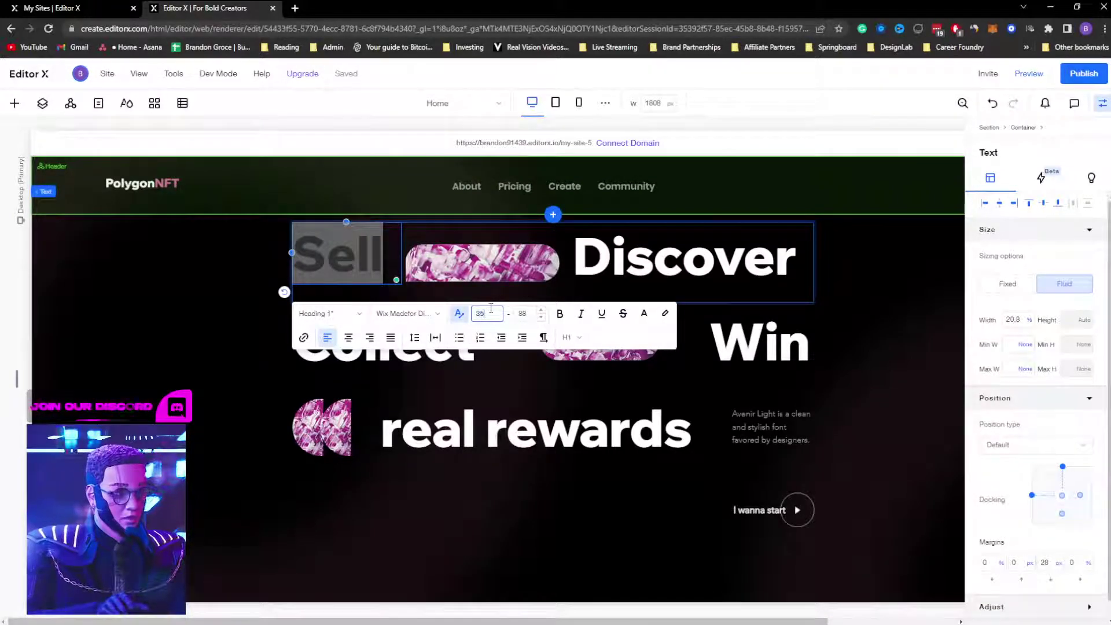
text(35)
key(Return)
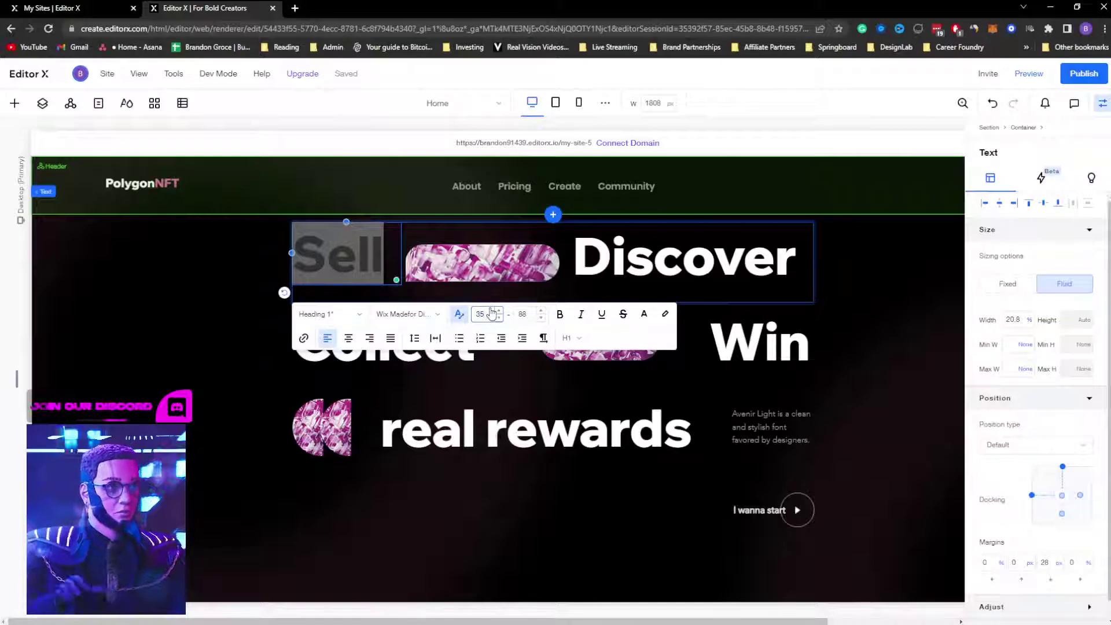
Step: Update the site theme's Heading 1 style from the "Sell" text and apply the change
click(359, 317)
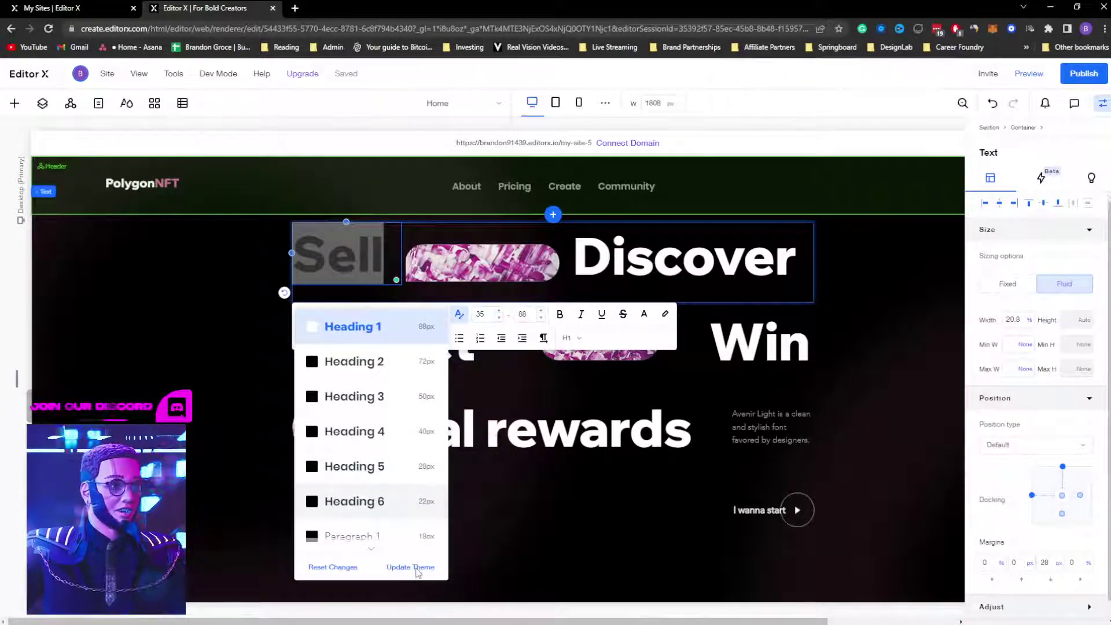
click(417, 570)
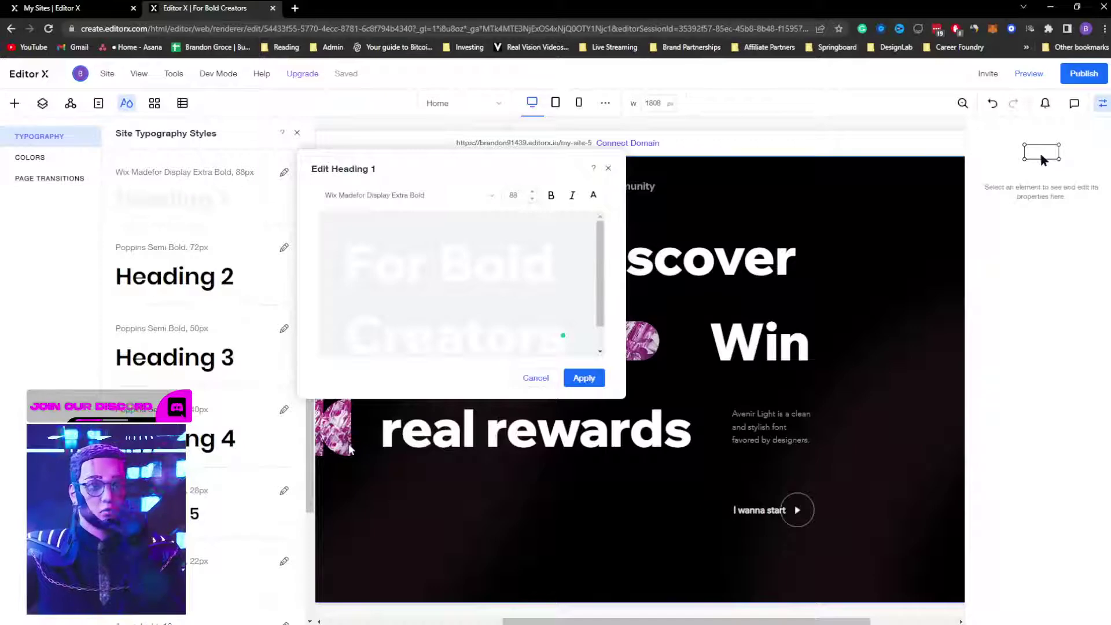
click(582, 378)
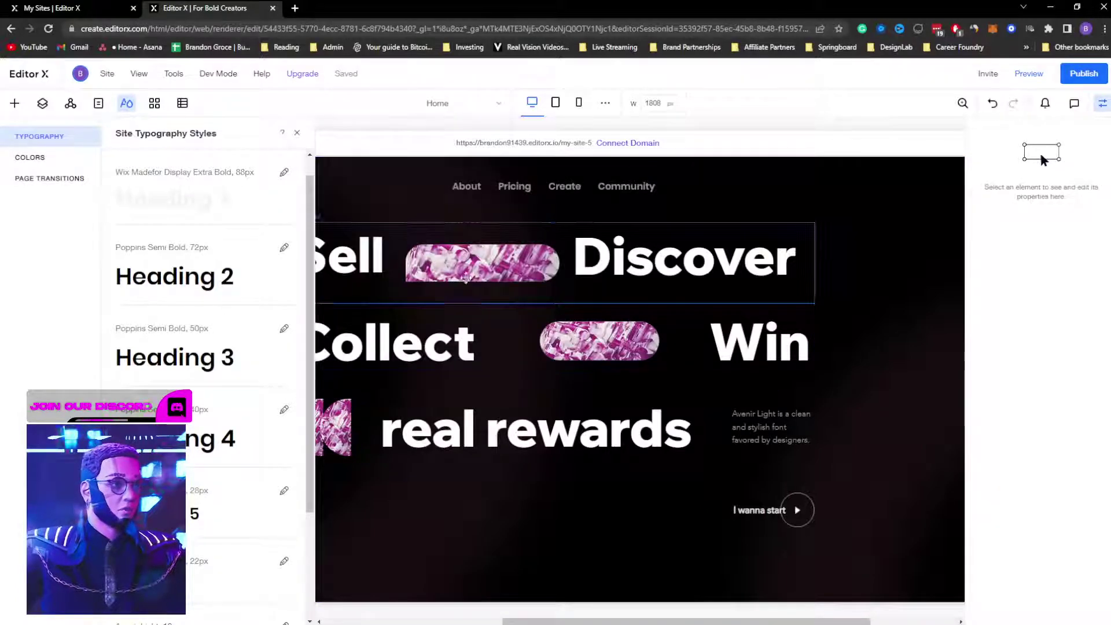
click(298, 134)
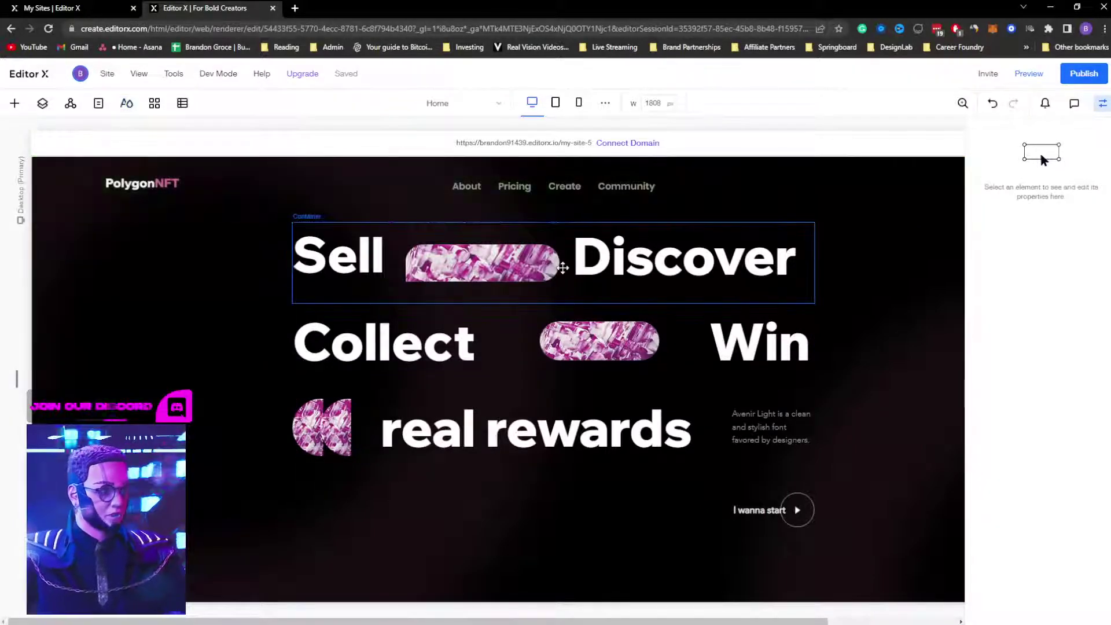
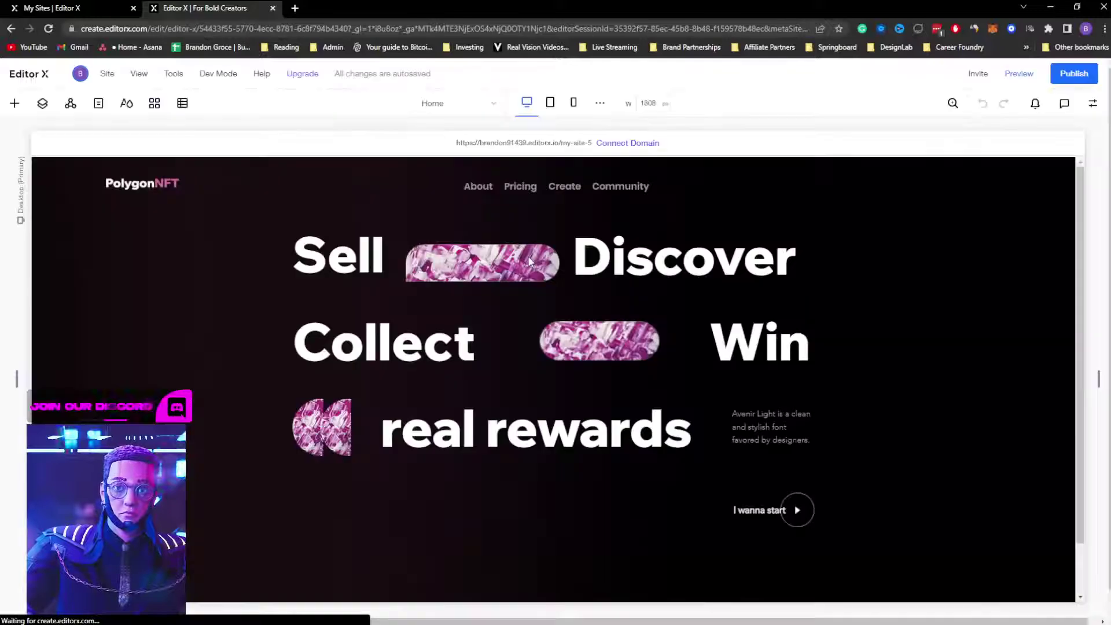
Step: Apply the Heading 2 theme style to the "Discover" text in the hero's first row
click(351, 266)
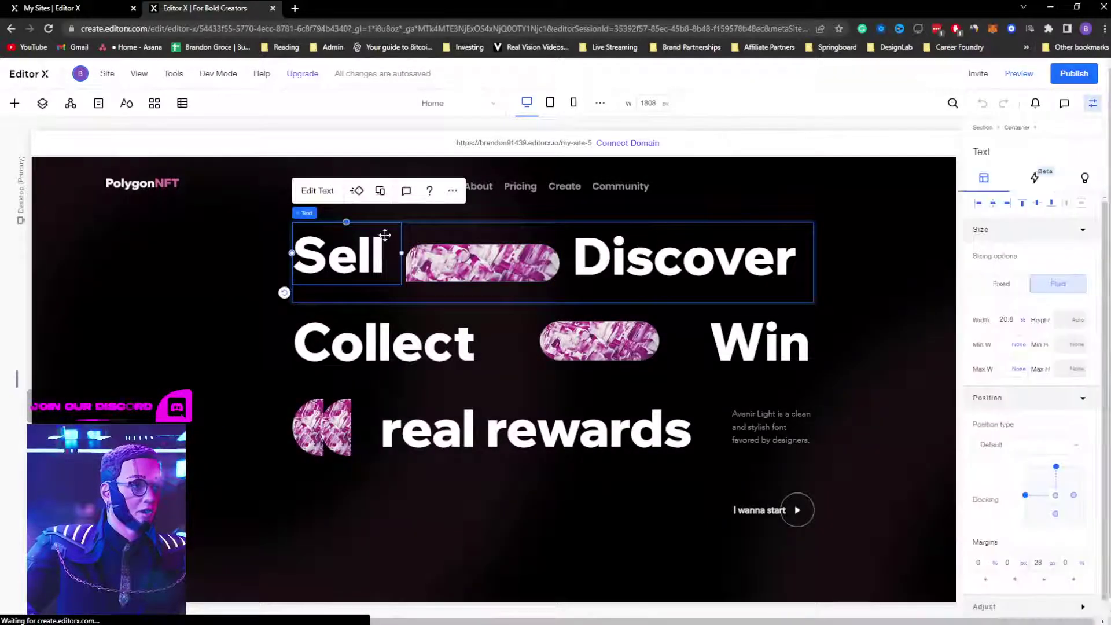
click(596, 243)
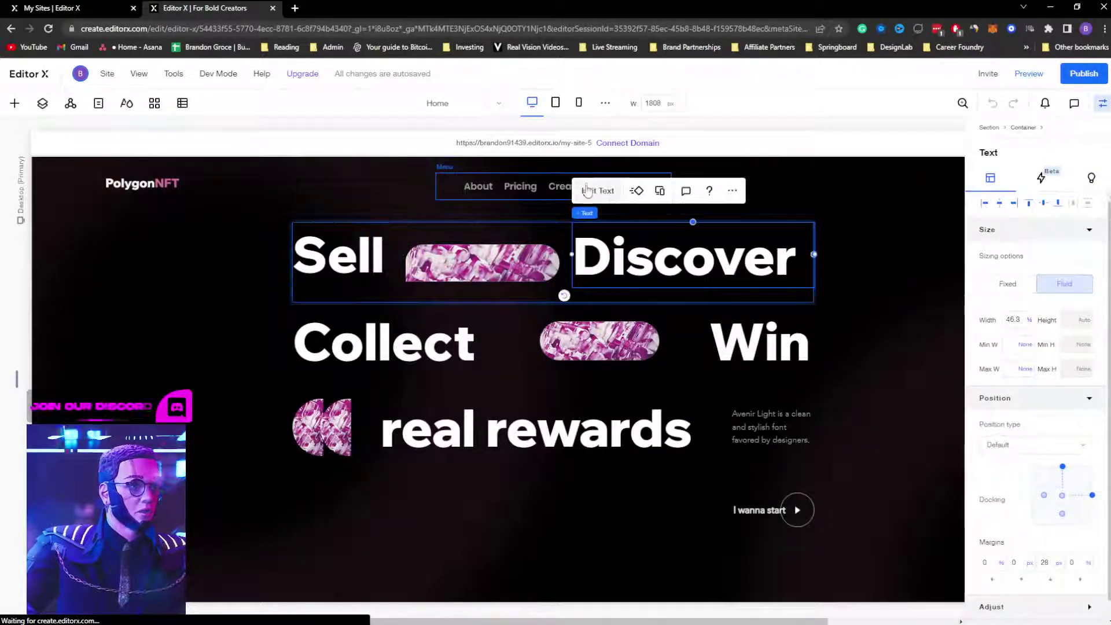
click(592, 193)
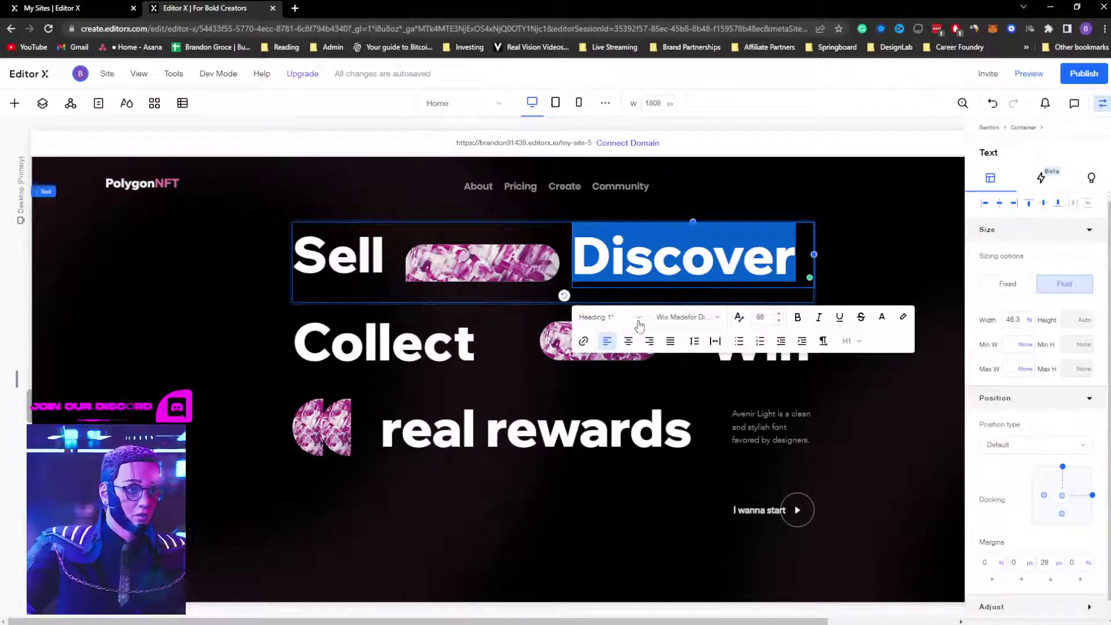
click(597, 318)
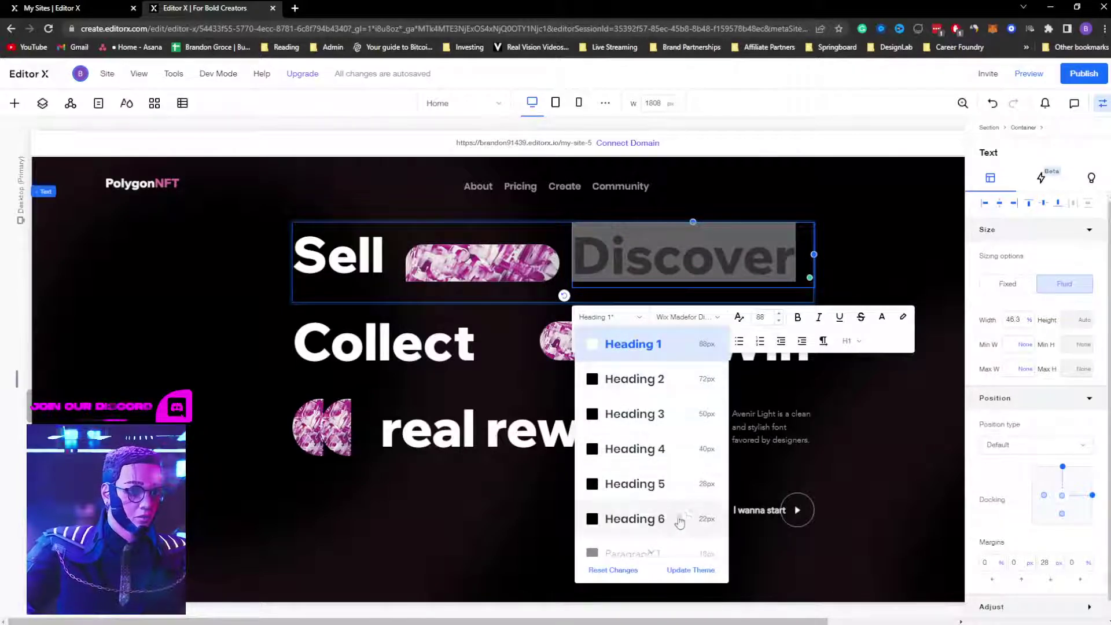
click(630, 389)
click(629, 317)
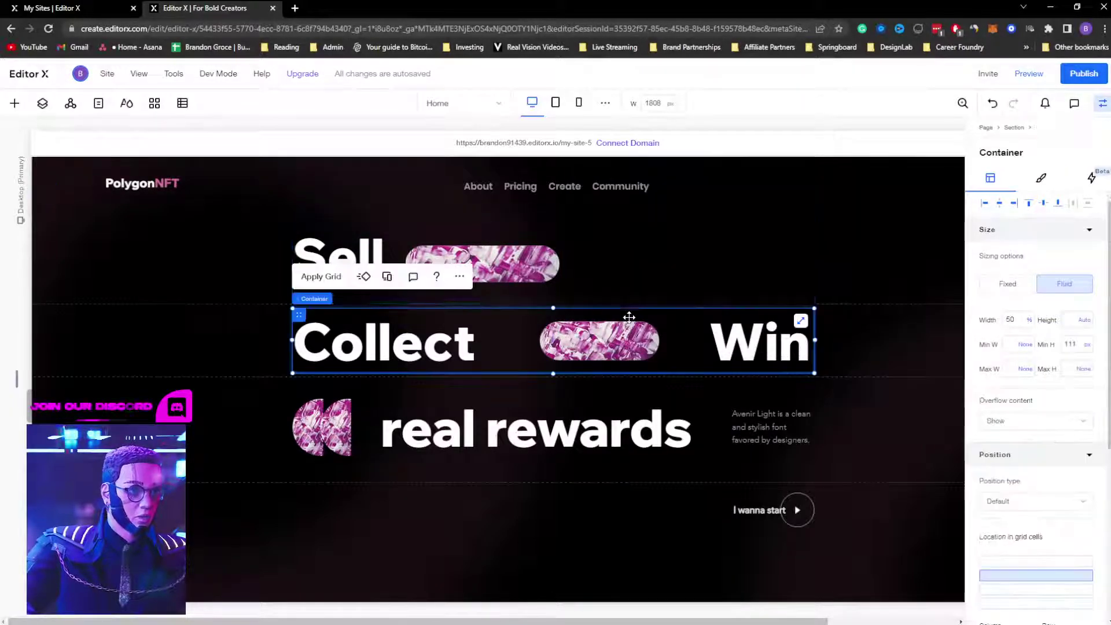
Step: Apply the Heading 1 theme style to the "Discover" text
click(657, 256)
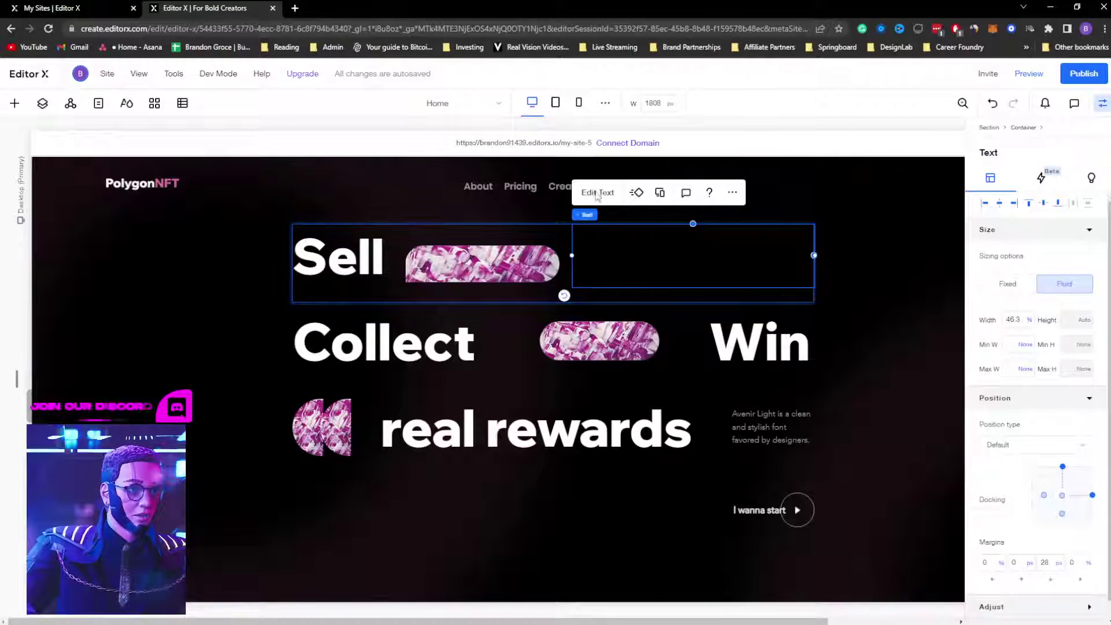
double_click(613, 283)
click(604, 171)
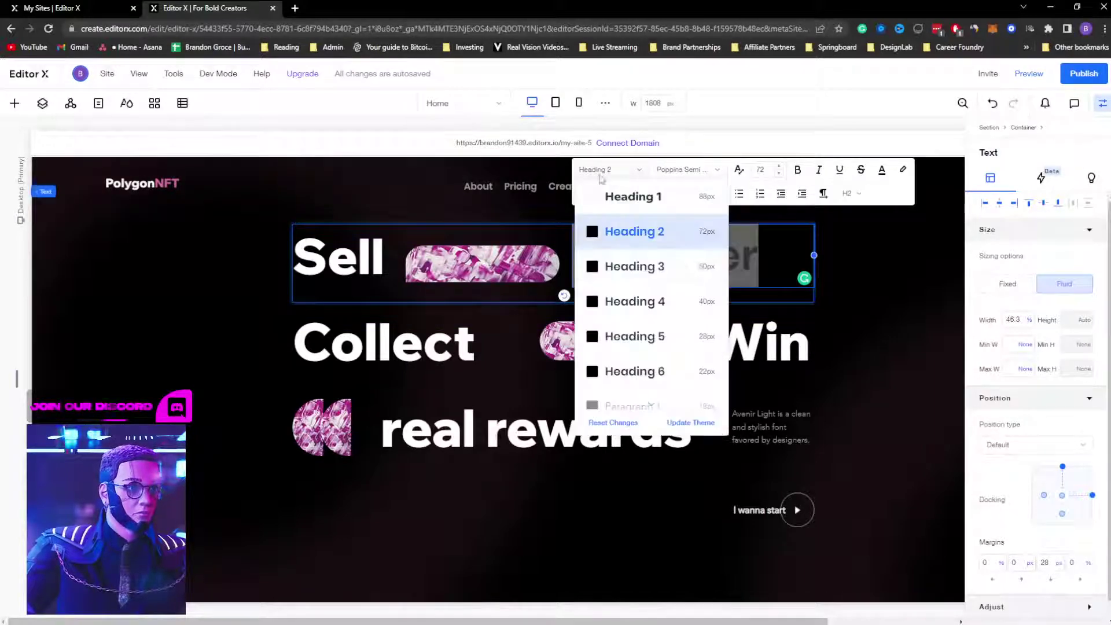
click(639, 196)
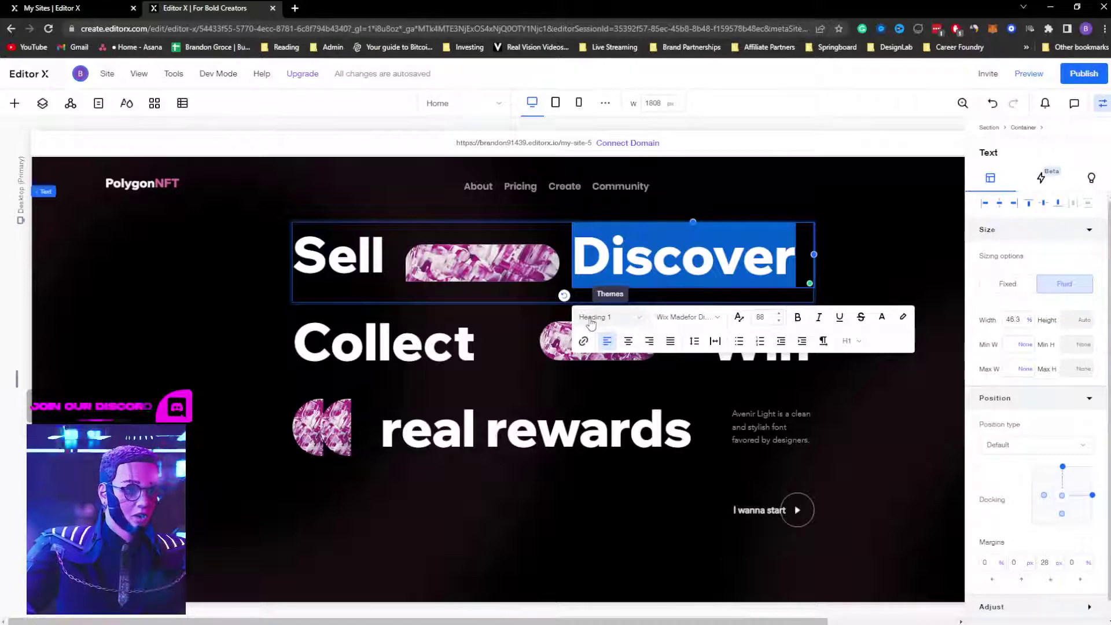
Step: Update the theme's Heading 1 style again from the scaled "Sell" text and apply it to the site
click(322, 260)
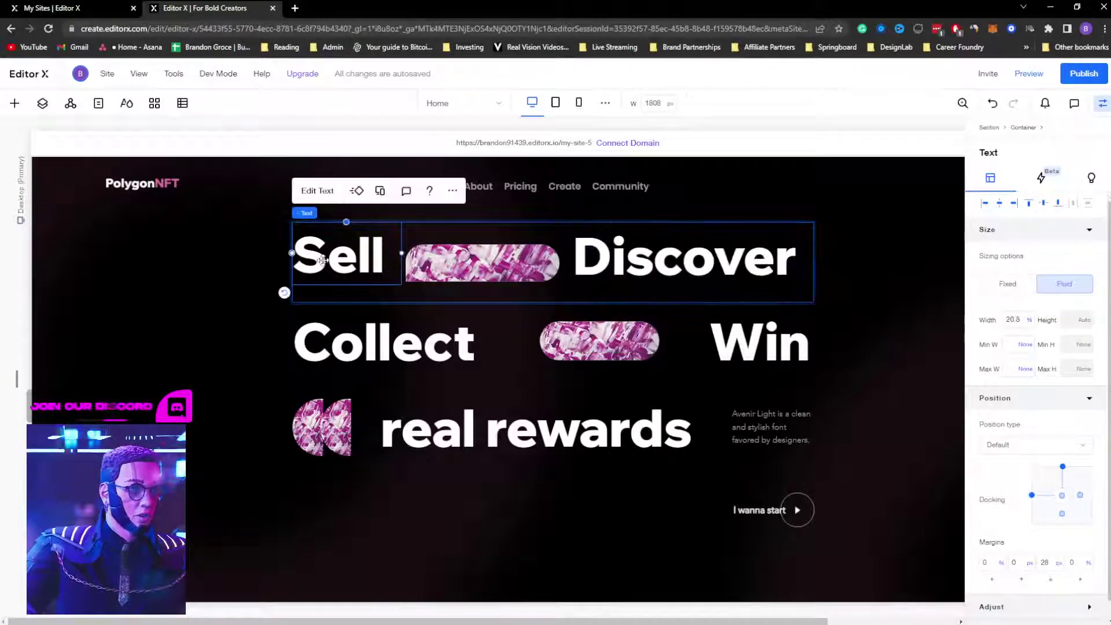
click(315, 191)
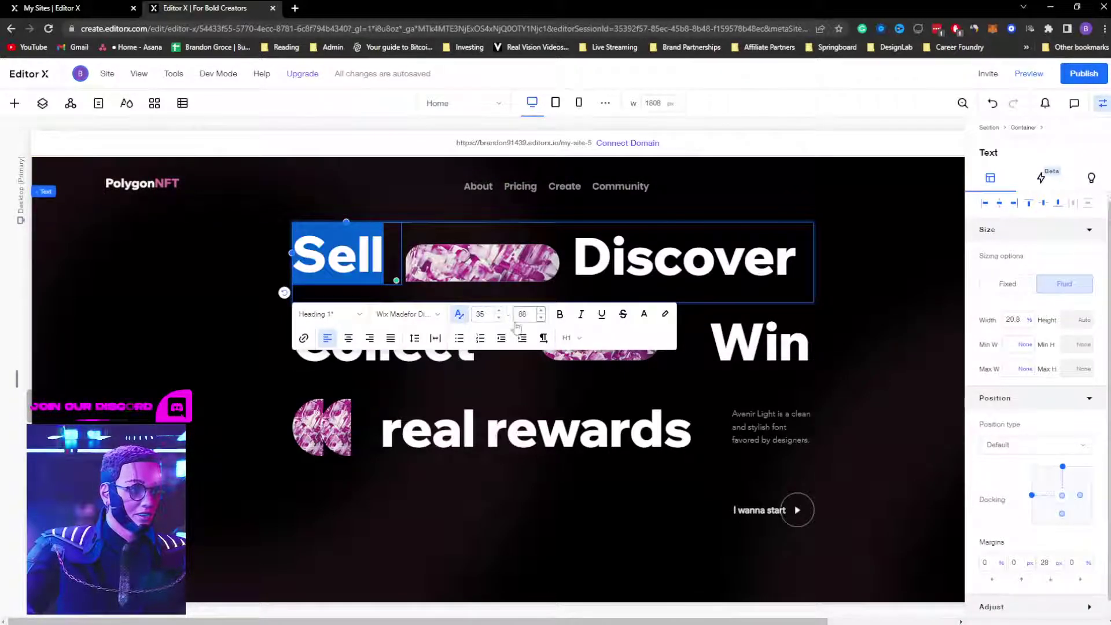
click(346, 314)
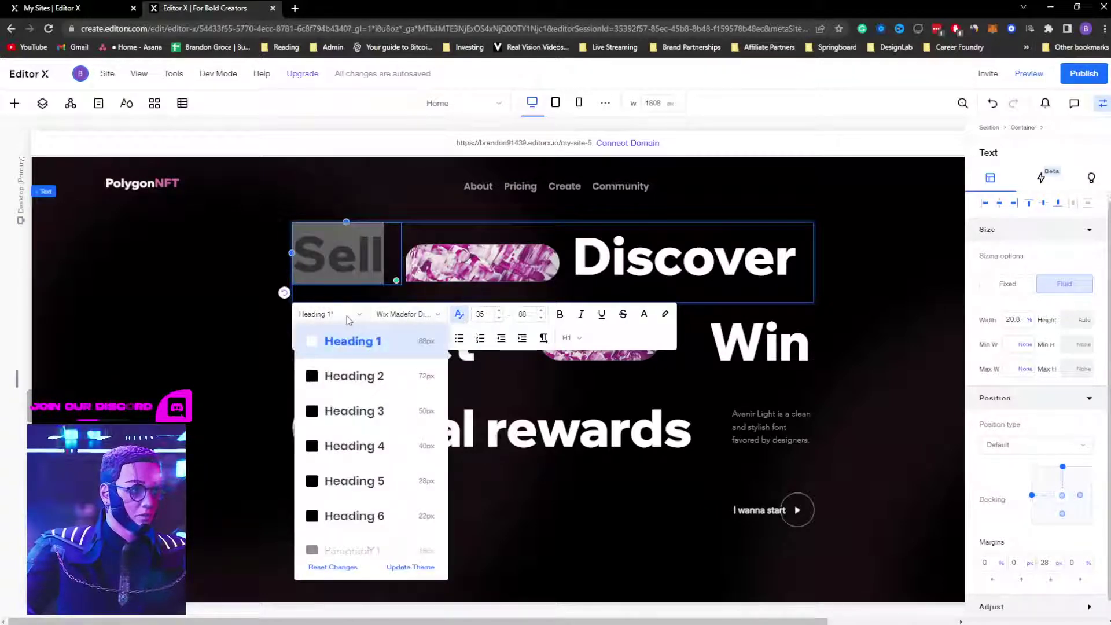
click(403, 571)
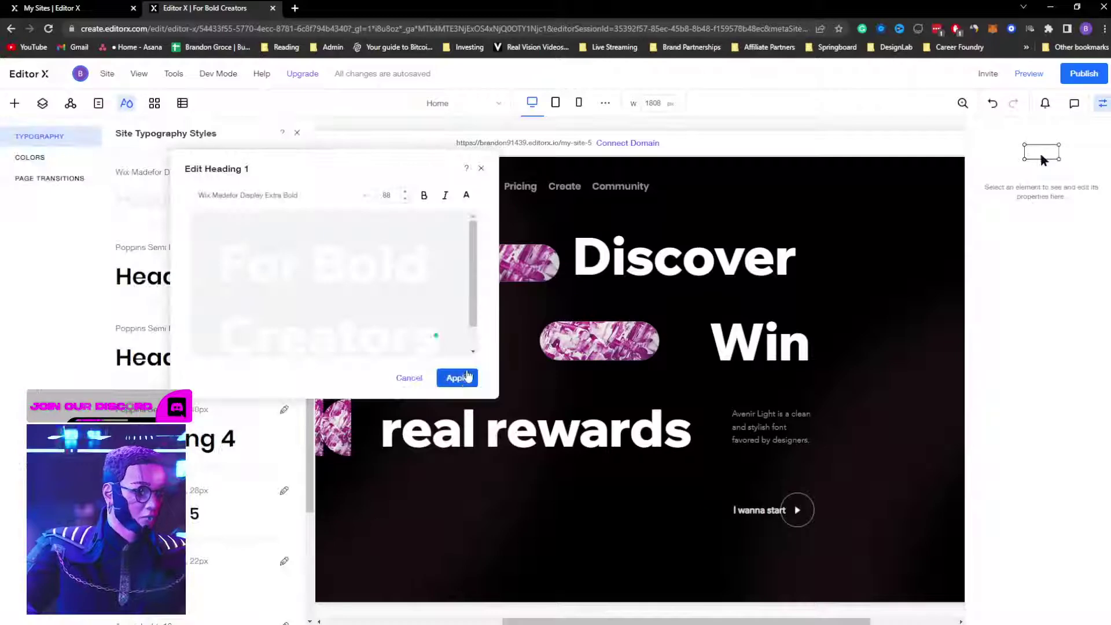
click(457, 377)
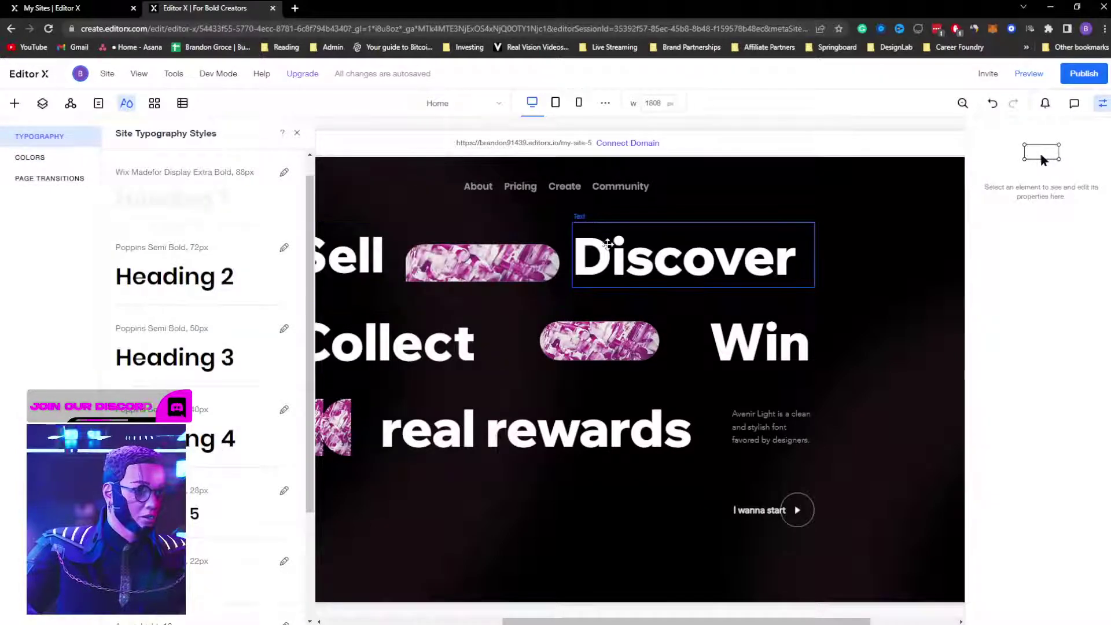
Step: Close the site typography styles and enable font size scaling for "Discover" with a minimum of 35 and a maximum of 88
click(598, 190)
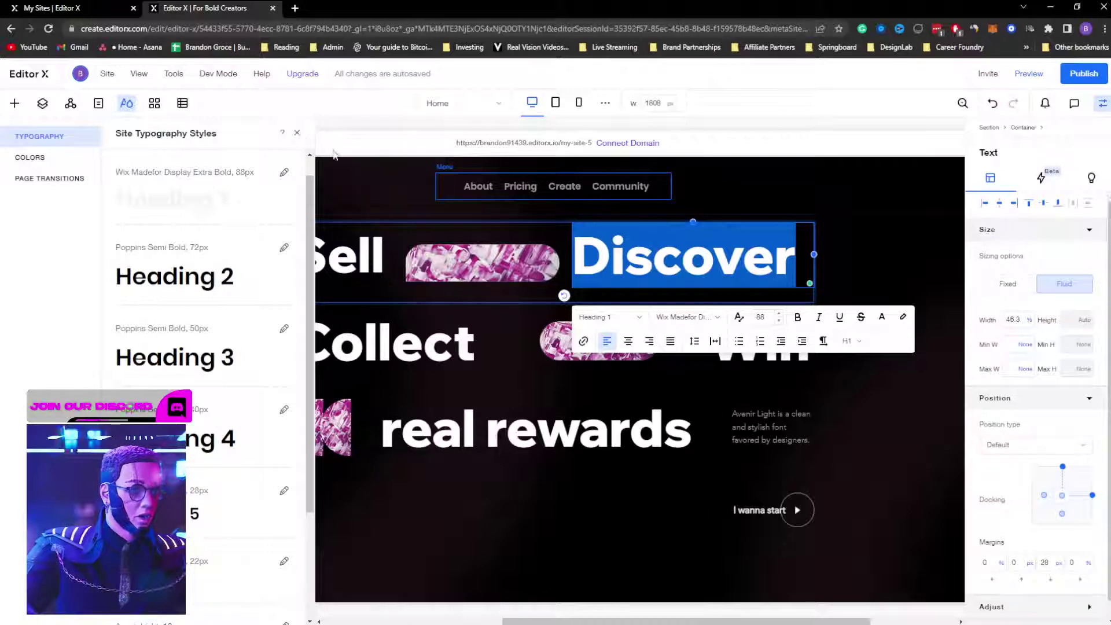
click(295, 136)
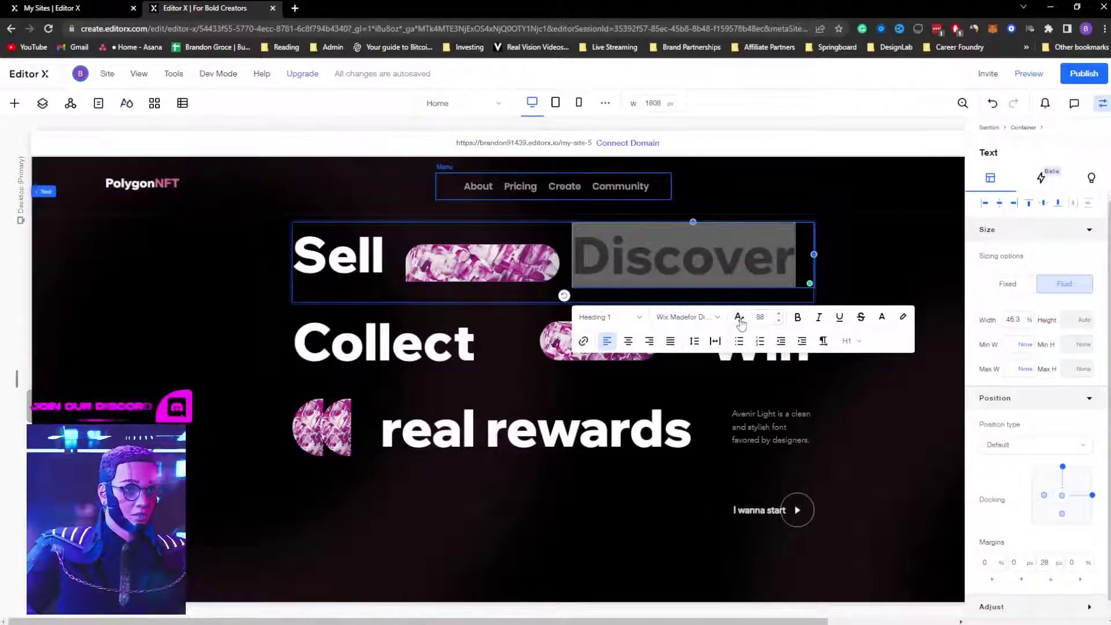
click(739, 318)
click(811, 171)
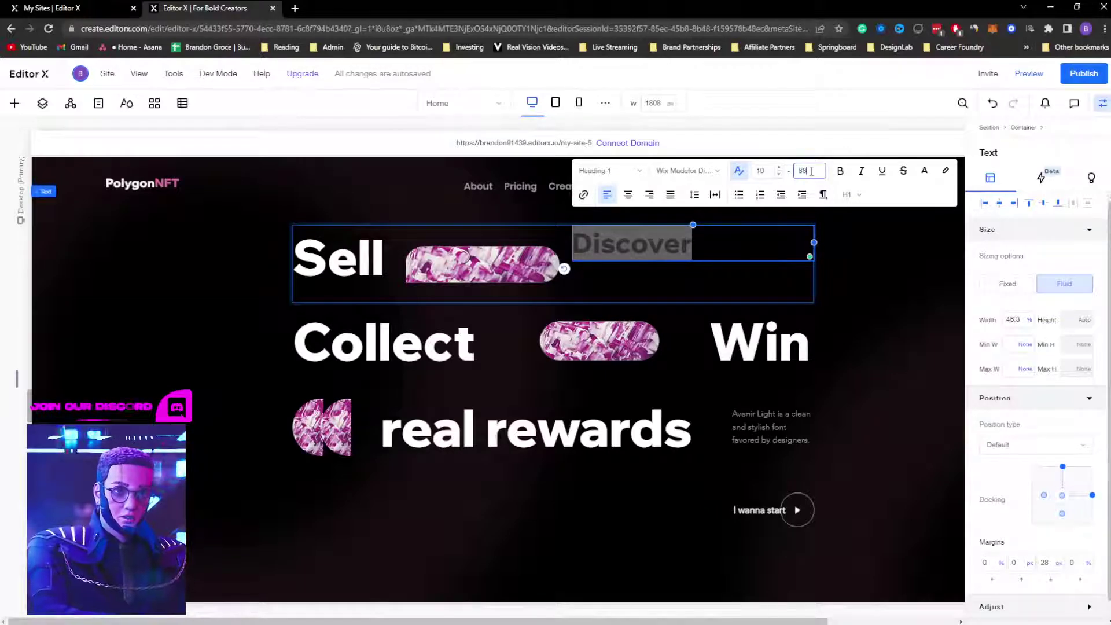
text(88)
click(765, 171)
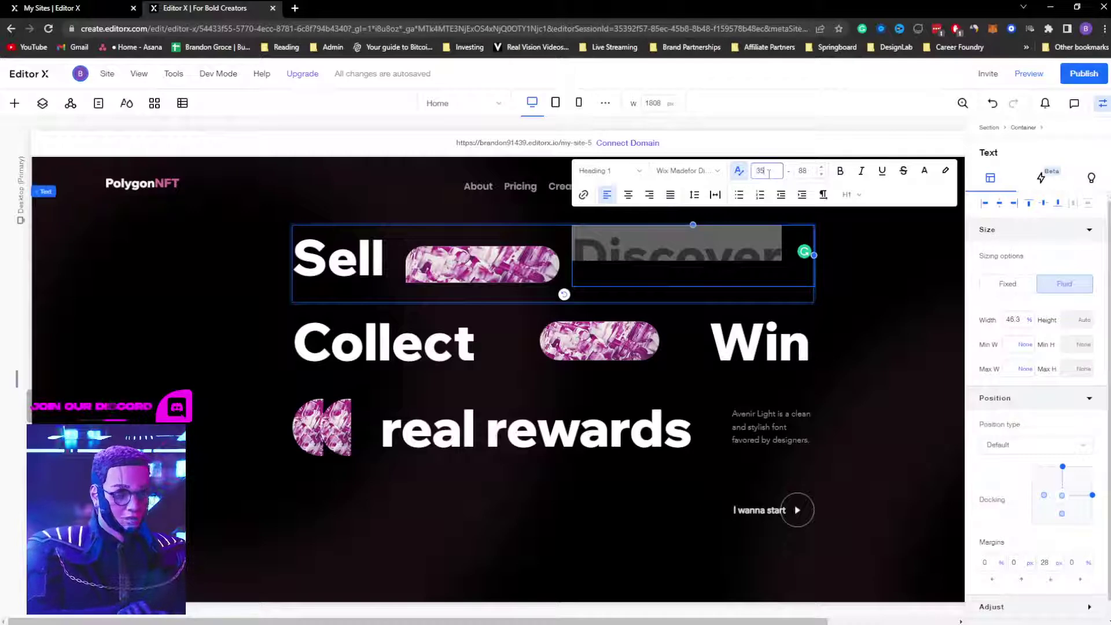
key(Return)
Step: Enable font size scaling for the "Collect" heading with a minimum of 35 and a maximum of 88
click(451, 331)
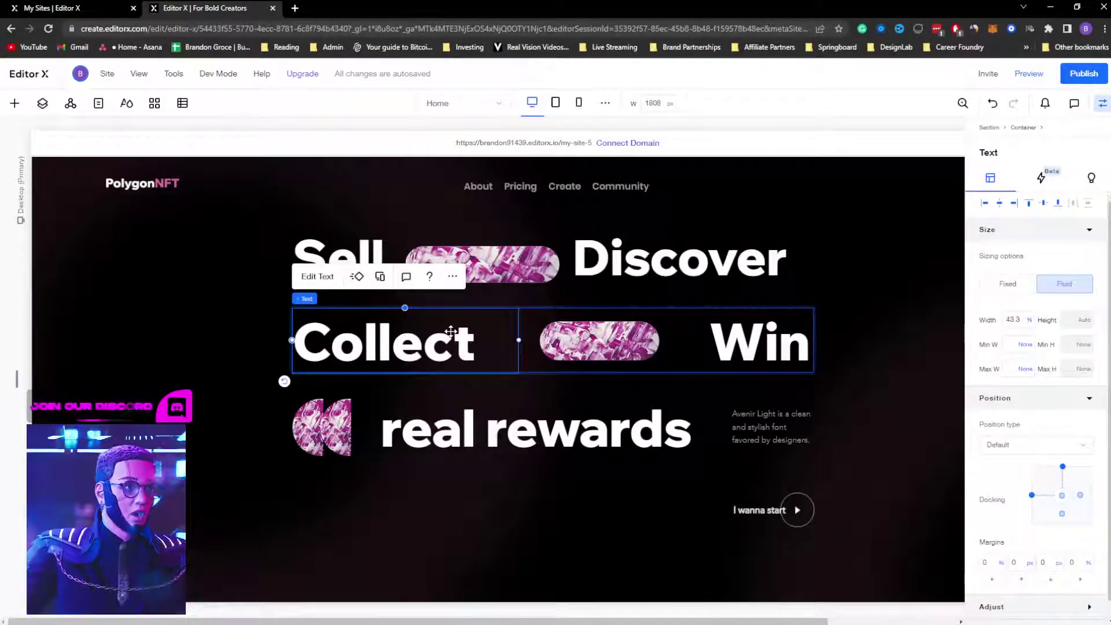
click(323, 278)
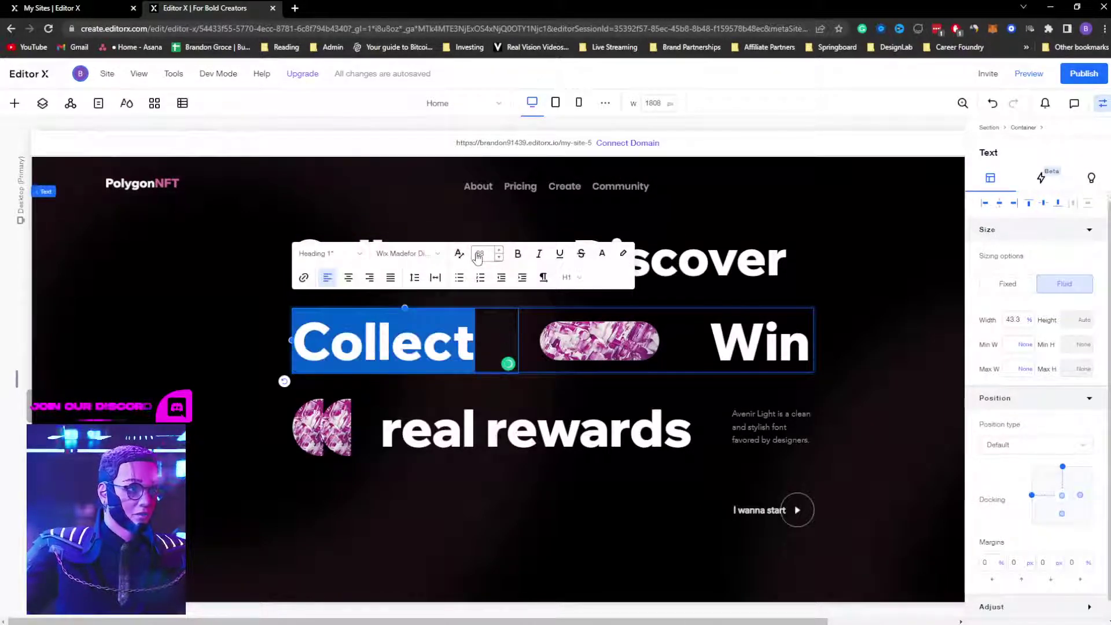
click(459, 255)
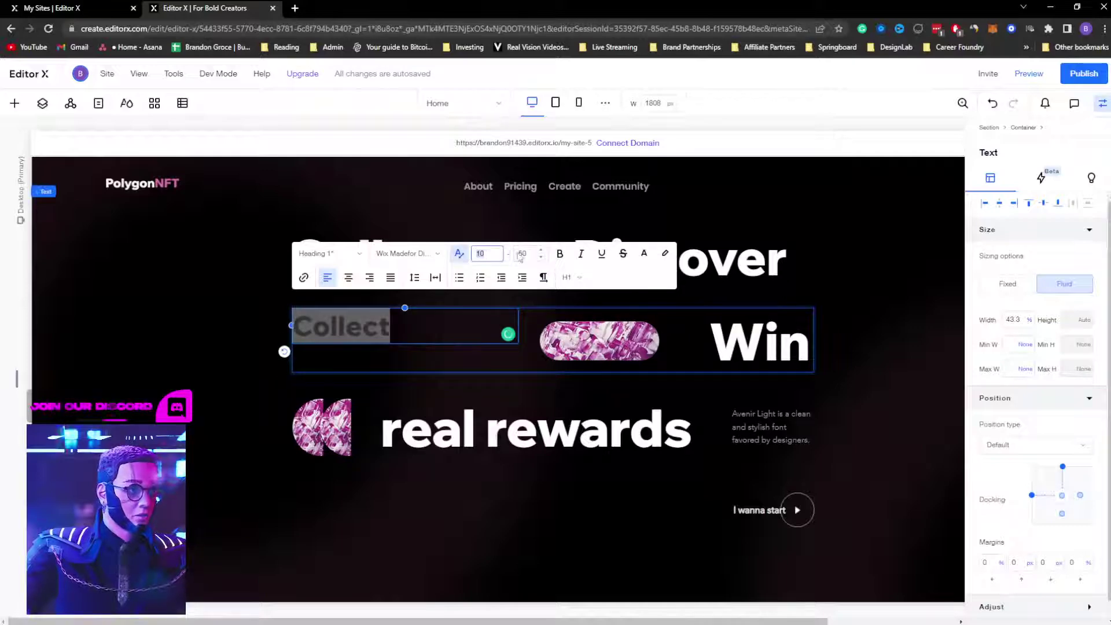
click(527, 253)
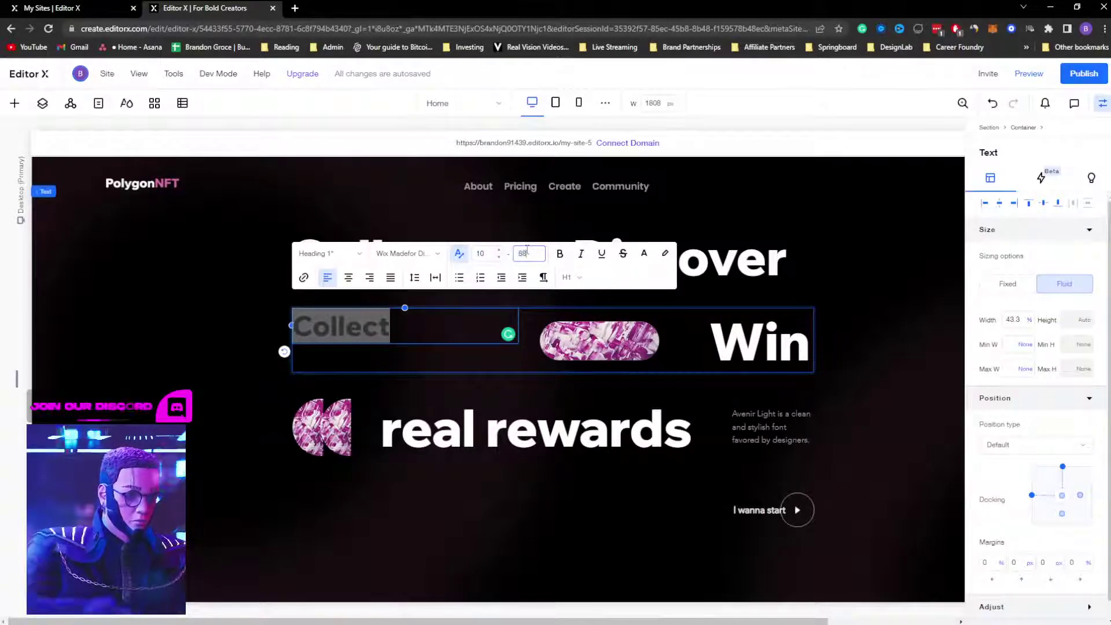
click(487, 253)
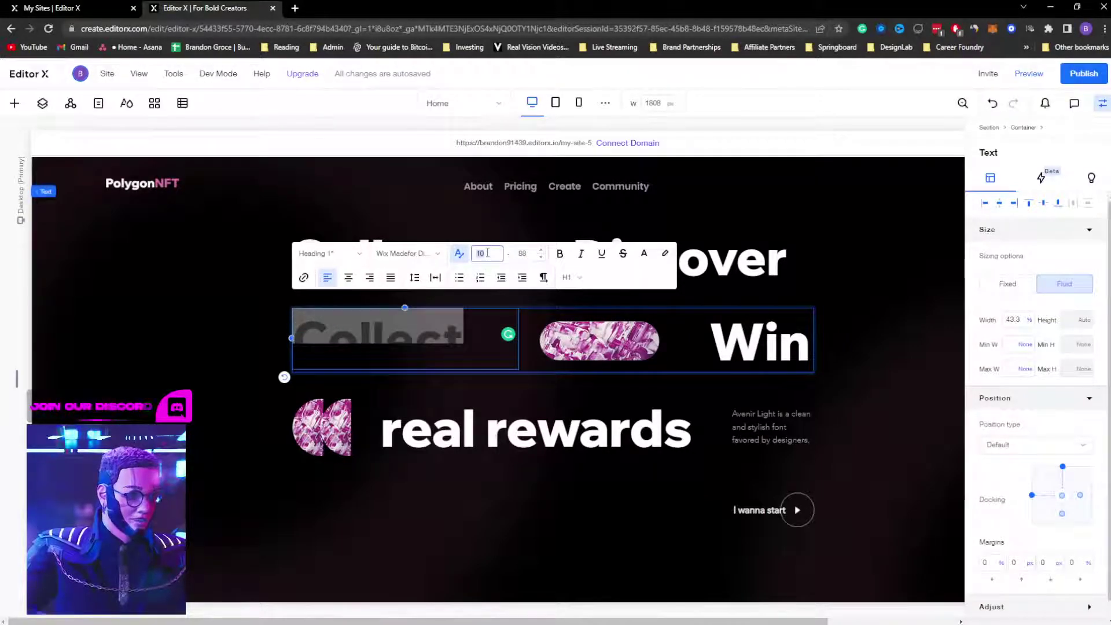
key(Return)
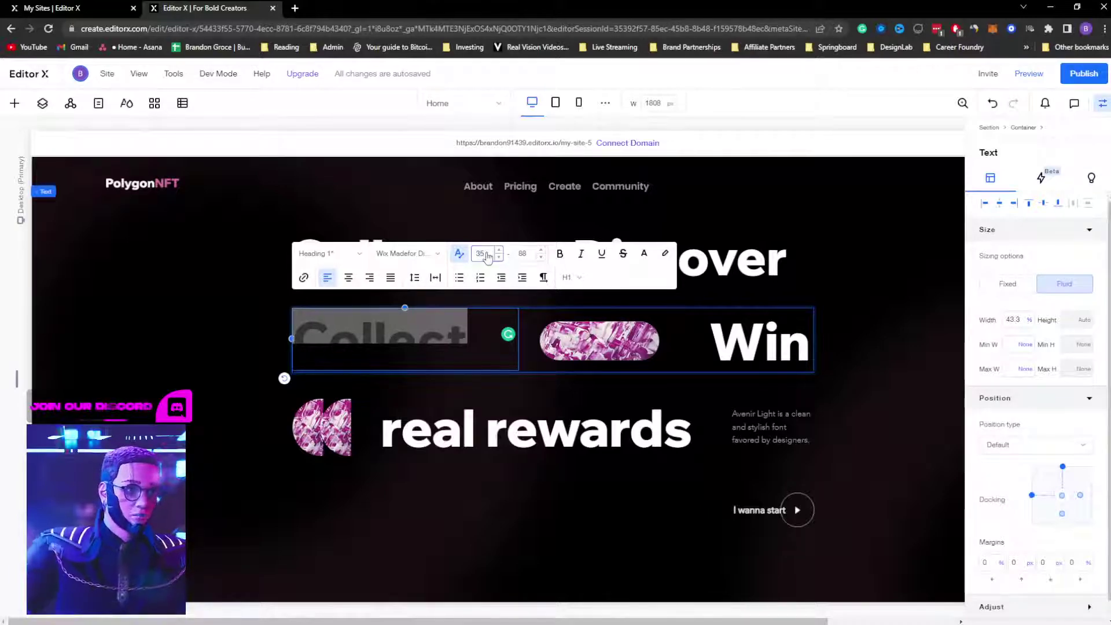
Step: Enable font size scaling for the "Win" heading with a minimum of 35 and a maximum of 88
click(759, 347)
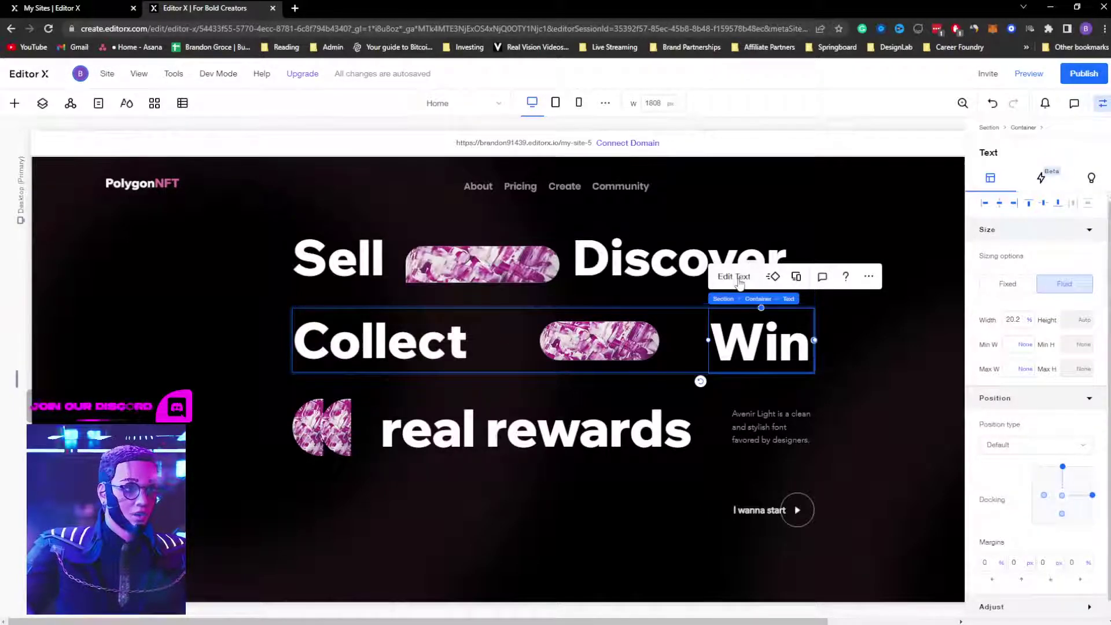
click(739, 277)
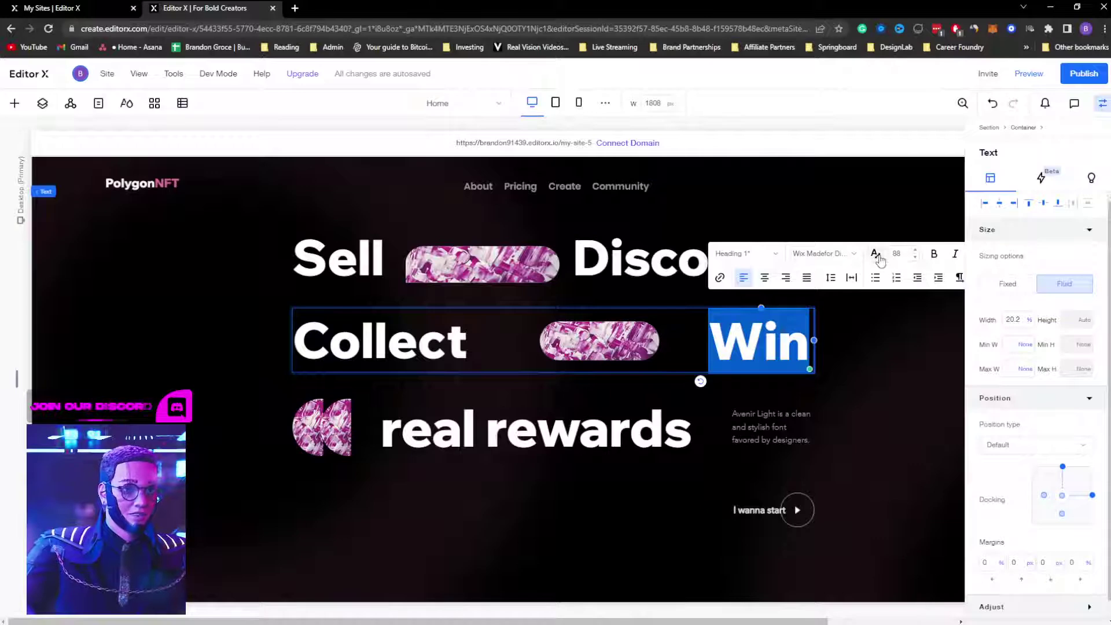
click(875, 254)
click(940, 254)
text(50)
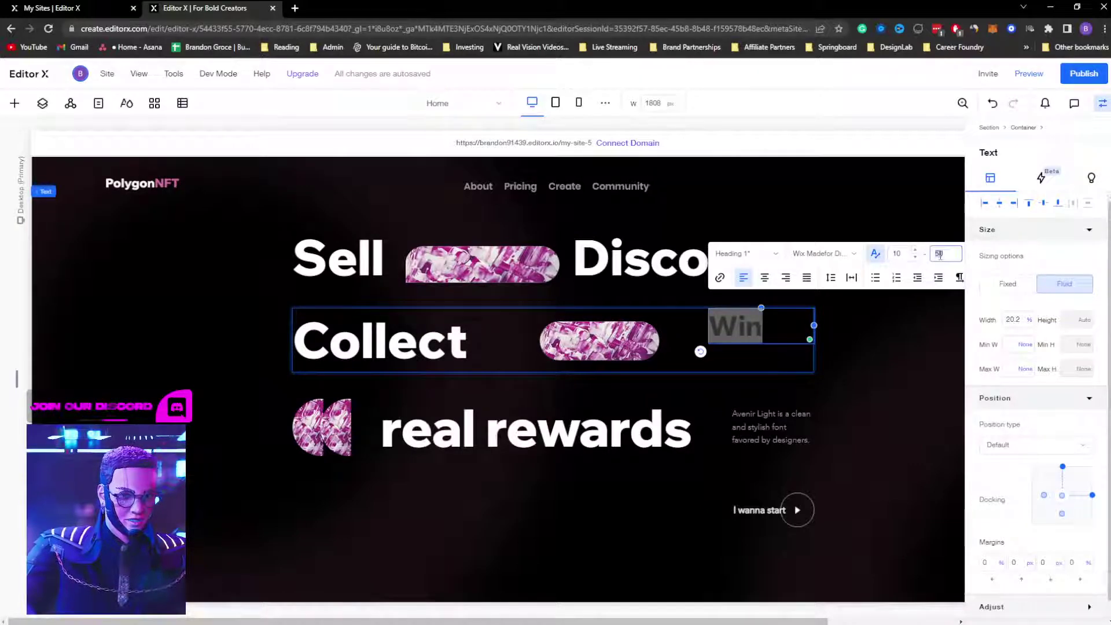
click(894, 254)
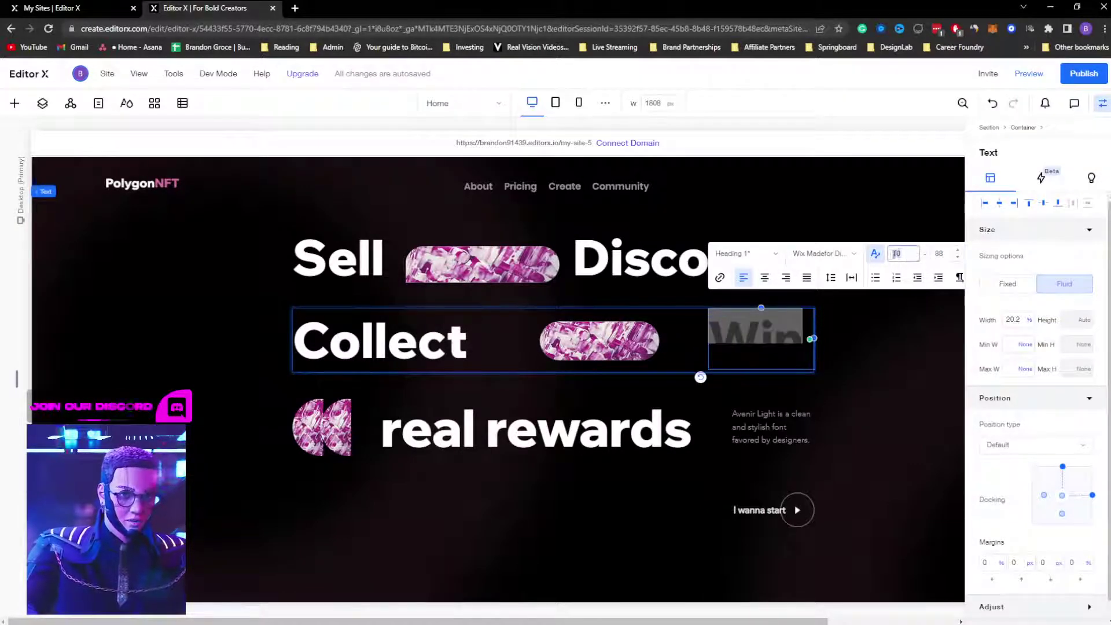
text(35)
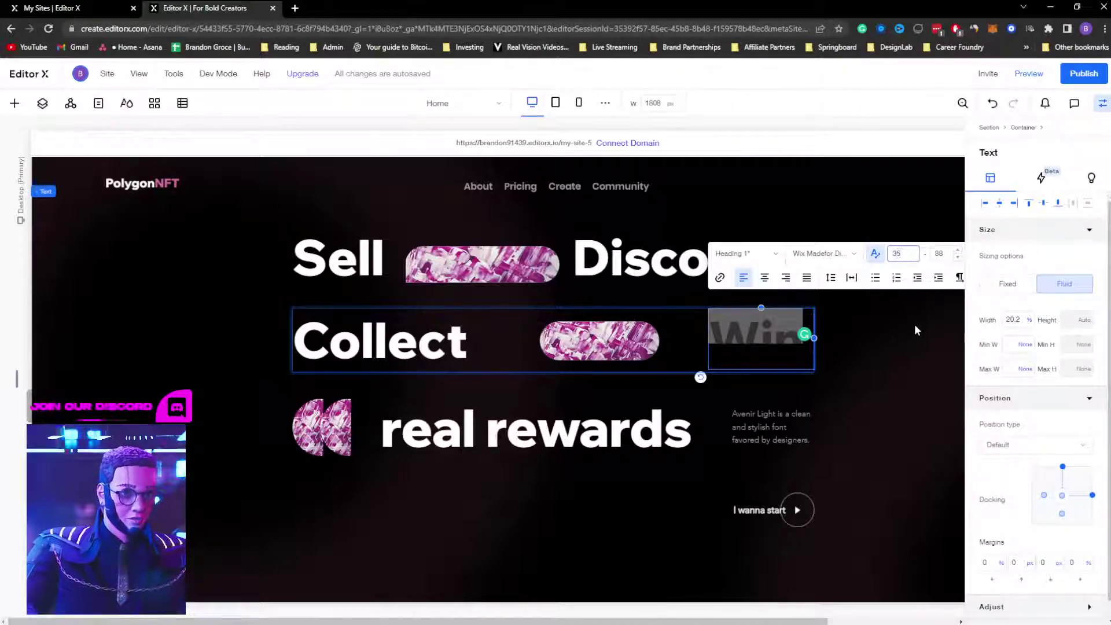
click(913, 326)
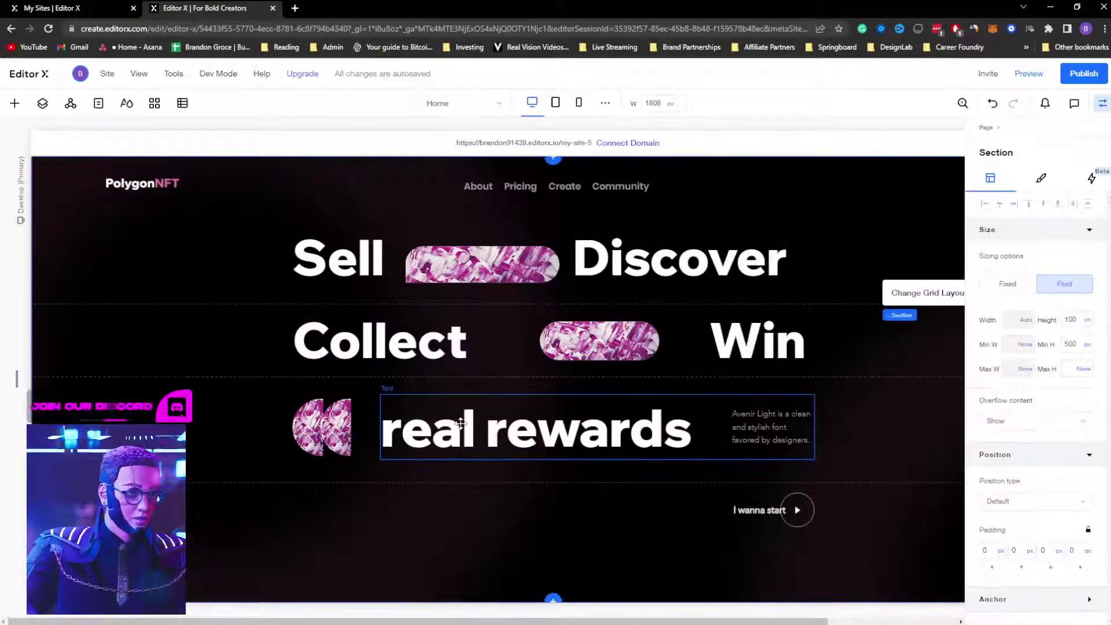
Step: Narrow the "real rewards" text box to about 61.3% width and enable its font size scaling with a maximum of 88
click(633, 405)
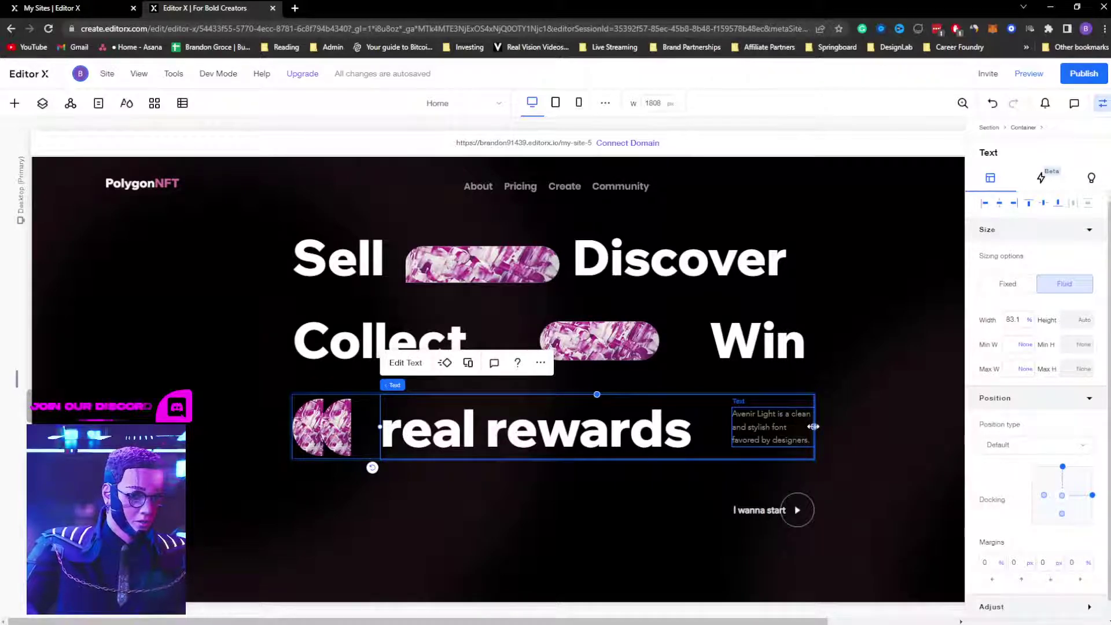
drag(813, 426, 701, 429)
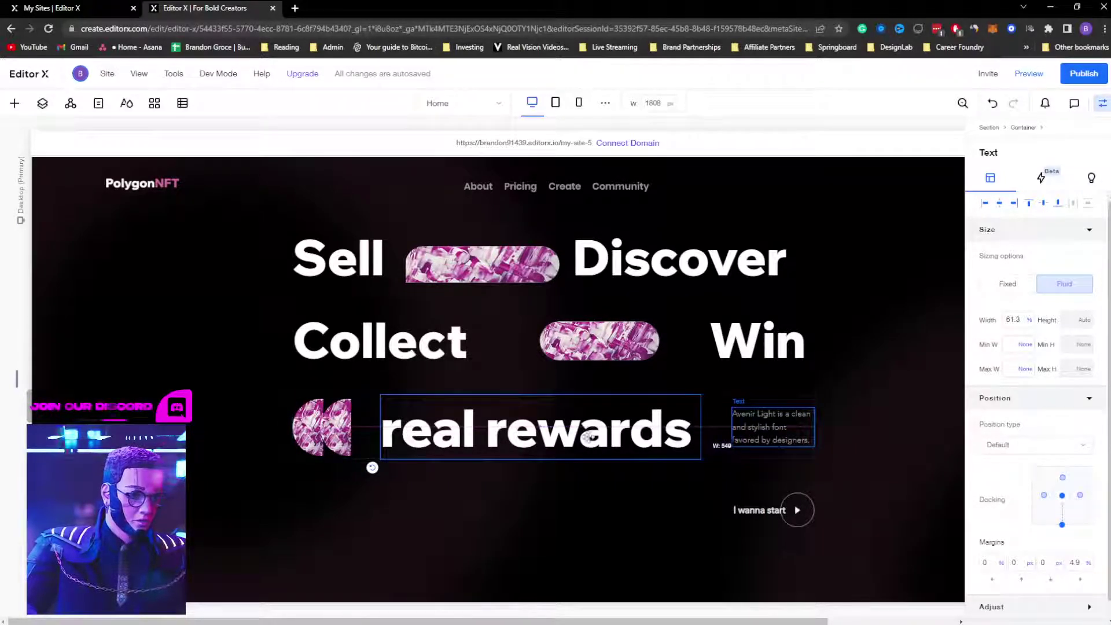
click(405, 363)
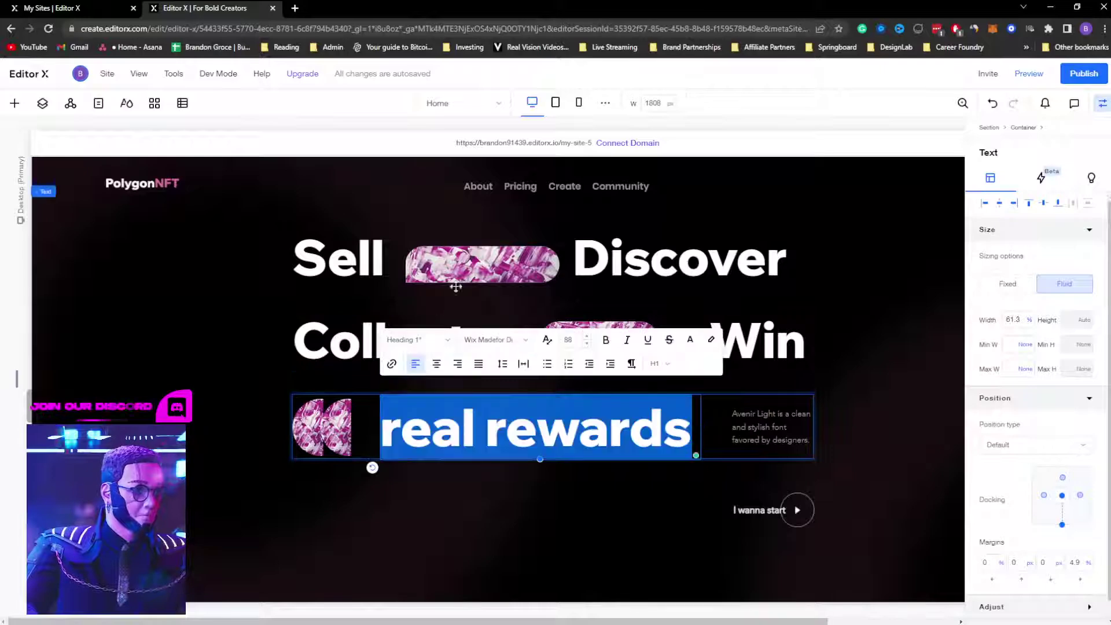
click(548, 341)
click(614, 369)
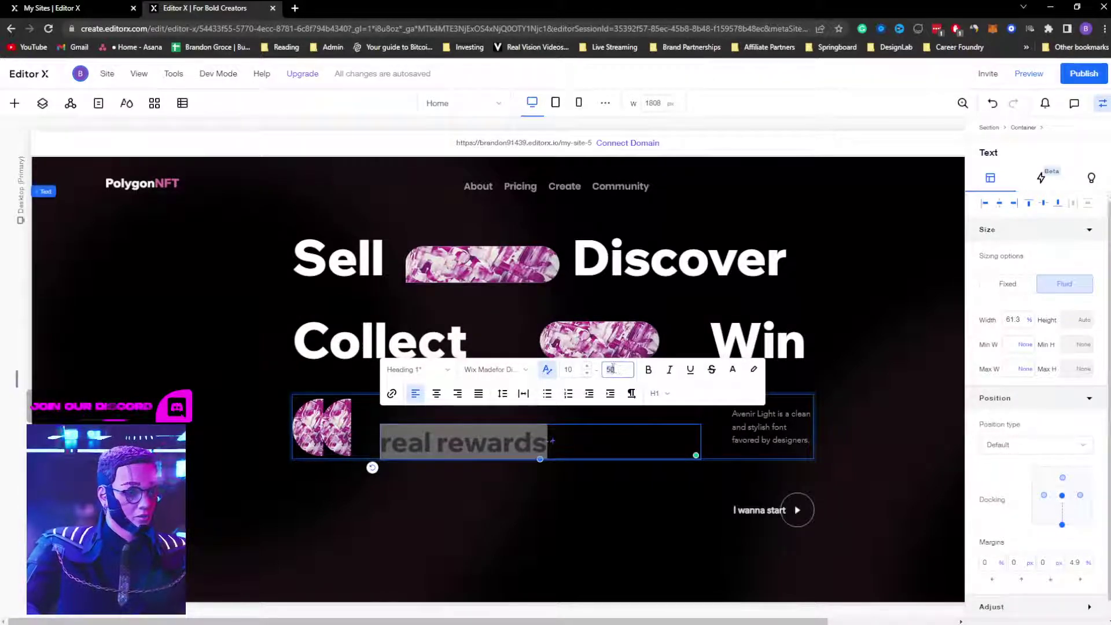
text(88)
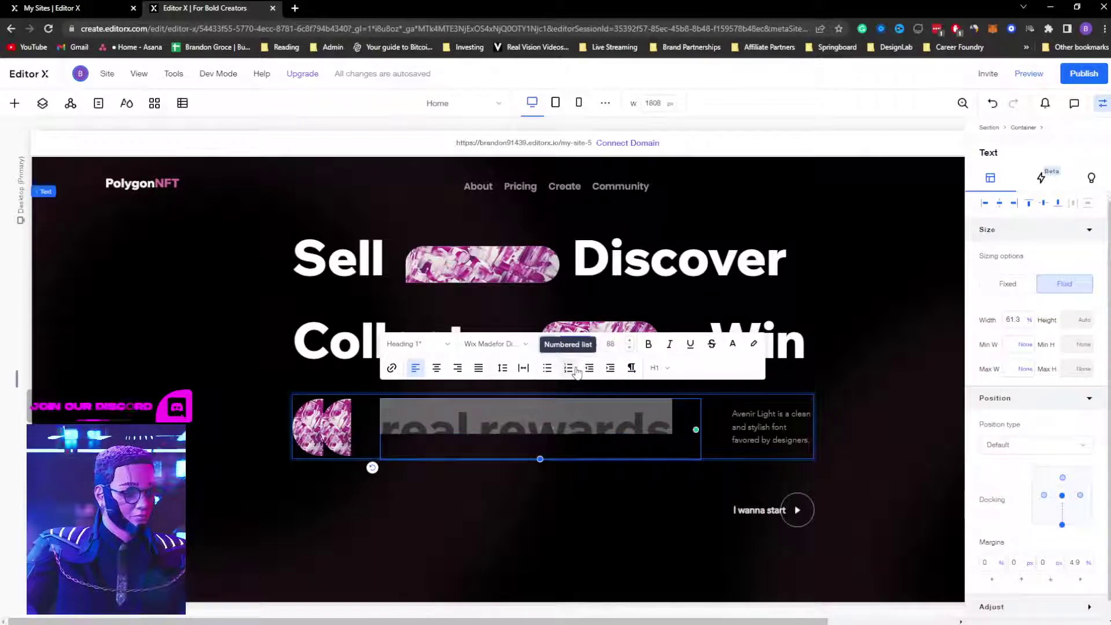
click(853, 344)
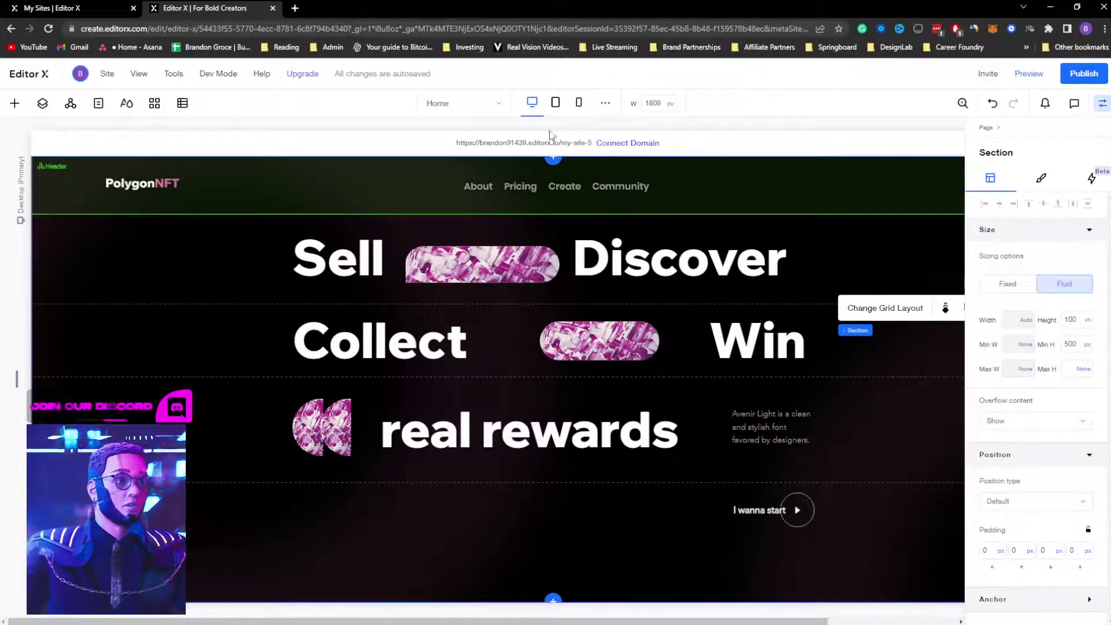
Step: On the tablet breakpoint, set the width of the "Collect" and "Win" row's container to 100%
click(556, 104)
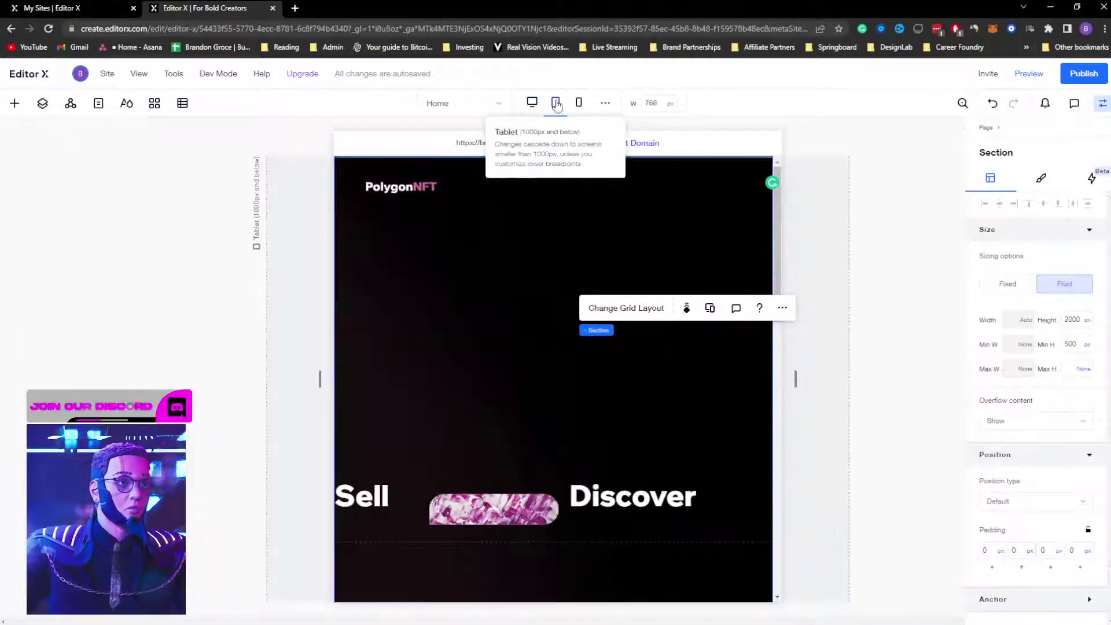
scroll(563, 372, down, 6)
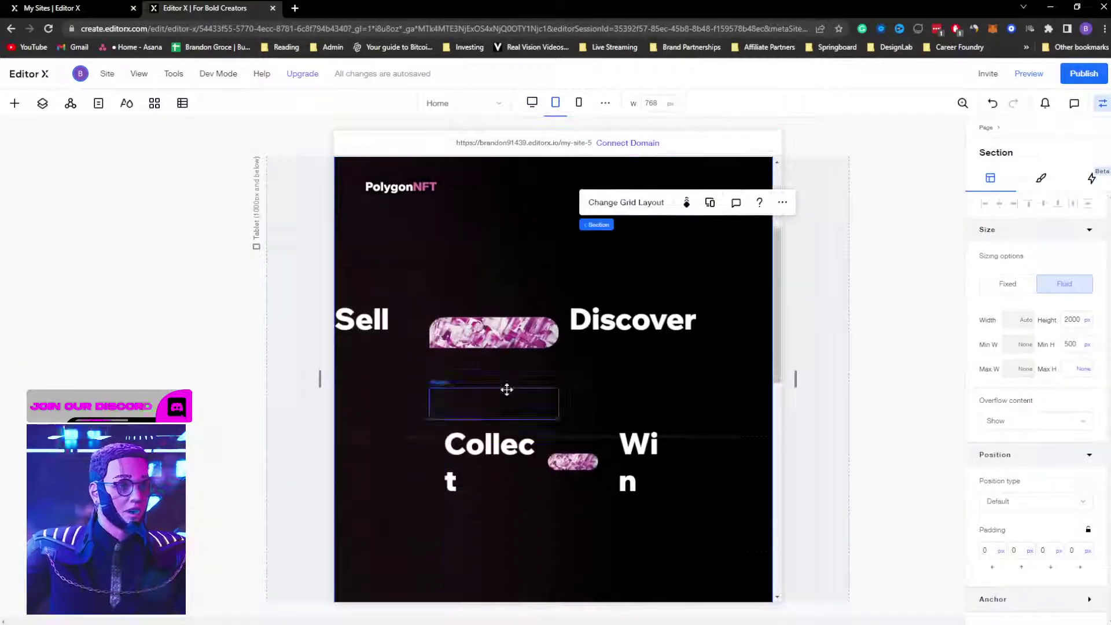
scroll(505, 376, up, 2)
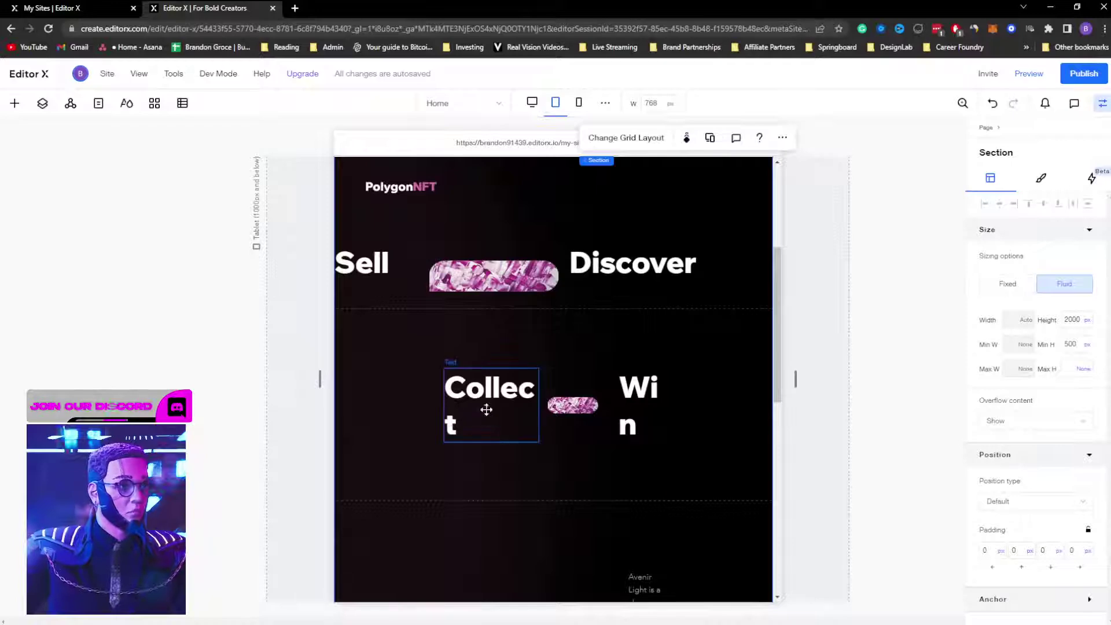
click(552, 438)
click(1015, 323)
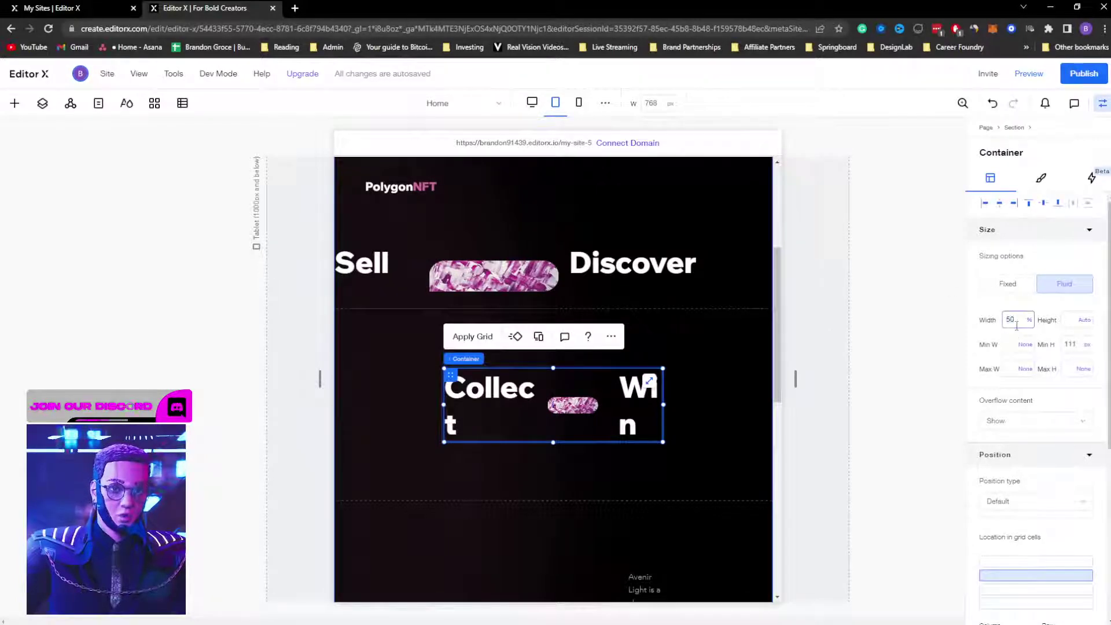
text(100)
key(Return)
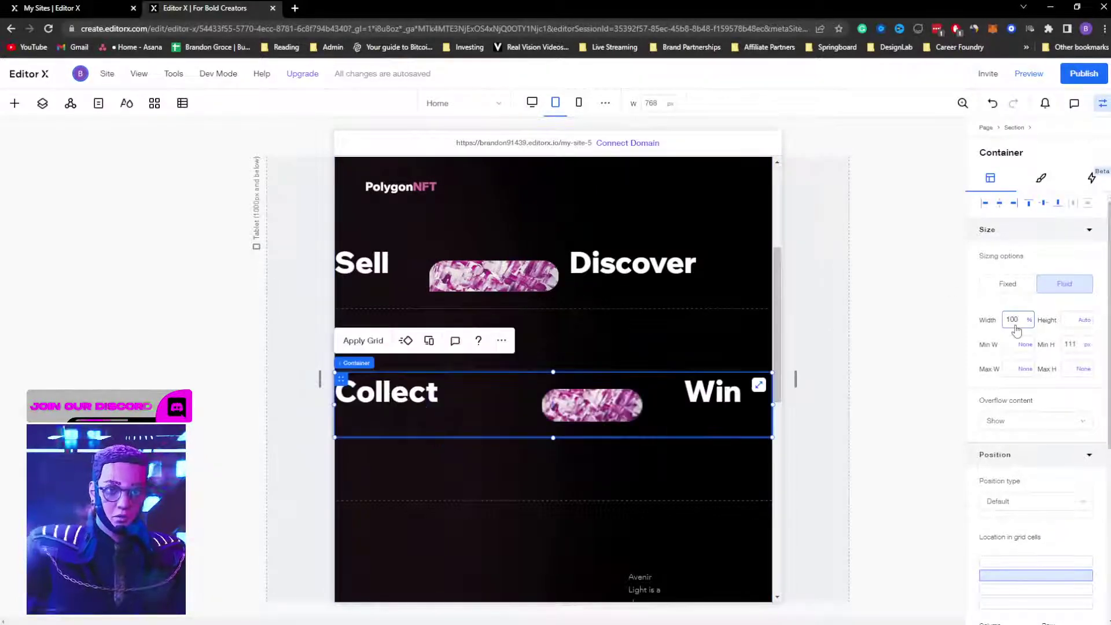
Step: Set the width of the "real rewards" row's container to 100% on tablet
scroll(505, 496, down, 3)
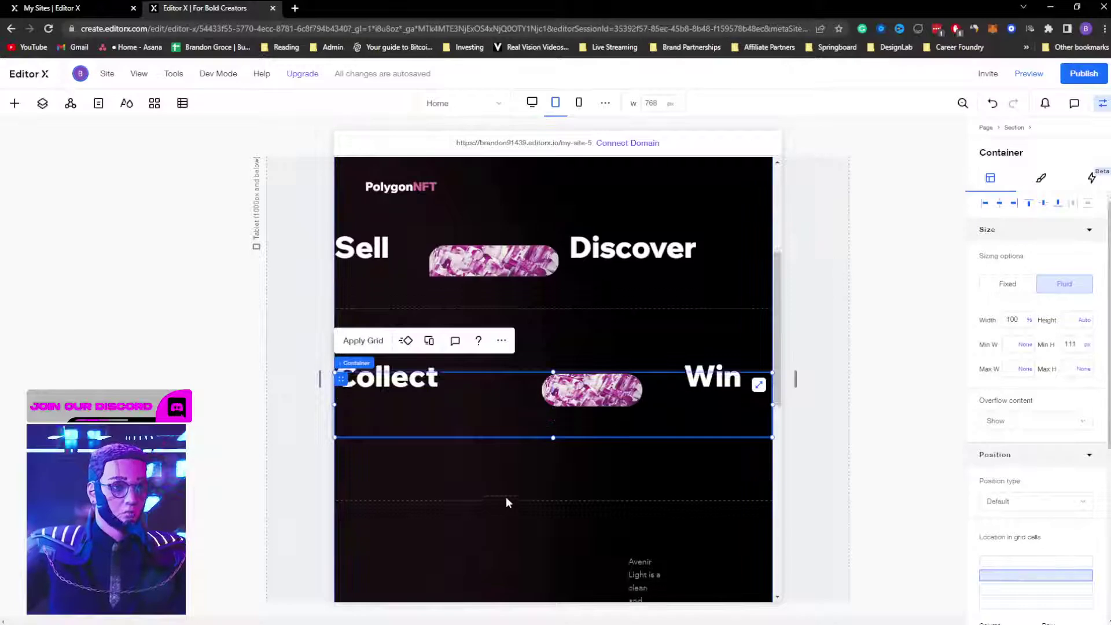
click(545, 418)
click(1017, 319)
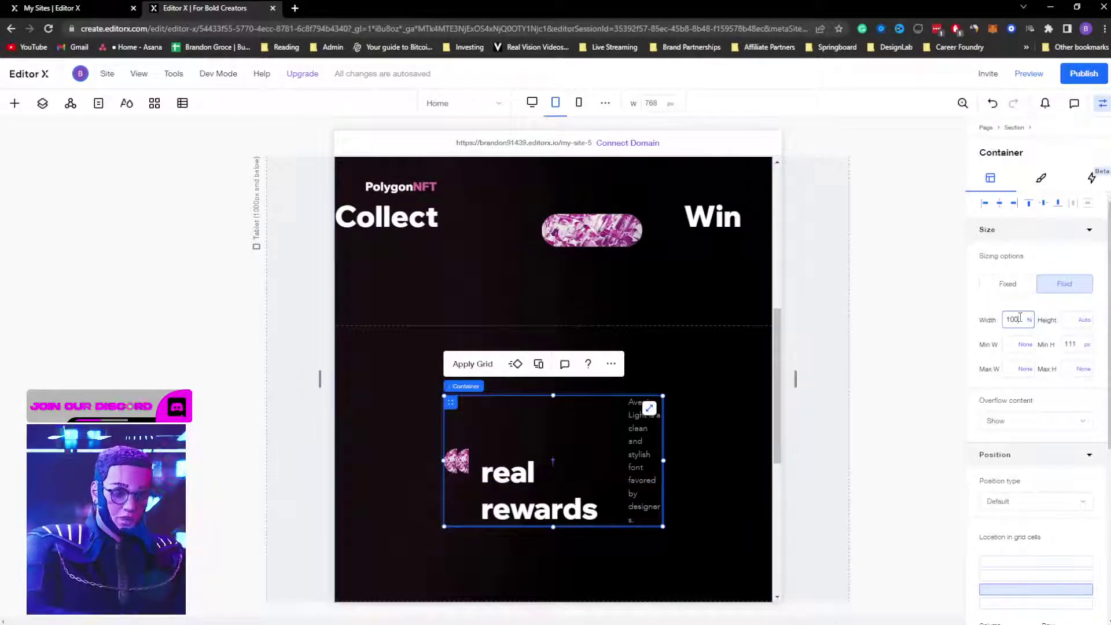
text(100)
key(Return)
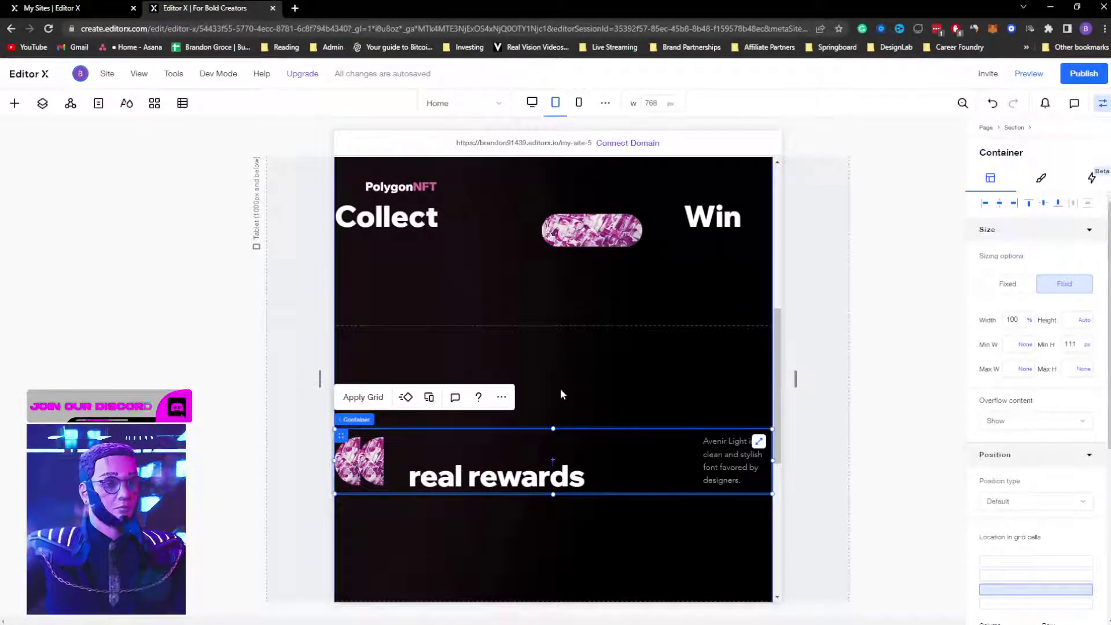
Step: Vertically center the "Sell" heading, the pill image and the "Discover" heading with one another
scroll(625, 363, up, 5)
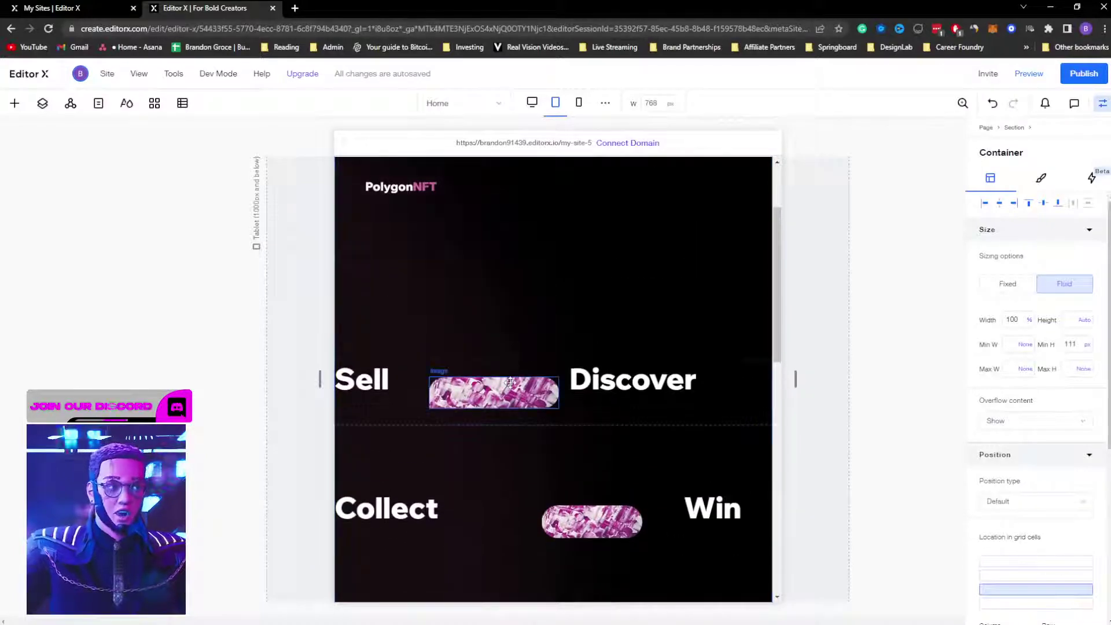
click(510, 381)
shift+click(381, 386)
shift+click(623, 377)
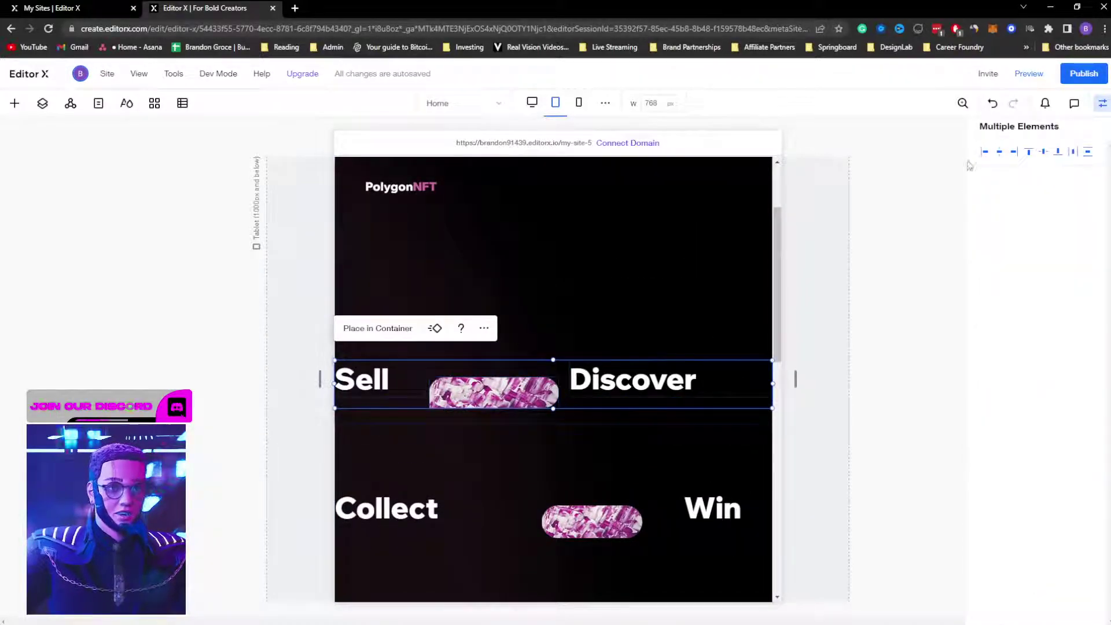
click(1041, 154)
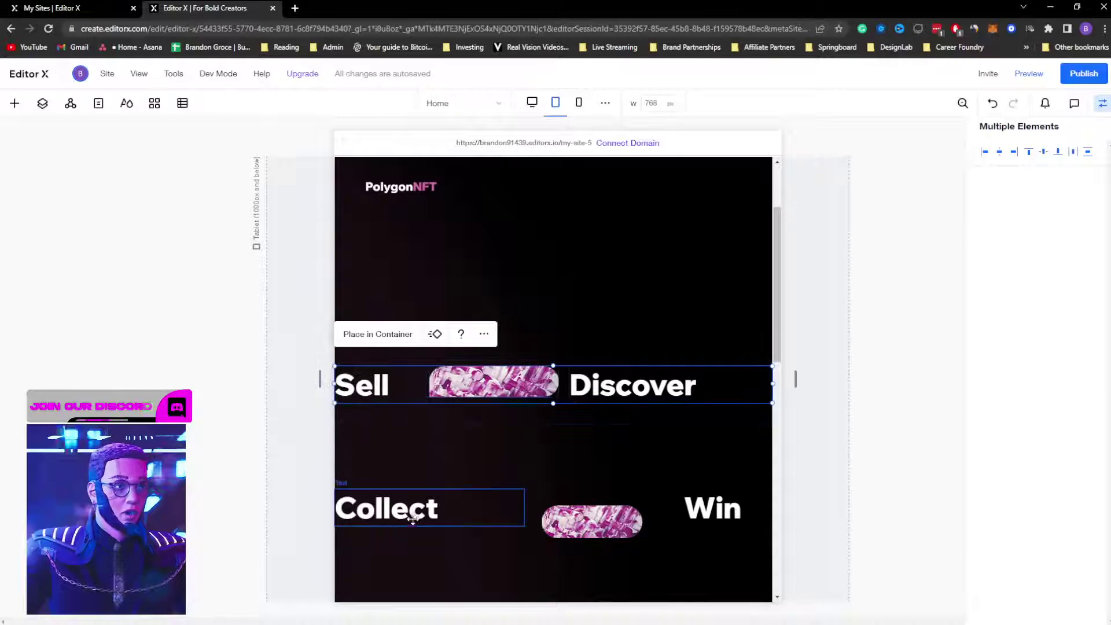
Step: Vertically center the "Collect" heading, its pill image and the "Win" heading with one another
click(396, 524)
shift+click(584, 513)
shift+click(711, 507)
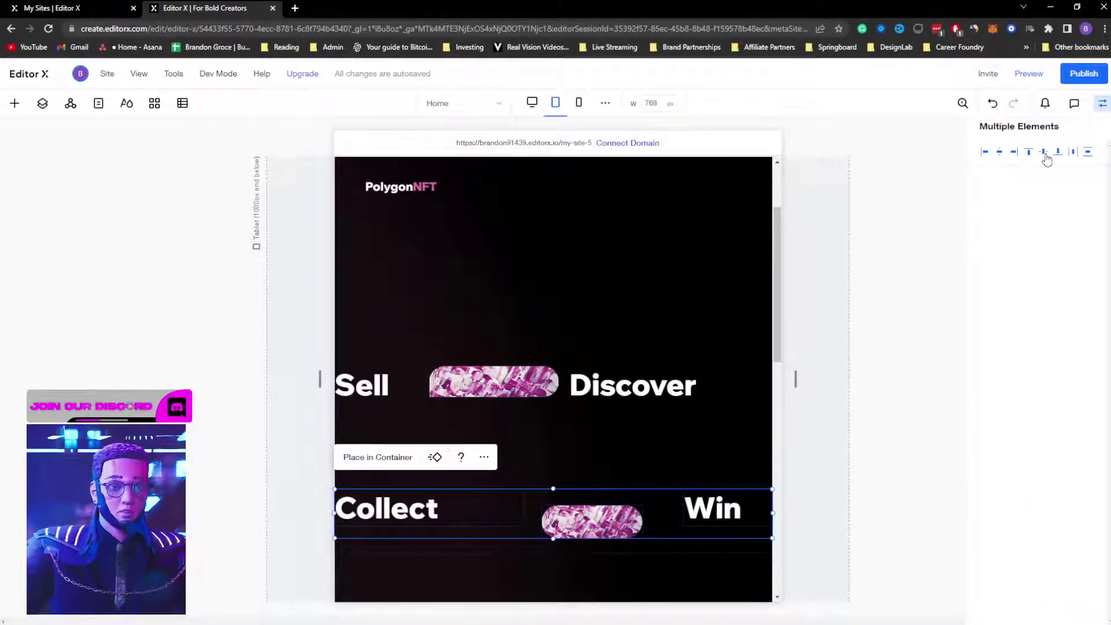
click(1044, 154)
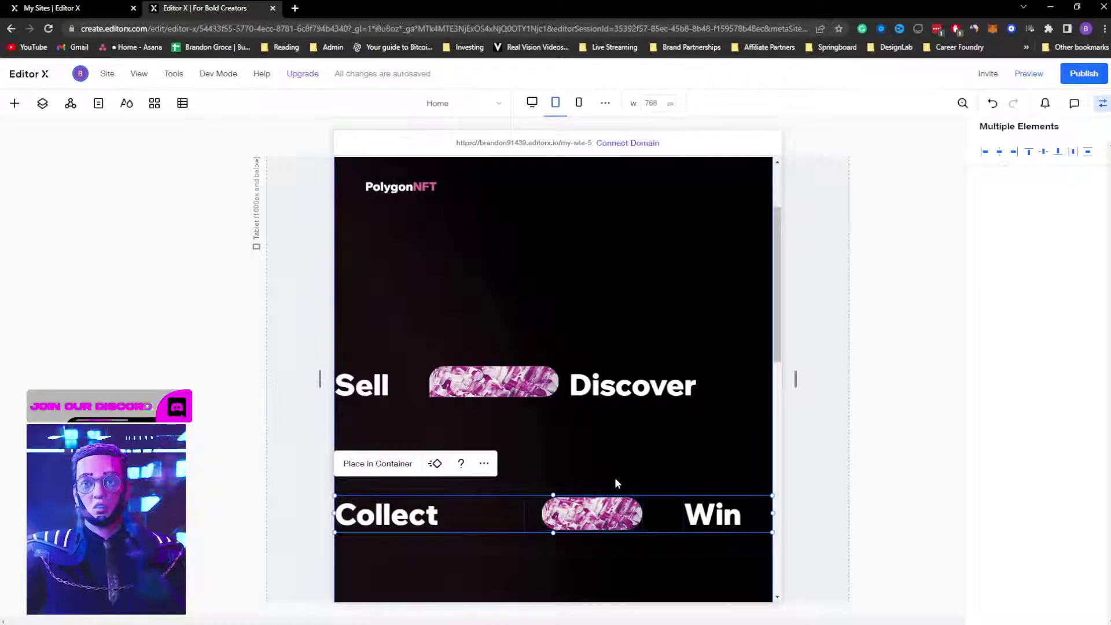
click(532, 102)
click(431, 341)
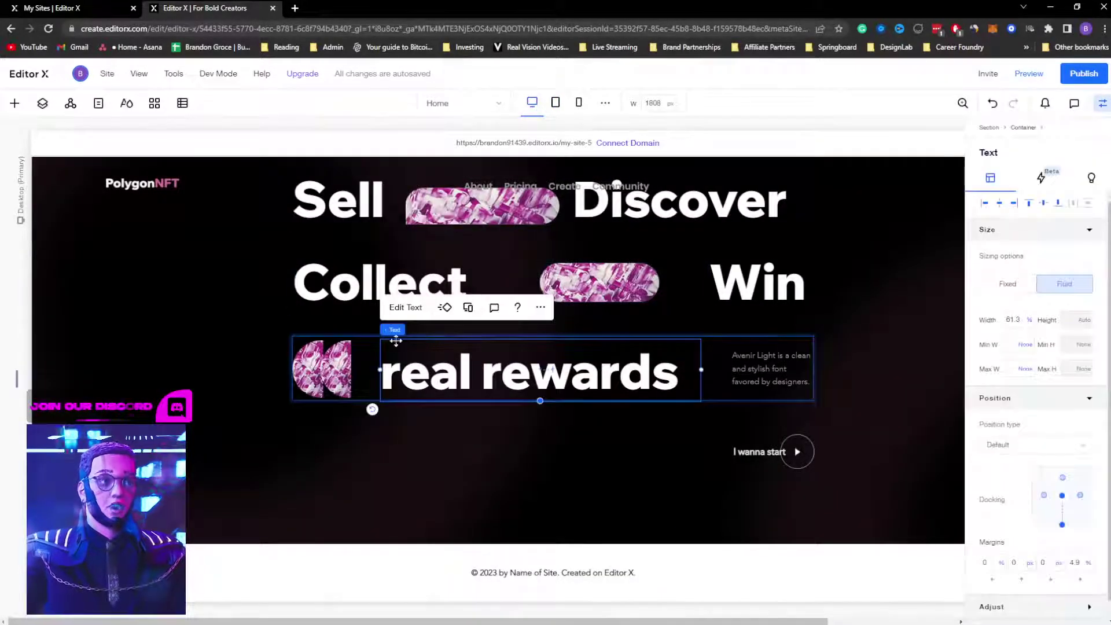
click(370, 343)
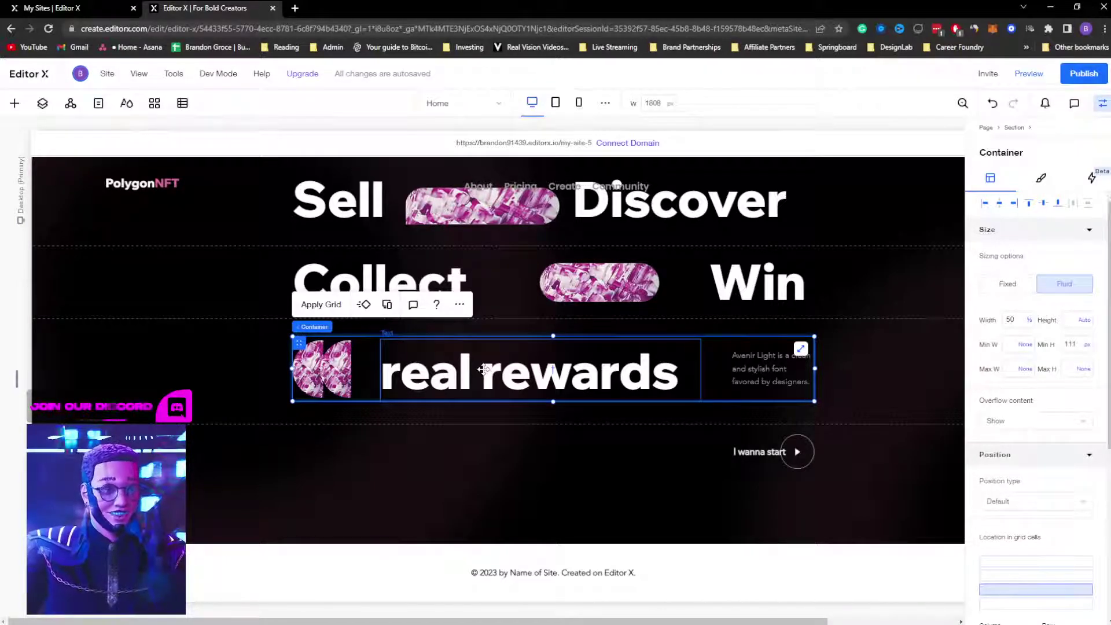
click(769, 362)
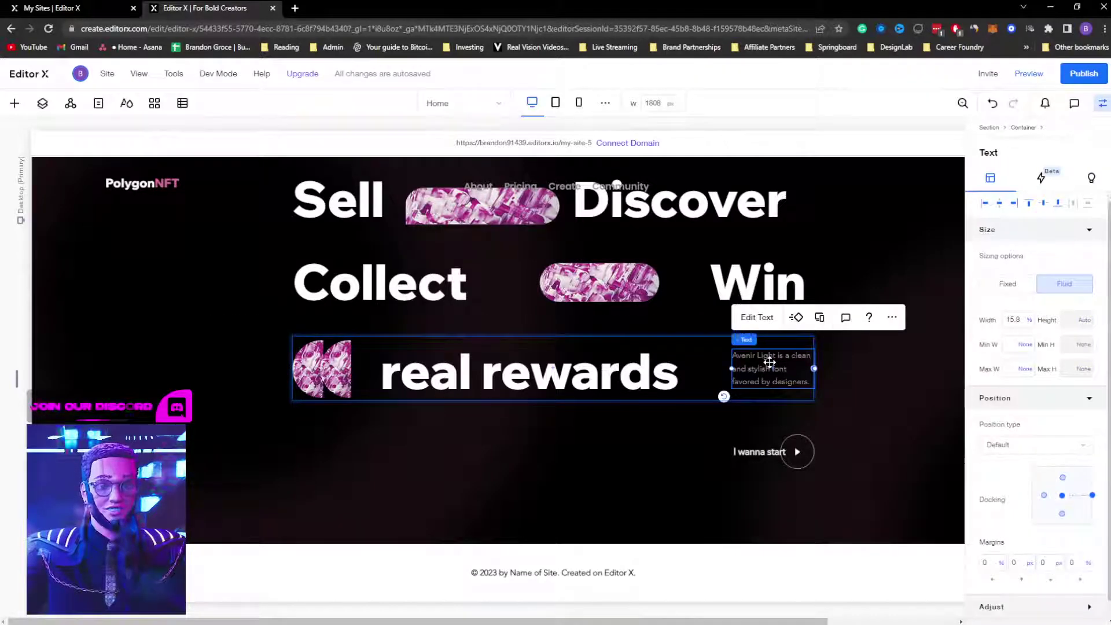
Step: Align the "Collect" and "Win" container to the top of its grid cell on the tablet breakpoint
click(676, 284)
click(555, 102)
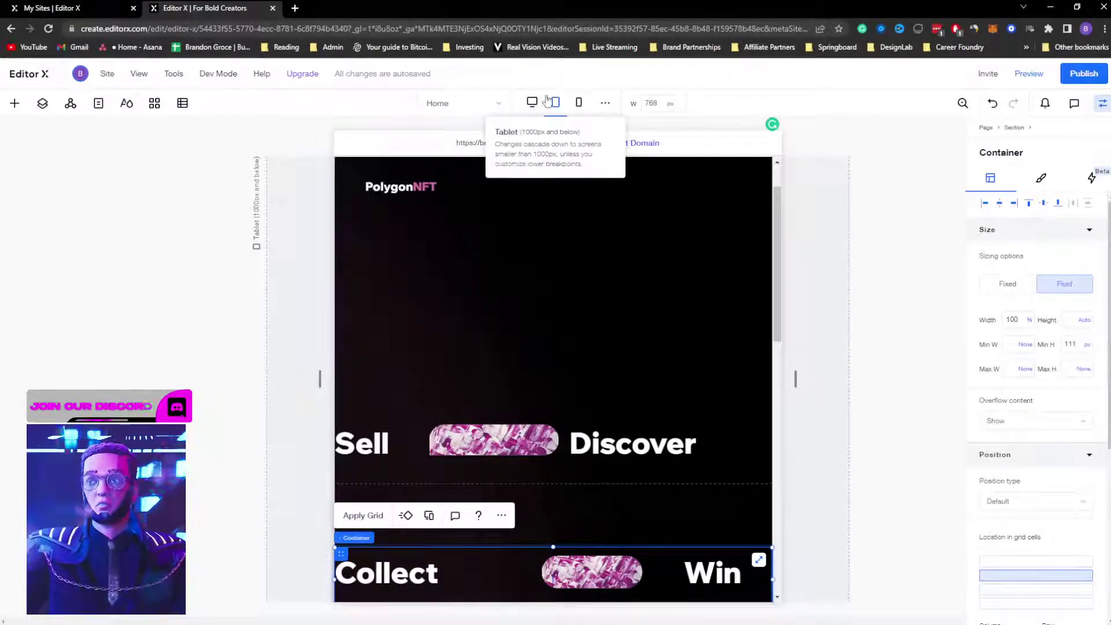
scroll(572, 391, down, 2)
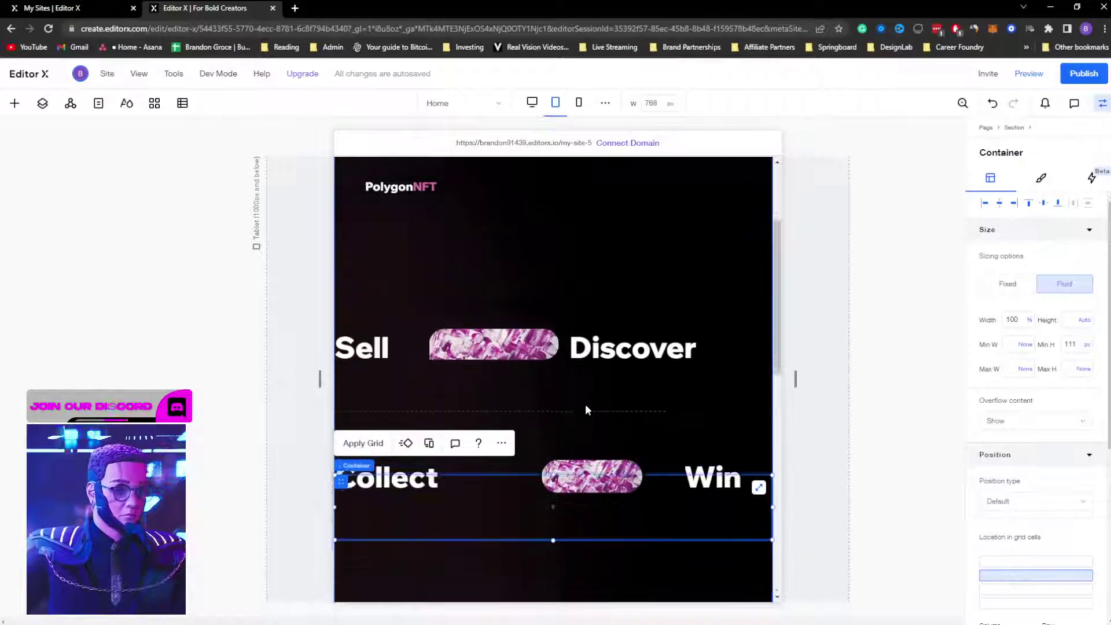
click(1029, 203)
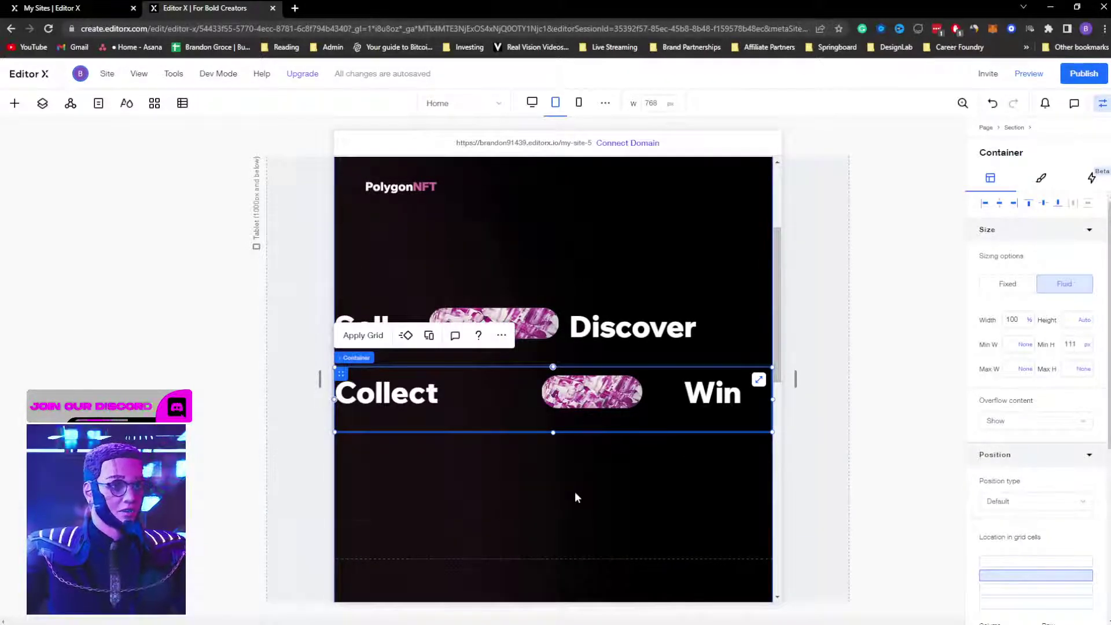
Step: Move the "real rewards" container up to the top of its grid row and align it to the section's left edge
scroll(575, 489, down, 4)
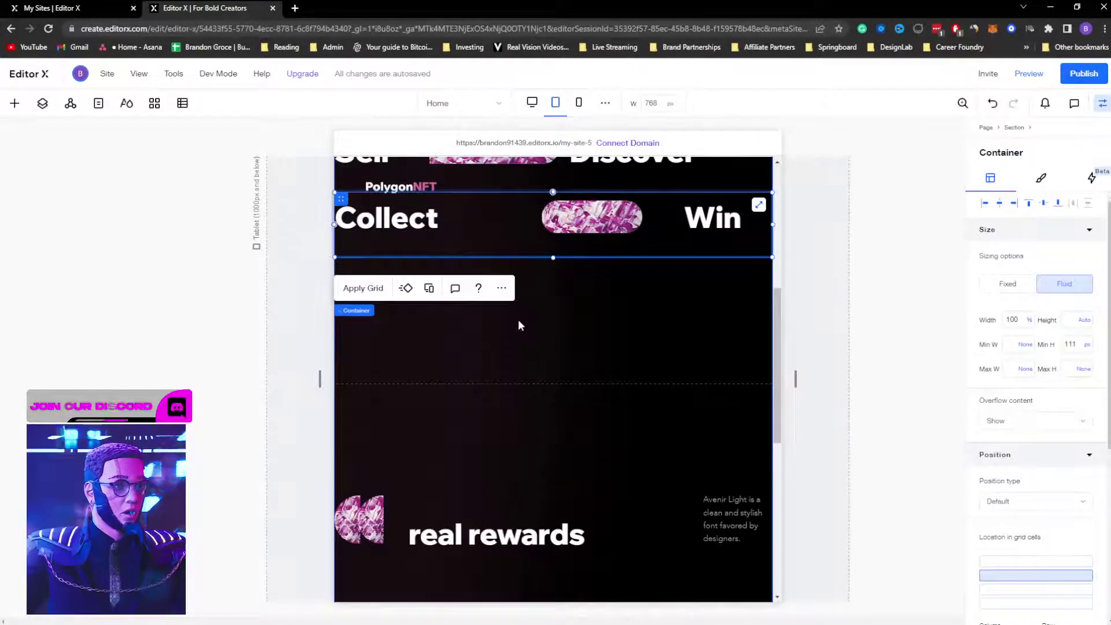
scroll(518, 320, up, 7)
scroll(518, 319, down, 5)
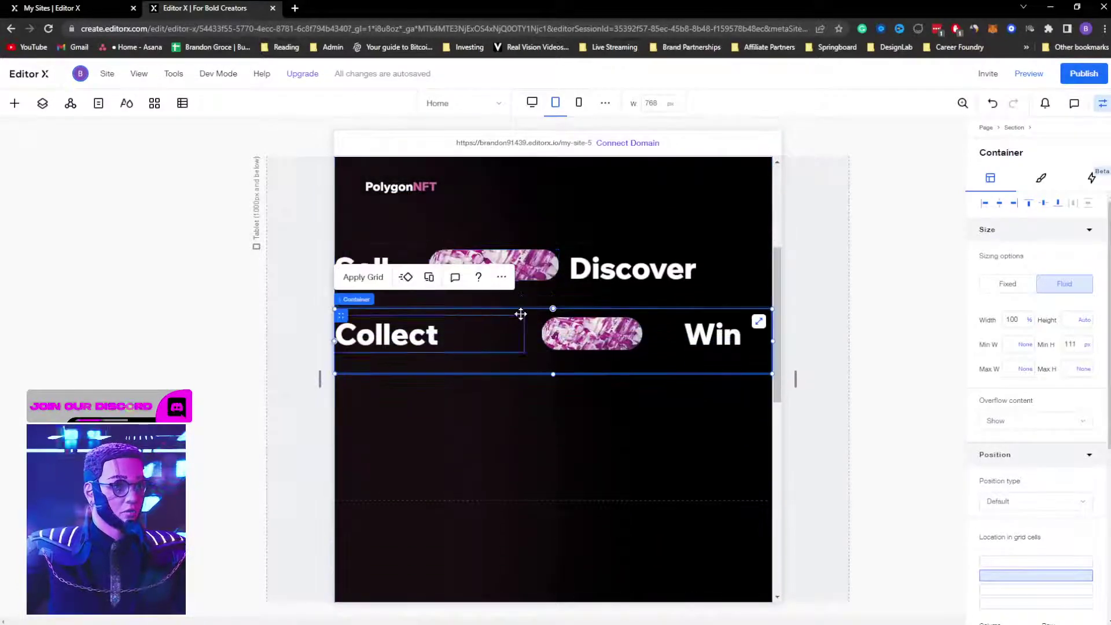
scroll(521, 315, up, 3)
scroll(522, 330, down, 5)
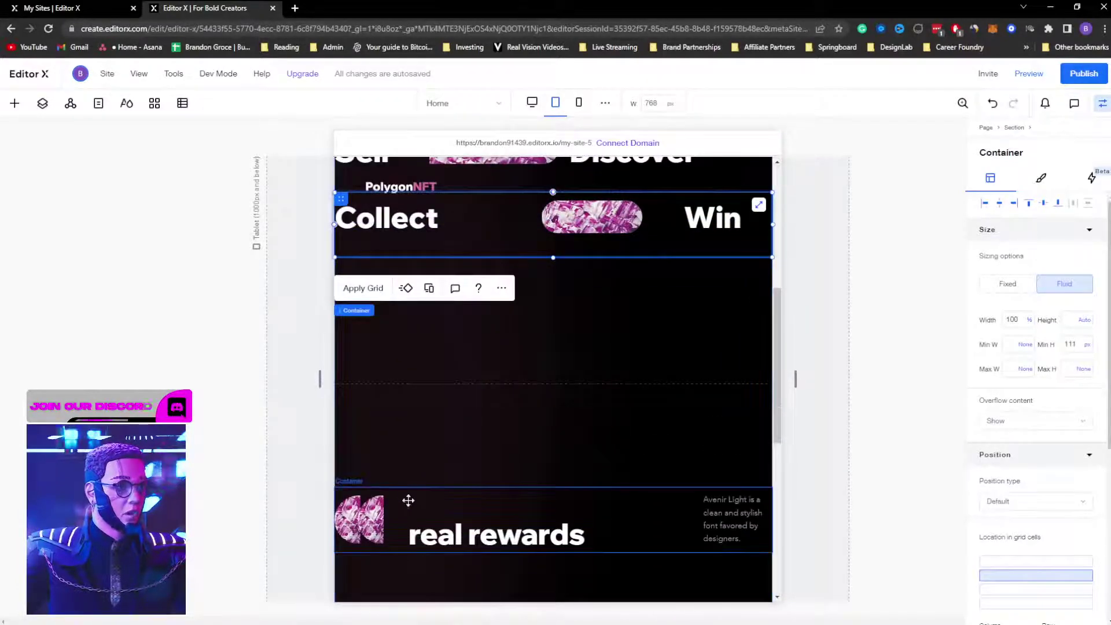
drag(402, 510, 509, 401)
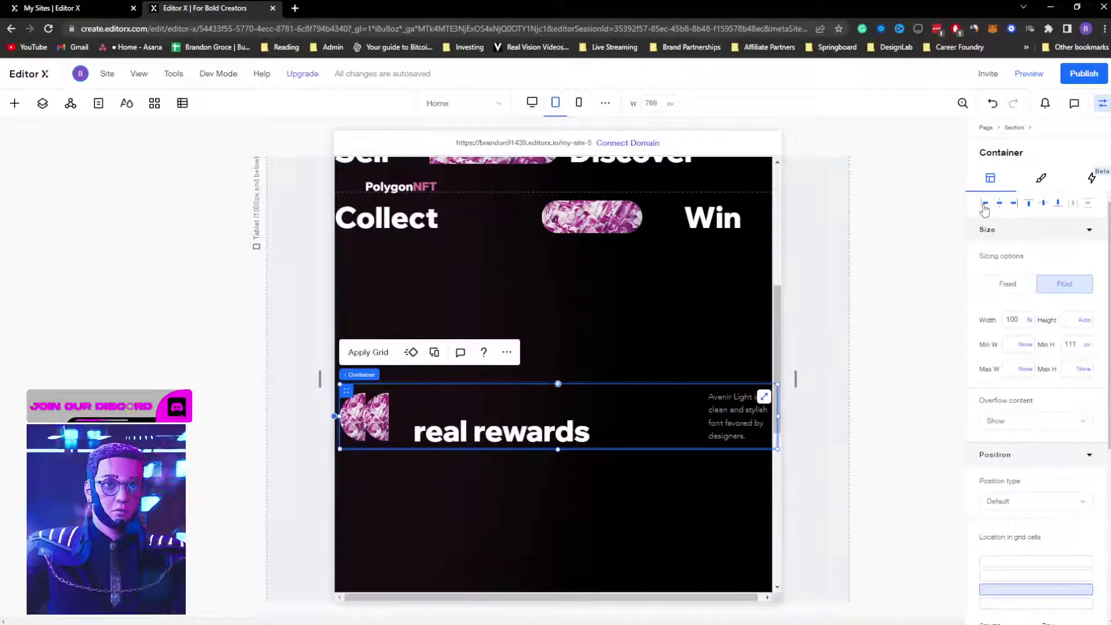
click(648, 320)
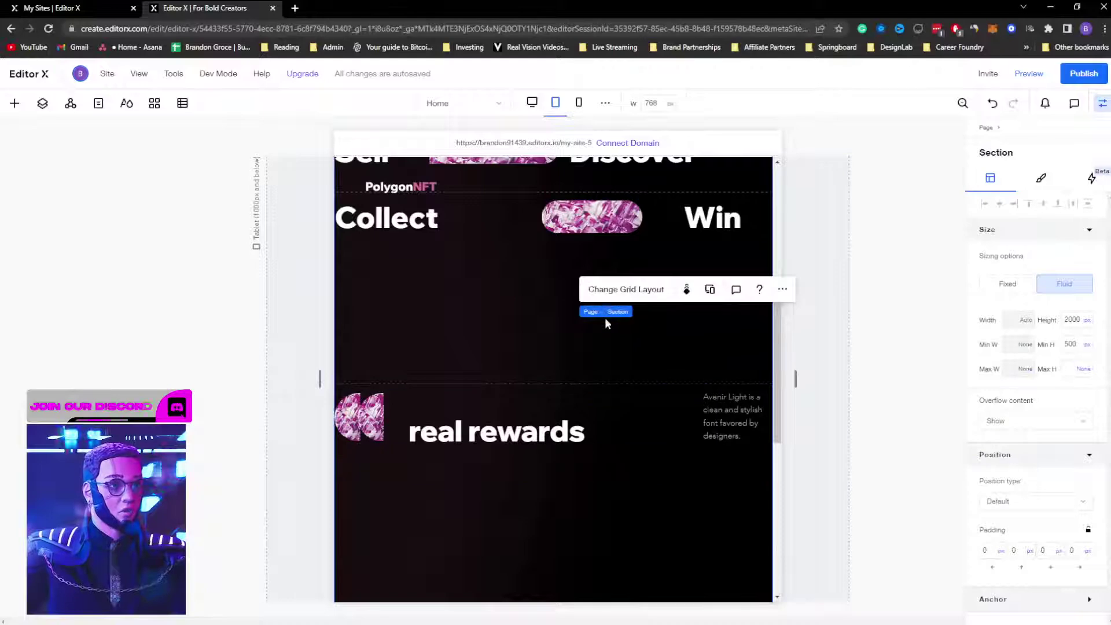
Step: Shrink the second grid row to bring "real rewards" up under "Collect", and set the section height to 100 vh
drag(606, 364, 624, 231)
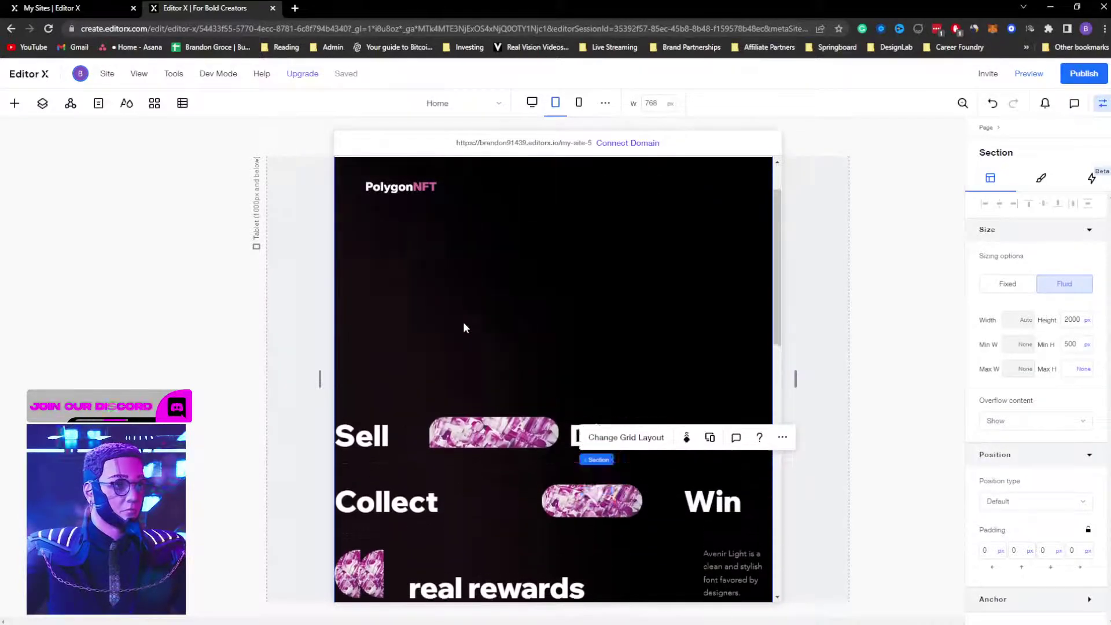
click(507, 331)
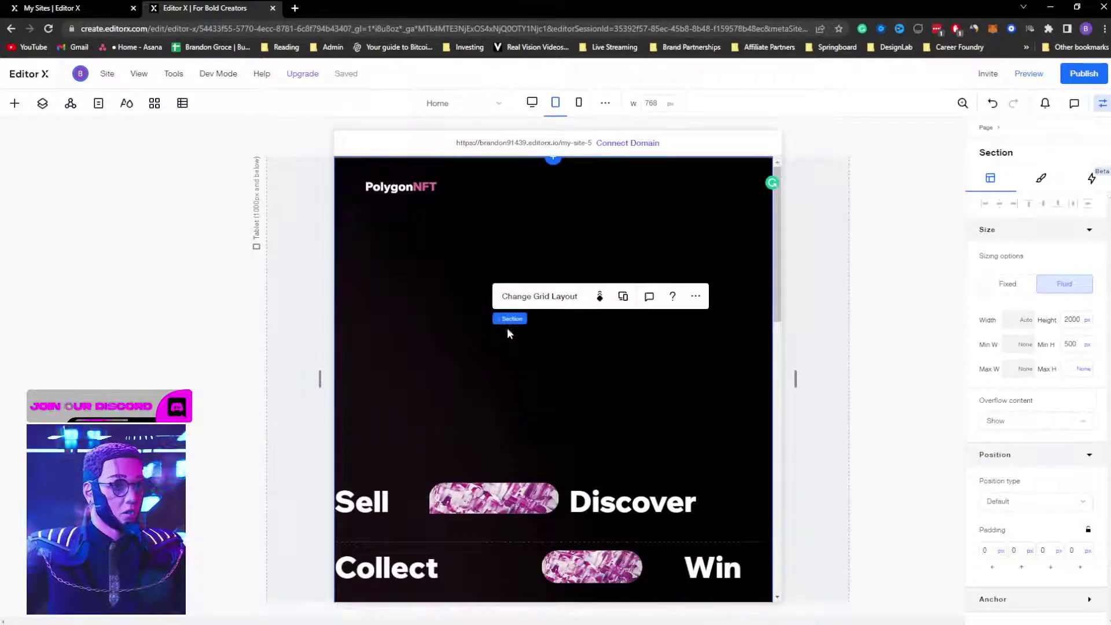
click(1072, 319)
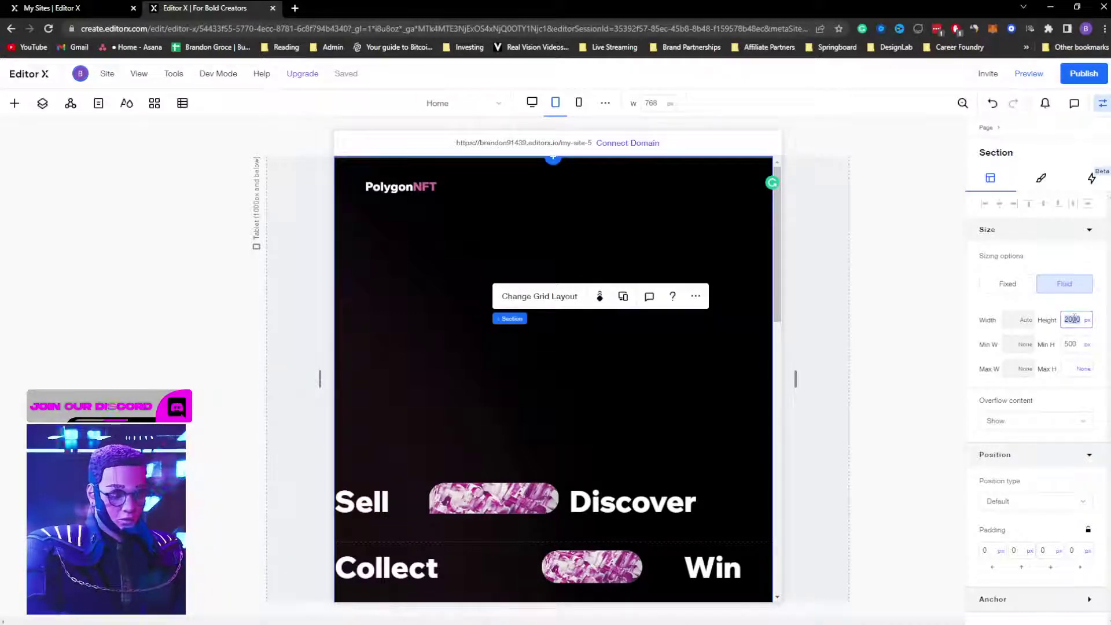
key(Return)
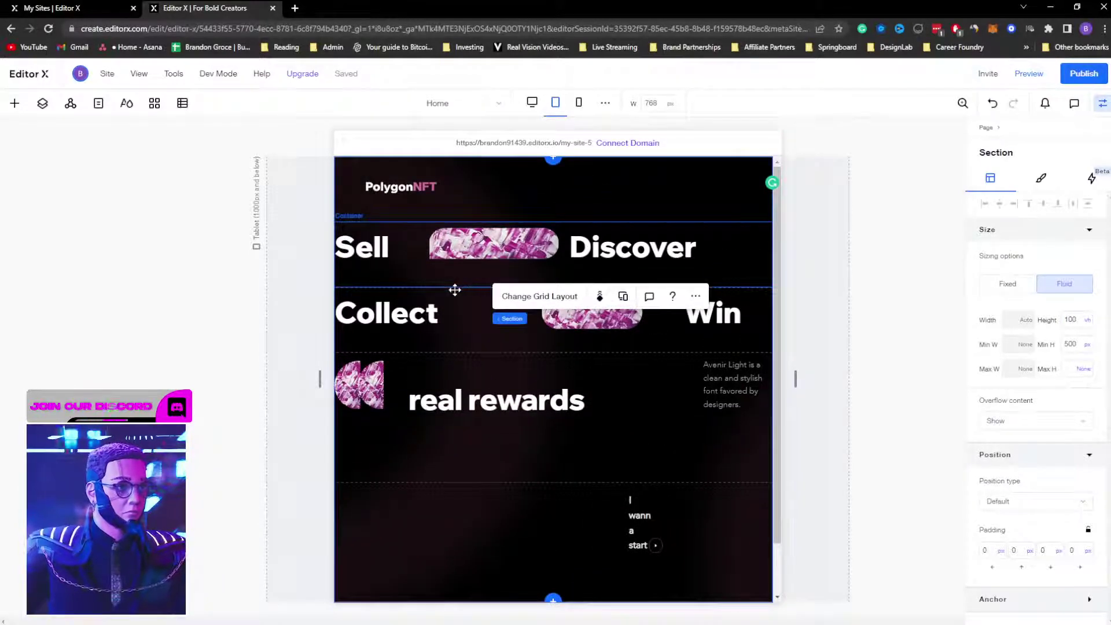
Step: Edit the section grid in Advanced Mode, switching the first row's height from Min/Max to a percentage of 25%
drag(458, 287, 461, 303)
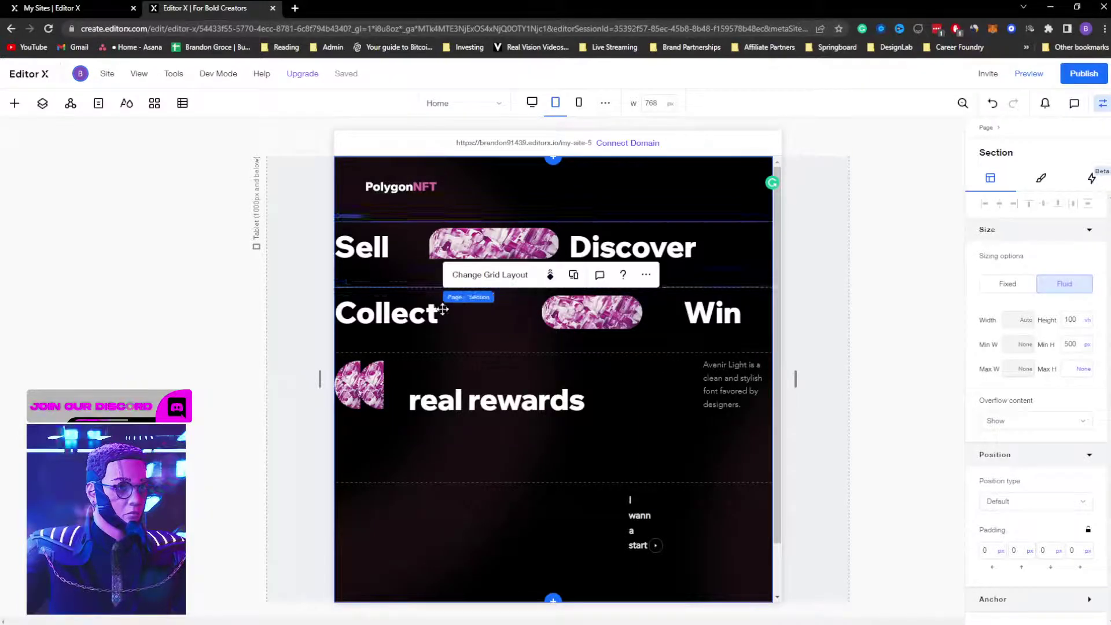
click(409, 527)
click(439, 495)
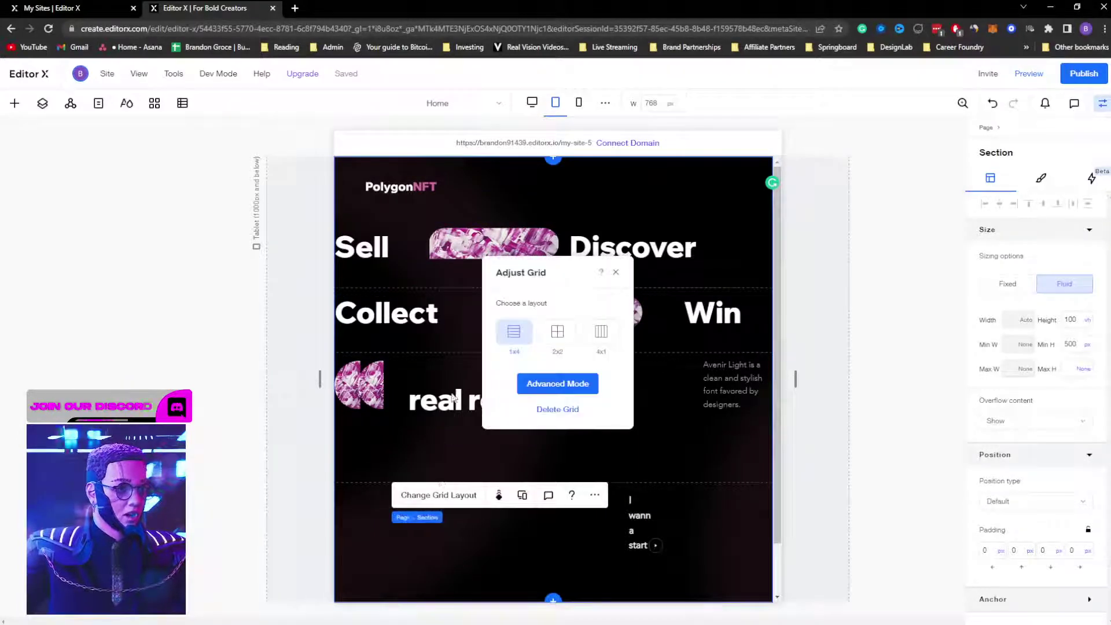
click(565, 384)
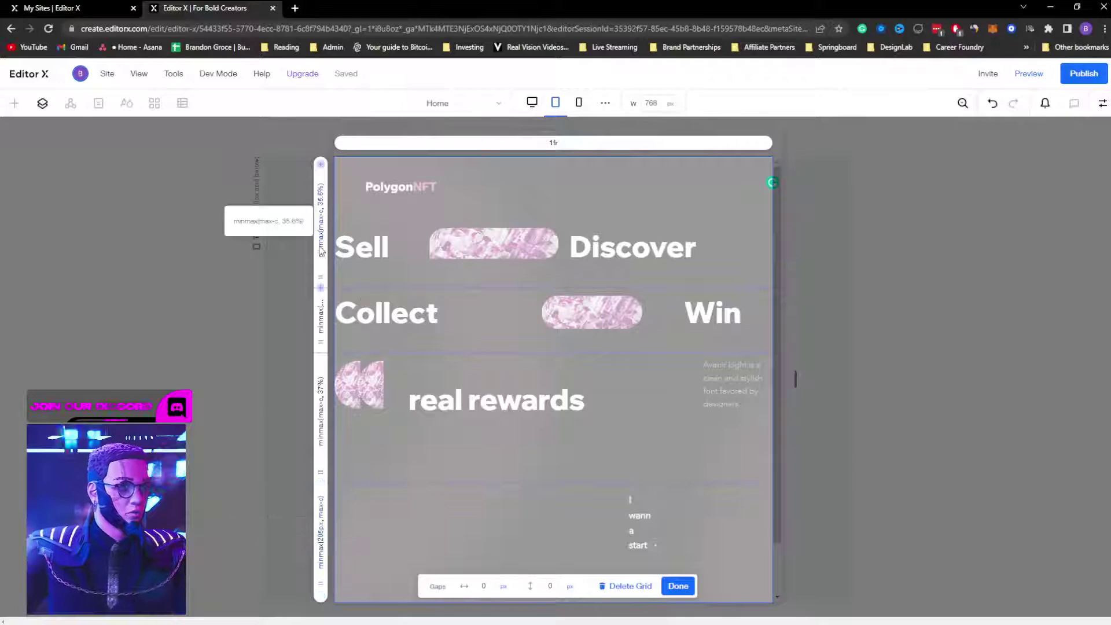
click(321, 229)
click(443, 283)
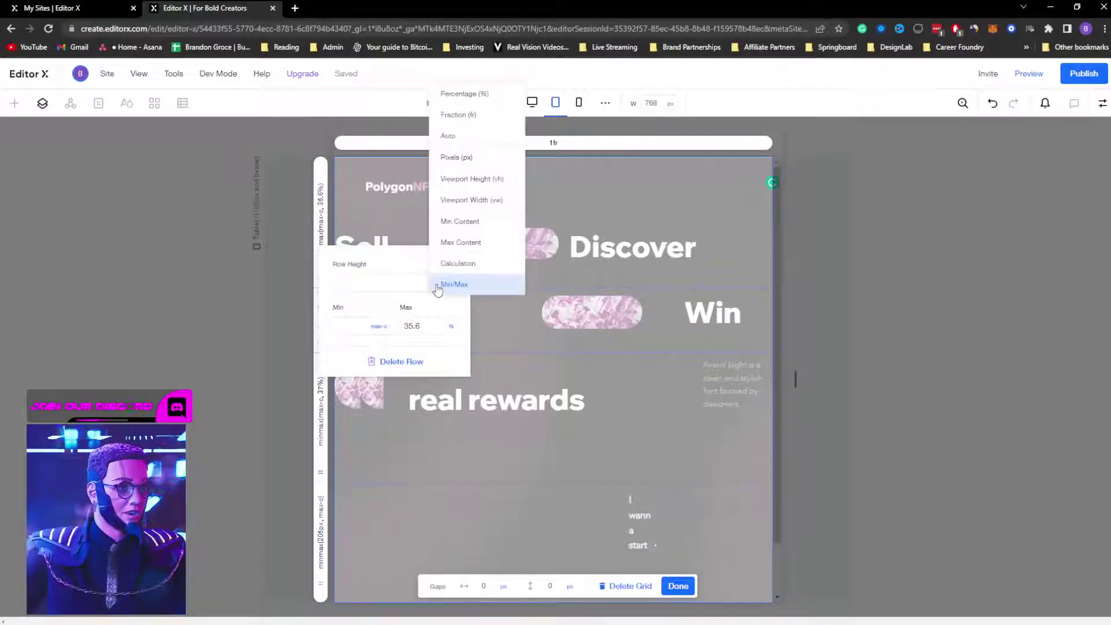
click(468, 100)
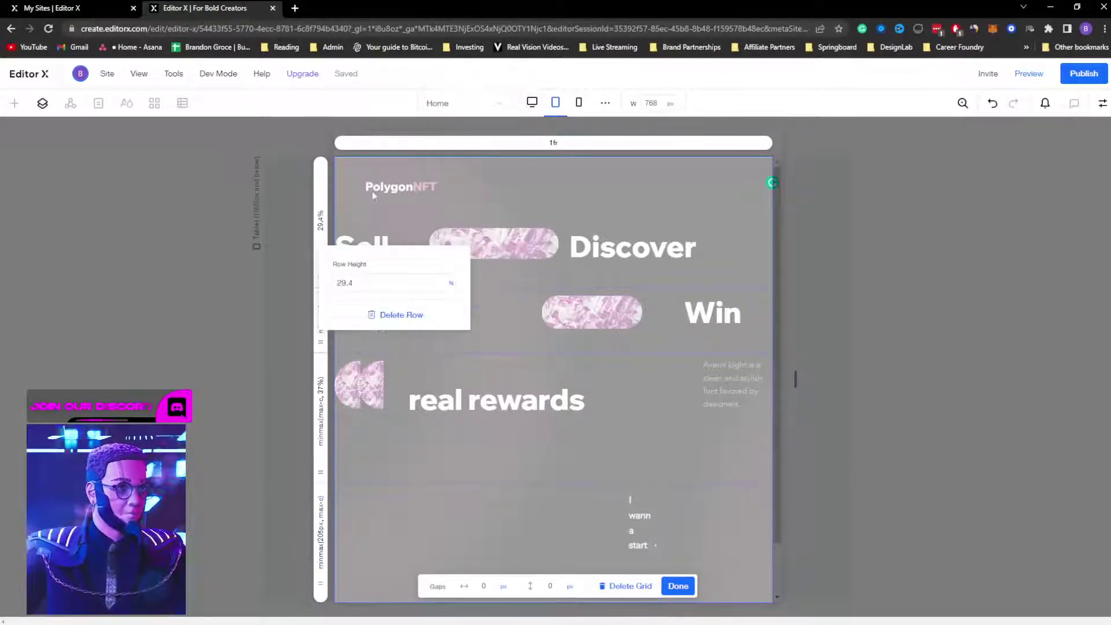
click(360, 283)
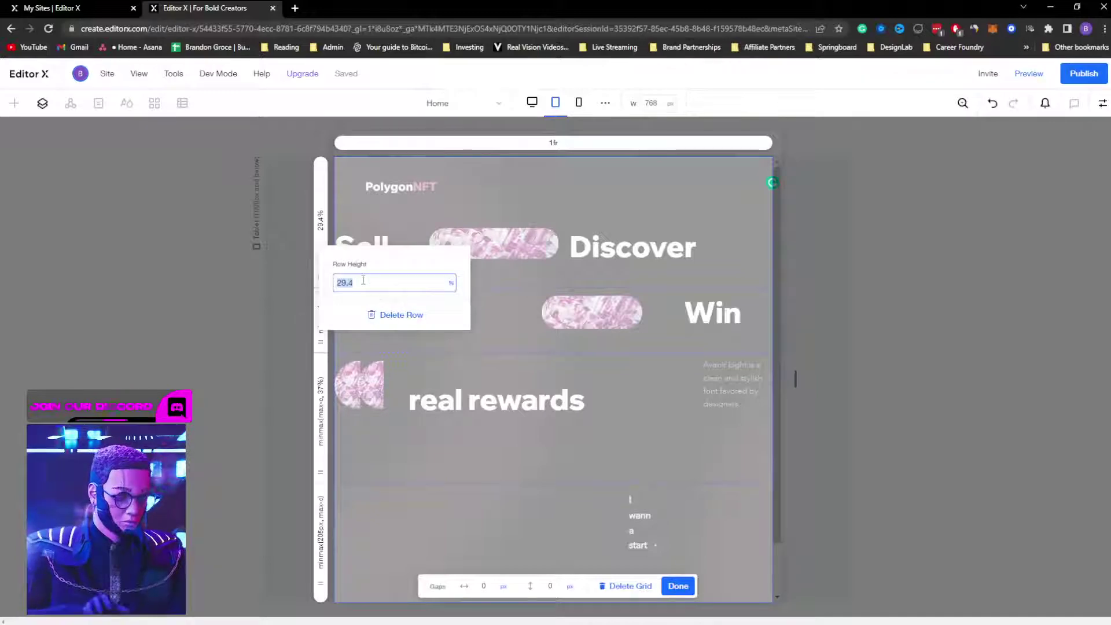
text(25)
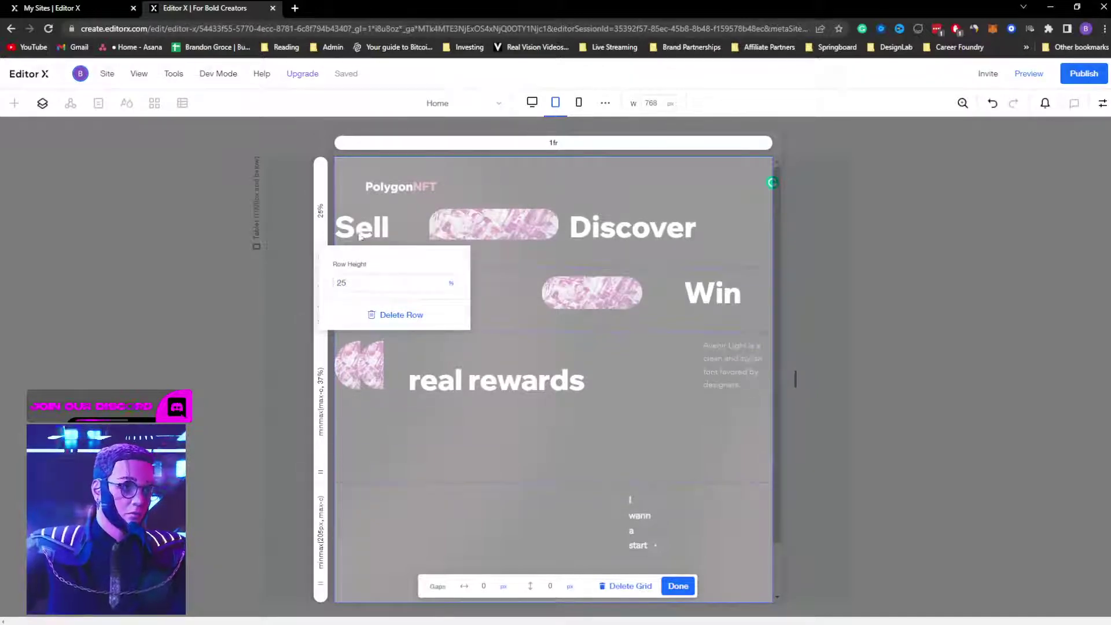
Step: Enlarge the first grid row to about 37.8% and switch the second row's height from Min/Max to a percentage of 25%
click(501, 305)
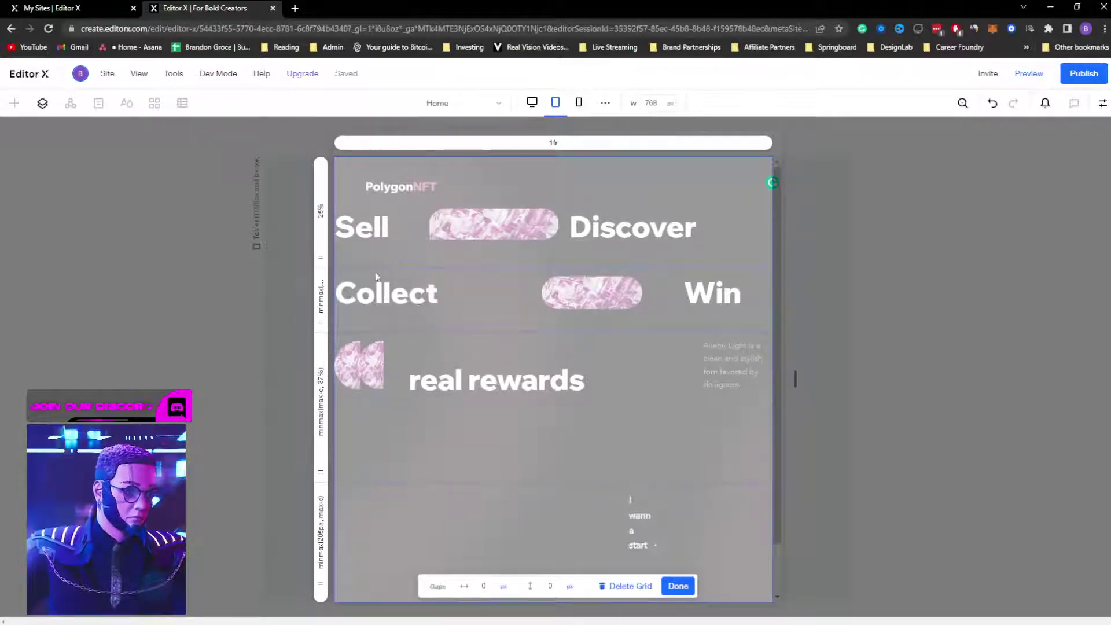
drag(380, 266, 378, 324)
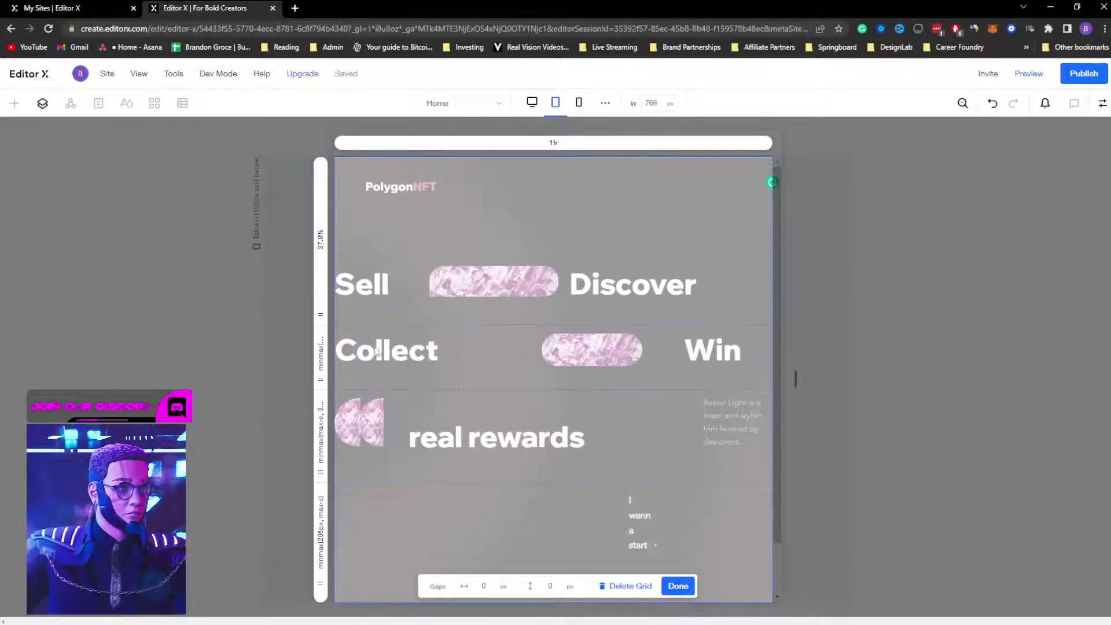
click(321, 356)
click(429, 403)
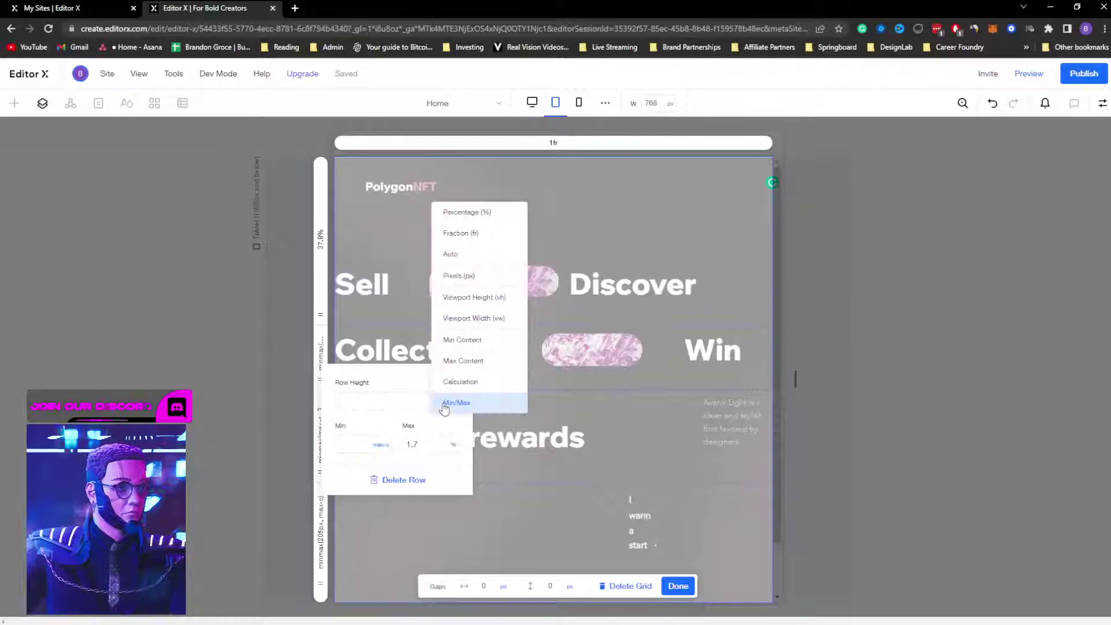
click(479, 219)
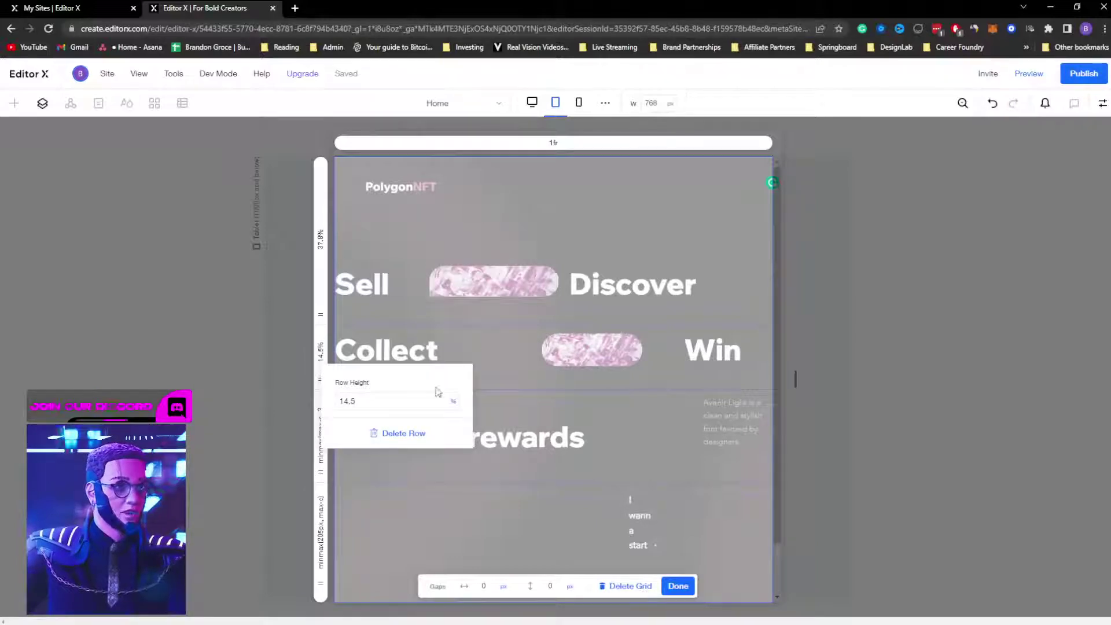
double_click(414, 401)
text(25)
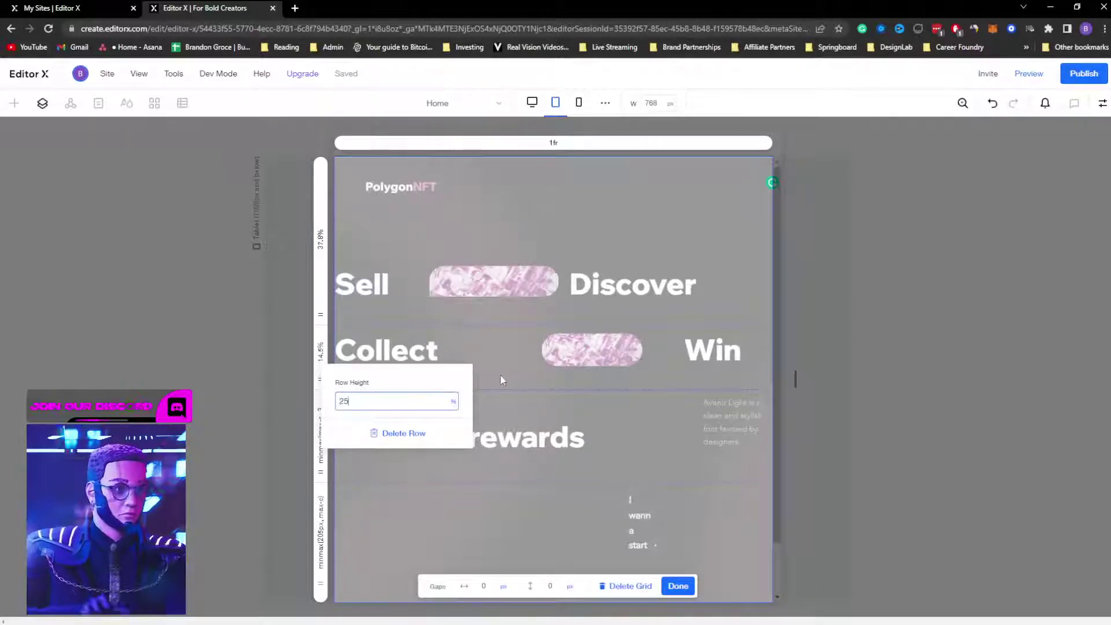
key(Return)
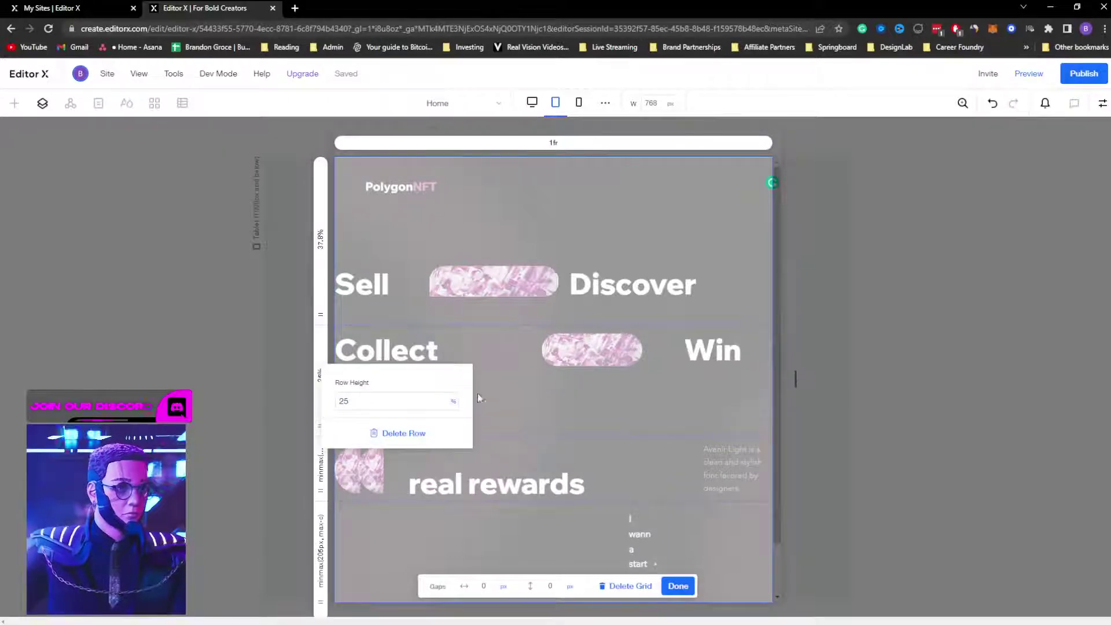
Step: Switch the third grid row's height from Min/Max to a percentage of 25%
click(320, 463)
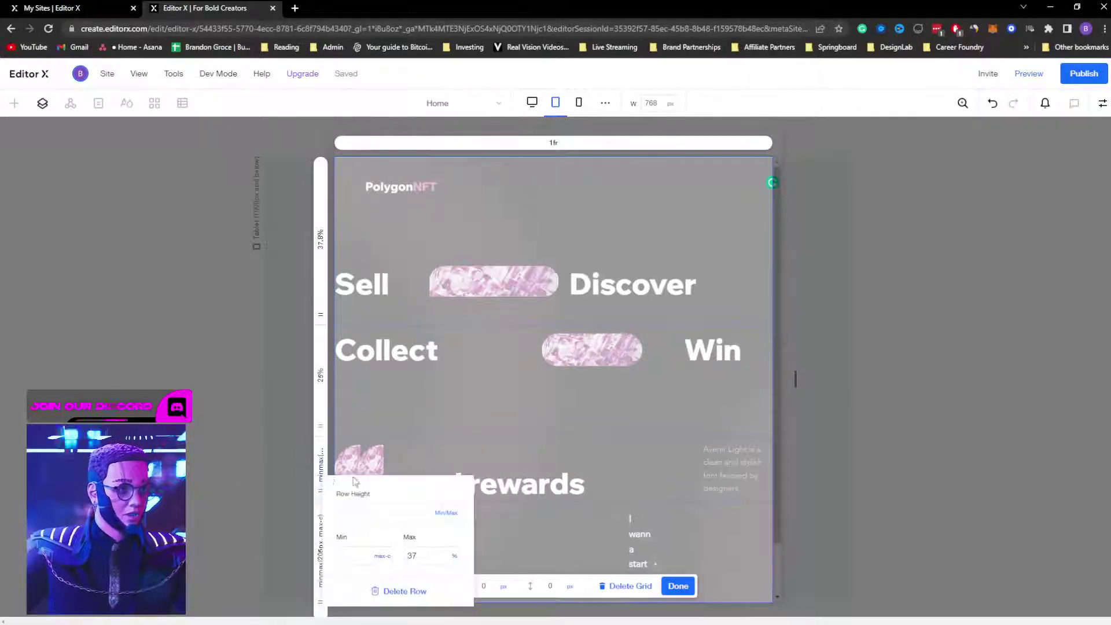
click(453, 519)
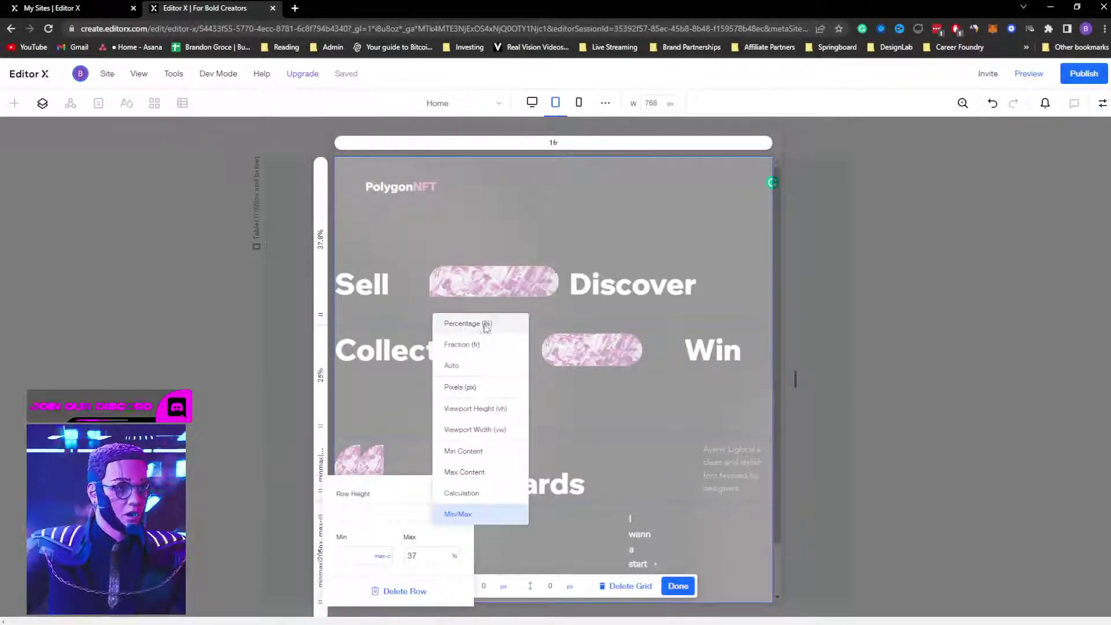
click(484, 322)
double_click(397, 519)
text(25)
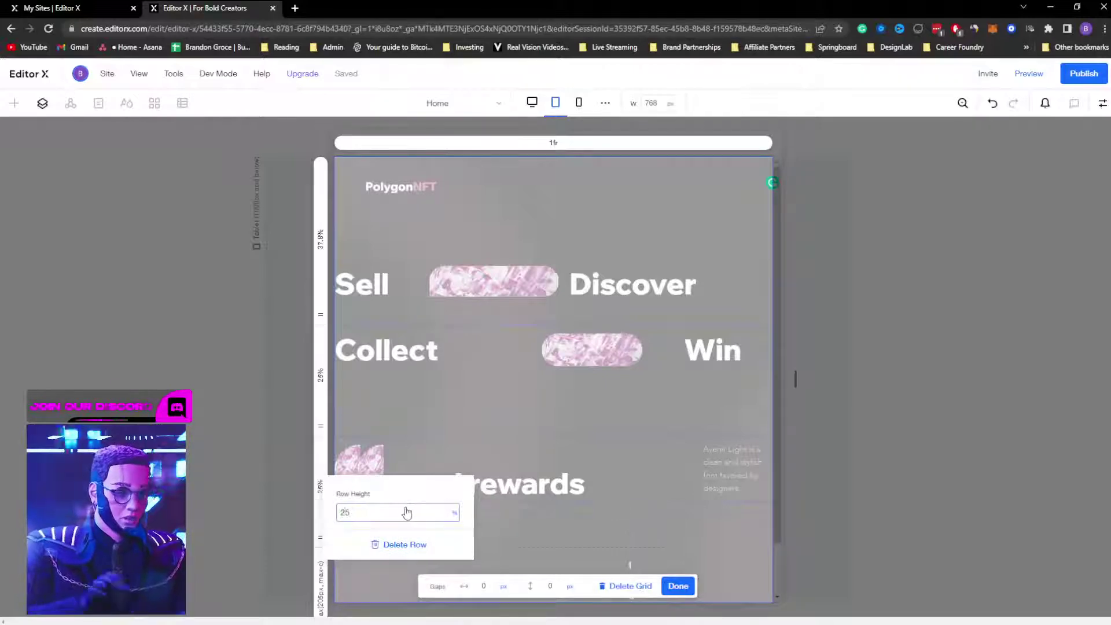
key(Return)
click(565, 448)
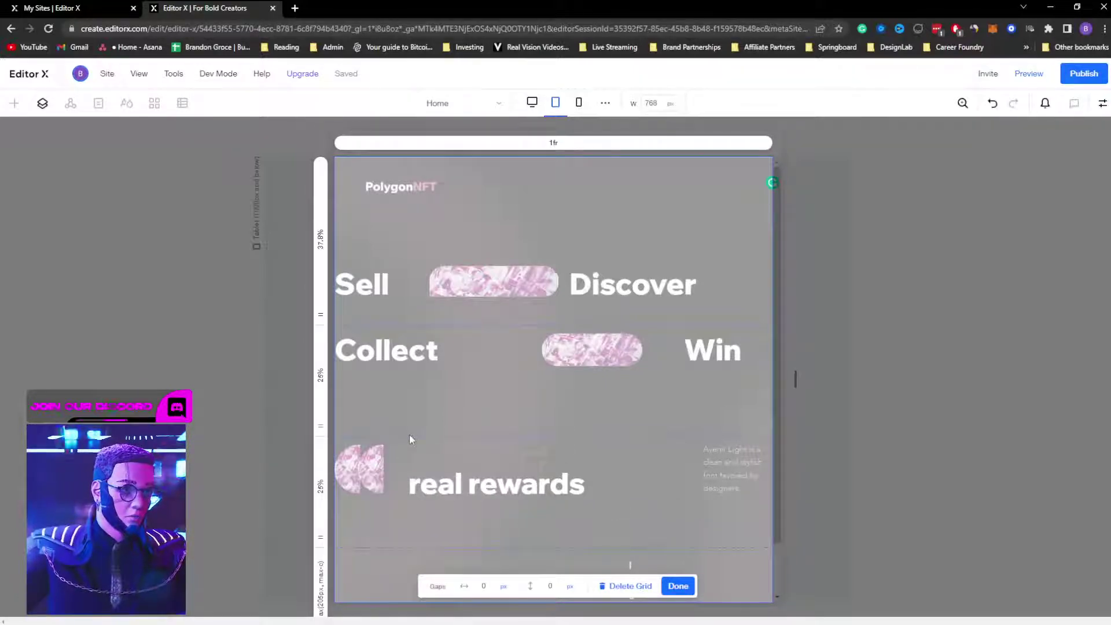
Step: Shrink the second grid row to about 12.3% and the third to about 16.9%, then finish the grid edit
drag(404, 436, 421, 379)
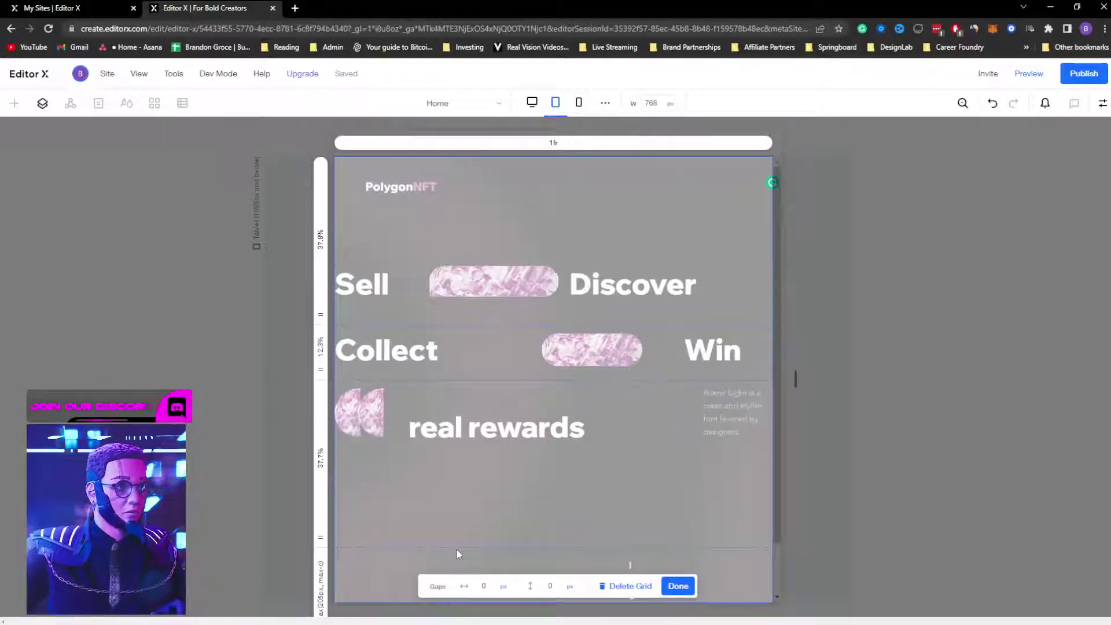
drag(457, 547, 517, 477)
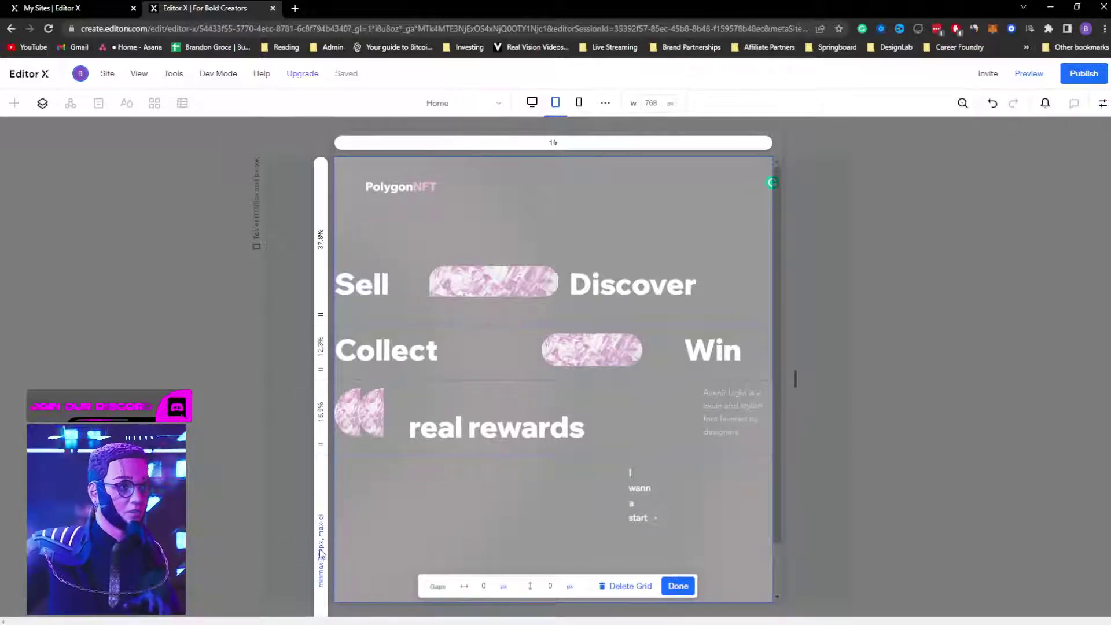
click(683, 586)
Step: Widen the "I wanna start" container to about 139 px so its text fits on one line beside the play button
click(659, 493)
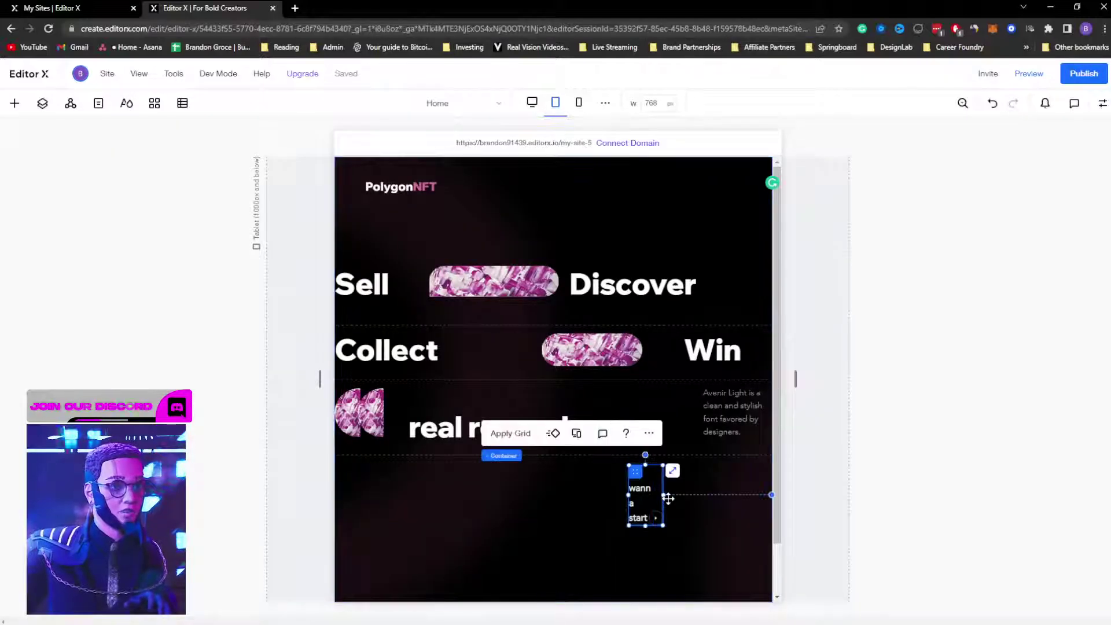
drag(664, 494, 712, 490)
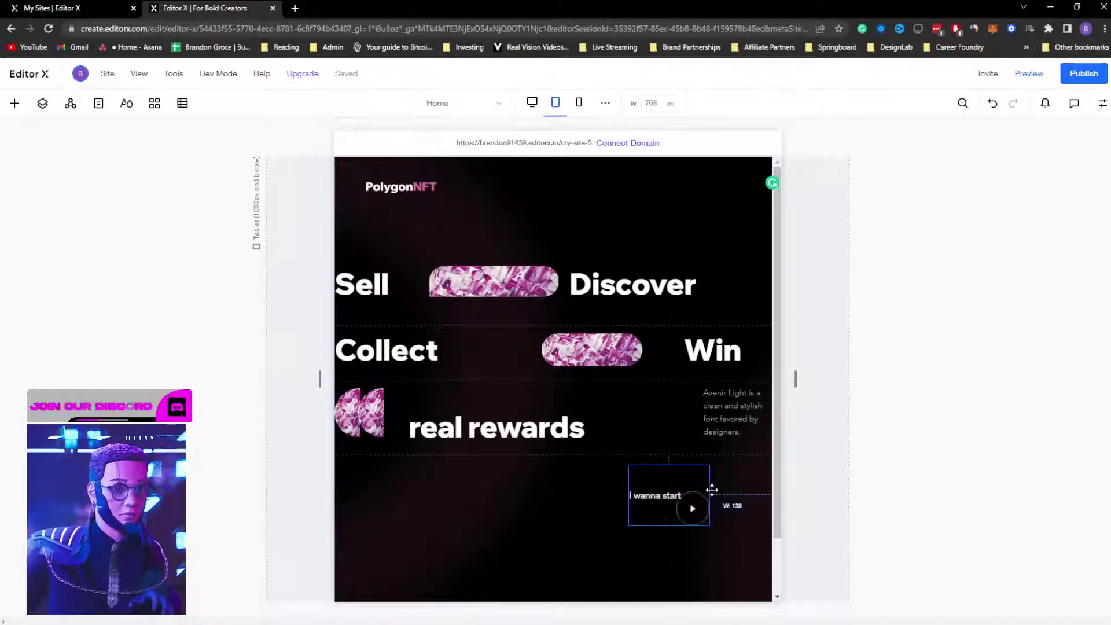
click(684, 529)
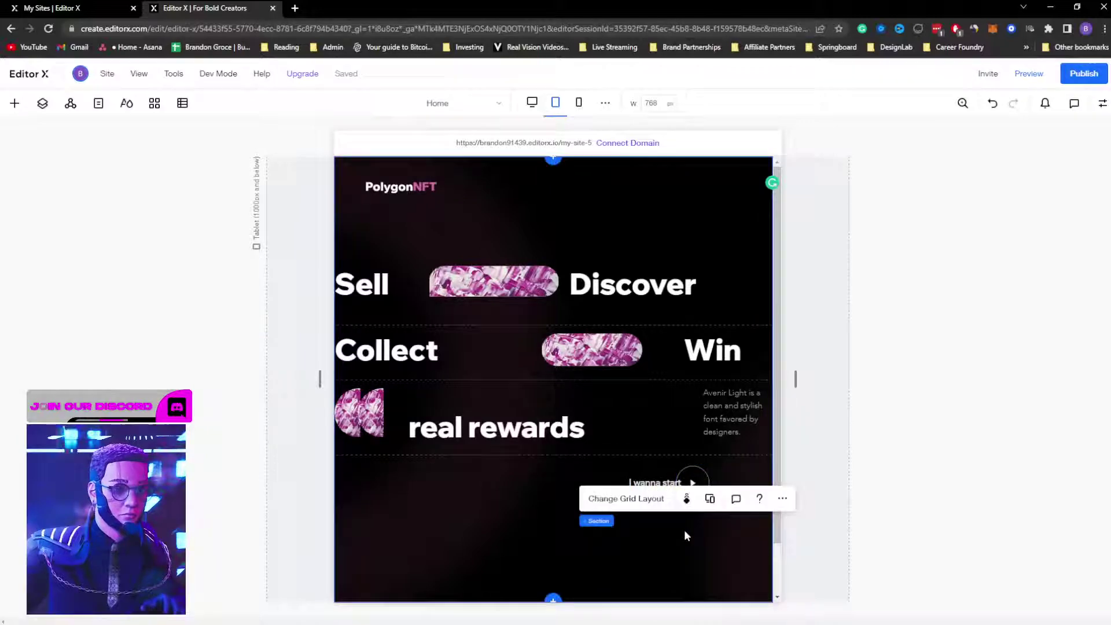
Step: Align the vertical centers of the "real rewards" text, the shape image and the small paragraph in the third row
click(644, 405)
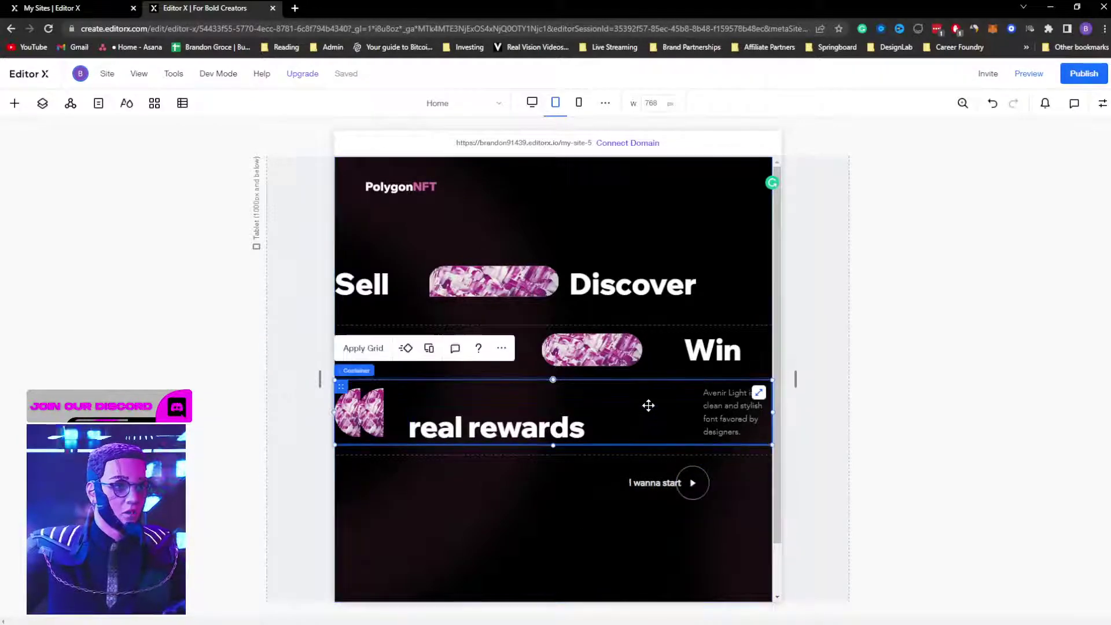
click(513, 423)
shift+click(360, 419)
shift+click(723, 412)
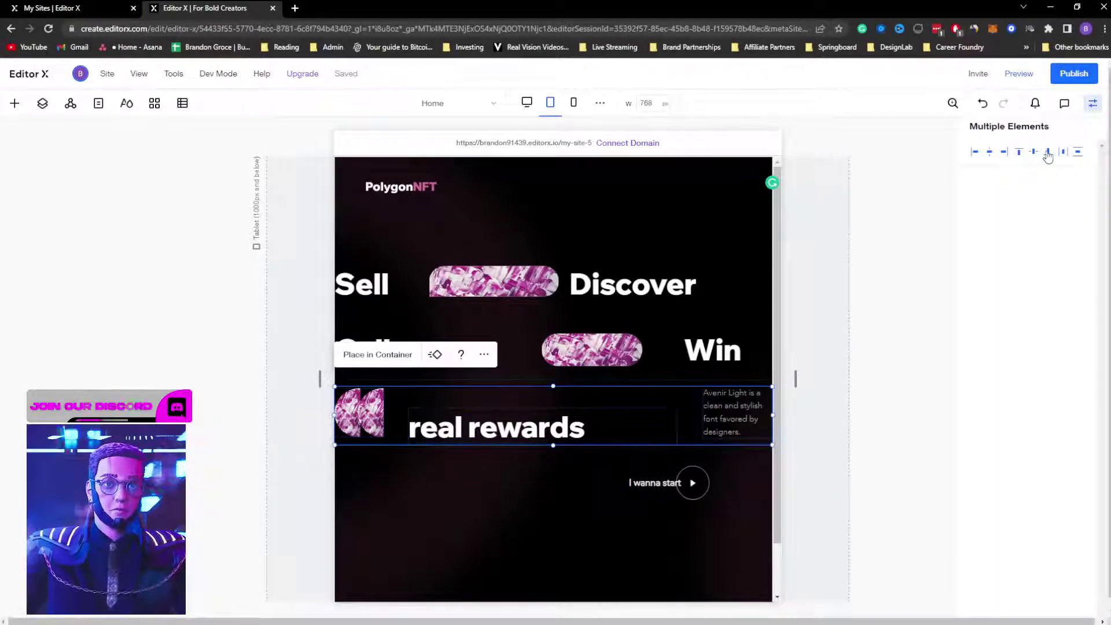
click(1034, 151)
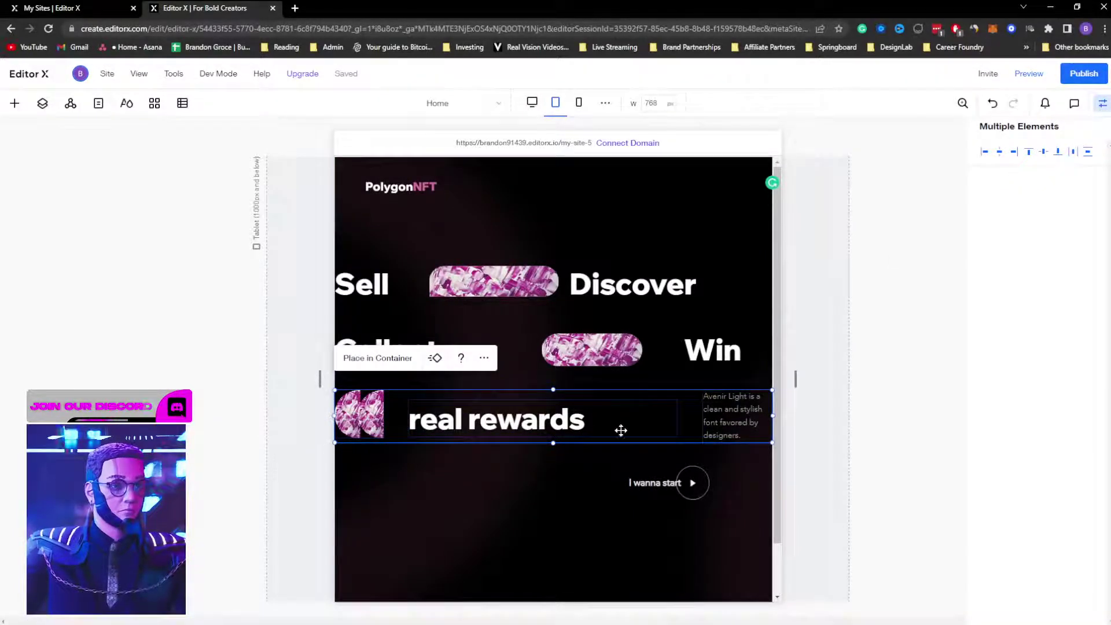
Step: Narrow the "real rewards" text box to about 42% width and center it horizontally in its container
click(570, 411)
click(656, 419)
drag(676, 417, 593, 418)
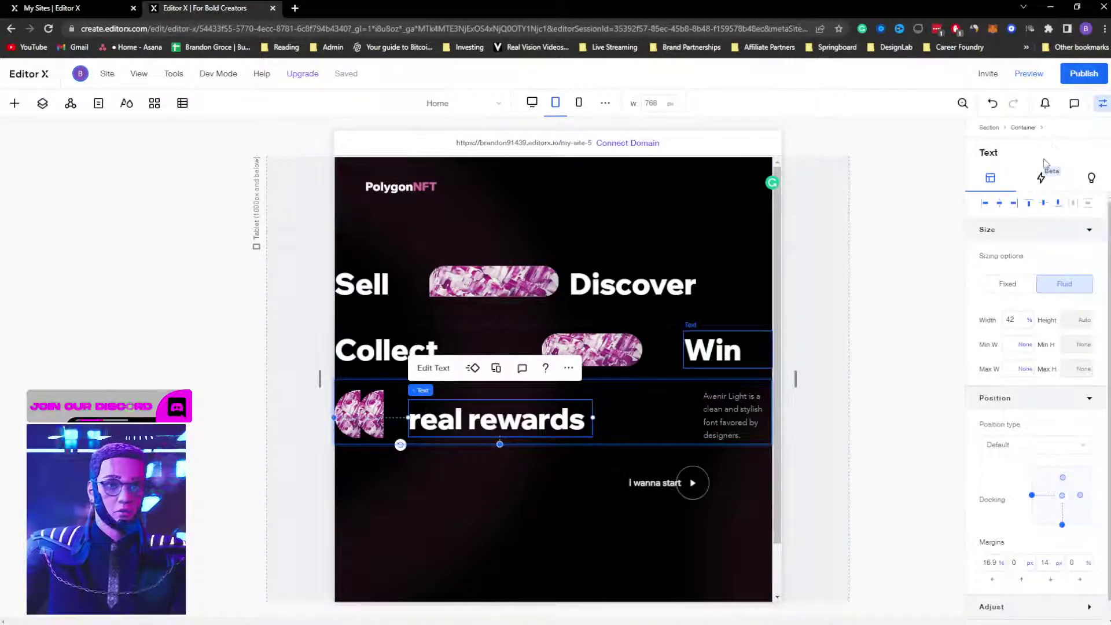
click(1000, 203)
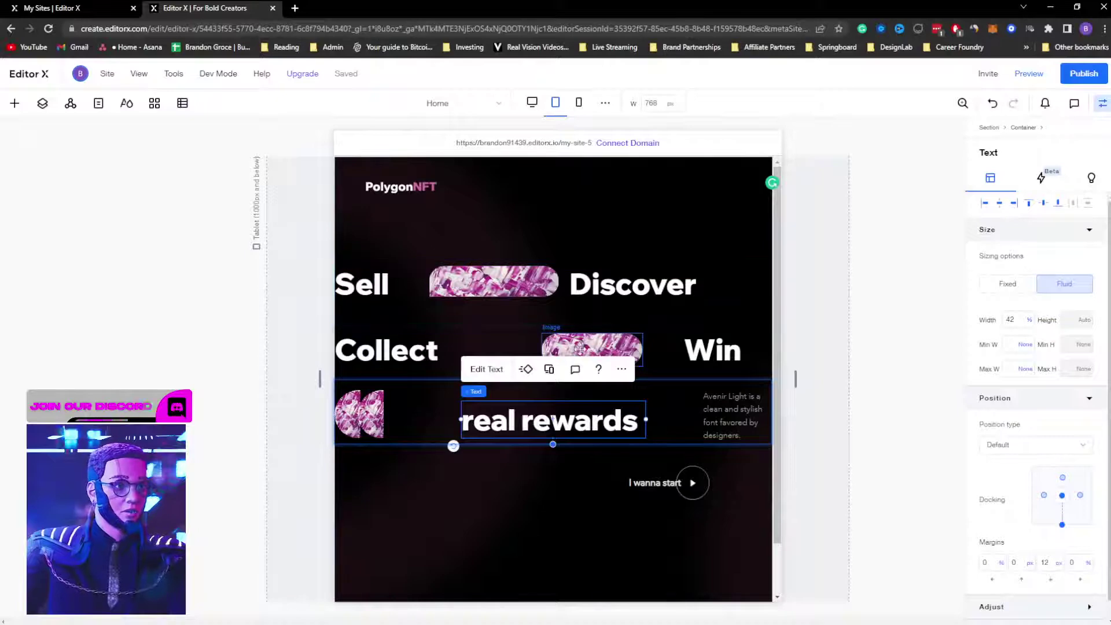
Step: Center the pill images of the "Collect" row and the "Sell" row horizontally in their containers
click(578, 348)
click(999, 204)
click(524, 277)
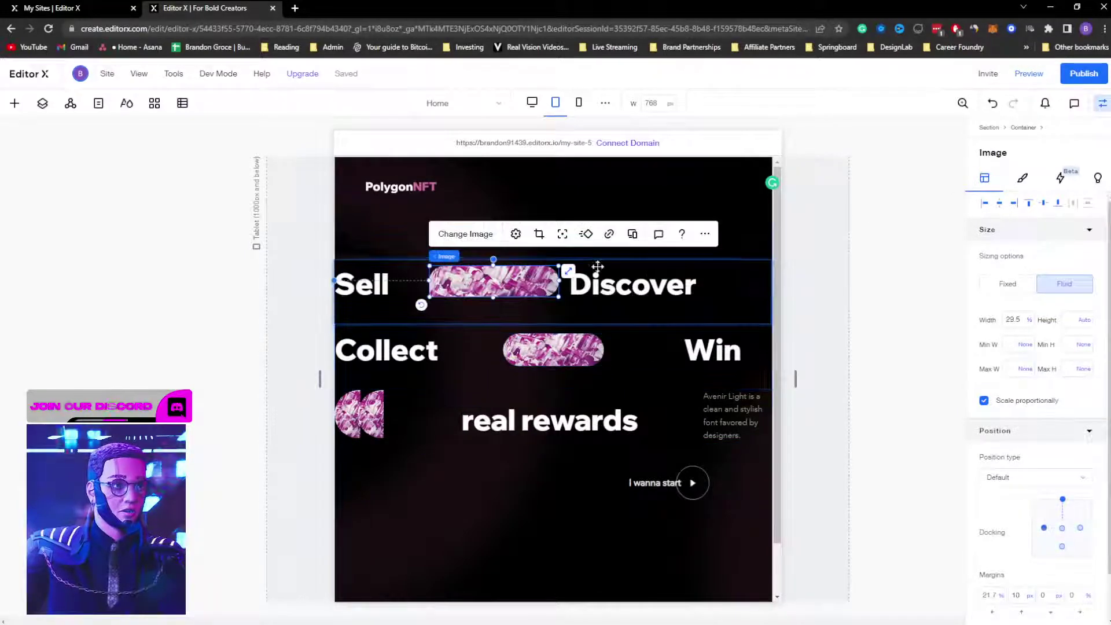
click(999, 204)
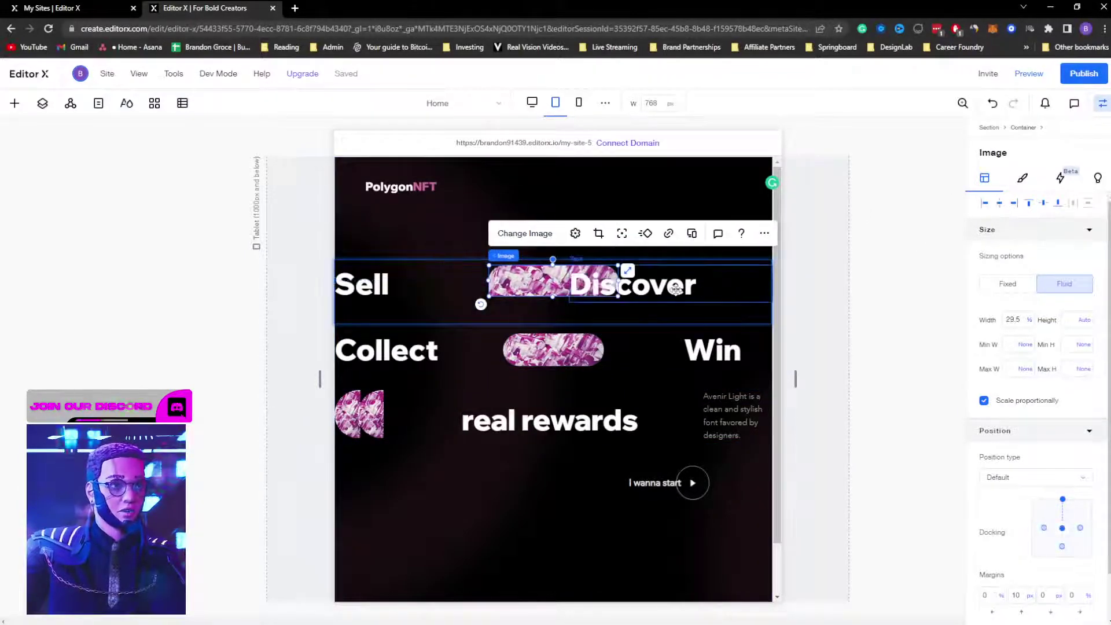
Step: Narrow the "Discover" text box to about 29.7% width and place it just right of the pill image
click(673, 290)
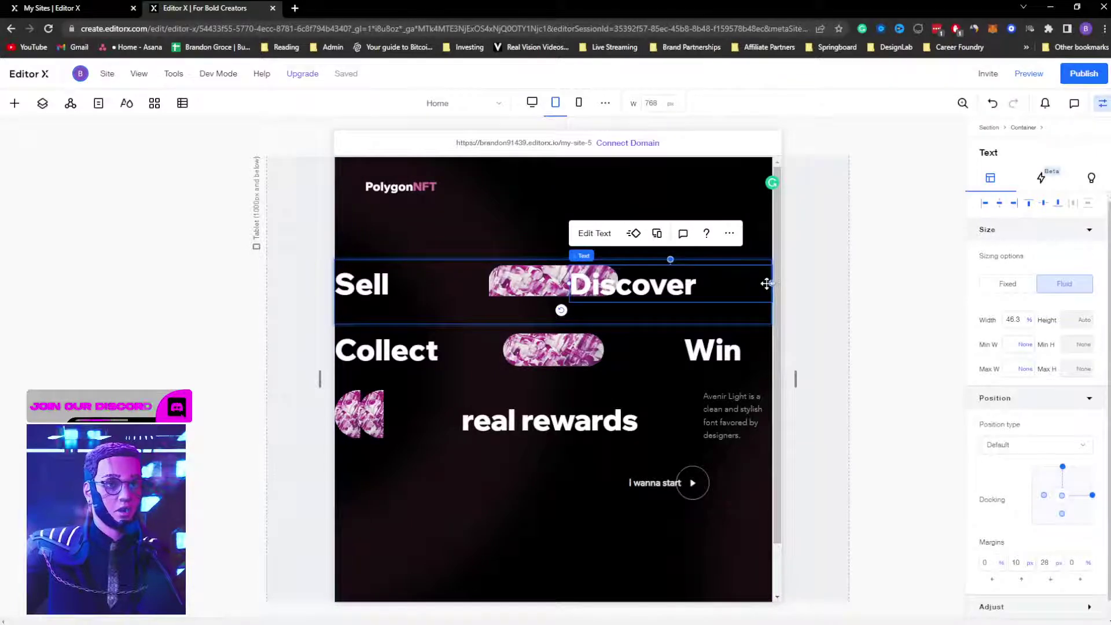
drag(771, 283, 709, 282)
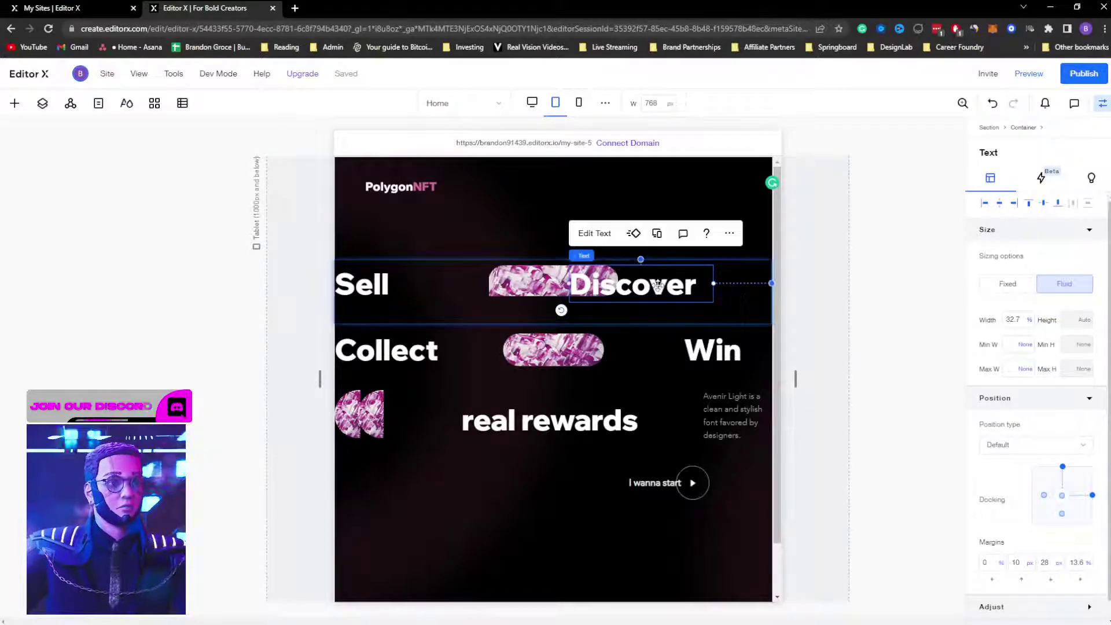
drag(633, 285, 768, 281)
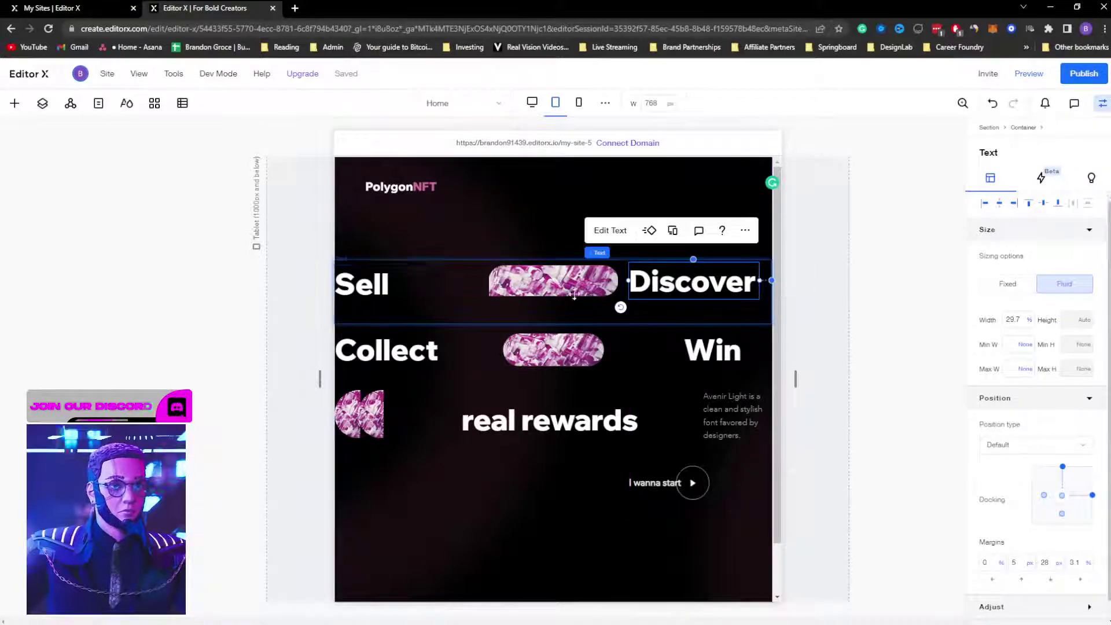
Step: Move "Sell" close to its pill image and align "Sell", the image and "Discover" on their vertical centers
drag(382, 289, 903, 182)
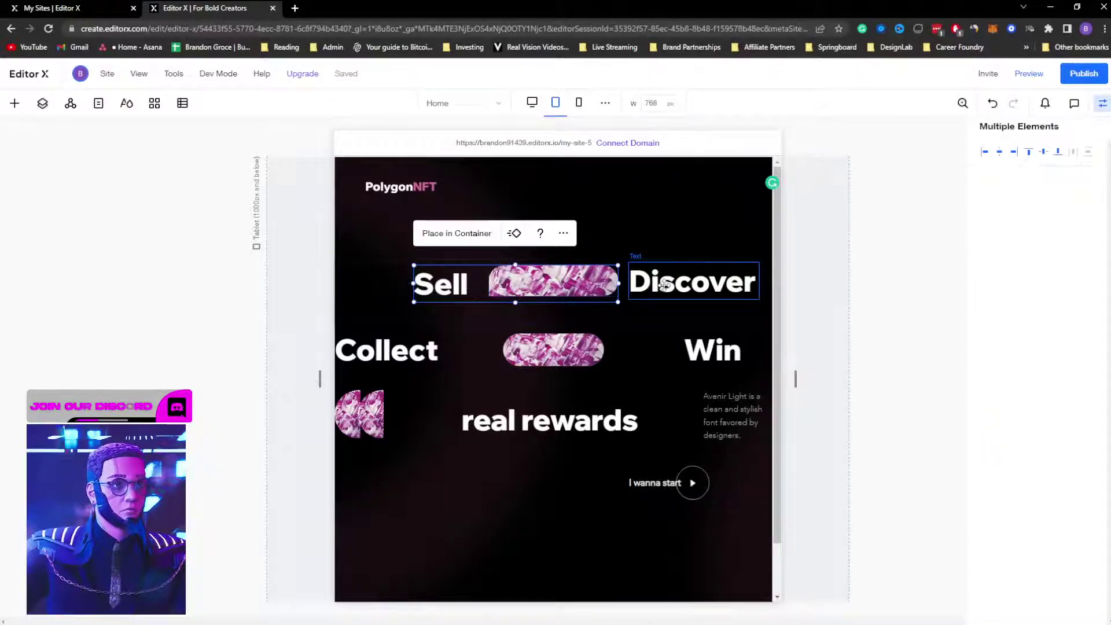
click(1042, 152)
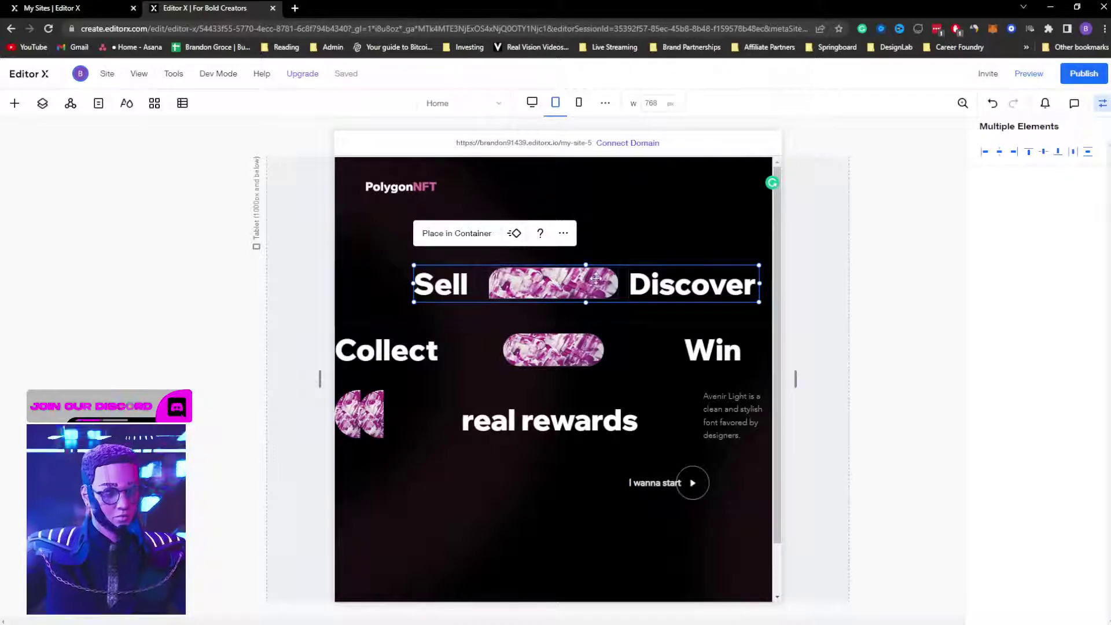
Step: Shift "Sell", its pill image and "Discover" together slightly left and down to center the group in the row
drag(595, 278, 591, 279)
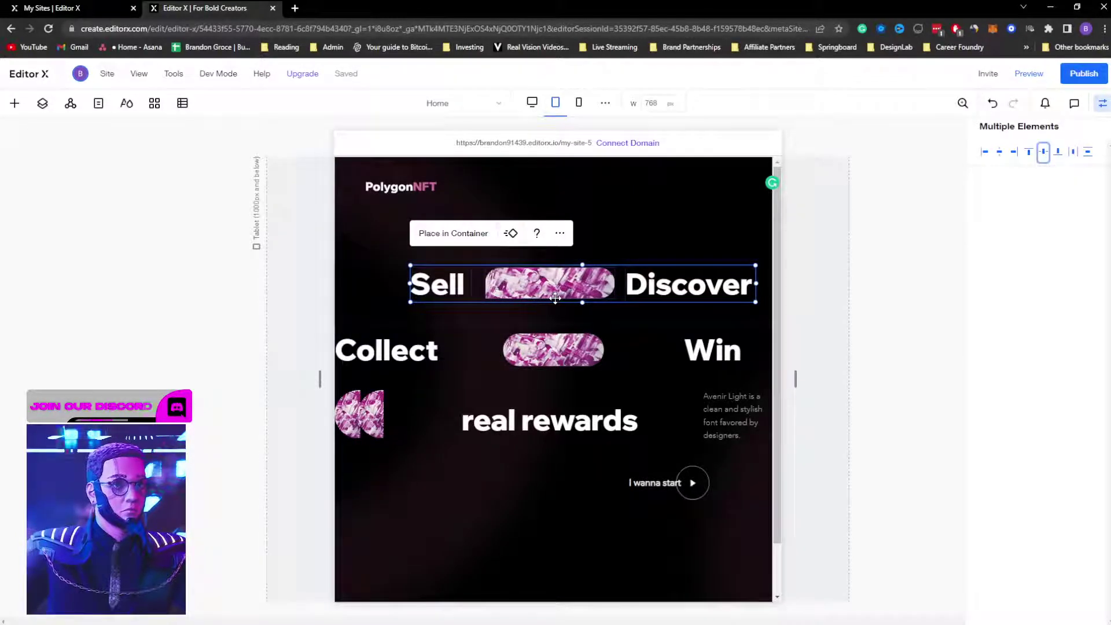
key(Left)
key(Left)
key(Left)
key(Left)
key(Left)
key(Left)
key(Left)
key(Left)
key(Left)
key(Left)
key(Left)
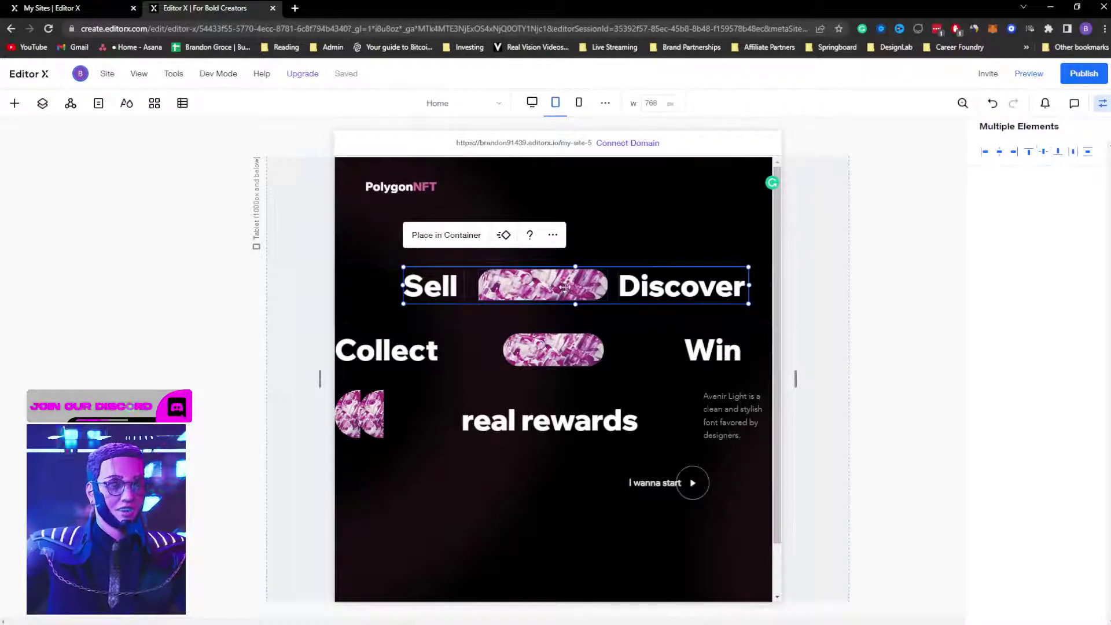
drag(558, 297, 551, 291)
Step: Move "Collect" in line with the left edge of "Sell" and bring "Win" close to the pill image's right side
click(436, 349)
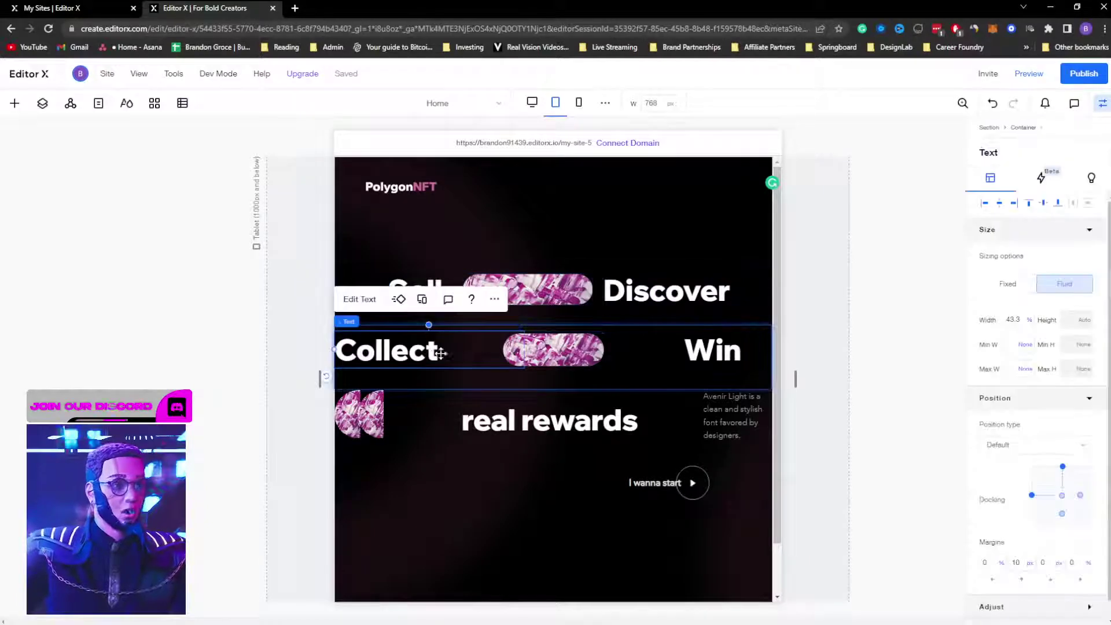
mouse_move(436, 349)
mouse_down()
mouse_move(485, 349)
mouse_move(432, 358)
mouse_move(456, 359)
mouse_up()
click(718, 351)
drag(717, 351, 653, 350)
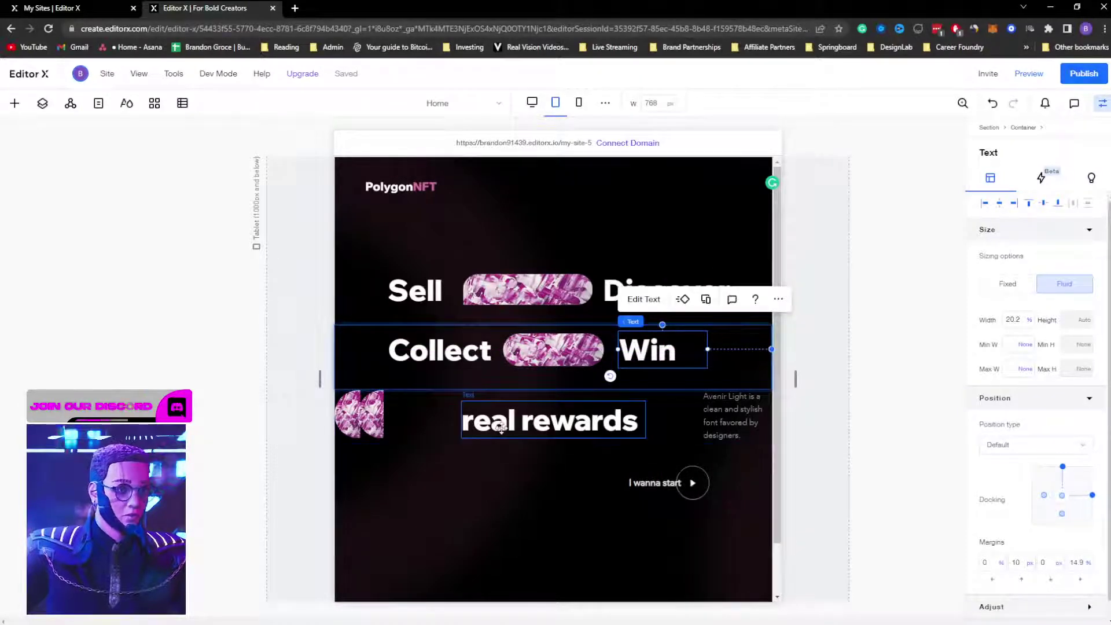
Step: Raise "real rewards", line the shape image up under "Collect", and place the paragraph beside the heading at about 20.2% width
drag(501, 429, 501, 420)
drag(365, 415, 418, 417)
mouse_move(727, 411)
mouse_down()
mouse_move(678, 410)
mouse_move(742, 410)
mouse_up()
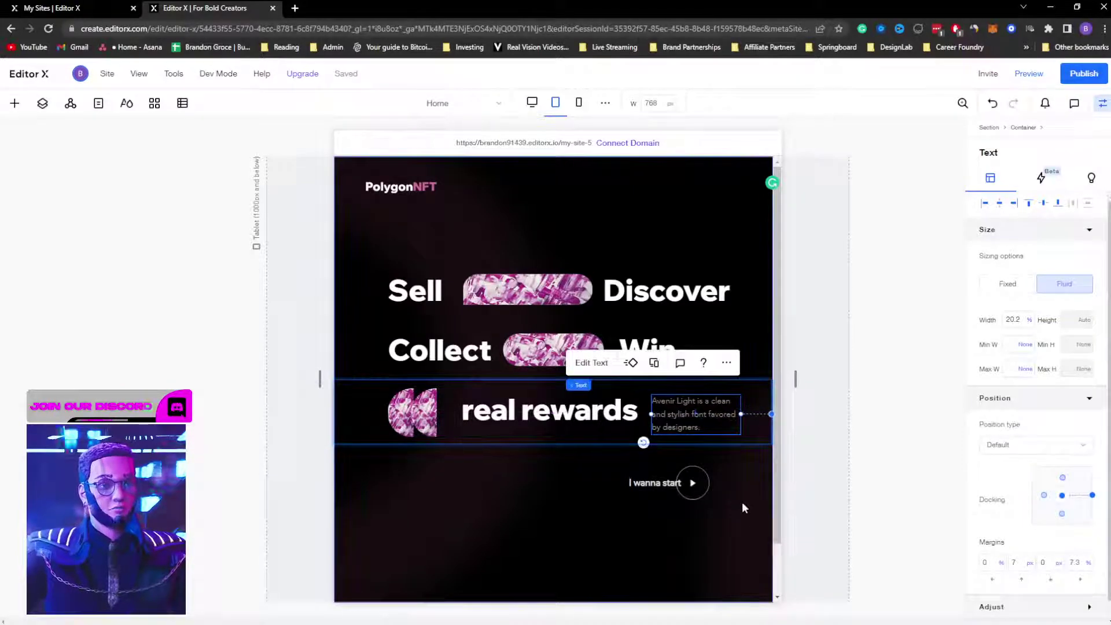
Step: Shrink the third grid row to about 16.1% to bring "I wanna start" up, and switch to the desktop breakpoint
click(743, 514)
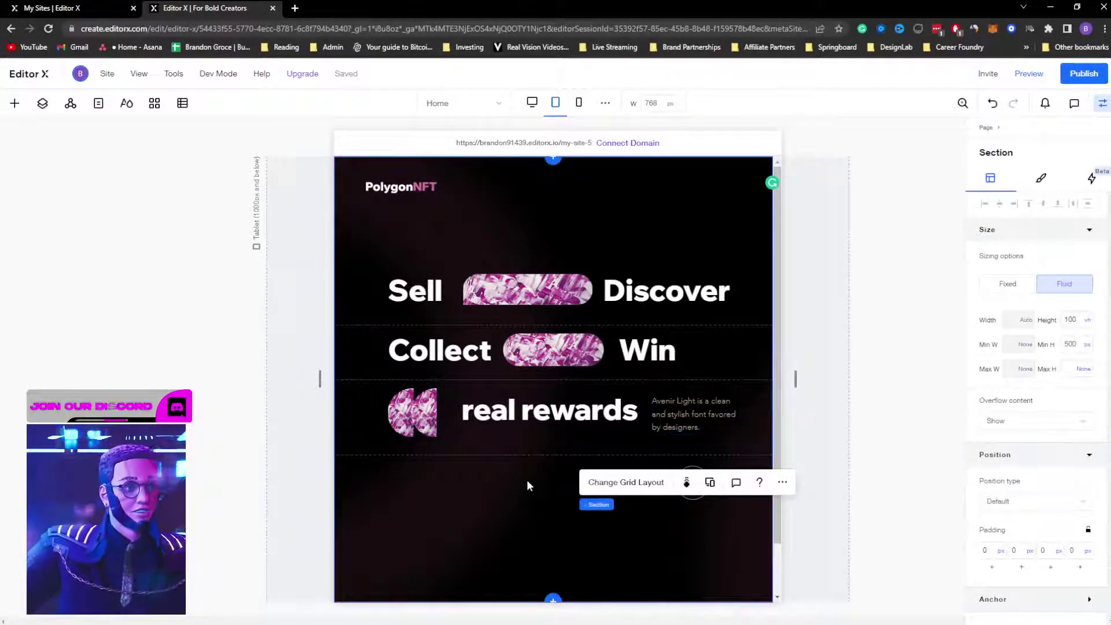
drag(502, 457, 499, 451)
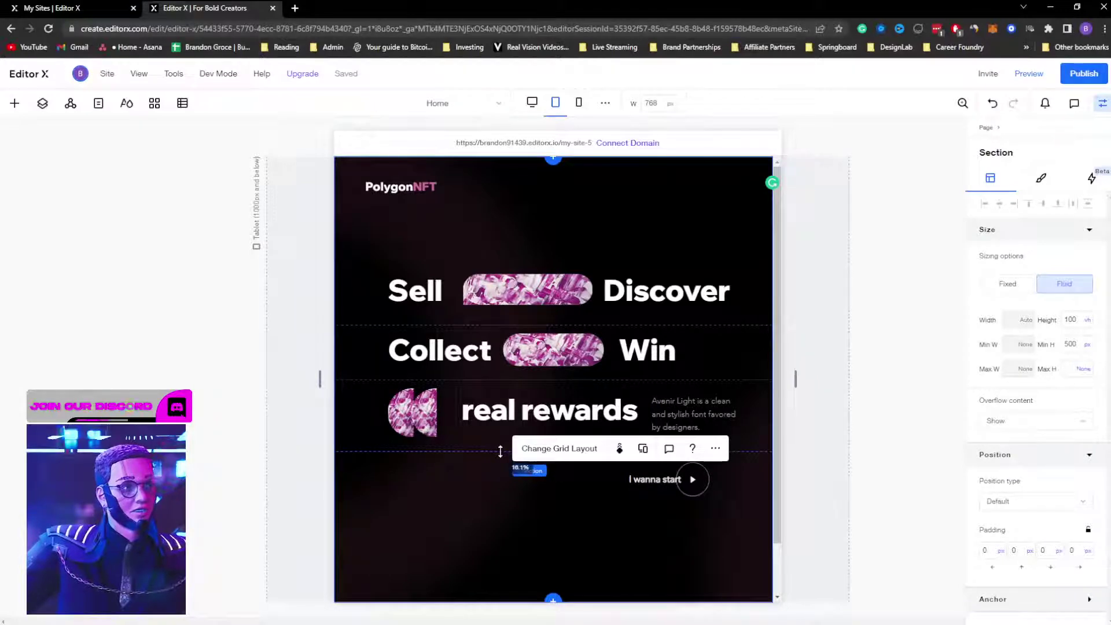
click(887, 343)
click(532, 103)
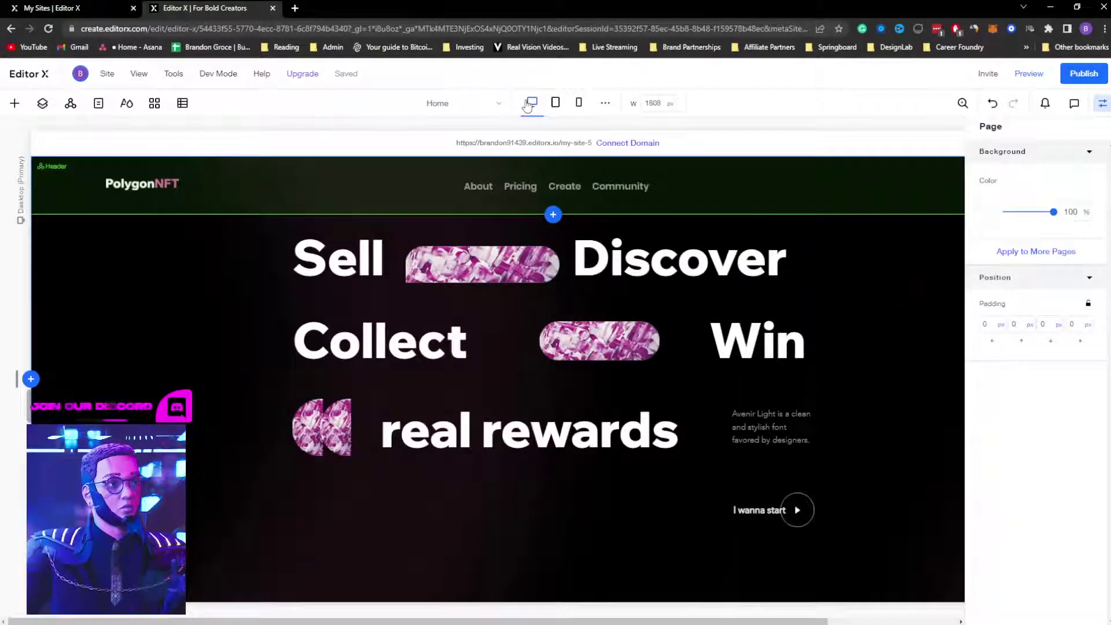
Step: At the mobile breakpoint, set the minimum font size of "Sell" to 20 and widen its text box to about 16.8%
click(555, 102)
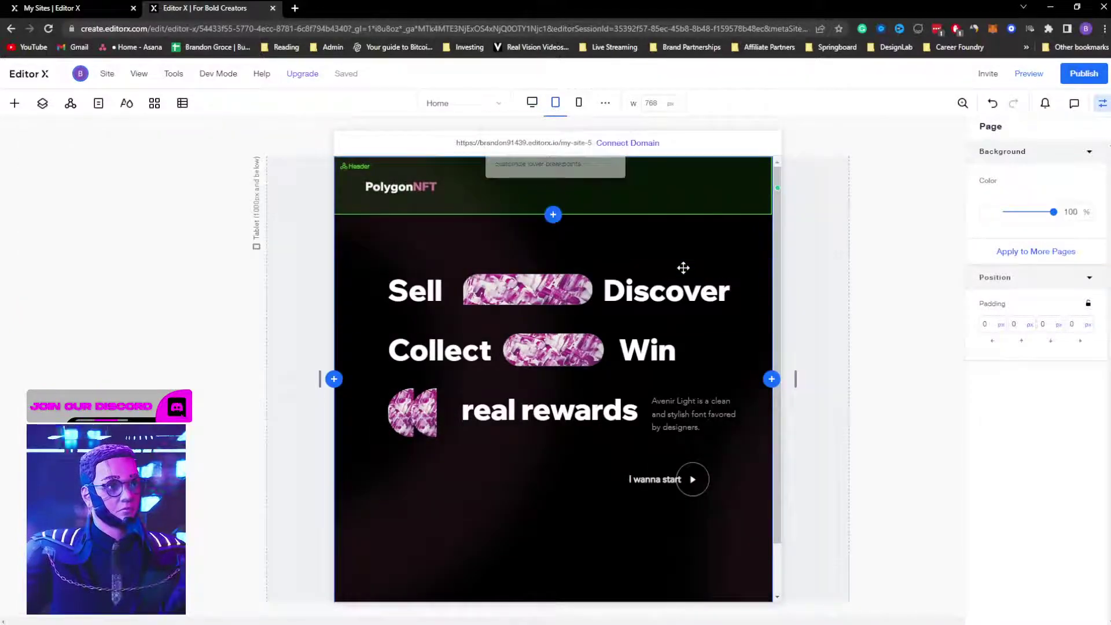
click(579, 102)
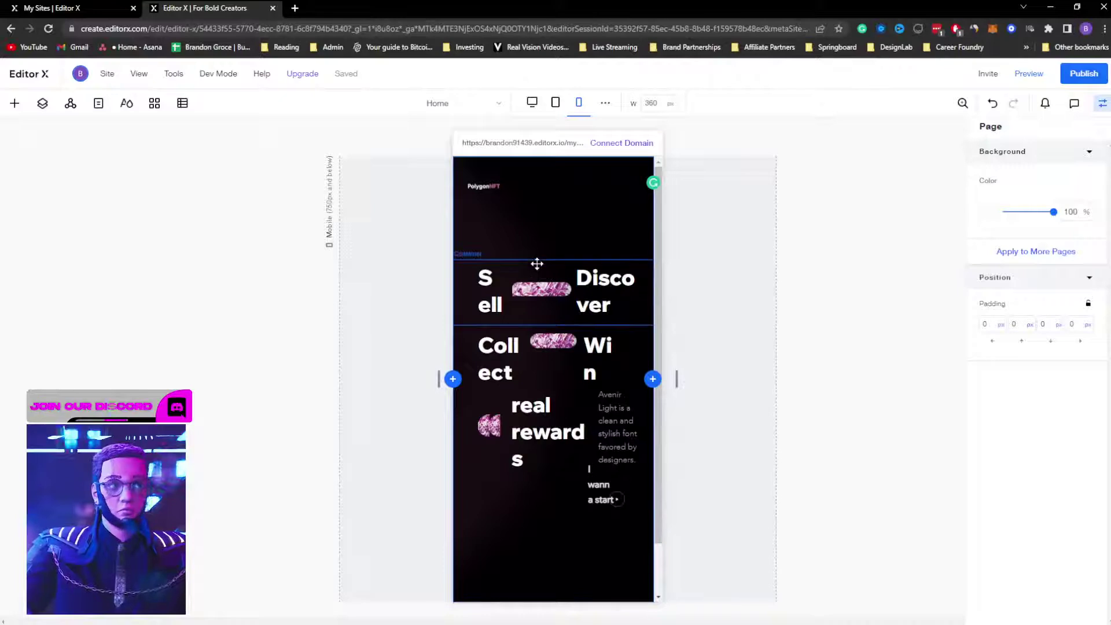
click(486, 299)
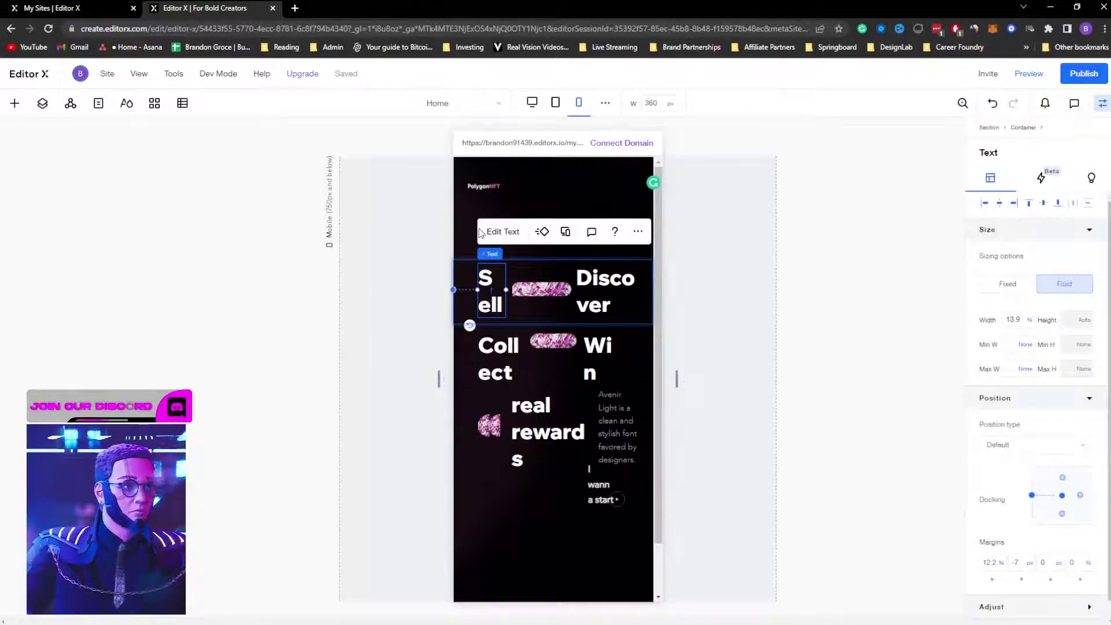
click(494, 232)
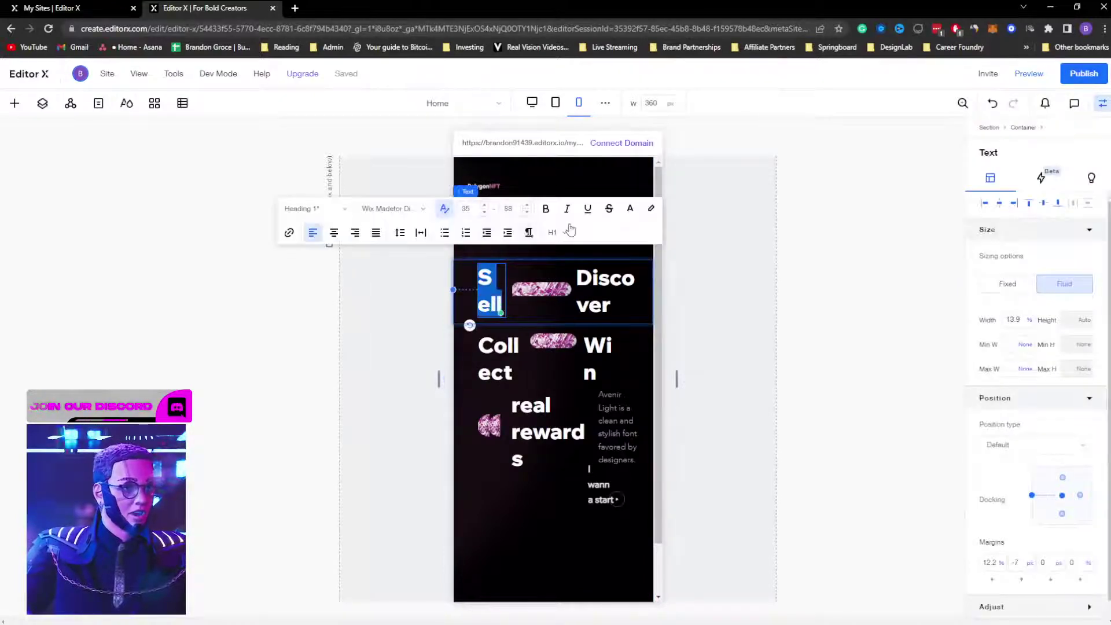
click(467, 209)
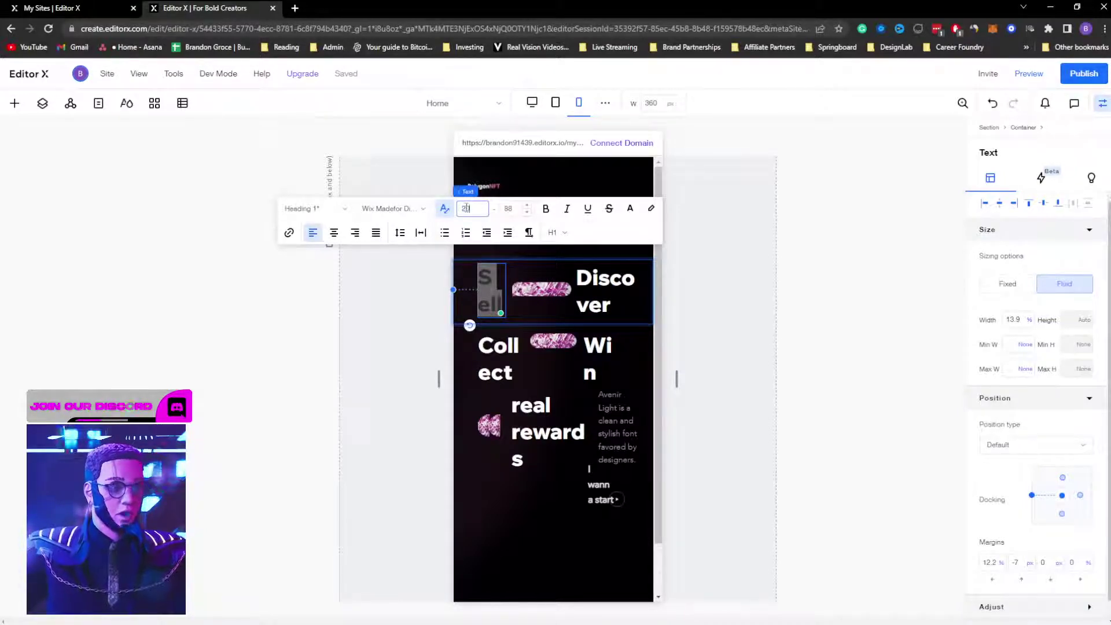
text(30)
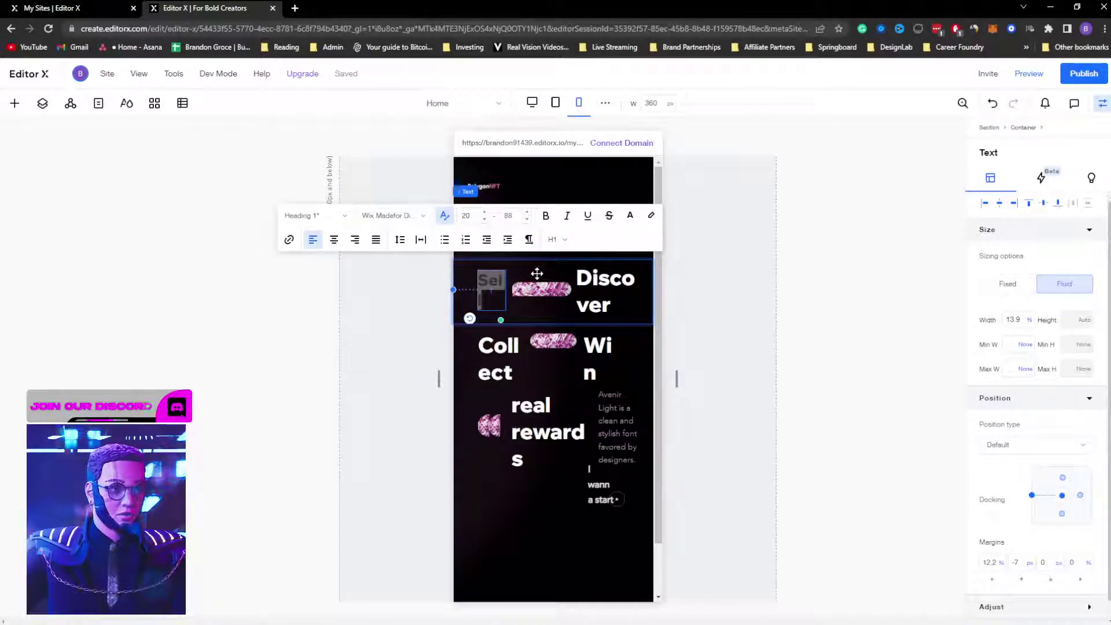
click(512, 290)
click(513, 291)
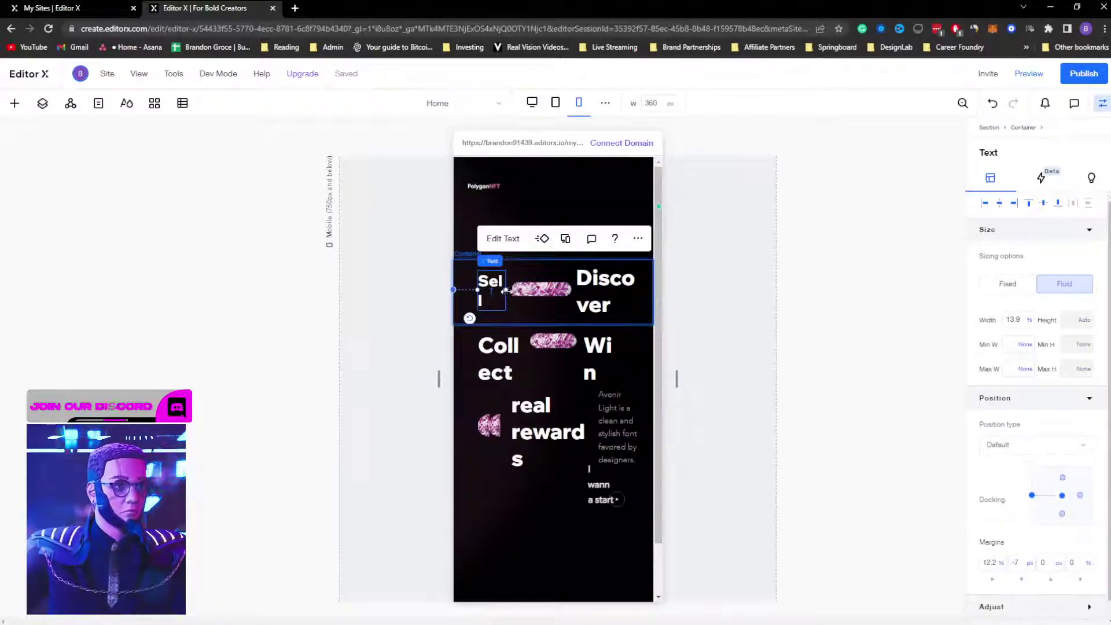
drag(512, 291, 489, 288)
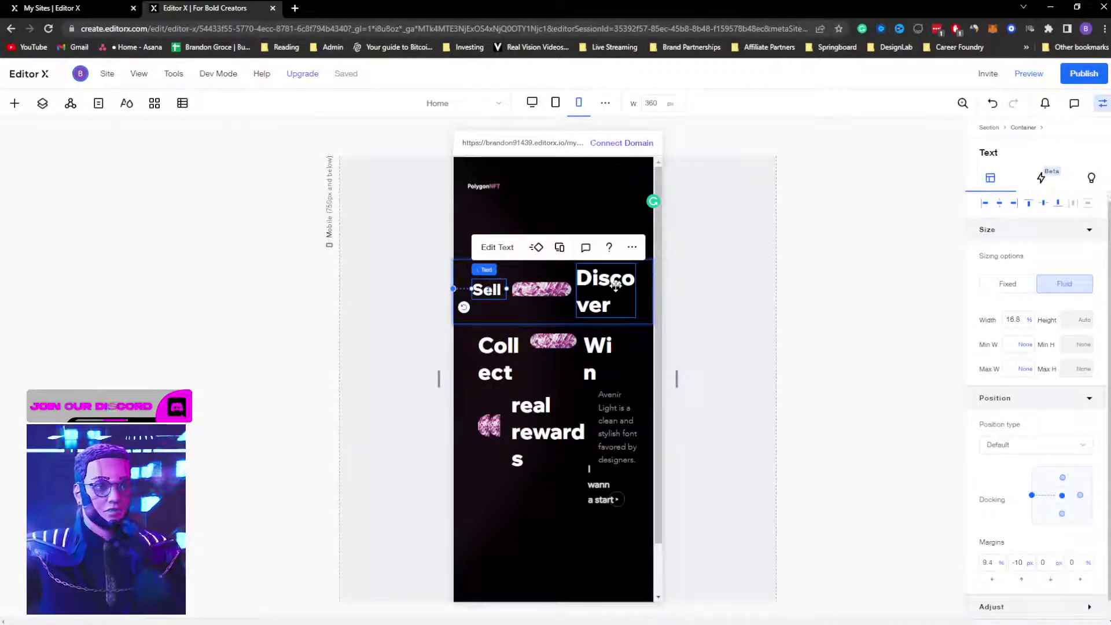
Step: Set the minimum font size of "Discover" to 25 and widen its text box to about 42.2% to fit one line
click(615, 287)
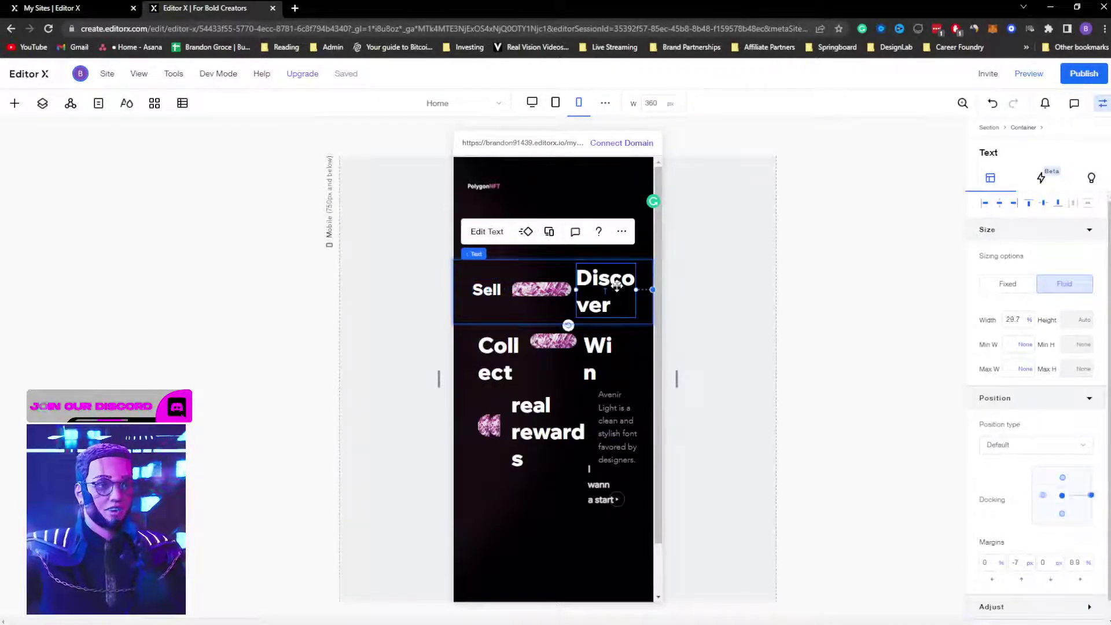
click(486, 231)
click(475, 207)
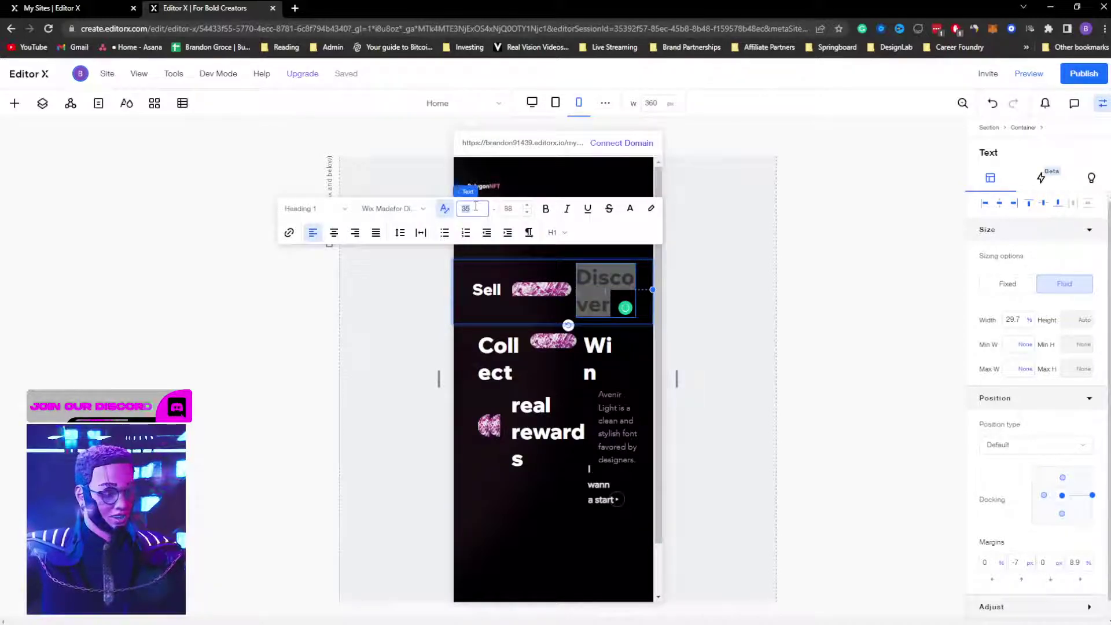
text(25)
key(Return)
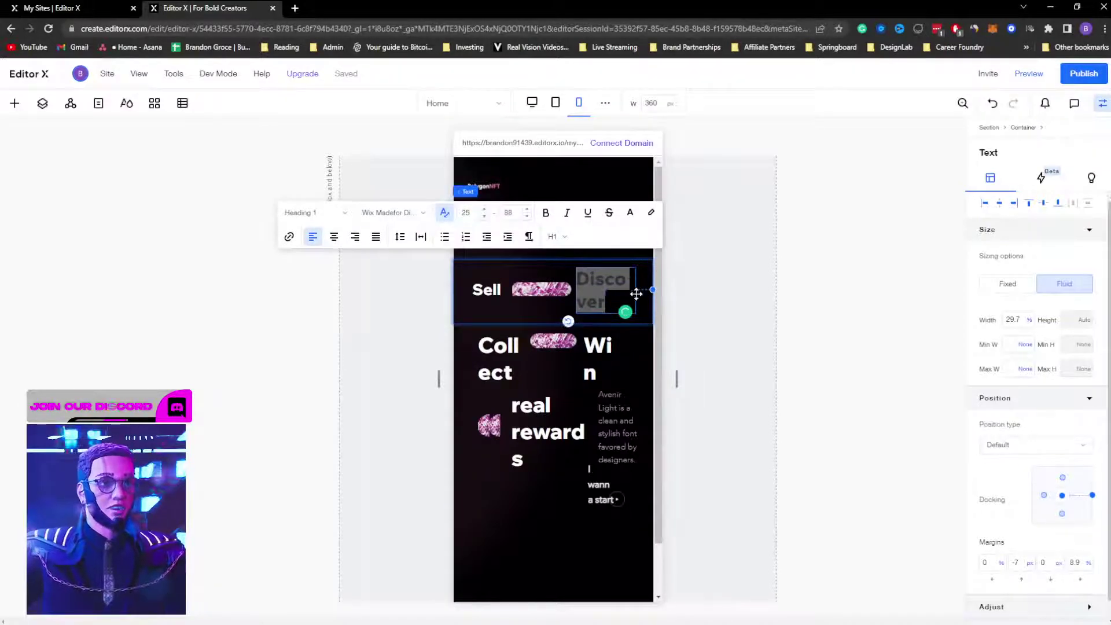
click(709, 285)
click(641, 292)
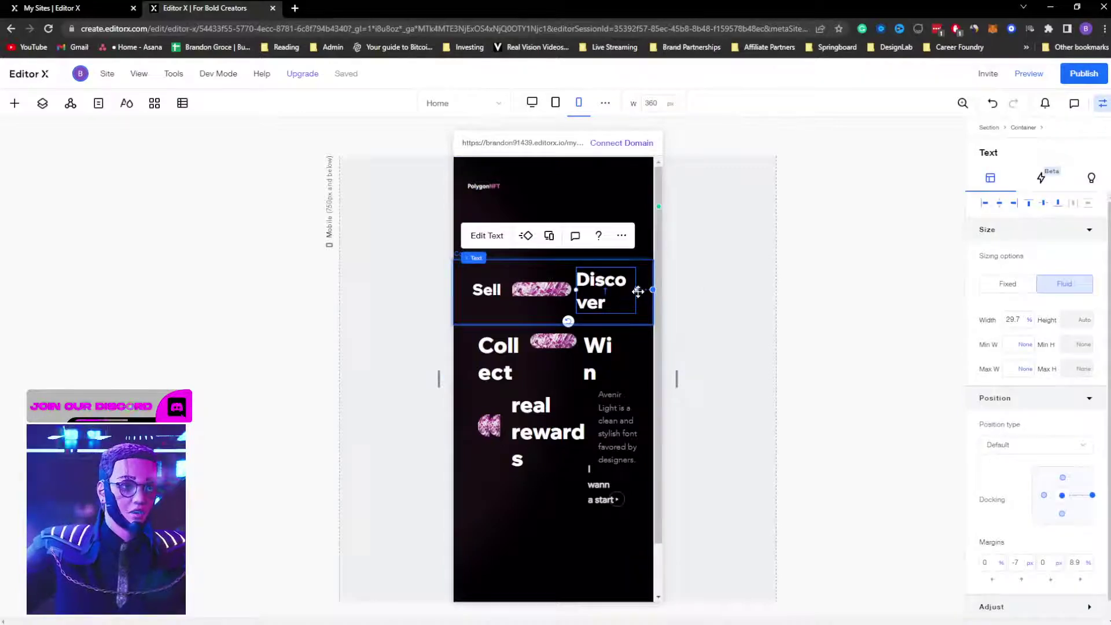
drag(636, 289, 660, 289)
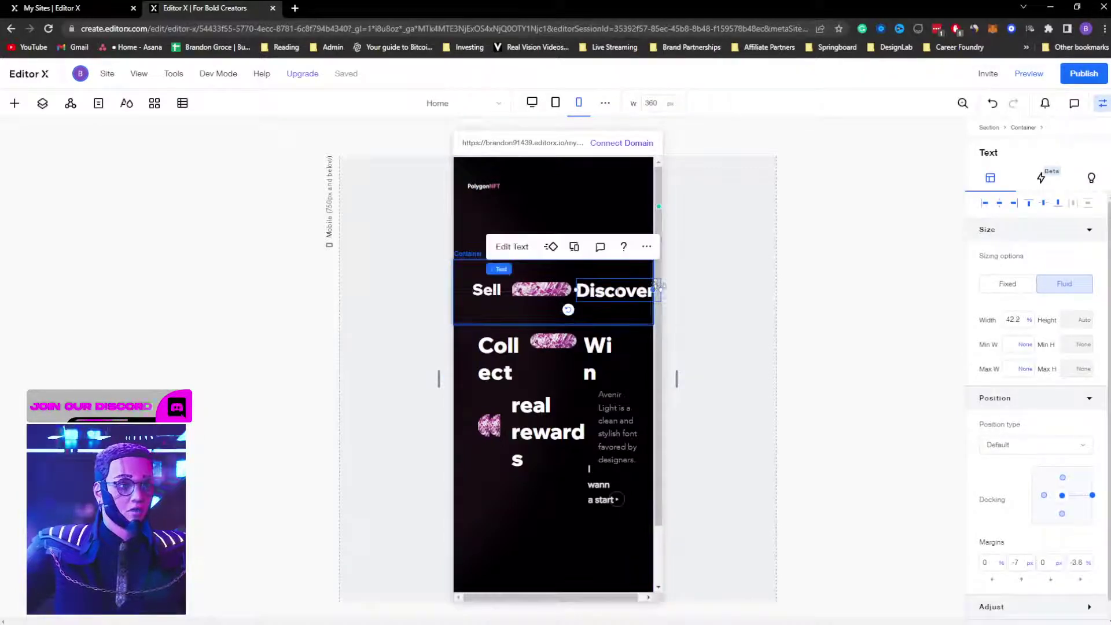
click(519, 292)
click(492, 290)
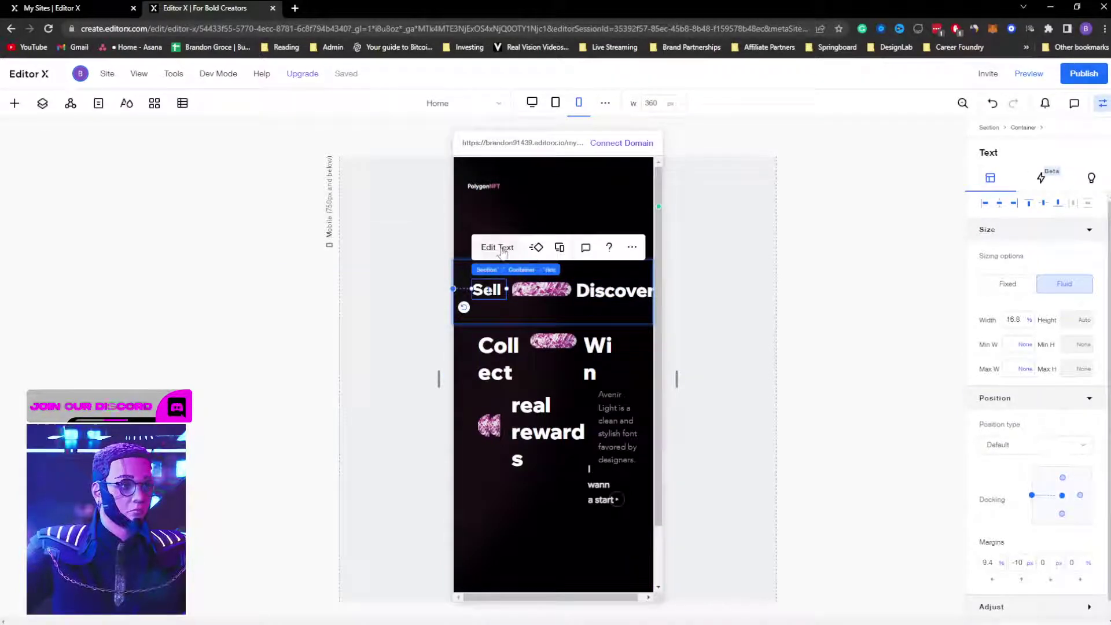
click(499, 248)
key(Escape)
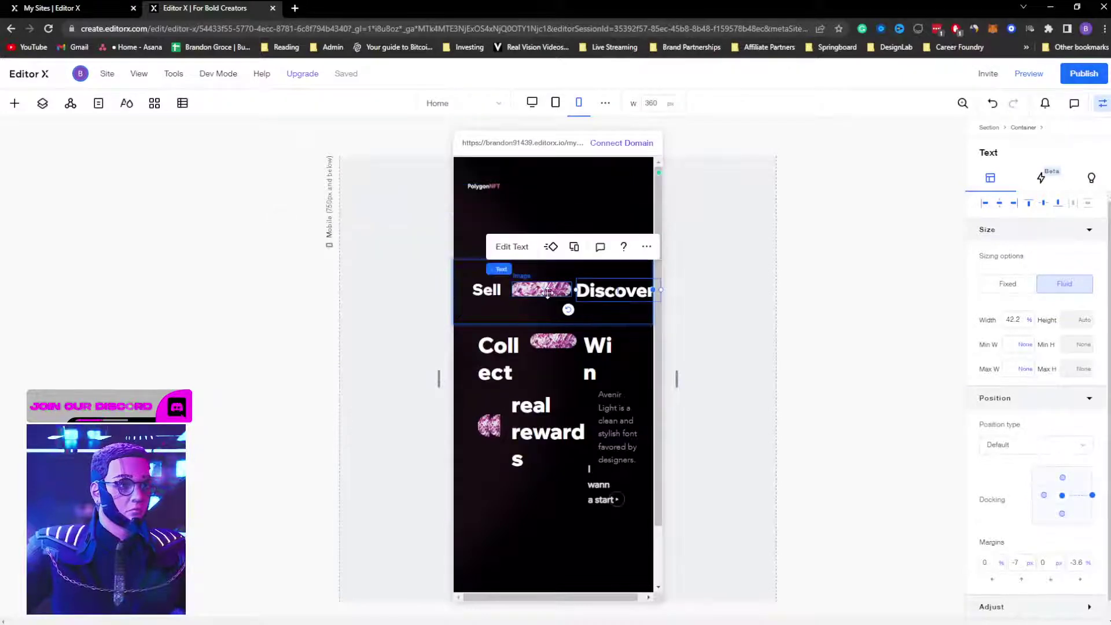
Step: Align "Sell", the pill image and "Discover" to each other on their vertical middles
click(541, 289)
shift+click(485, 289)
shift+click(592, 291)
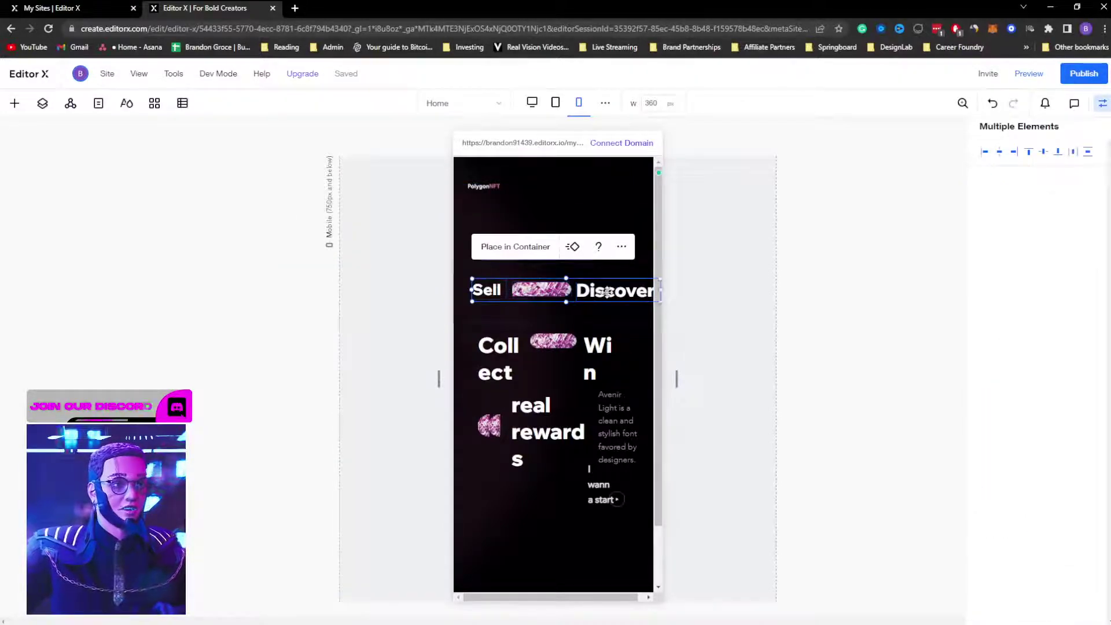
click(1043, 153)
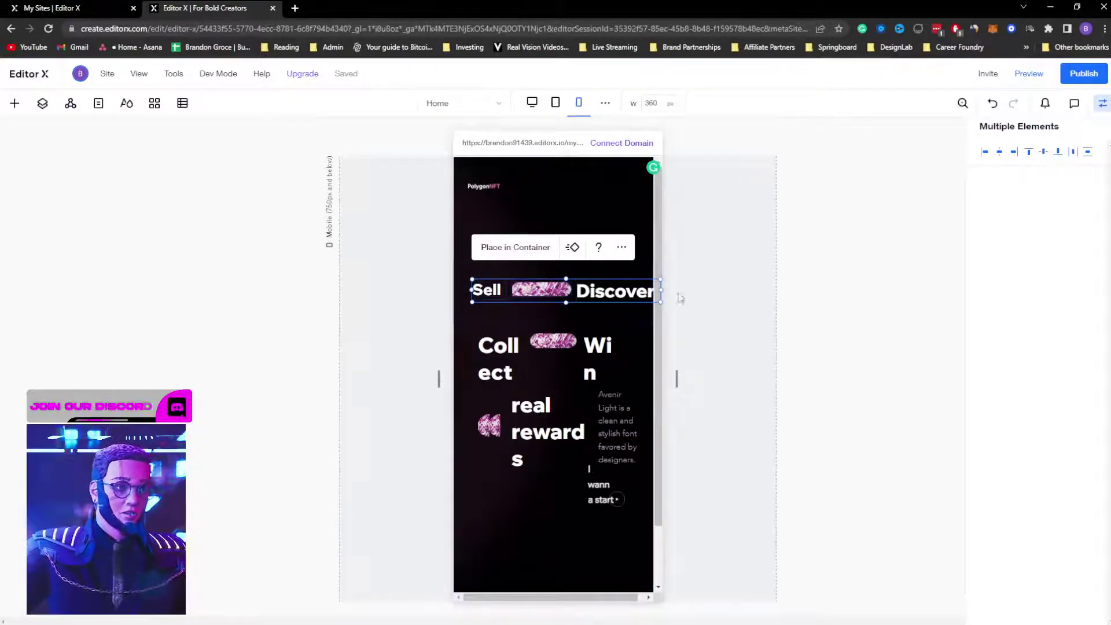
click(576, 291)
Step: Set the minimum font size of "Sell" to 25 to match "Discover"
click(486, 289)
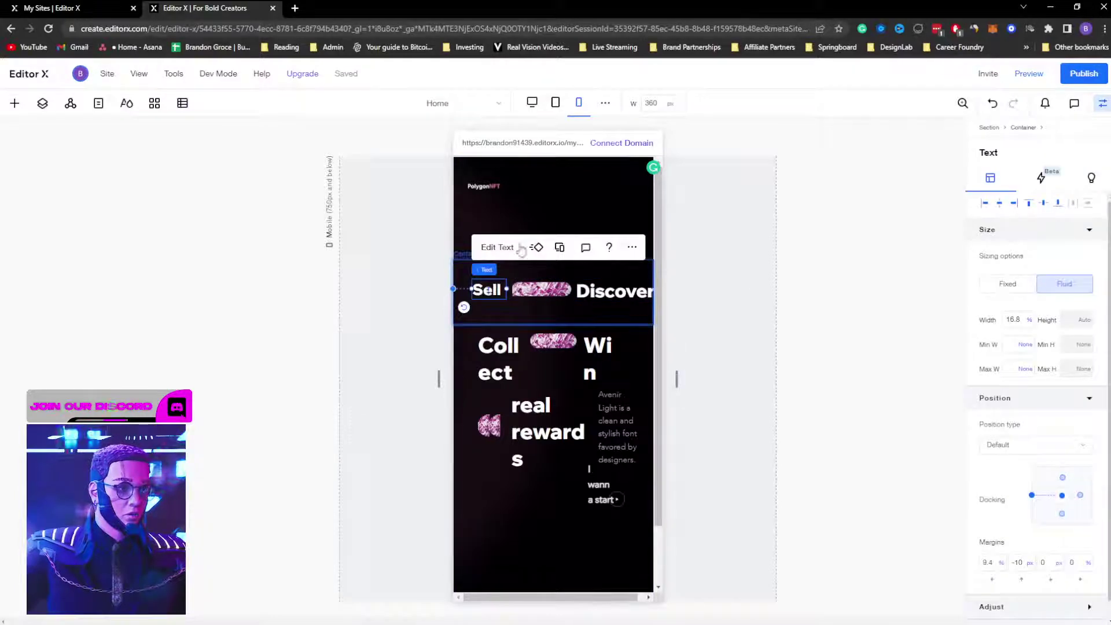
click(499, 246)
click(477, 225)
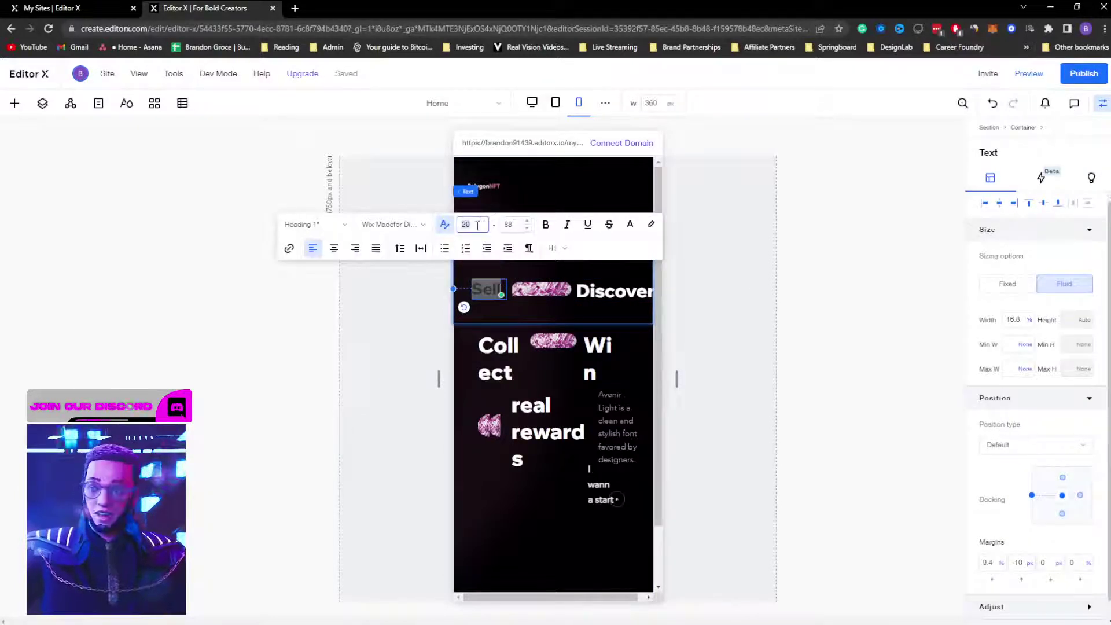
text(25)
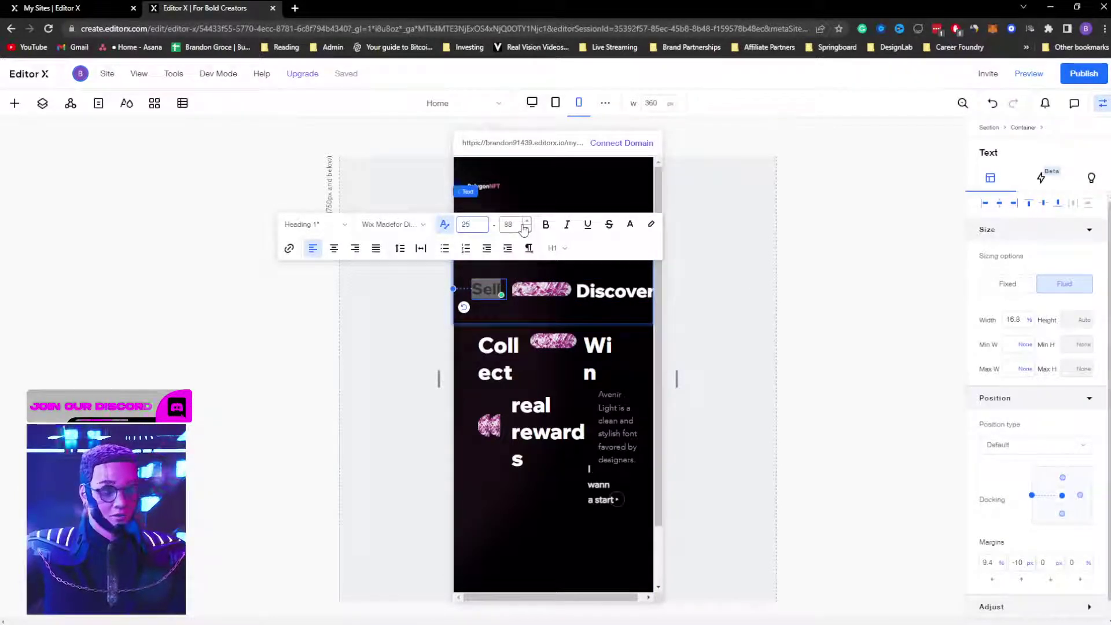
key(Return)
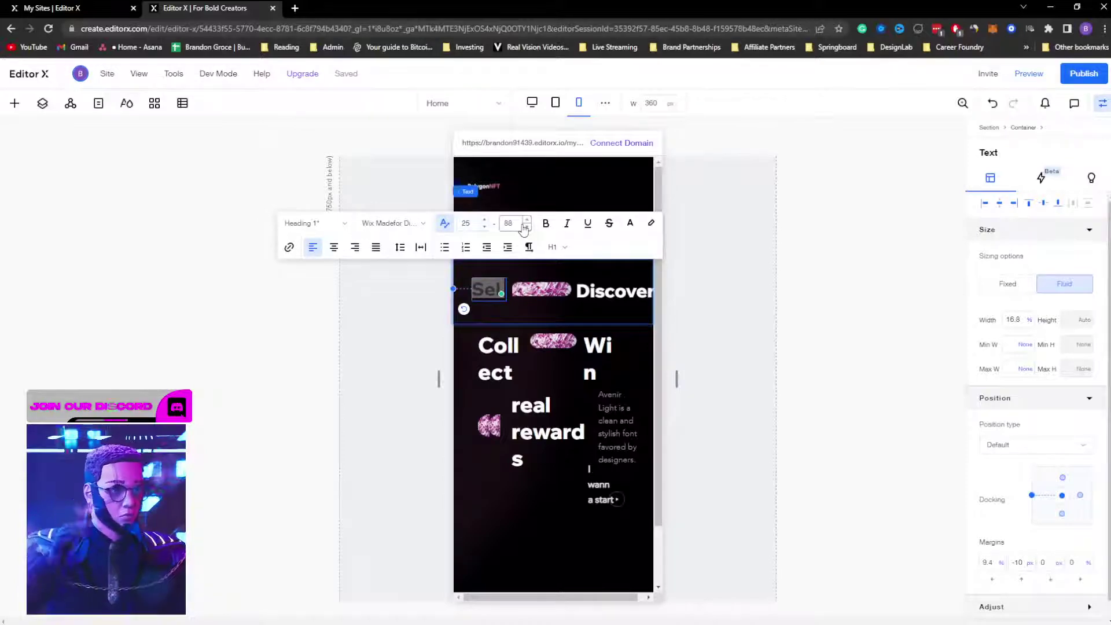
Step: Realign the resized "Sell" with the pill image and "Discover" on their vertical middles
click(522, 291)
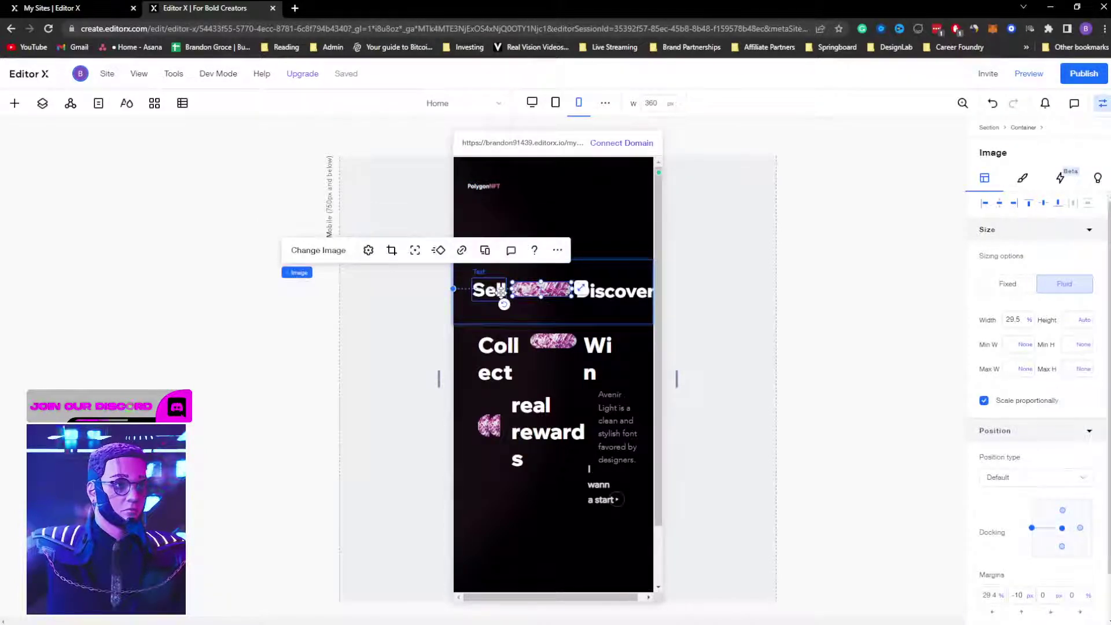
shift+click(606, 290)
shift+click(489, 289)
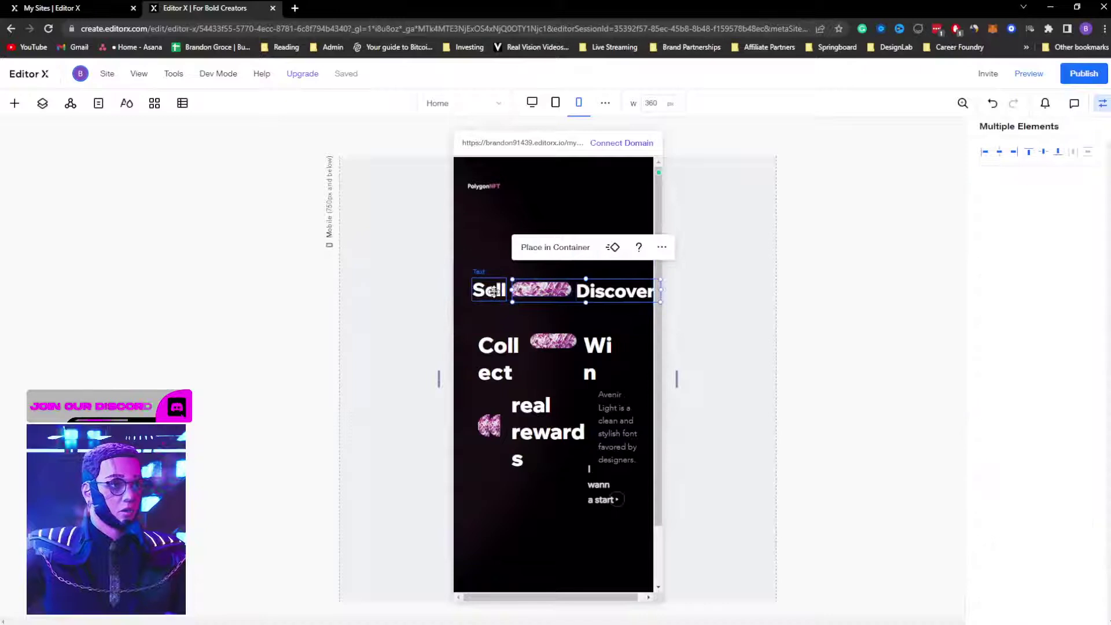
click(1044, 153)
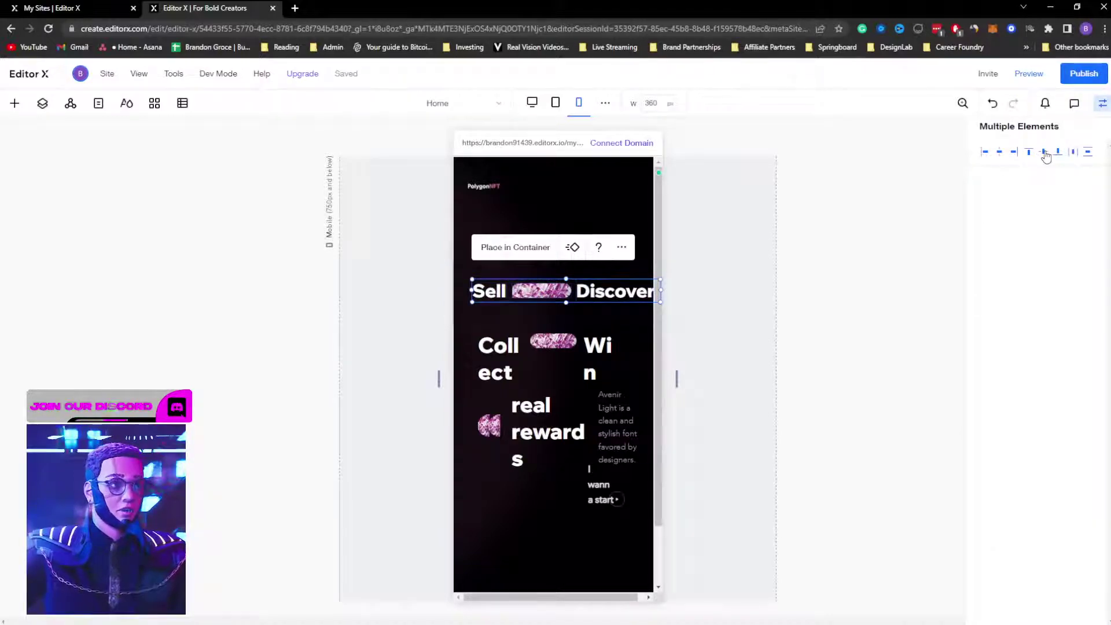
click(732, 296)
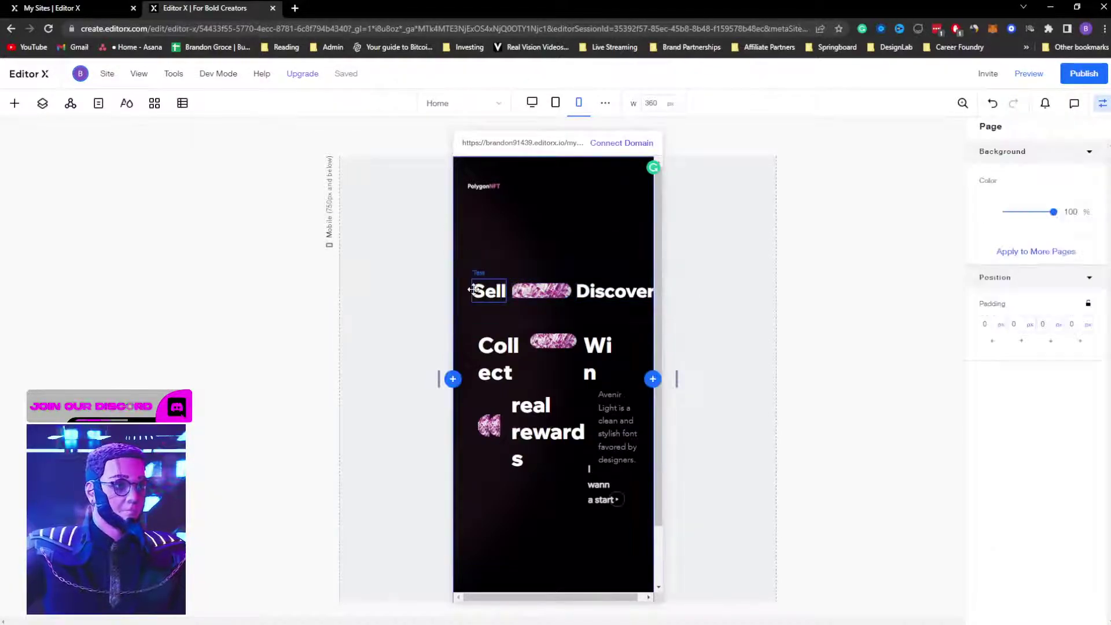
Step: Try setting the first row container's width to max-content and stretching it across the screen, and undo both changes
click(463, 271)
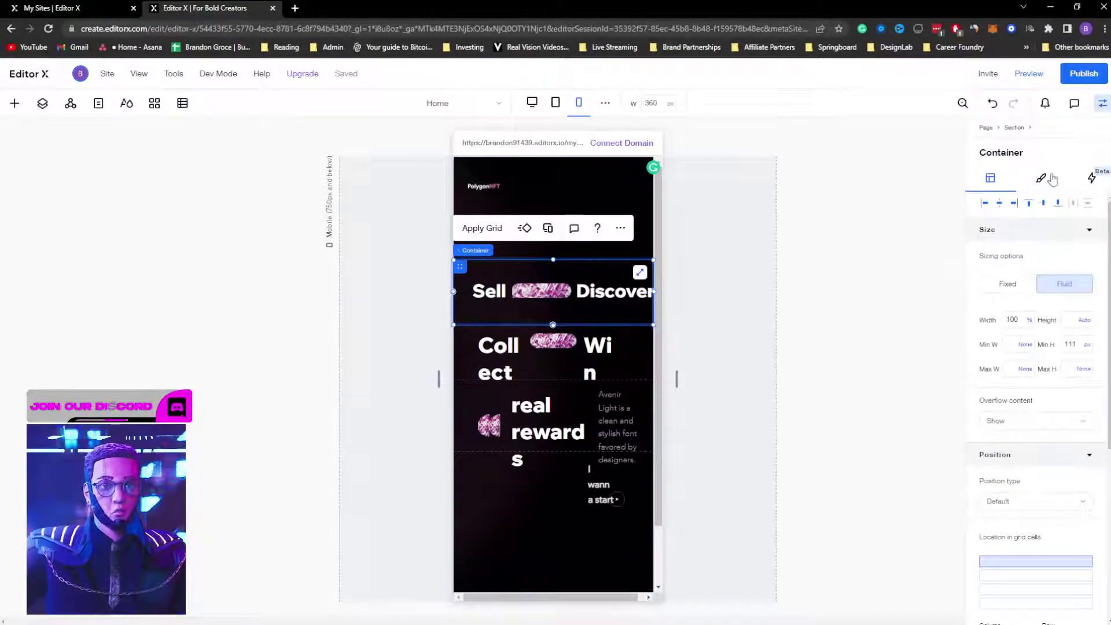
click(1030, 321)
click(977, 428)
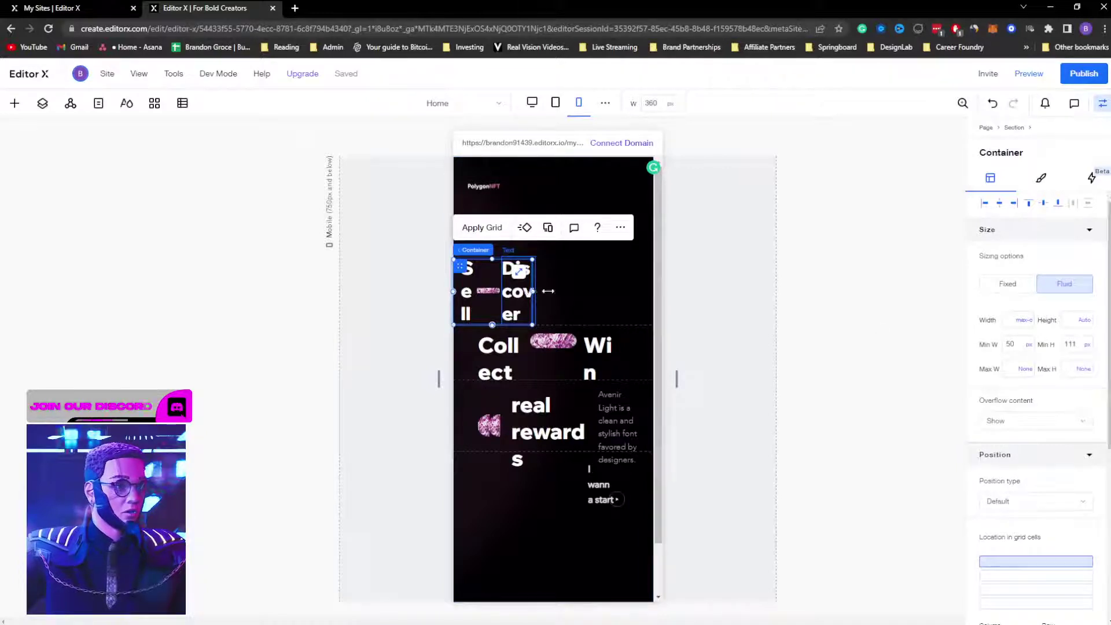
drag(547, 291, 652, 285)
key(ctrl+z)
key(ctrl+z)
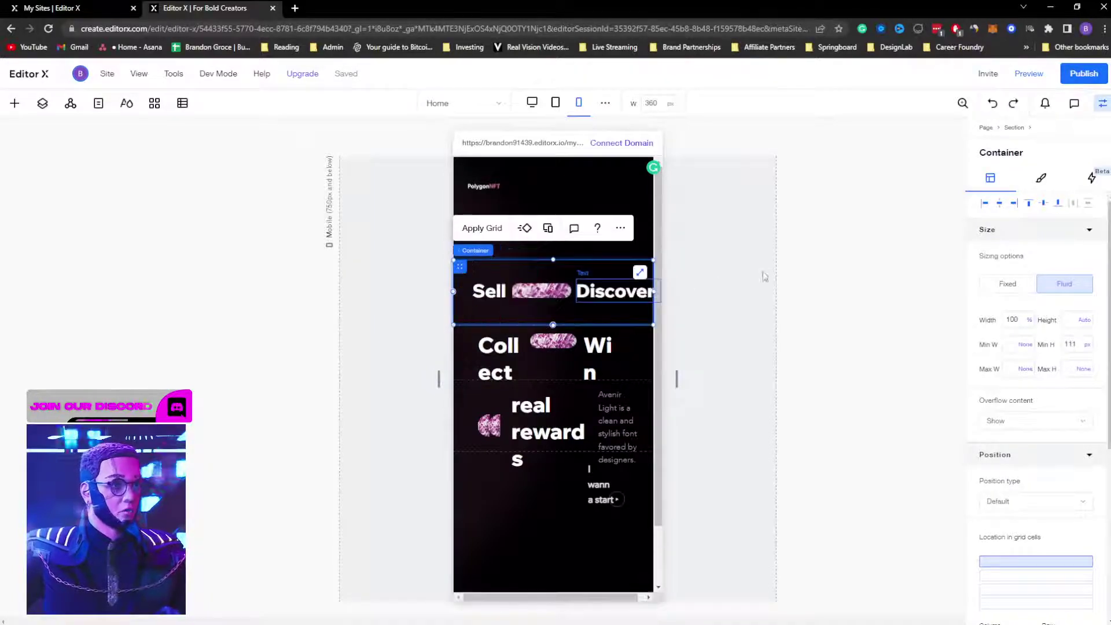
Step: Move "Sell", the pill image and "Discover" together slightly left until the whole row fits inside the mobile screen width
click(499, 295)
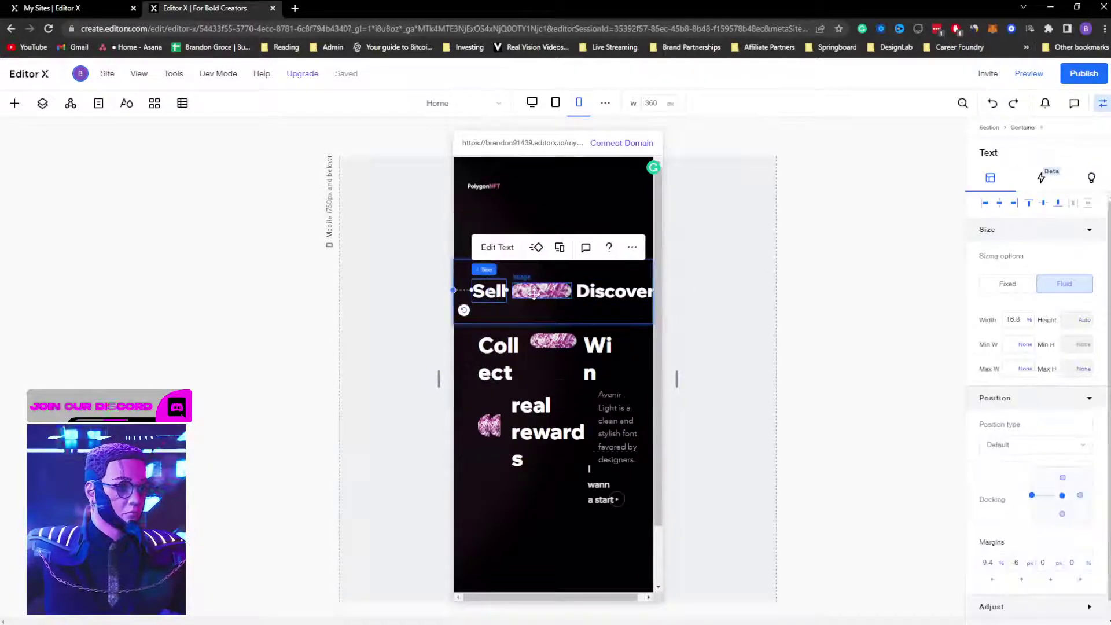
shift+click(617, 293)
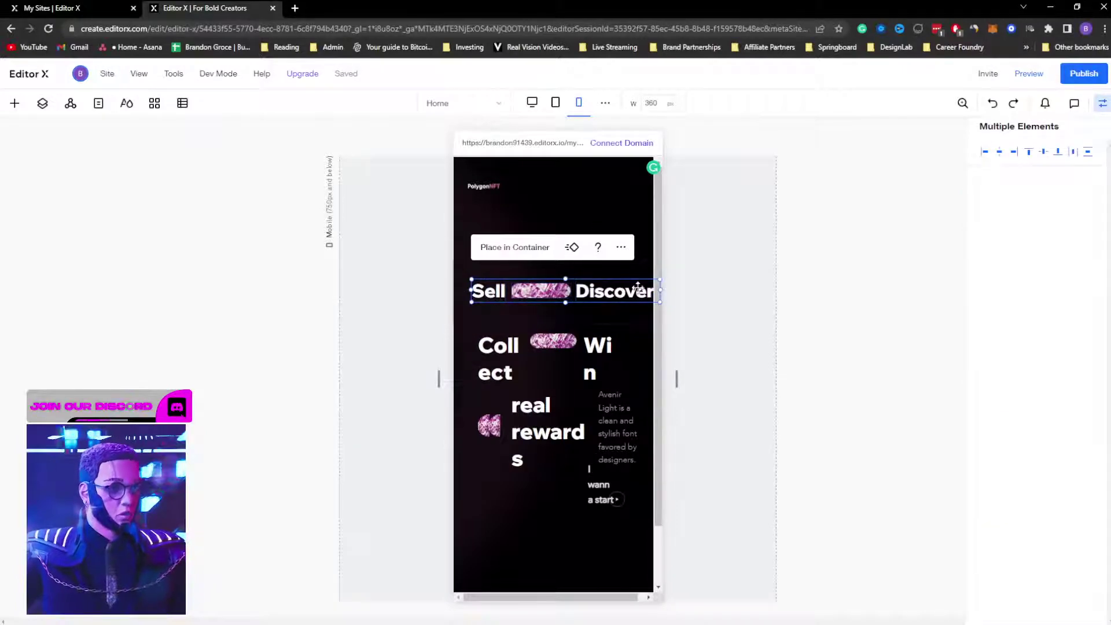
key(Left)
key(Left)
key(Left)
key(Left)
key(Left)
key(Left)
key(Left)
key(Left)
key(Left)
key(Left)
key(Left)
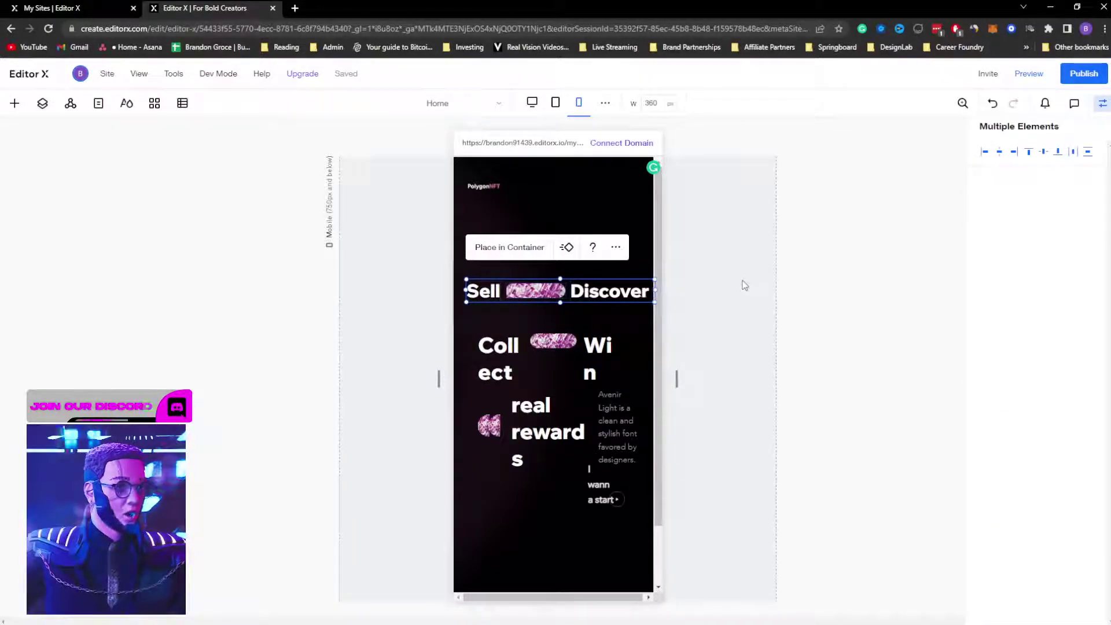
key(Left)
key(Left)
key(Left)
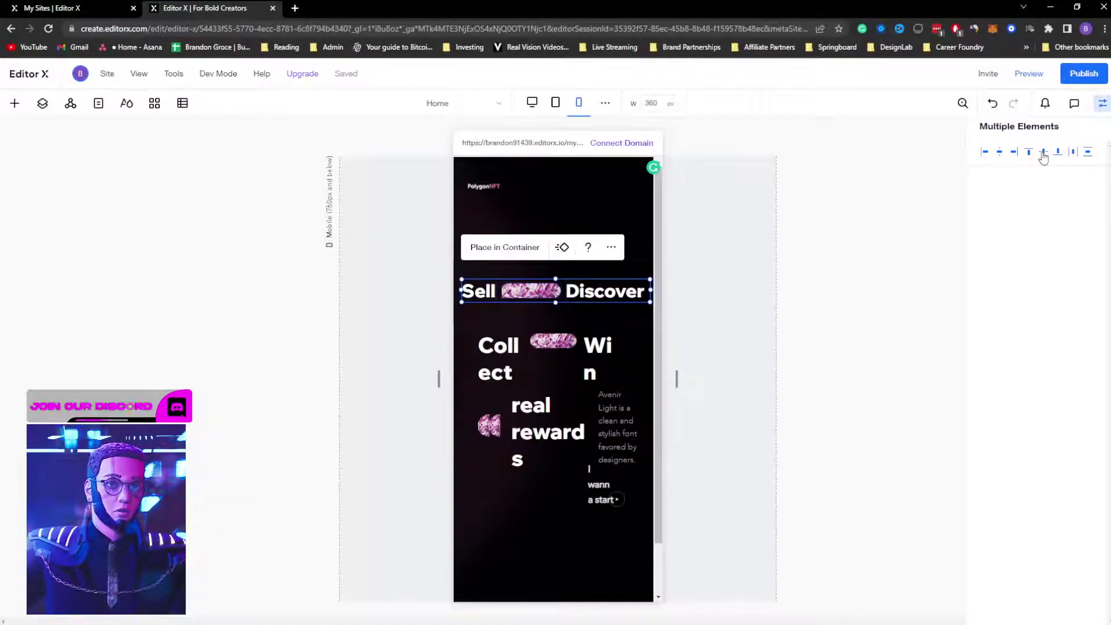
click(702, 325)
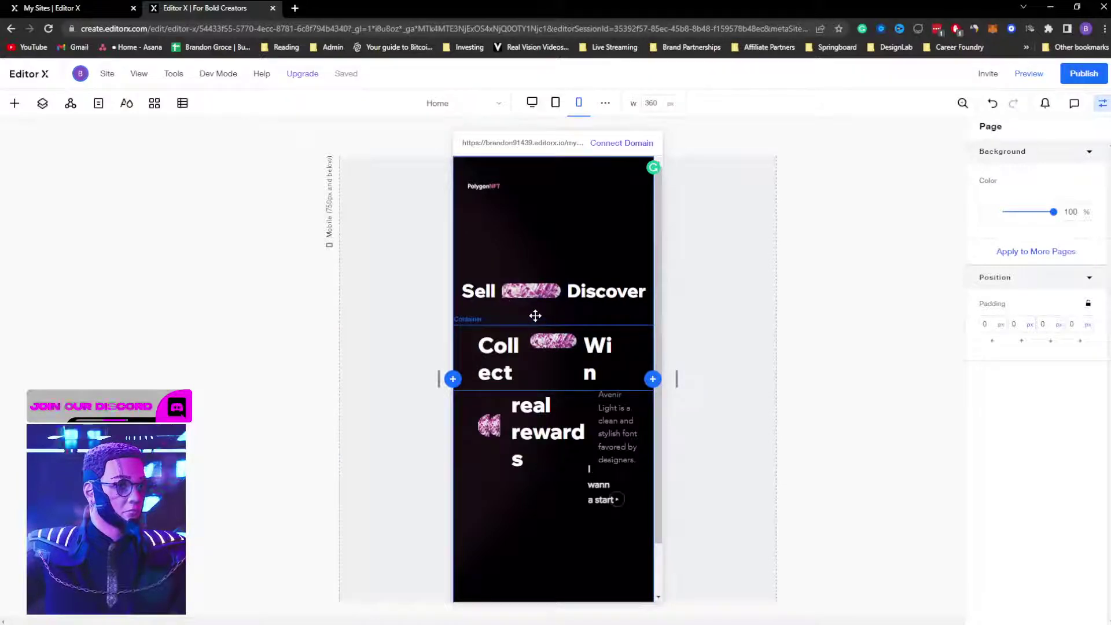
Step: Set the minimum font size of the "Collect" heading to 25
click(500, 349)
click(501, 302)
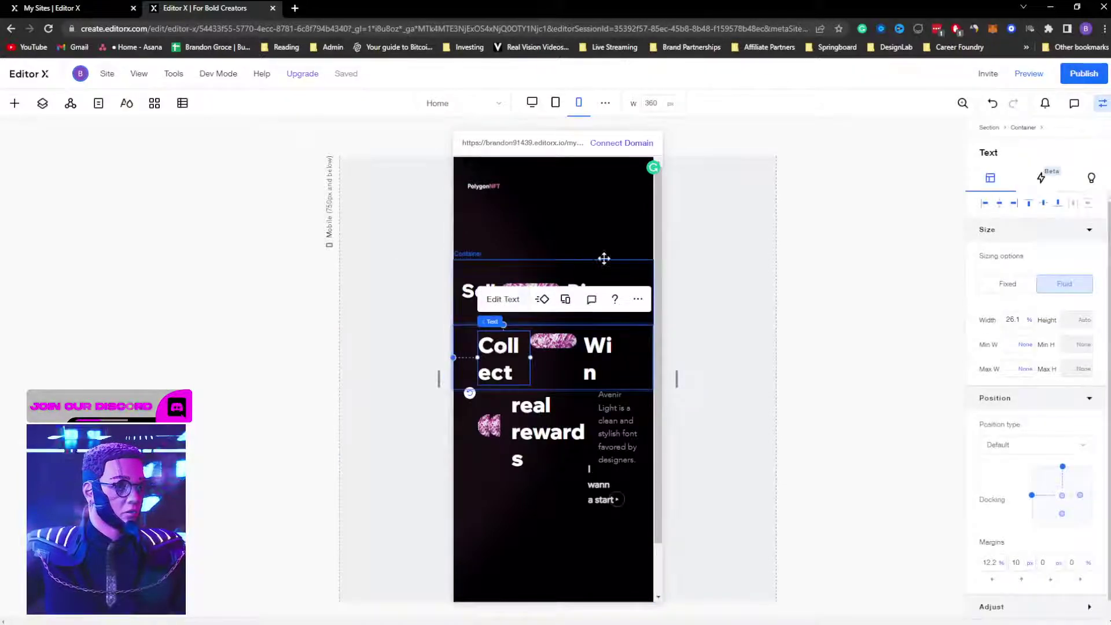
click(473, 275)
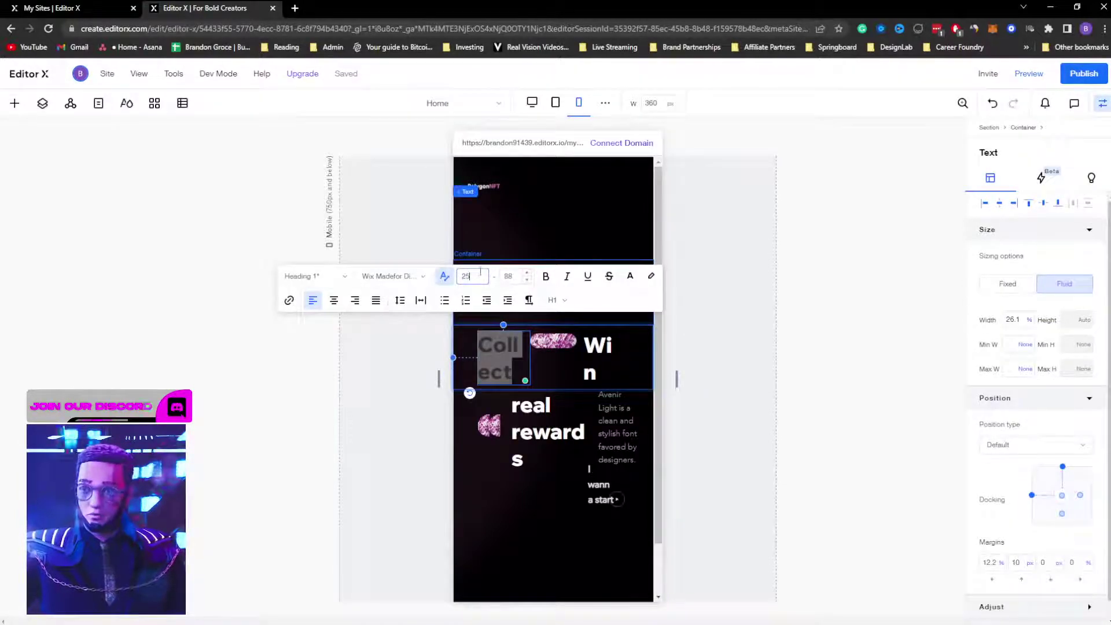
text(25)
key(Return)
Step: Set the minimum font size of the "Win" heading to 25 to match "Collect"
click(597, 349)
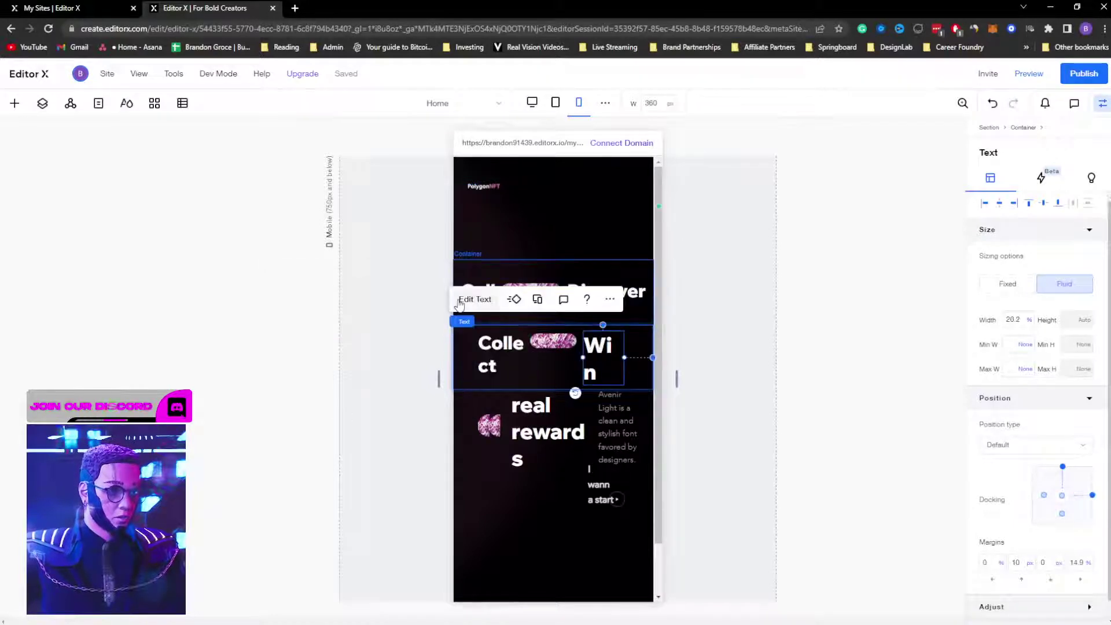
click(466, 301)
click(466, 276)
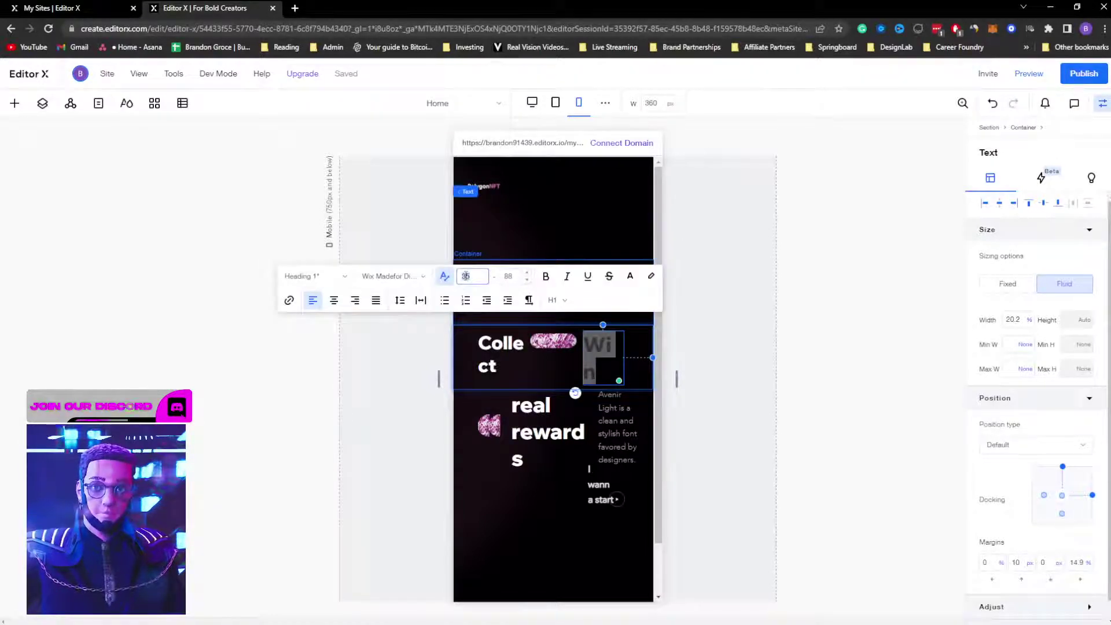
text(25)
key(Return)
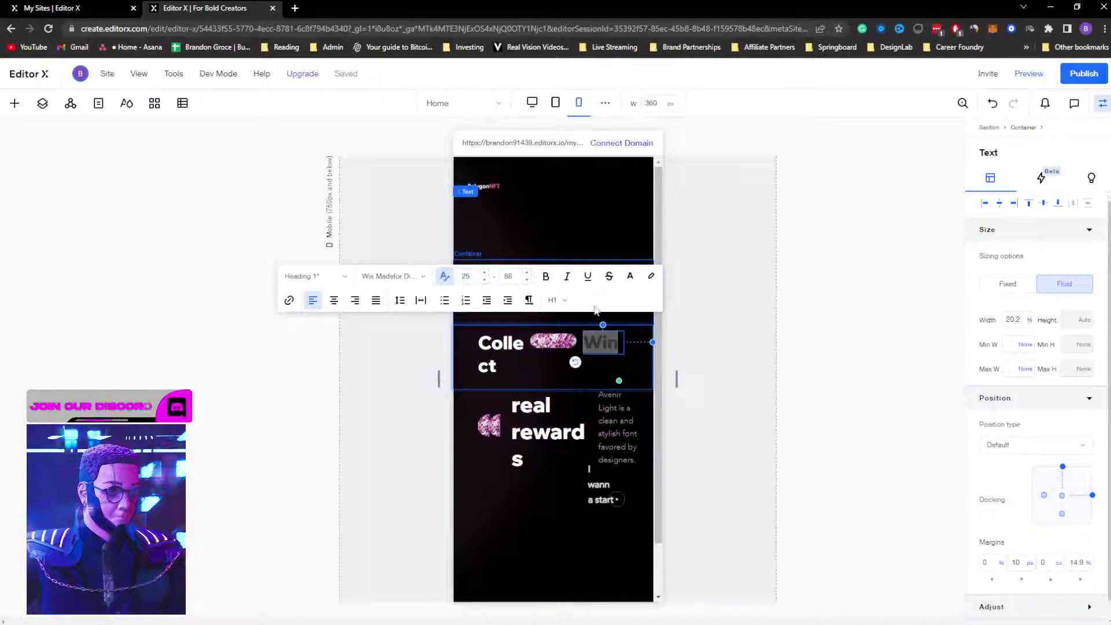
click(689, 363)
Step: Widen "Collect" leftward to 35% so it fits on one line, and centre it with the pill image and "Win" inside their row container
click(520, 354)
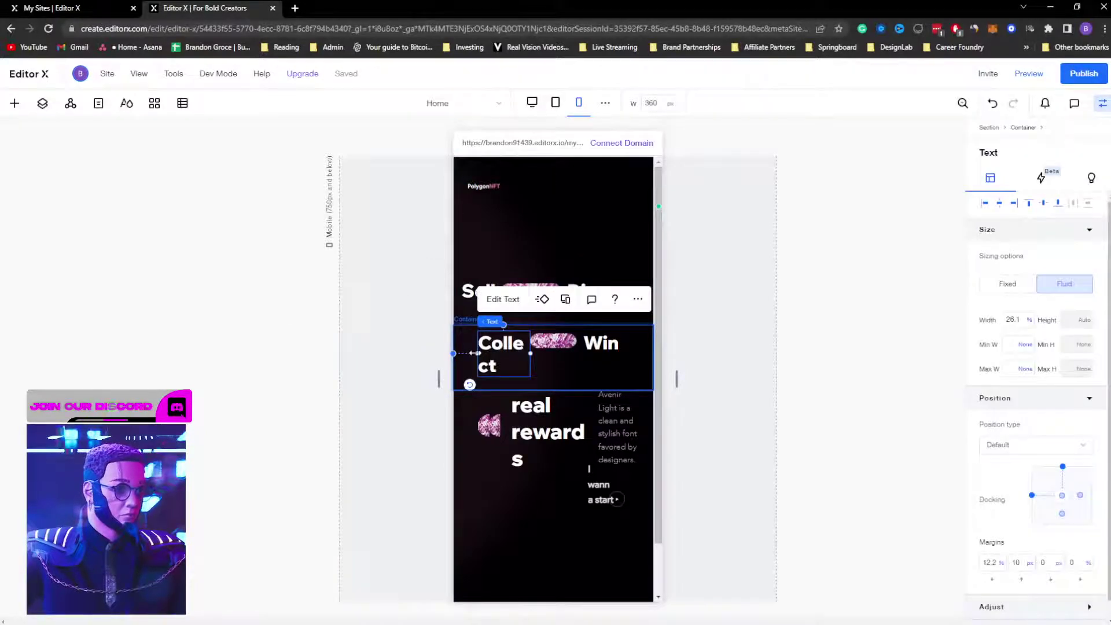
drag(478, 354, 456, 353)
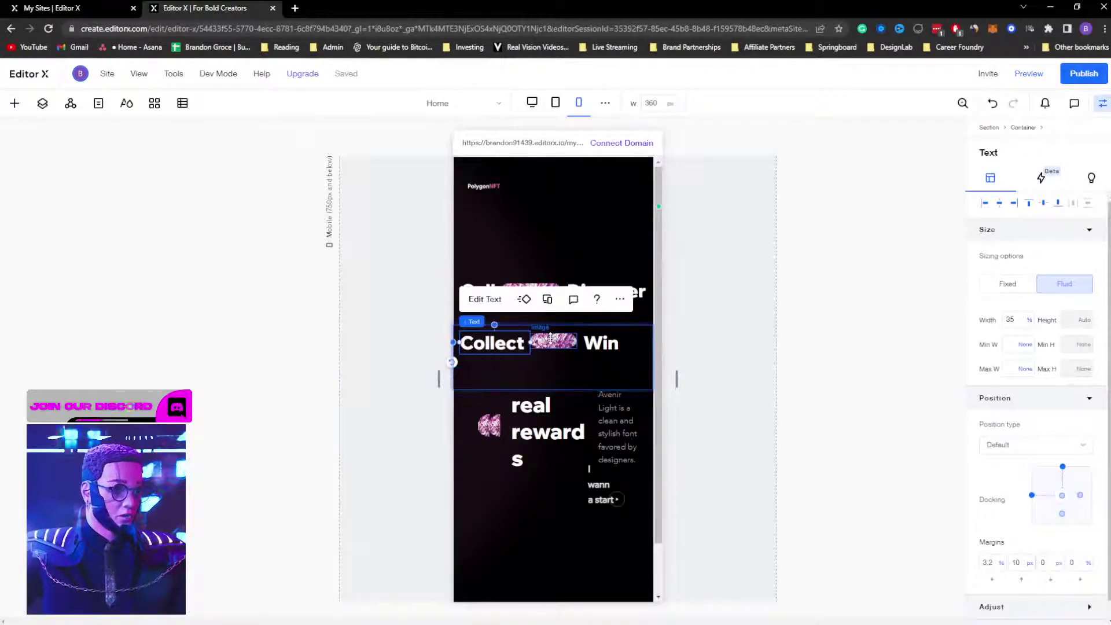
shift+click(552, 341)
shift+click(599, 343)
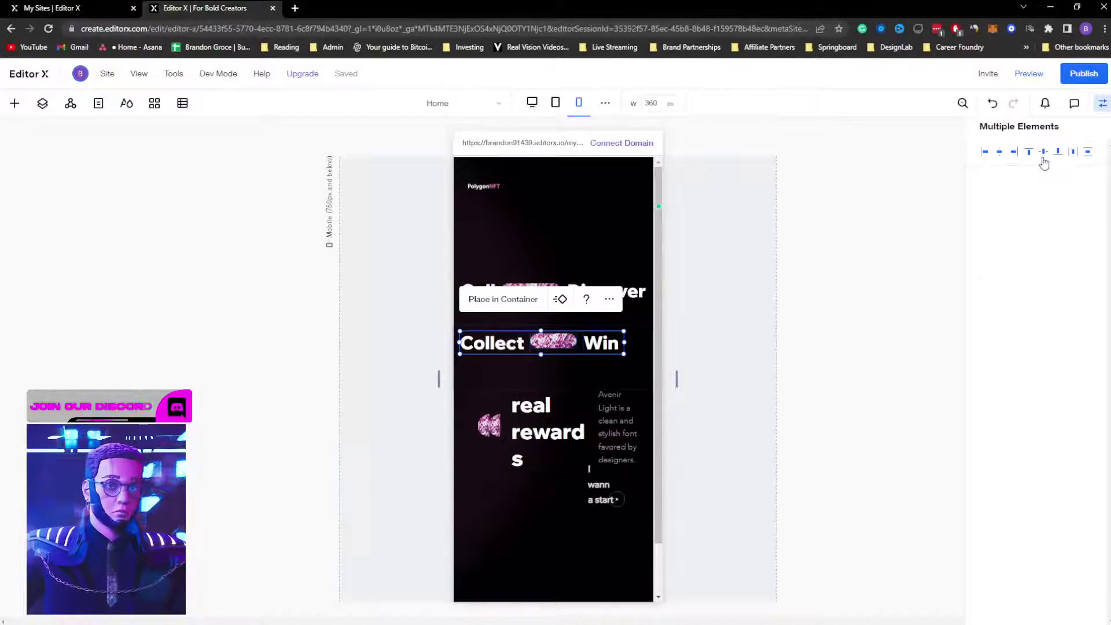
drag(600, 342, 606, 355)
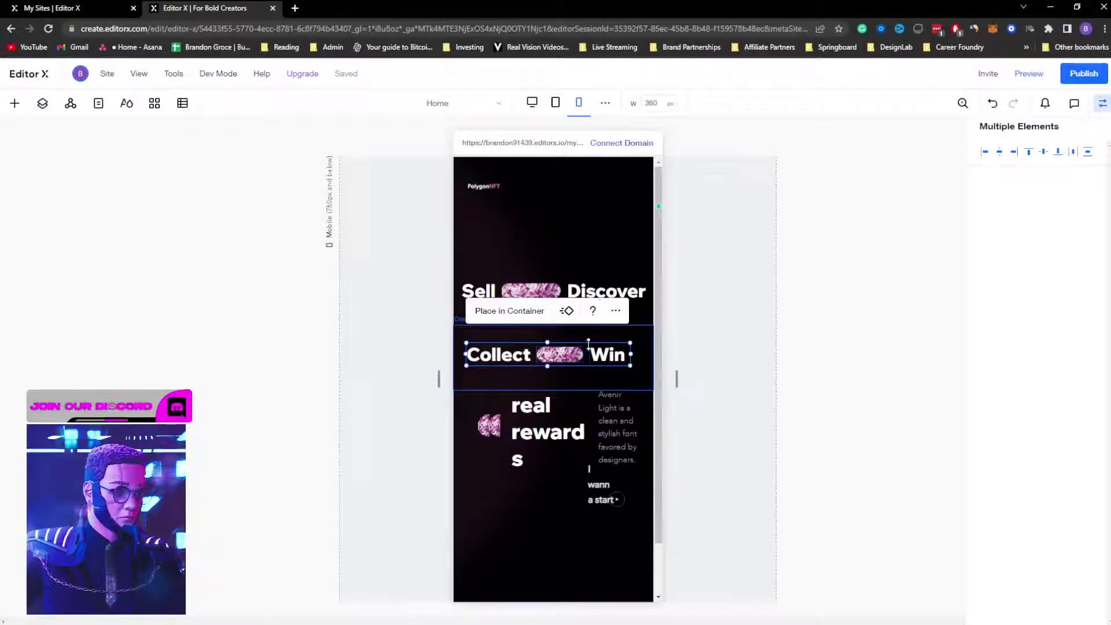
Step: Select the container of the "Sell" and "Discover" row and open the unit choices for its width
click(567, 291)
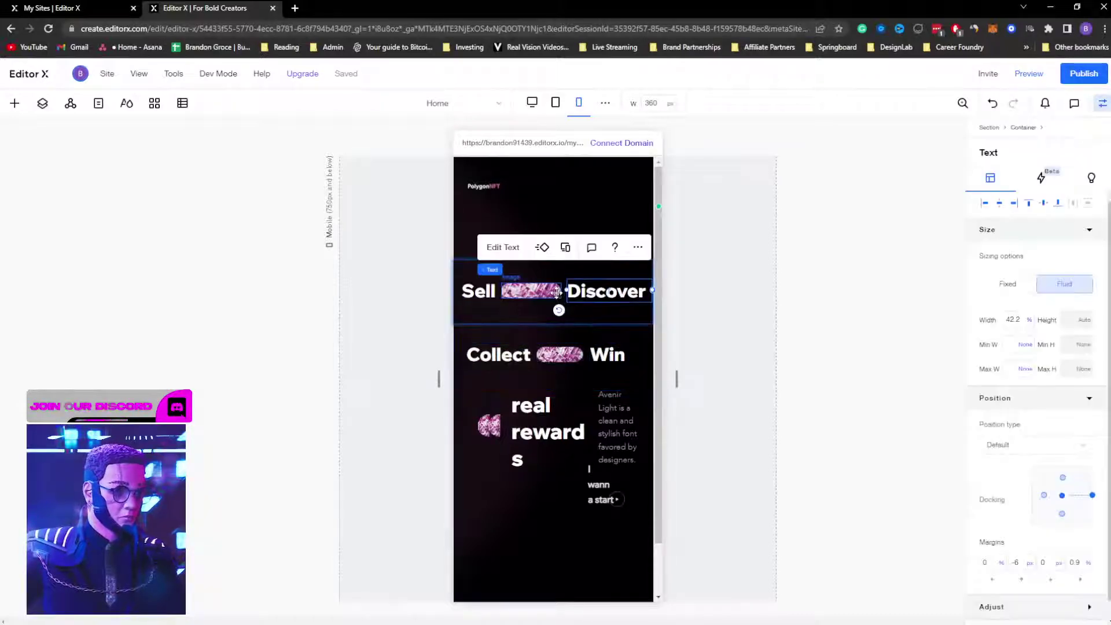
click(599, 312)
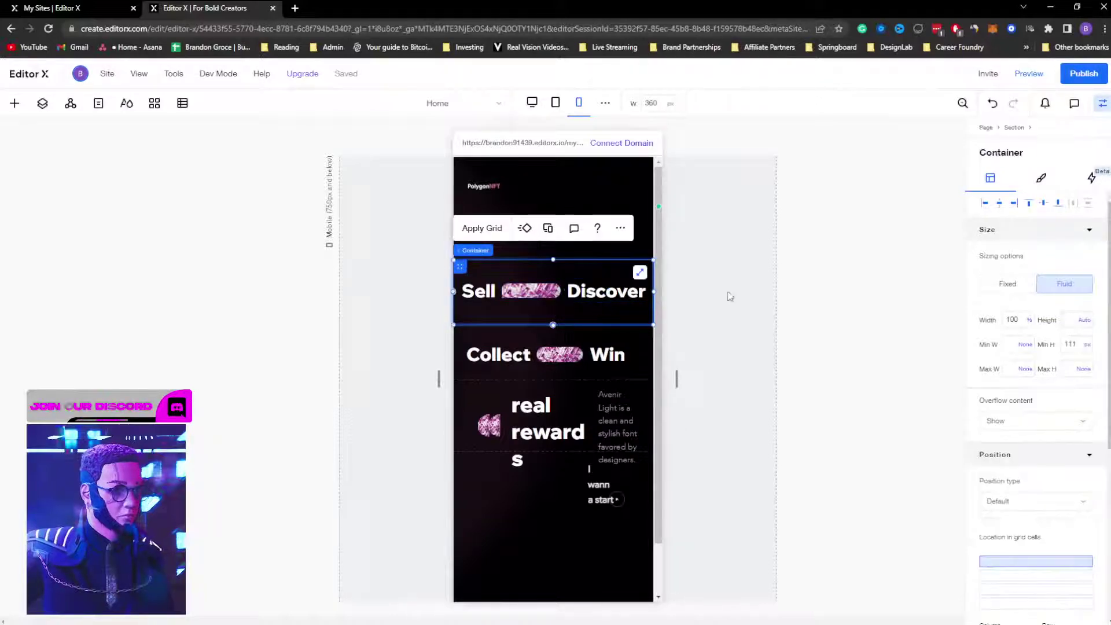
click(1029, 323)
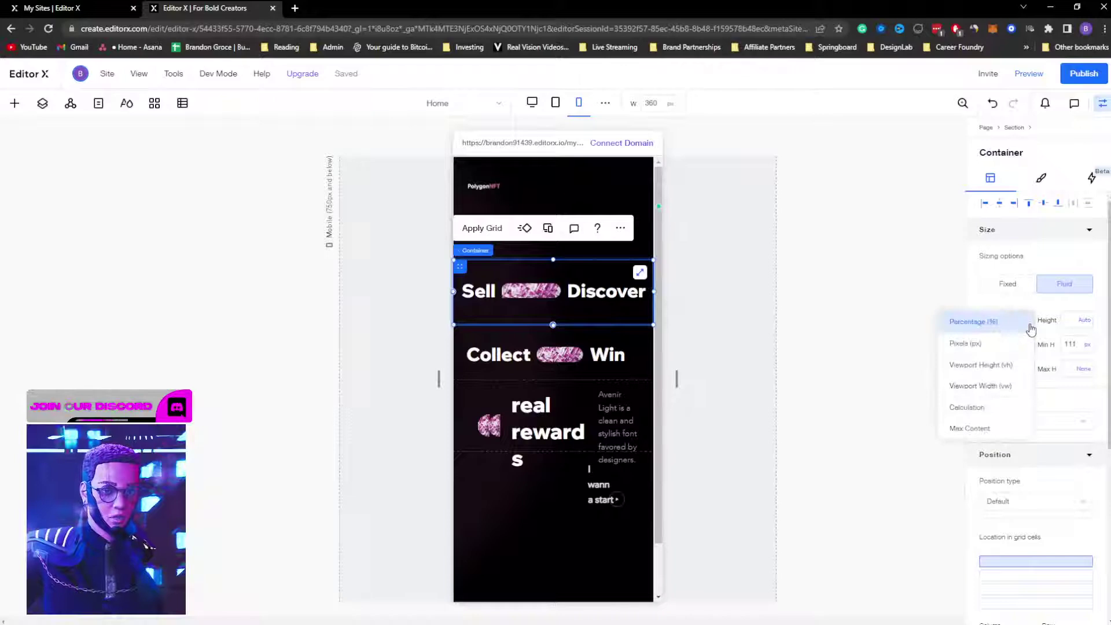
Step: Set the Sell and Discover container's width unit to percentage and its height to auto
click(999, 320)
click(1016, 318)
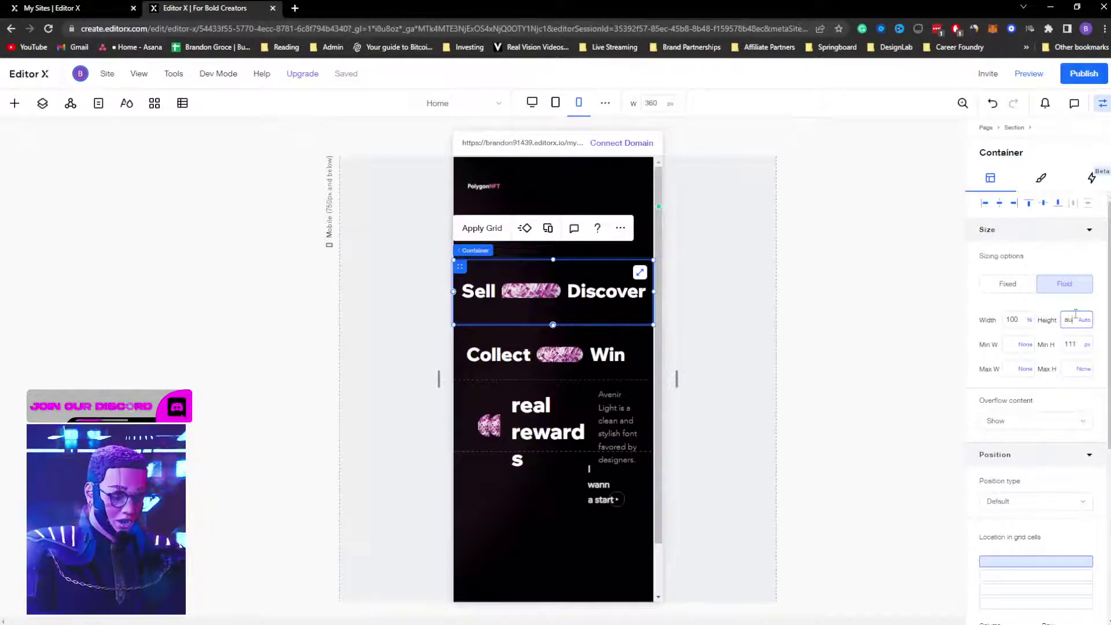
click(1075, 314)
text(au)
key(Return)
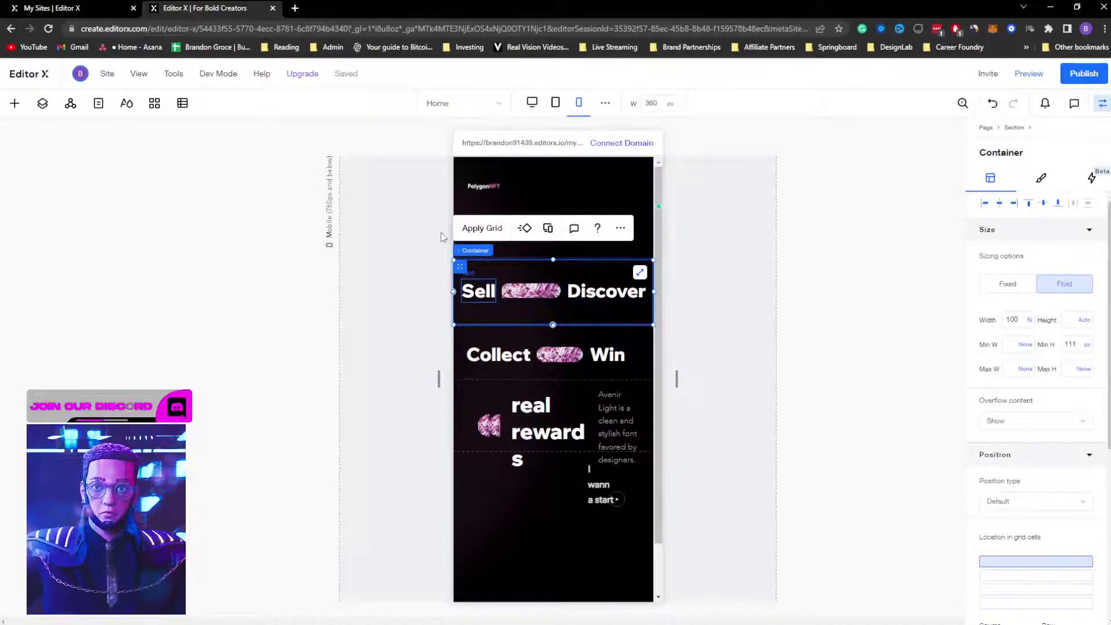
Step: Widen the "real rewards" heading to fit on one line and move it up, level with the image beside it
click(539, 409)
drag(595, 430, 633, 421)
drag(535, 446, 540, 403)
shift+click(488, 423)
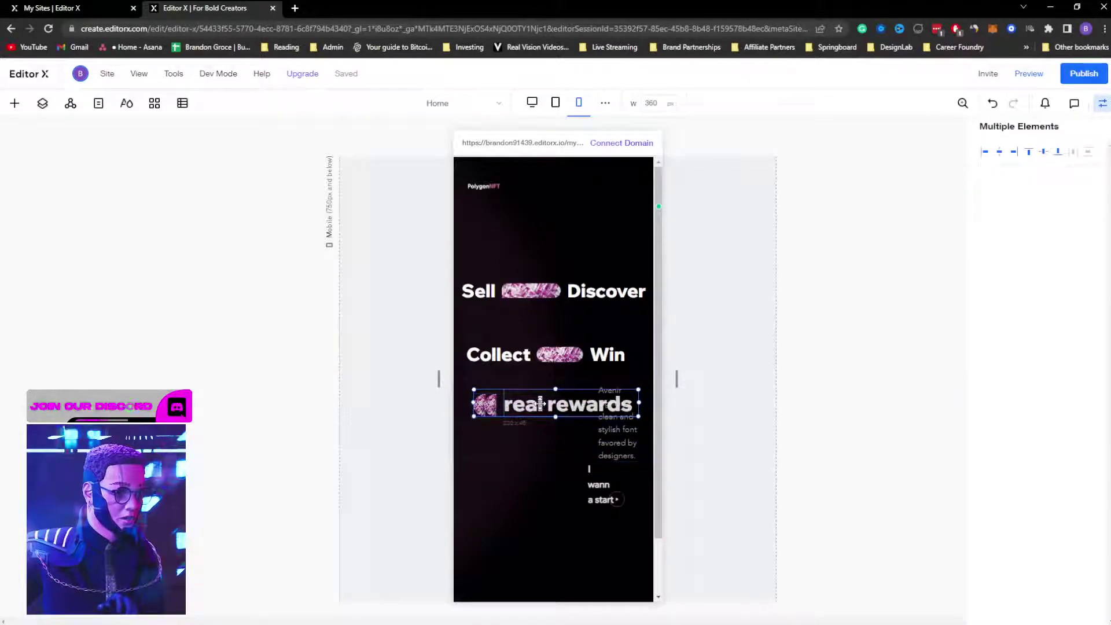
Step: Widen the Avenir Light paragraph to about 62.2% so it runs over two lines, and place it just under the "real rewards" heading
click(608, 430)
drag(598, 422, 509, 419)
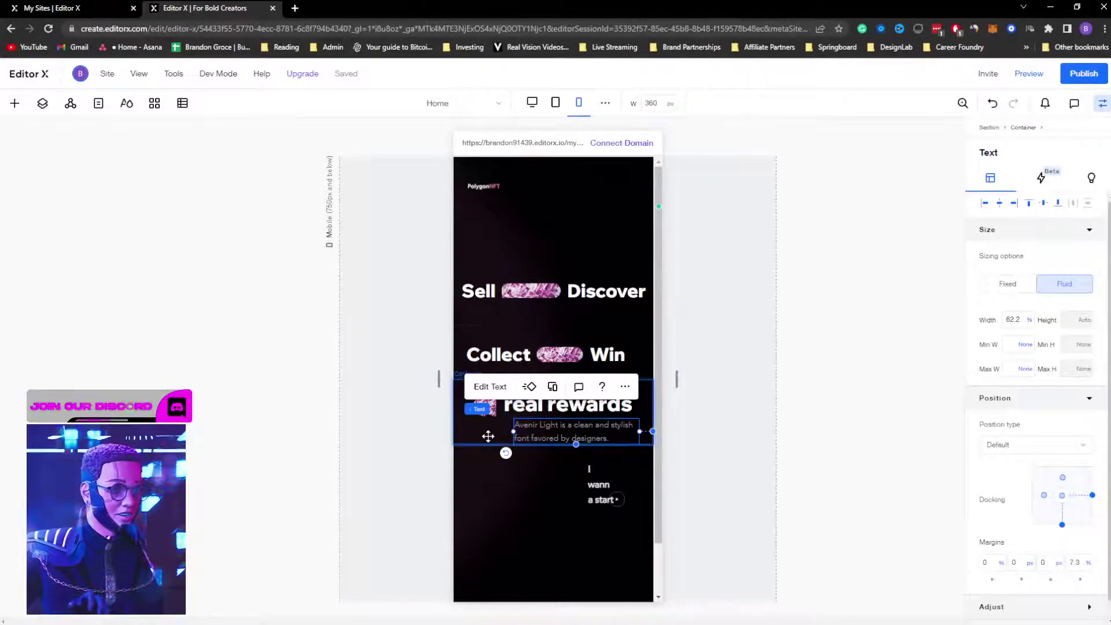
click(502, 443)
drag(552, 431, 554, 428)
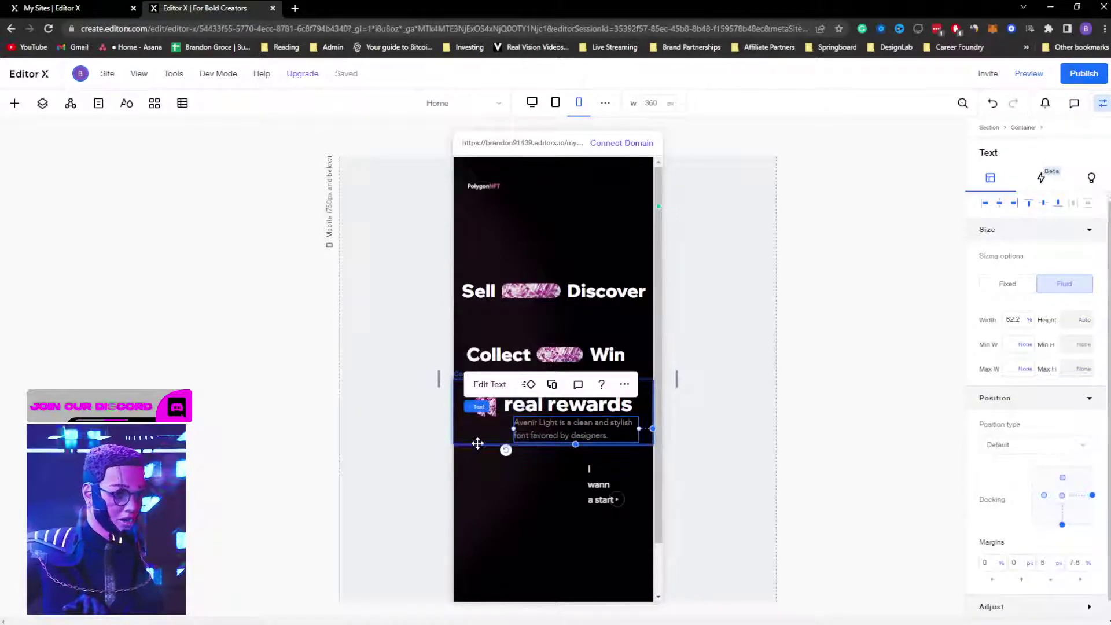
Step: Make the section's third grid row taller and extend the "real rewards" container downward to about 144 px minimum height
click(477, 445)
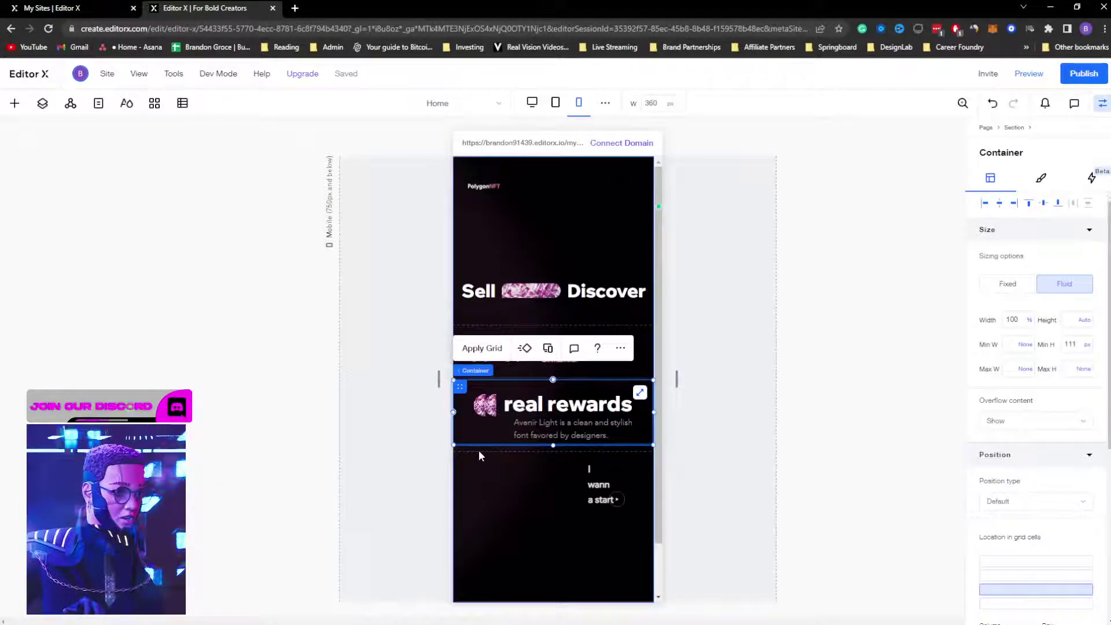
click(479, 451)
drag(476, 451, 474, 473)
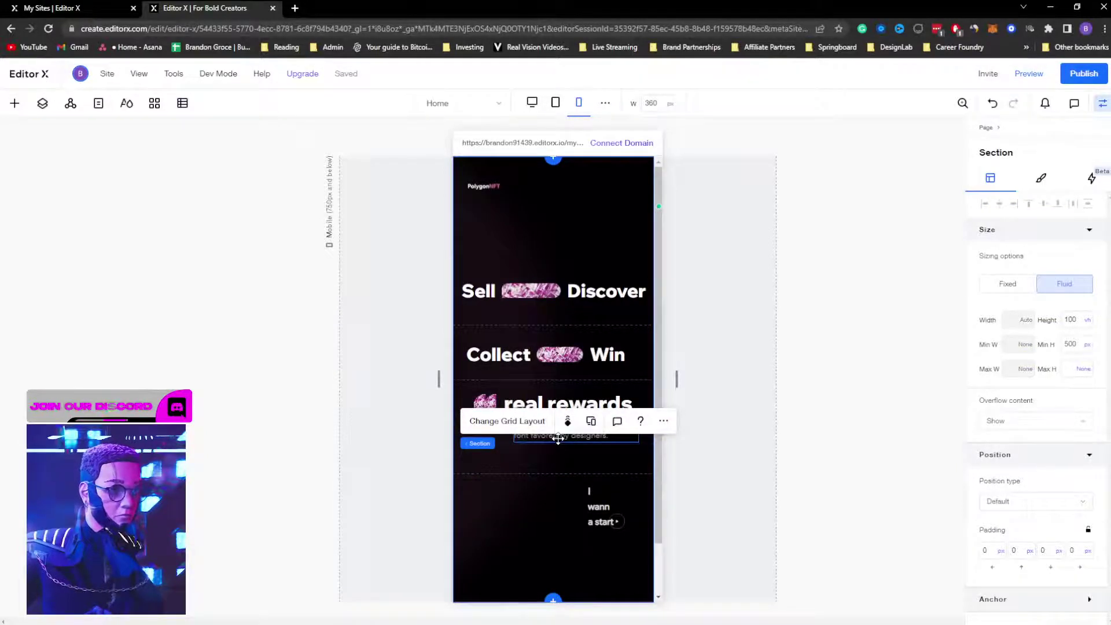
click(557, 437)
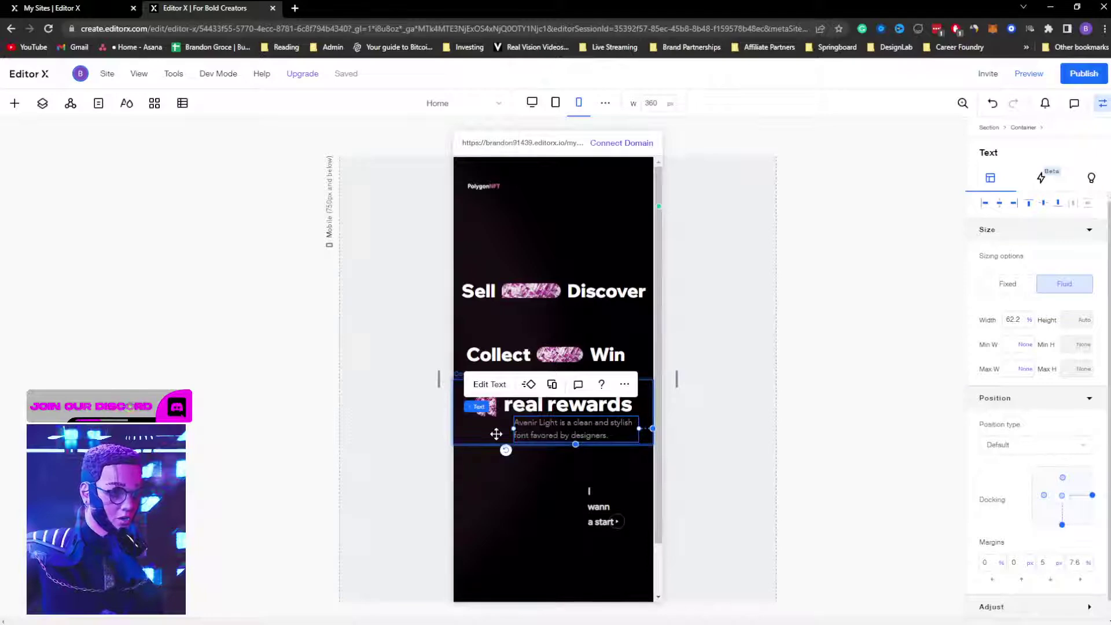
click(487, 441)
drag(495, 452, 495, 463)
Step: Move the Avenir Light paragraph back up close beneath the "real rewards" heading, with a bottom margin of about 27 px
click(563, 449)
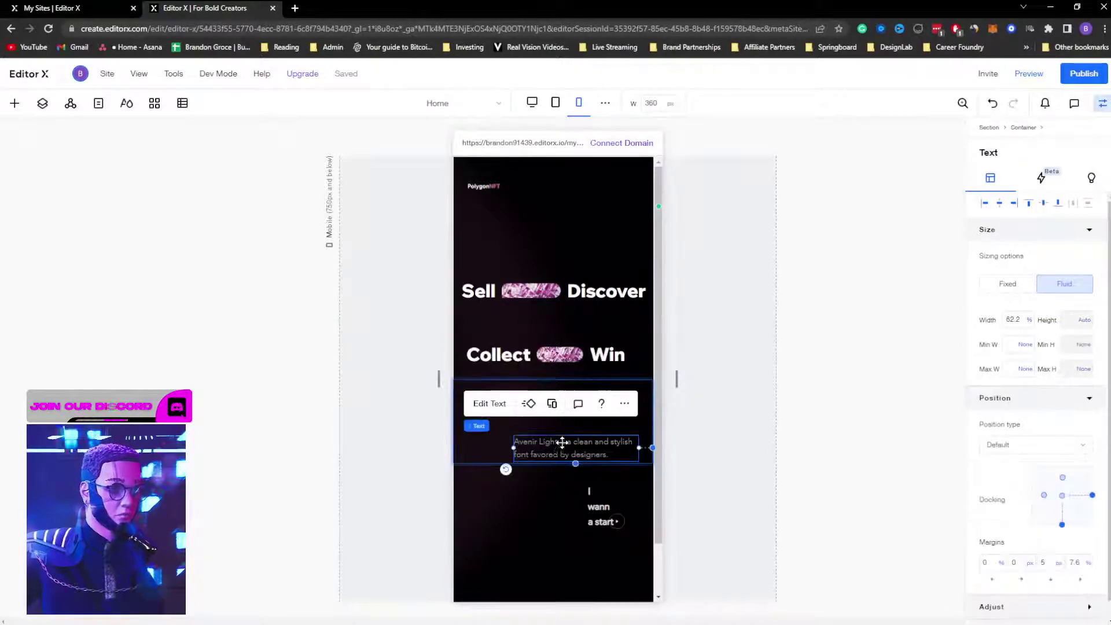
drag(561, 443, 576, 434)
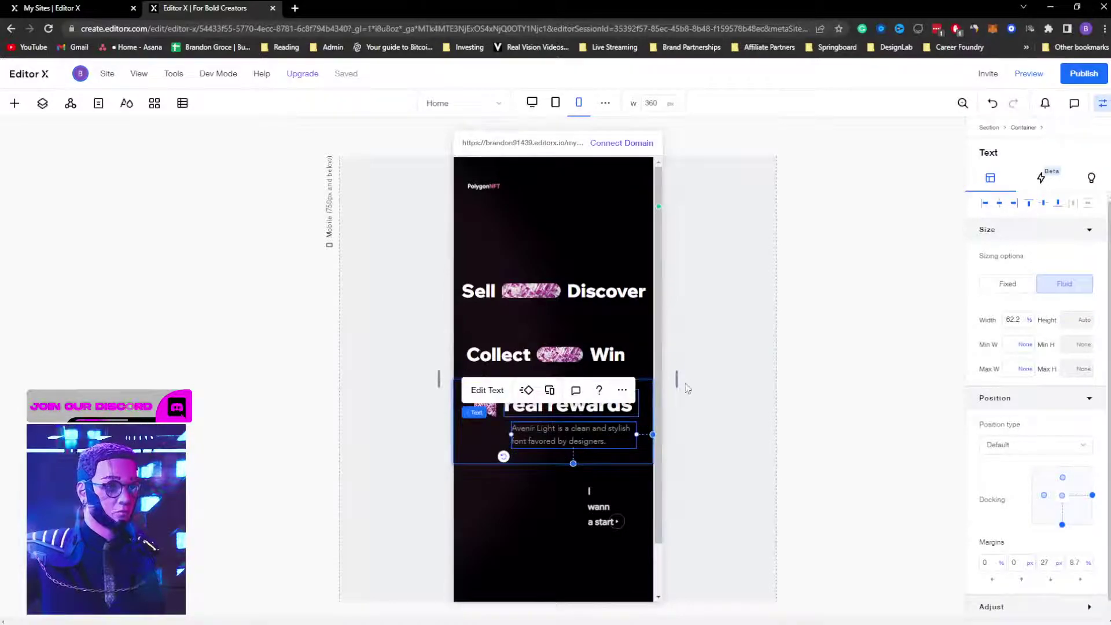
click(687, 386)
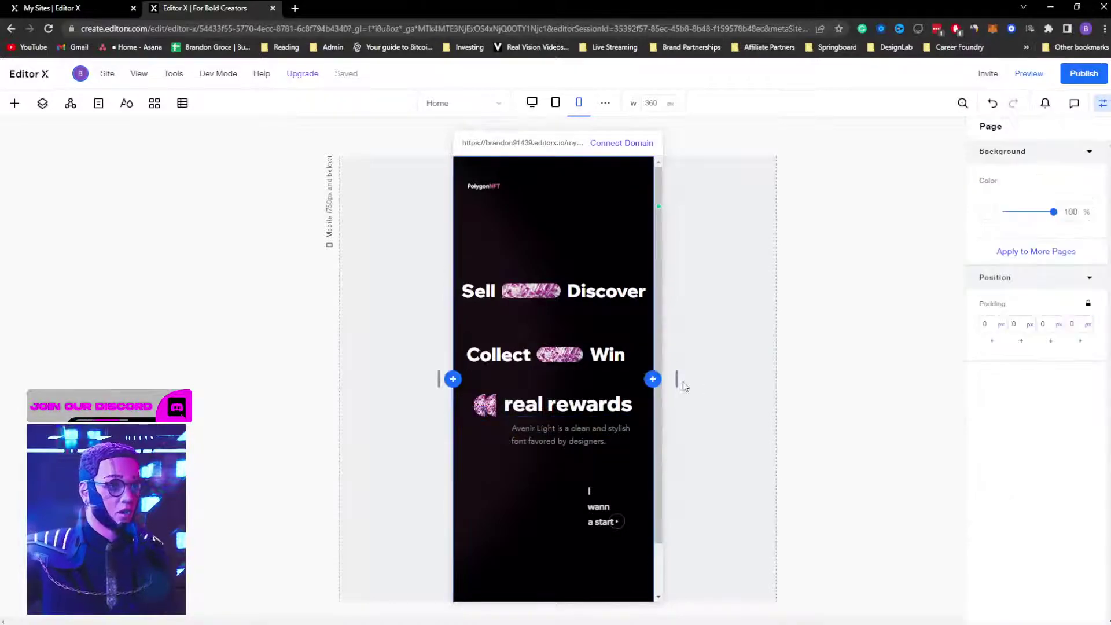
Step: Shrink the section's first three grid rows to about 24.5%, 11.8% and 17.4% to bring the headline rows closer together
click(599, 355)
click(553, 216)
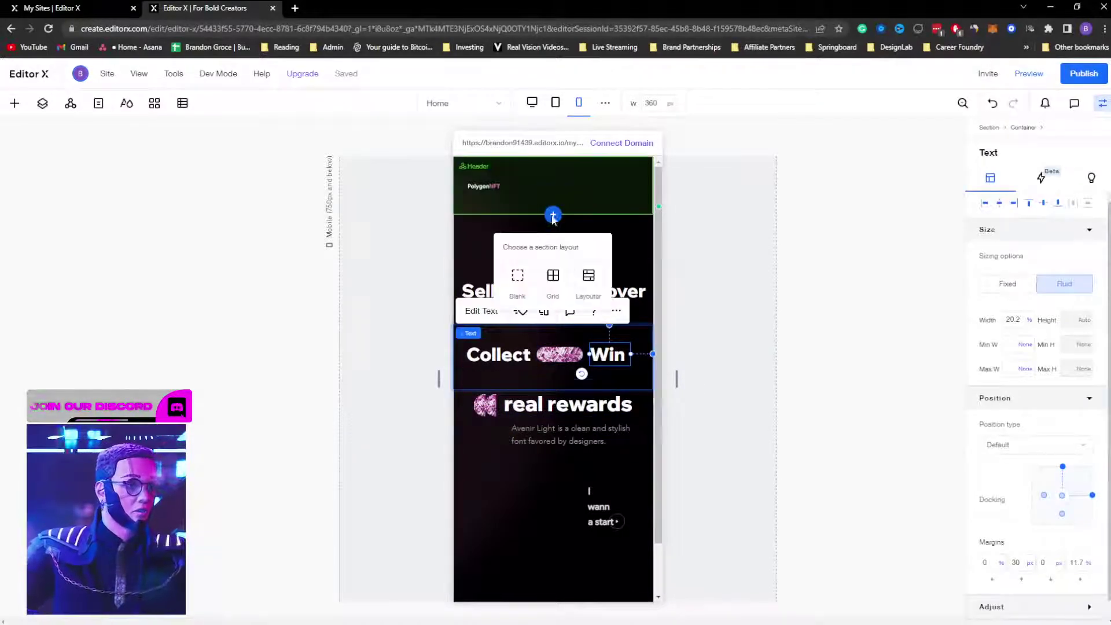
click(474, 225)
click(480, 226)
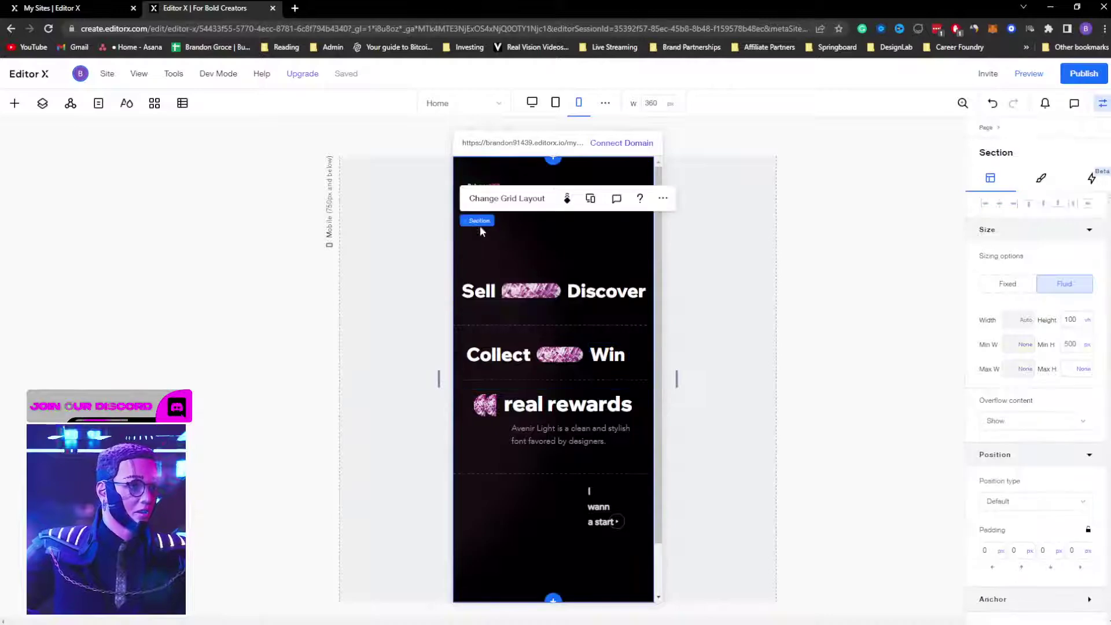
click(512, 200)
click(571, 383)
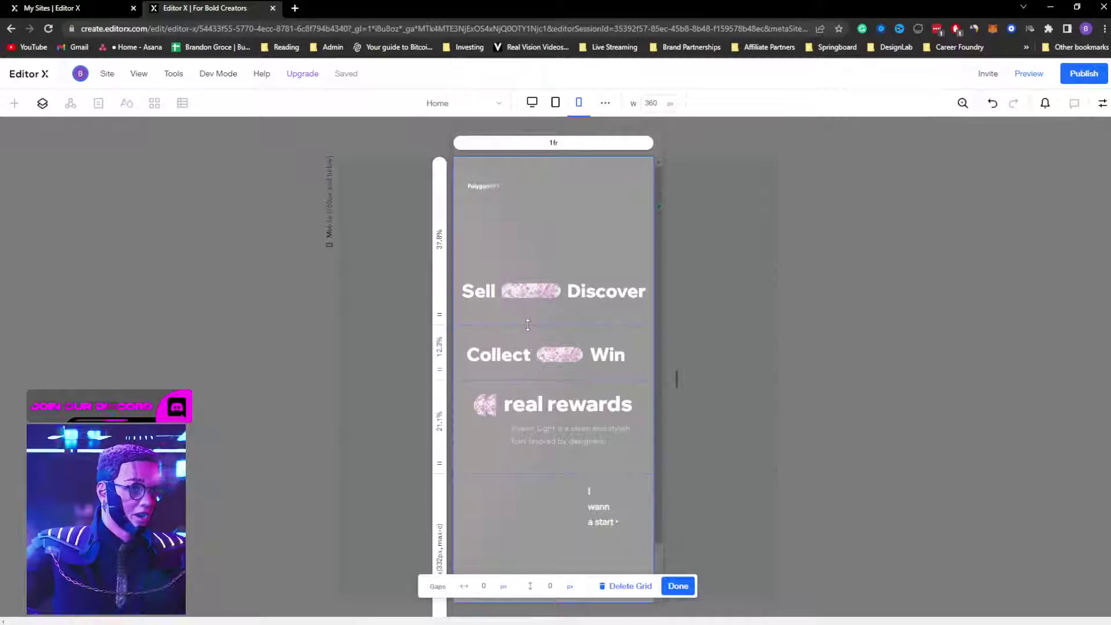
drag(526, 325, 535, 265)
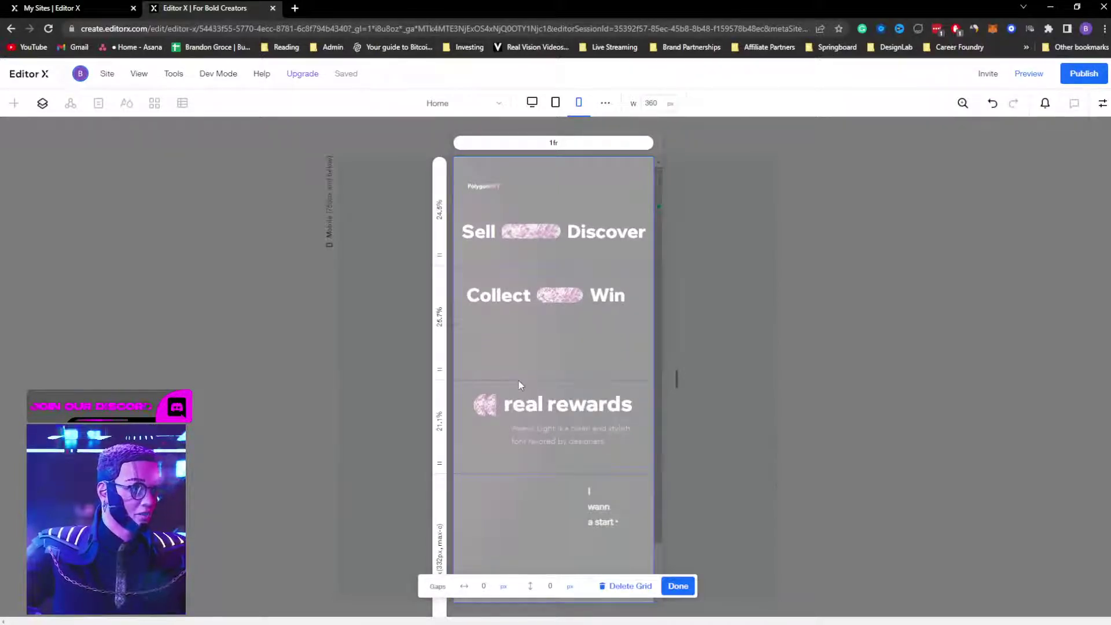
drag(519, 379, 532, 323)
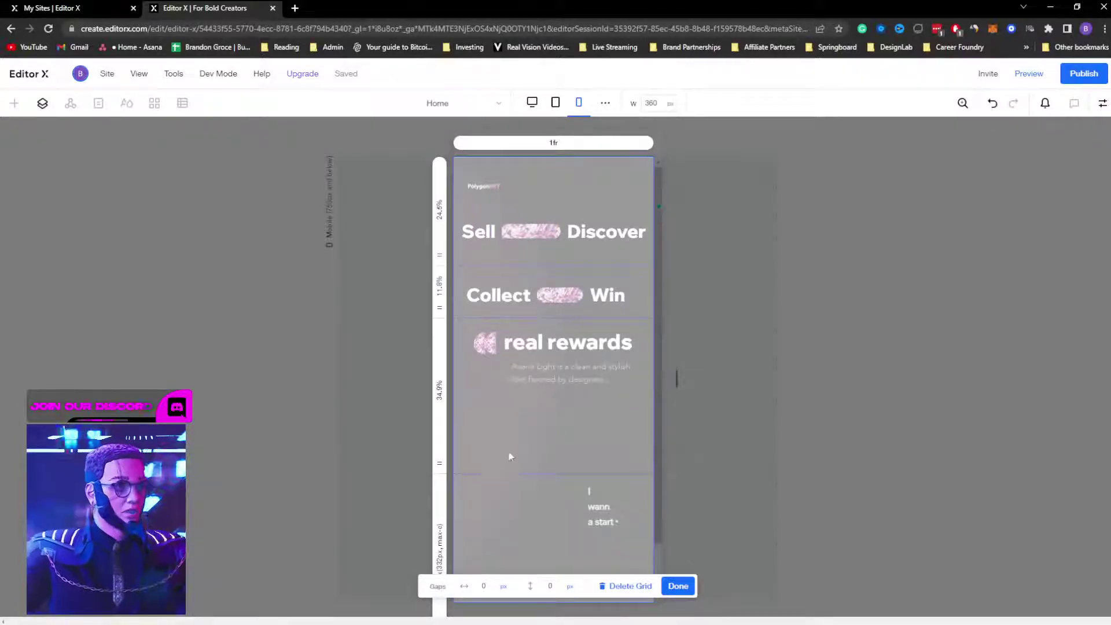
drag(506, 473, 515, 395)
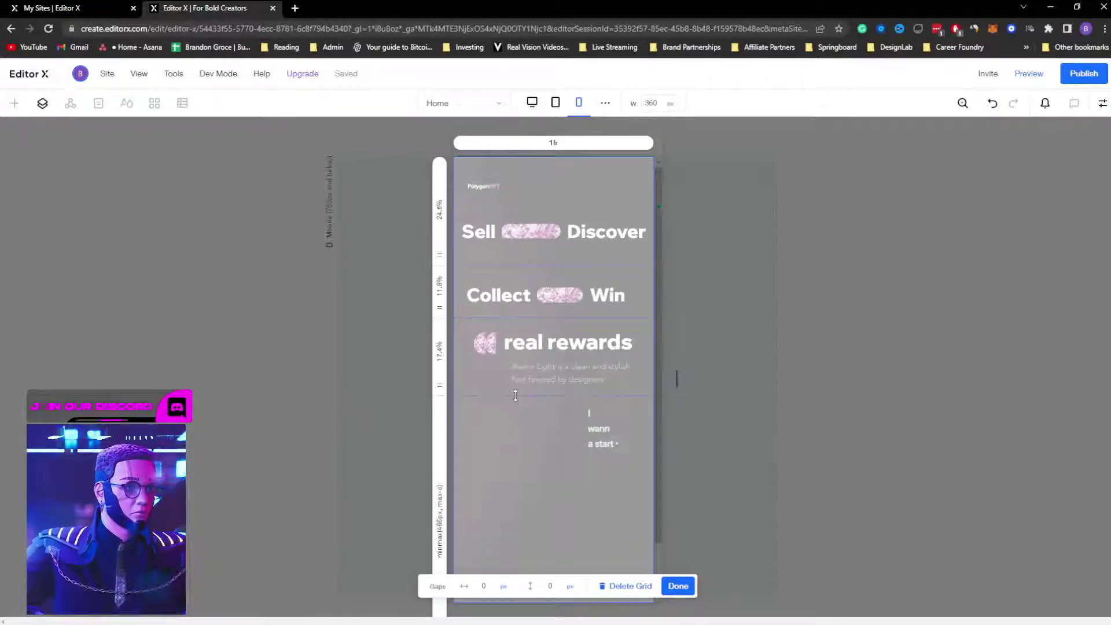
click(678, 585)
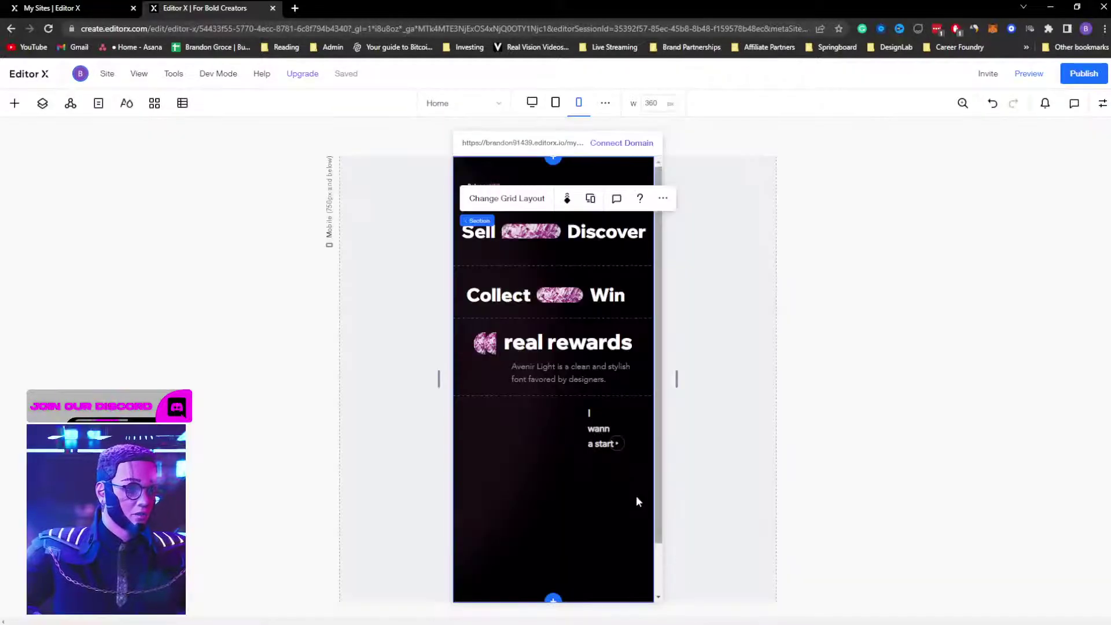
Step: Widen the "I wanna start" container so its text fits on one line beside the full-size play button
click(619, 414)
drag(586, 428, 533, 426)
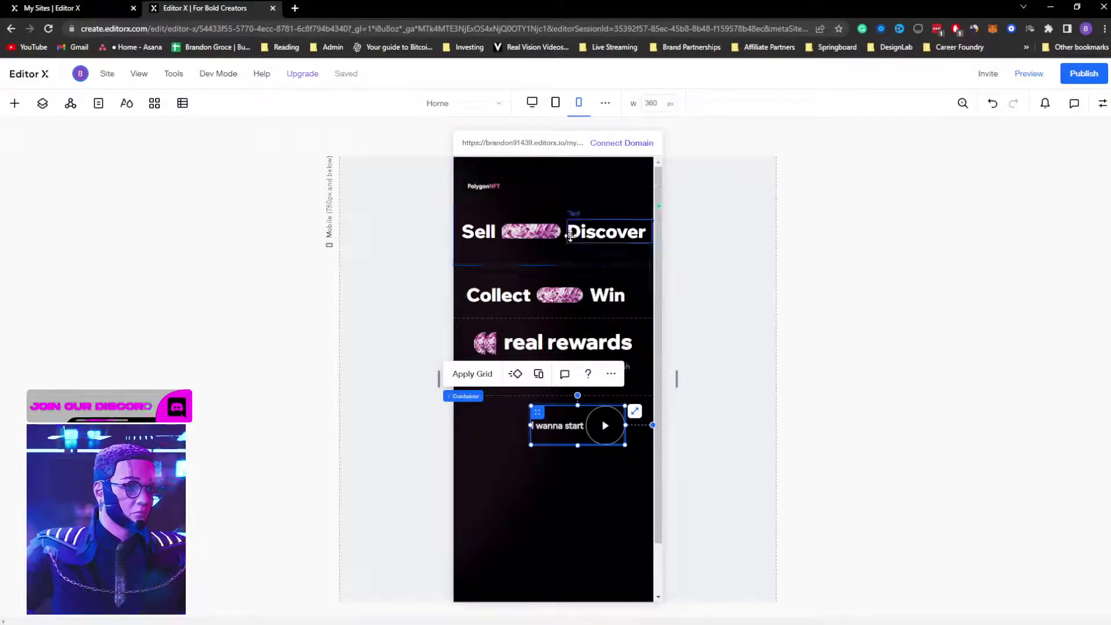
Step: Reduce the Sell and Discover container's minimum height to about 52 px and align it to the bottom of its grid row
click(563, 250)
drag(553, 258, 563, 231)
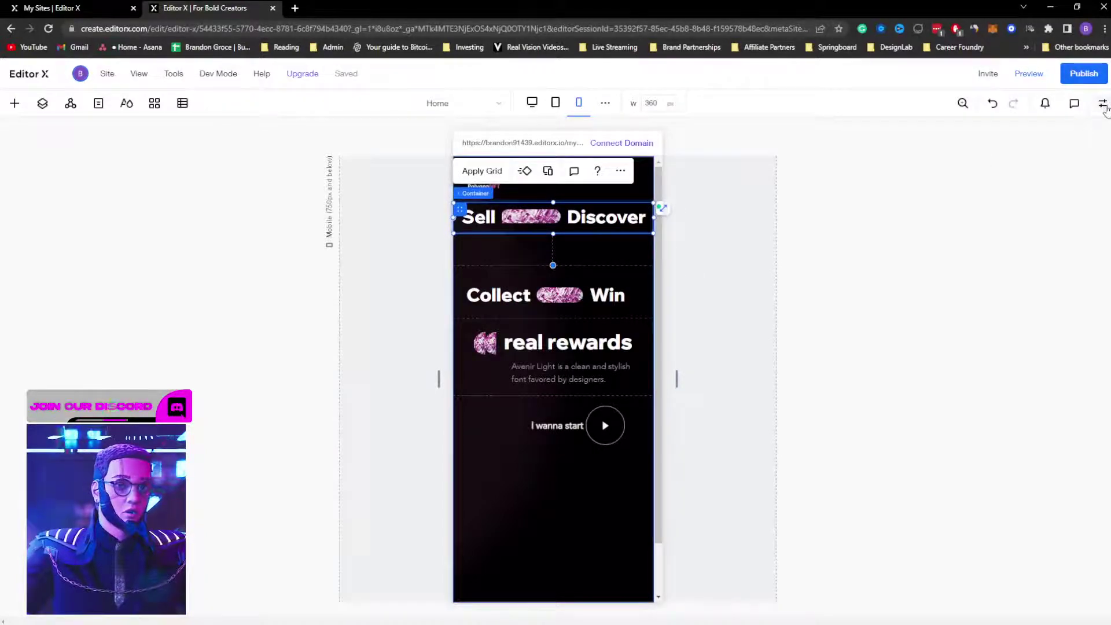
click(1102, 104)
click(1050, 204)
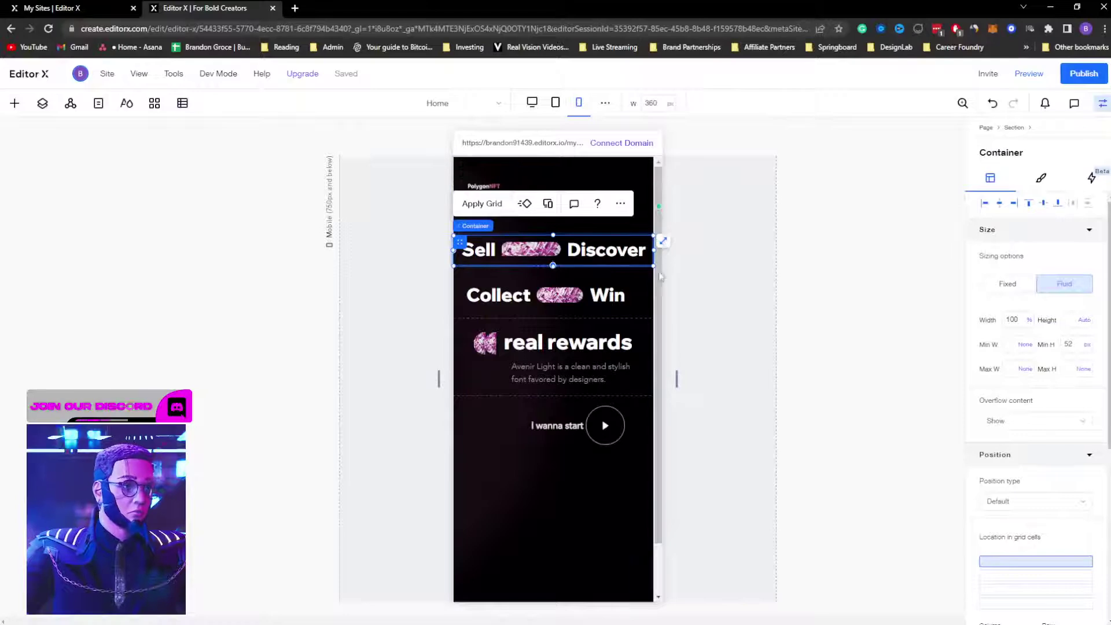
Step: Shrink the Collect and Win container to about 72 px minimum height so it fits within the second grid row
click(602, 279)
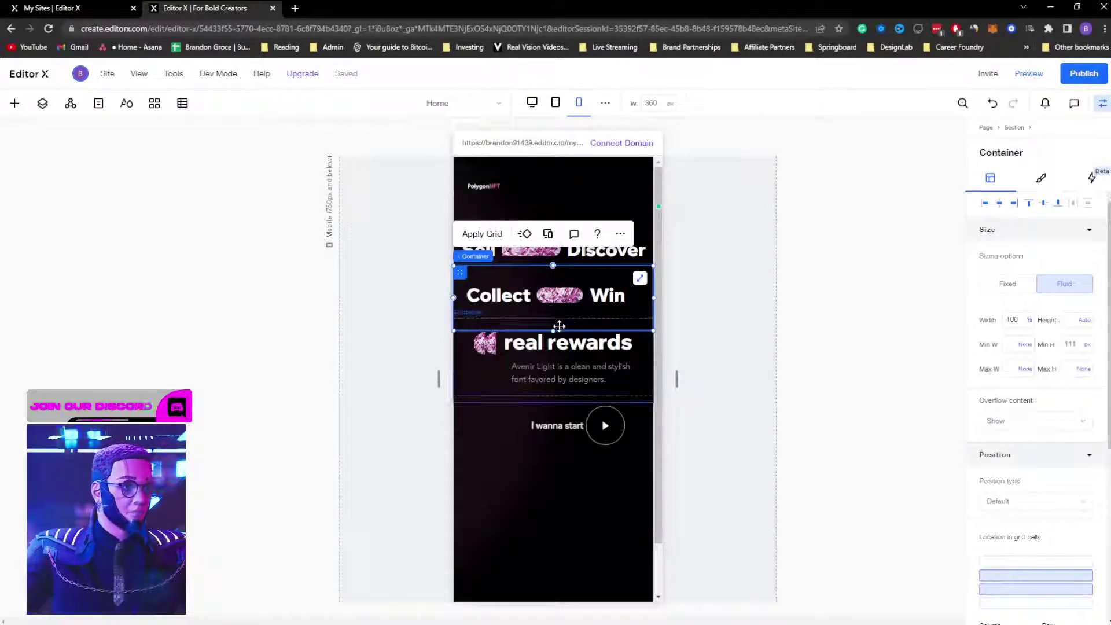
drag(559, 326, 560, 310)
drag(553, 265, 554, 272)
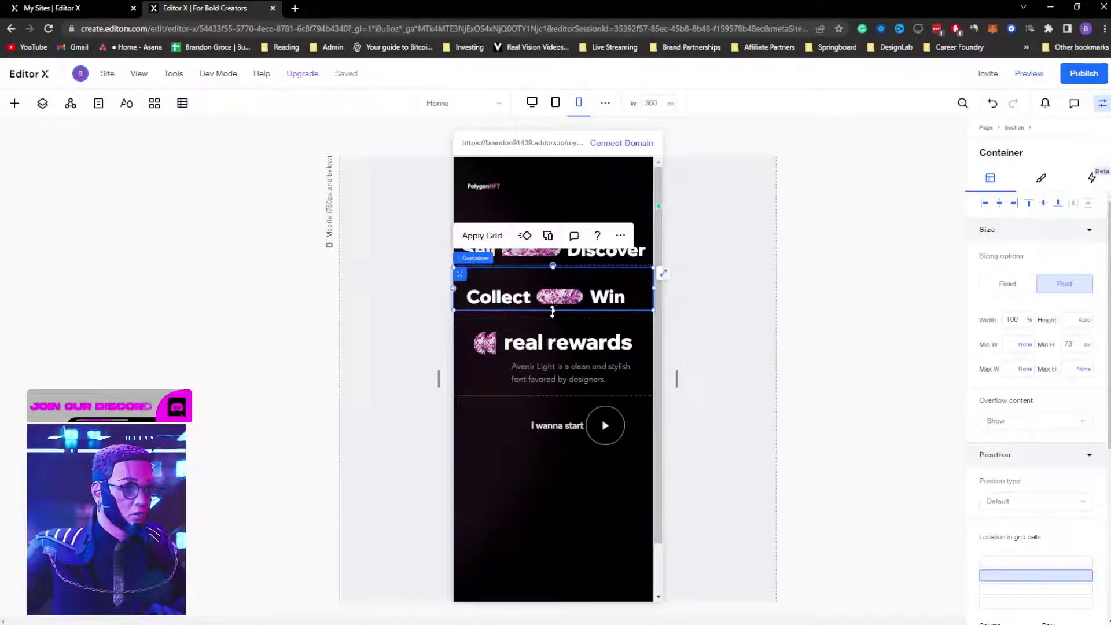
drag(552, 311, 552, 309)
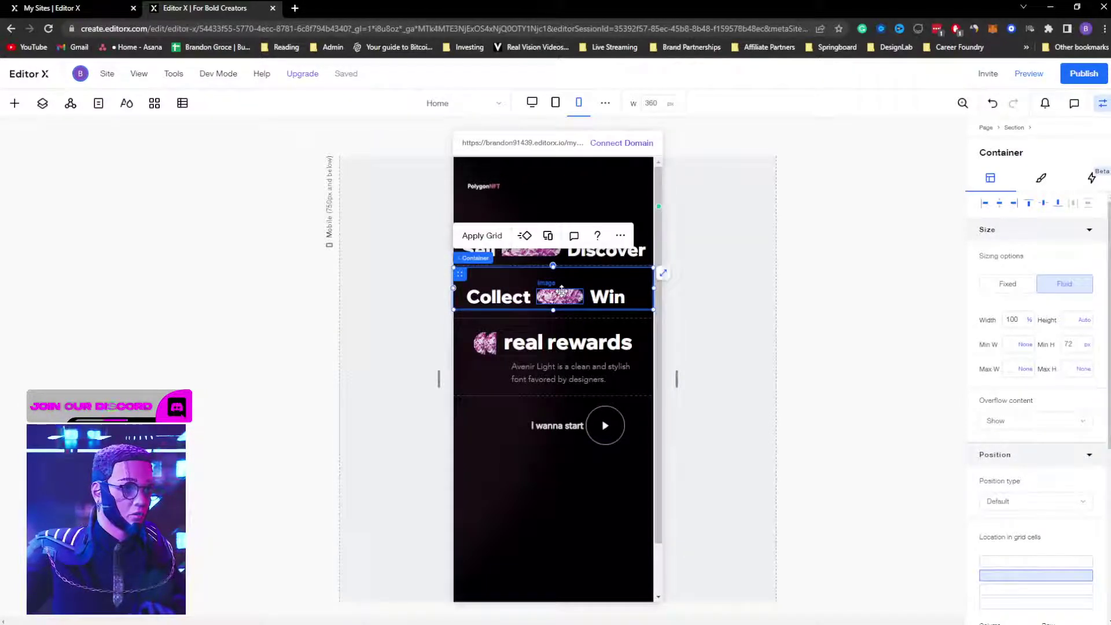
Step: Move the Collect text, its image and the Win text up together within their container and align them by vertical centre
click(560, 295)
shift+click(509, 297)
shift+click(611, 296)
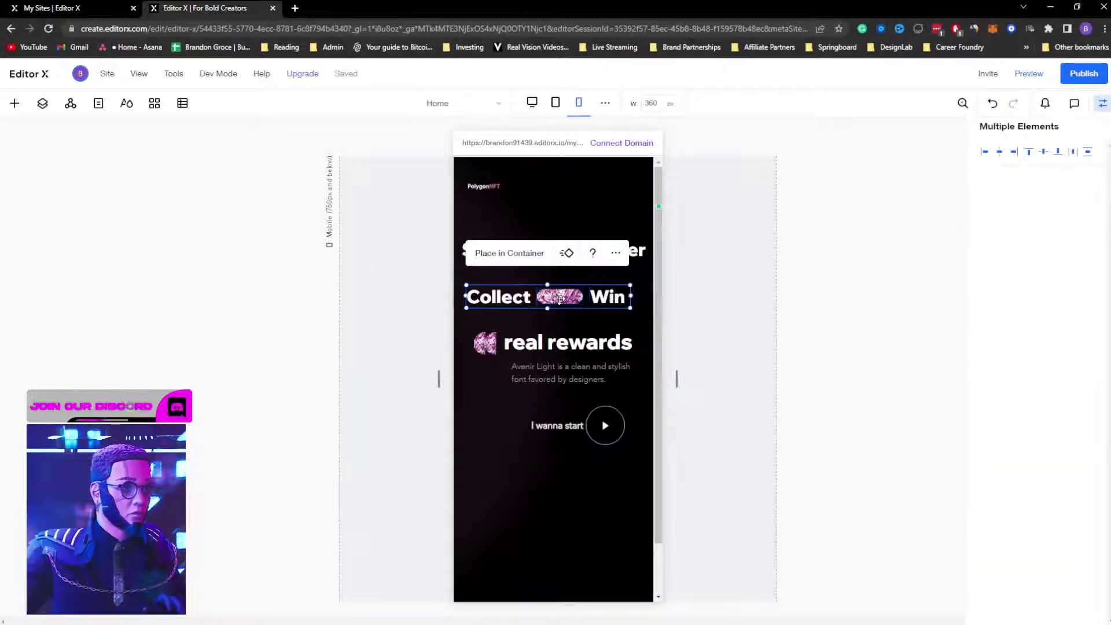
drag(559, 297, 559, 287)
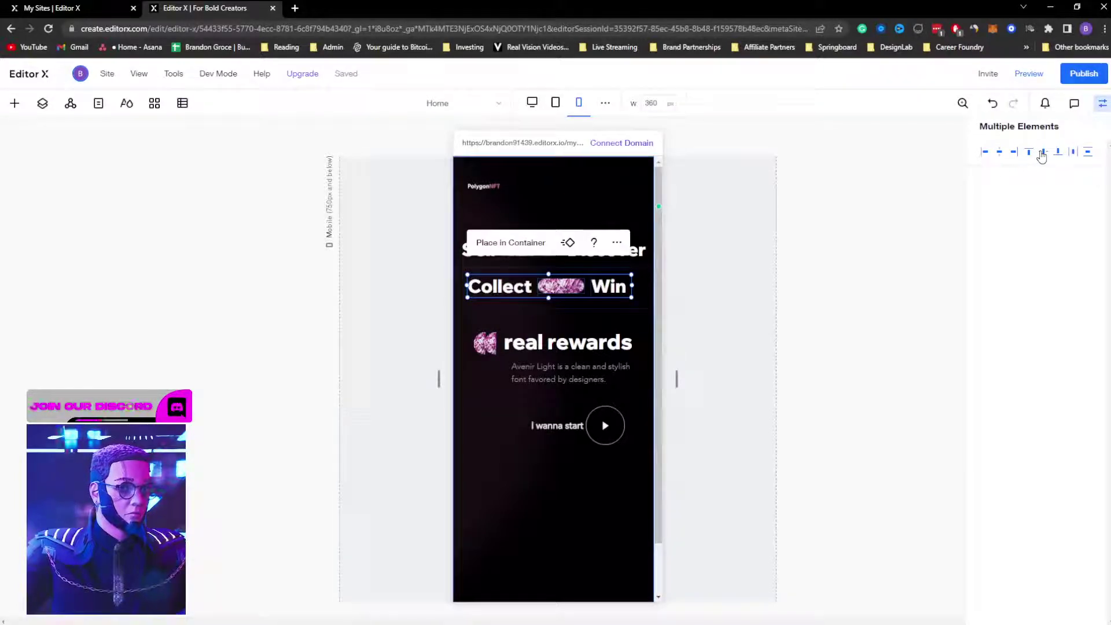
click(1041, 153)
click(695, 296)
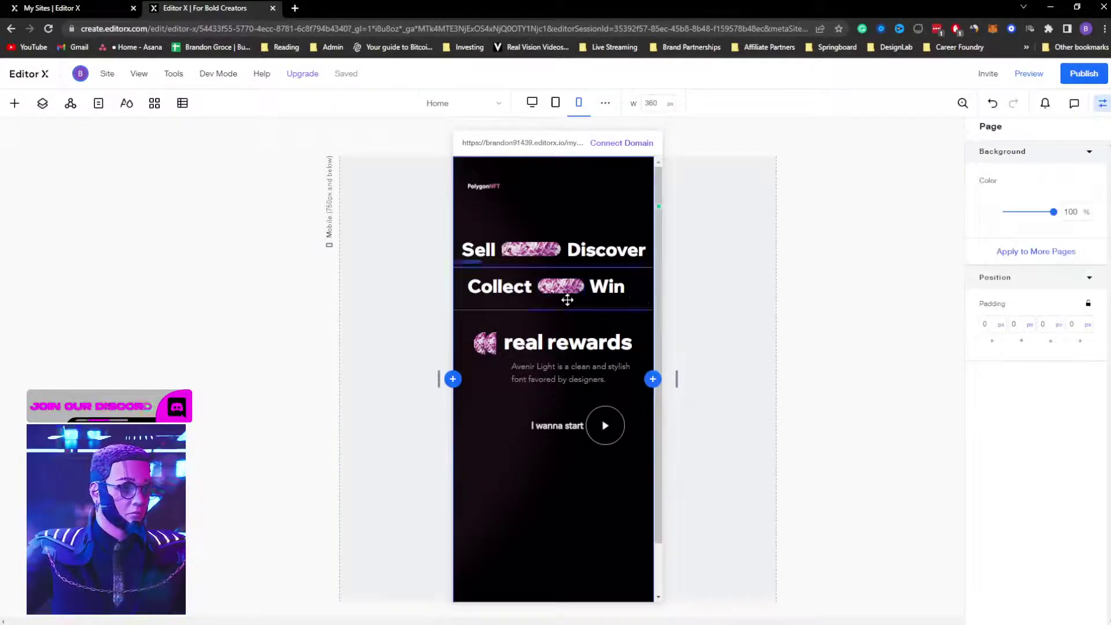
click(564, 301)
click(571, 286)
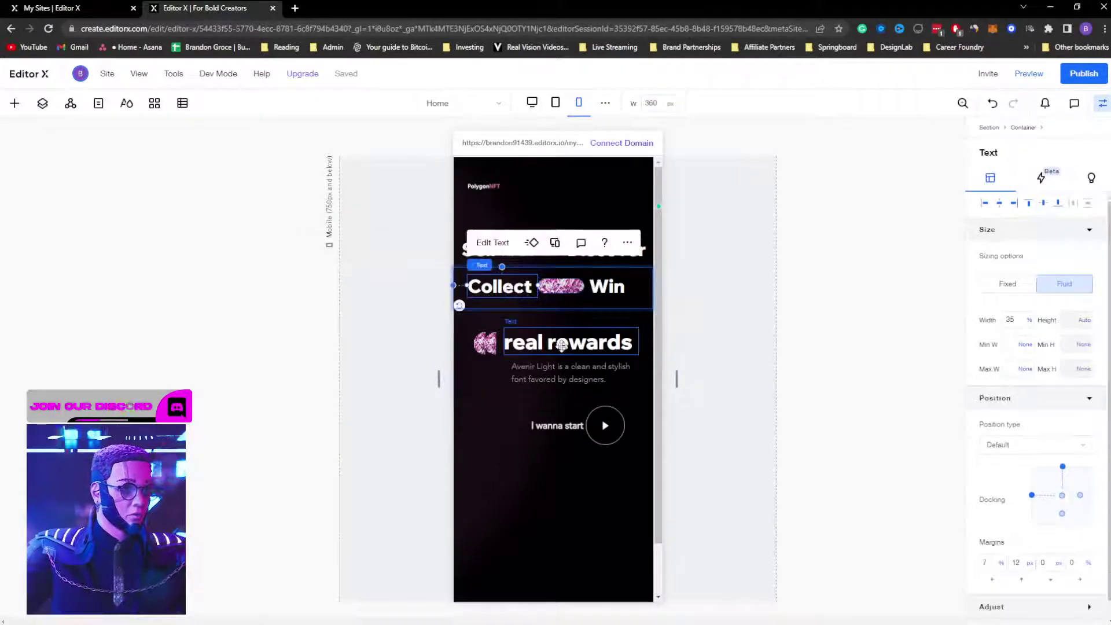
Step: Align the "real rewards" heading and the image beside it by their vertical centres
click(512, 344)
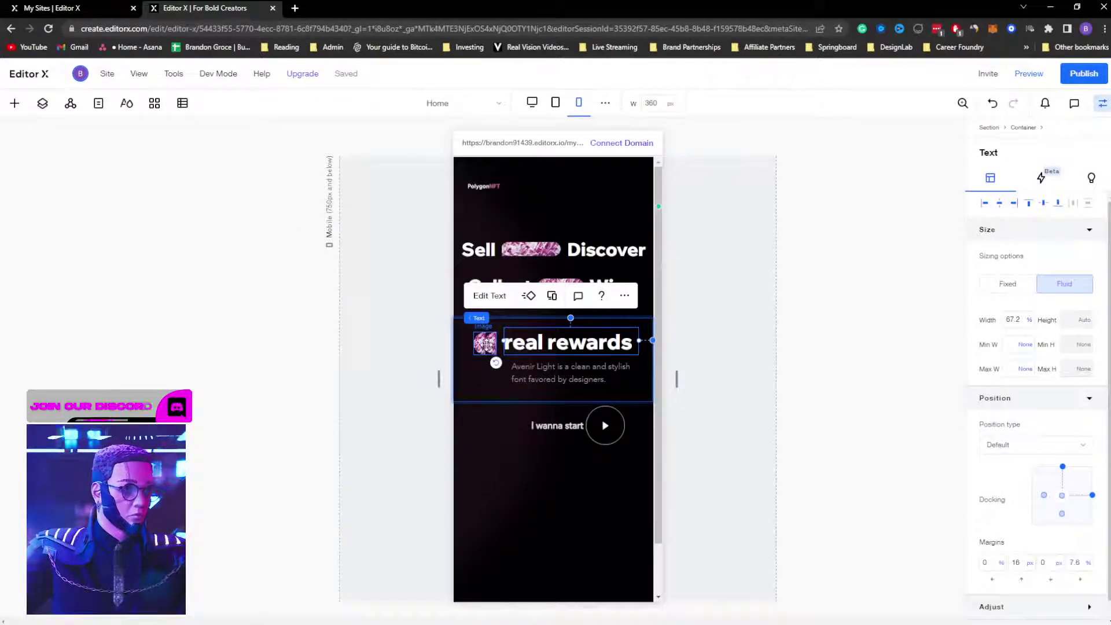
shift+click(486, 344)
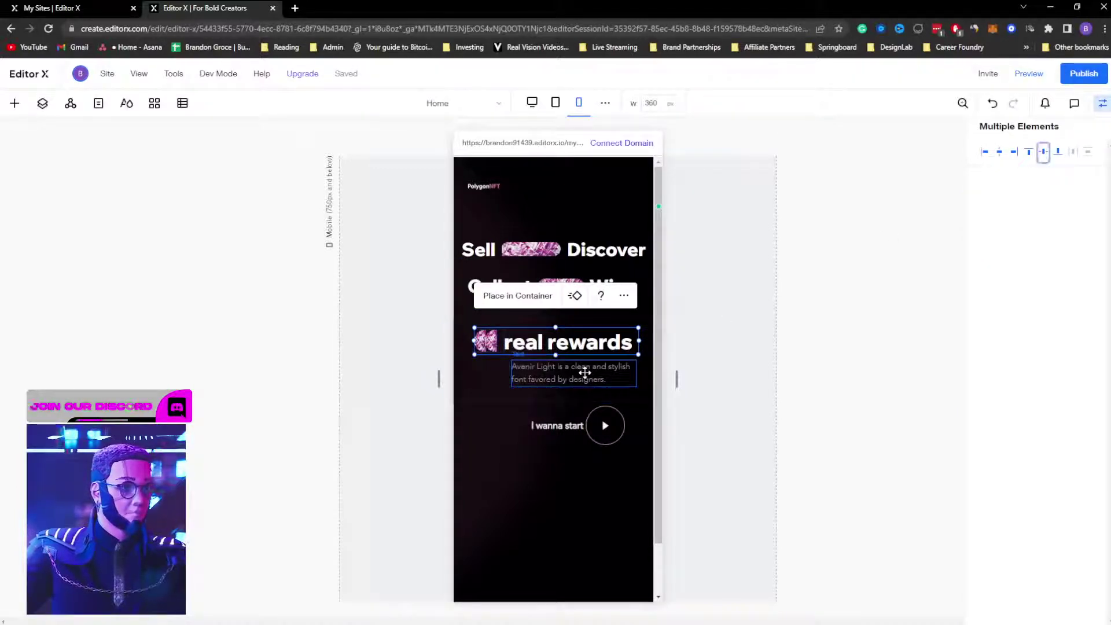
shift+click(585, 370)
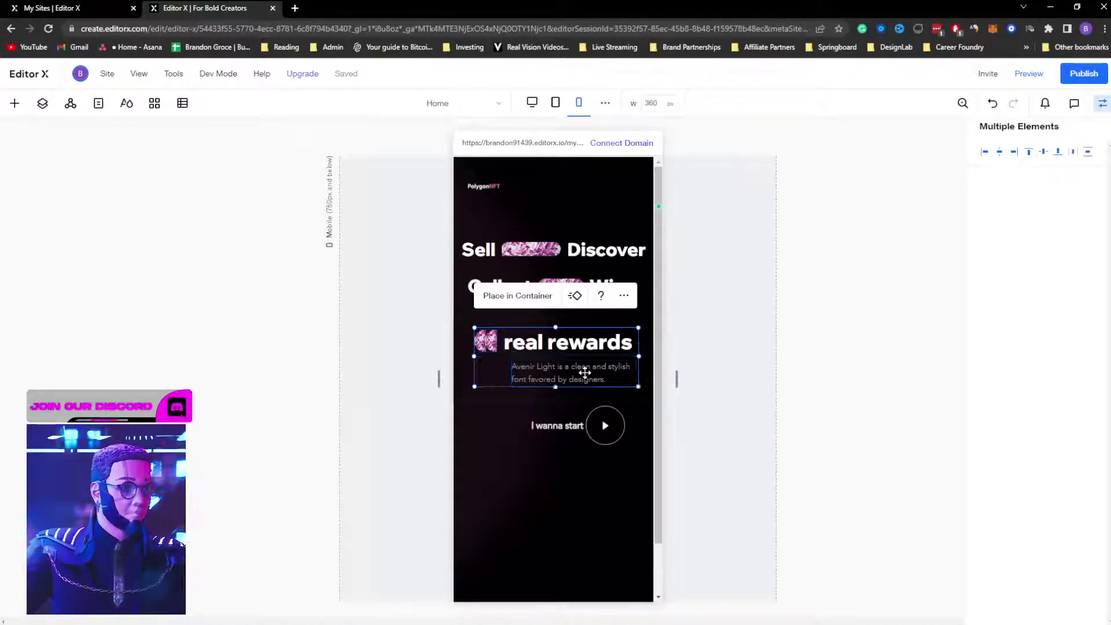
click(697, 344)
Step: Apply a 1x2 grid layout to the "real rewards" container
click(532, 398)
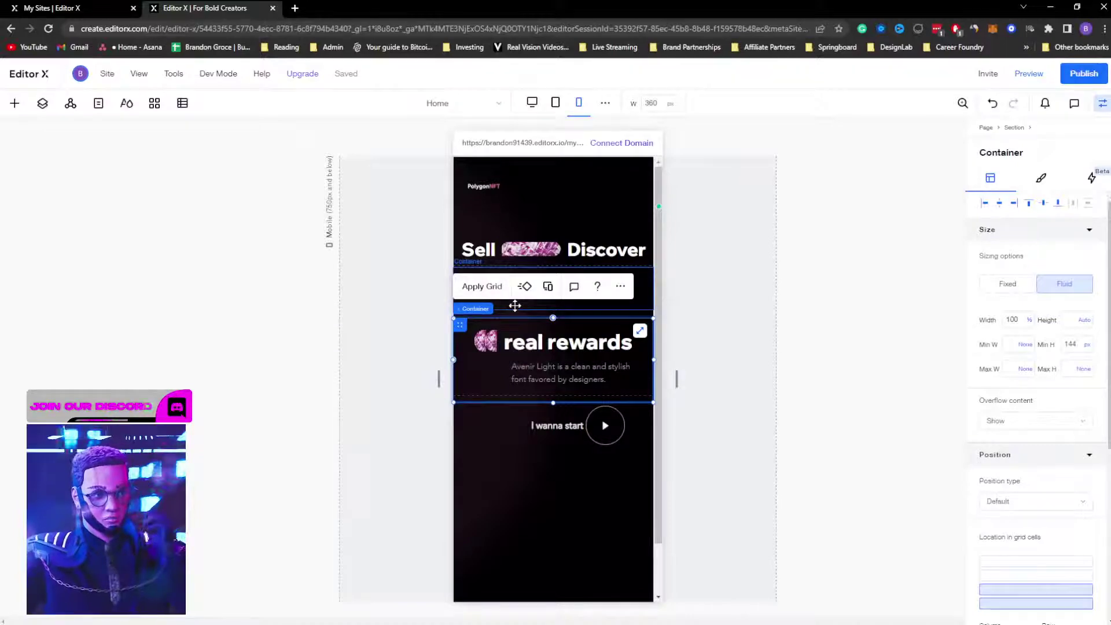
click(492, 286)
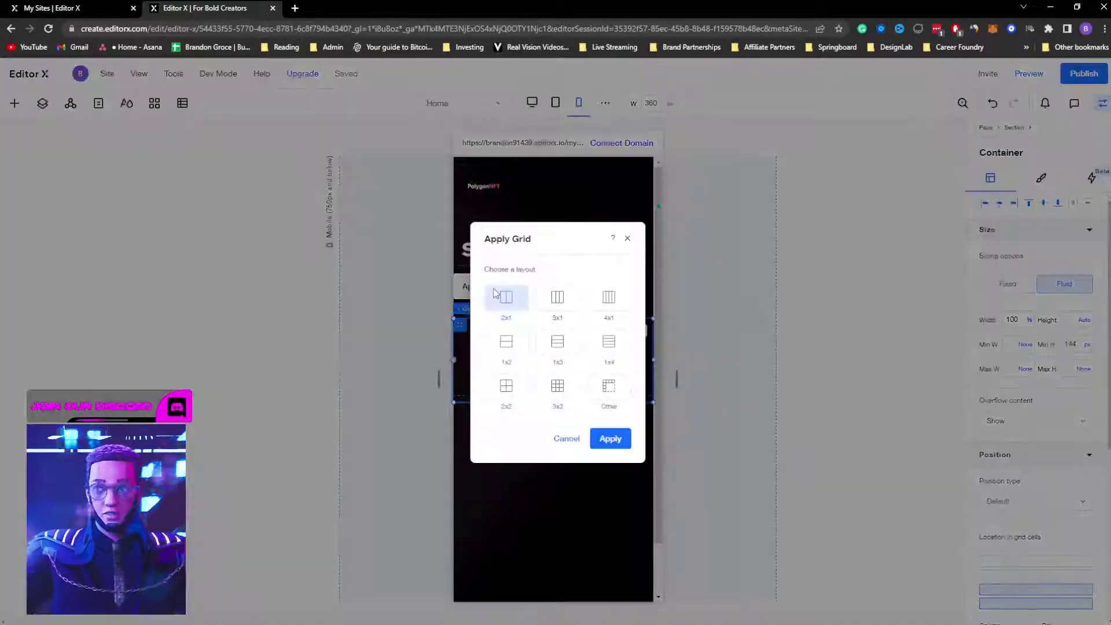
click(505, 343)
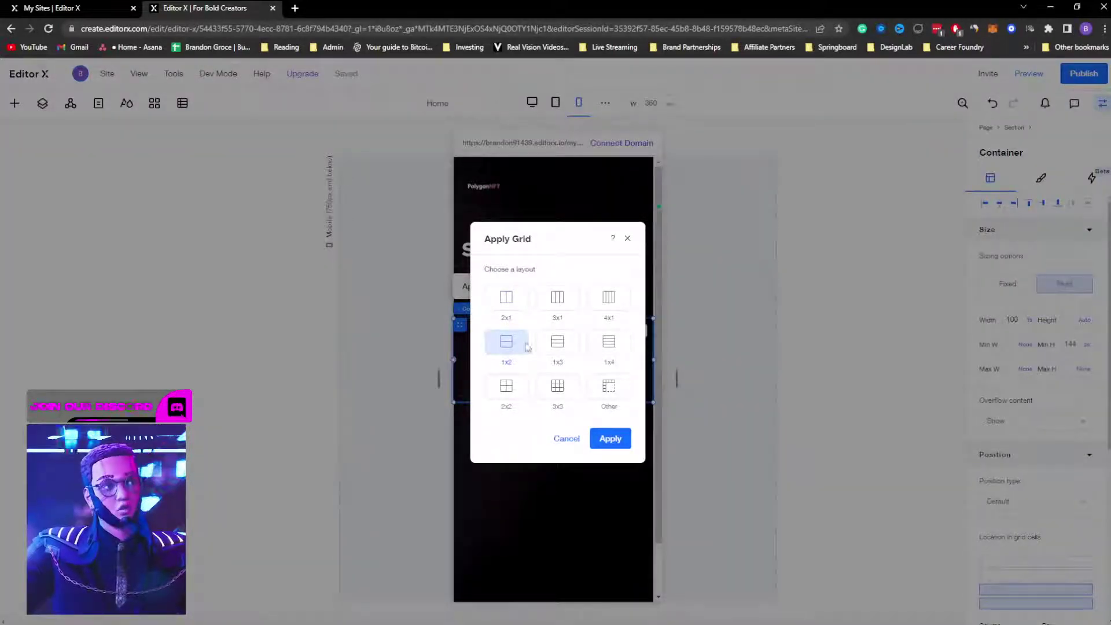
click(608, 439)
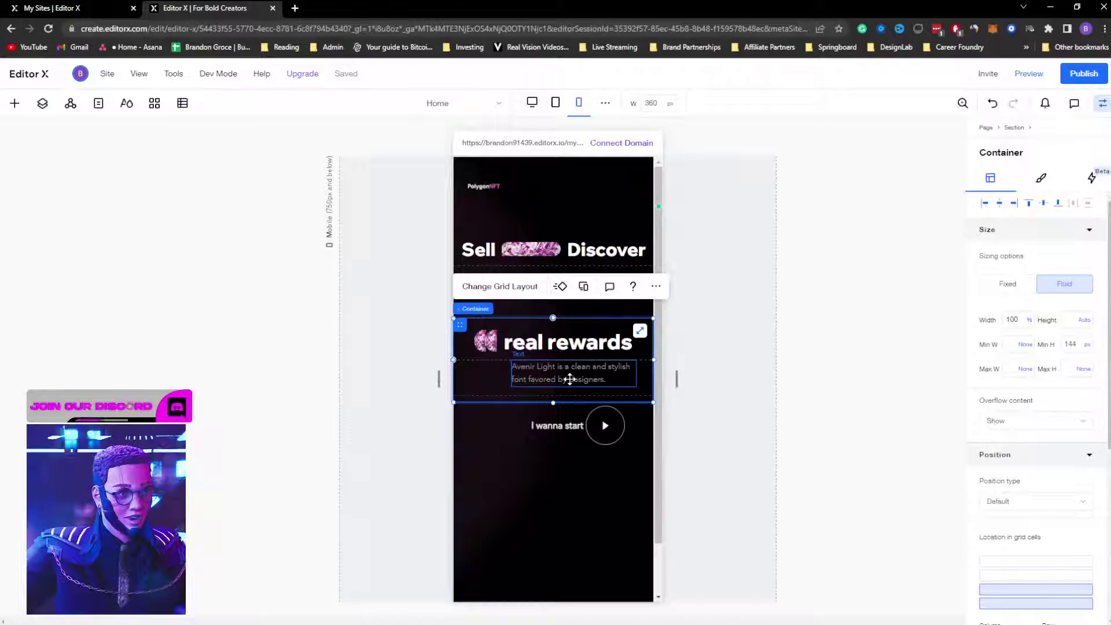
Step: Extend the "real rewards" container upward into the second grid row, to about 166 px minimum height
click(520, 465)
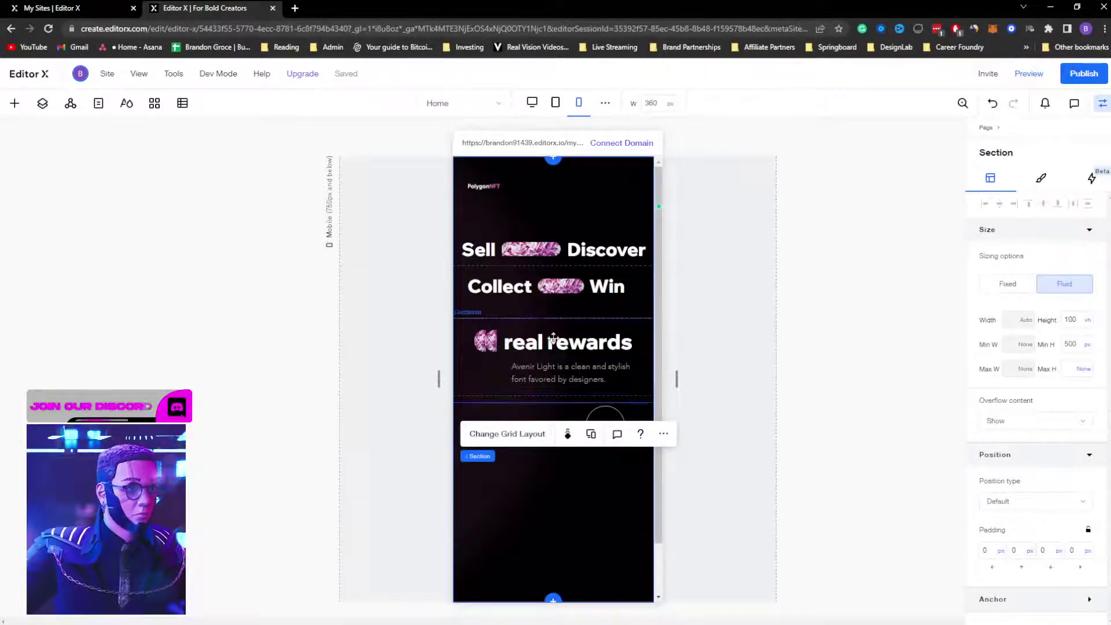
click(568, 312)
drag(568, 313, 570, 305)
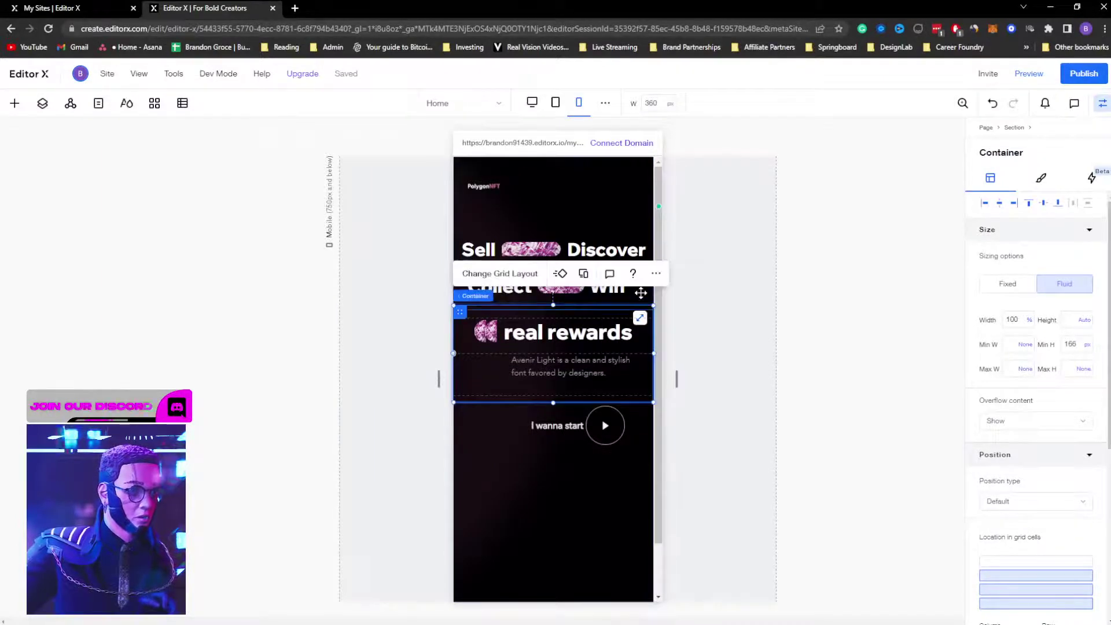
Step: Shrink the Collect and Win container to about 59 px minimum height and set its height to 100%
click(564, 298)
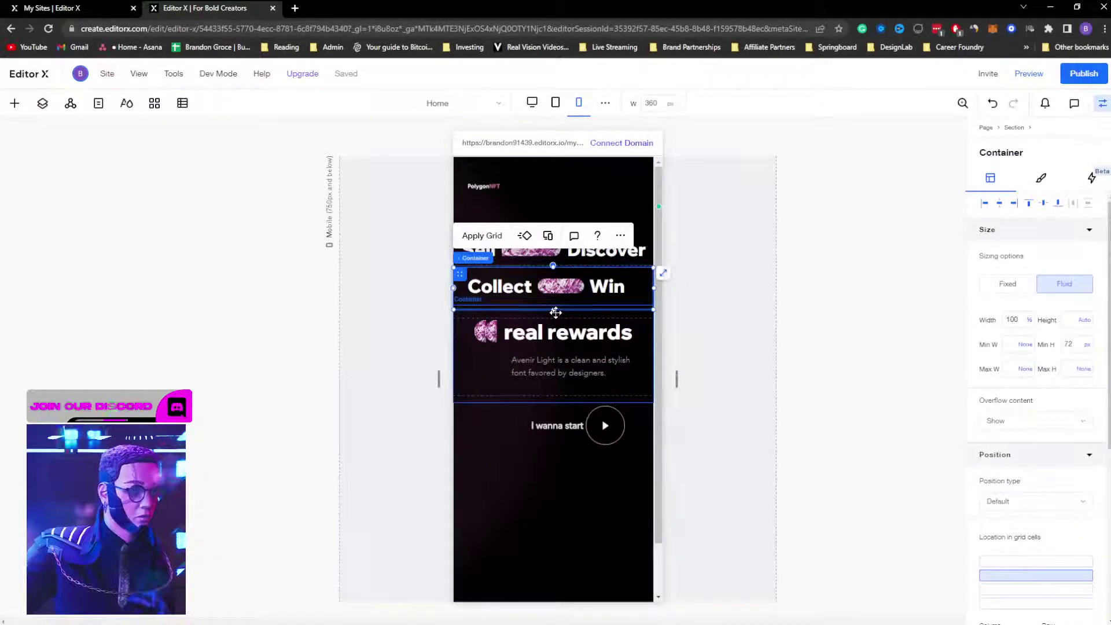
drag(552, 311, 557, 304)
click(1073, 319)
text(1)
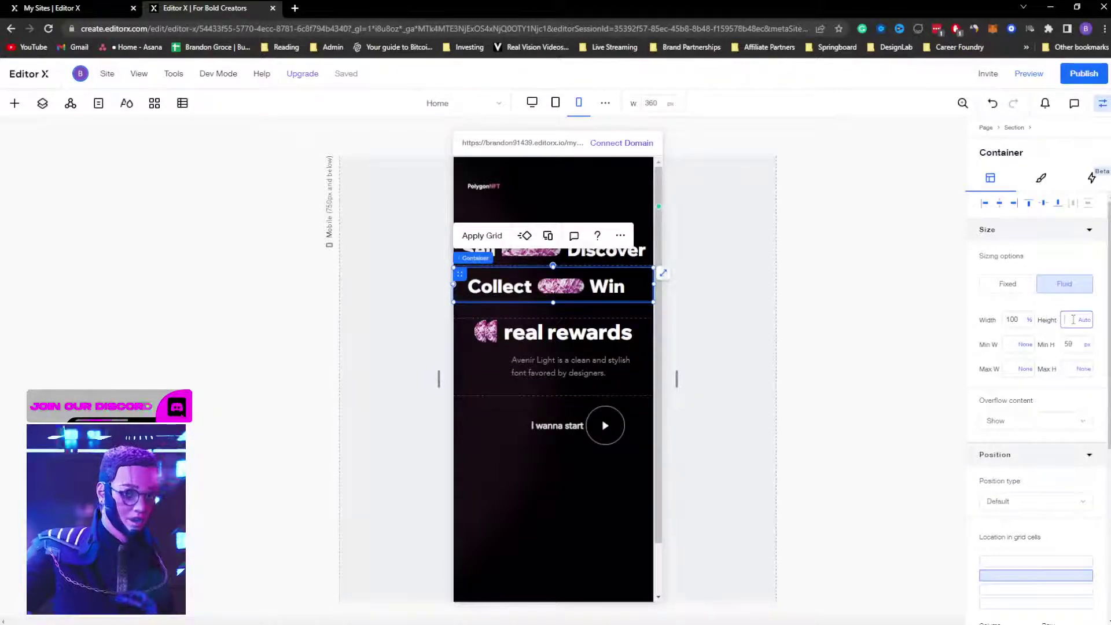
text(00)
key(Return)
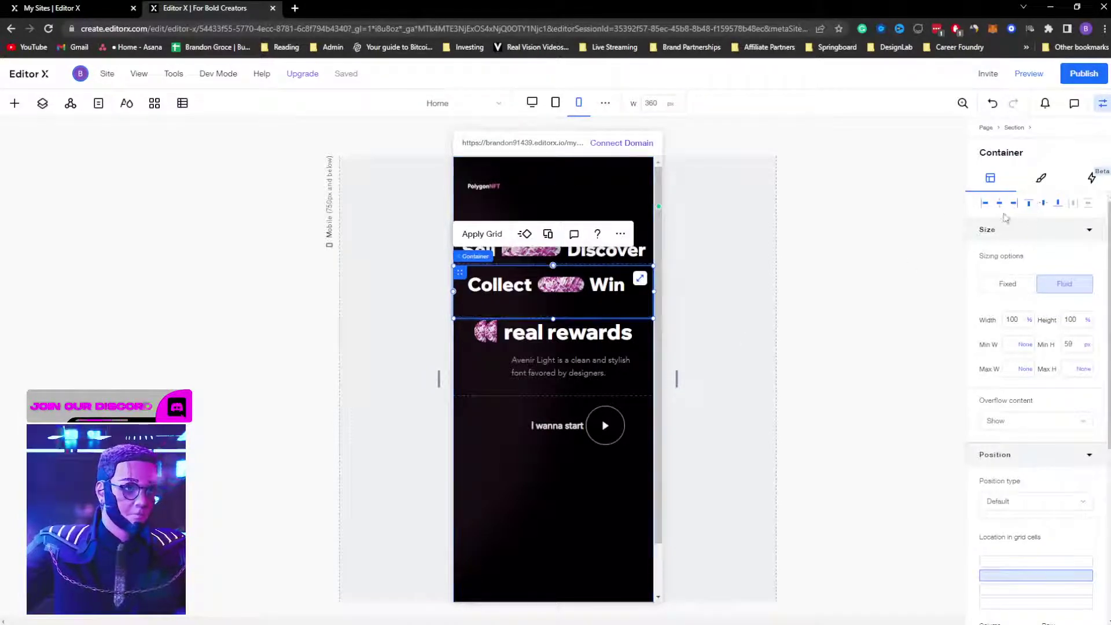
click(725, 267)
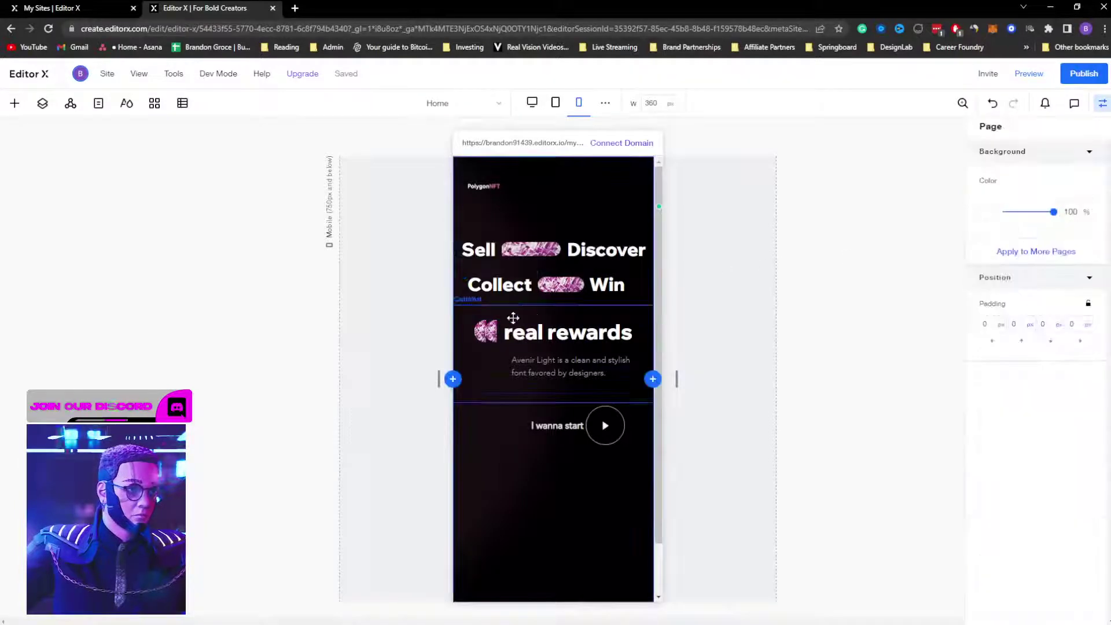
Step: Shrink the "real rewards" container to about 127 px minimum height within the third grid row and set its height to 100%
click(464, 316)
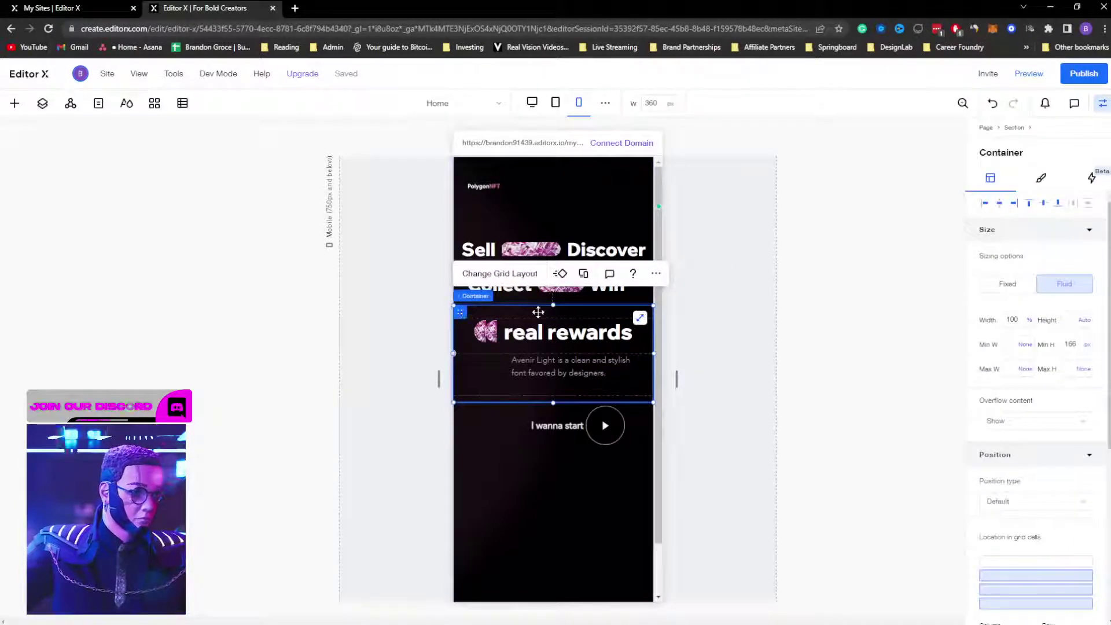
mouse_move(552, 401)
mouse_down()
mouse_move(553, 377)
mouse_move(553, 389)
mouse_up()
key(ctrl+z)
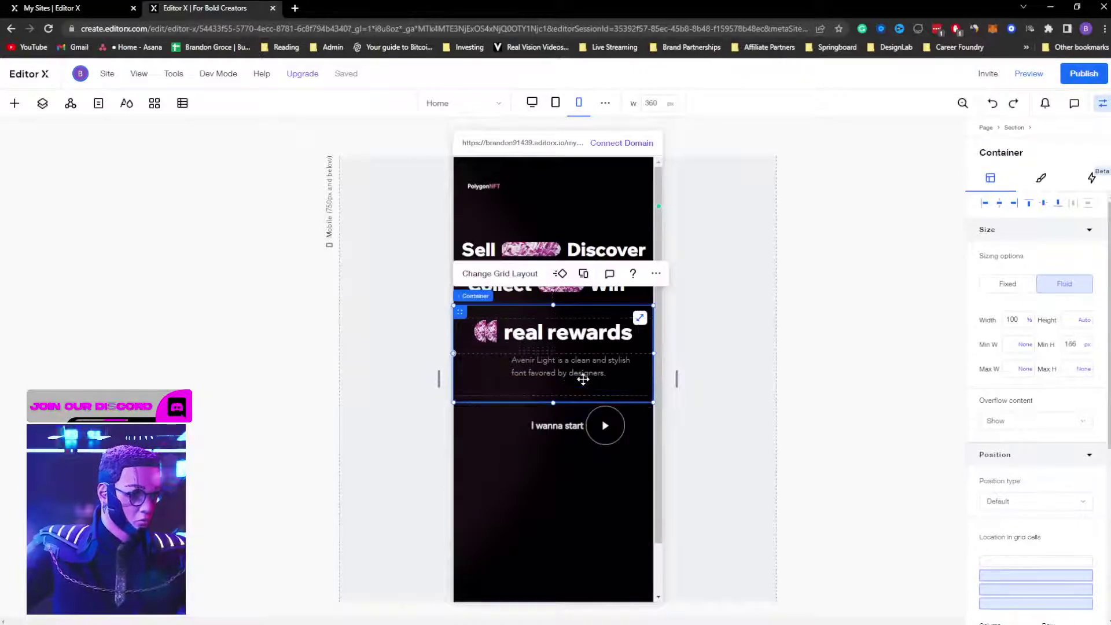
drag(553, 305, 548, 321)
drag(550, 398, 556, 393)
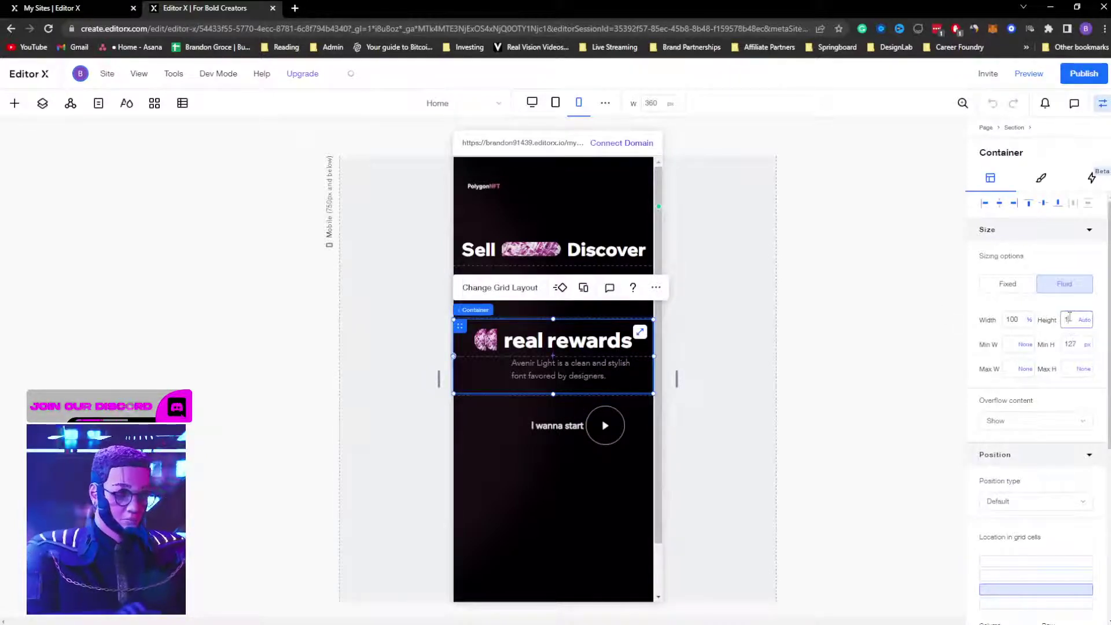
click(1069, 318)
text(100)
key(Return)
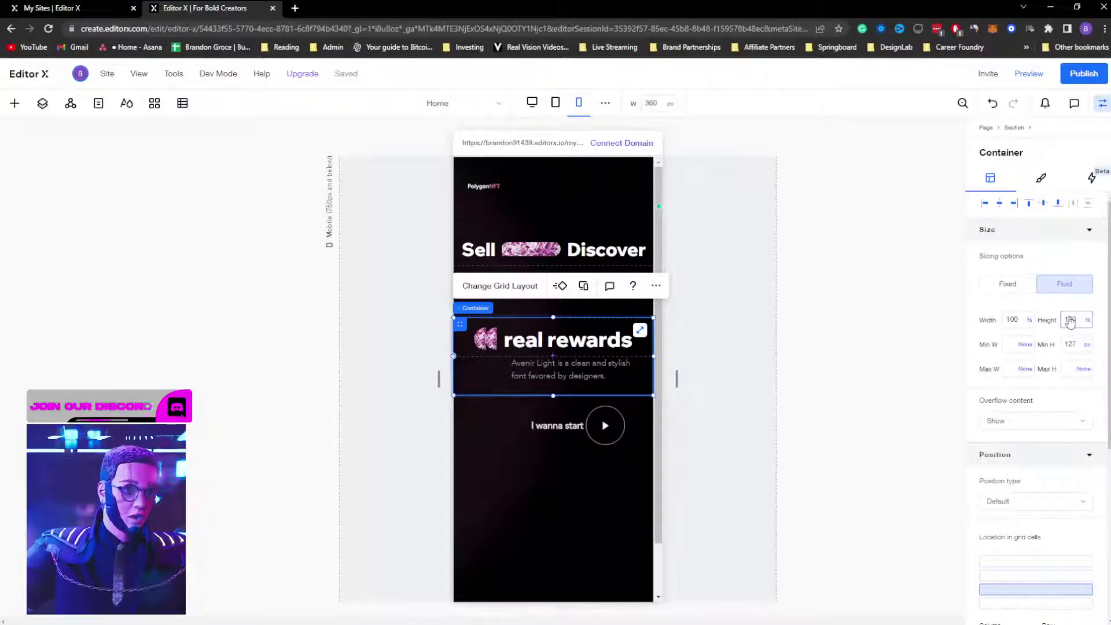
click(736, 312)
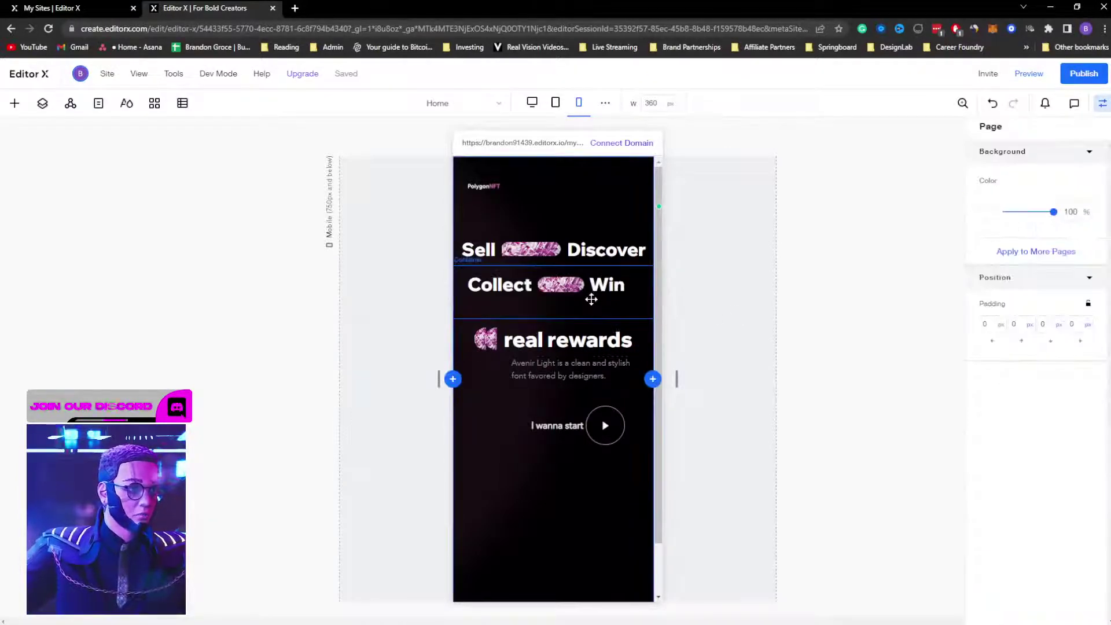
Step: Place the Collect text, its image and the Win text in one container and centre it horizontally and vertically in the row
click(596, 299)
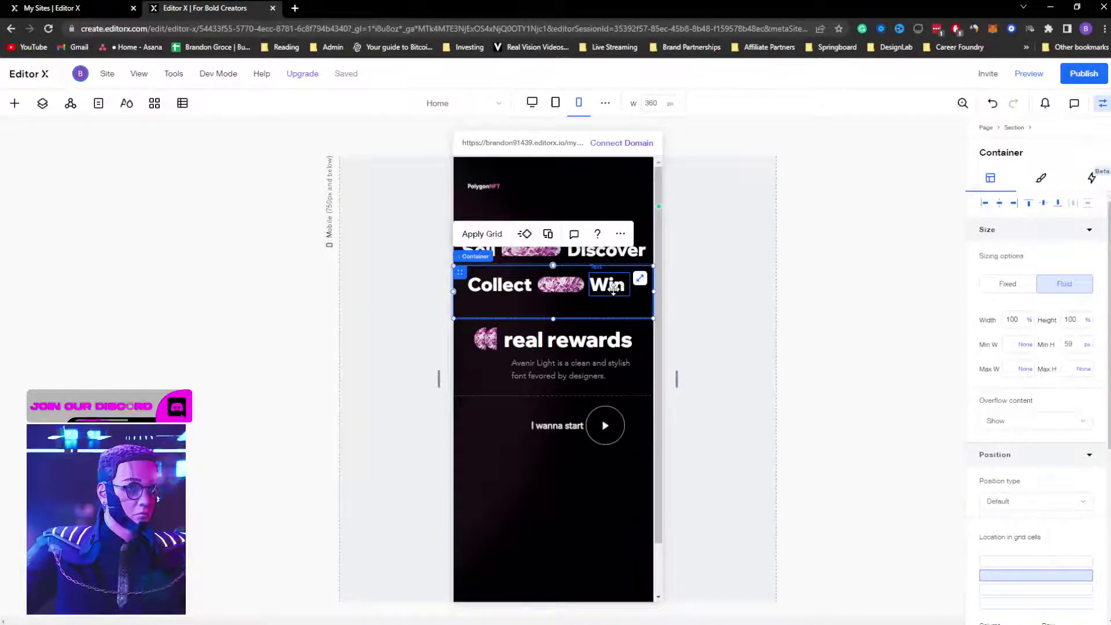
click(614, 289)
shift+click(561, 284)
shift+click(512, 288)
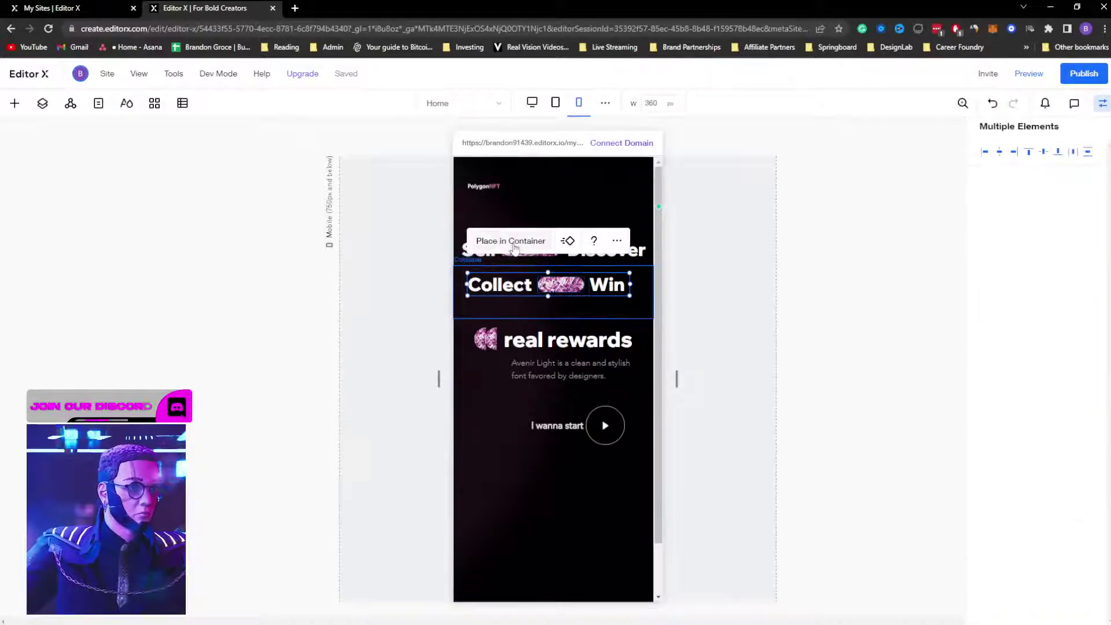
drag(568, 290, 568, 292)
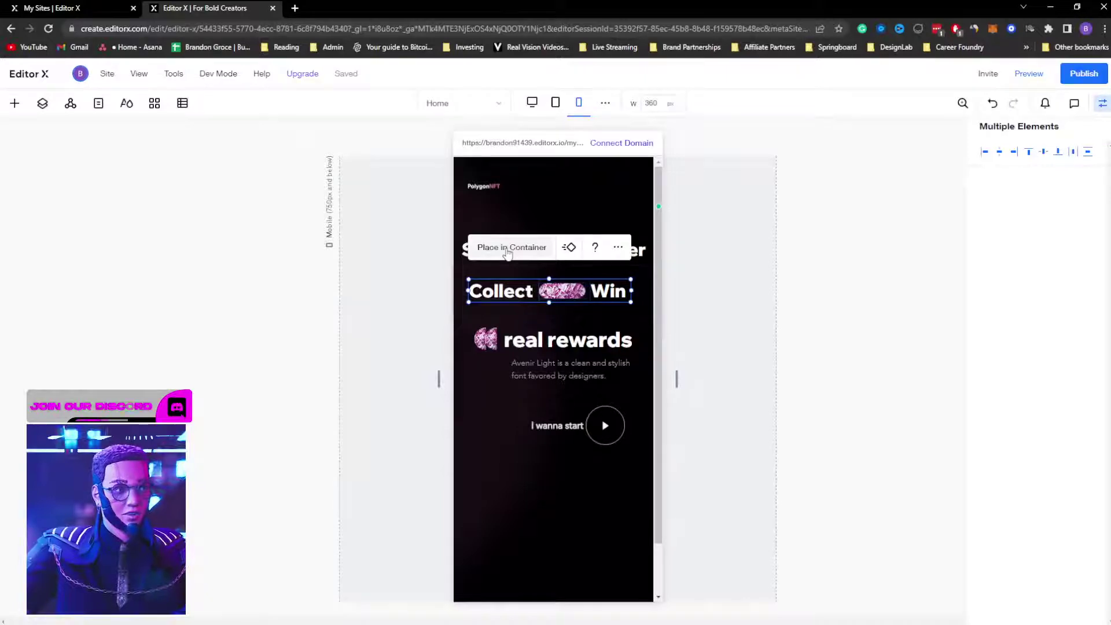
click(506, 249)
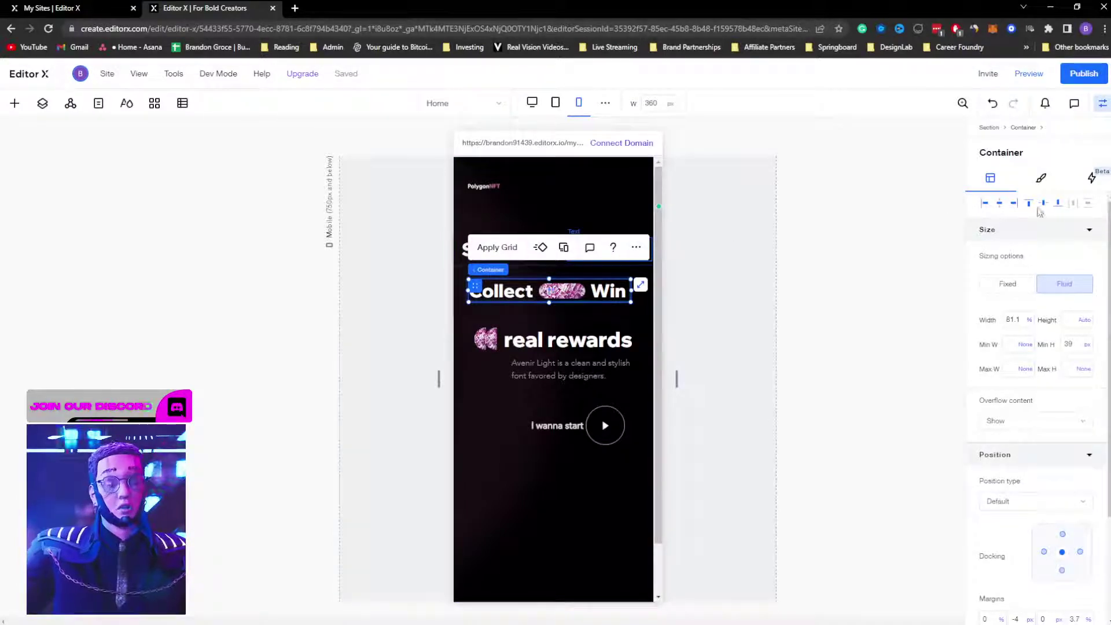
click(1001, 207)
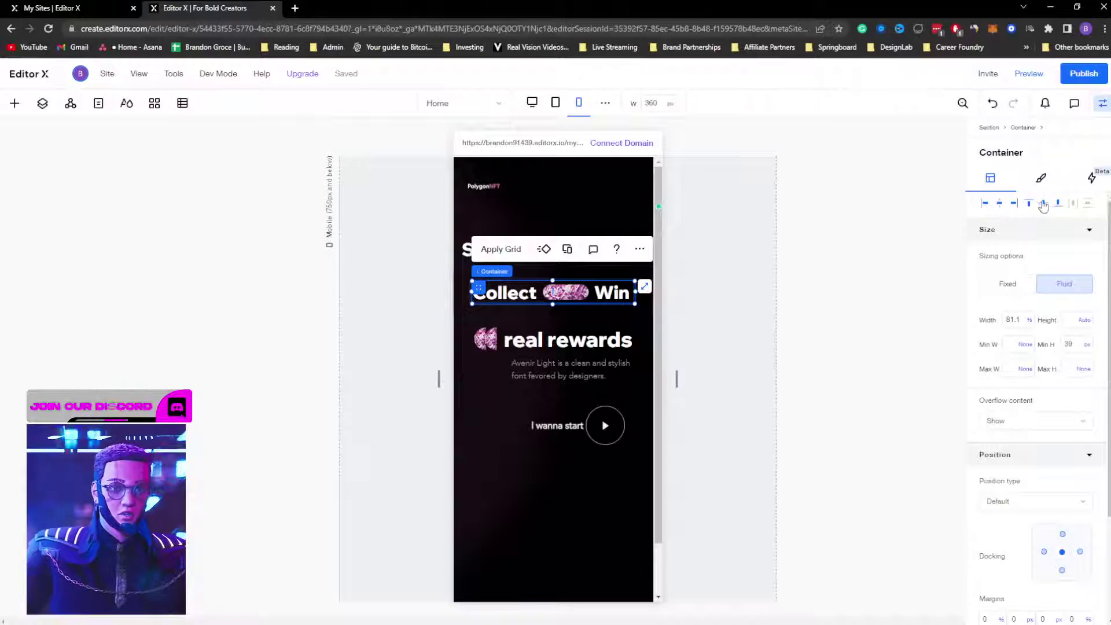
click(729, 301)
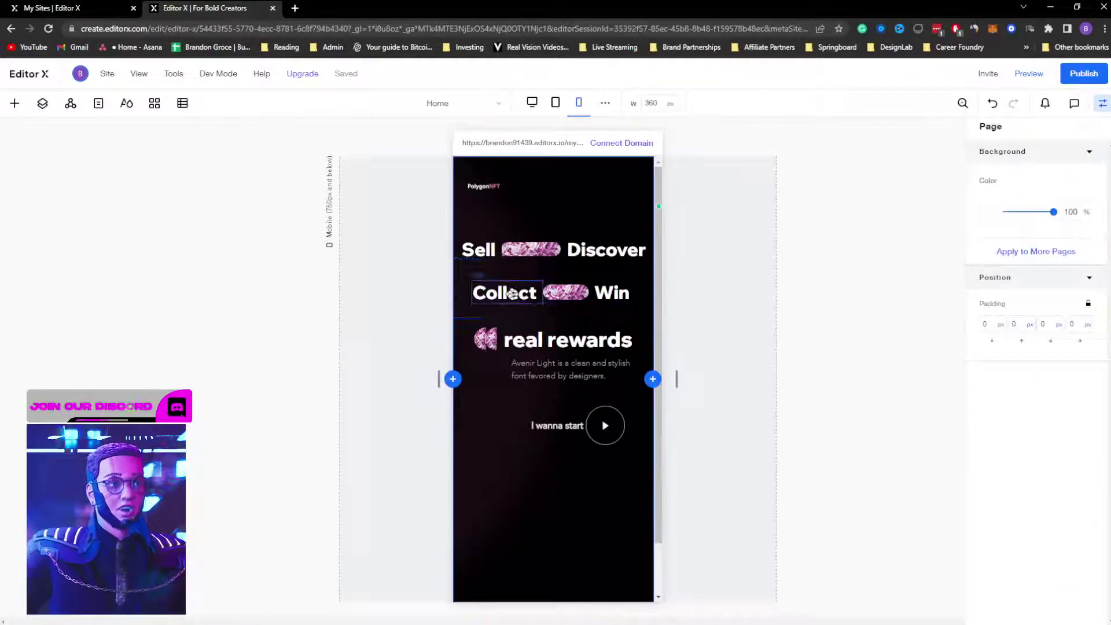
Step: Shrink the outer Collect and Win container to about 62 px high by raising its lower edge
click(524, 294)
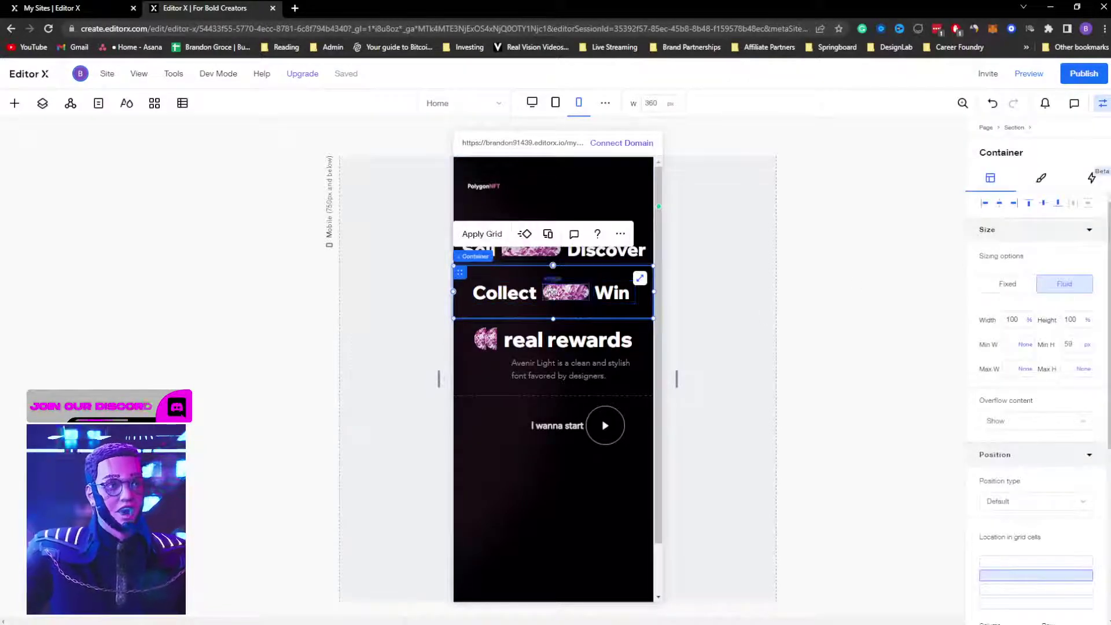
drag(552, 319, 554, 303)
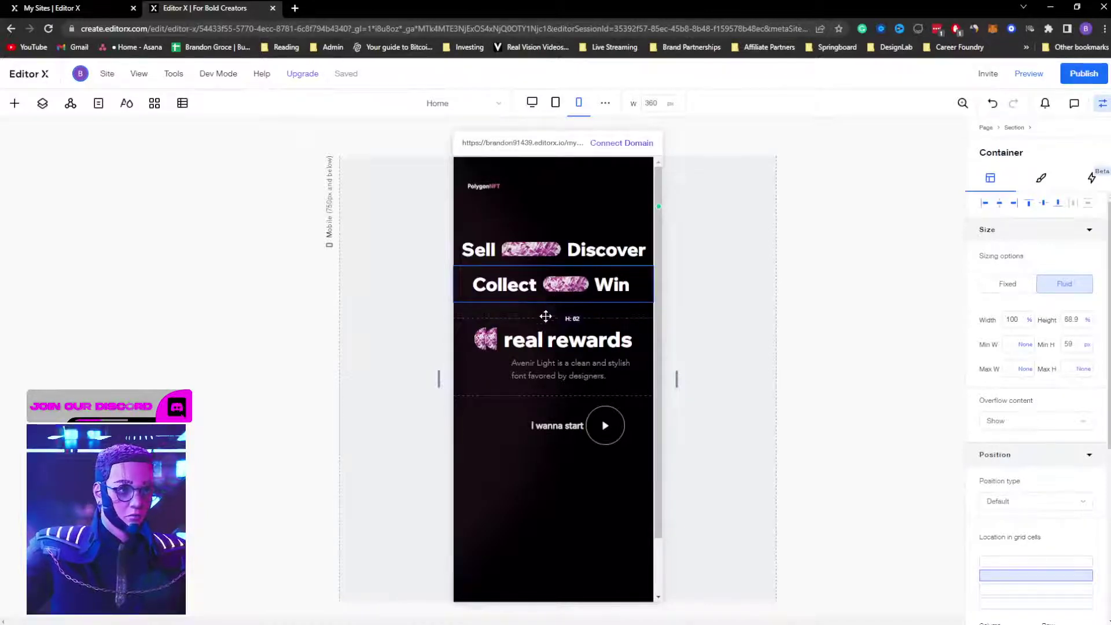
click(539, 317)
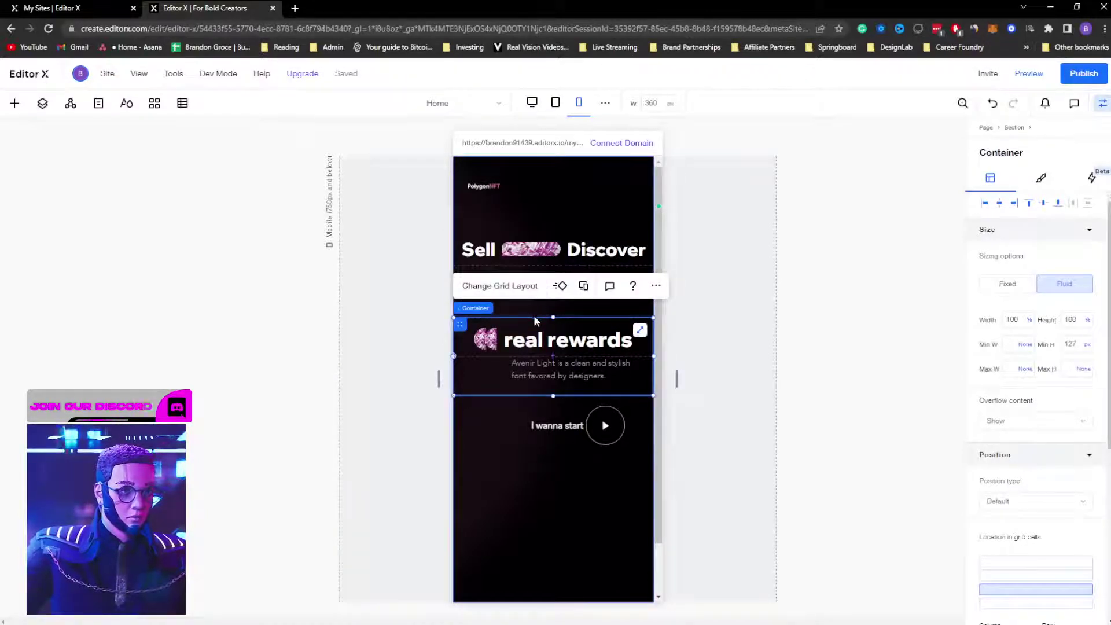
click(522, 292)
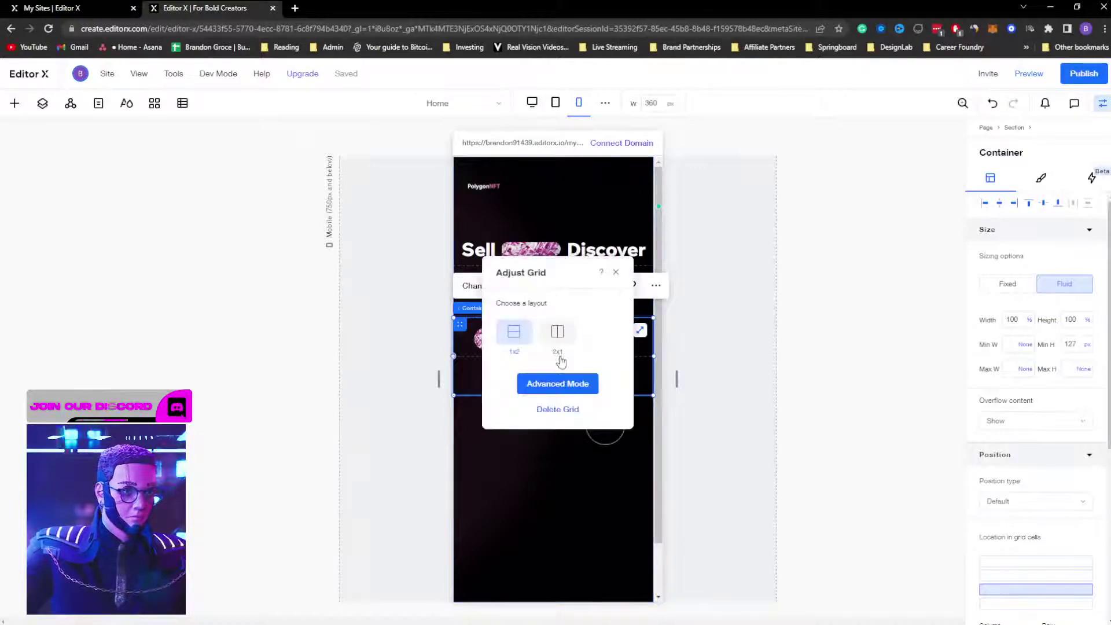
click(554, 381)
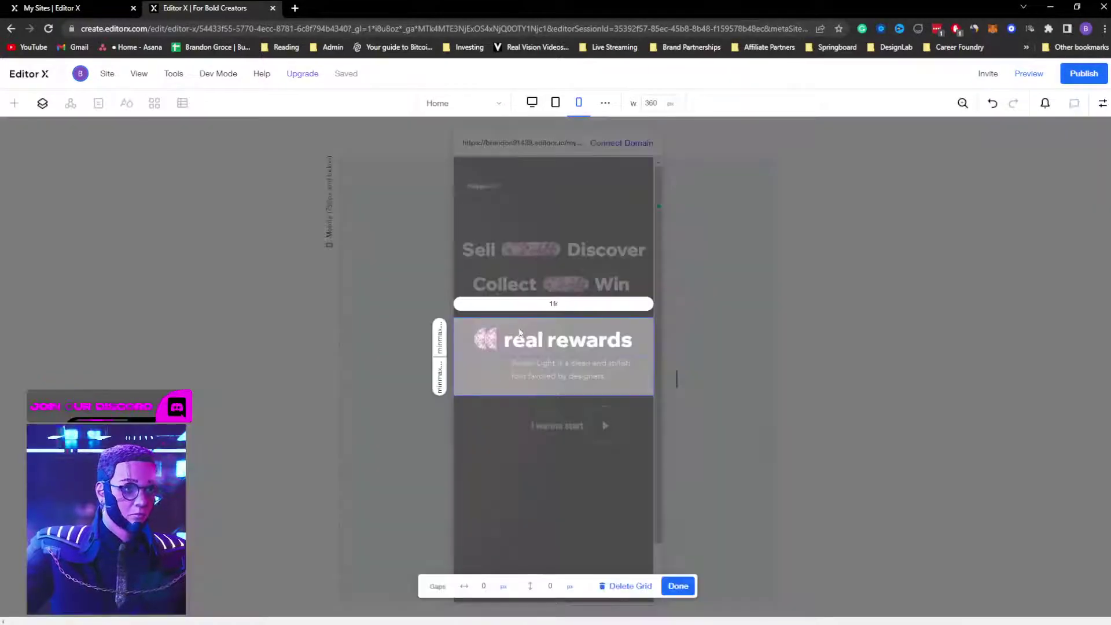
click(678, 586)
Step: Reduce the second row of the section's 1x4 grid to about 7.9% in the advanced grid mode
click(573, 503)
click(524, 468)
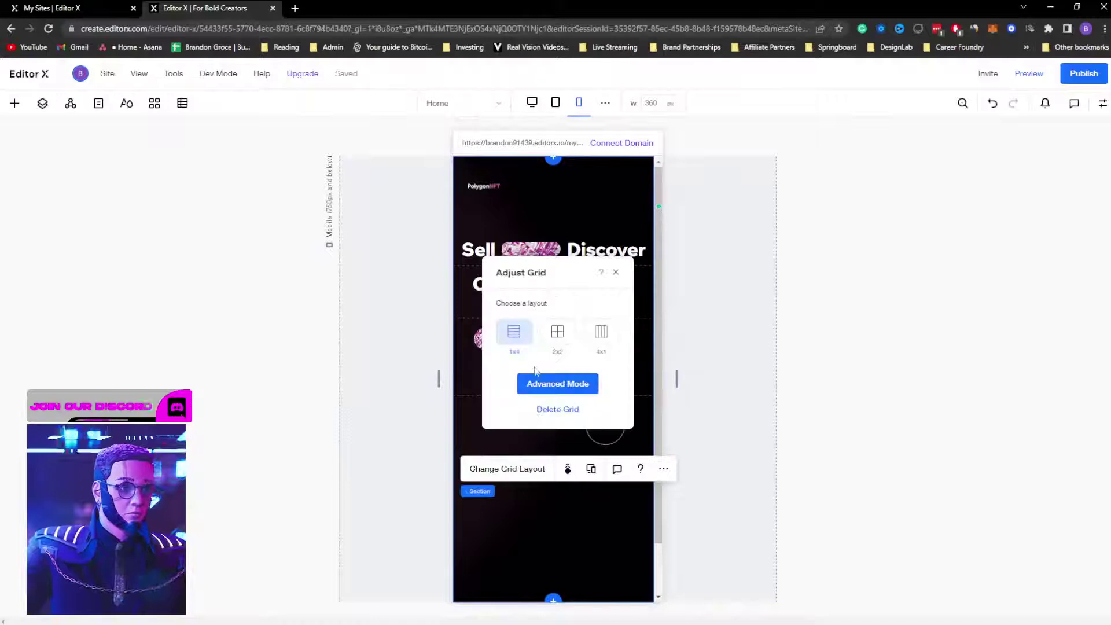
click(551, 384)
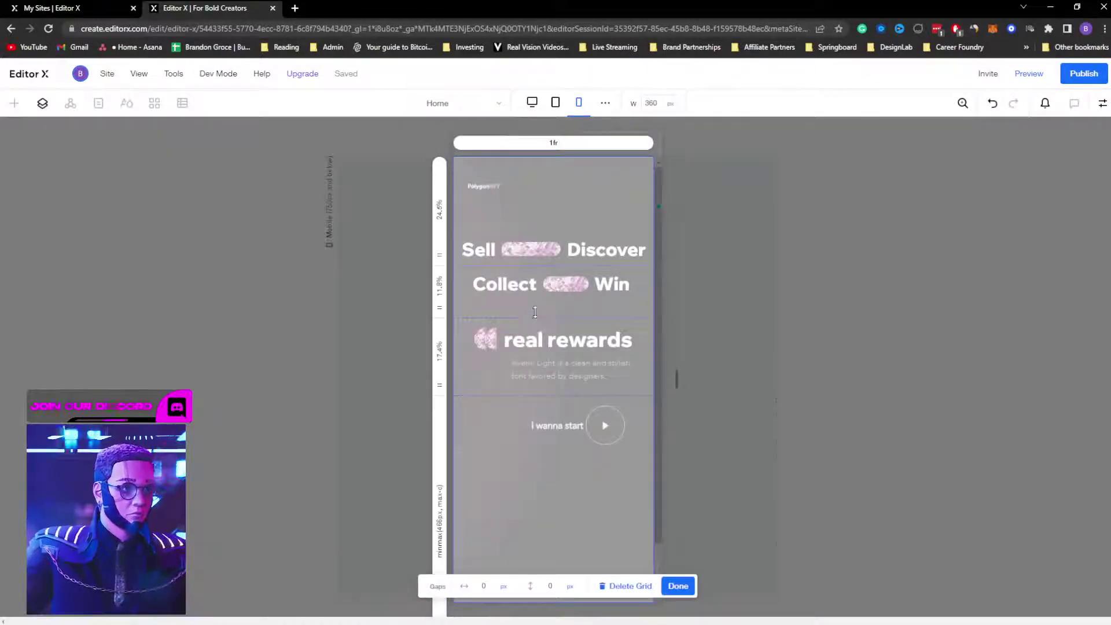
drag(533, 318, 538, 300)
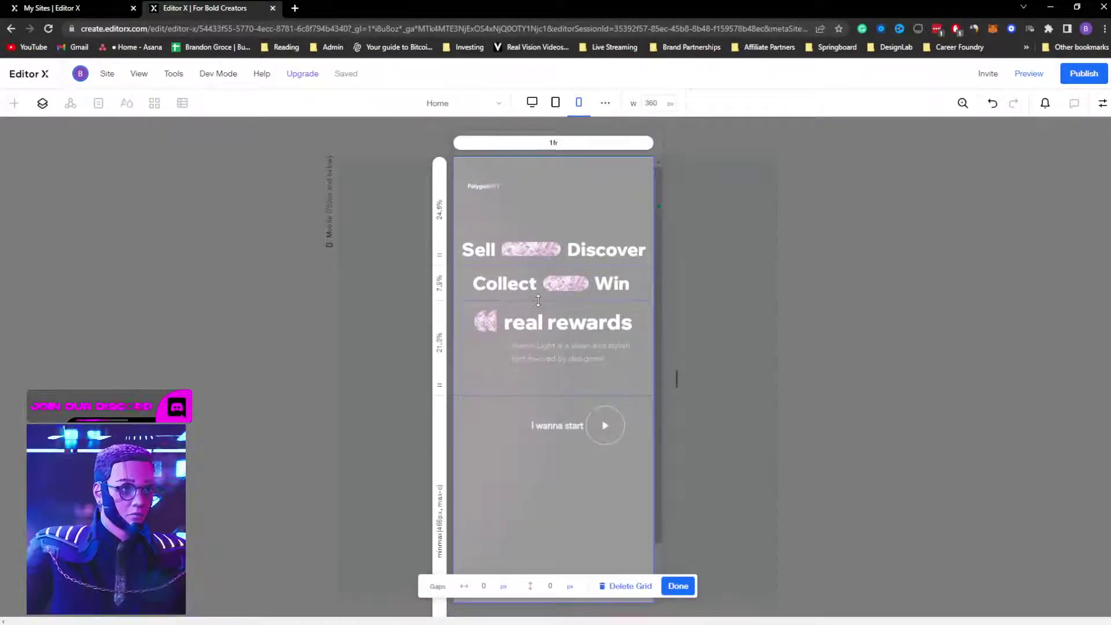
click(678, 586)
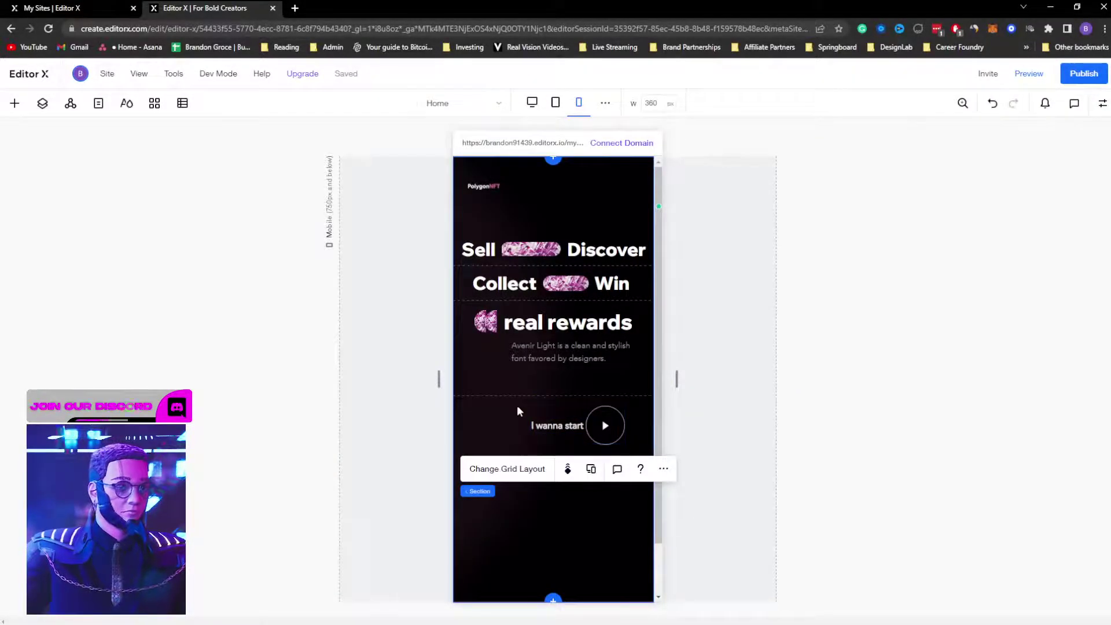
Step: Shorten the section's third grid row so its lower boundary sits just below the paragraph under the "real rewards" heading
drag(513, 395, 516, 365)
click(486, 344)
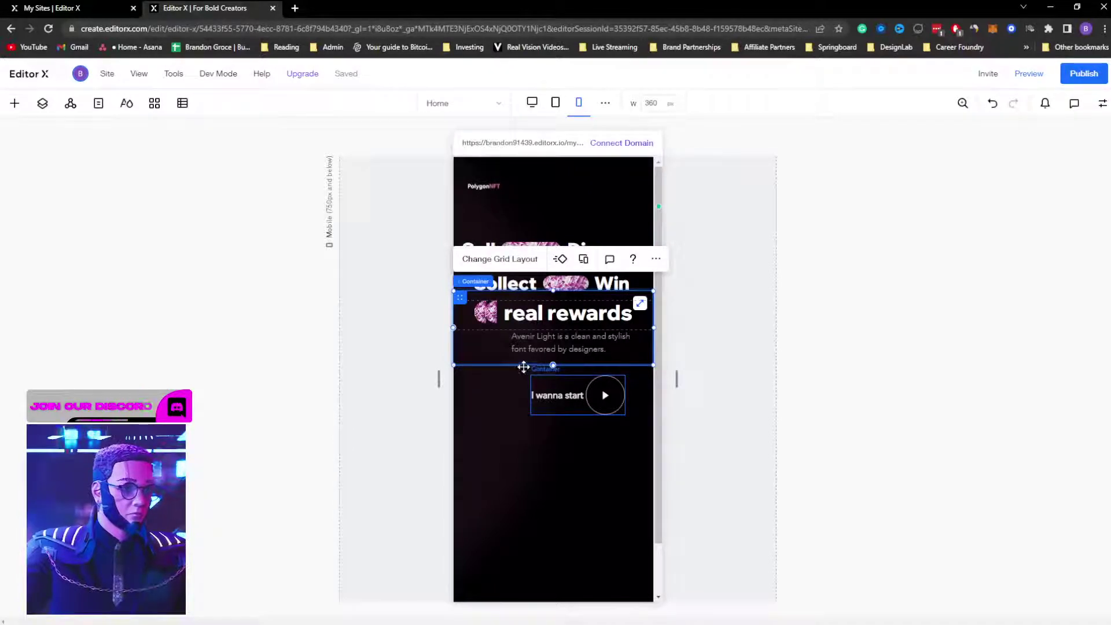
key(ctrl+z)
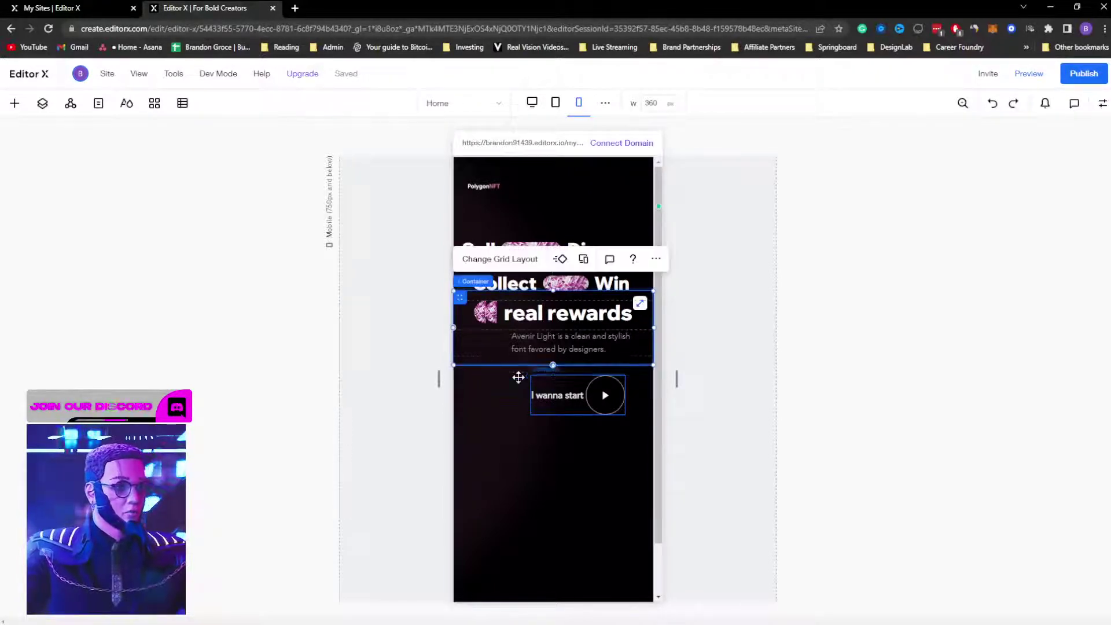
click(496, 406)
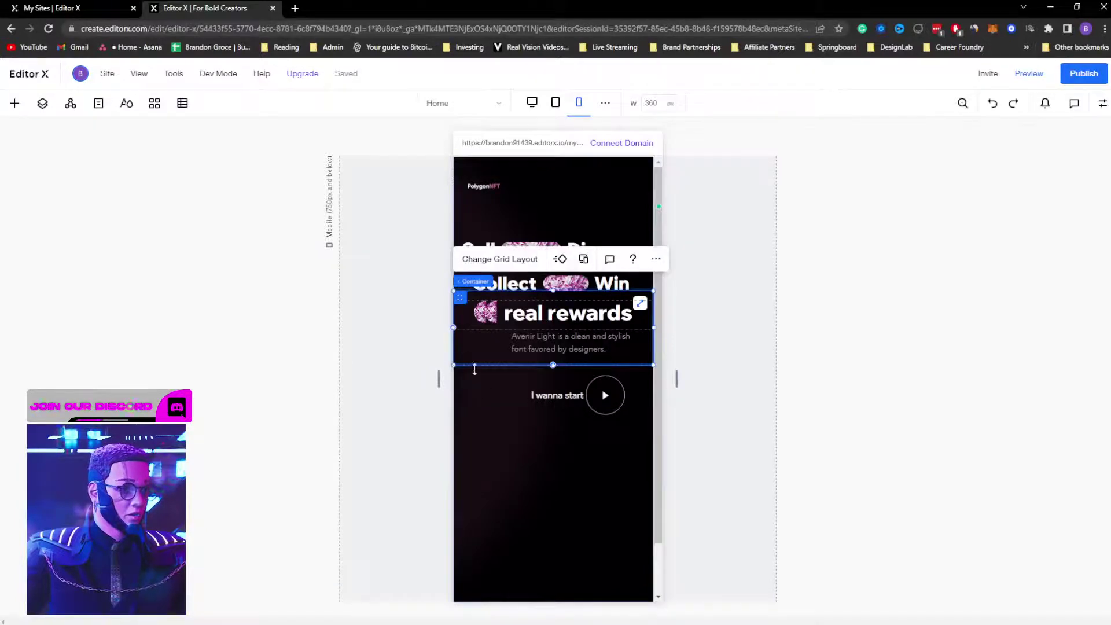
click(554, 482)
click(464, 366)
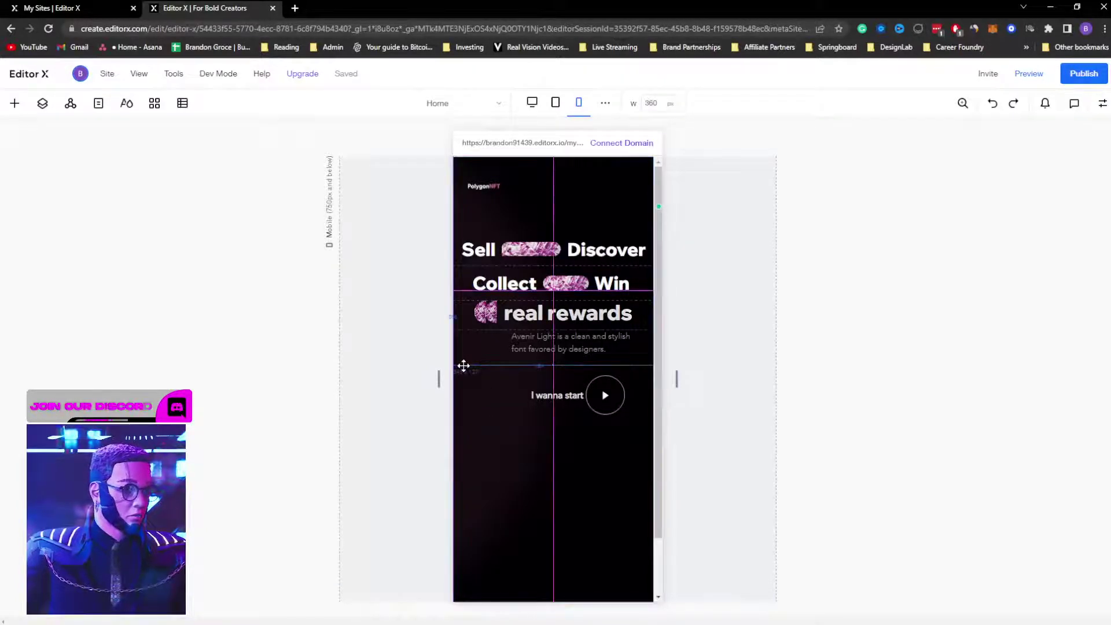
click(583, 493)
drag(466, 364, 466, 374)
Step: Lower the top edge of the "real rewards" container to the start of the third grid row
click(476, 343)
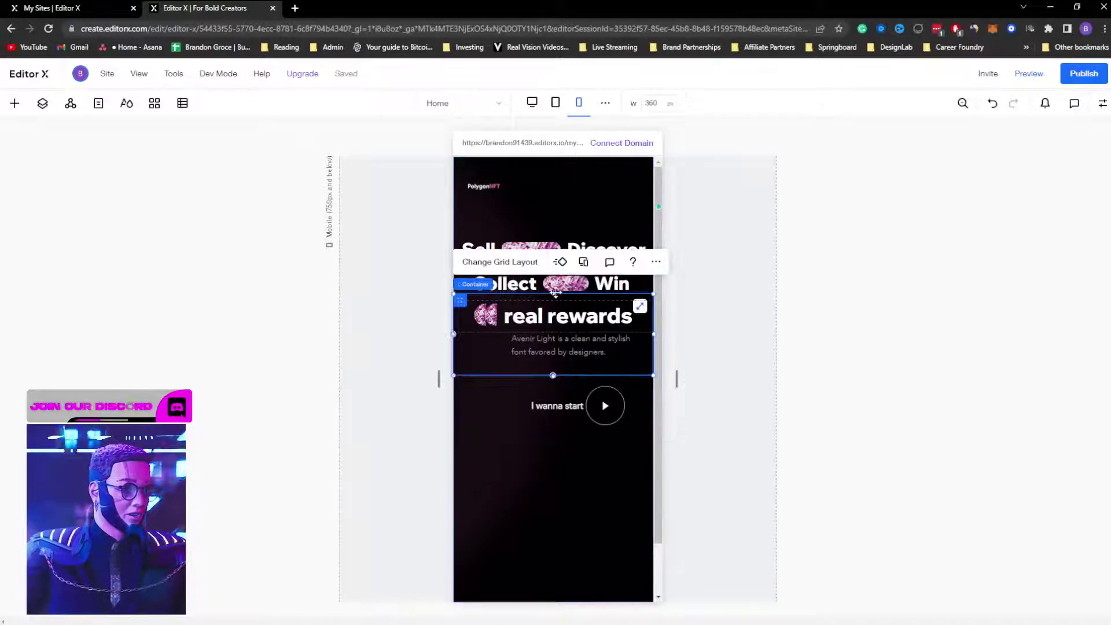
drag(553, 293, 553, 298)
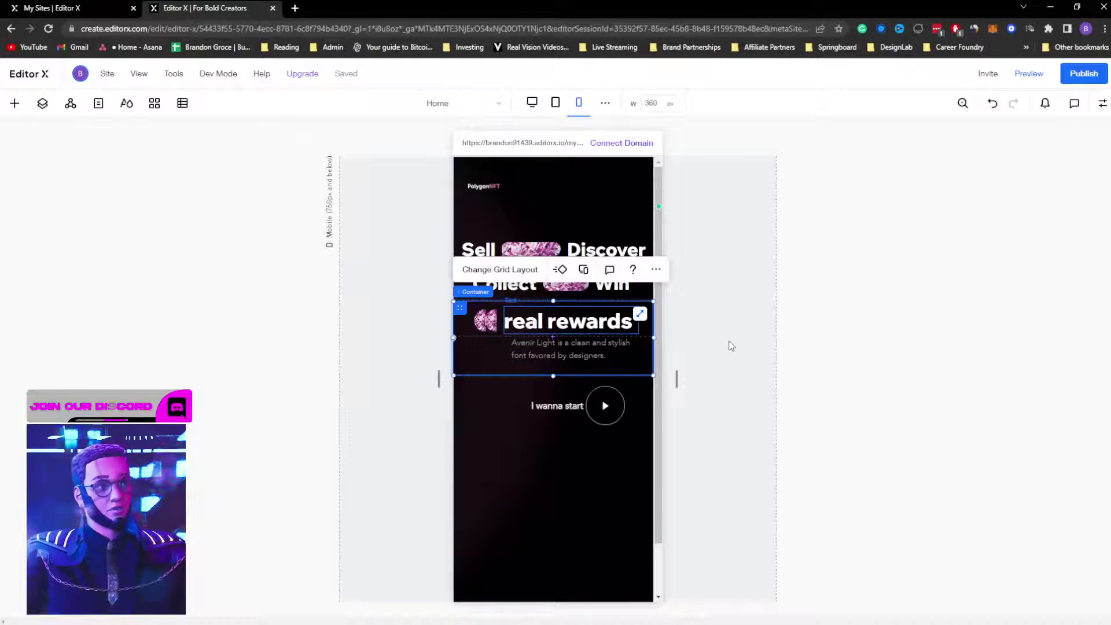
click(735, 346)
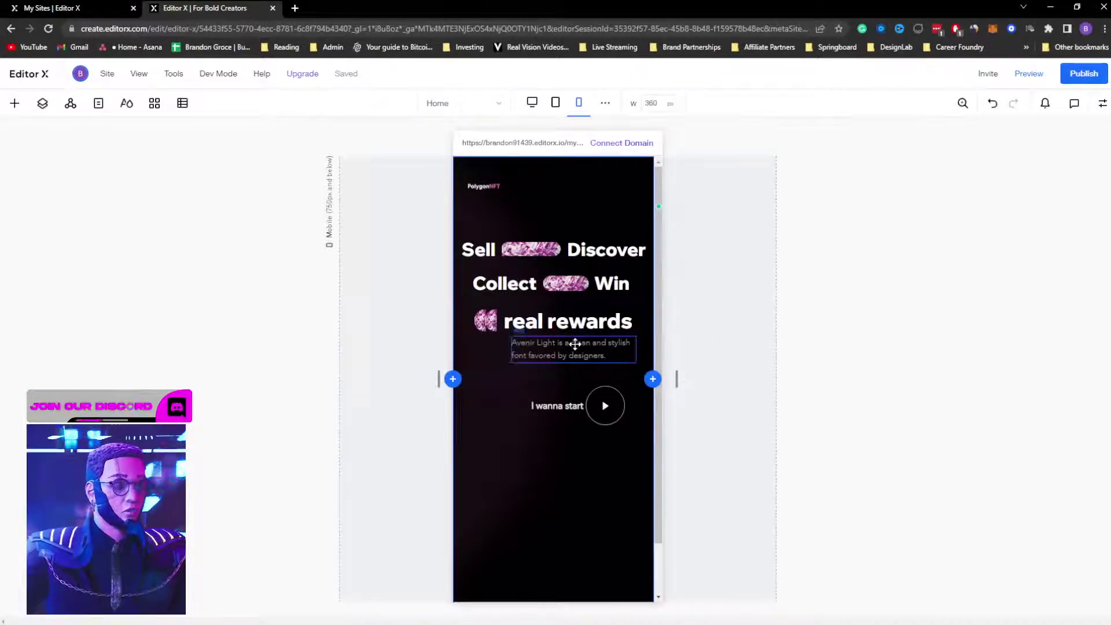
Step: Set the minimum font size of the "real rewards" heading to 25
click(561, 317)
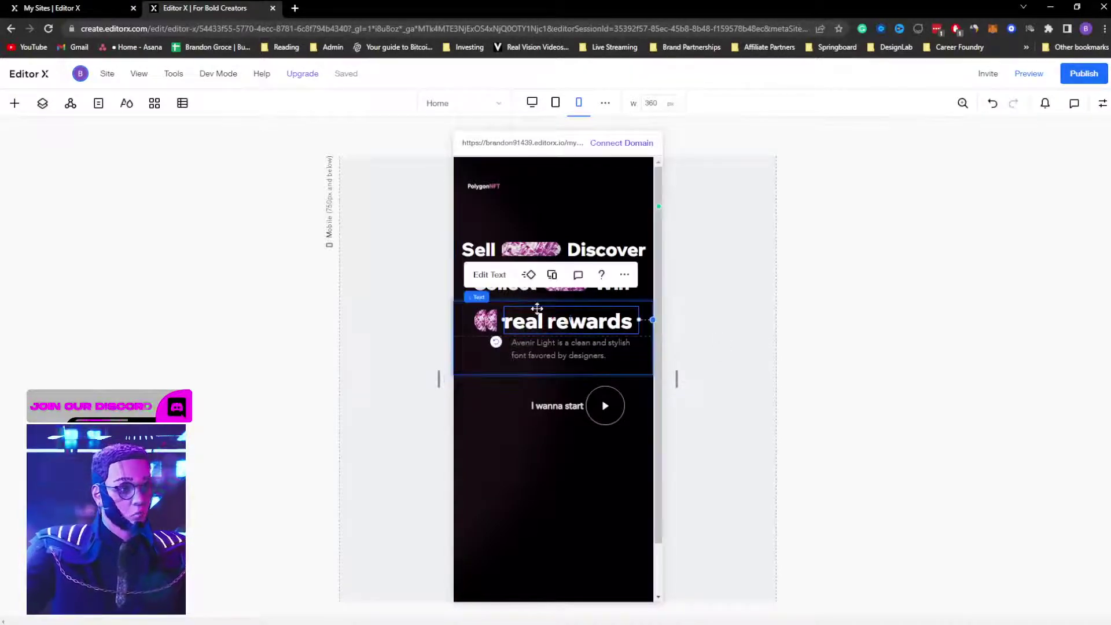
click(486, 273)
click(468, 252)
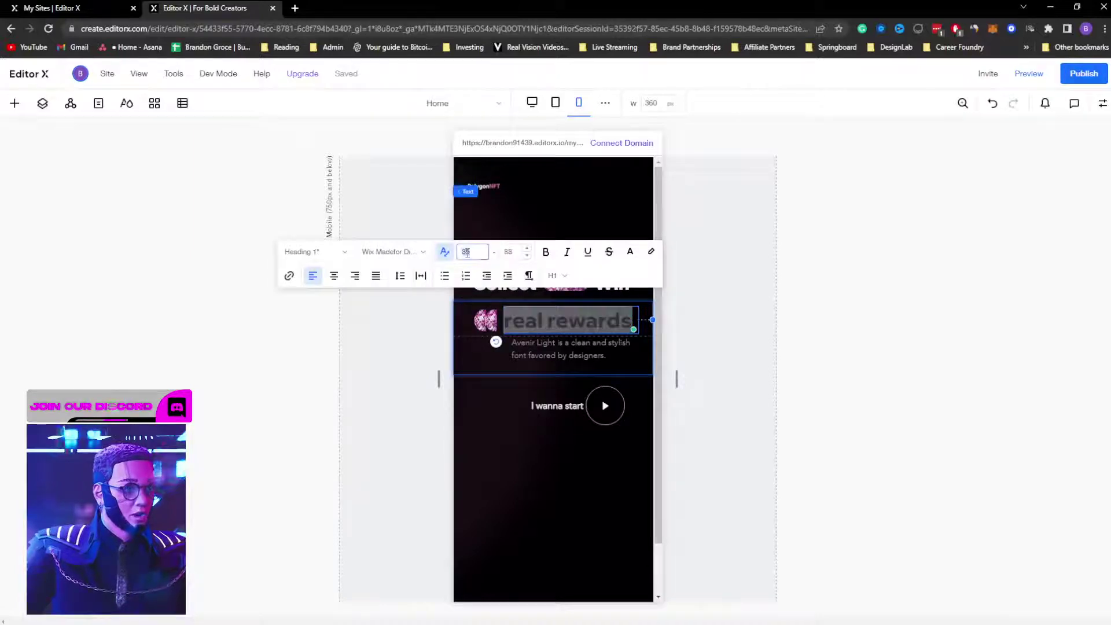
key(Return)
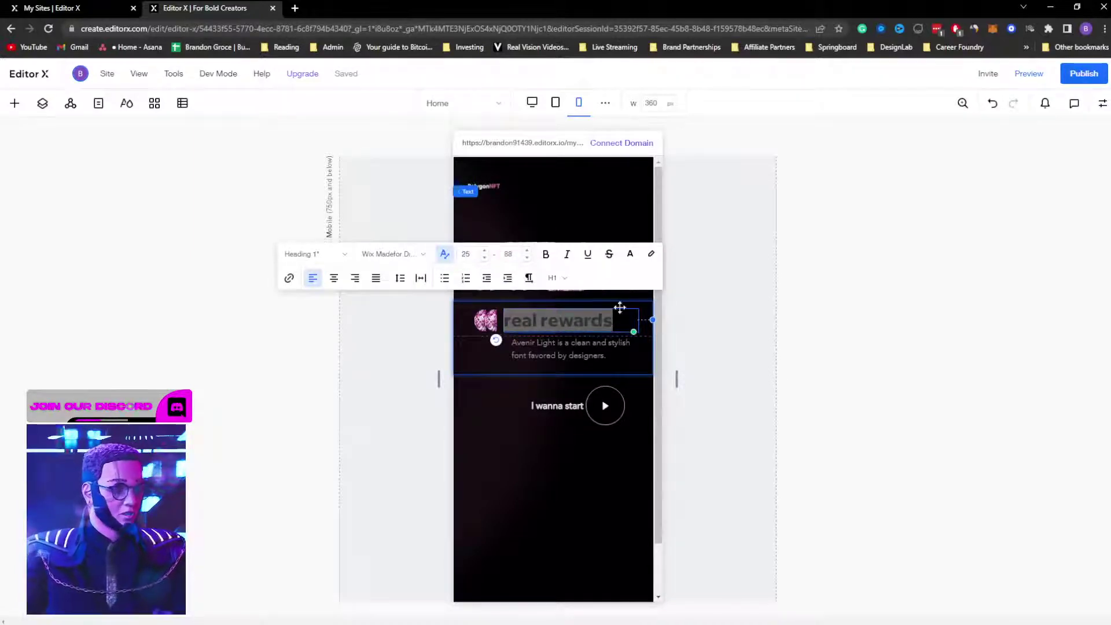
click(724, 315)
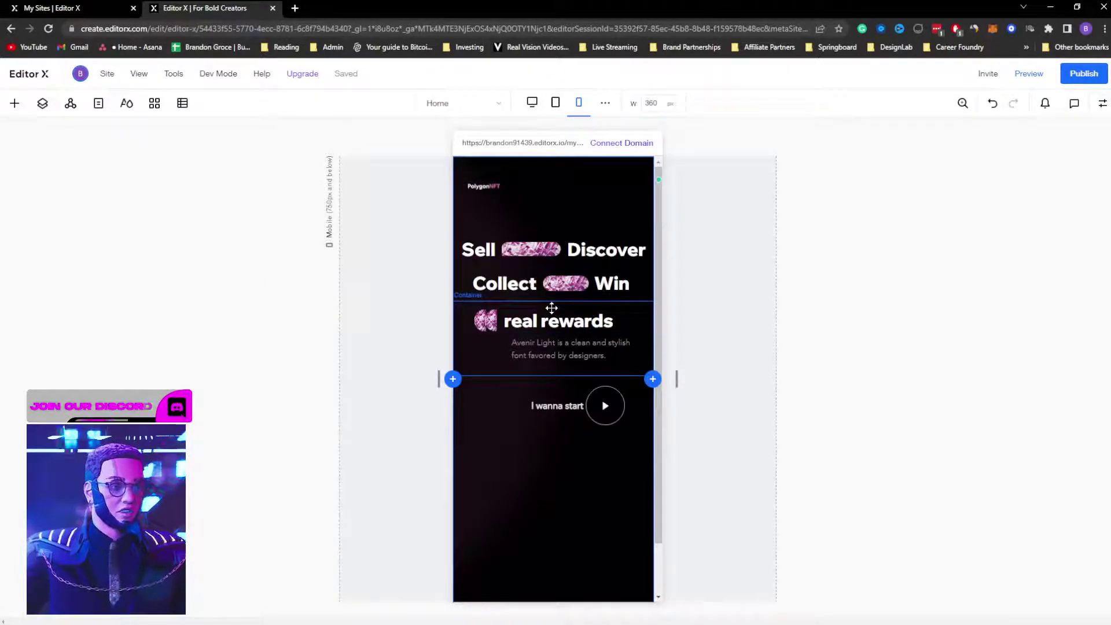
Step: Move the "real rewards" heading and its adjacent image together slightly upward within their container
click(549, 315)
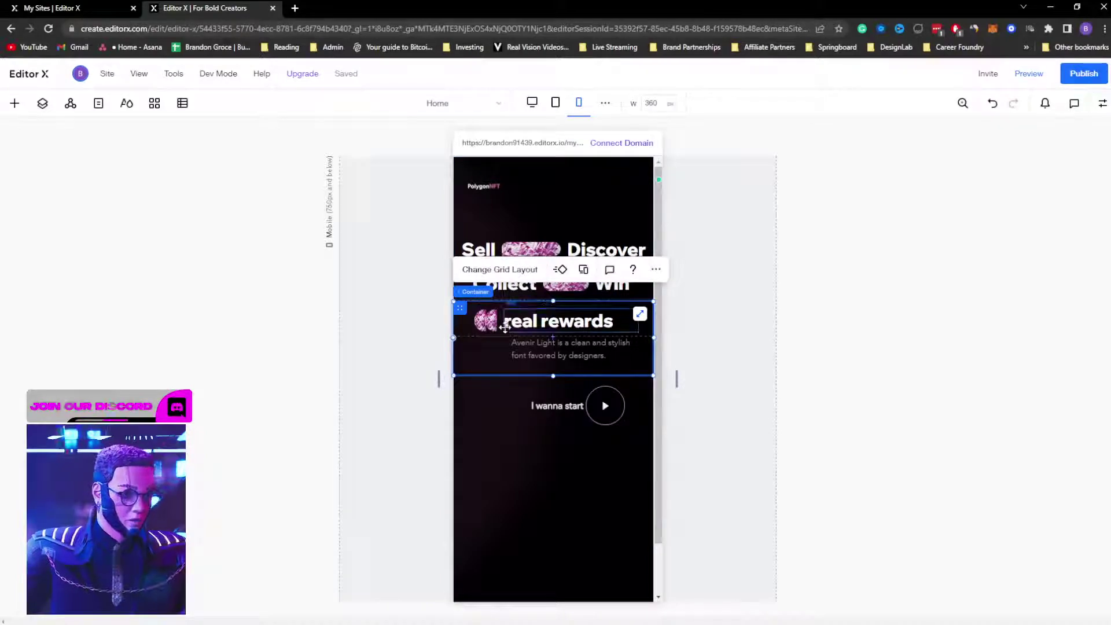
drag(483, 336, 485, 336)
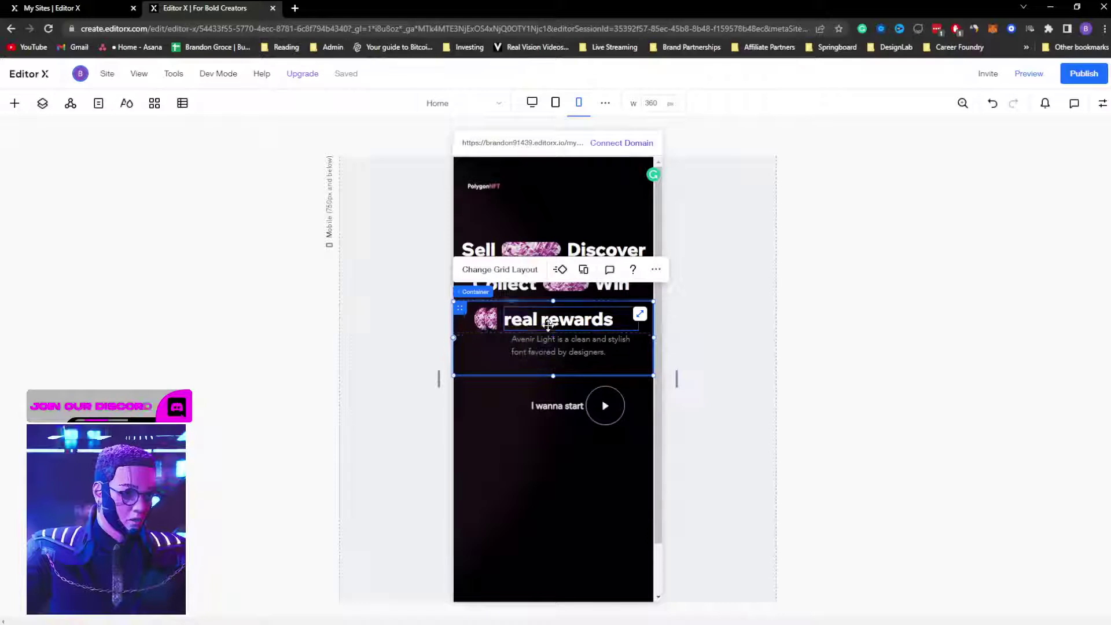
click(486, 318)
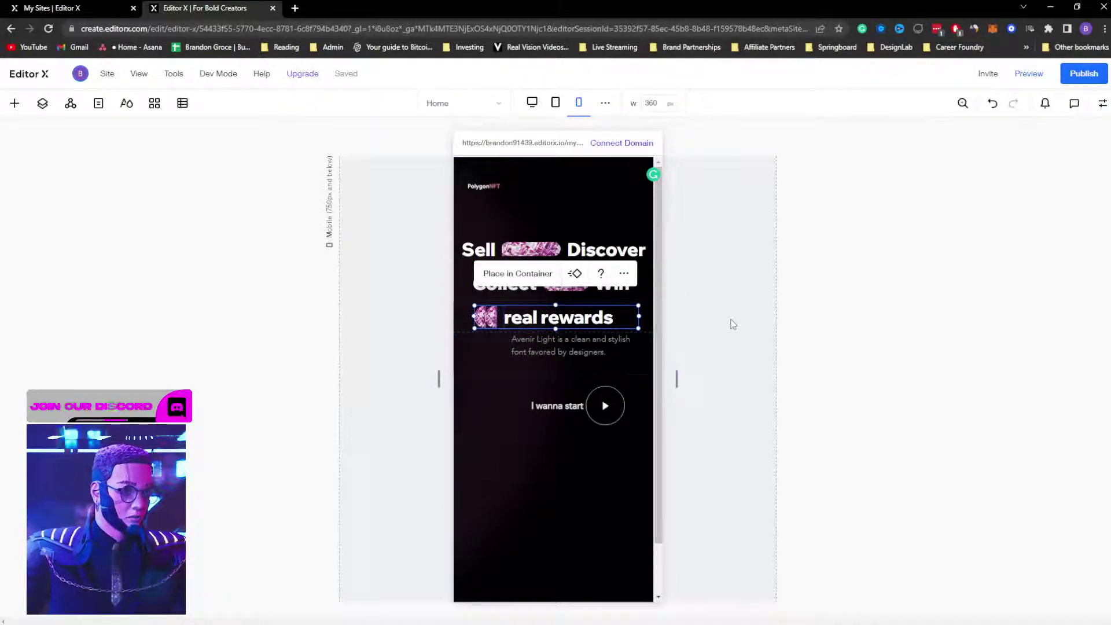
click(643, 320)
click(565, 316)
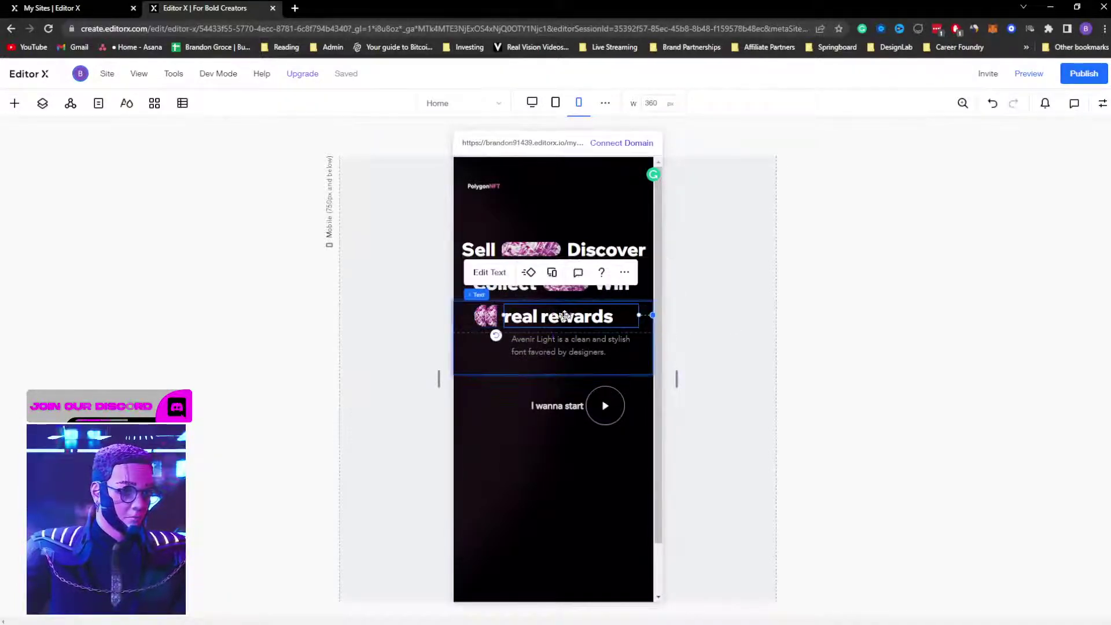
click(481, 319)
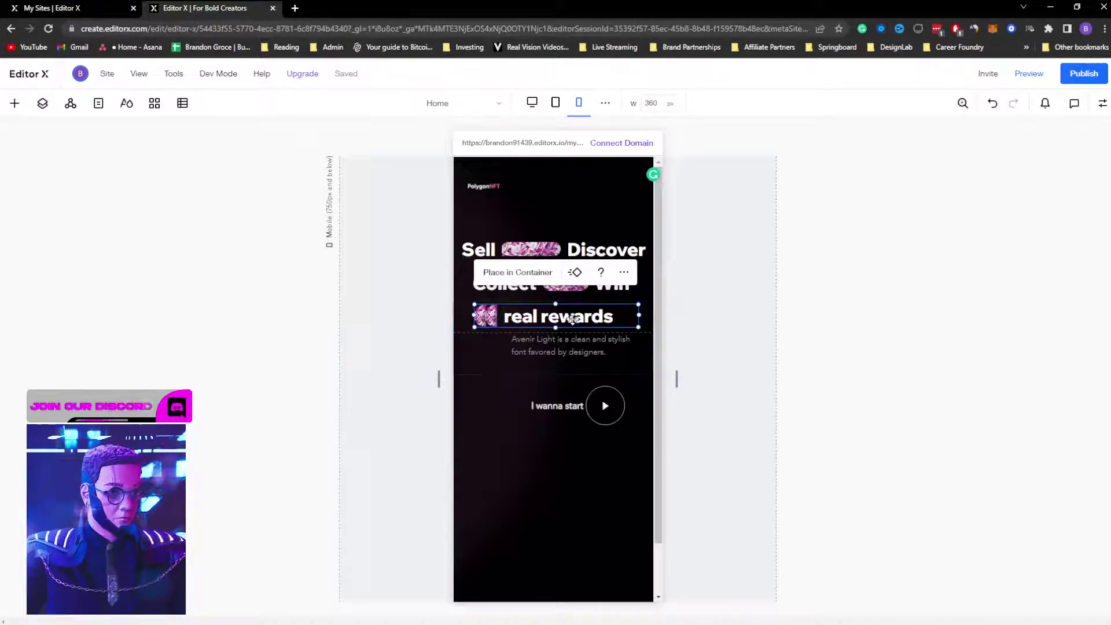
drag(572, 319, 637, 322)
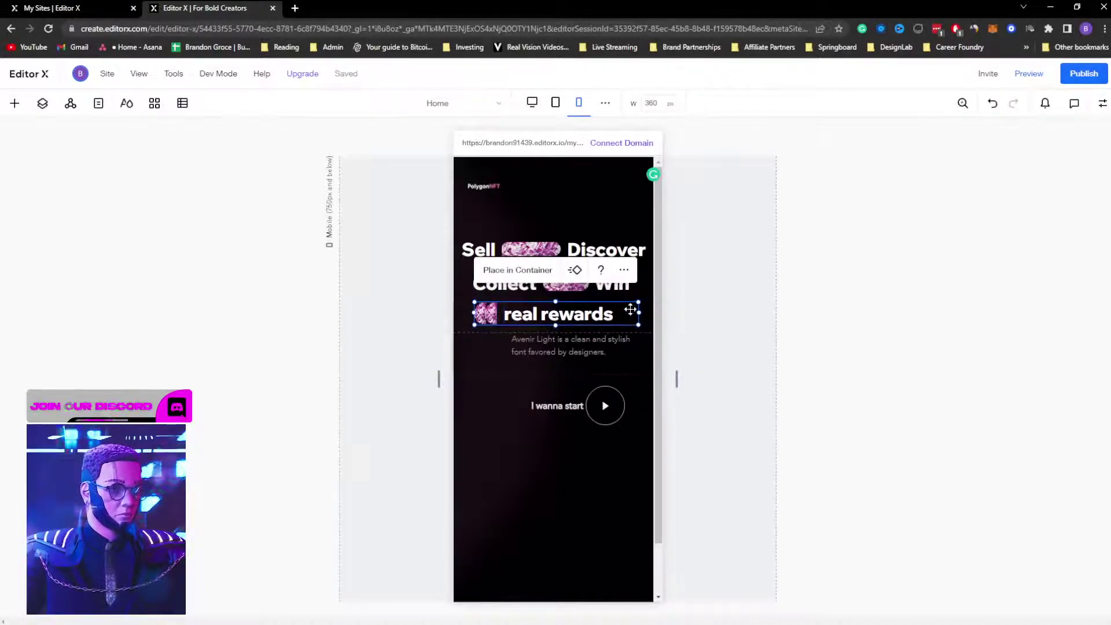
click(705, 317)
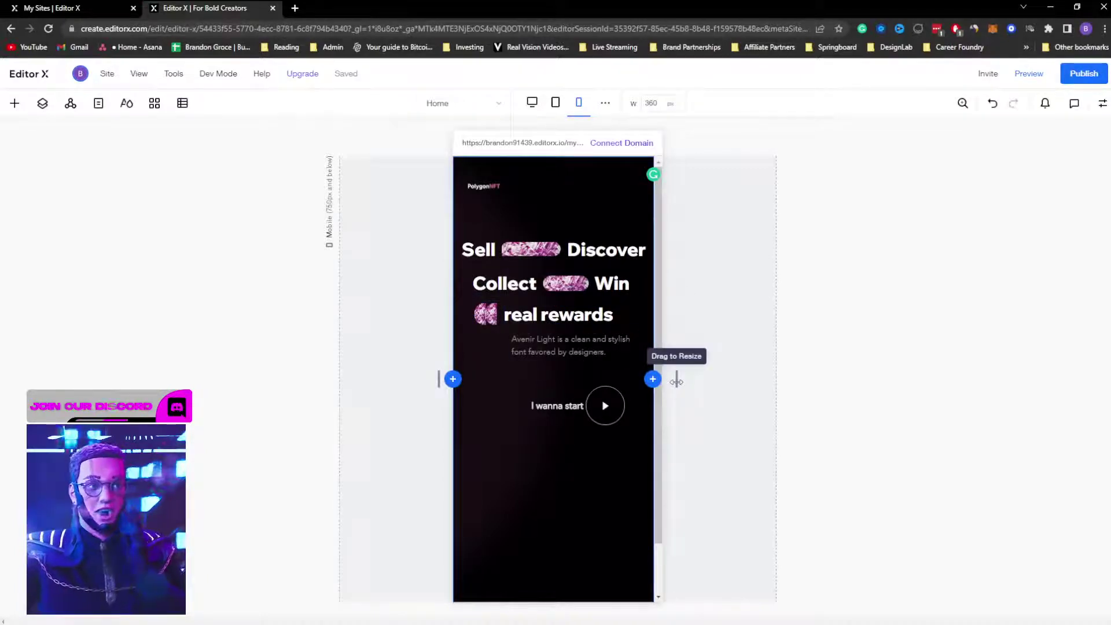
Step: At the tablet breakpoint, shift the image between Collect and Win to the left, closer to Collect
click(556, 104)
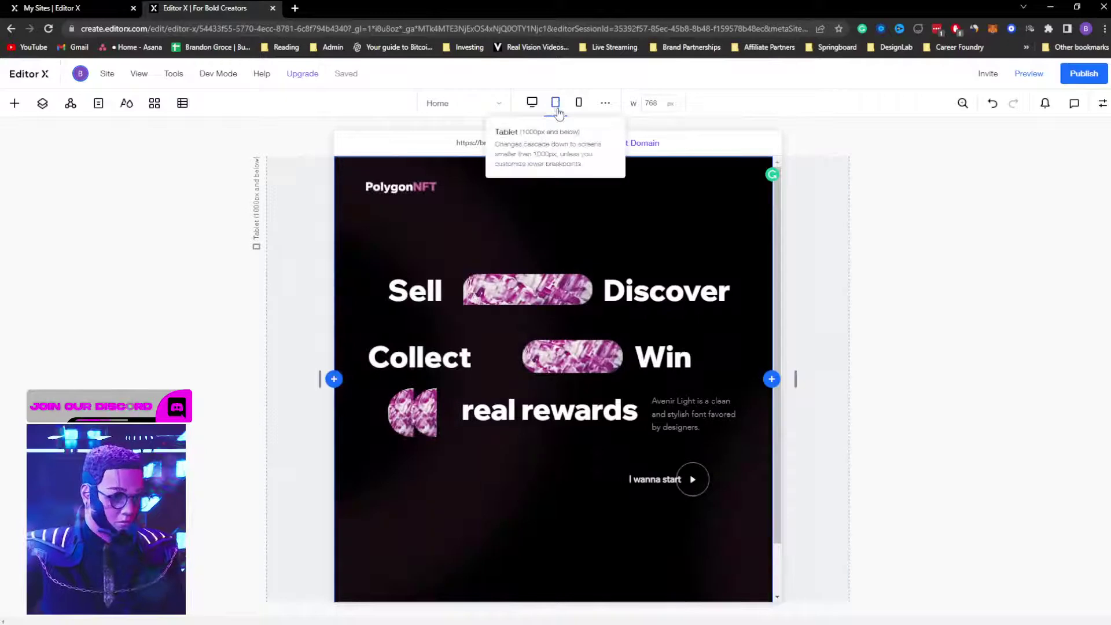
click(570, 359)
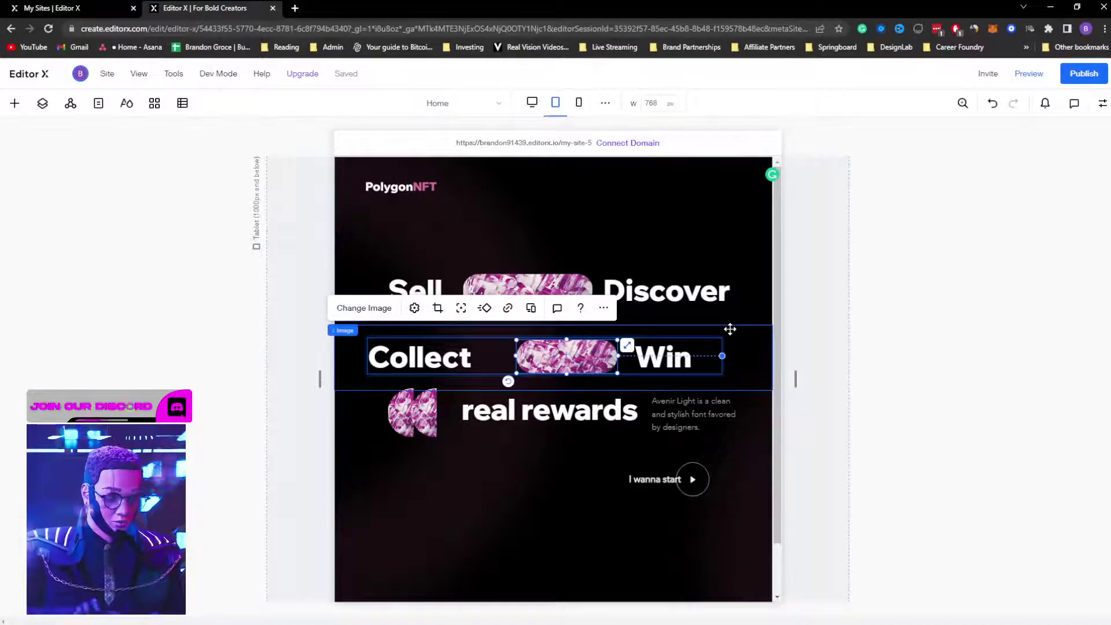
key(shift+Left)
key(shift+Left)
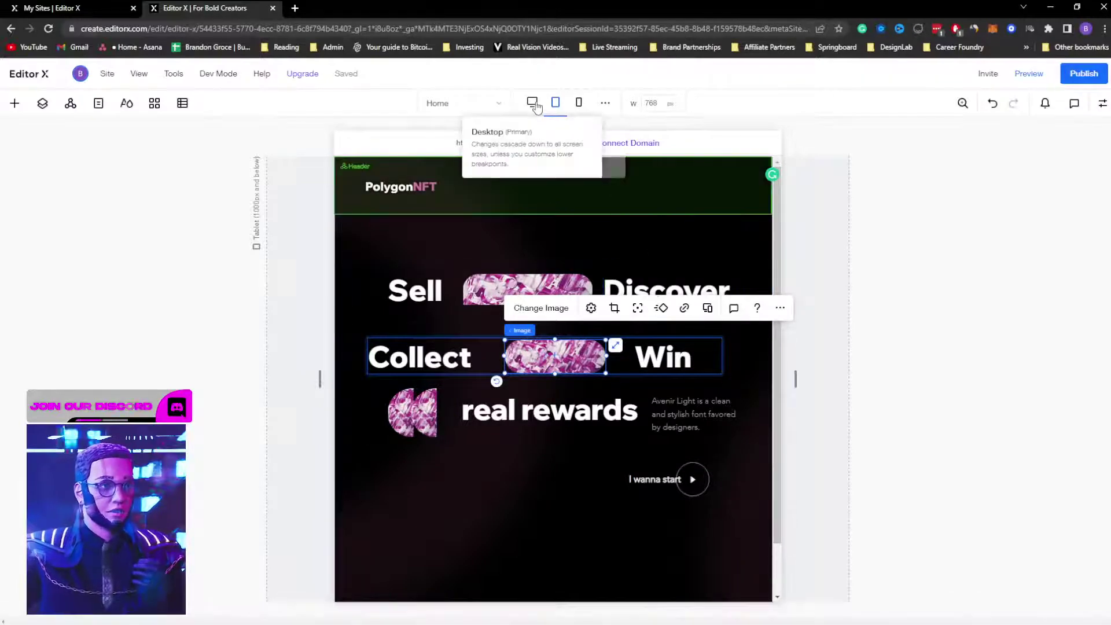
Step: Compare the desktop and tablet layouts and narrow the desktop canvas toward 1000 px to examine how the hero section reflows
click(532, 104)
click(901, 300)
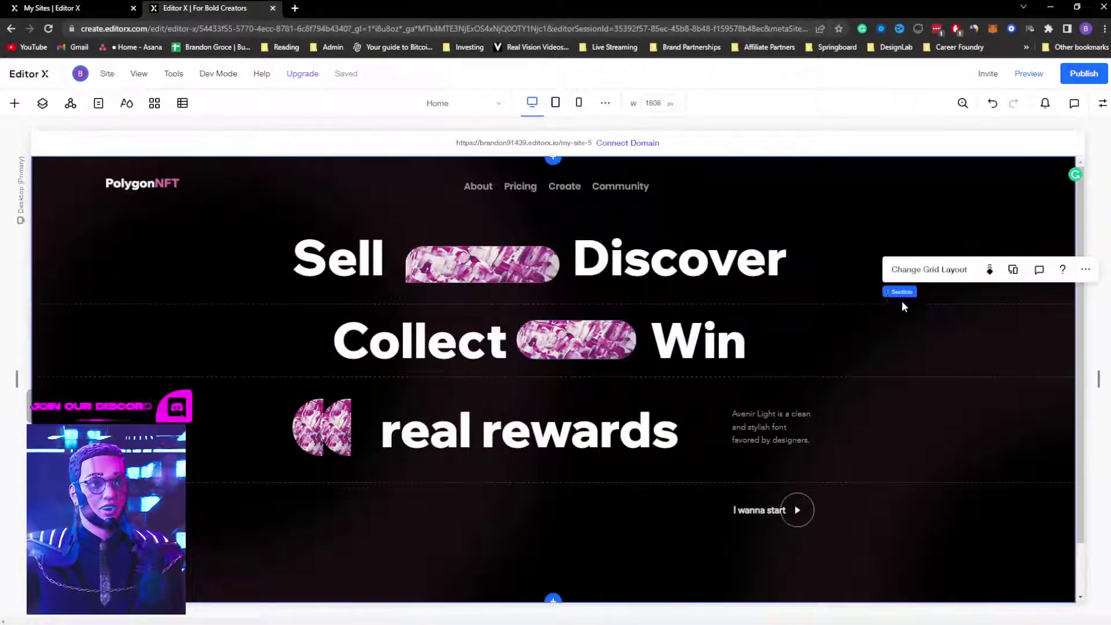
click(555, 103)
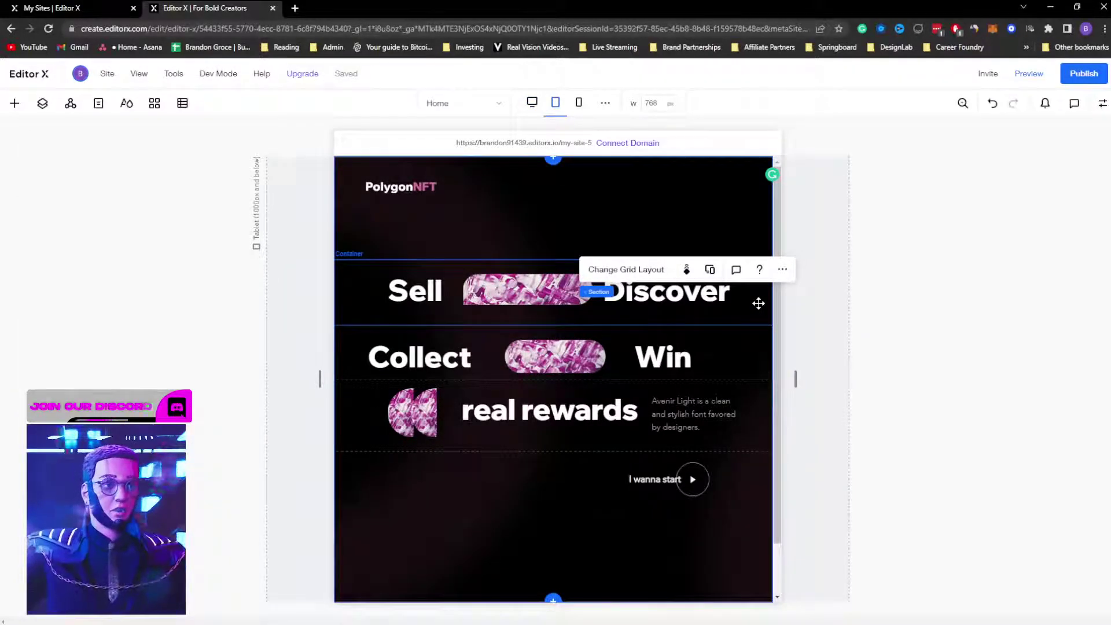
click(533, 103)
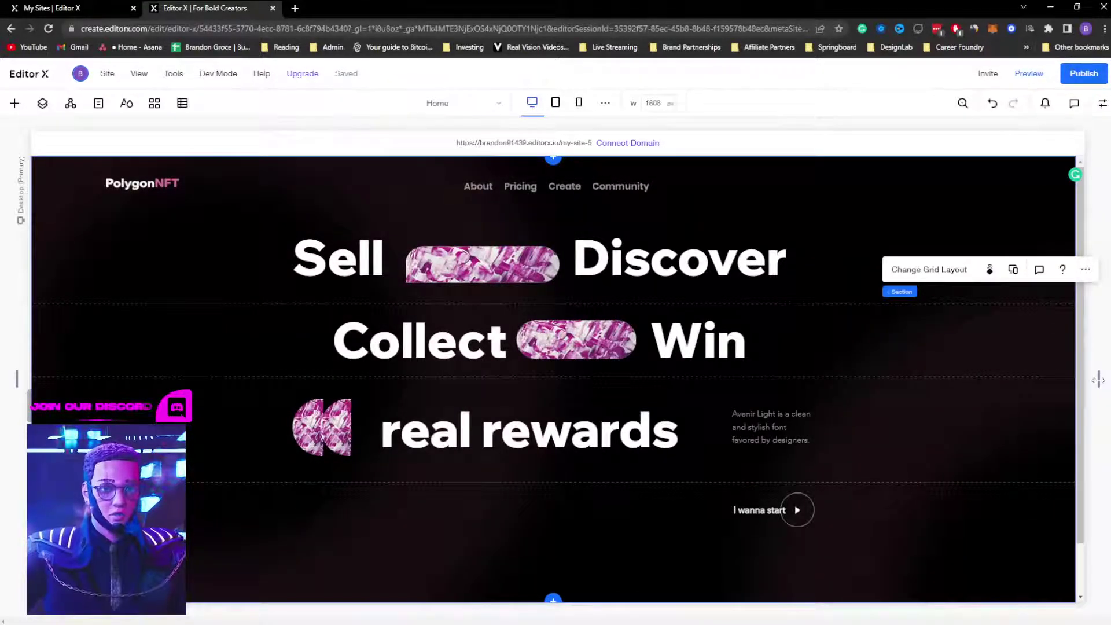
drag(1098, 380, 1007, 378)
click(397, 286)
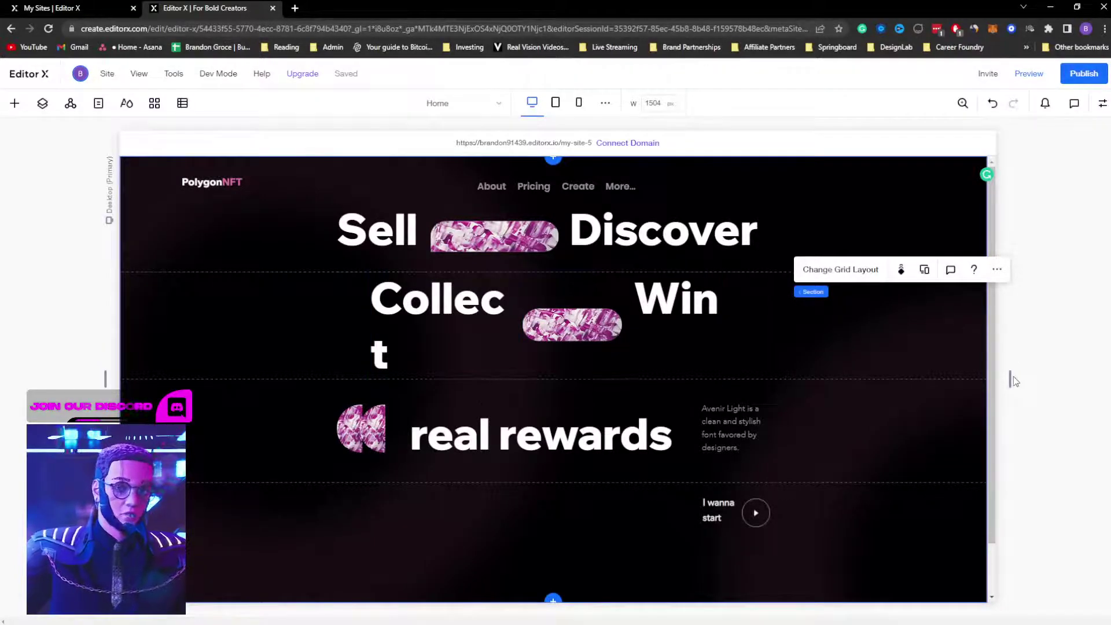
drag(1009, 378, 873, 373)
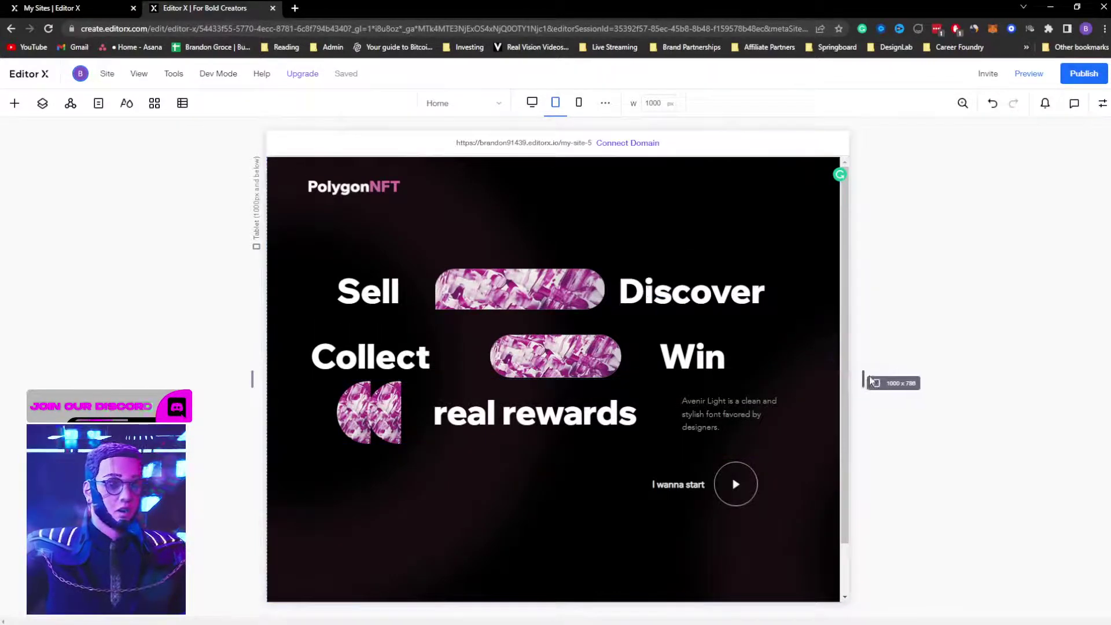
drag(868, 379, 904, 380)
Step: Inspect the size and position settings of the Discover and Sell headings at the desktop breakpoint
click(612, 218)
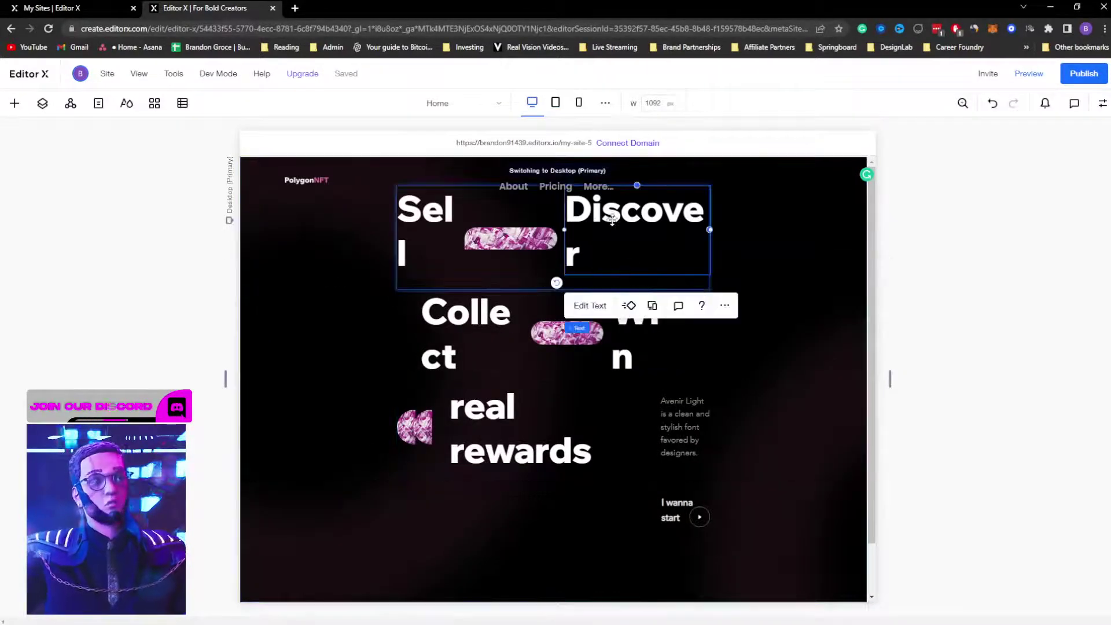
click(1102, 104)
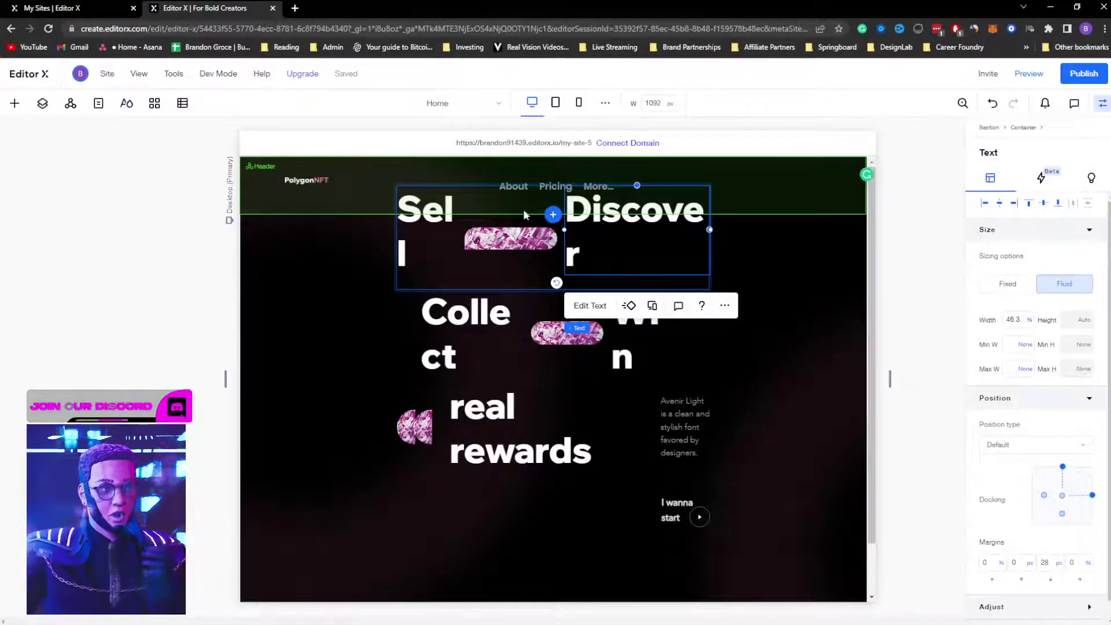
click(438, 226)
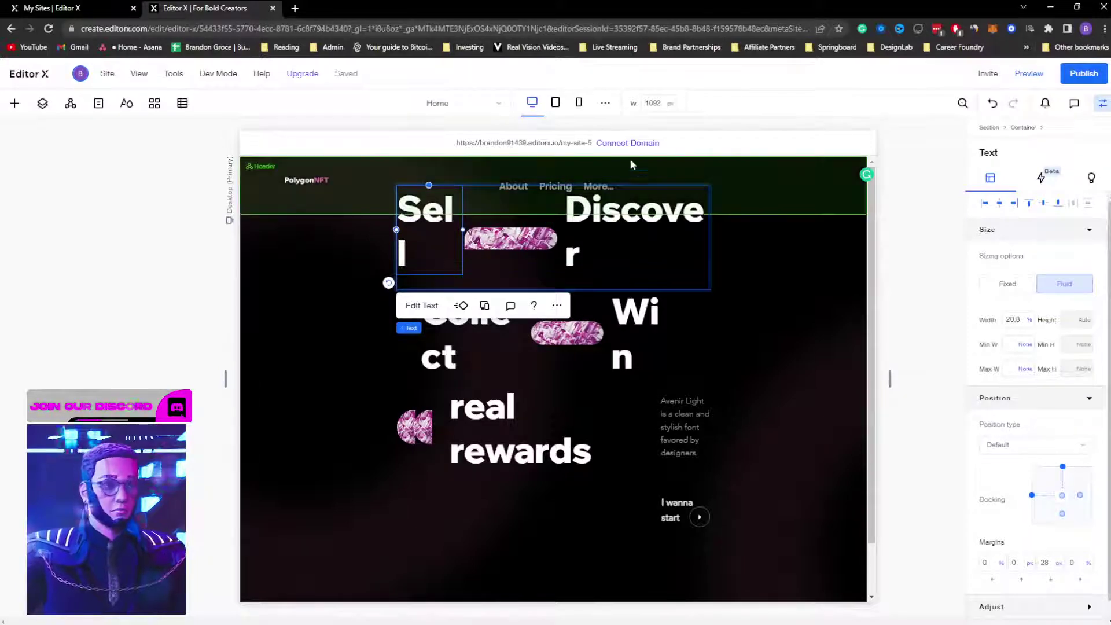
Step: Narrow the canvas from the tablet breakpoint down to 320 px to check how the hero section scales on mobile
click(555, 102)
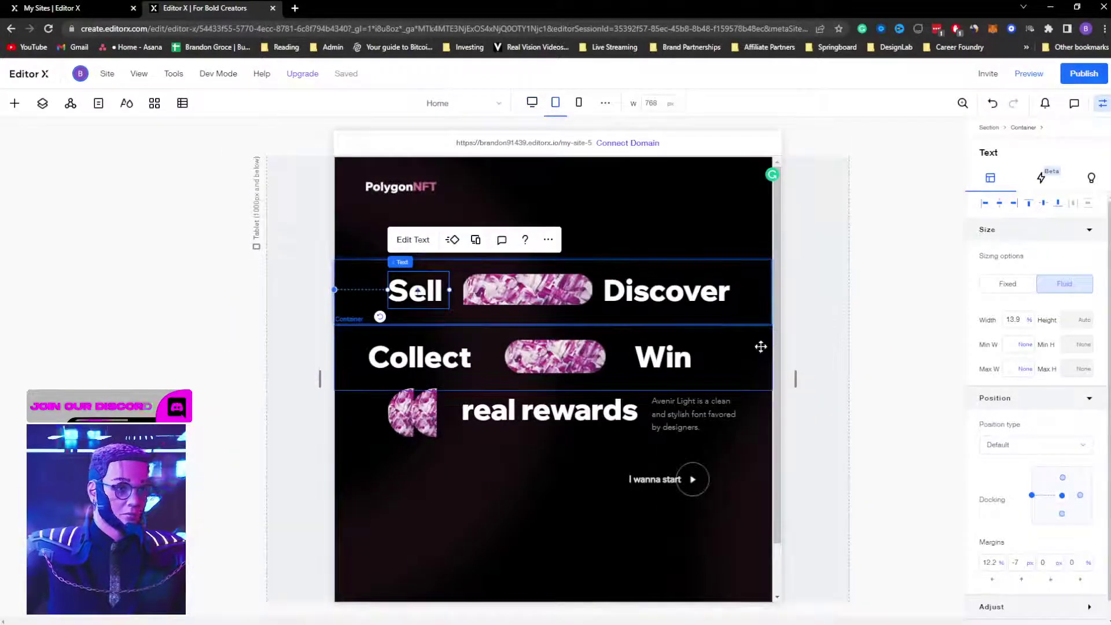
drag(795, 375, 764, 376)
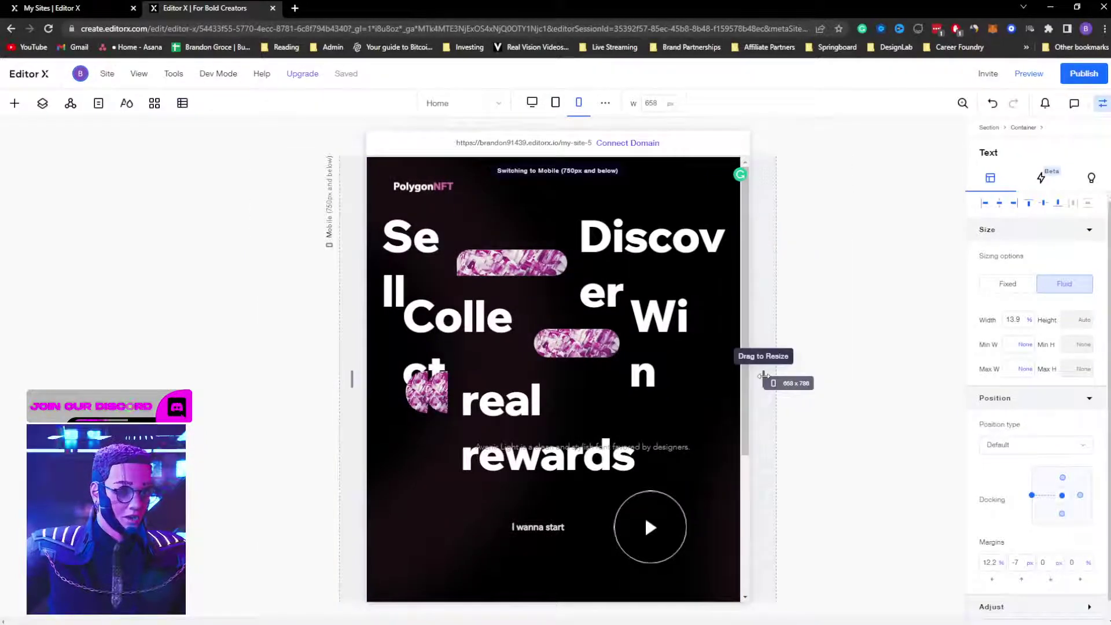
drag(763, 376, 664, 370)
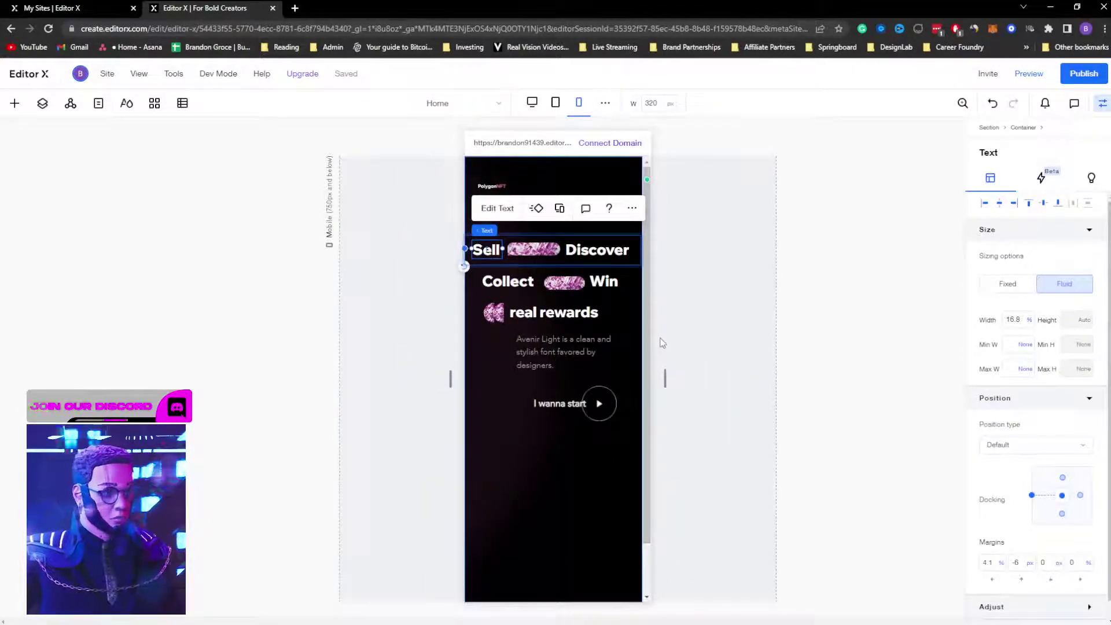
Step: Try a maximum font size of 35 for the tablet Sell heading and undo the change
click(555, 103)
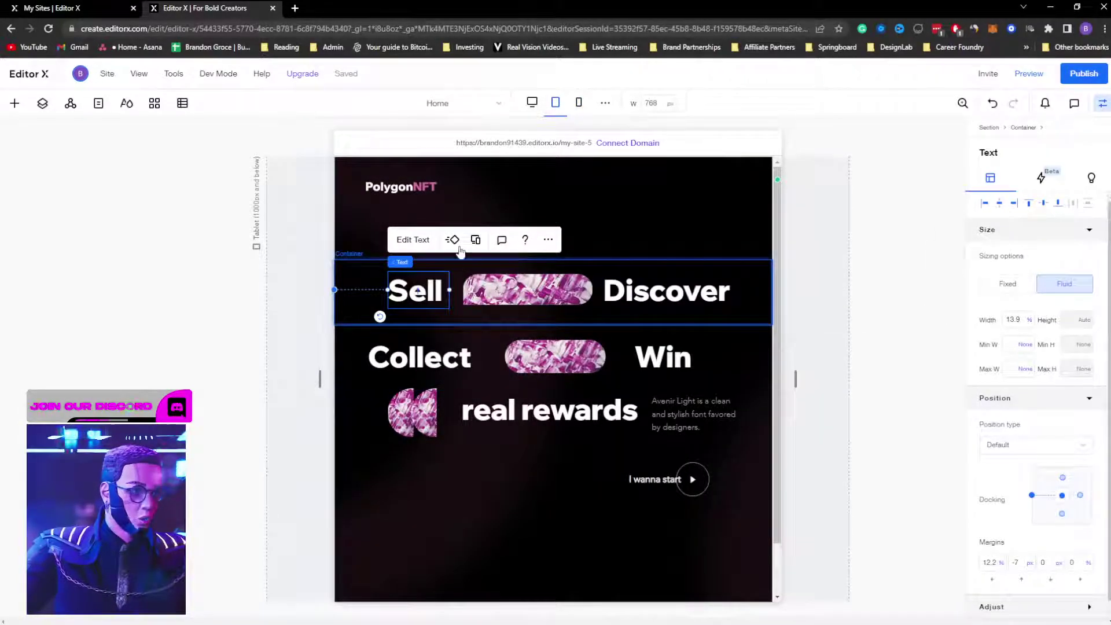
click(413, 240)
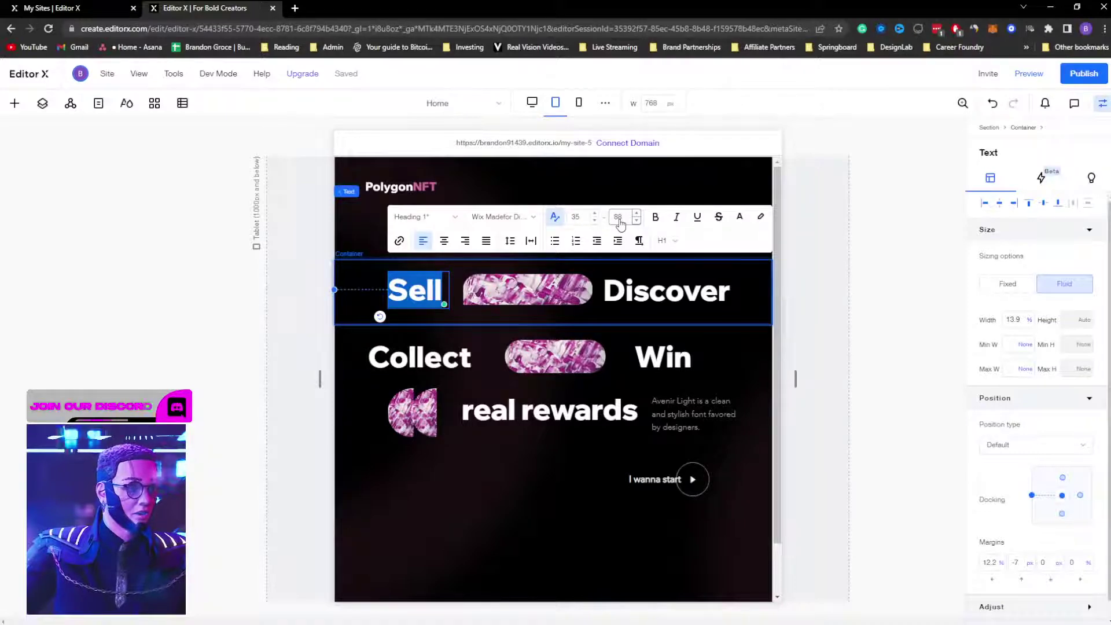
click(619, 220)
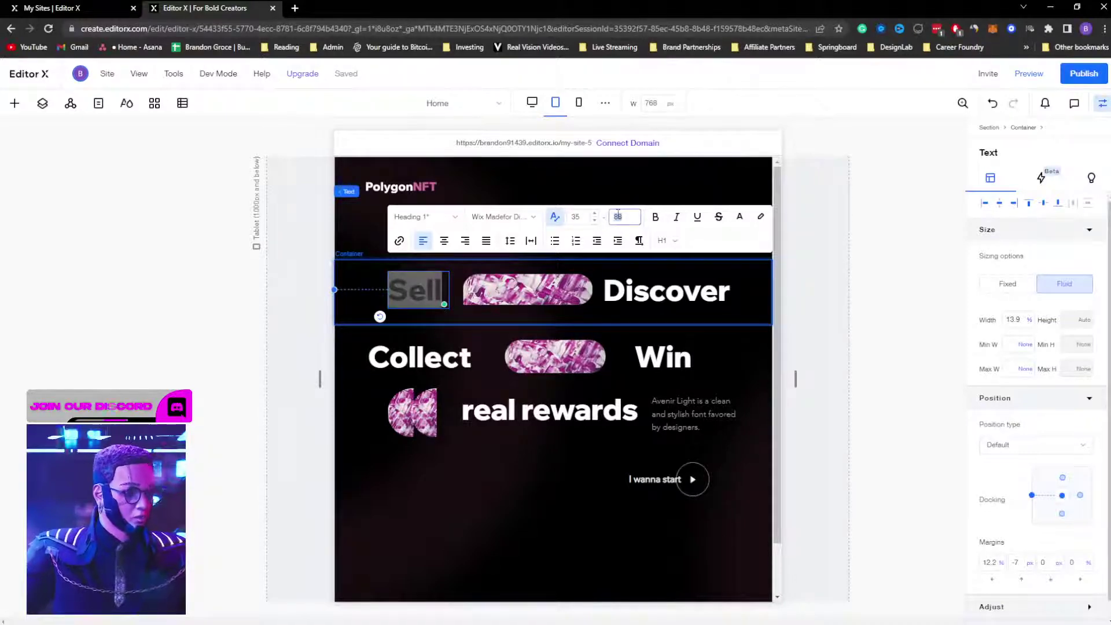
key(Return)
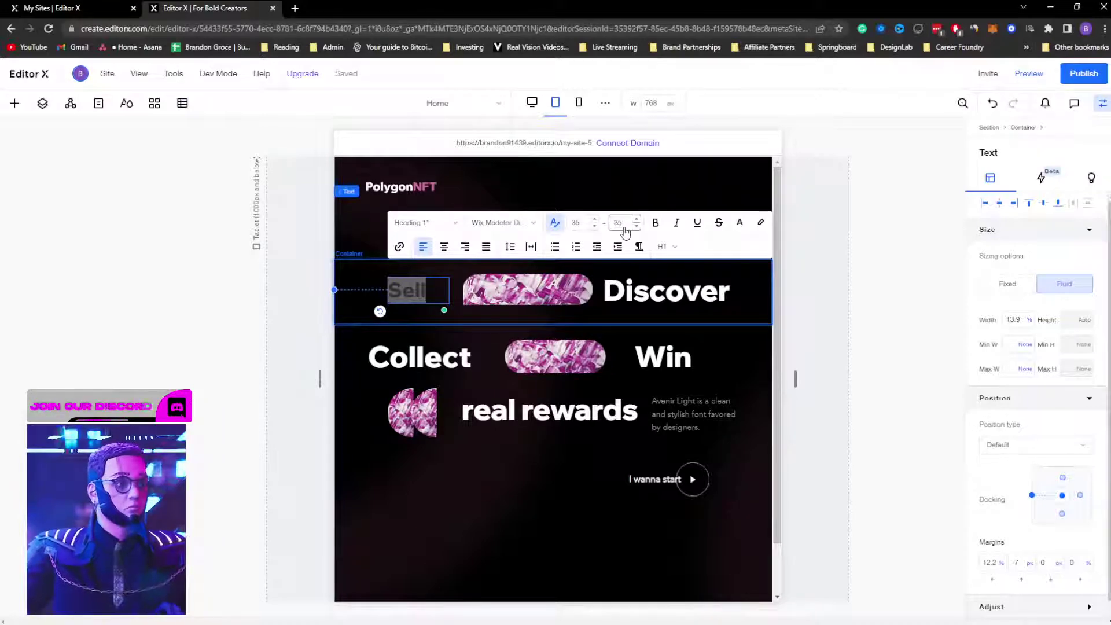
key(ctrl+z)
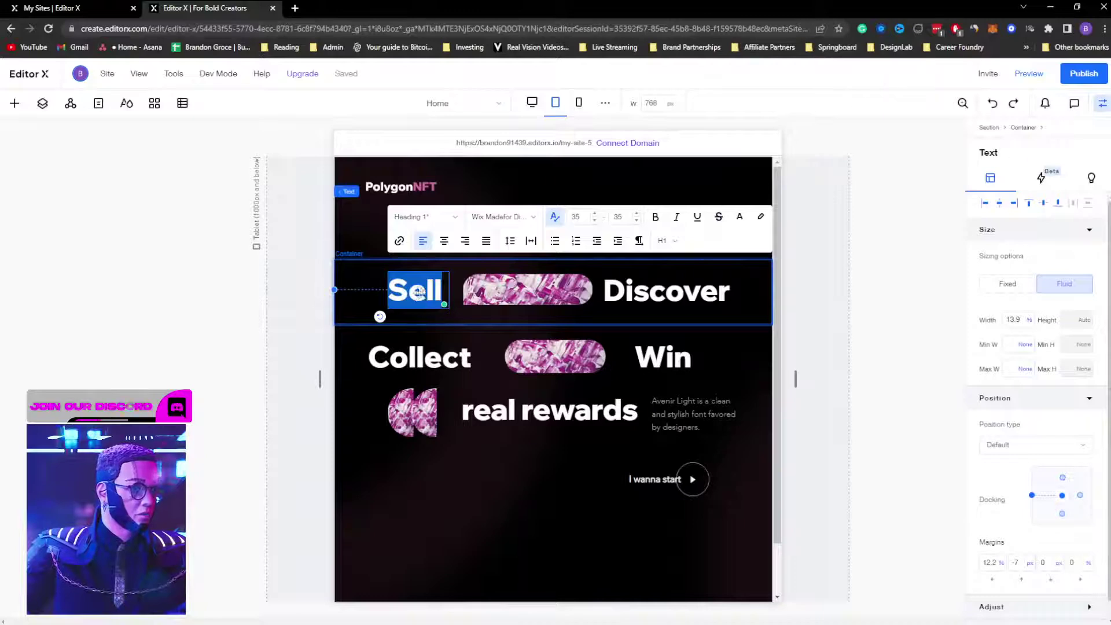
key(Escape)
click(438, 242)
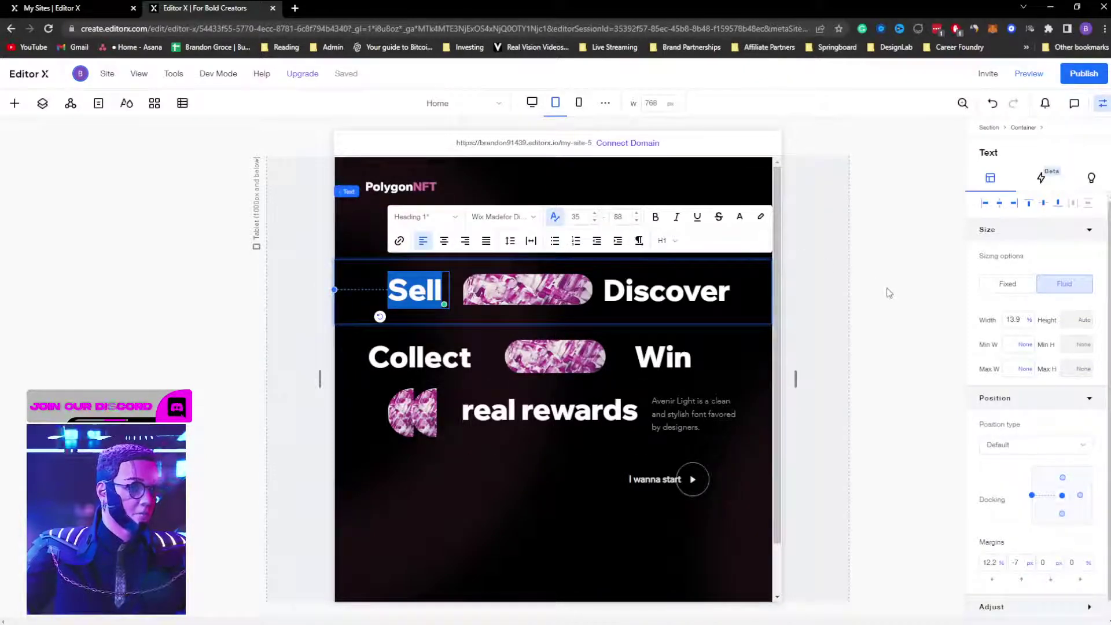
click(889, 292)
Step: Narrow the canvas to the 750 px mobile breakpoint and set the Sell heading's maximum font size to 35
mouse_move(797, 380)
mouse_down()
mouse_move(762, 374)
mouse_move(804, 374)
mouse_up()
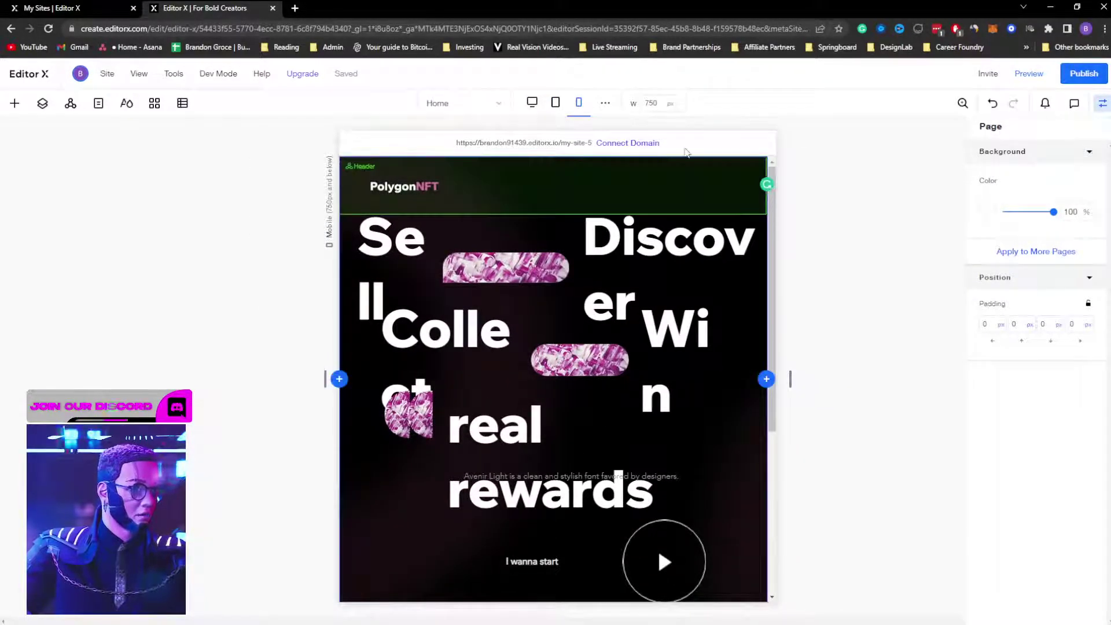
click(402, 245)
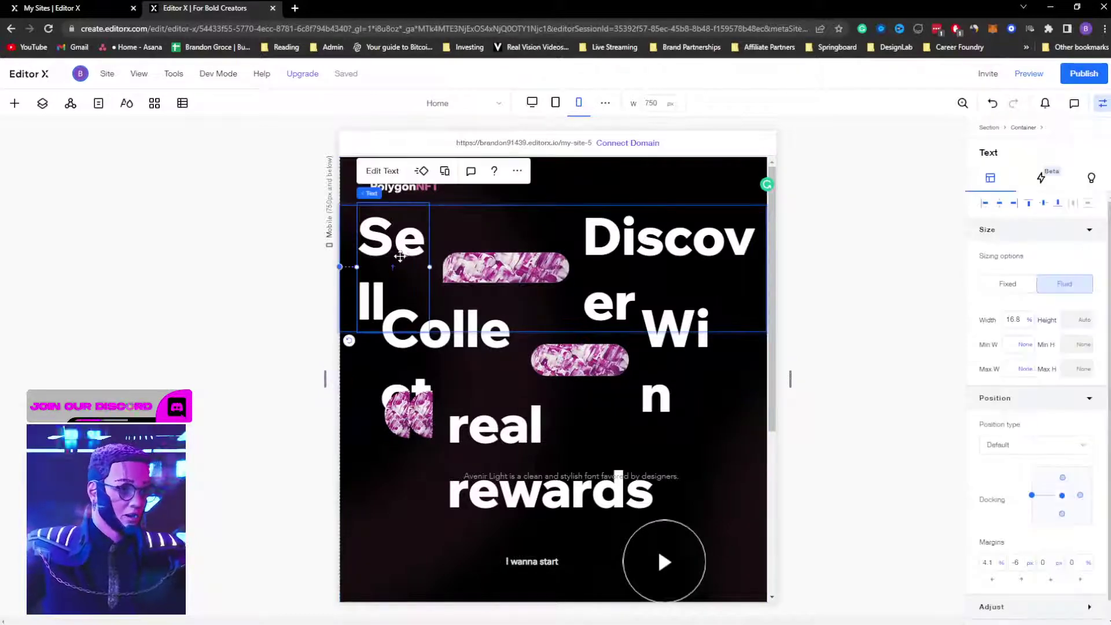
click(494, 211)
click(484, 234)
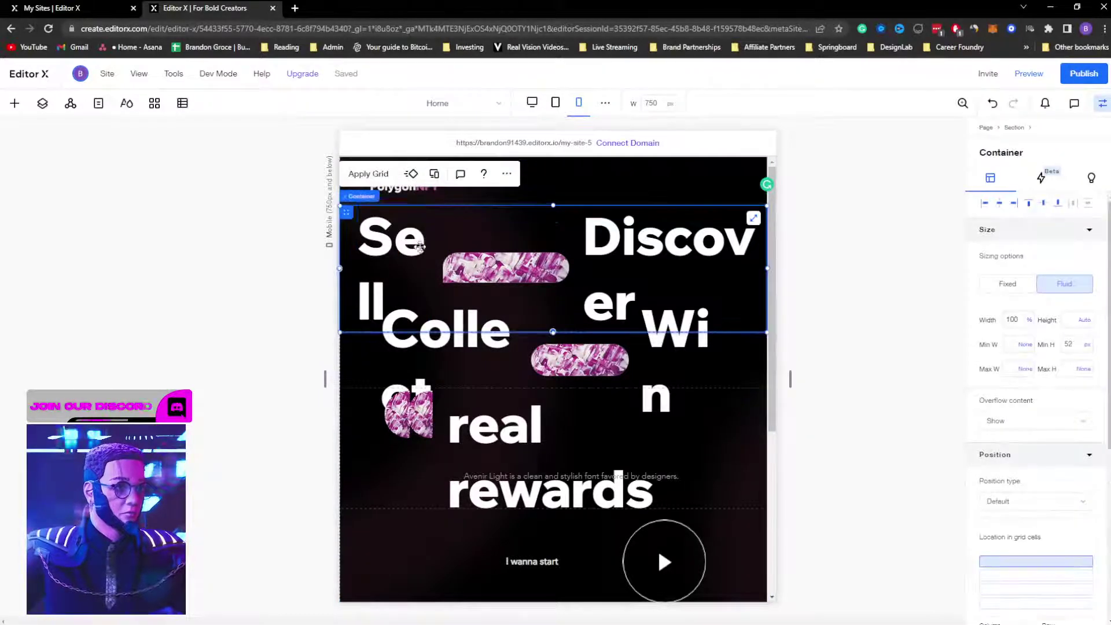
click(393, 243)
click(377, 171)
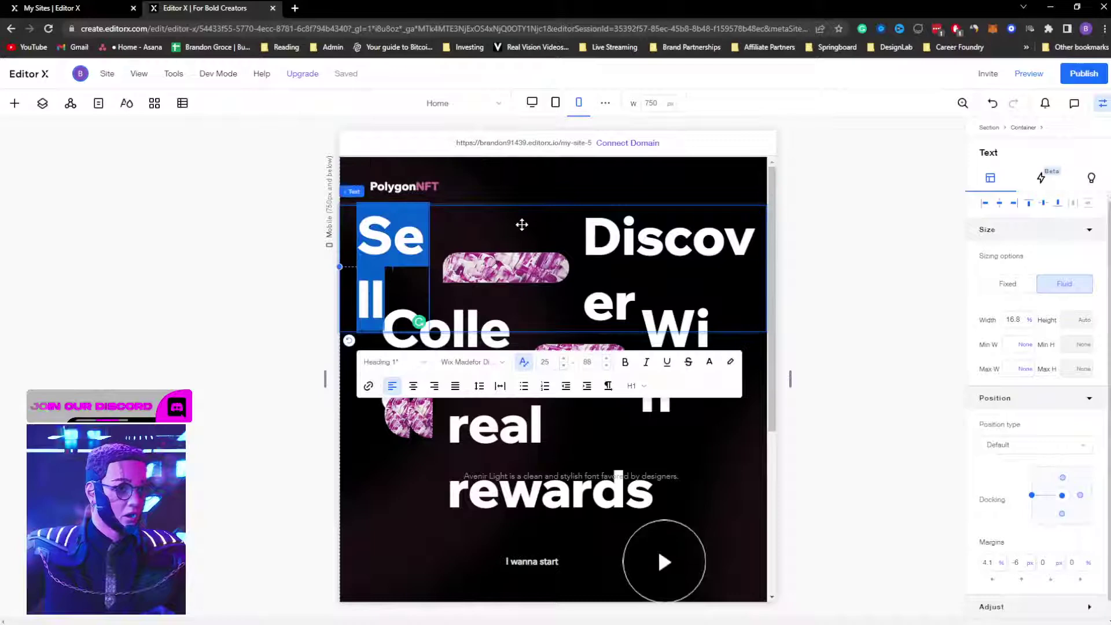
click(589, 361)
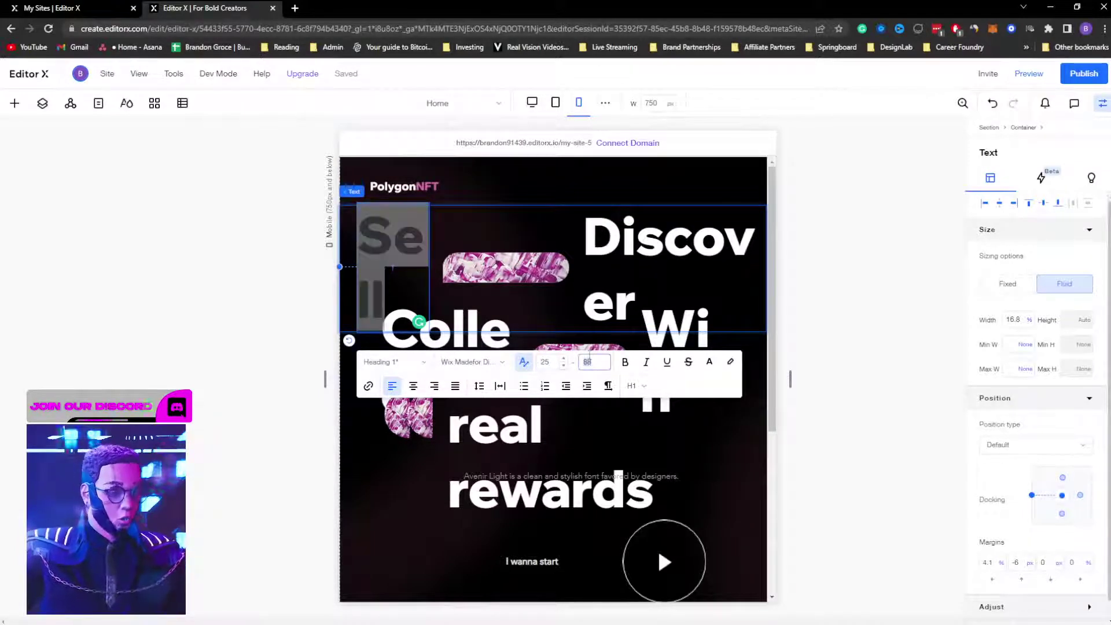
key(Return)
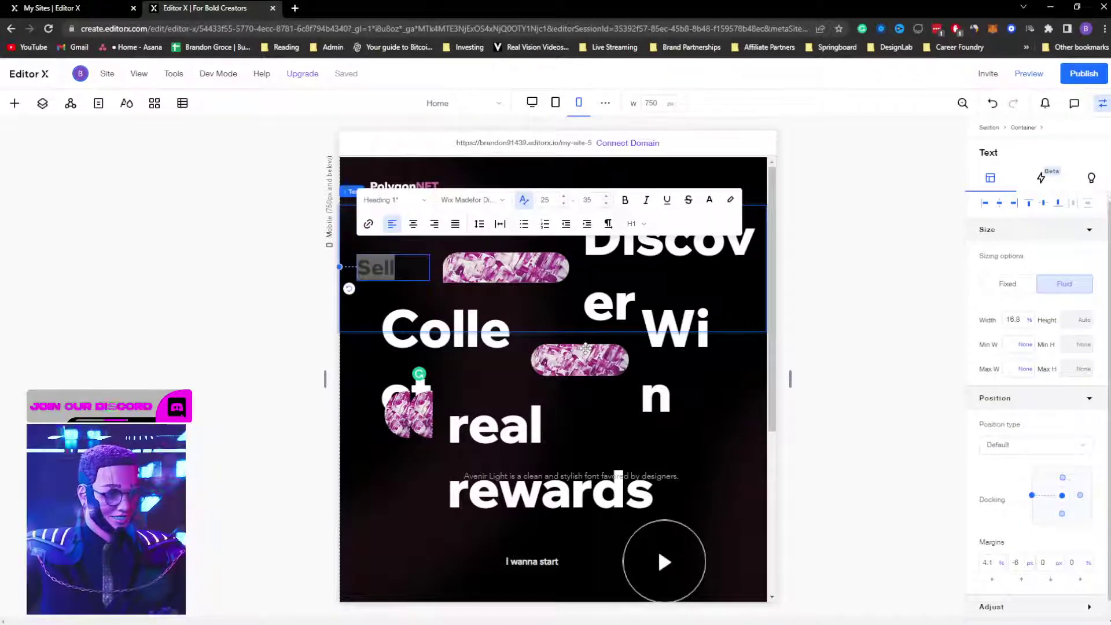
Step: Set the mobile Discover heading's maximum font size to 35
click(640, 256)
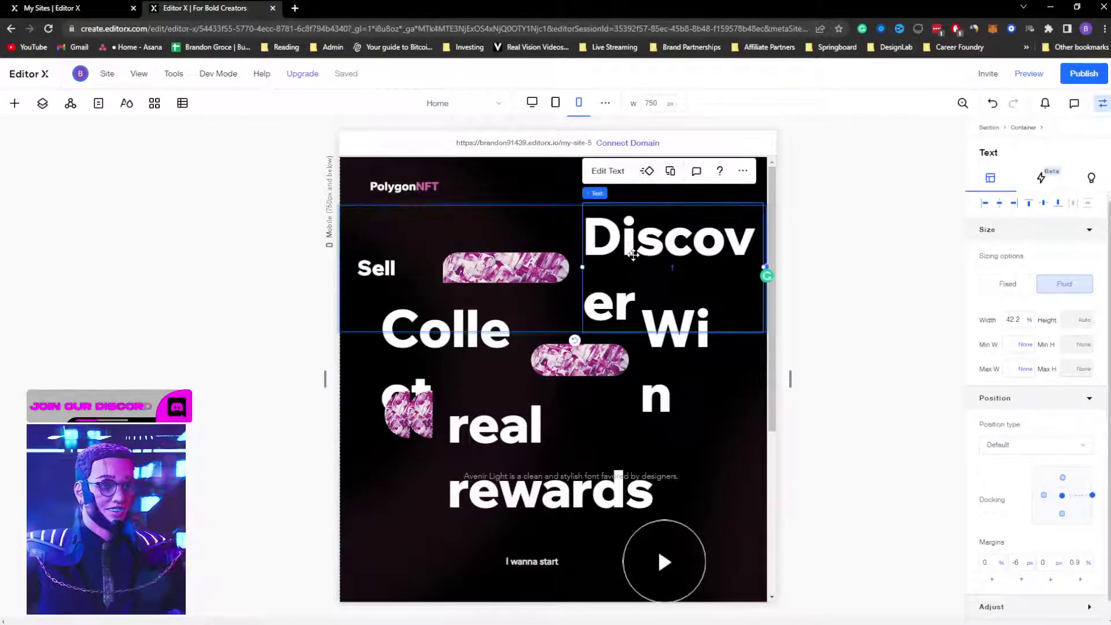
click(604, 169)
click(622, 361)
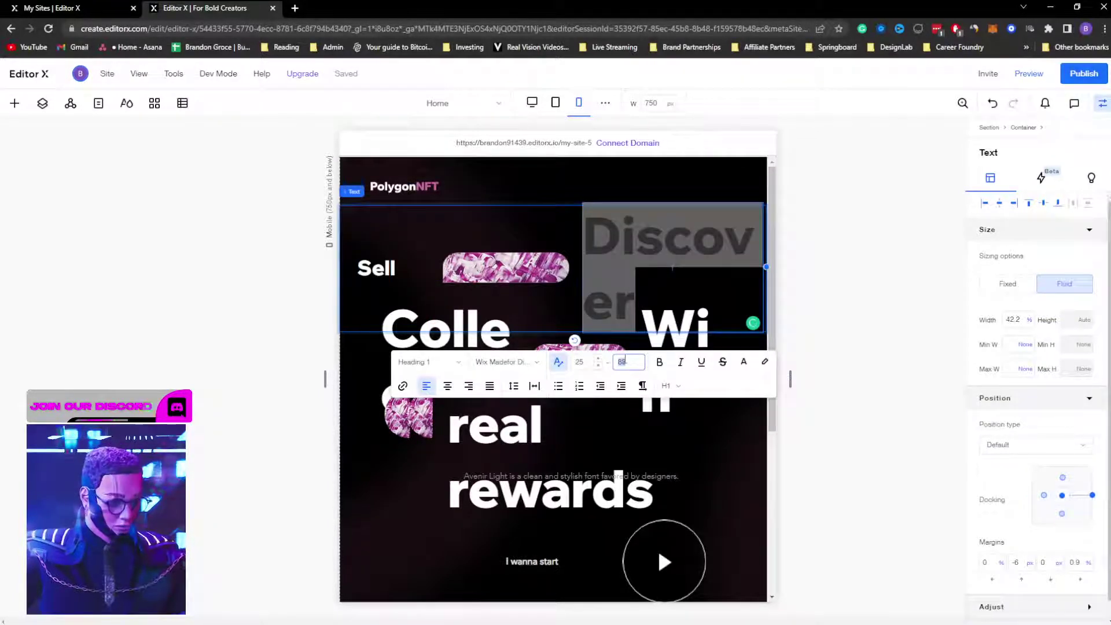
text(35)
key(Return)
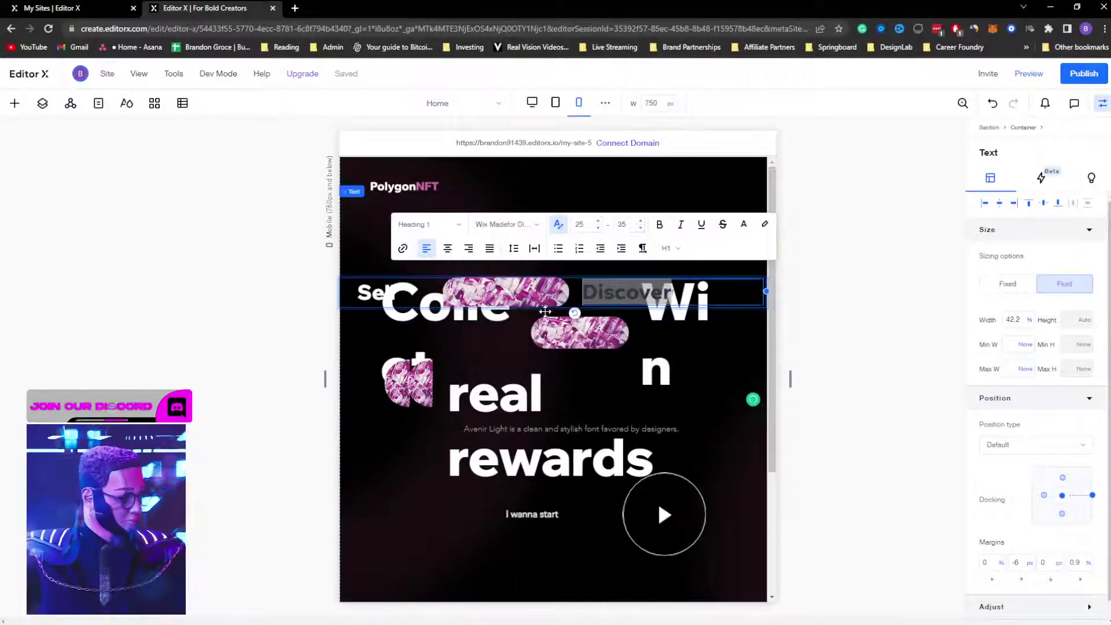
Step: Set the mobile Collect heading's maximum font size to 35
click(438, 321)
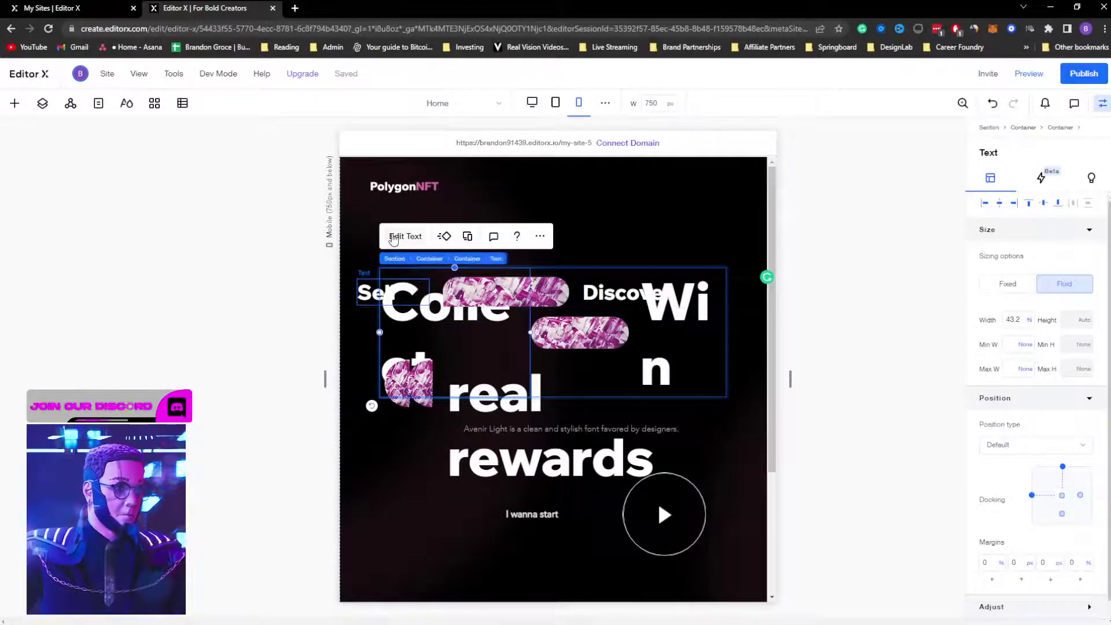
click(405, 236)
click(616, 215)
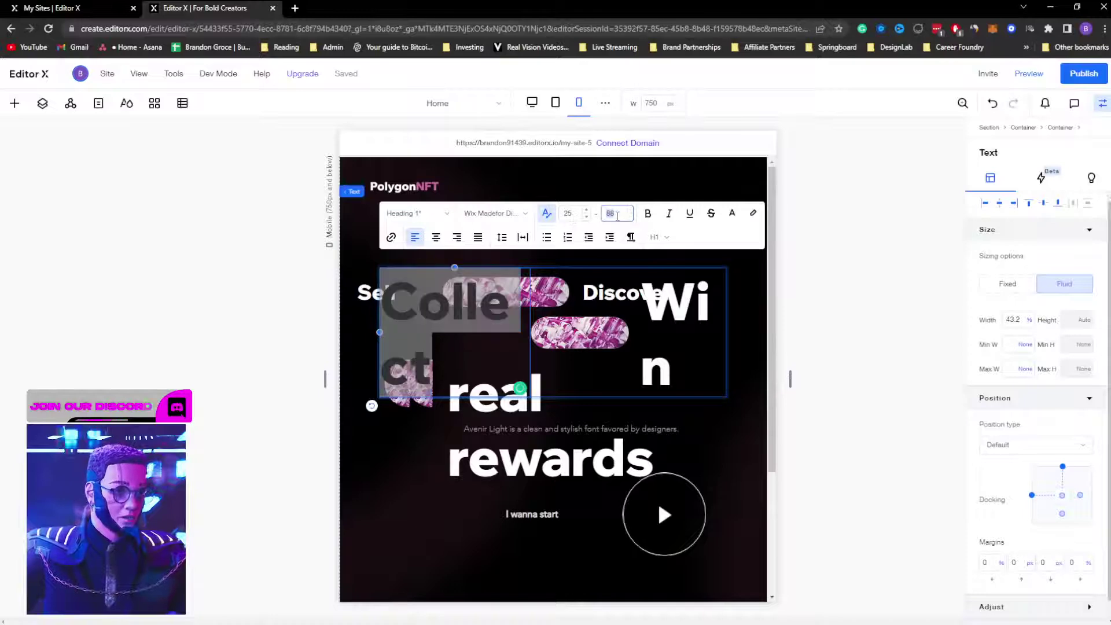
key(Return)
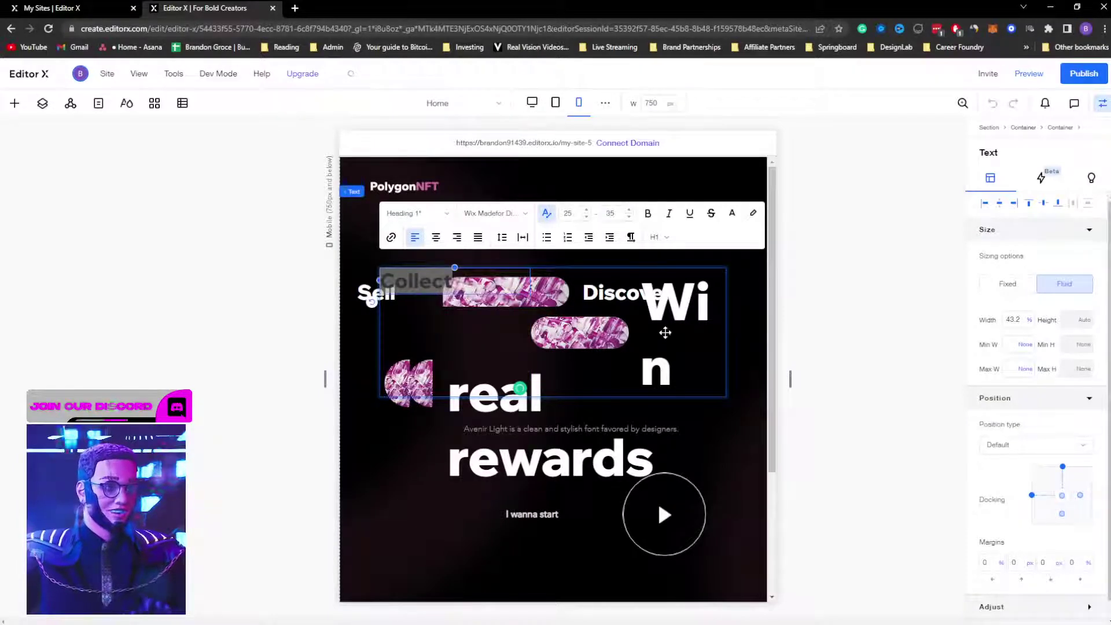
Step: Set the mobile Win heading's maximum font size to 35
click(678, 315)
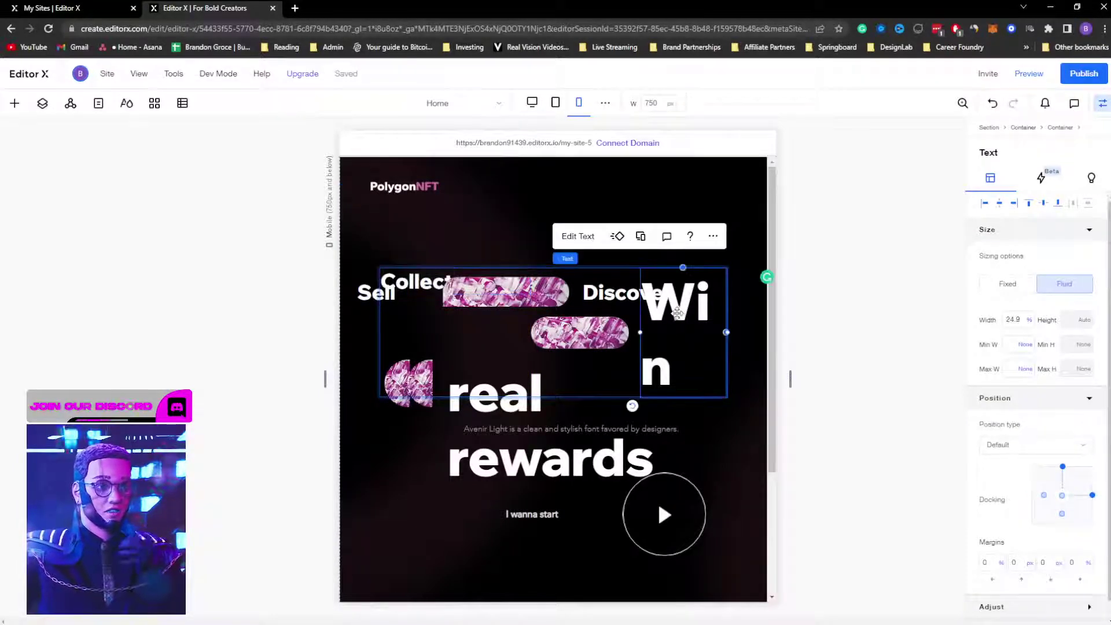
click(571, 237)
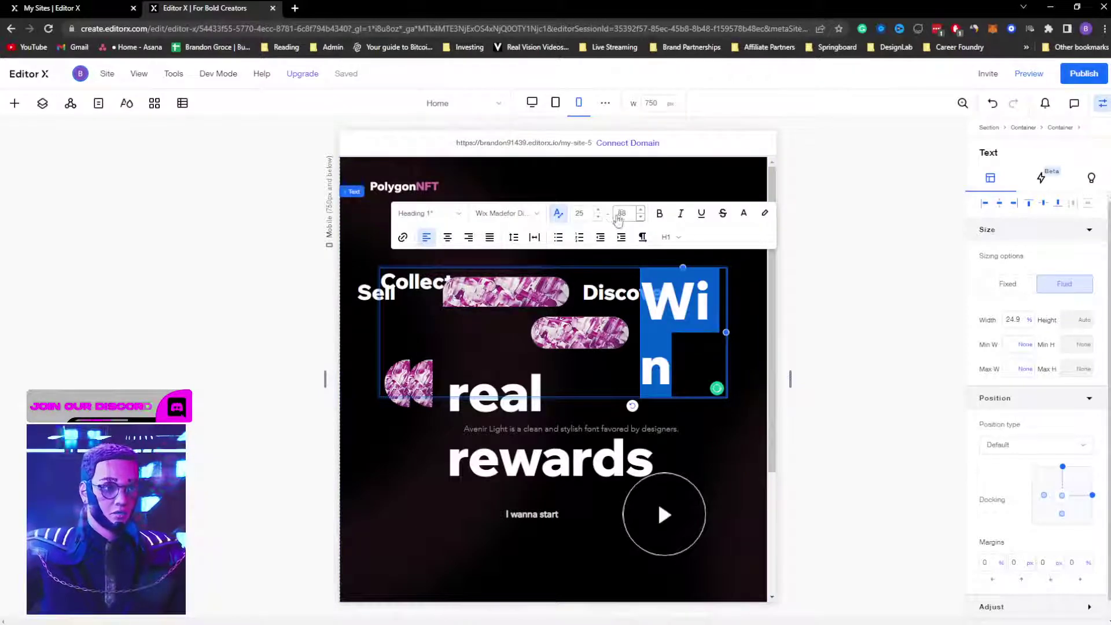
click(618, 216)
text(35)
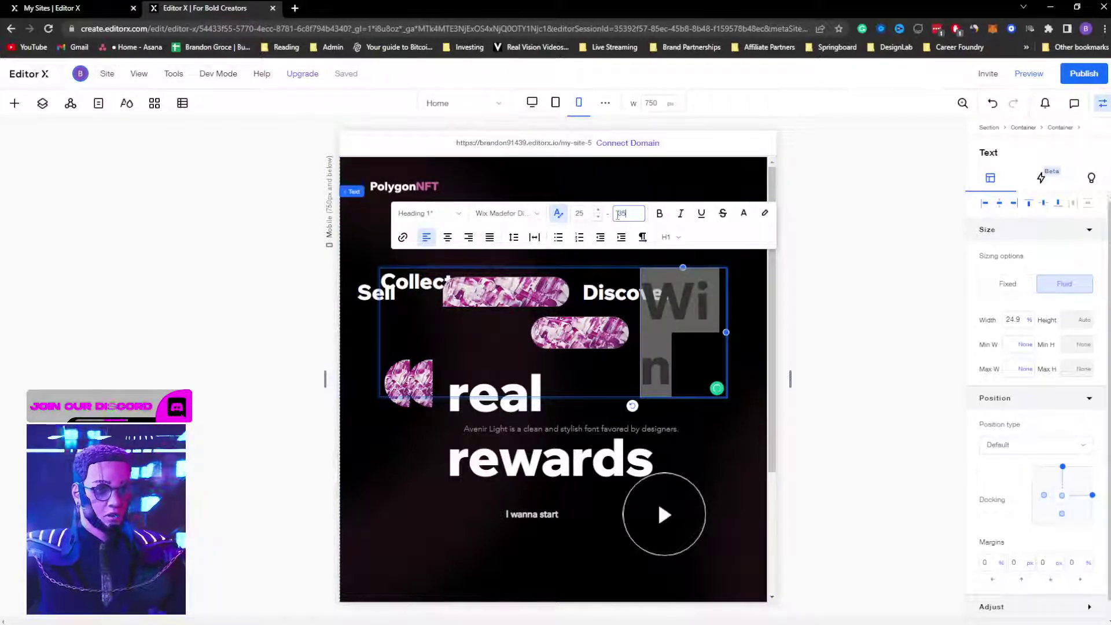
key(Return)
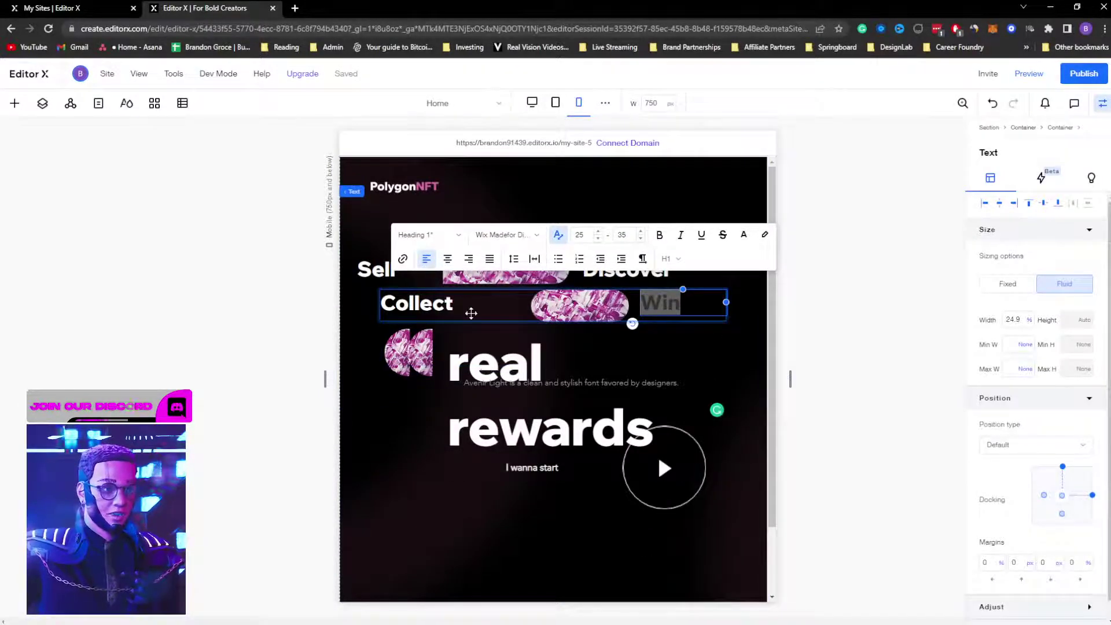
Step: Set the mobile "real rewards" heading's maximum font size to 35
click(449, 339)
click(524, 270)
click(523, 270)
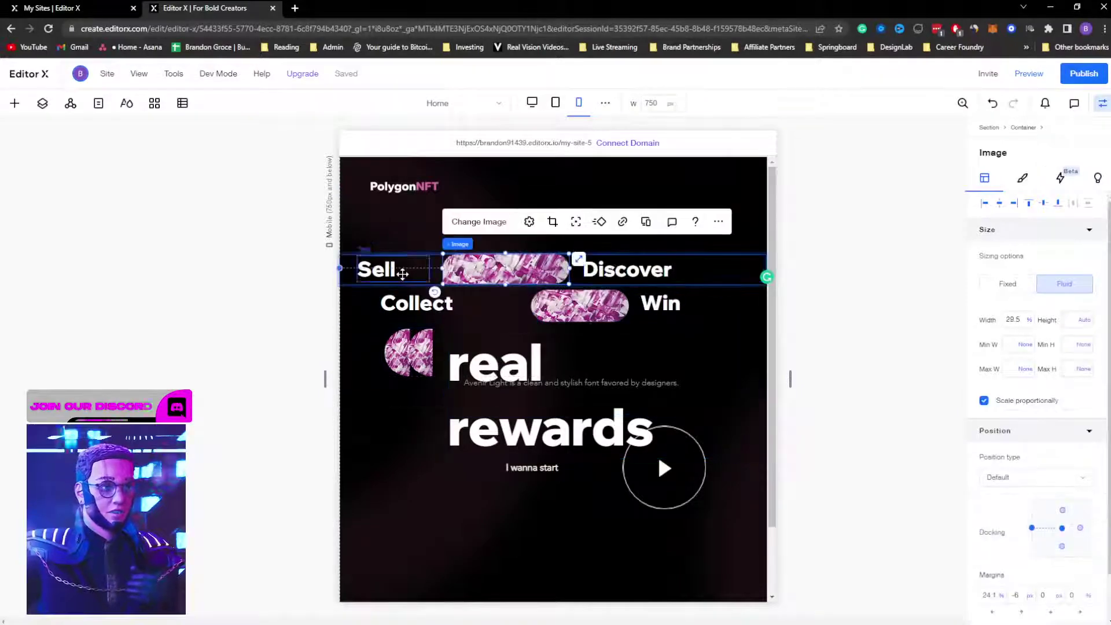
click(404, 272)
click(467, 367)
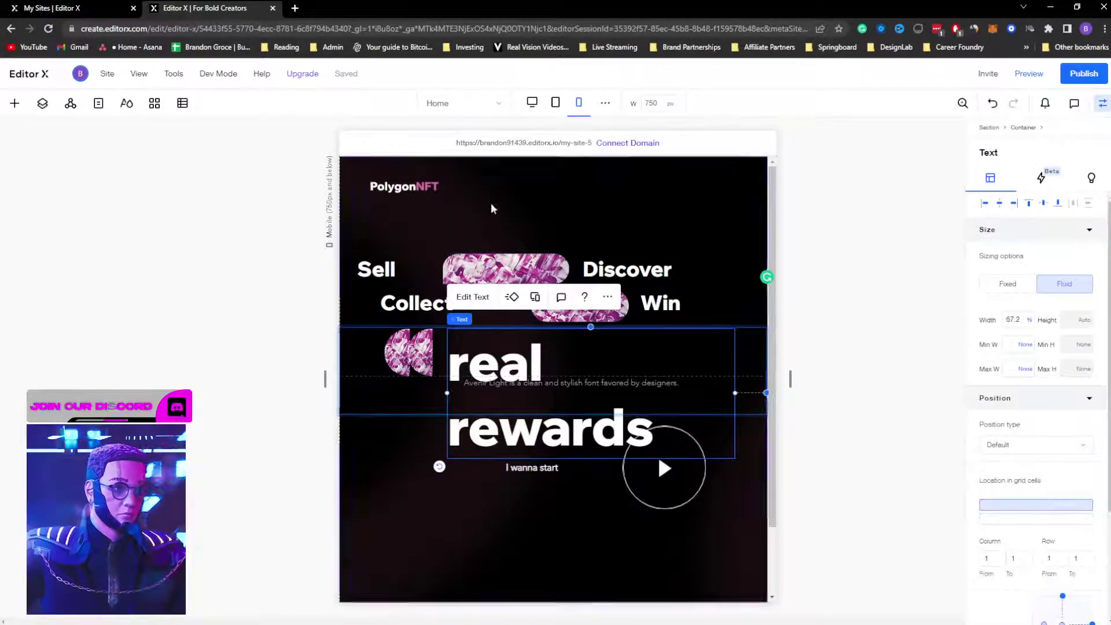
click(470, 295)
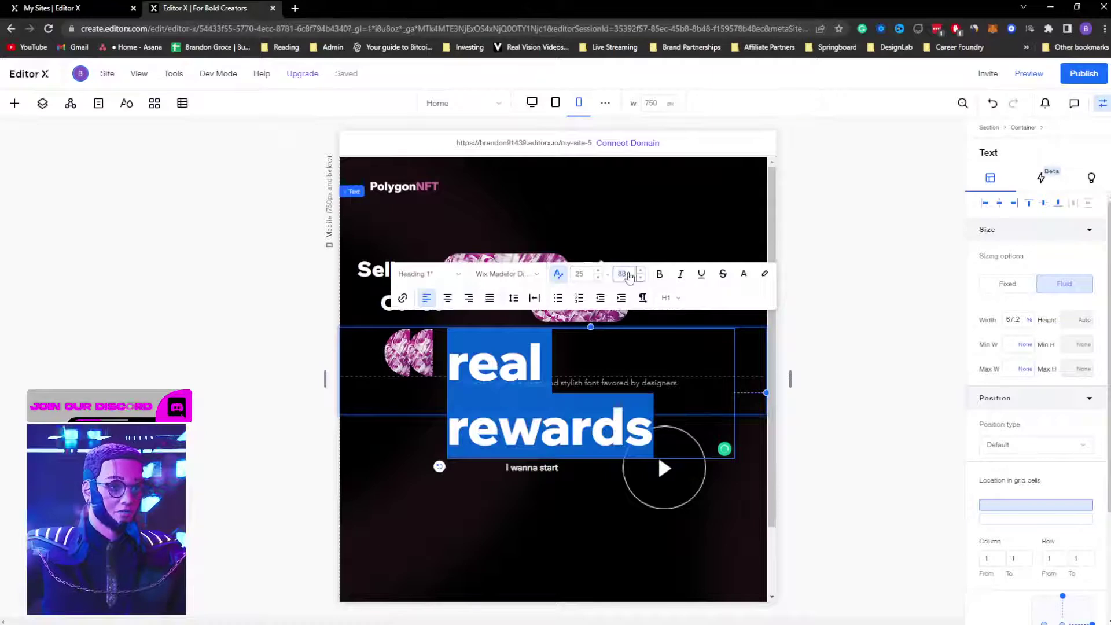
click(628, 273)
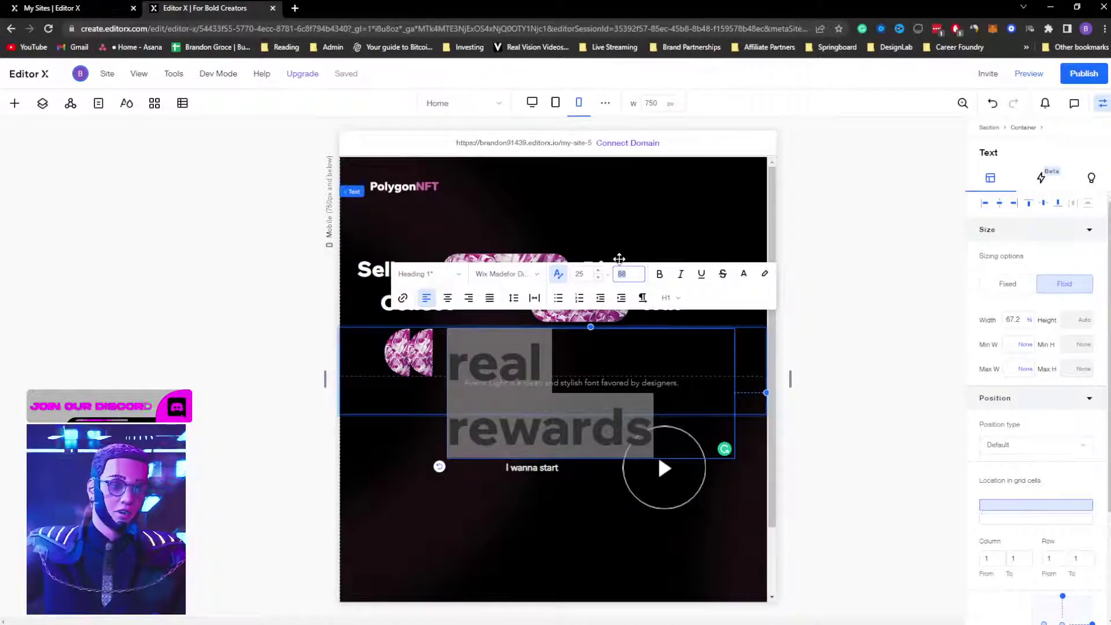
key(Return)
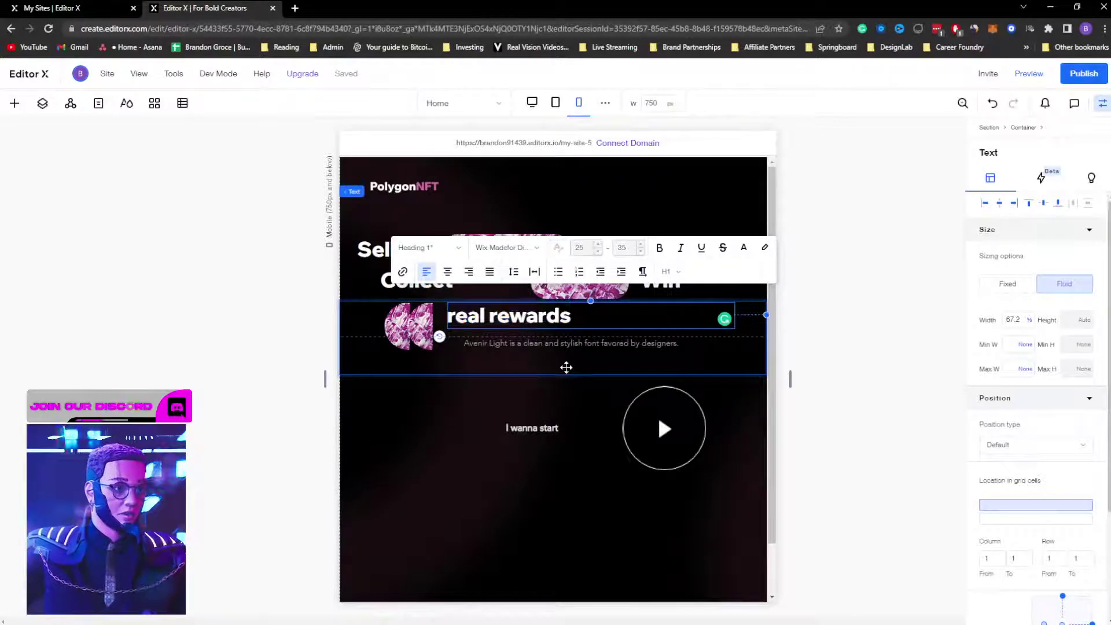
Step: At the 360 px mobile width, switch the play button image and the "I wanna start" text to fixed sizing
click(585, 422)
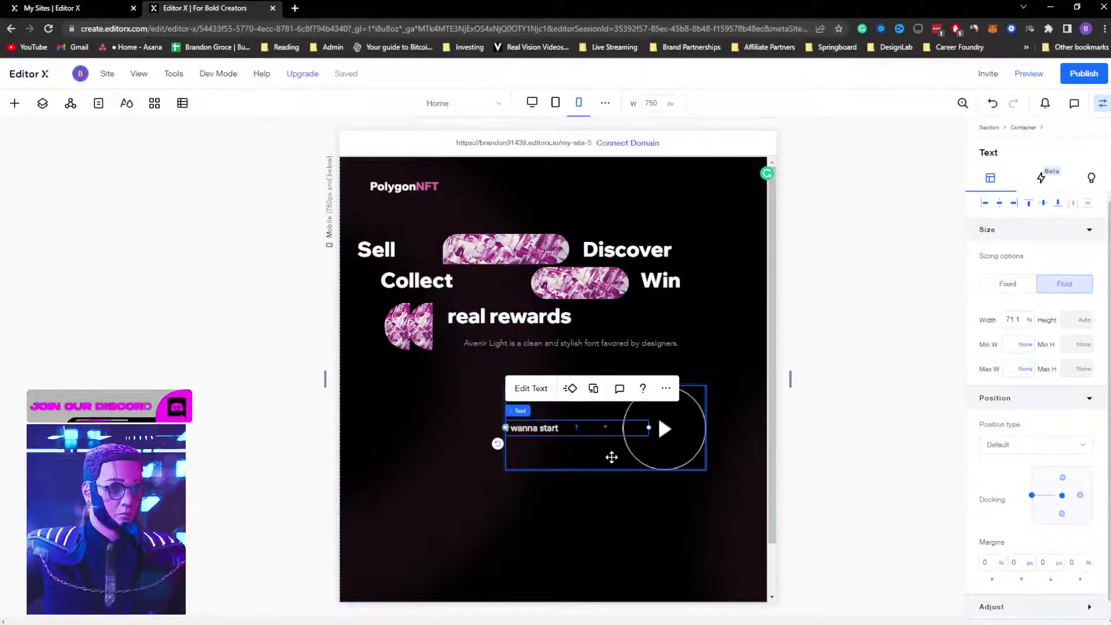
click(611, 457)
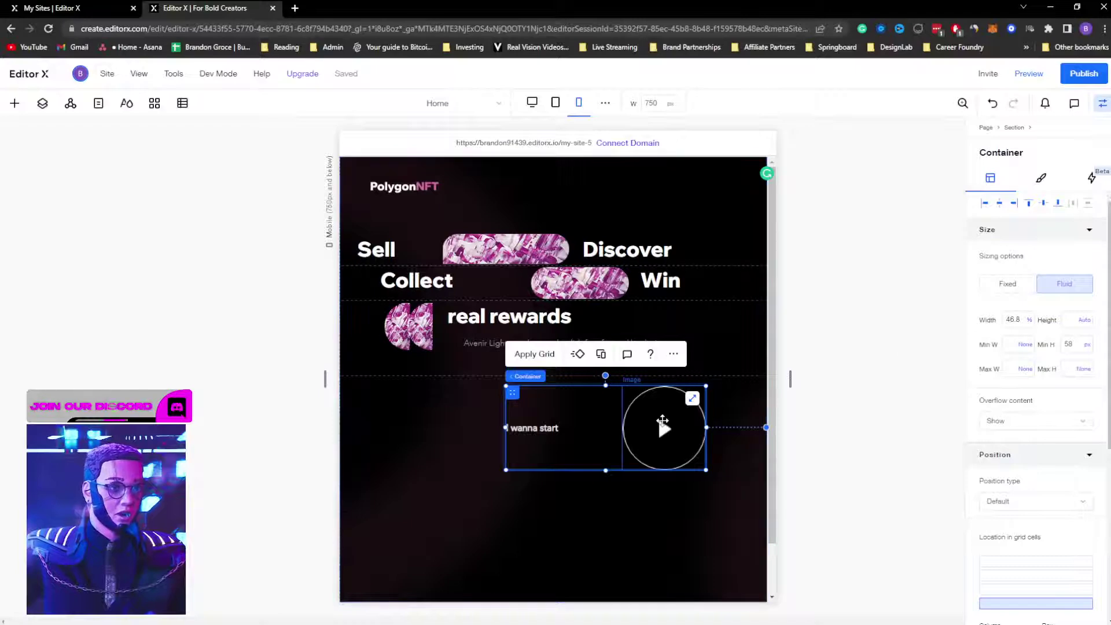
click(662, 419)
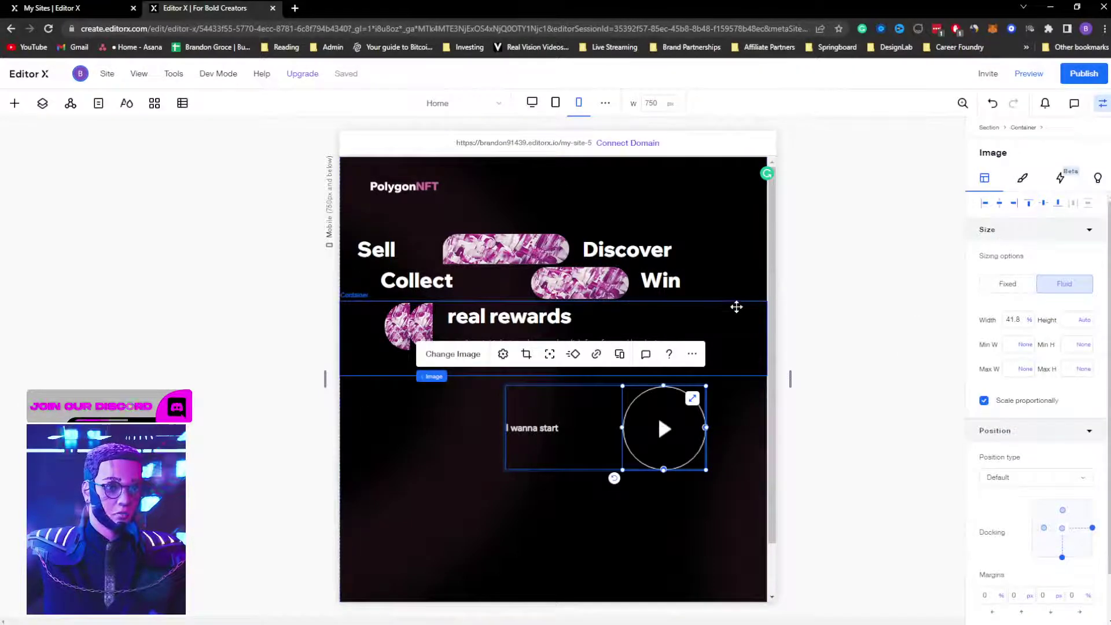
click(579, 105)
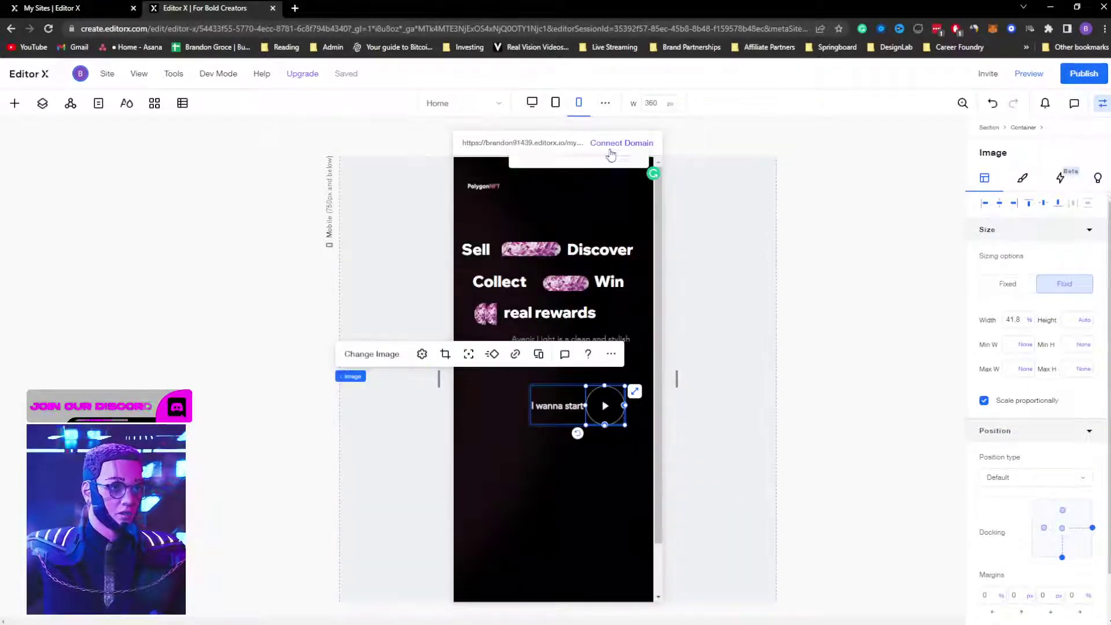
click(1003, 285)
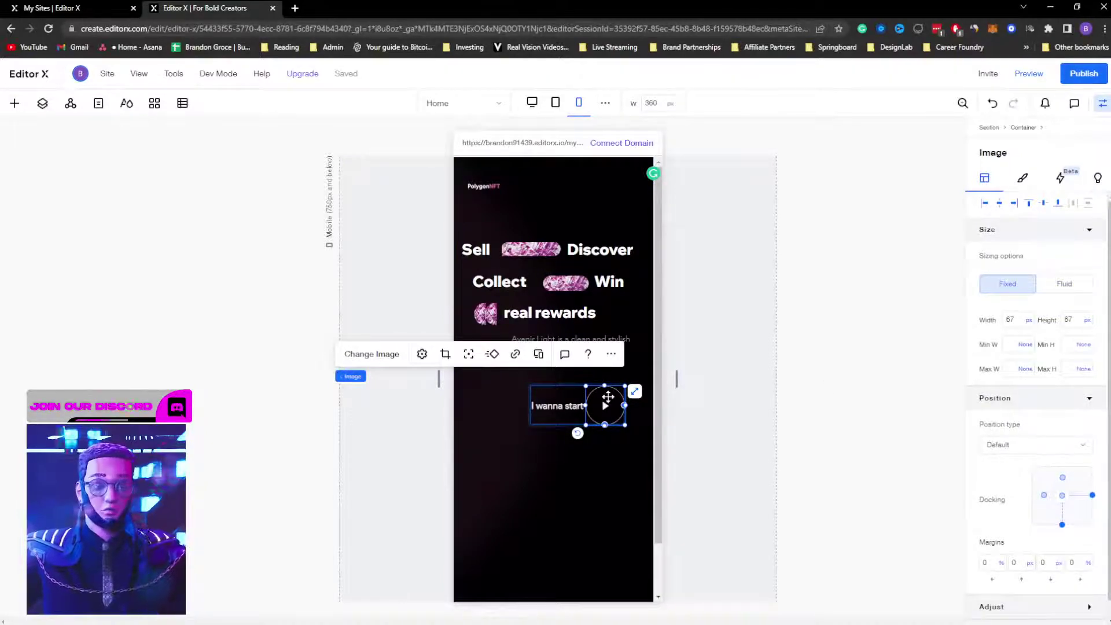
click(556, 406)
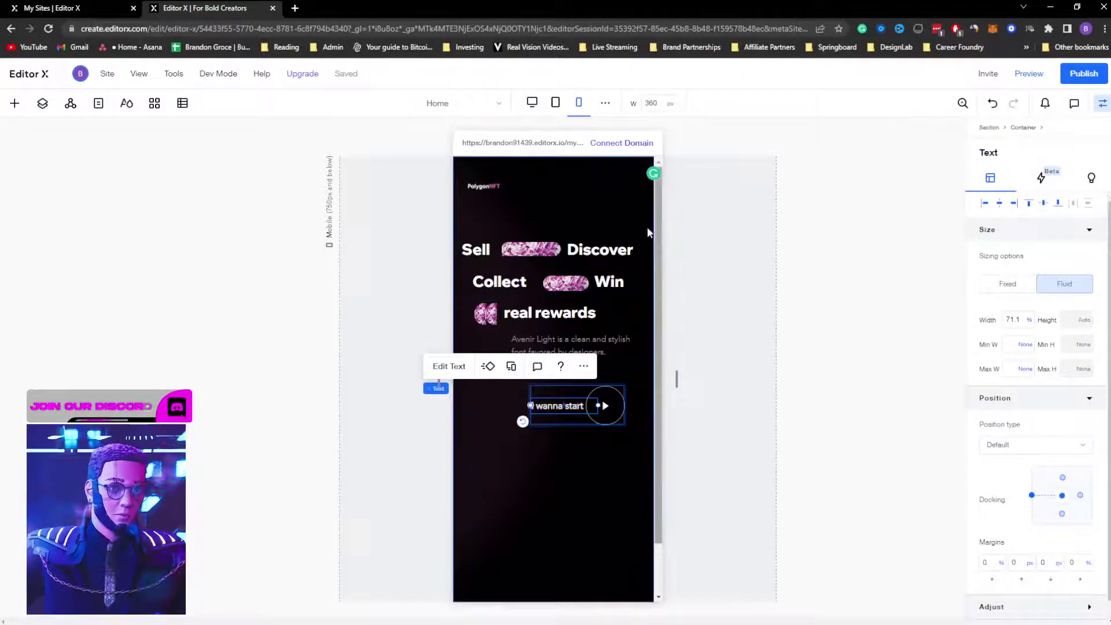
click(1007, 284)
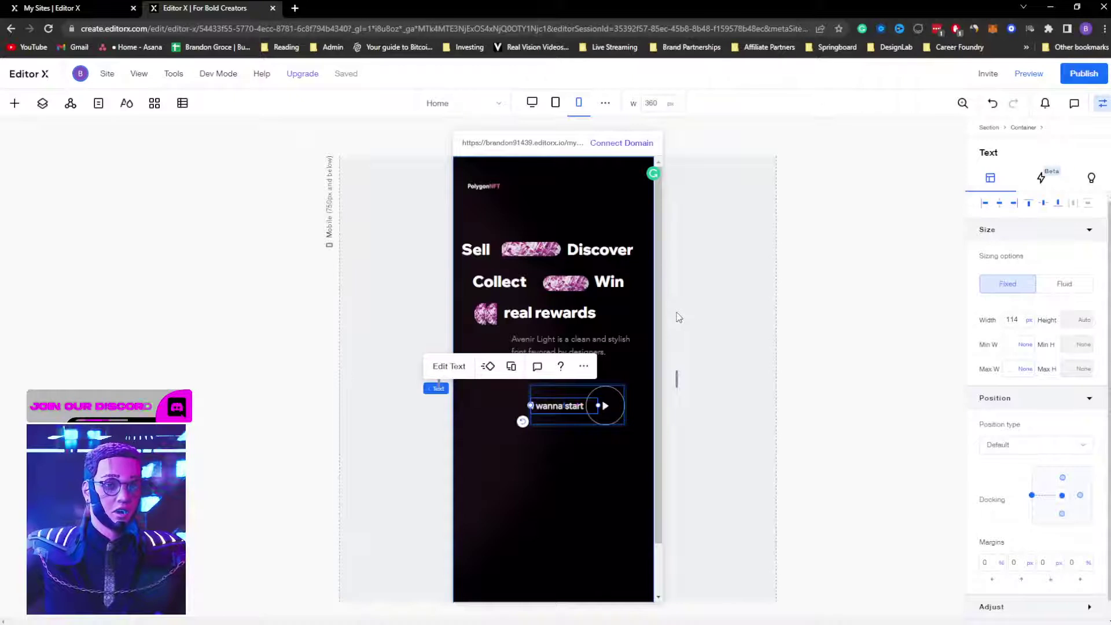
Step: Enlarge the mobile header logo to about 35.8% width and check it by narrowing the tablet canvas to 744 px
click(486, 188)
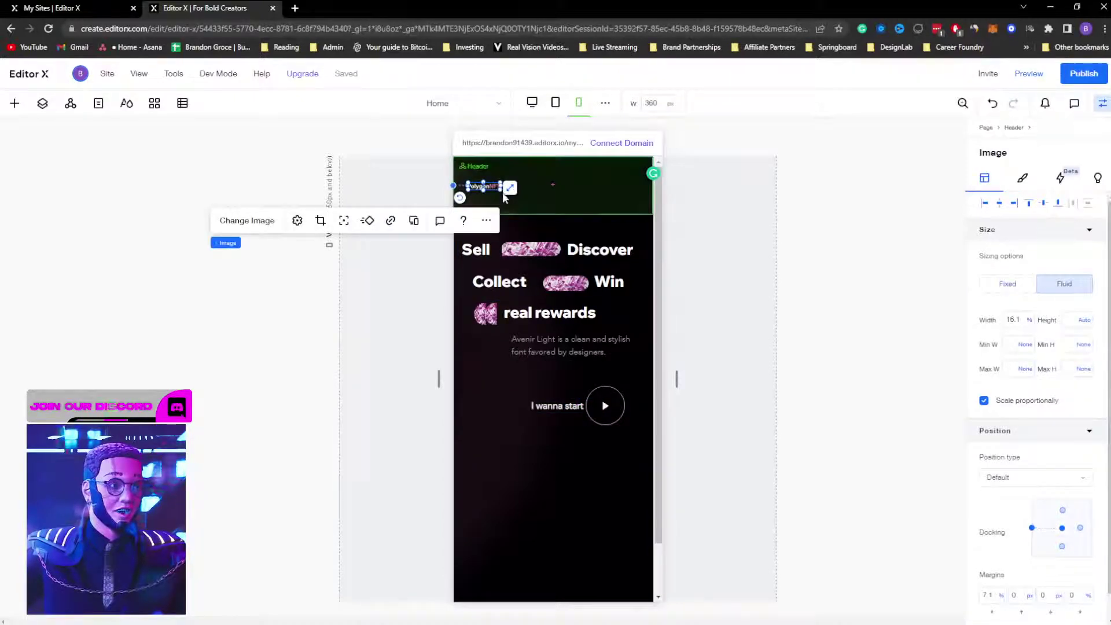
drag(504, 187, 533, 199)
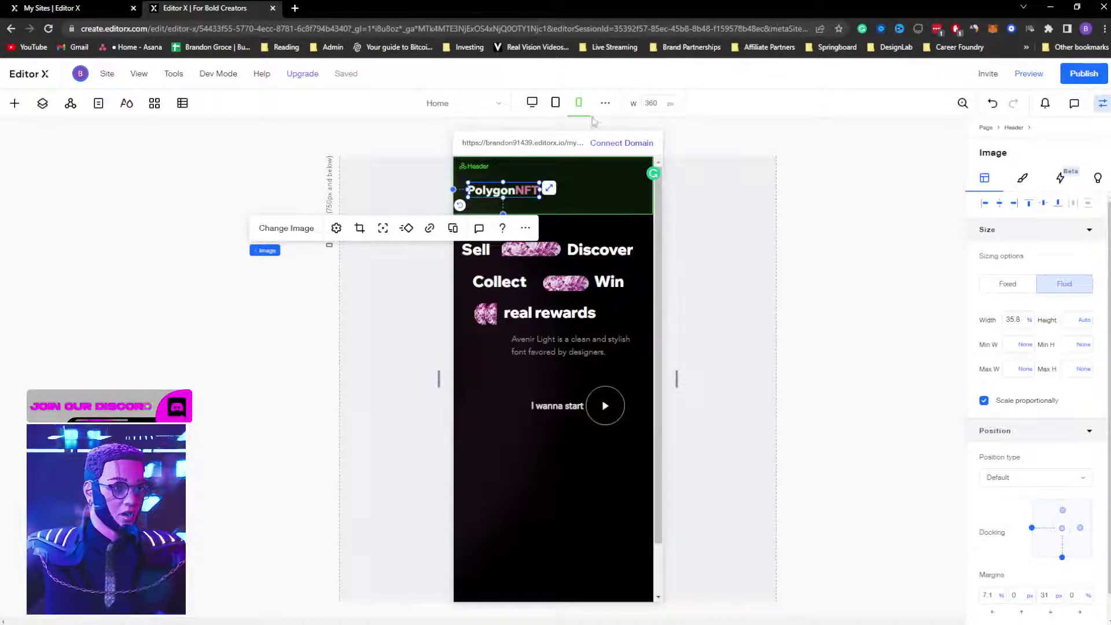
click(556, 102)
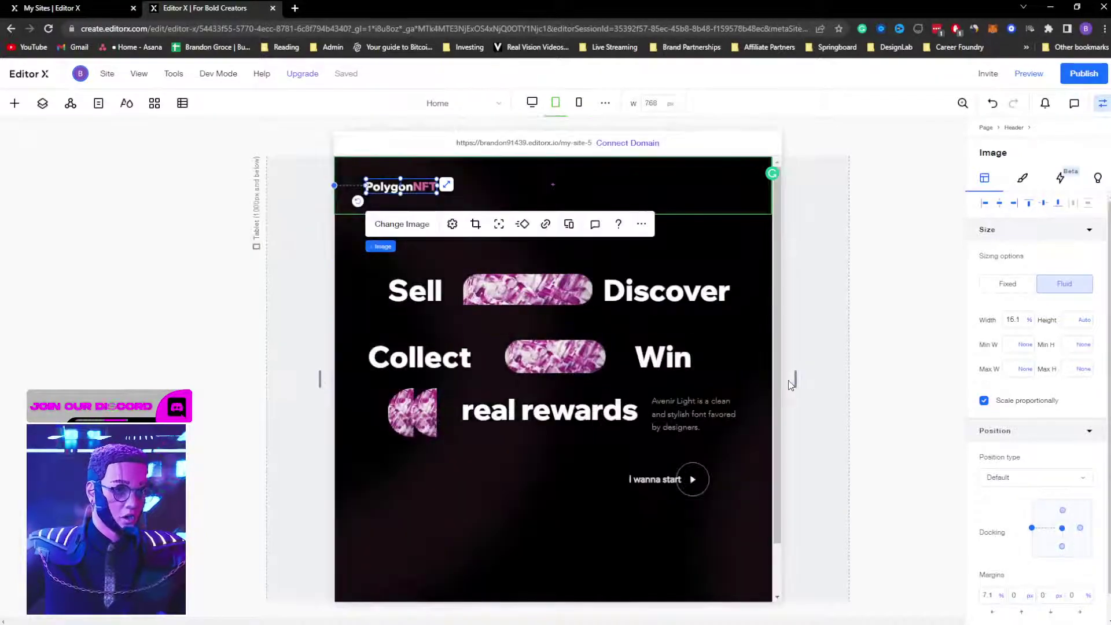
mouse_move(796, 382)
mouse_down()
mouse_move(722, 382)
mouse_move(786, 372)
mouse_up()
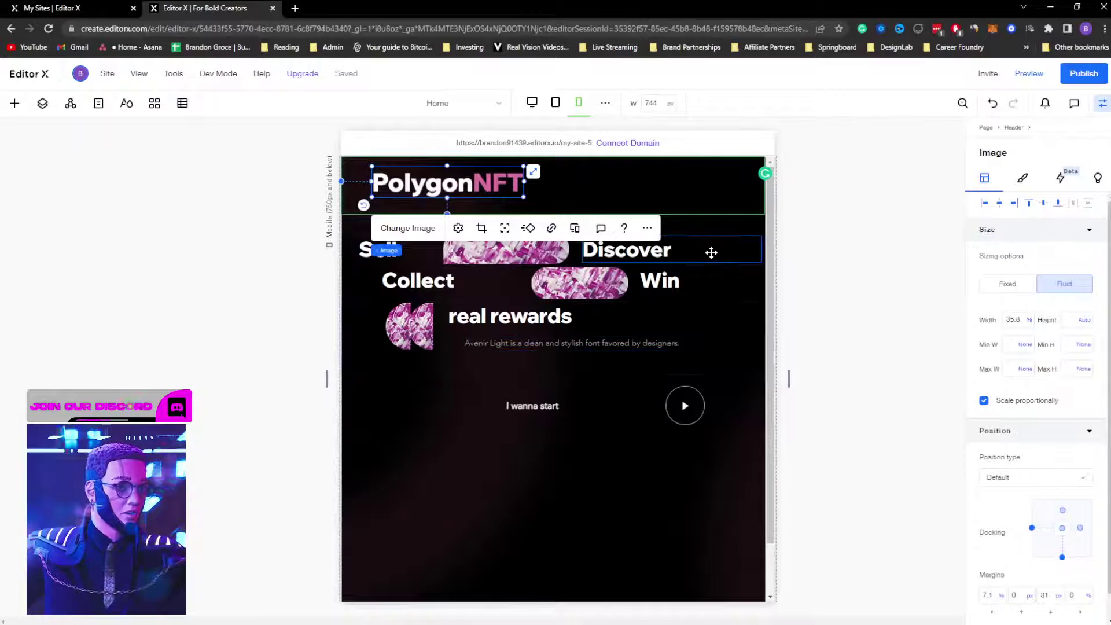
Step: Switch the mobile Discover heading to fixed sizing and shrink its text box to about 157 px wide
click(711, 252)
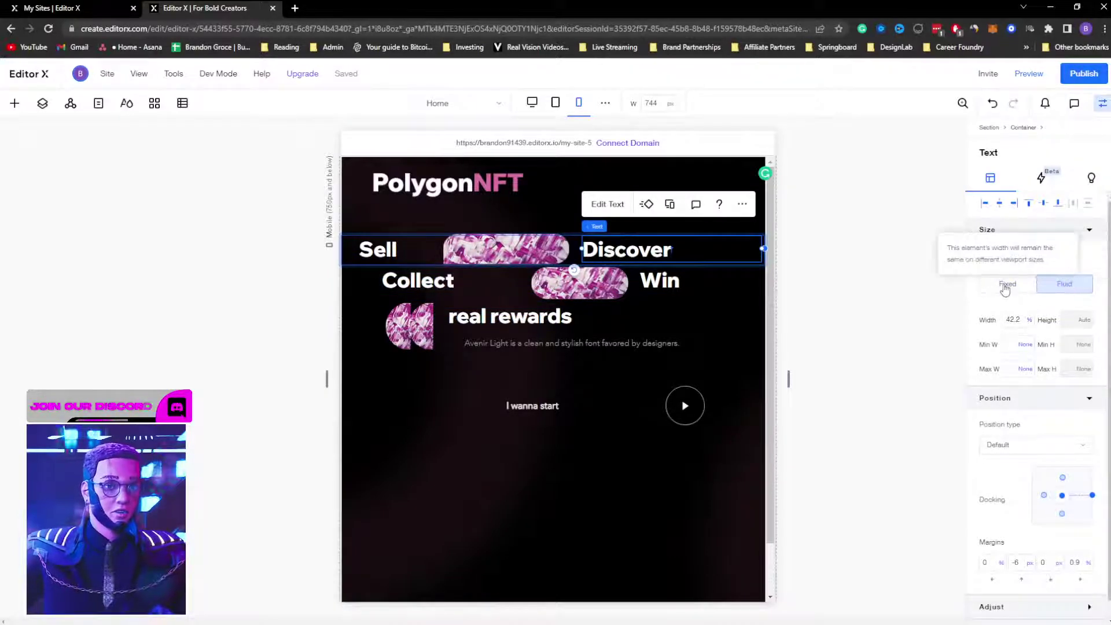
click(1005, 286)
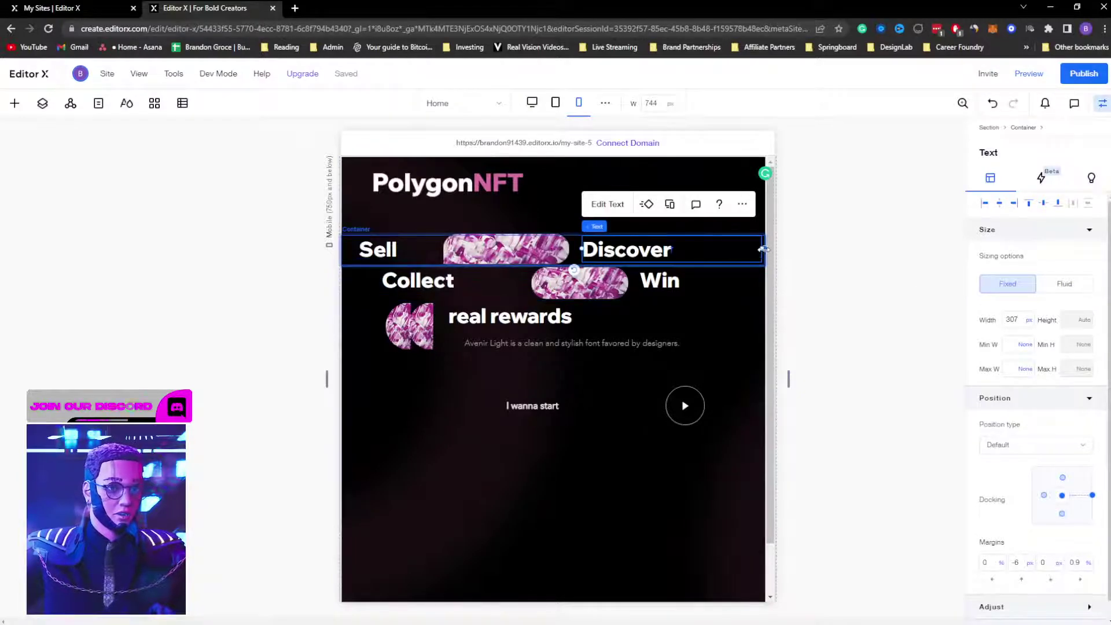
drag(750, 248, 675, 250)
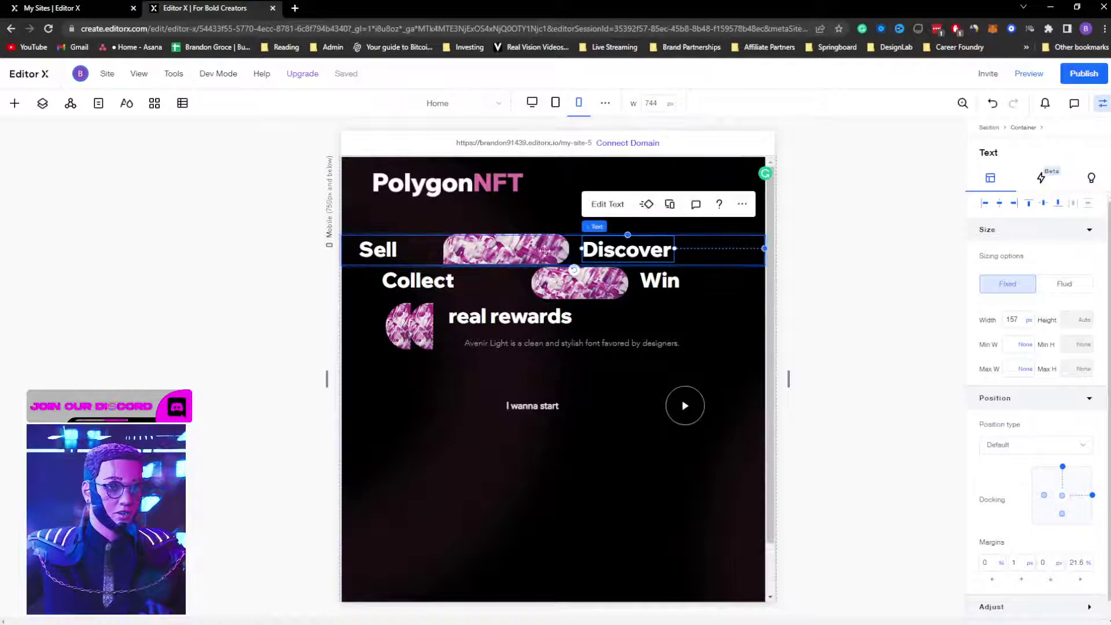
Step: Switch the first-row image and the Sell heading to fixed sizing, shrinking the Sell text box to about 66 px wide
key(shift+Tab)
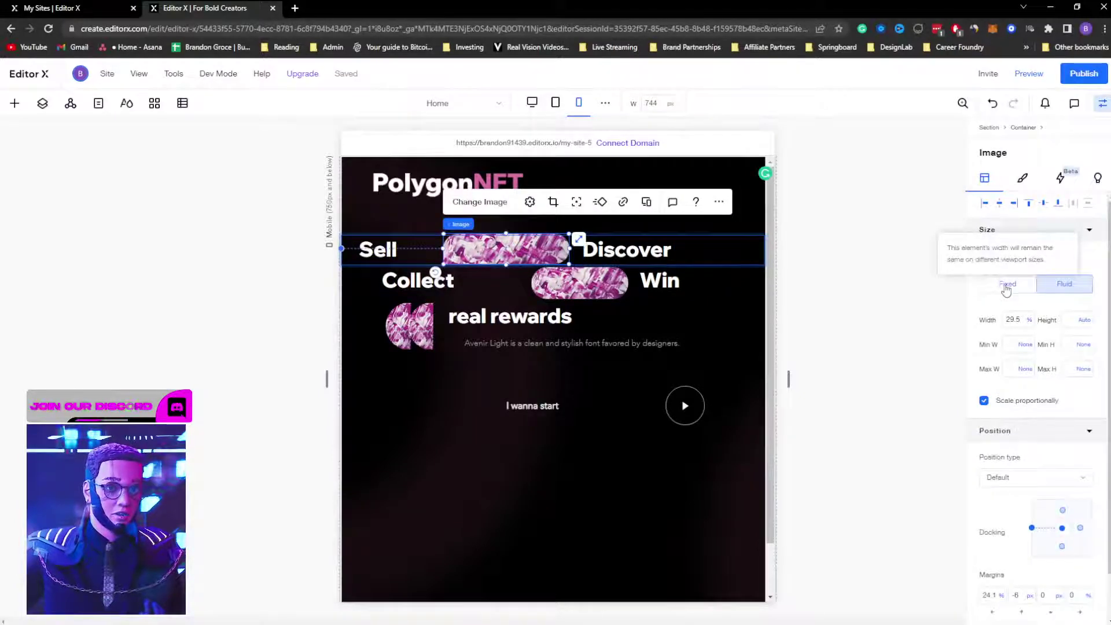
click(1007, 283)
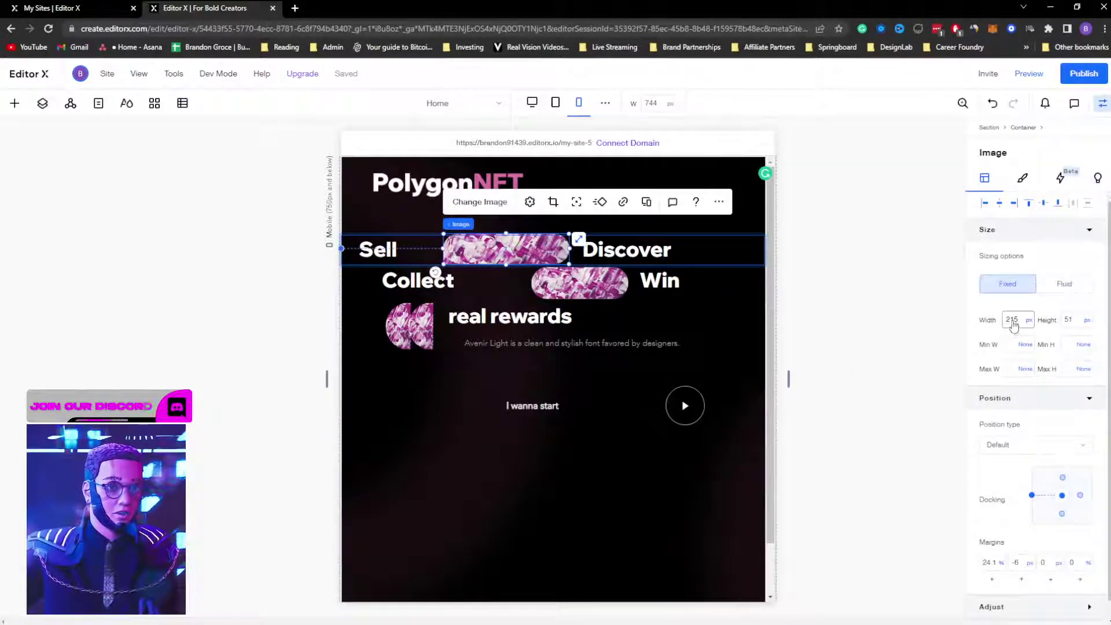
click(428, 252)
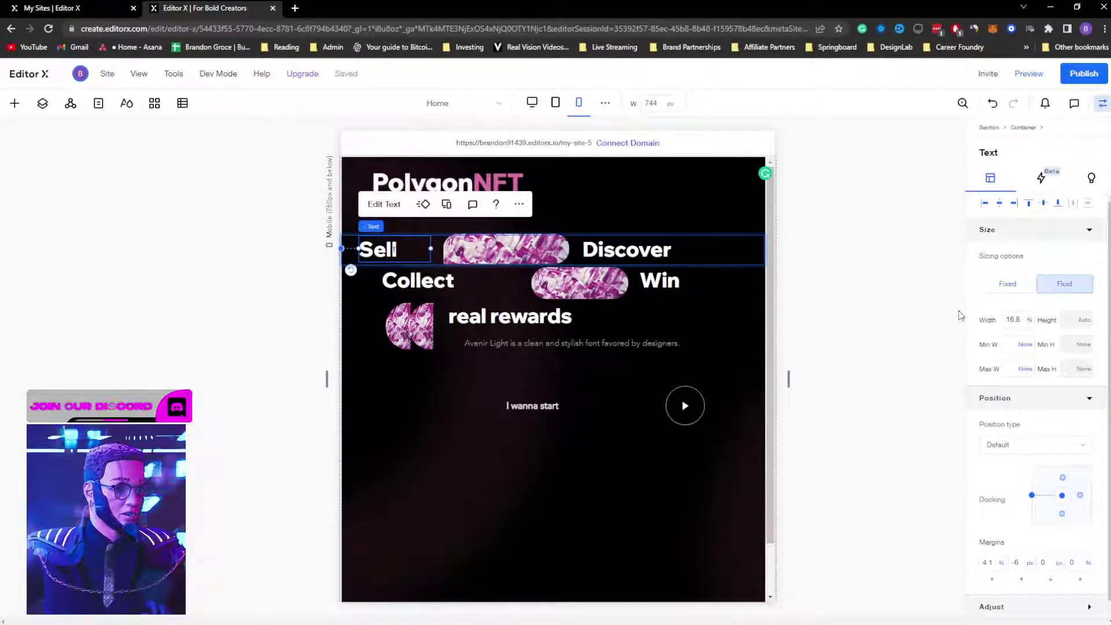
drag(419, 248, 397, 250)
click(1007, 283)
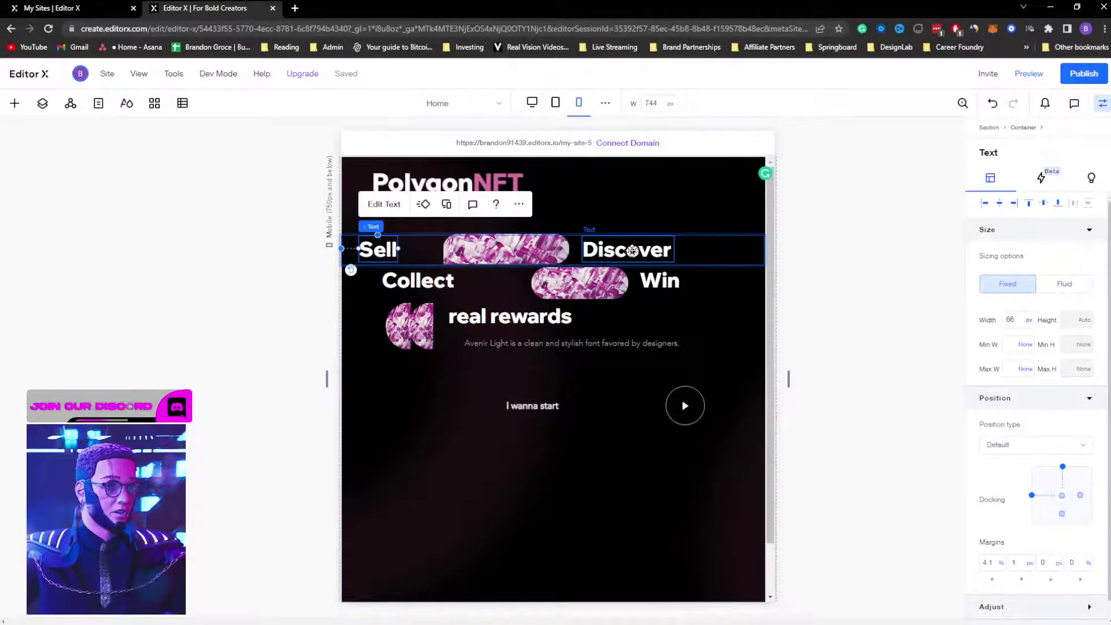
Step: Move Sell close to the first-row image, and shift Sell, the image and Discover together toward the row's centre
click(632, 250)
shift+click(370, 248)
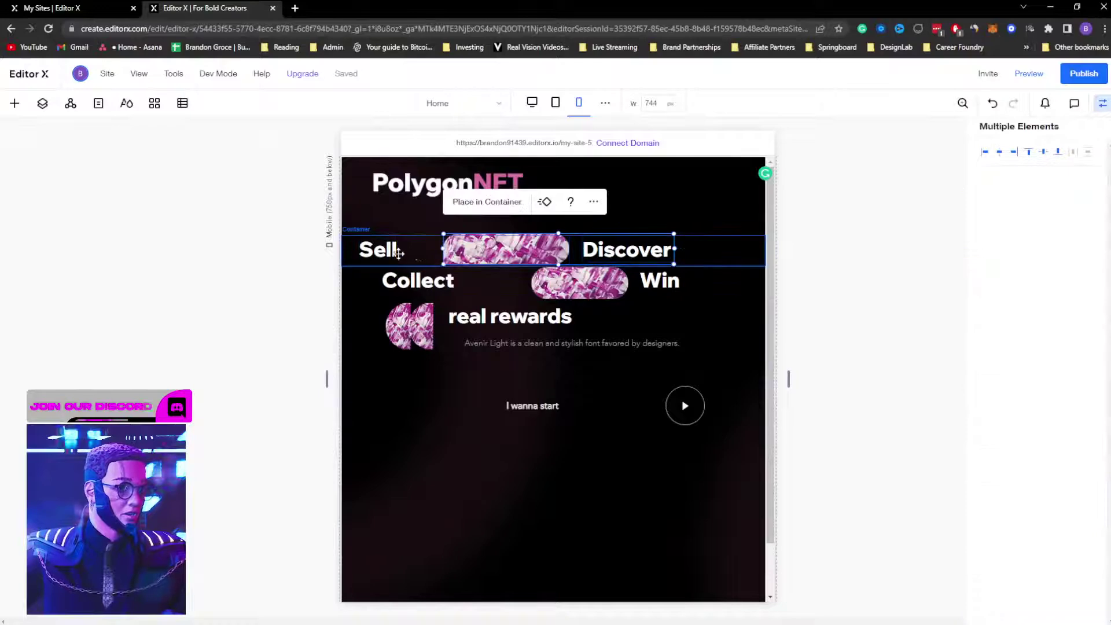
click(379, 252)
drag(387, 251, 408, 251)
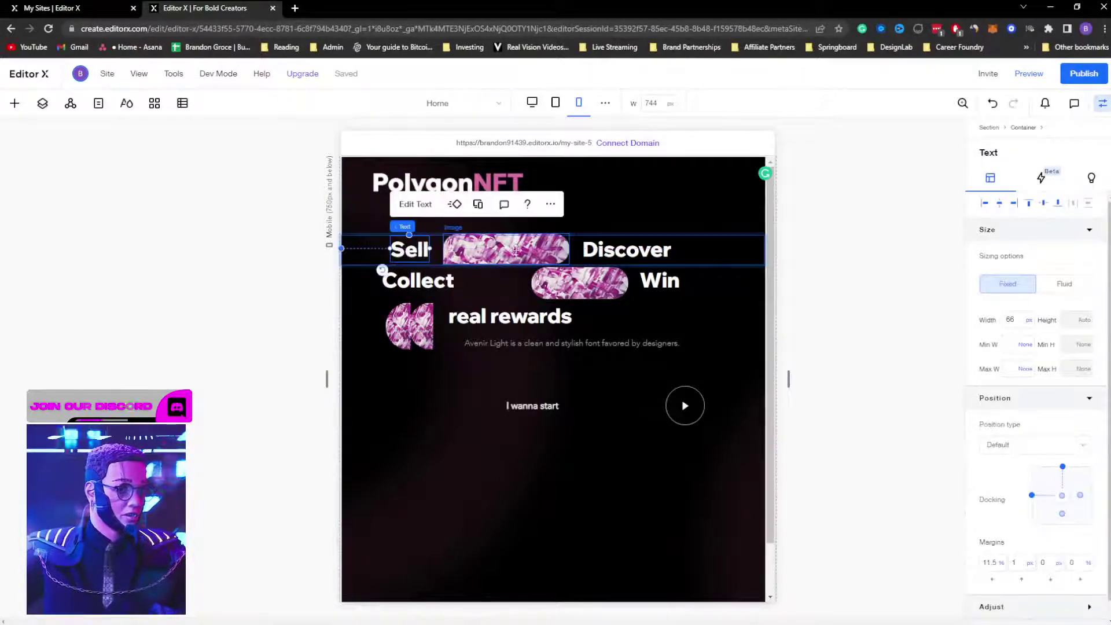
shift+click(596, 249)
drag(526, 251, 551, 250)
drag(548, 251, 544, 252)
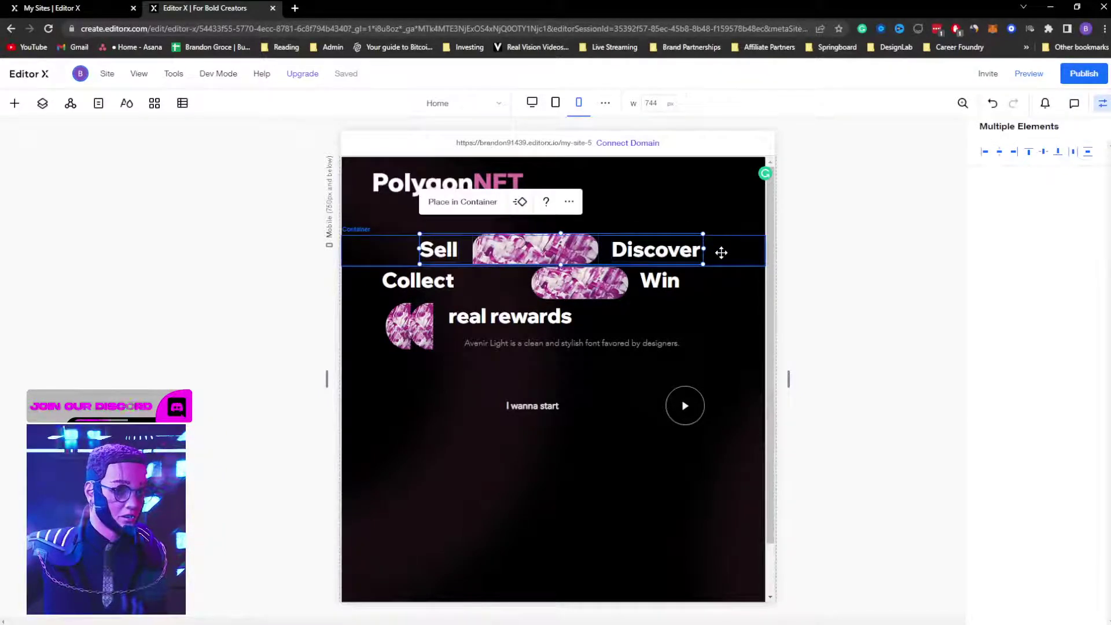
Step: Vertically centre Discover, the pill image and Sell within the first-row container
click(725, 251)
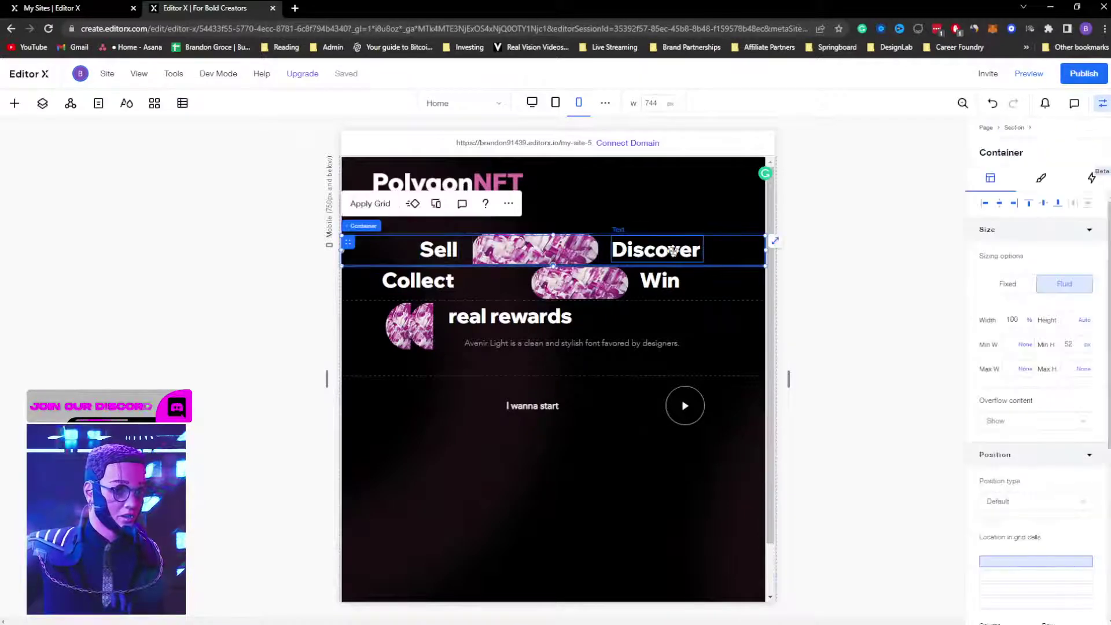
click(672, 251)
click(1044, 204)
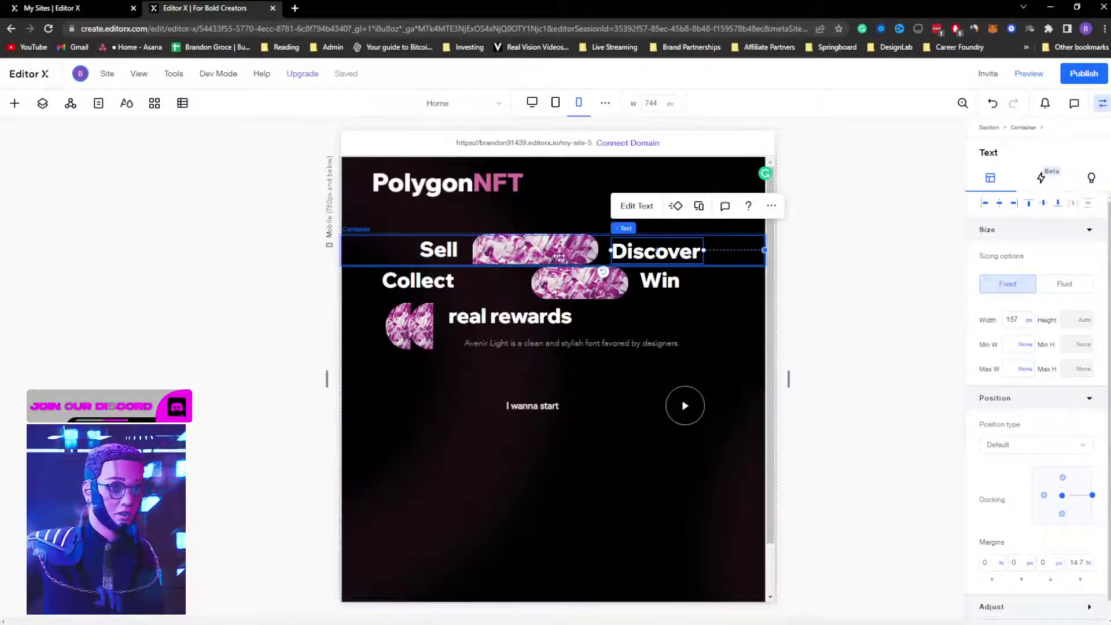
key(shift+Tab)
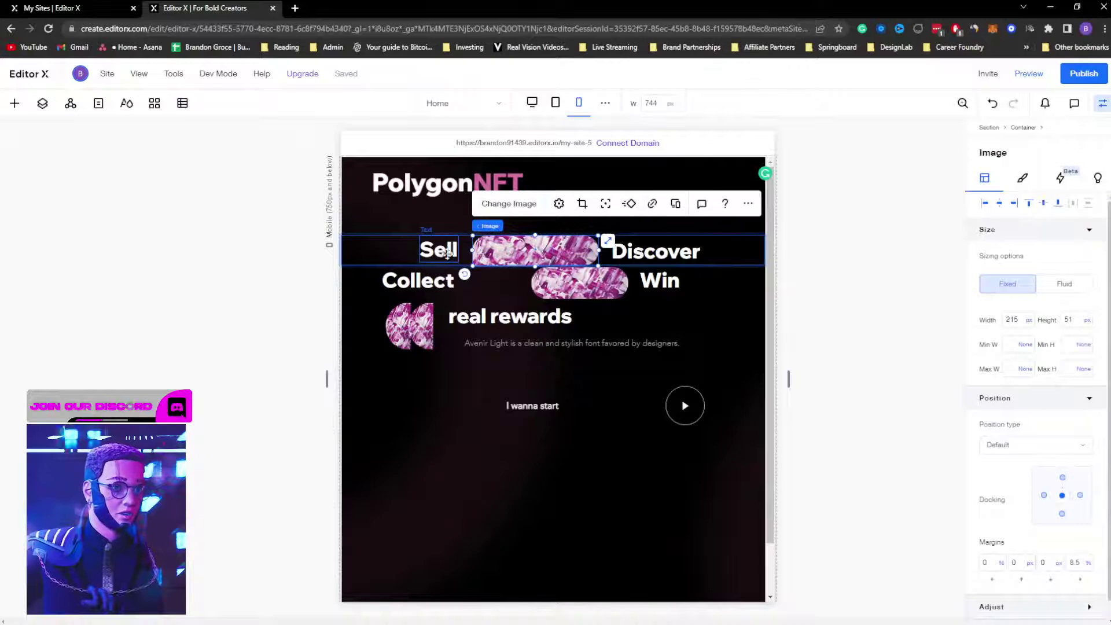
key(shift+Tab)
click(1042, 206)
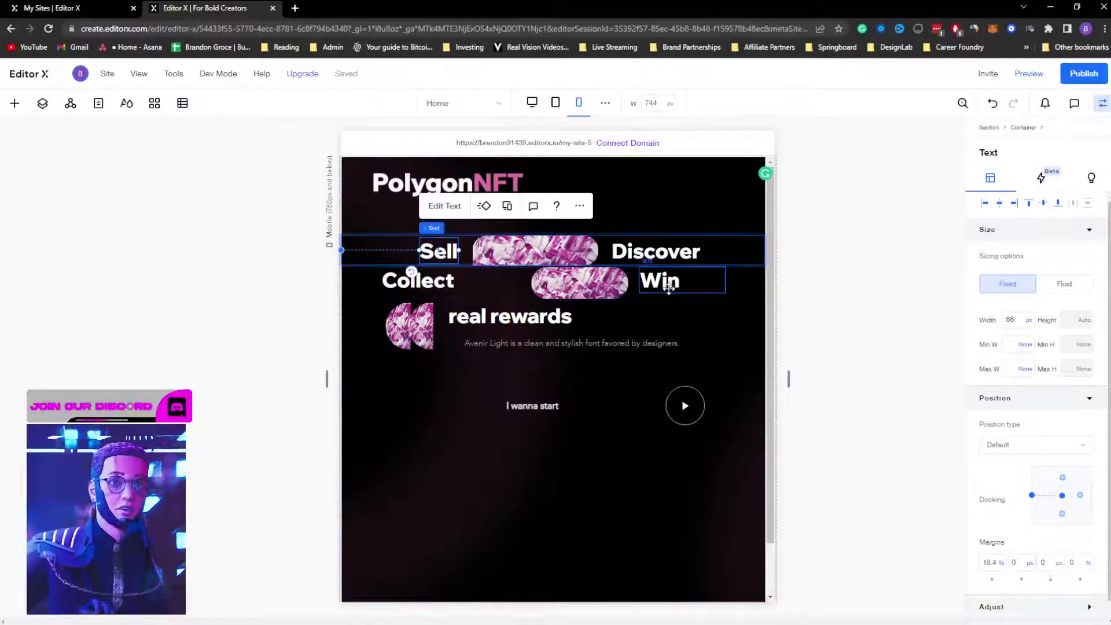
click(665, 282)
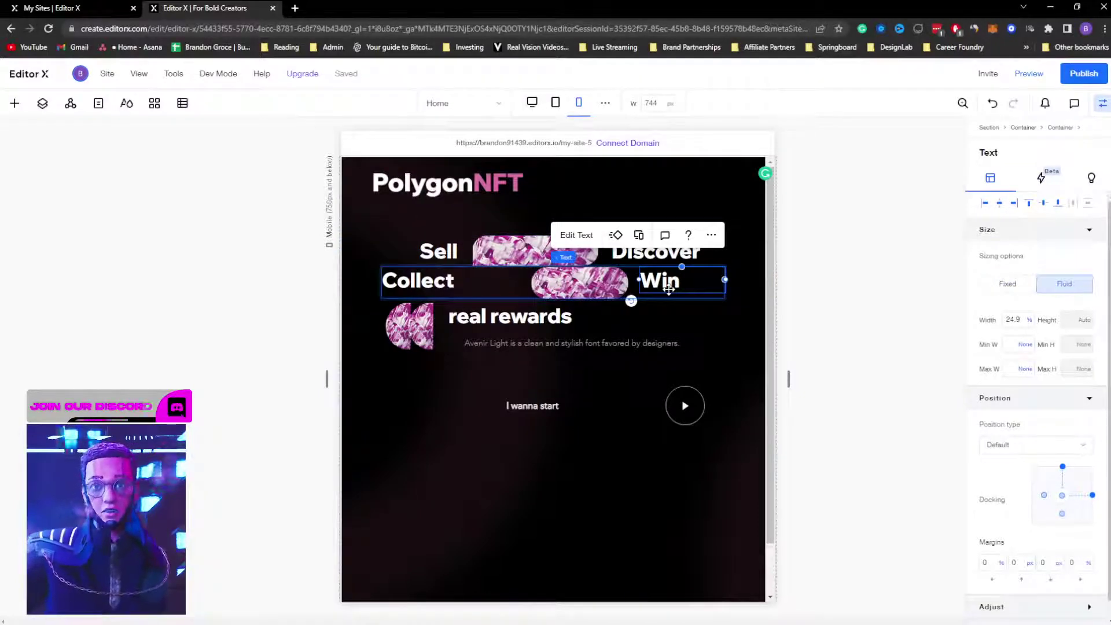
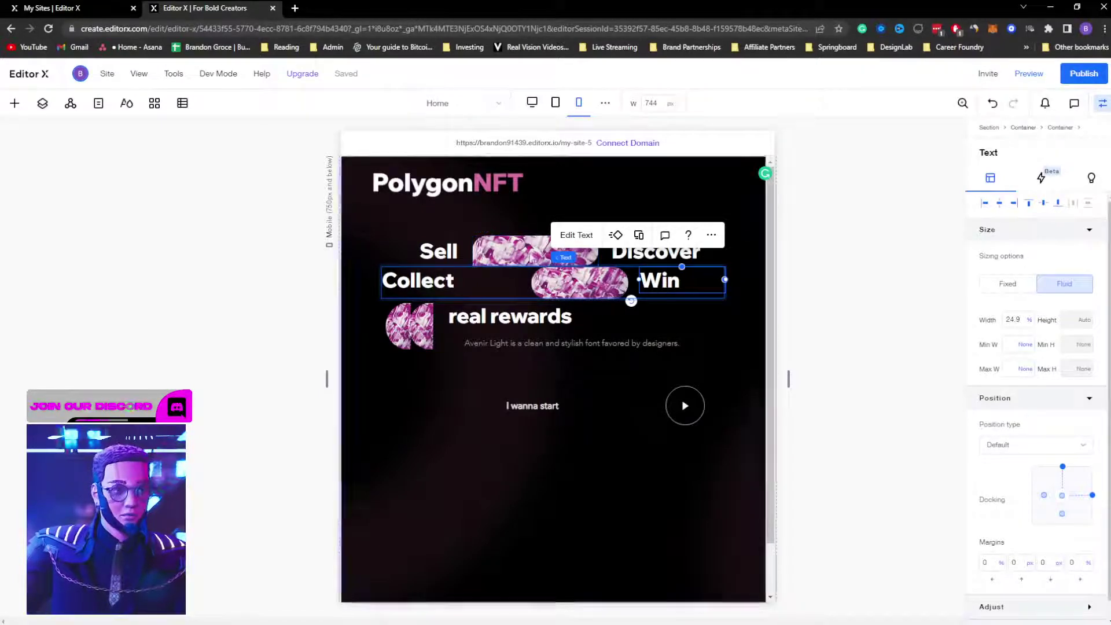
click(574, 291)
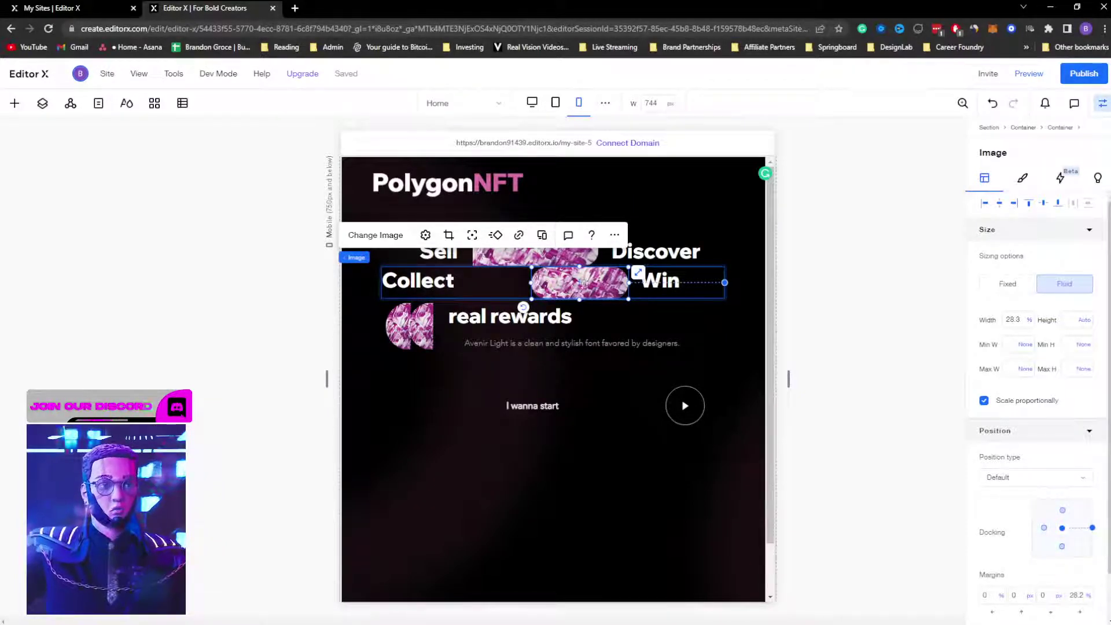
click(670, 284)
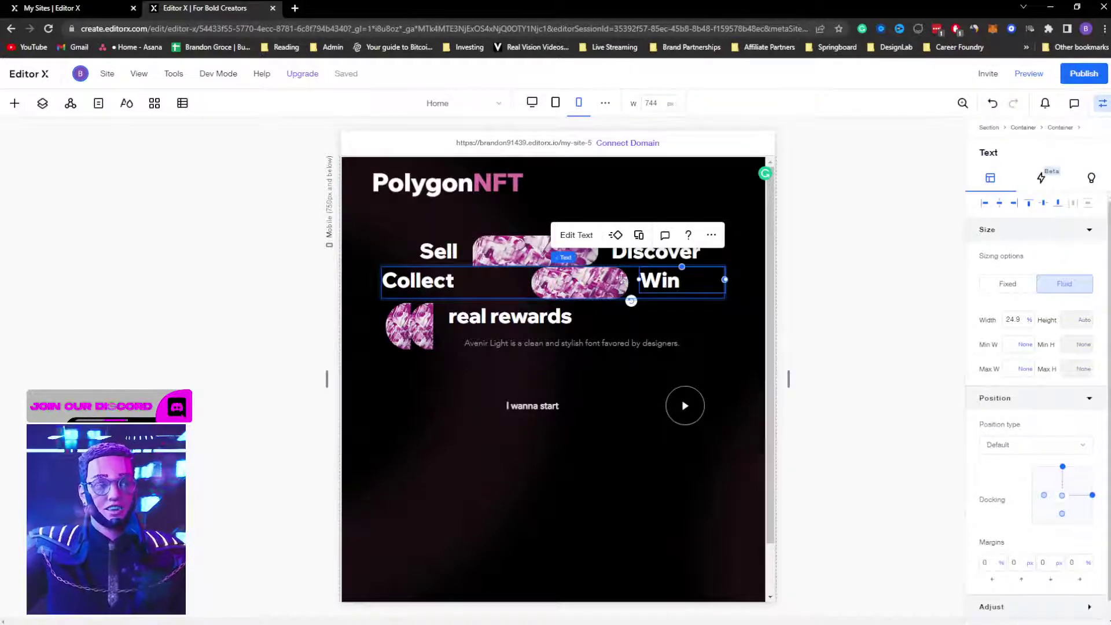
click(450, 254)
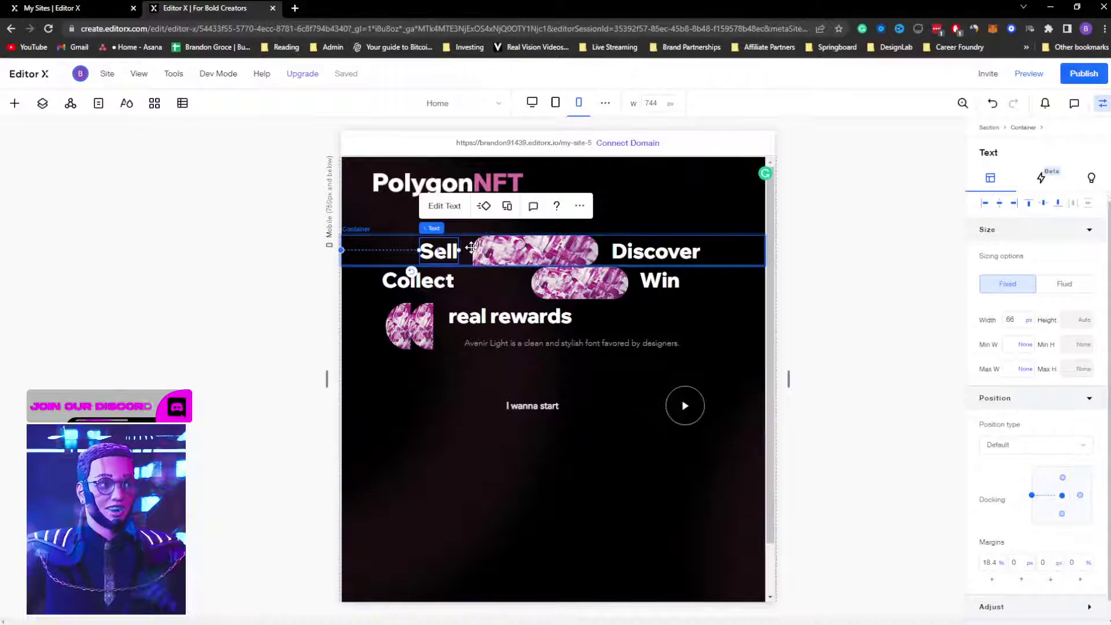
click(471, 245)
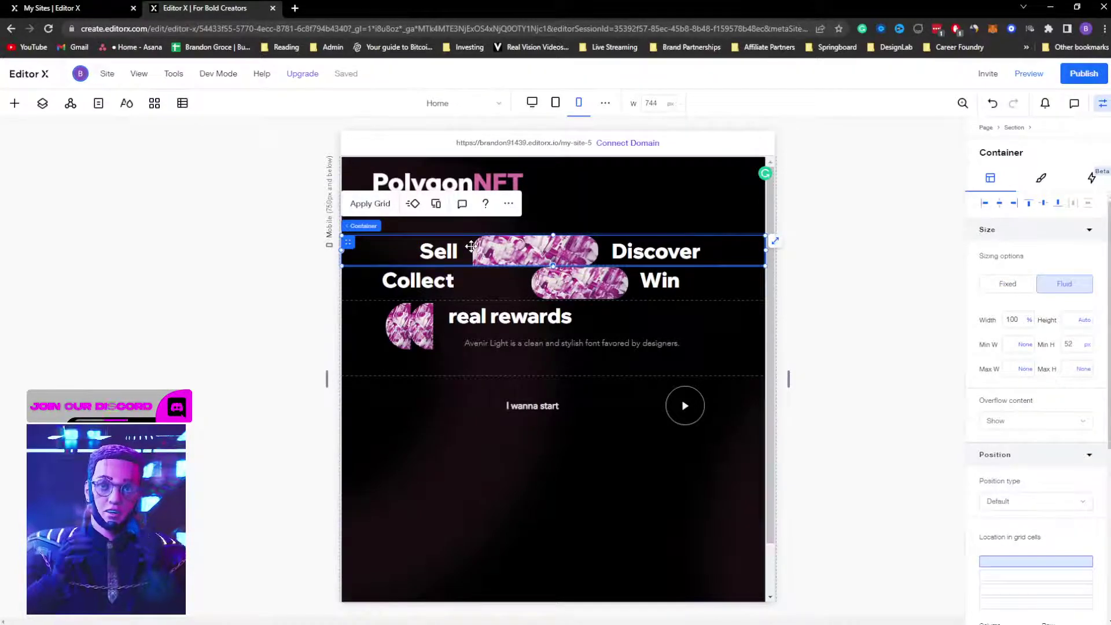
Step: Shrink the Collect text box to about 129 px with fixed sizing and align it beneath Sell
click(440, 282)
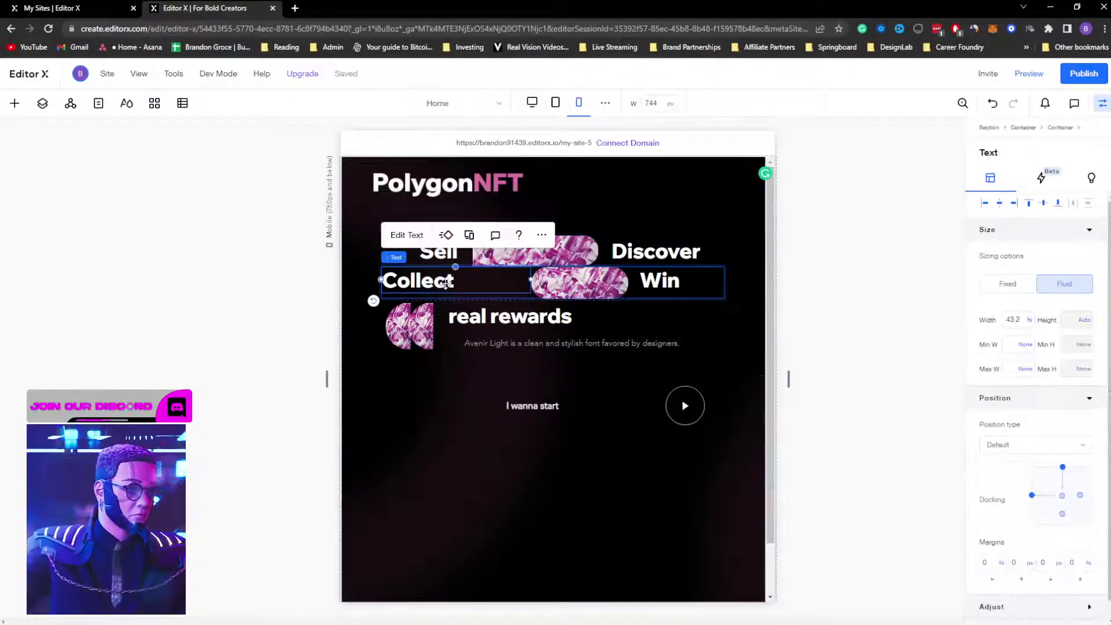
drag(531, 281, 458, 281)
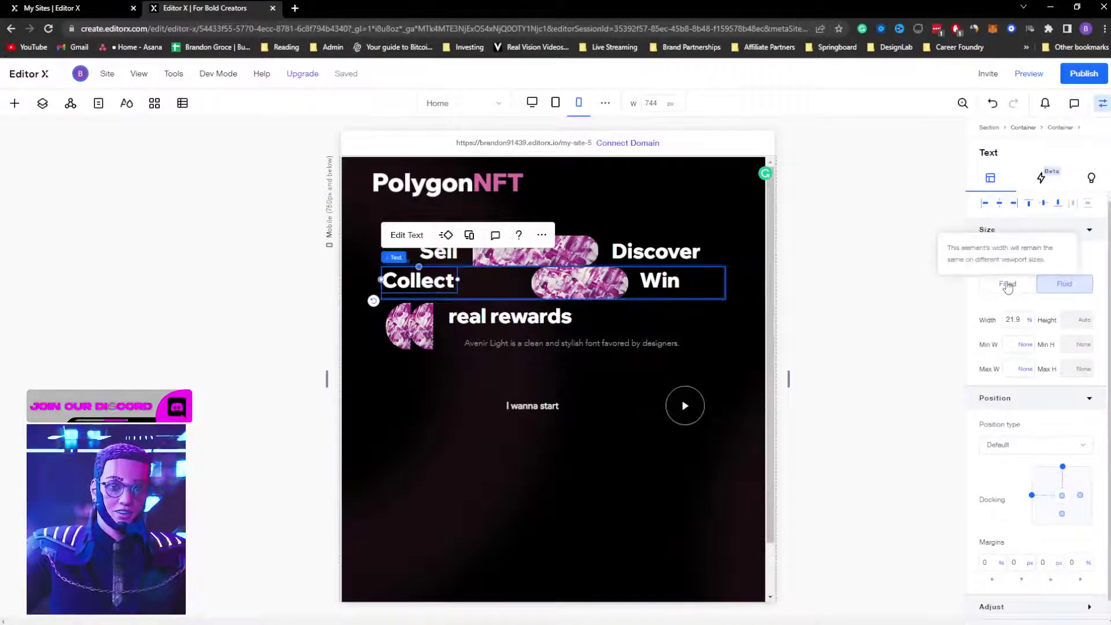
click(1007, 283)
drag(429, 281, 466, 283)
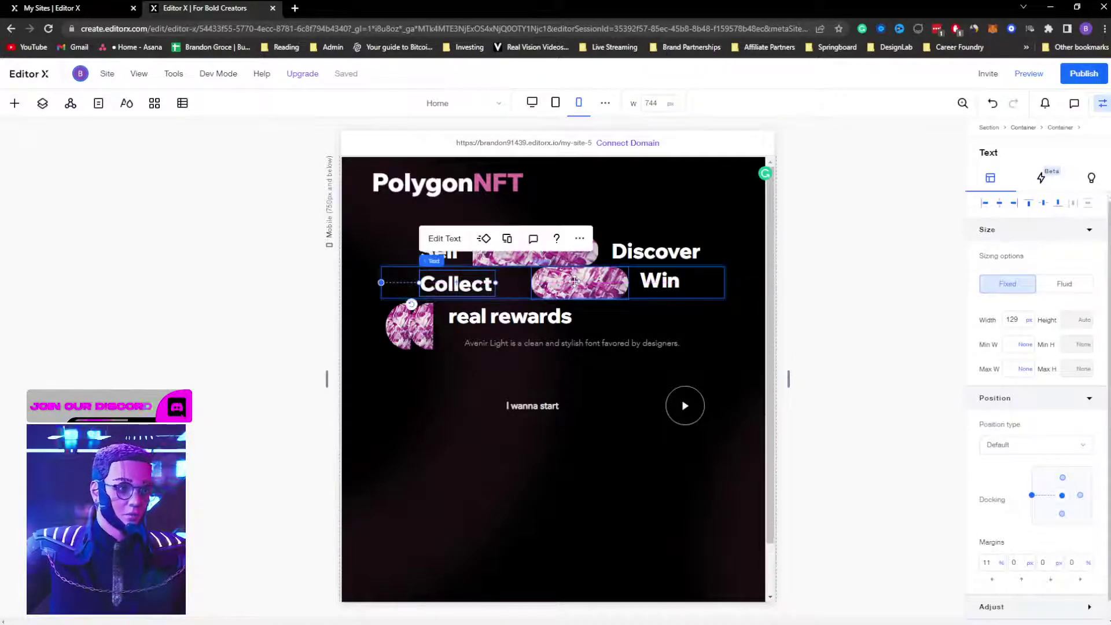
Step: Move the second-row image beside Collect, and tighten the Win text box and place it beneath Discover
click(601, 277)
drag(601, 277, 572, 280)
click(662, 280)
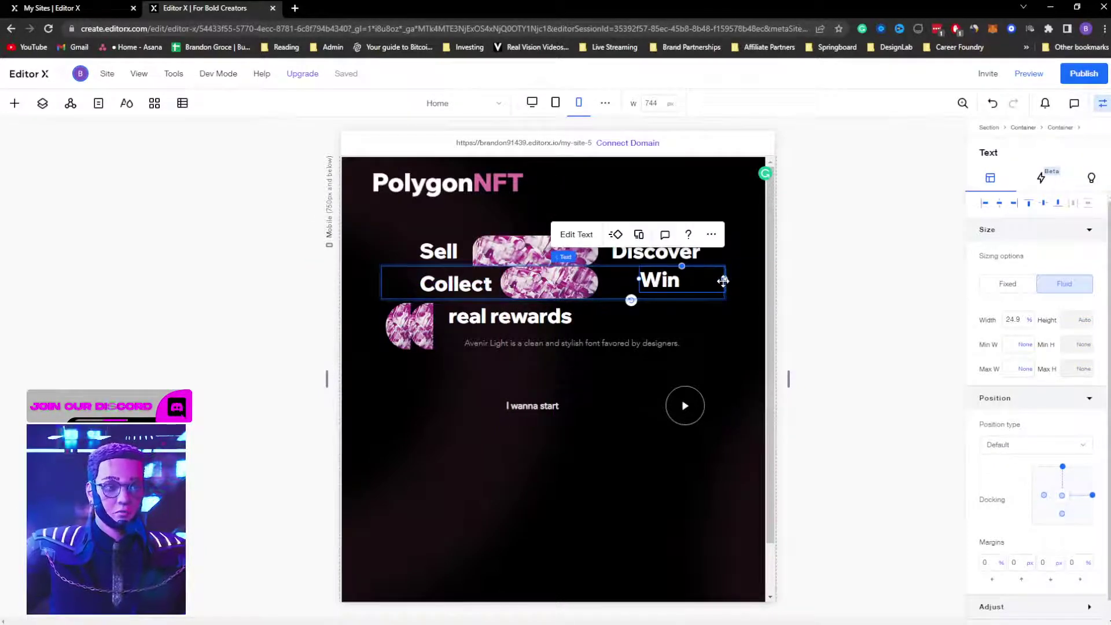
drag(726, 280, 626, 284)
click(664, 296)
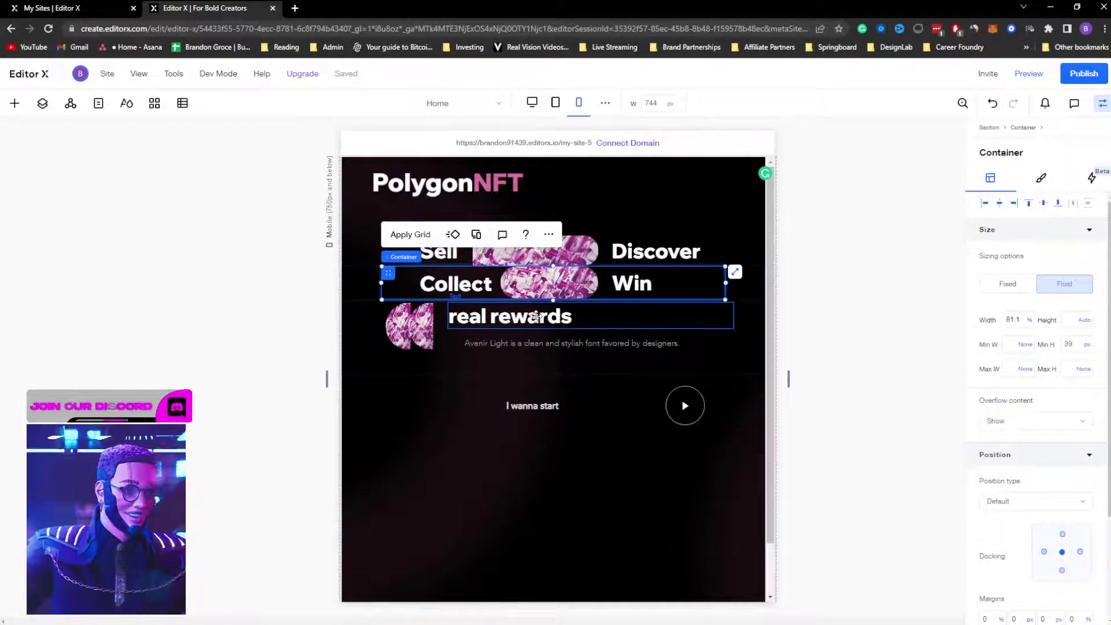
Step: Shrink the "real rewards" text box to about 224 px wide and switch it to fixed sizing
click(623, 314)
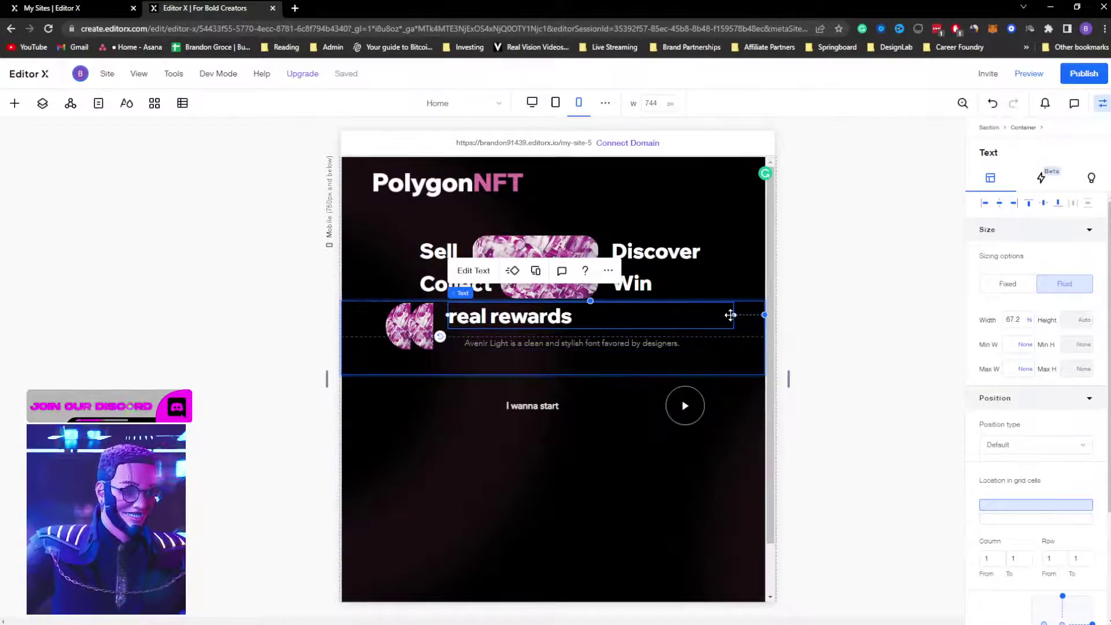
drag(732, 315, 582, 321)
click(1001, 290)
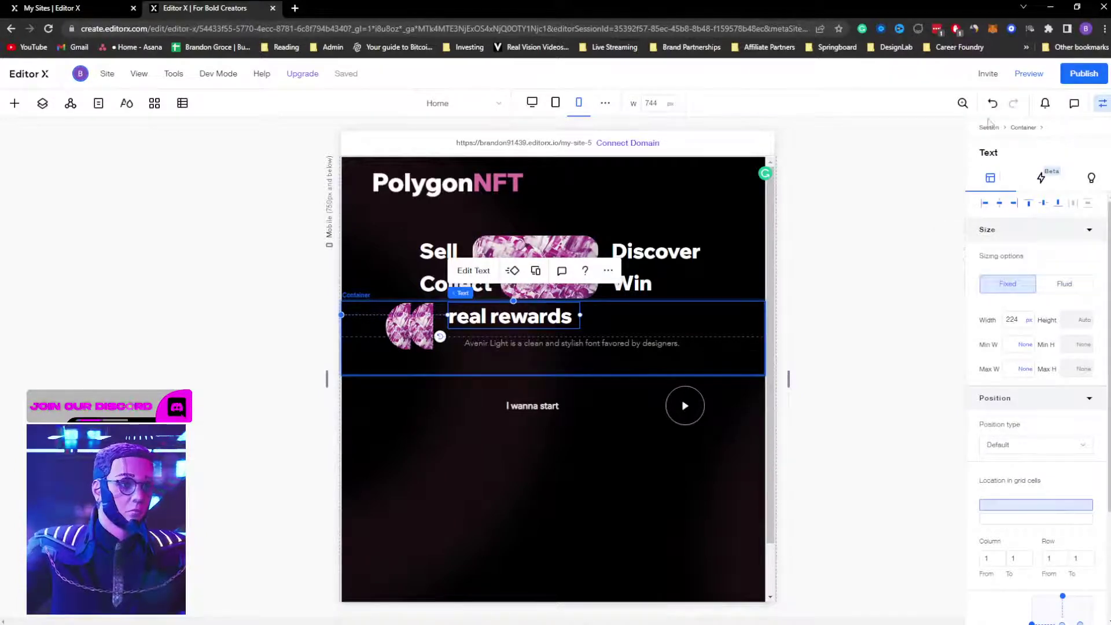
Step: Narrow the canvas to 648 px and set the Collect and Win container to a fluid width of 100%
drag(789, 378, 760, 380)
click(653, 283)
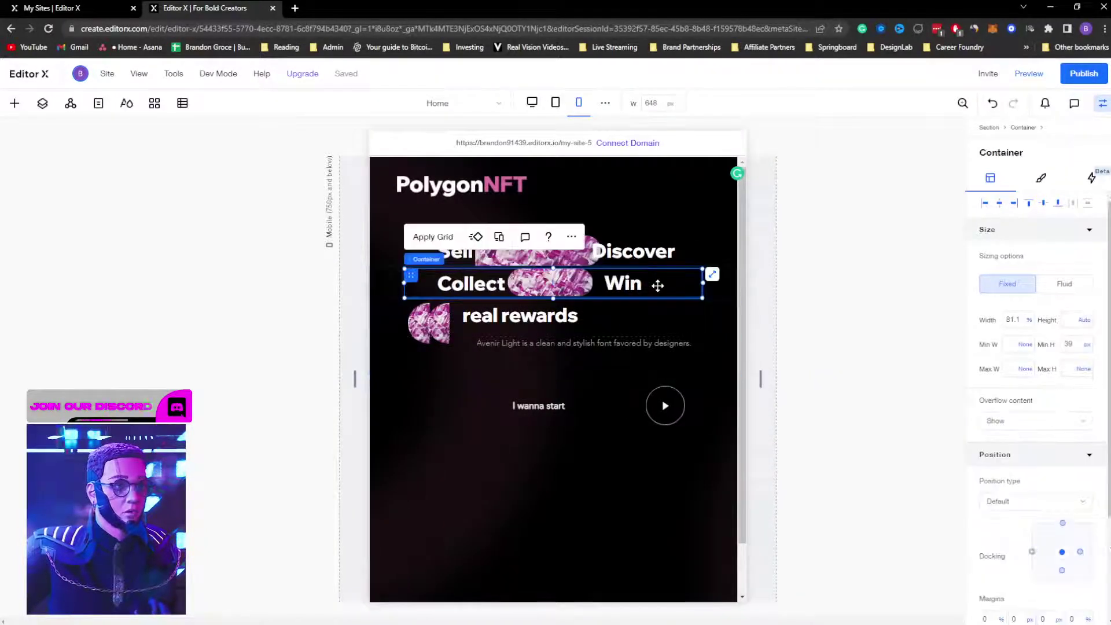
click(1064, 283)
click(1014, 318)
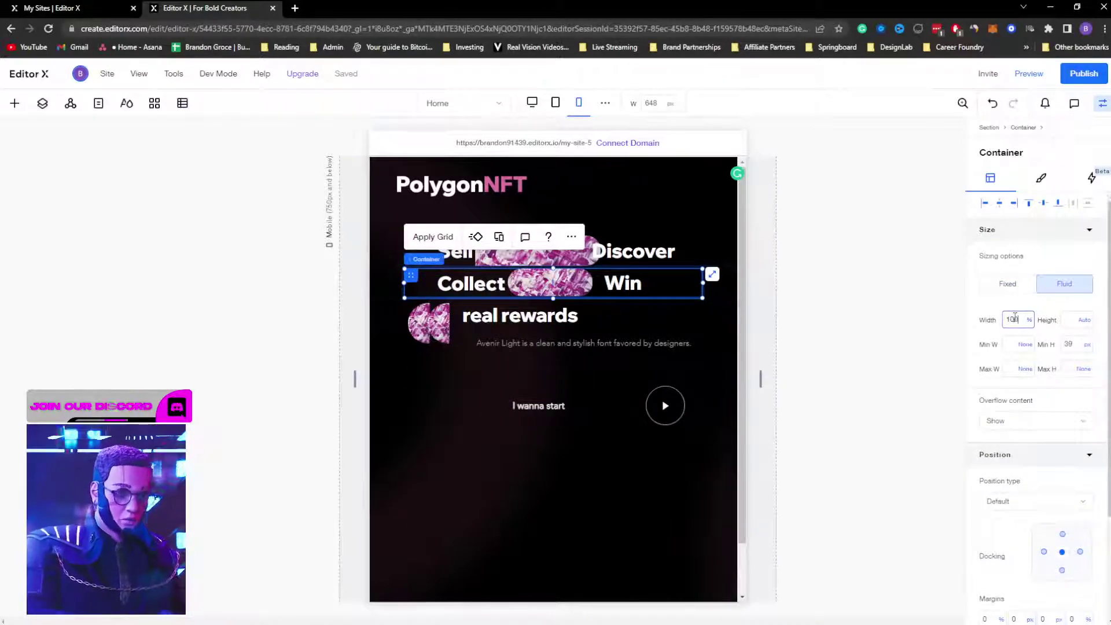
key(Return)
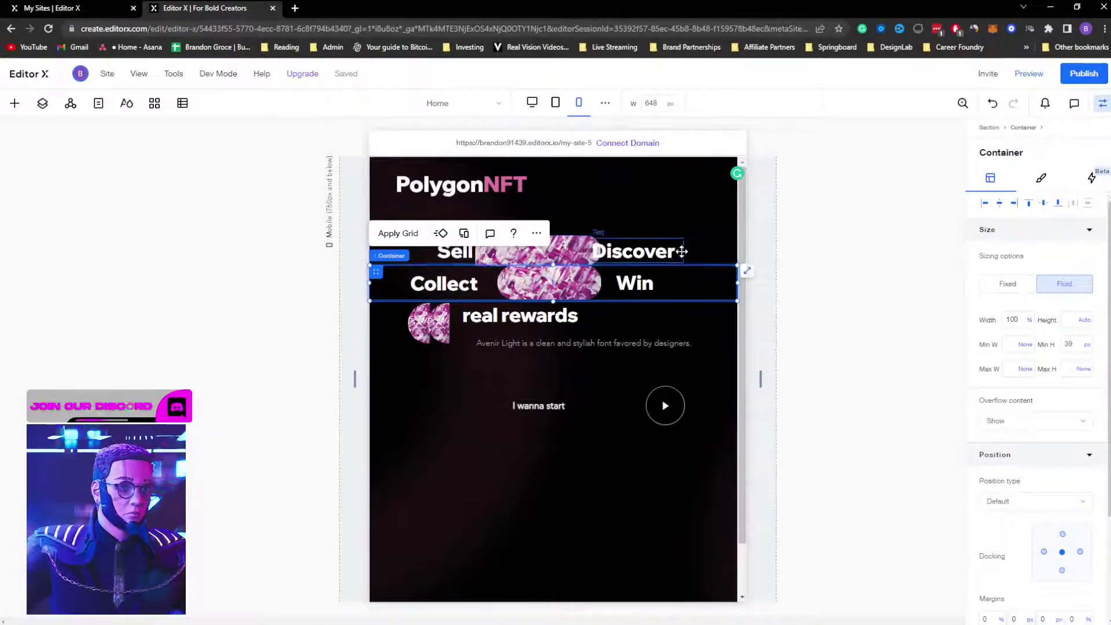
Step: Switch the first-row image back to fluid sizing and shrink it to fit between Sell and Discover
click(688, 322)
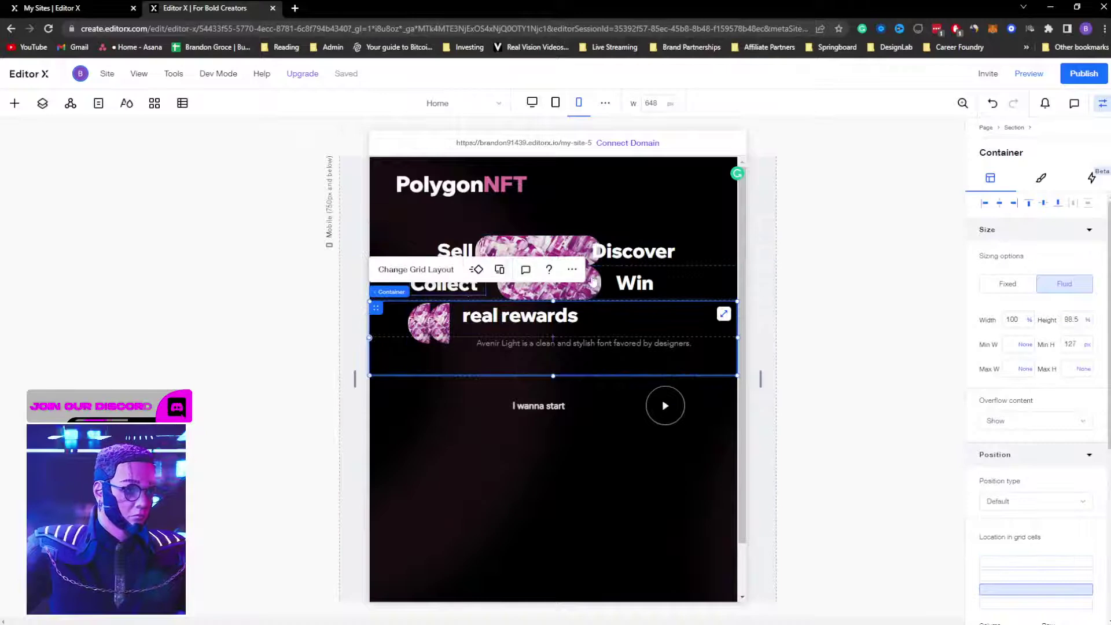
click(550, 250)
click(550, 251)
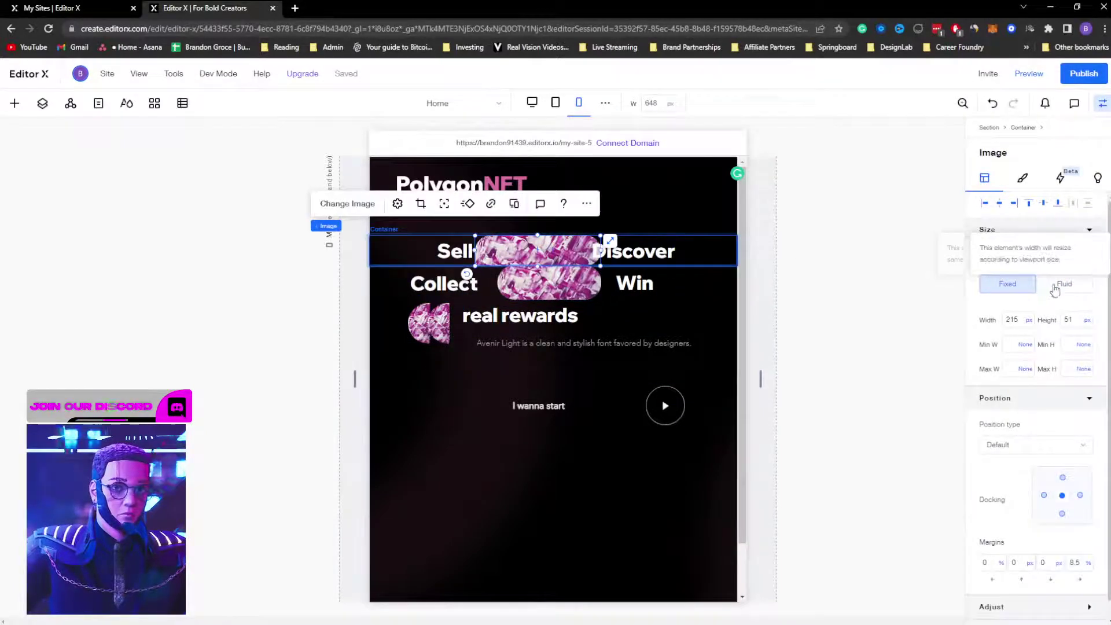
click(1054, 287)
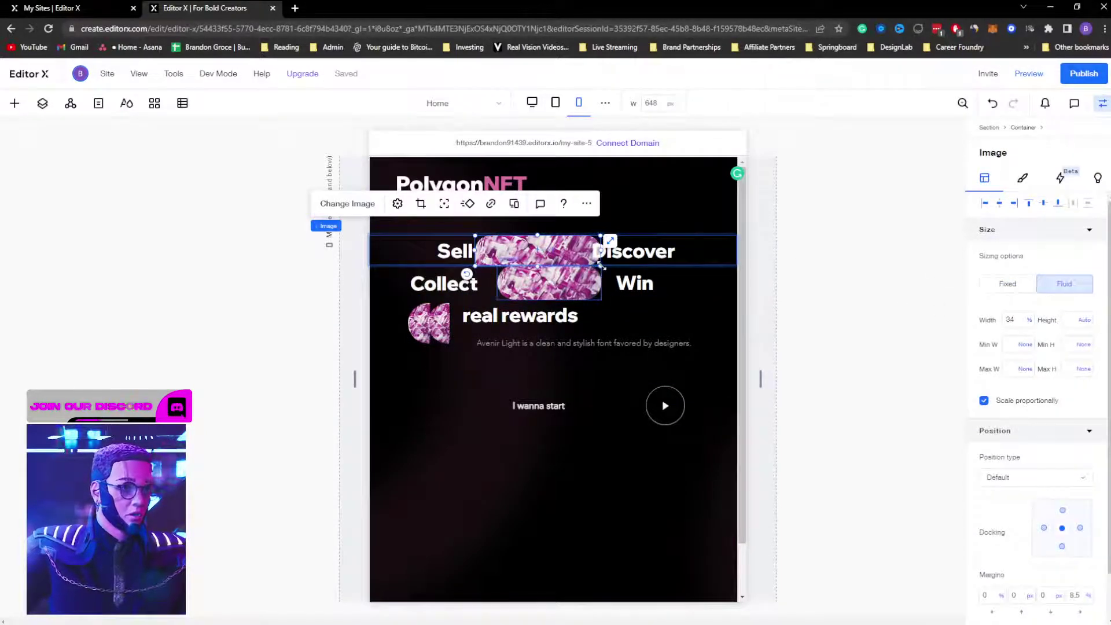
drag(601, 267, 583, 258)
drag(475, 235, 486, 237)
Step: Shrink the second-row image between Collect and Win to about 22.8% width
click(596, 292)
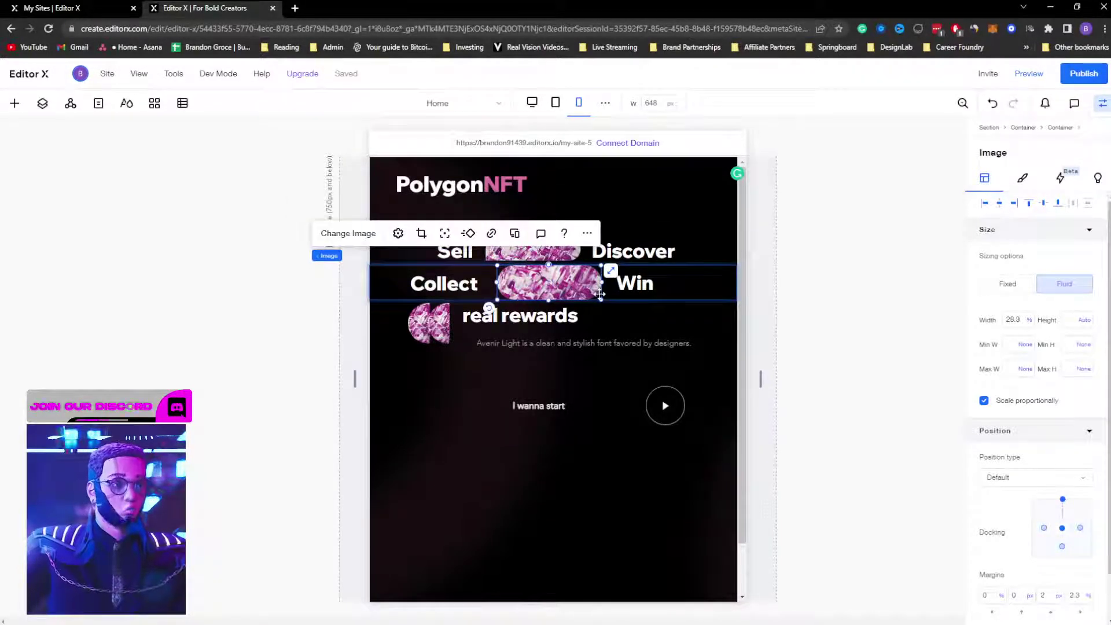
drag(600, 298, 555, 285)
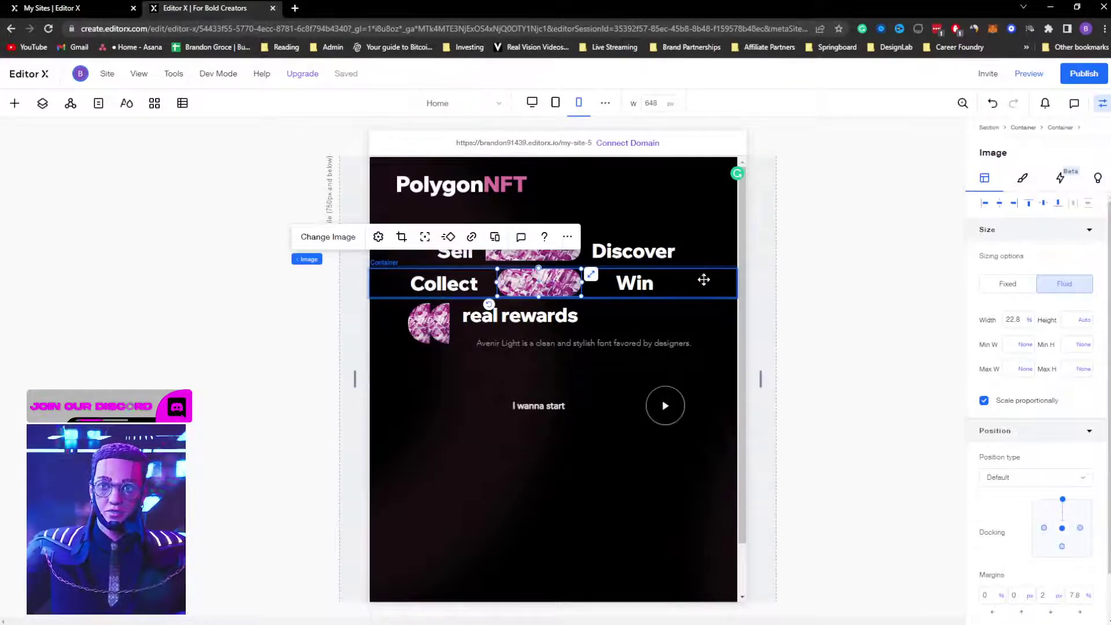
click(714, 282)
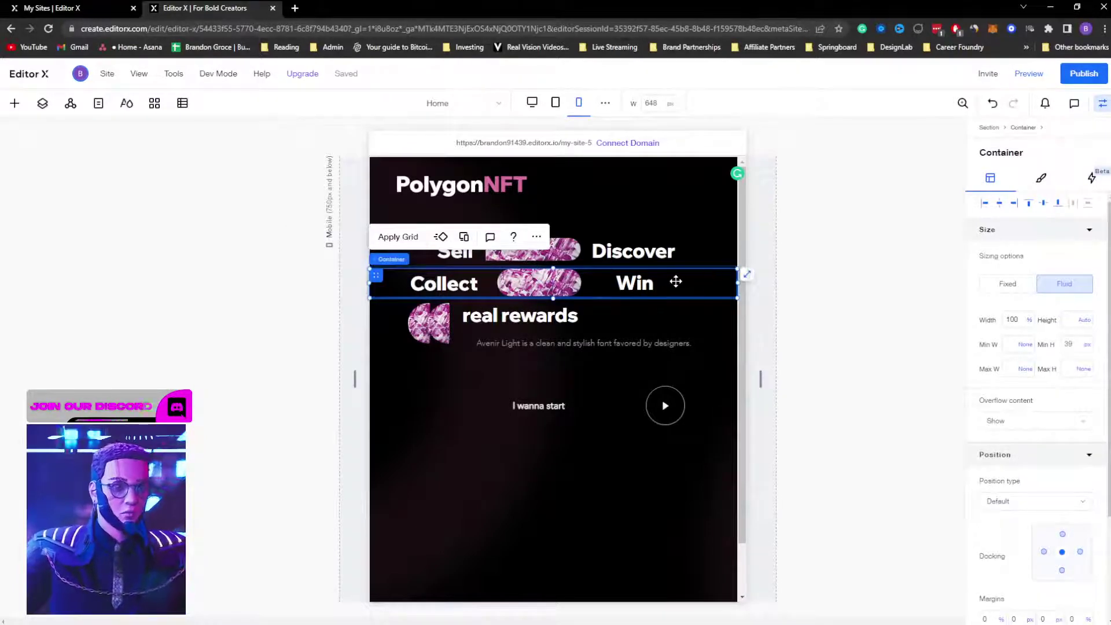
click(523, 321)
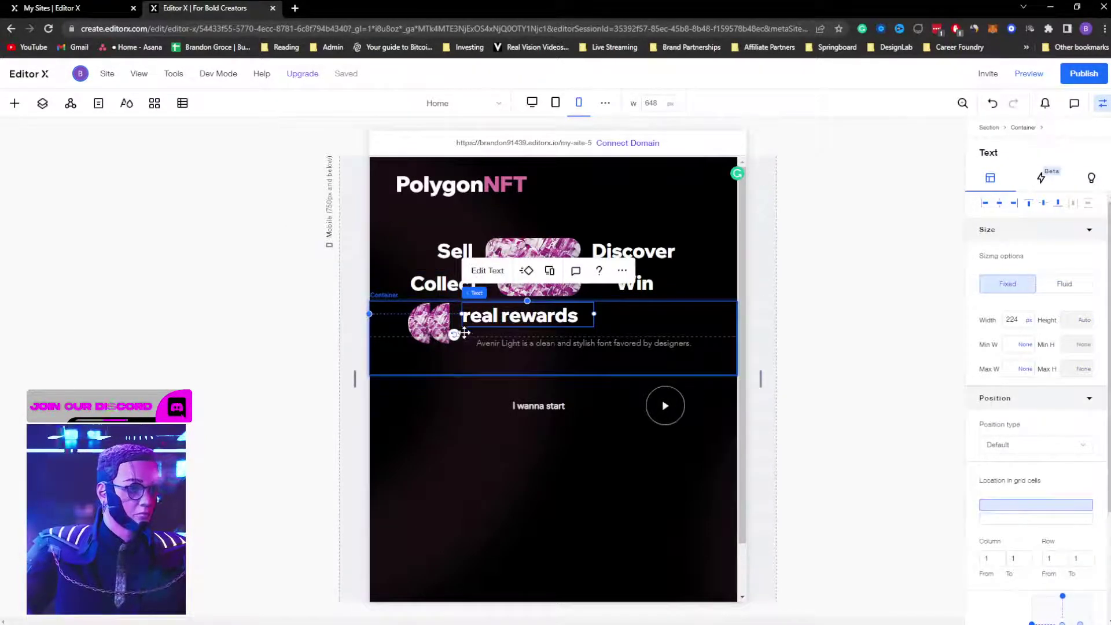
click(651, 329)
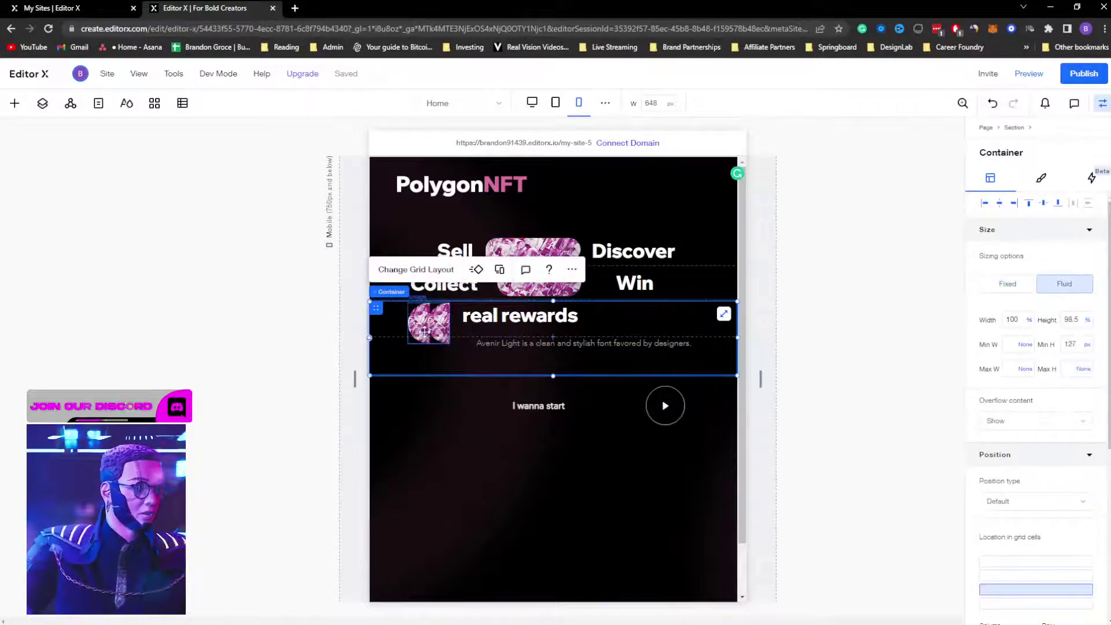
Step: Shrink the third-row image beside "real rewards" and shift the "real rewards" text closer to it
click(425, 330)
drag(452, 345, 432, 319)
click(499, 317)
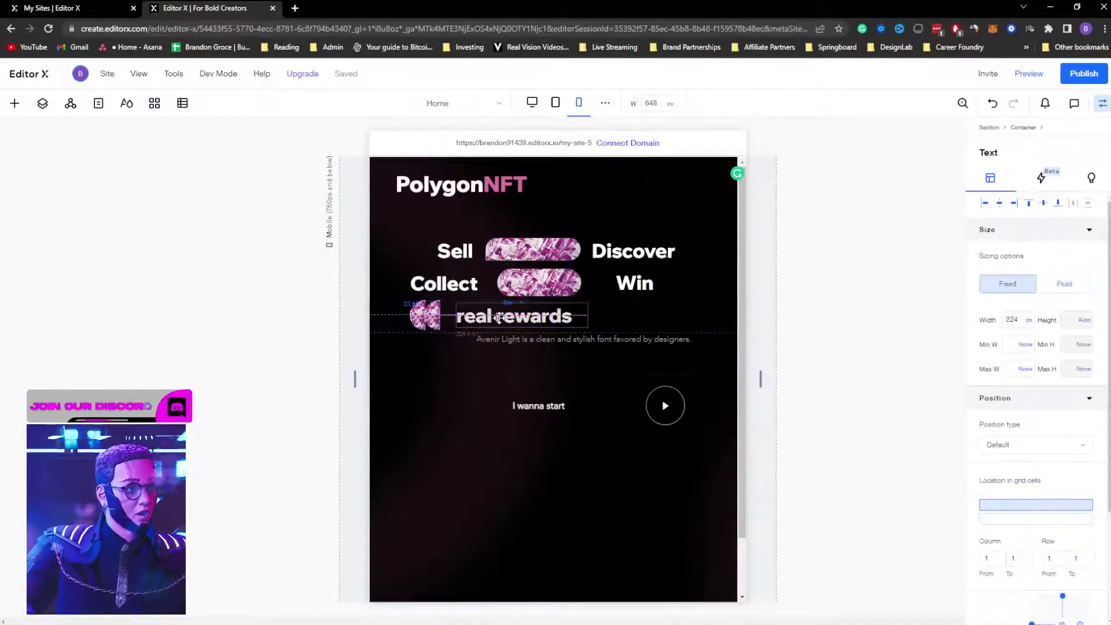
drag(498, 318, 507, 318)
Step: Narrow the description paragraph to about 32.4% width and the "I wanna start" container to about 22% width
click(539, 341)
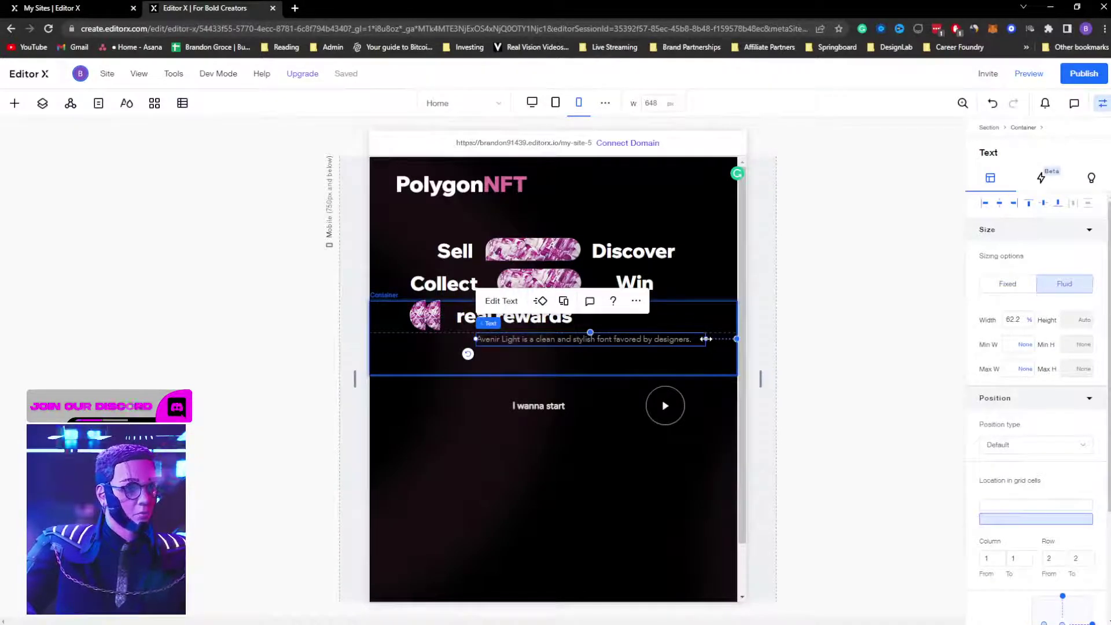
drag(706, 339, 639, 340)
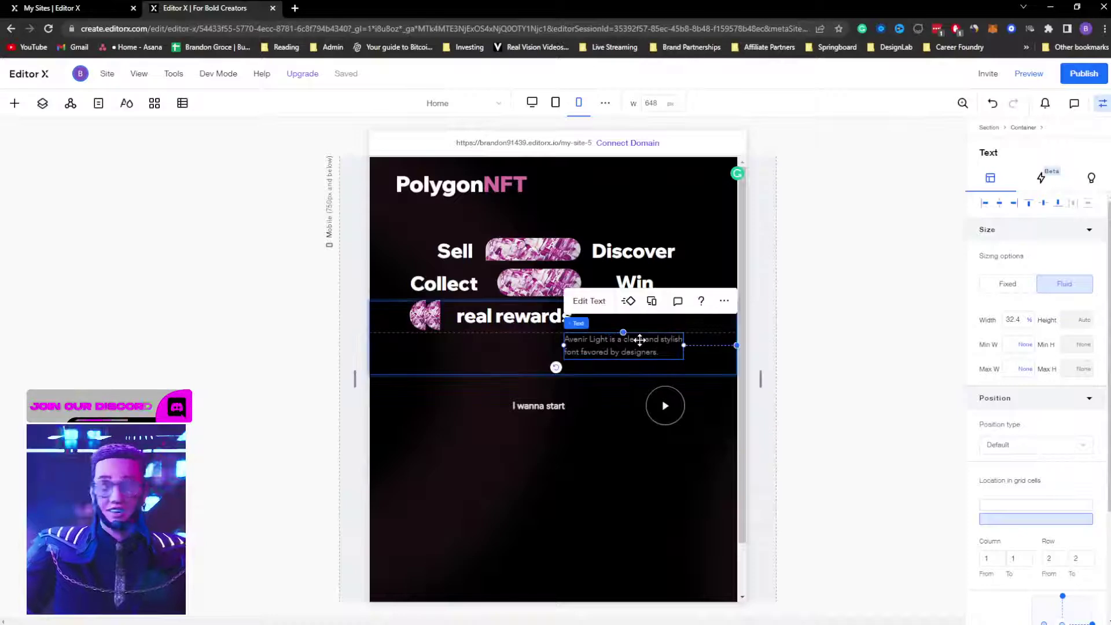
click(519, 408)
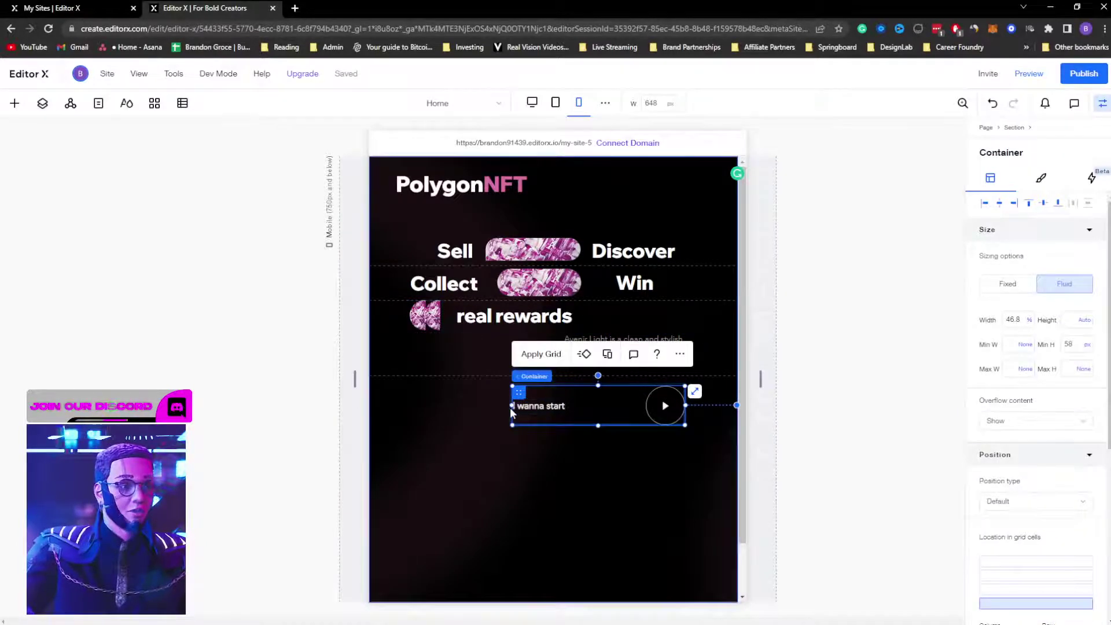
drag(511, 406, 600, 405)
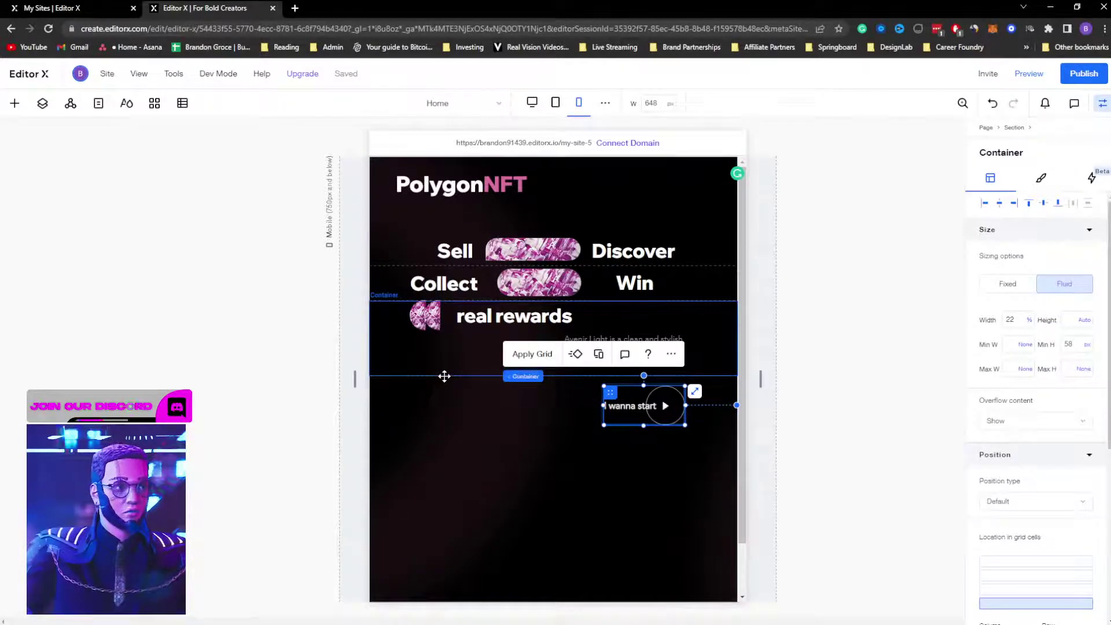
Step: Lower the section grid line under the real rewards container and the inner grid line beneath the "real rewards" text
mouse_move(403, 377)
mouse_down()
mouse_move(403, 363)
mouse_move(399, 380)
mouse_up()
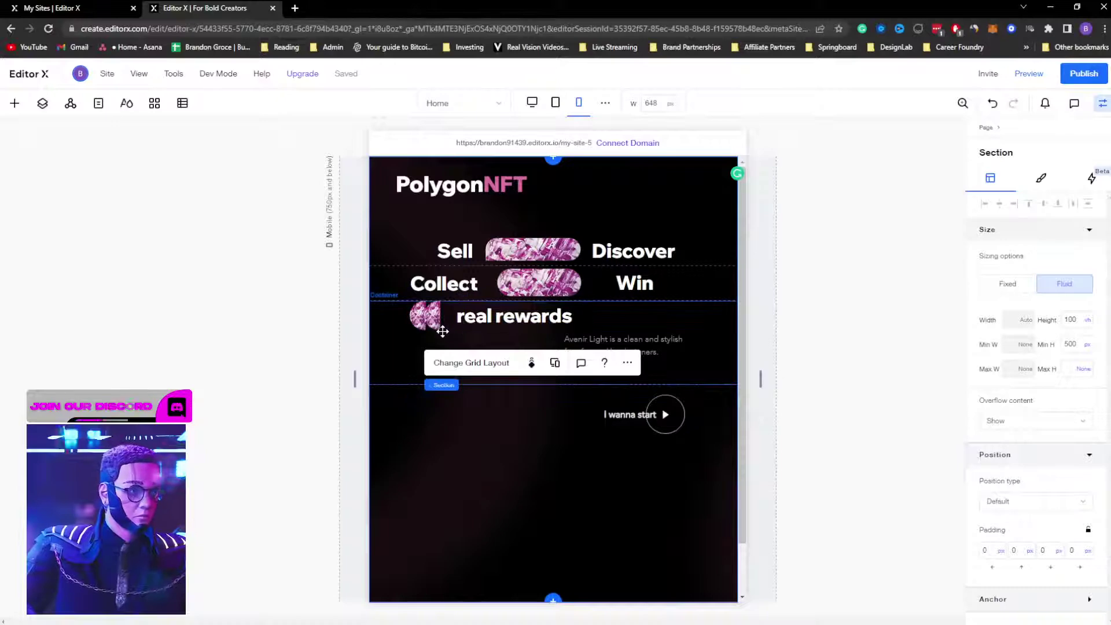
click(445, 334)
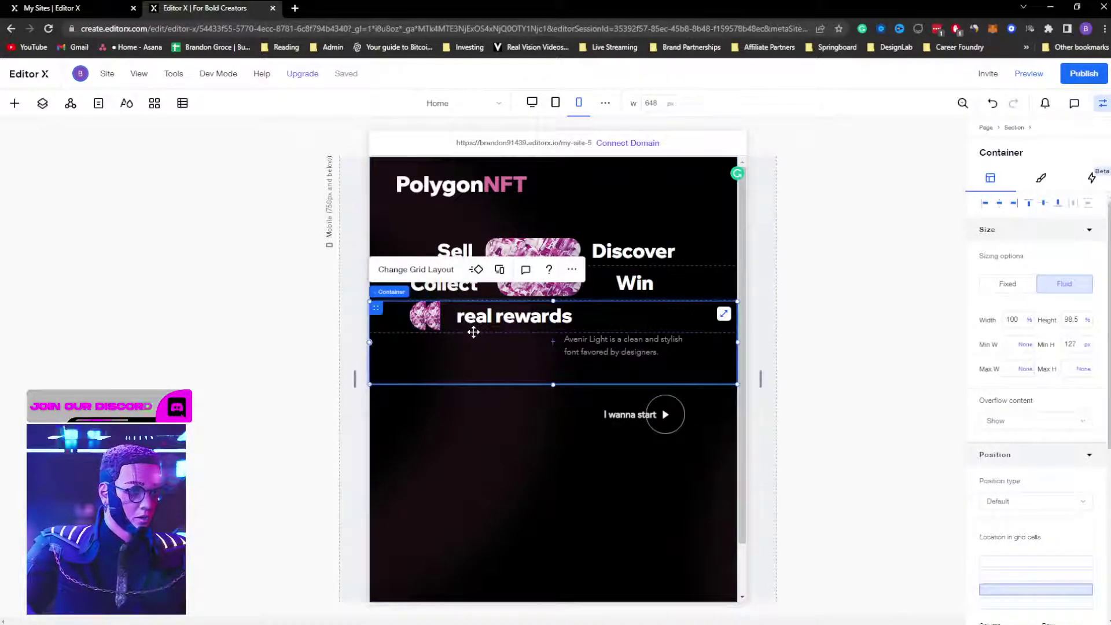
drag(470, 333, 514, 322)
Step: Move the third-row image and the "real rewards" text slightly down together within their grid row
click(425, 317)
shift+click(512, 317)
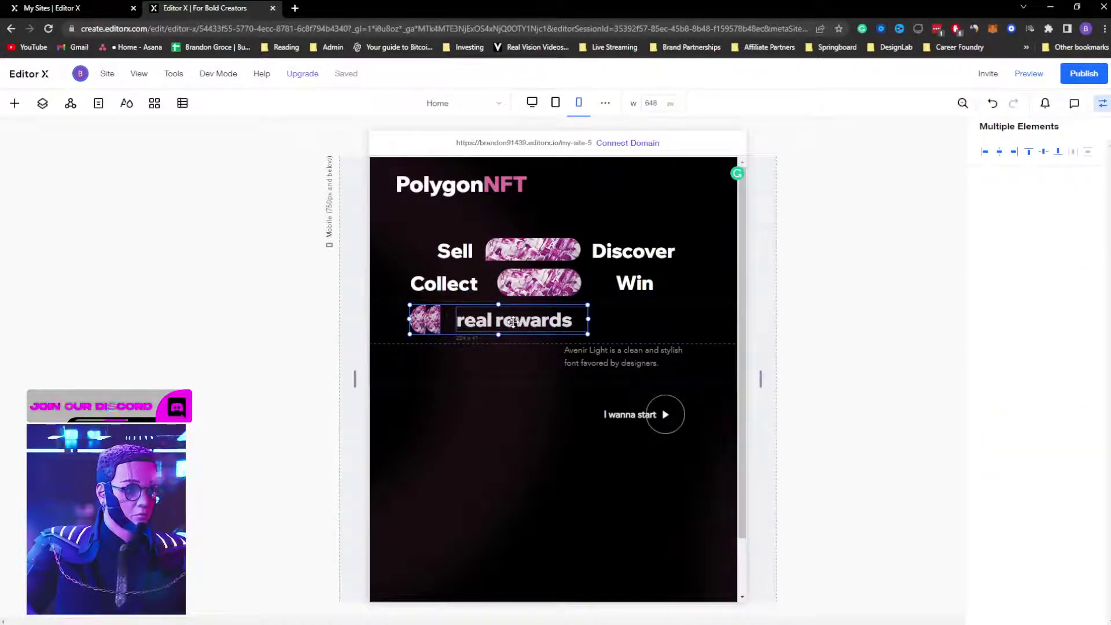
drag(512, 322, 513, 324)
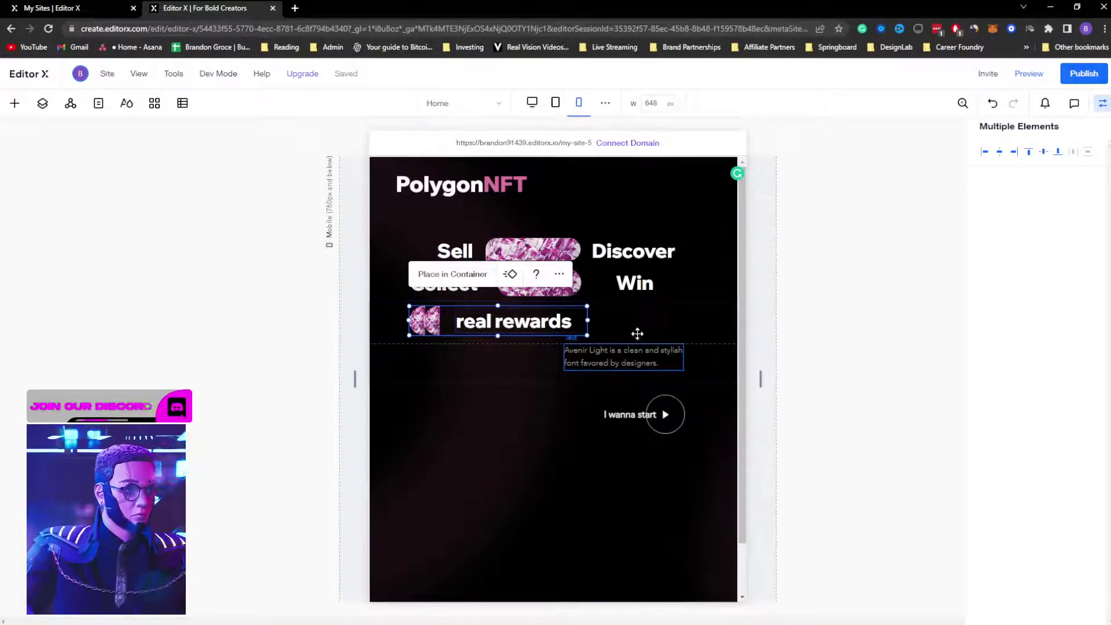
click(771, 359)
click(845, 358)
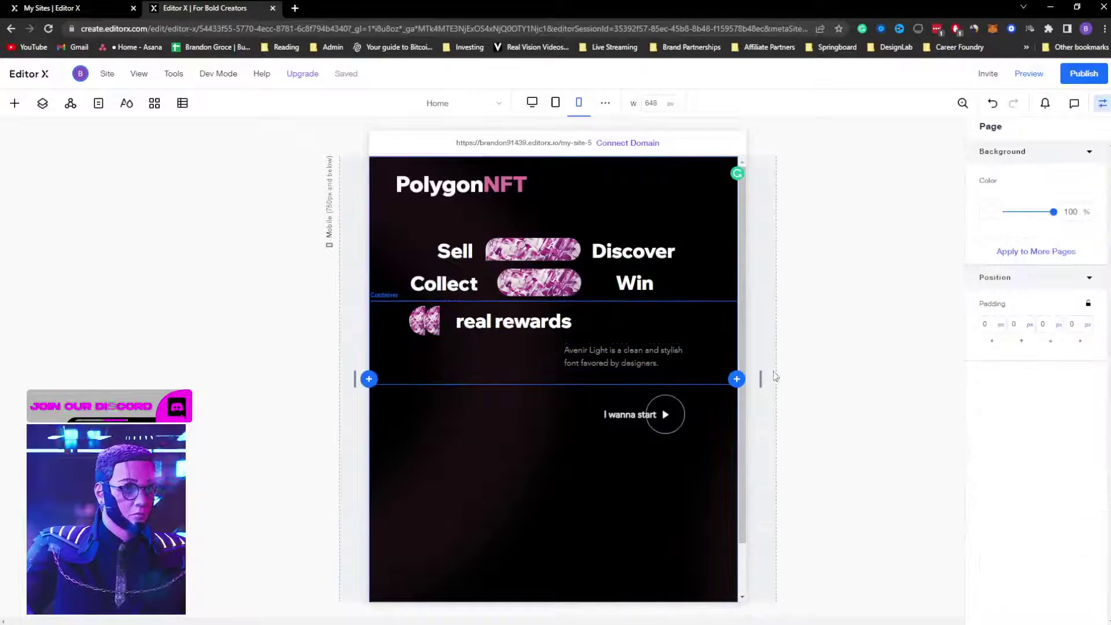
Step: Narrow the canvas to 624 px and apply a 3x1 grid to the Sell and Discover container
mouse_move(760, 377)
mouse_down()
mouse_move(702, 374)
mouse_move(753, 377)
mouse_up()
click(579, 257)
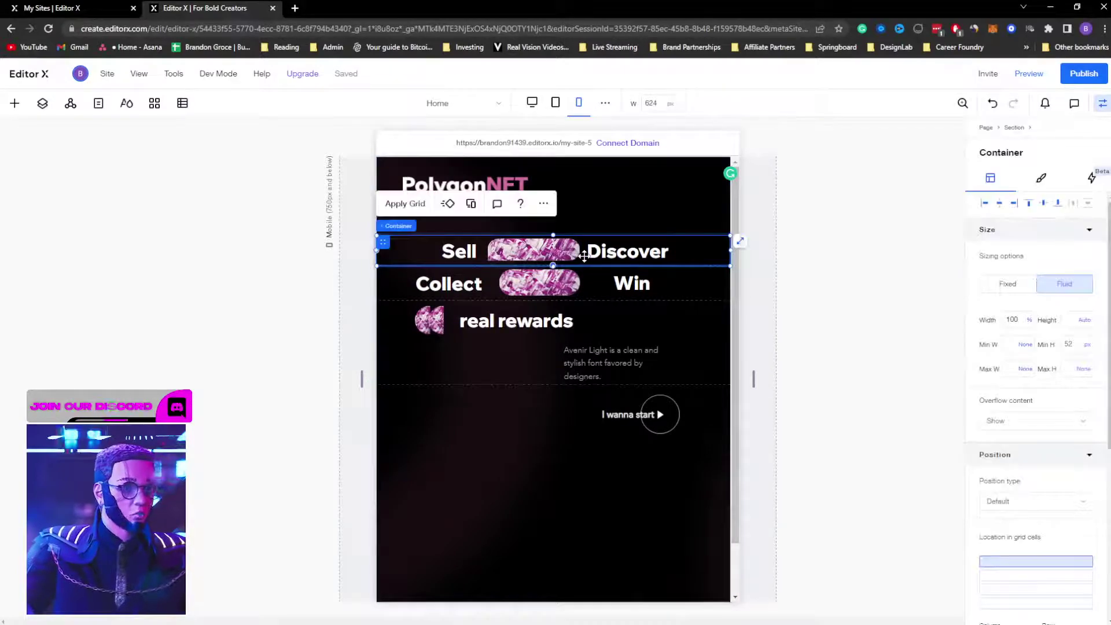
click(420, 204)
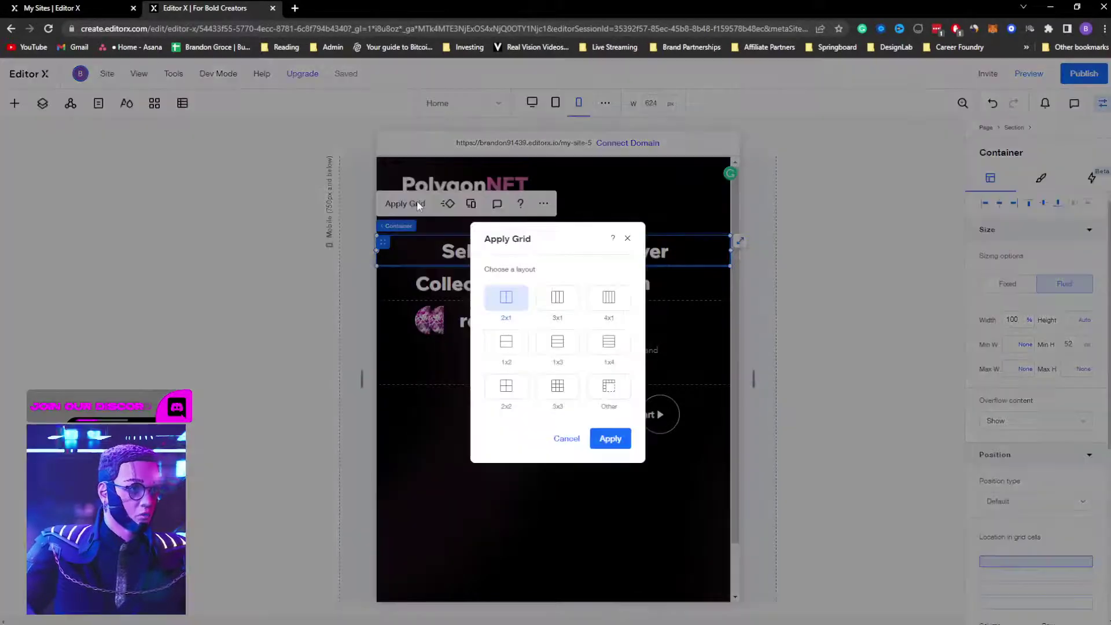
click(557, 297)
click(612, 439)
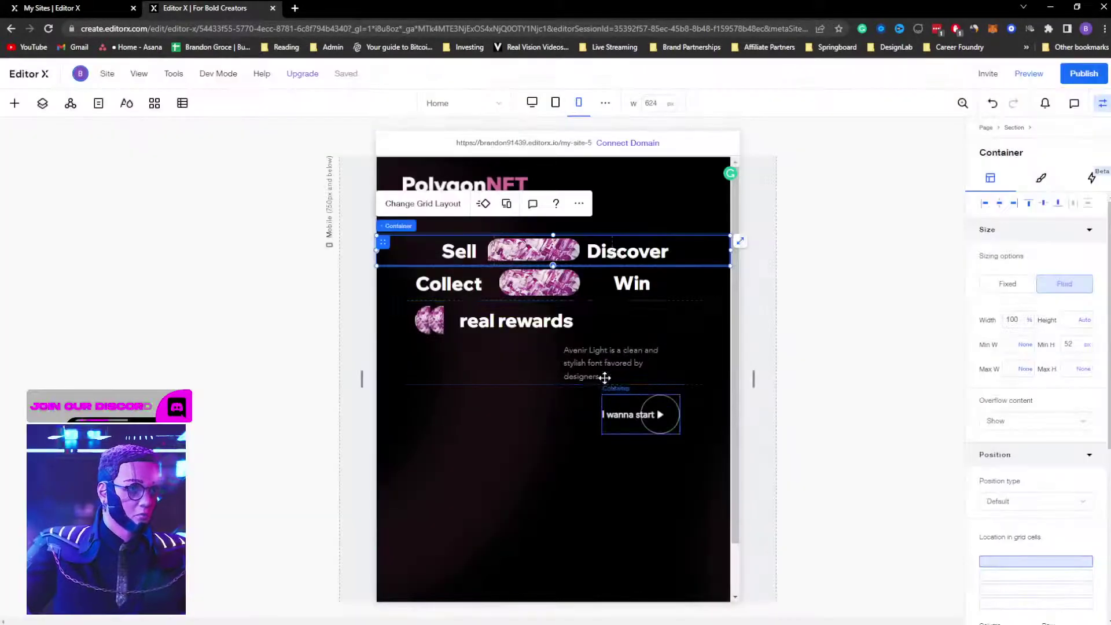
Step: Move the Discover text into the third grid column and the first-row image into the second column
click(465, 253)
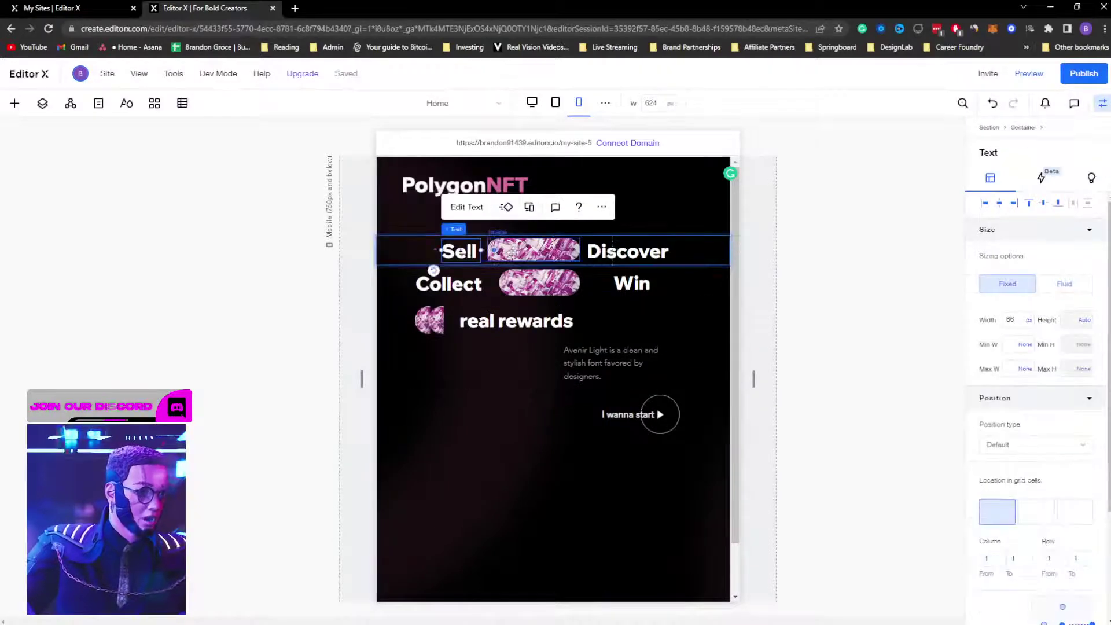
click(526, 252)
click(624, 251)
drag(624, 251, 655, 249)
click(522, 250)
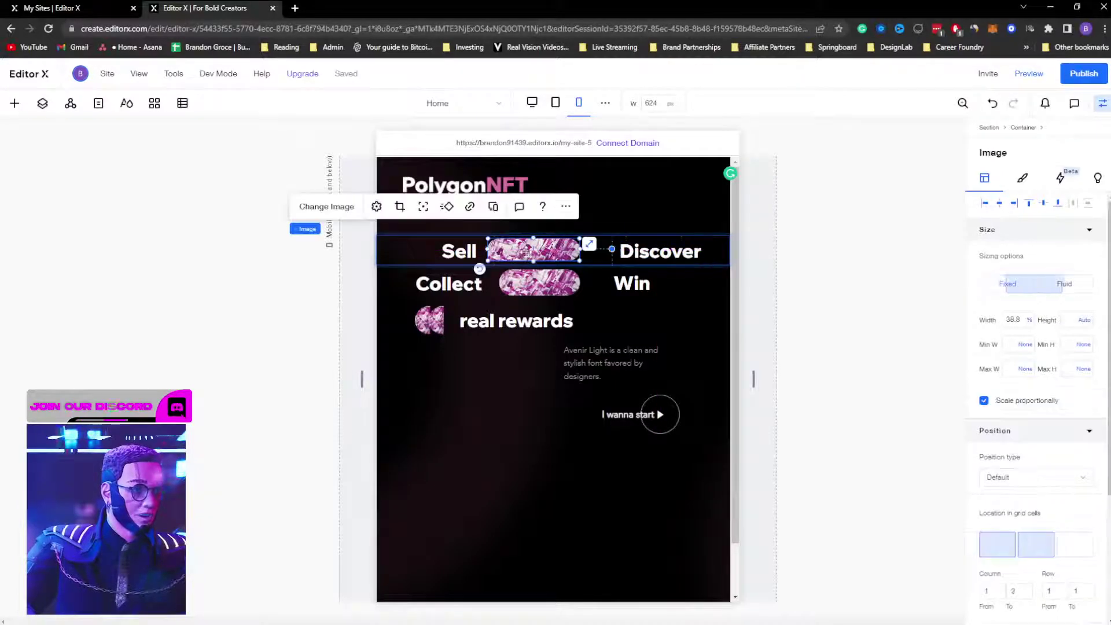
drag(523, 250, 544, 249)
Step: Narrow the canvas to 530 px and set the first-row image's width to 100% of its grid cell
drag(752, 377, 730, 378)
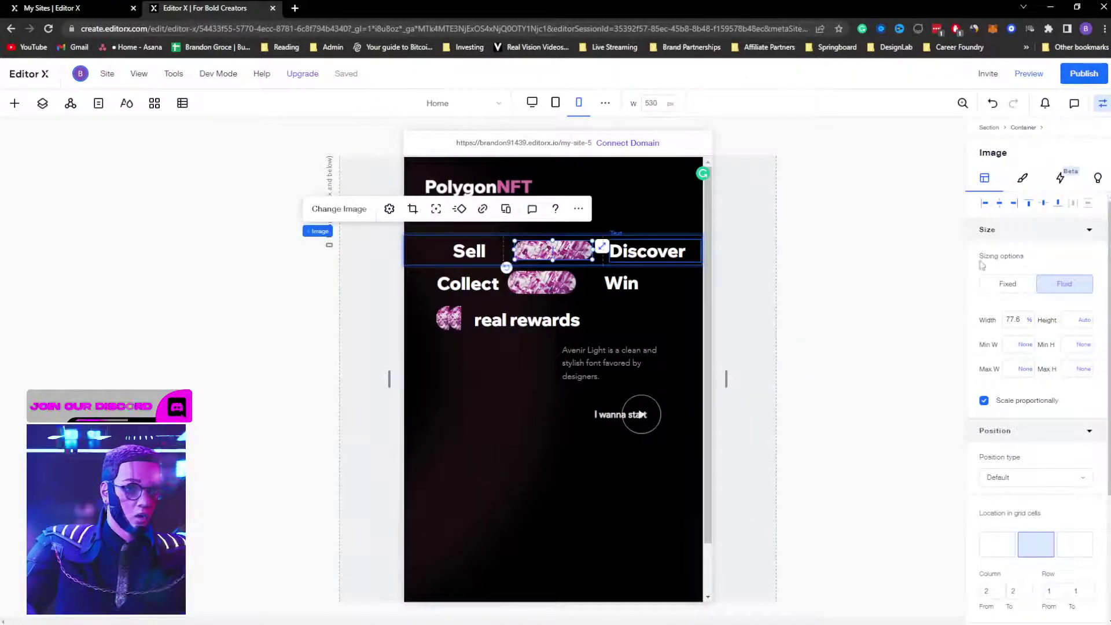
click(1015, 319)
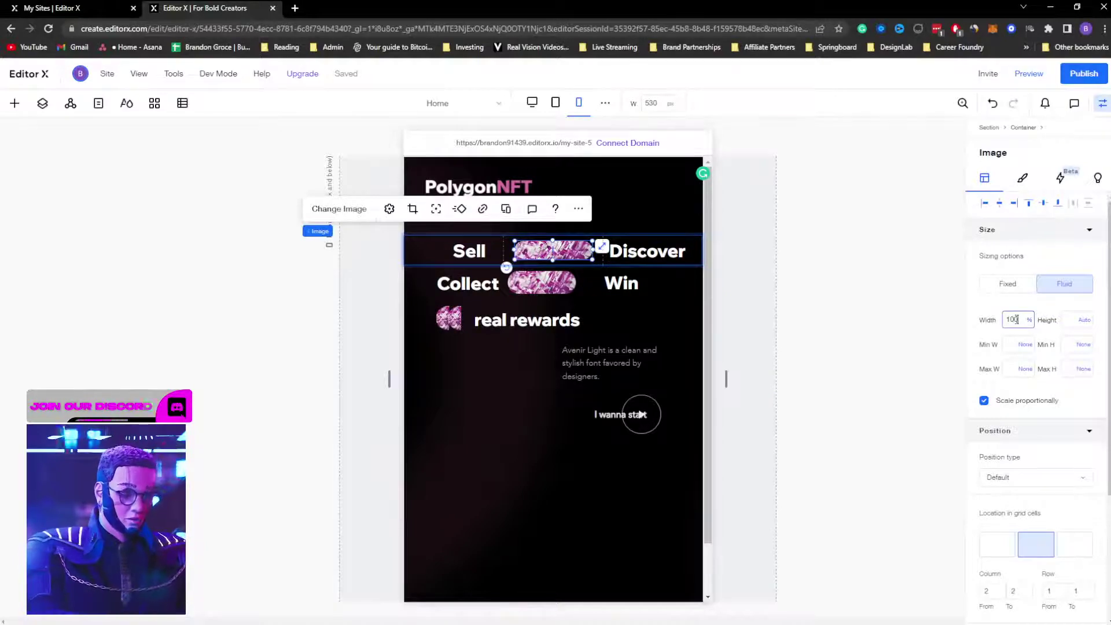
text(100)
key(Return)
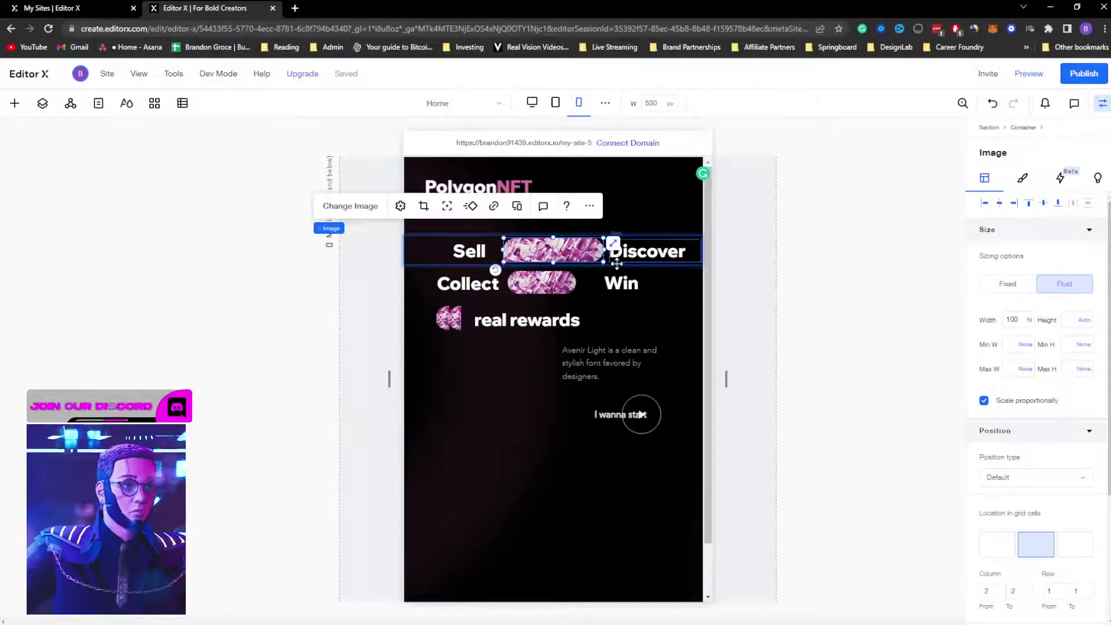
Step: Switch the Discover text to a fluid width of 90%
click(634, 250)
click(1015, 320)
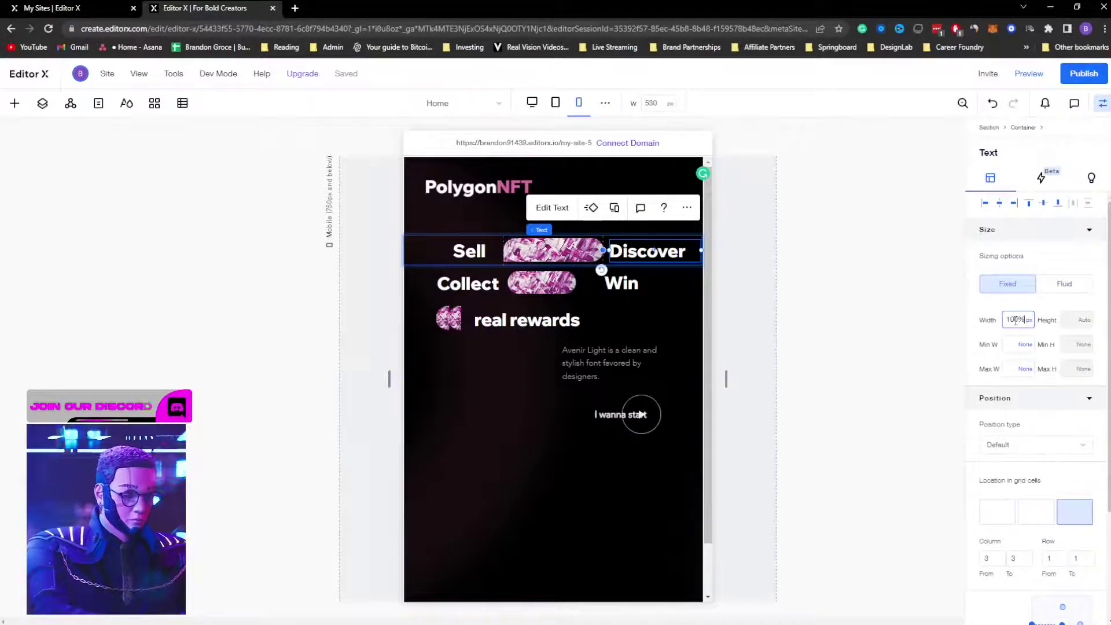
key(Return)
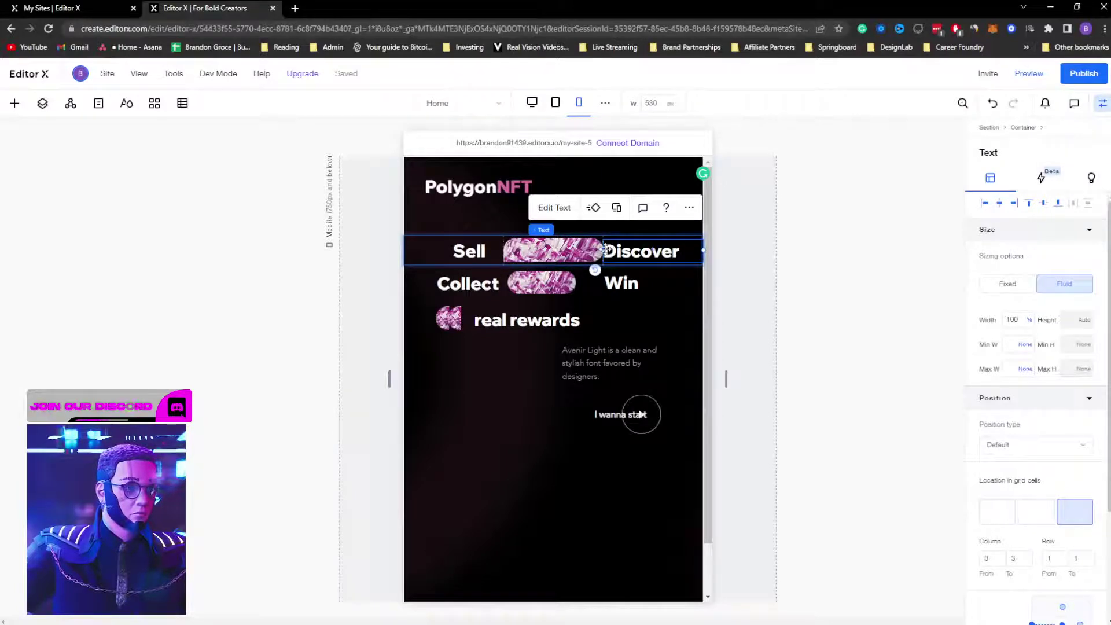
click(1019, 322)
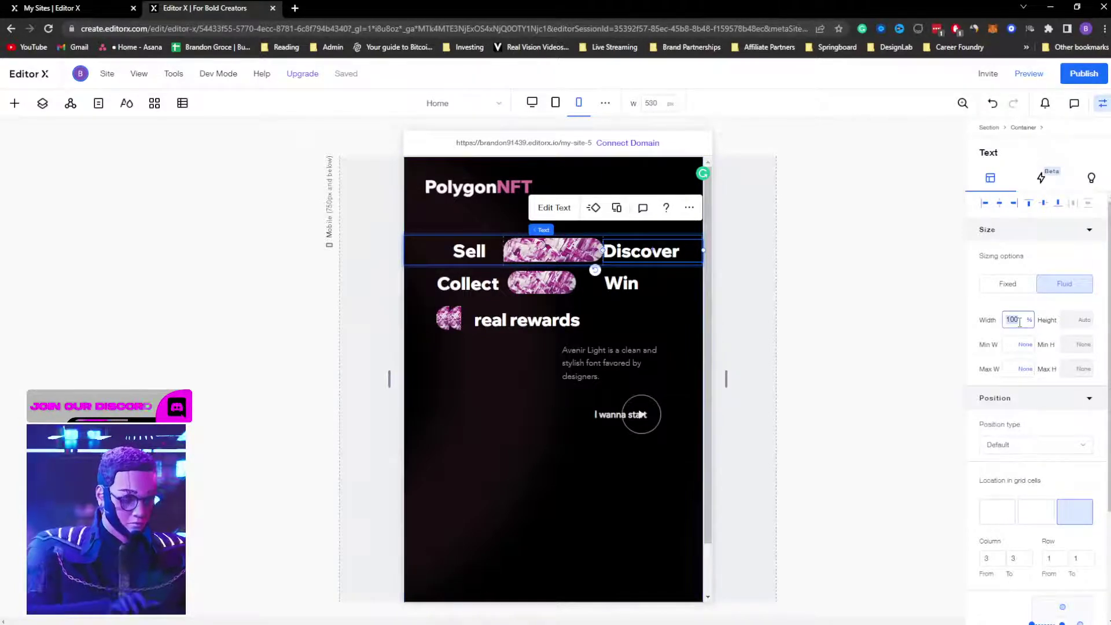
text(90)
key(Return)
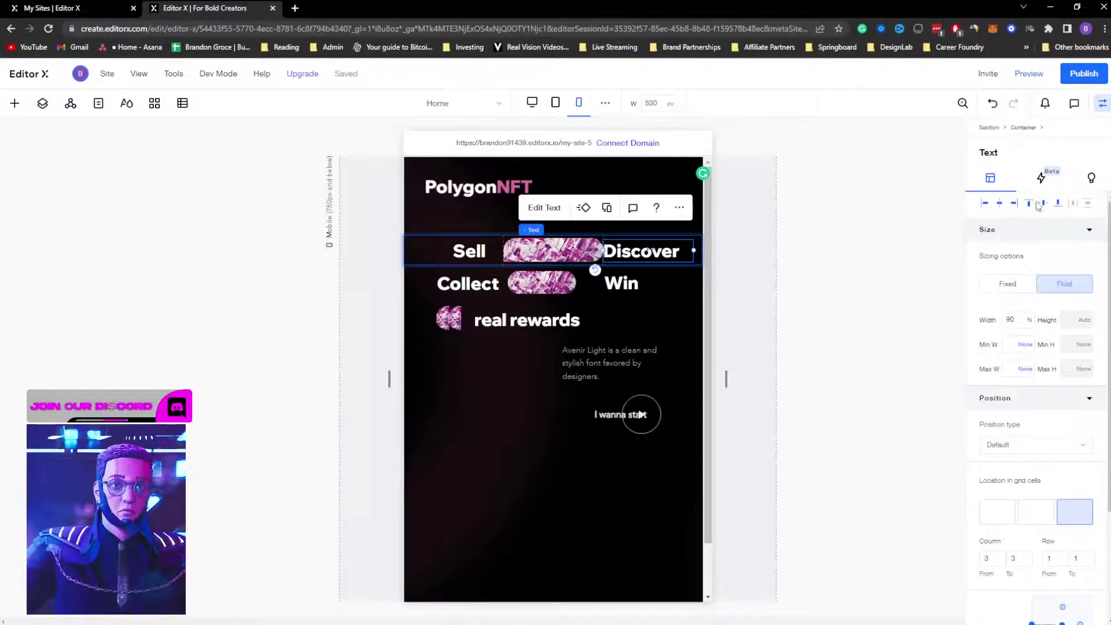
Step: Switch the Sell text to a fluid width of 90%
click(469, 251)
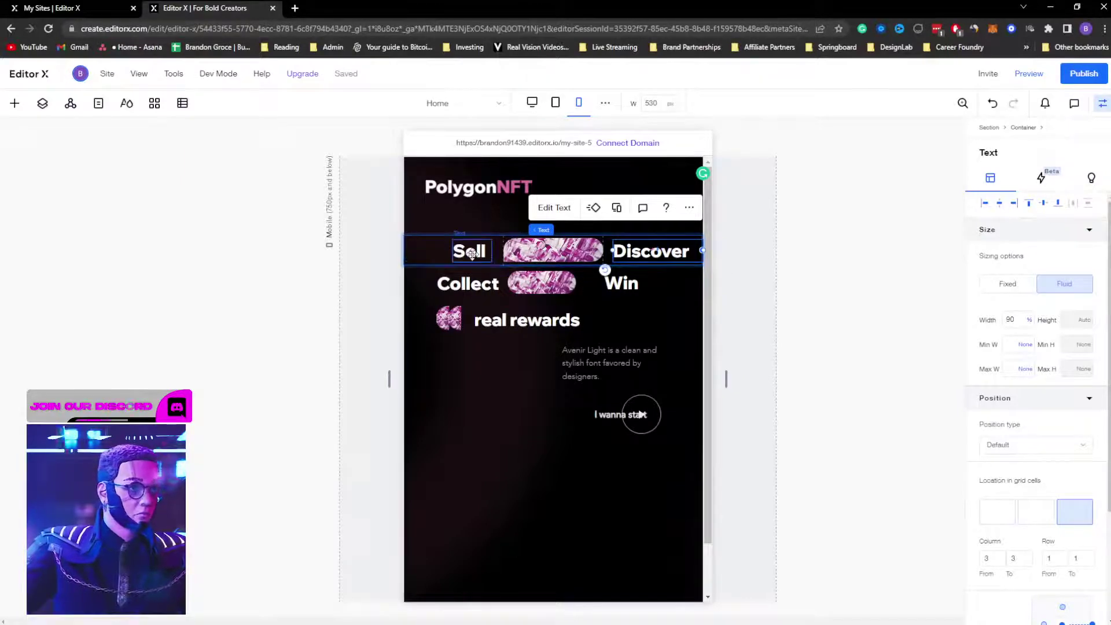
click(1012, 319)
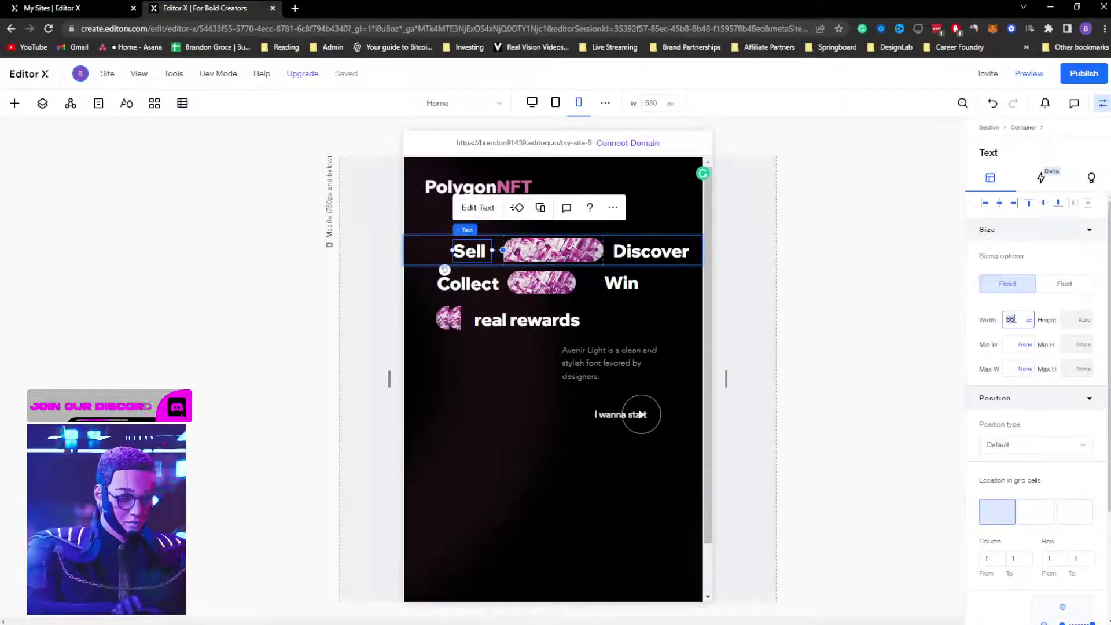
key(Return)
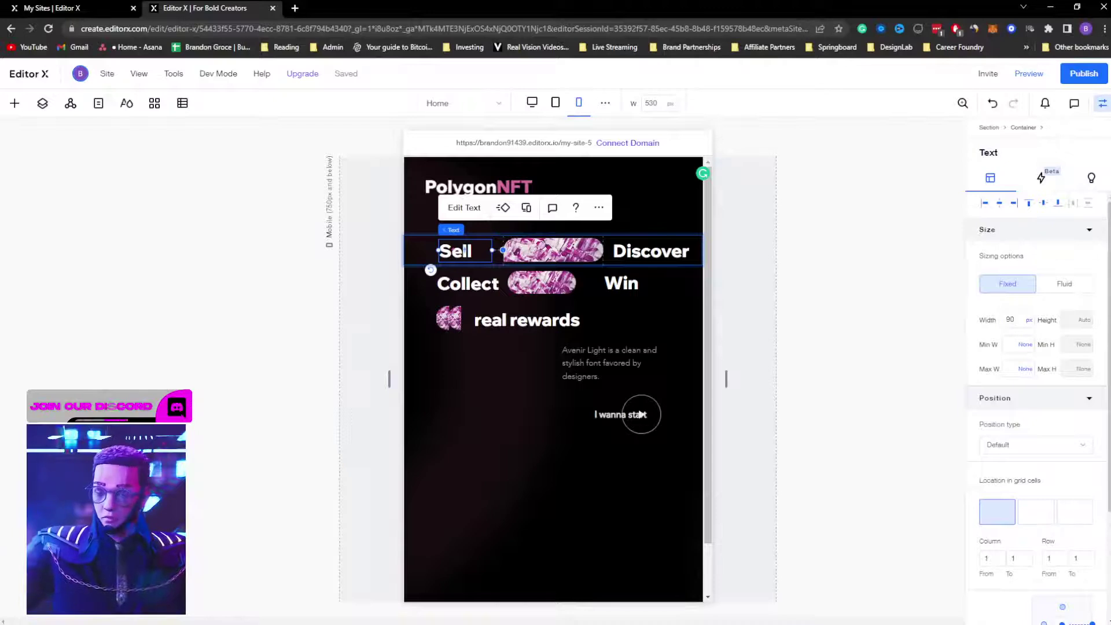
click(1013, 319)
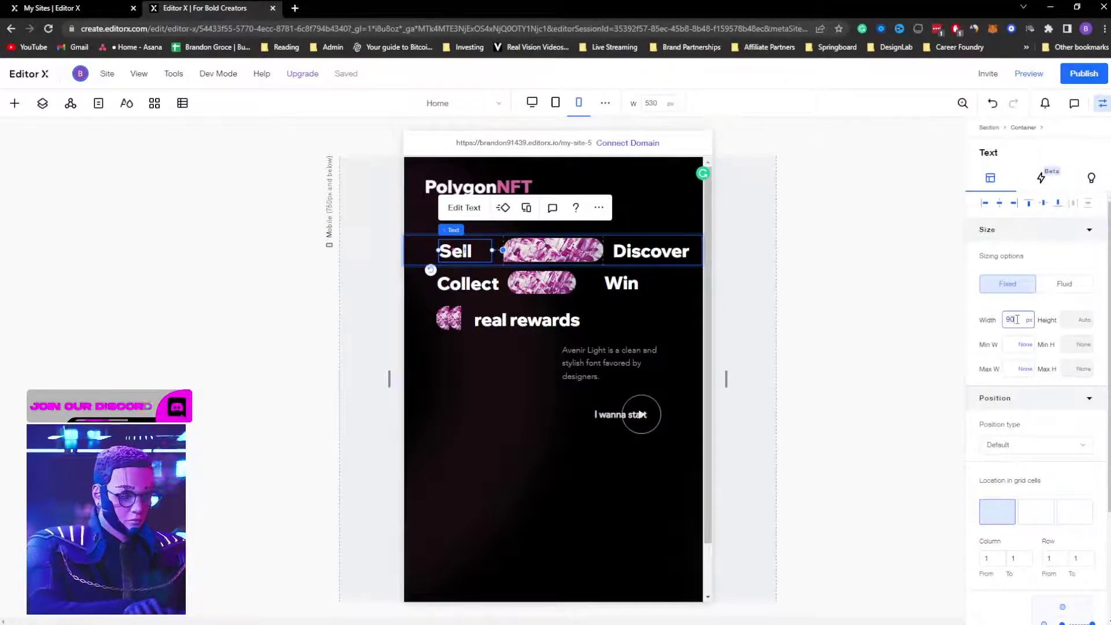
key(Return)
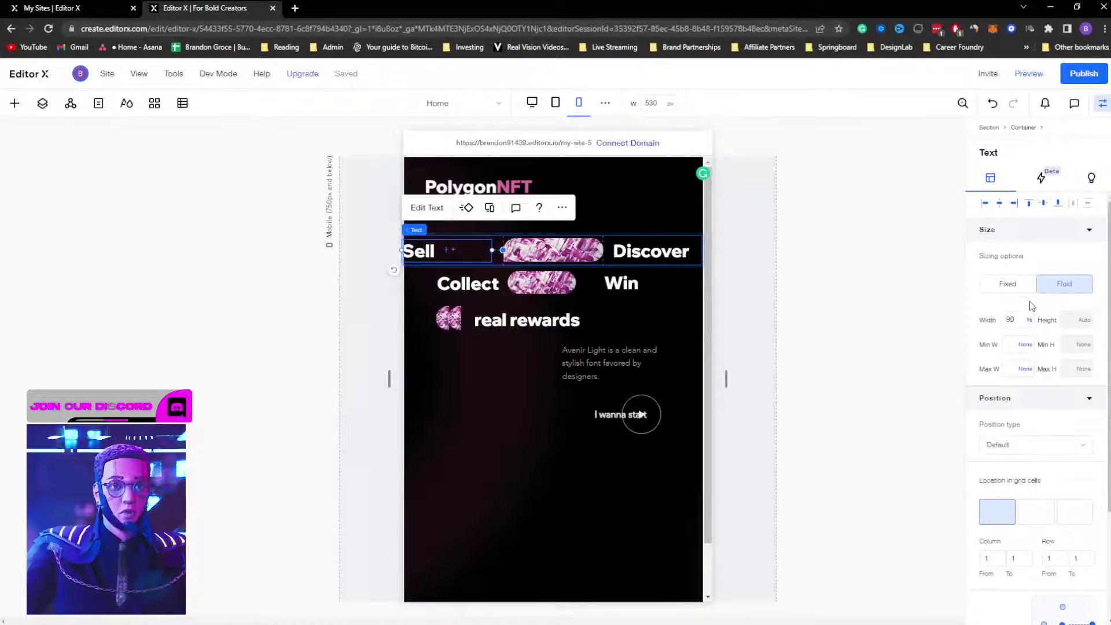
Step: Right-align the Sell text within its text box
scroll(1050, 341, down, 3)
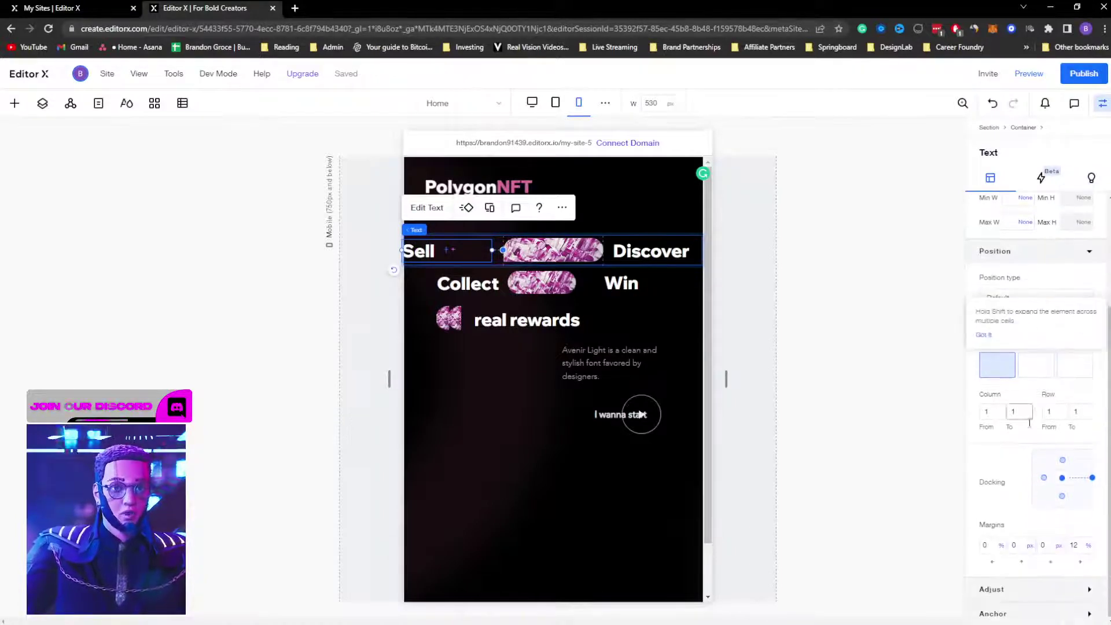
click(418, 213)
click(404, 208)
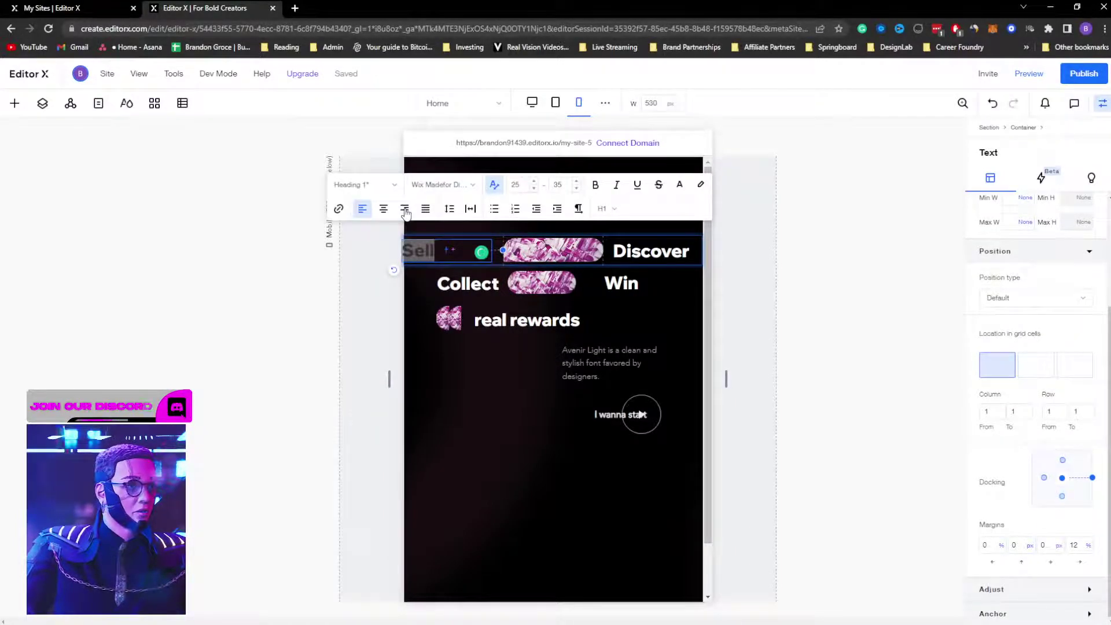
click(764, 264)
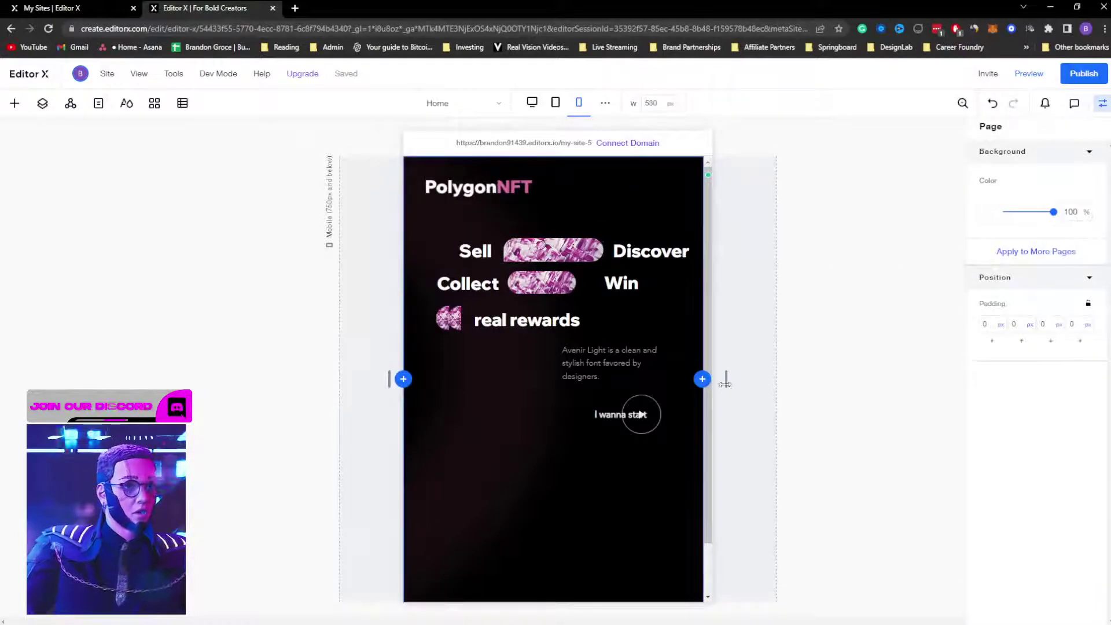
Step: Narrow the grid column holding the first-row image by shifting both its column lines left, and reduce the canvas width to 320 px
mouse_move(727, 385)
mouse_down()
mouse_move(689, 384)
mouse_move(741, 382)
mouse_move(654, 377)
mouse_move(717, 375)
mouse_up()
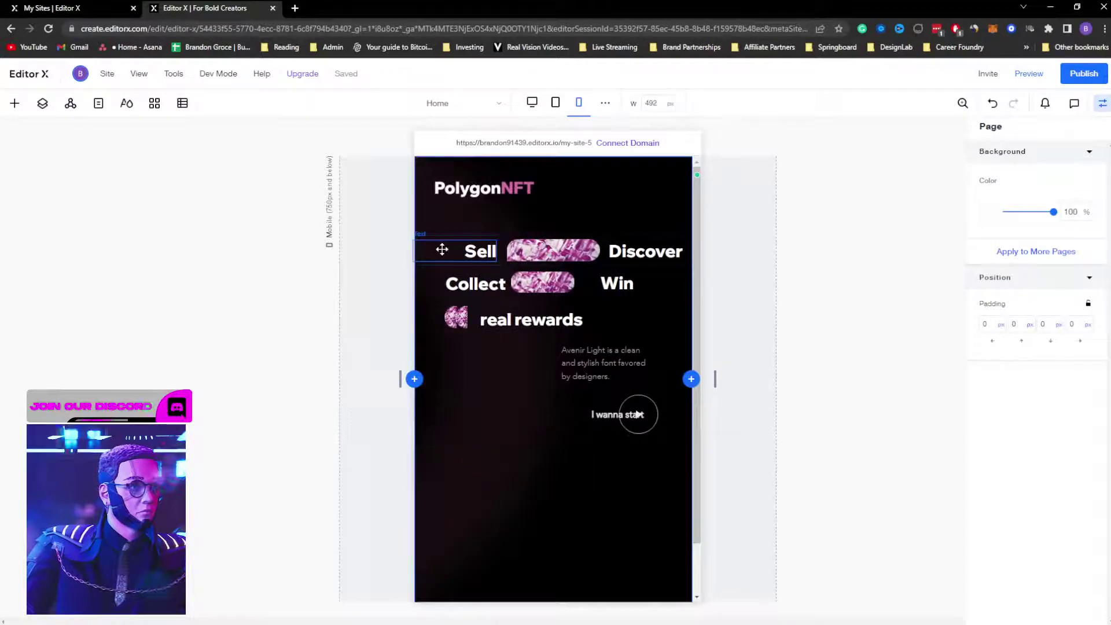
click(503, 244)
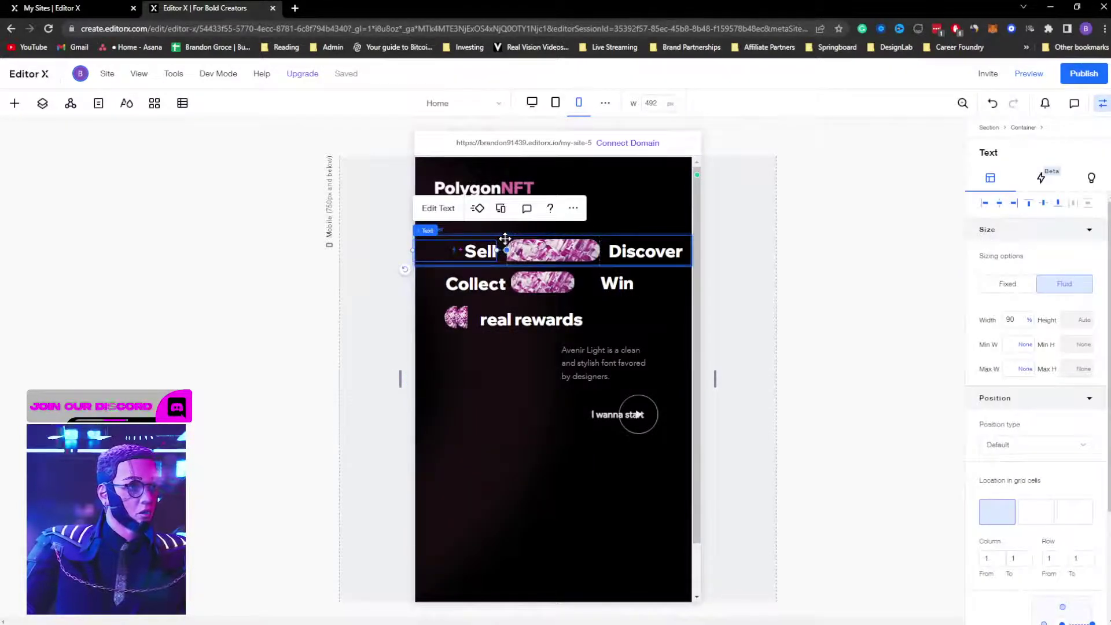
click(504, 237)
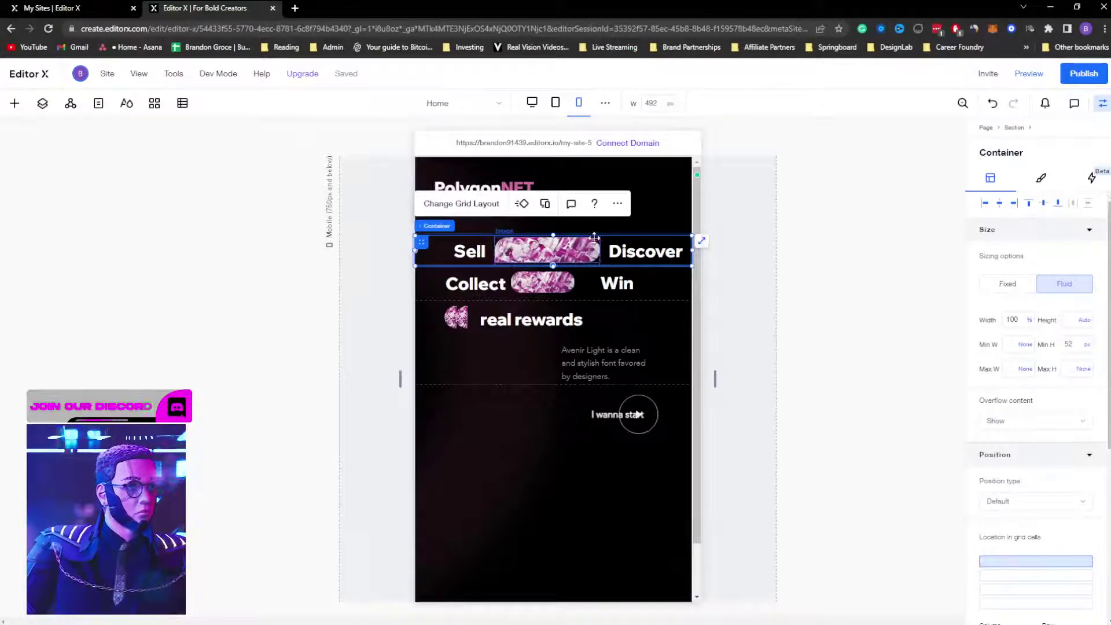
drag(598, 239, 581, 242)
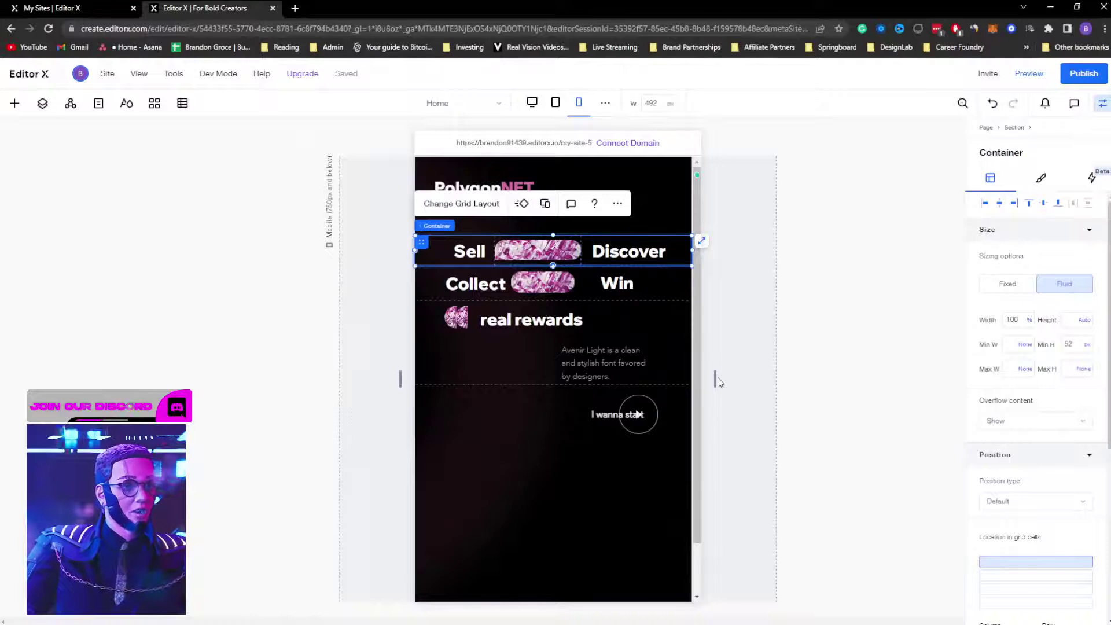
drag(716, 376, 652, 376)
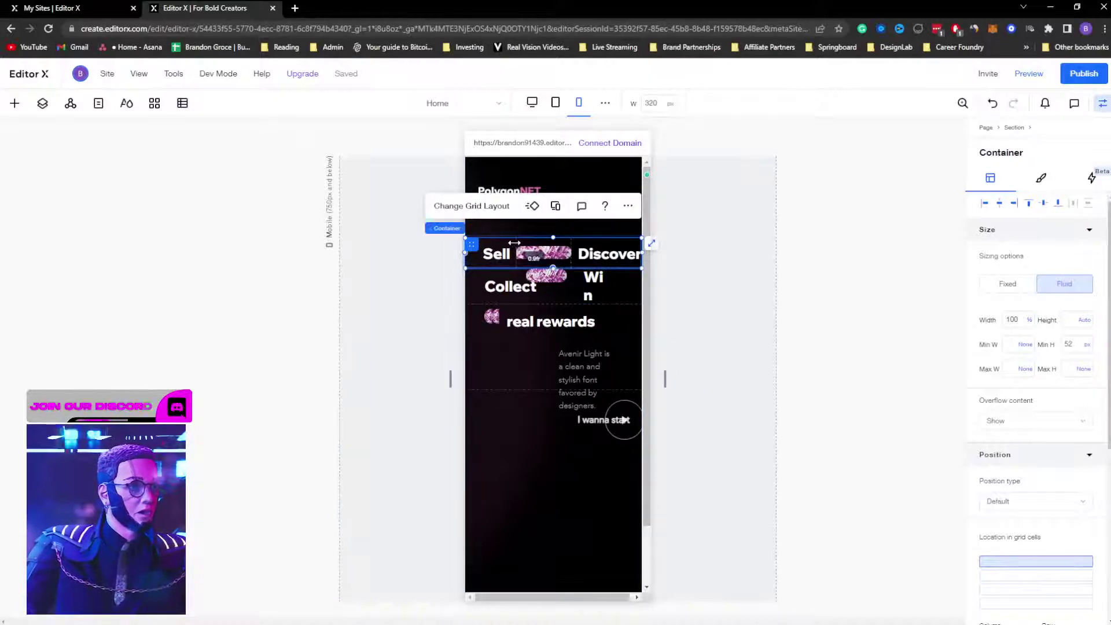
Step: Shift both column lines around the first-row image slightly further left so the Discover text fits inside the canvas
drag(512, 243, 508, 243)
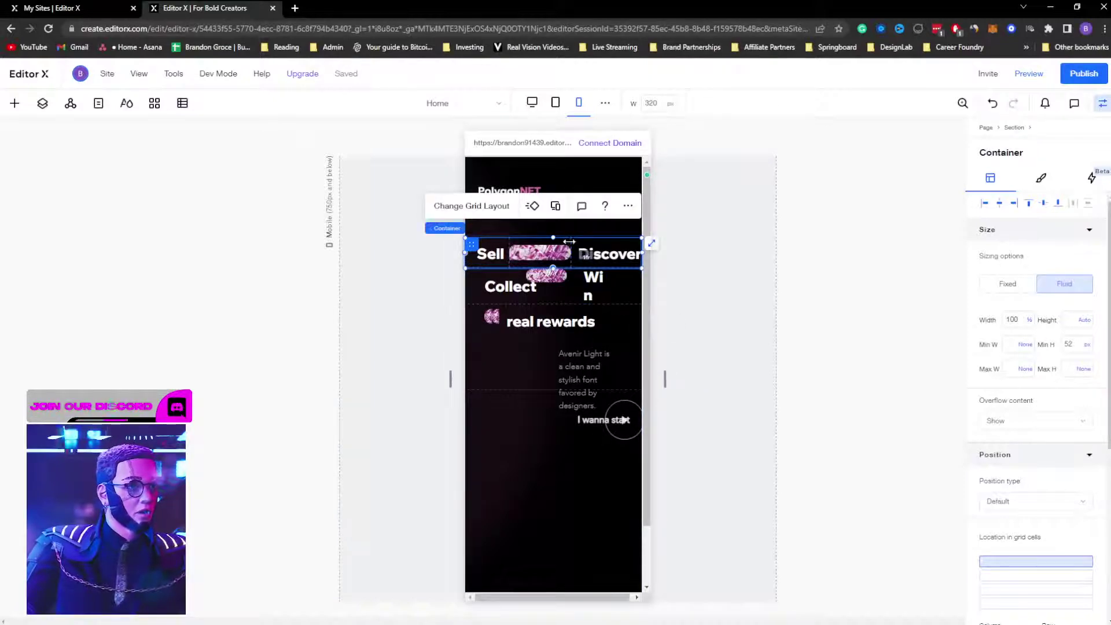
click(588, 258)
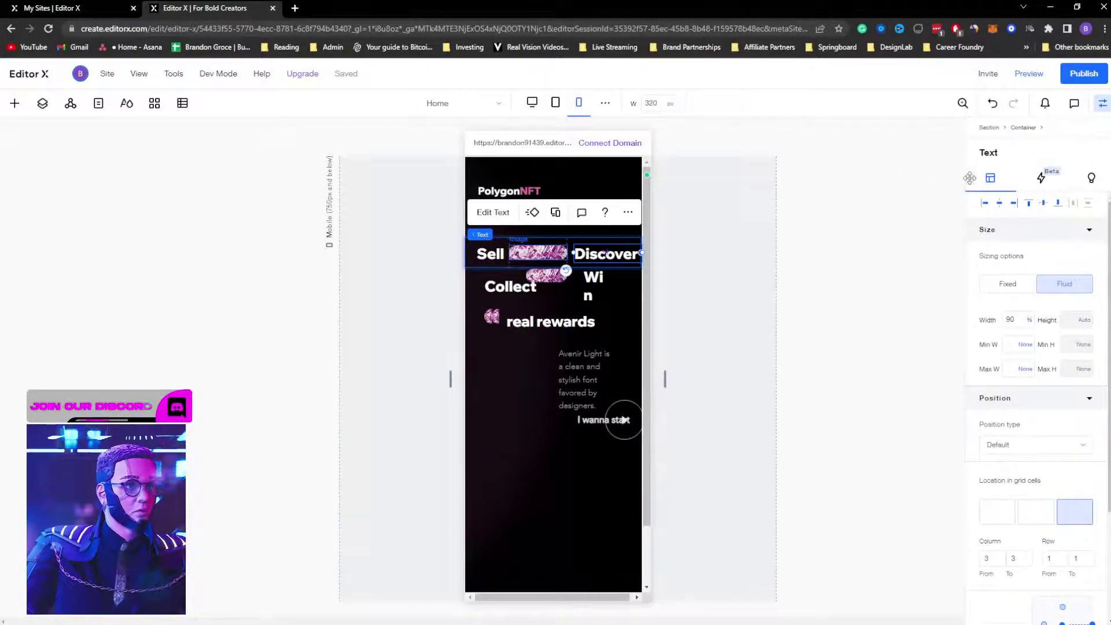
click(538, 252)
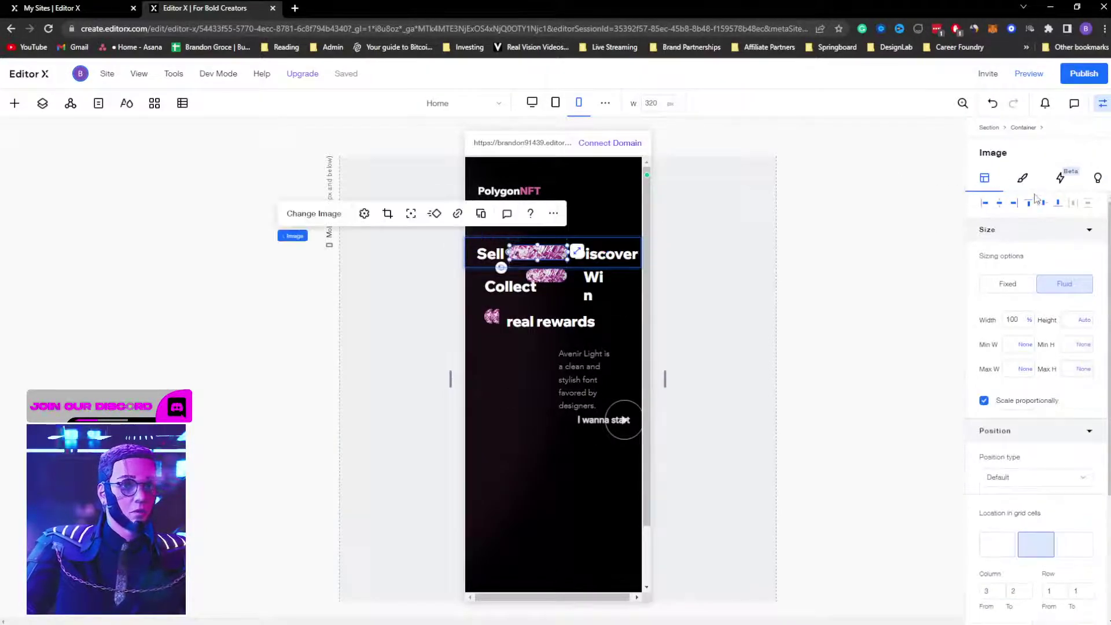
click(491, 254)
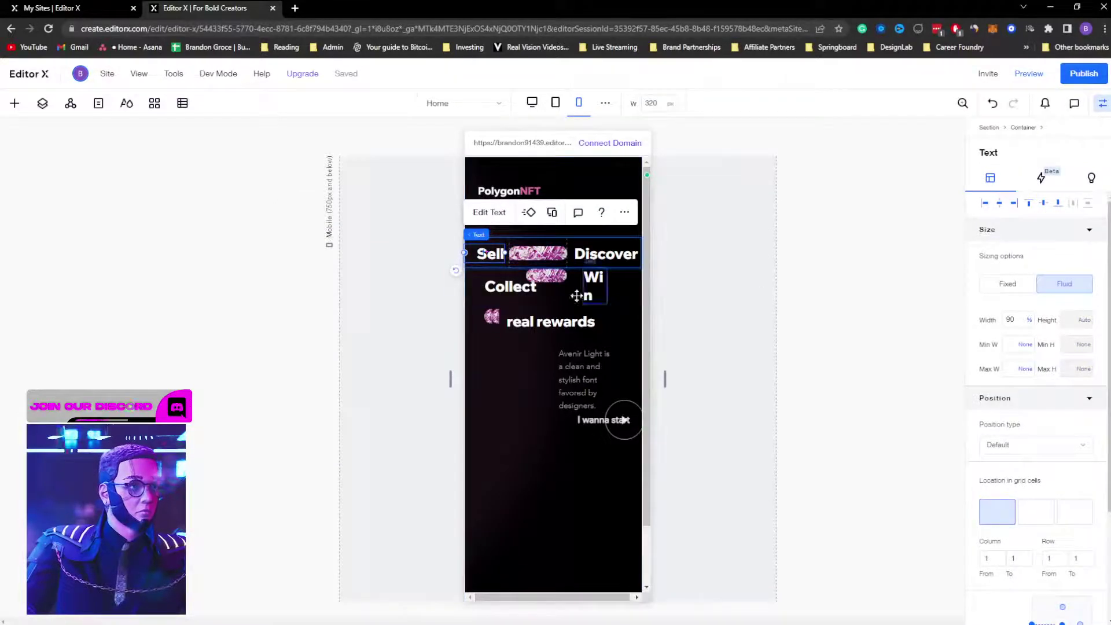
Step: Apply a 3x1 grid to the container holding the Collect text, the image and the Win text
click(557, 293)
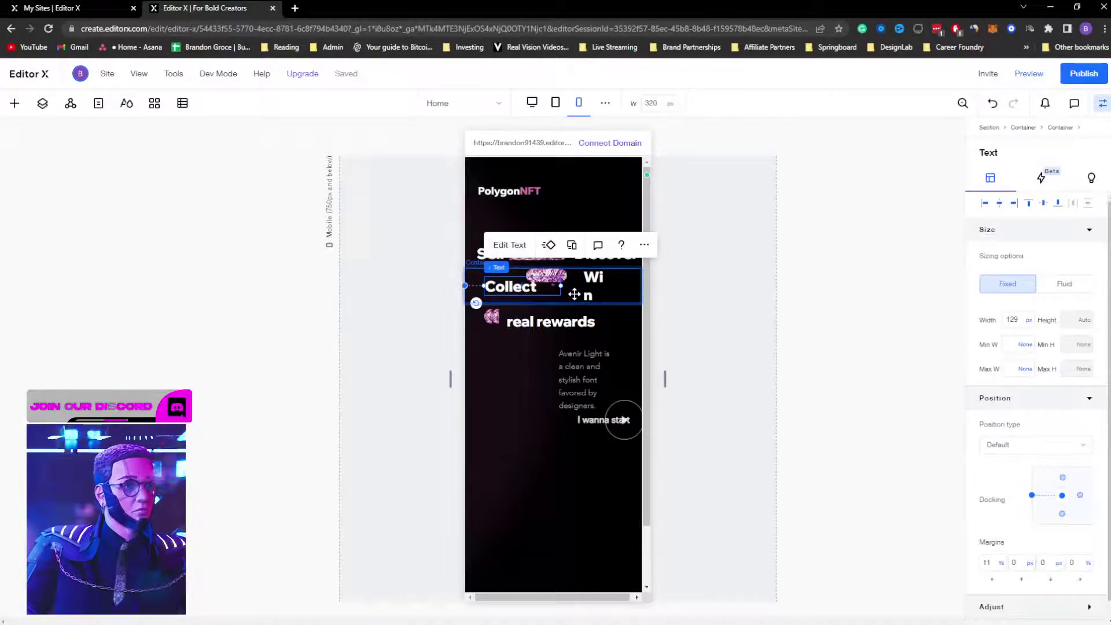
right_click(561, 293)
key(Escape)
click(491, 240)
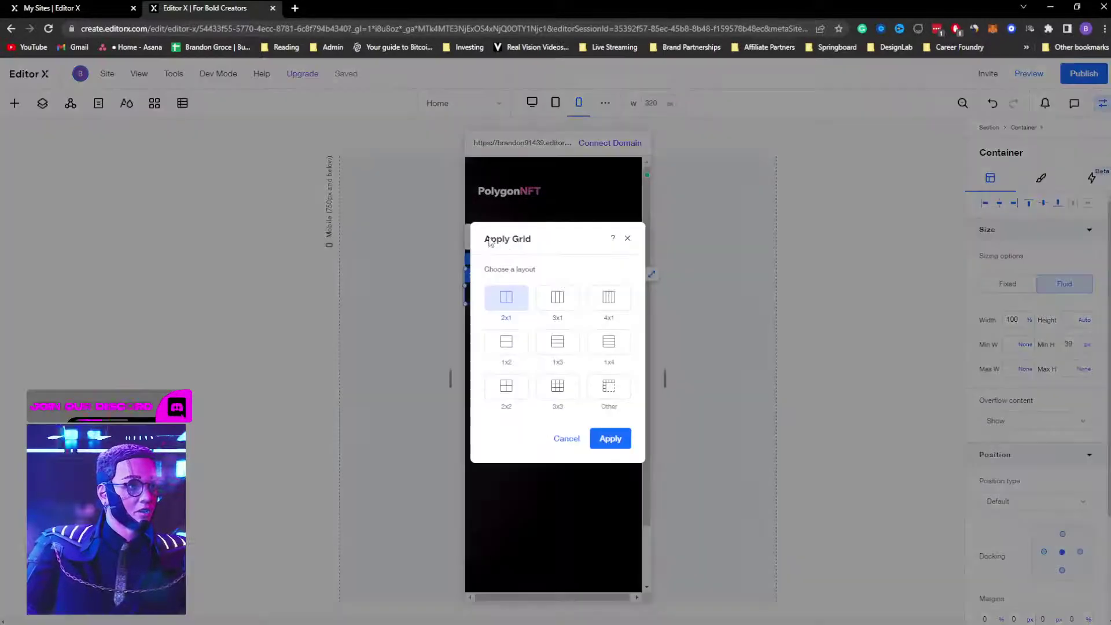
click(557, 298)
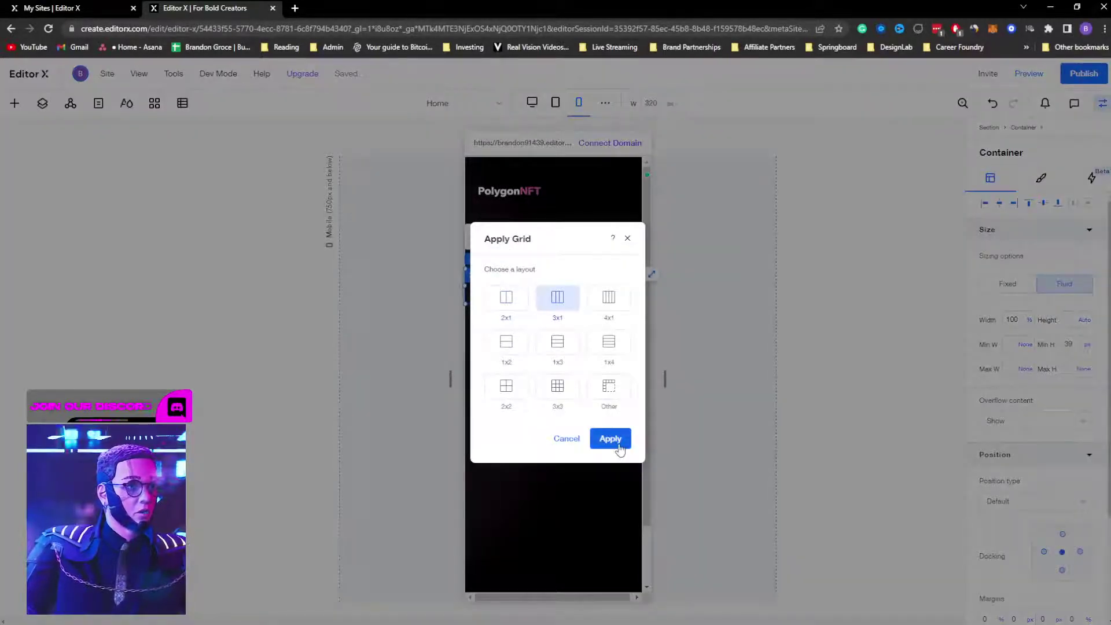
click(609, 438)
Step: Left-align the Collect text, narrow it to fit the first grid column, and give it a fluid width of 100%
click(509, 289)
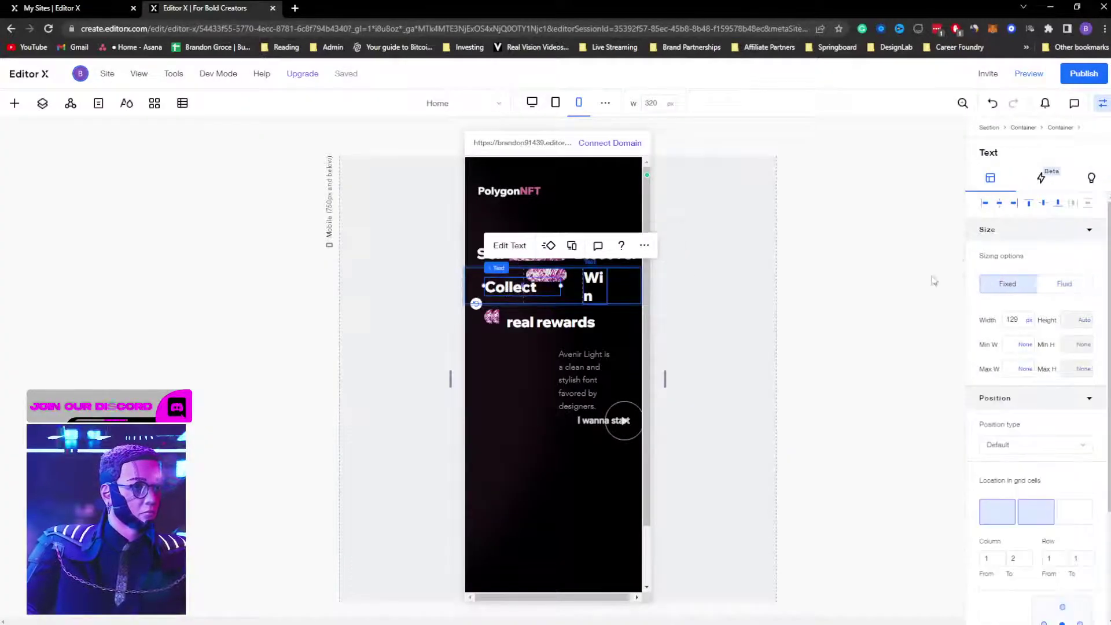
click(984, 203)
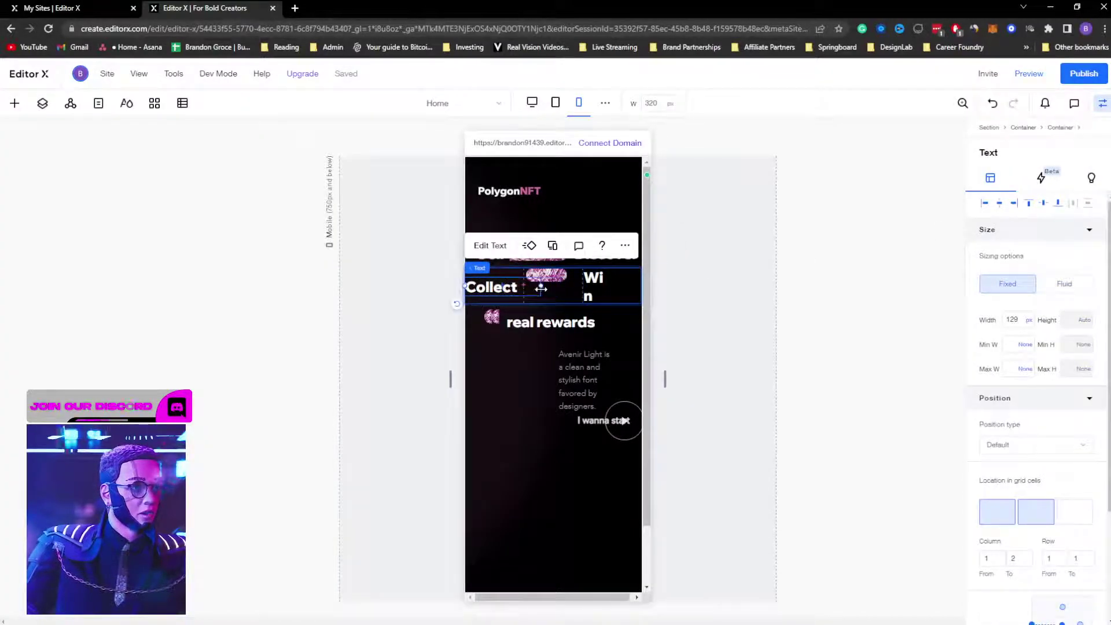
drag(524, 287, 524, 287)
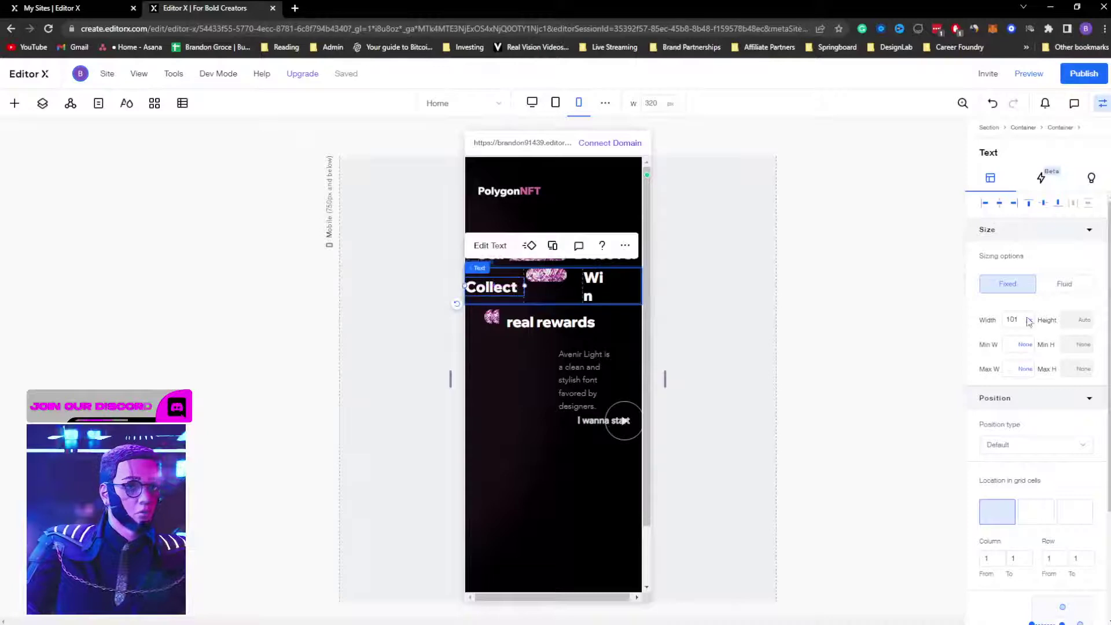
click(1015, 324)
text(100)
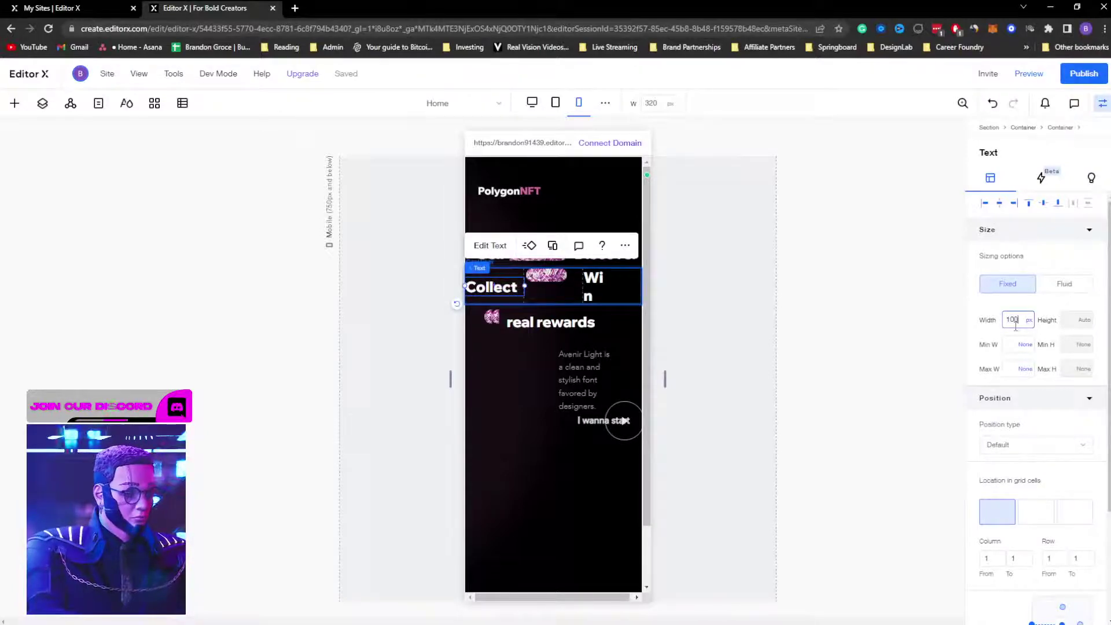
text(%)
key(Return)
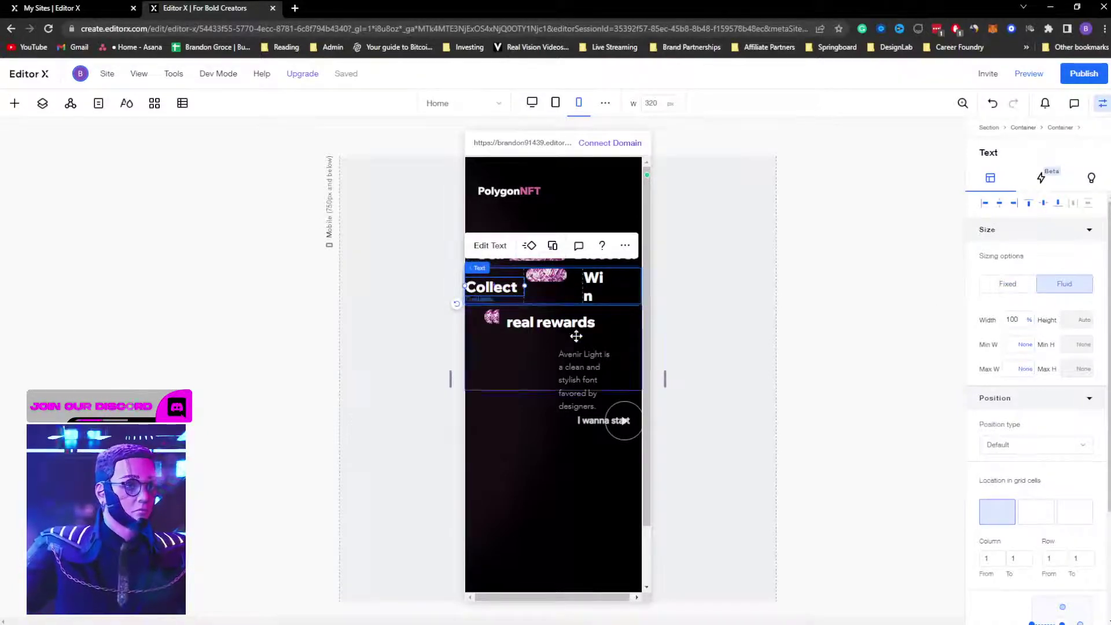
Step: Set the second-row image's fluid width to 100% and left-align it in its grid column
click(546, 274)
click(1022, 317)
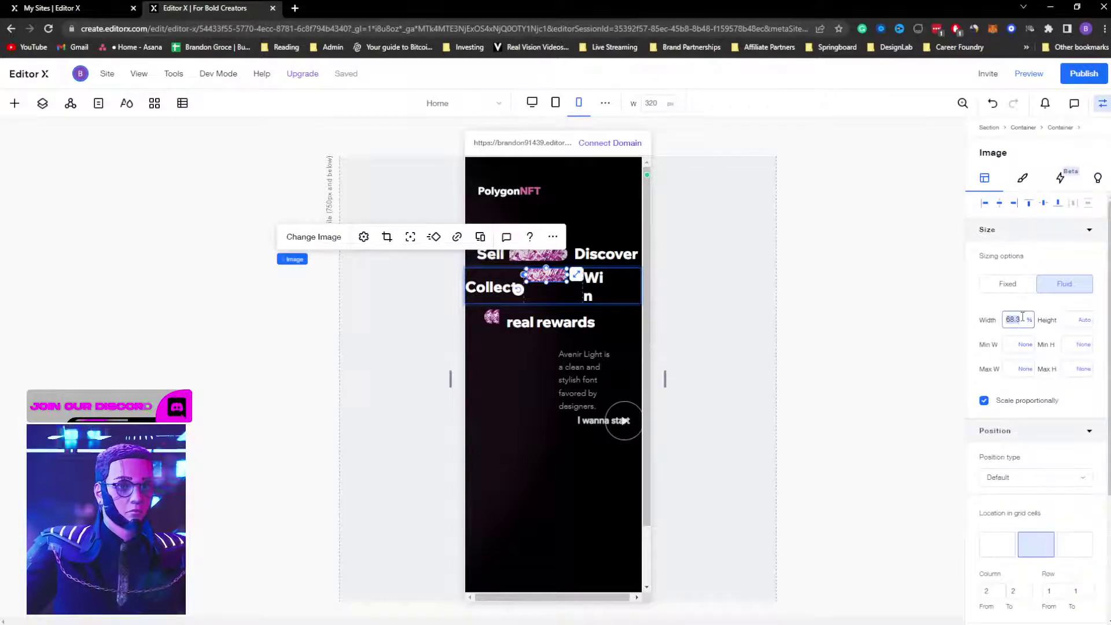
text(100)
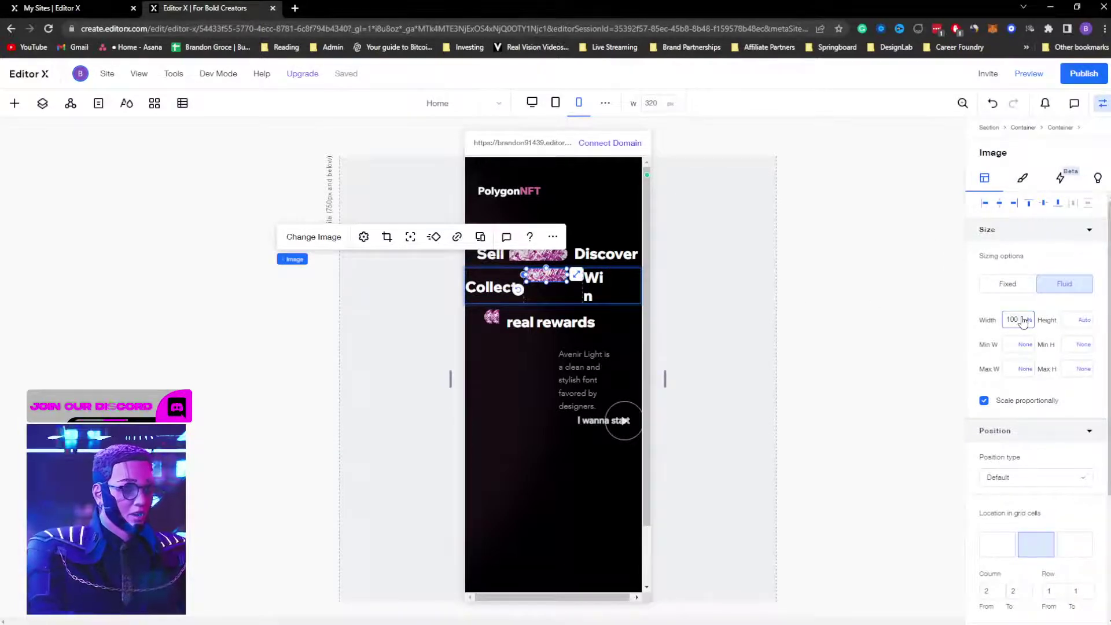
text(%)
key(Return)
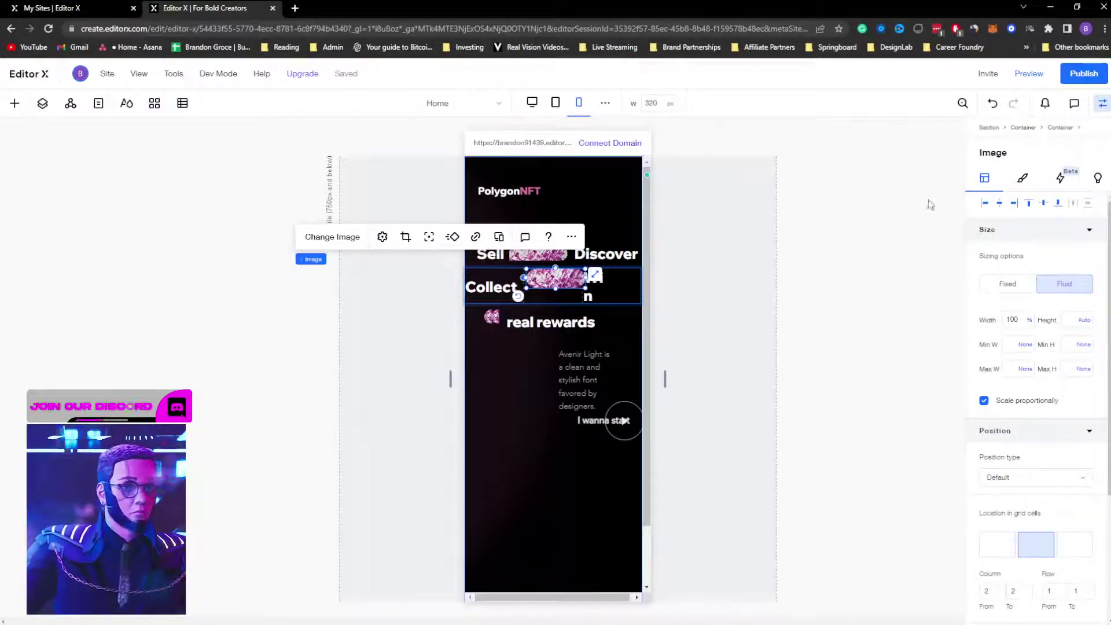
click(987, 203)
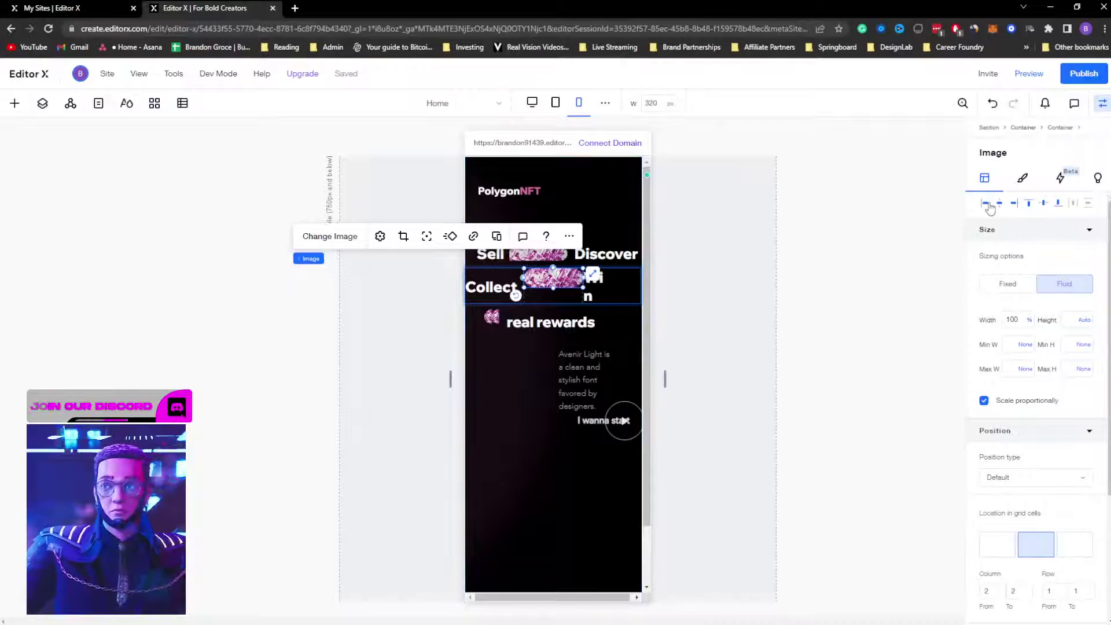
Step: Set the Win text's fluid width to 100%
click(595, 298)
click(588, 294)
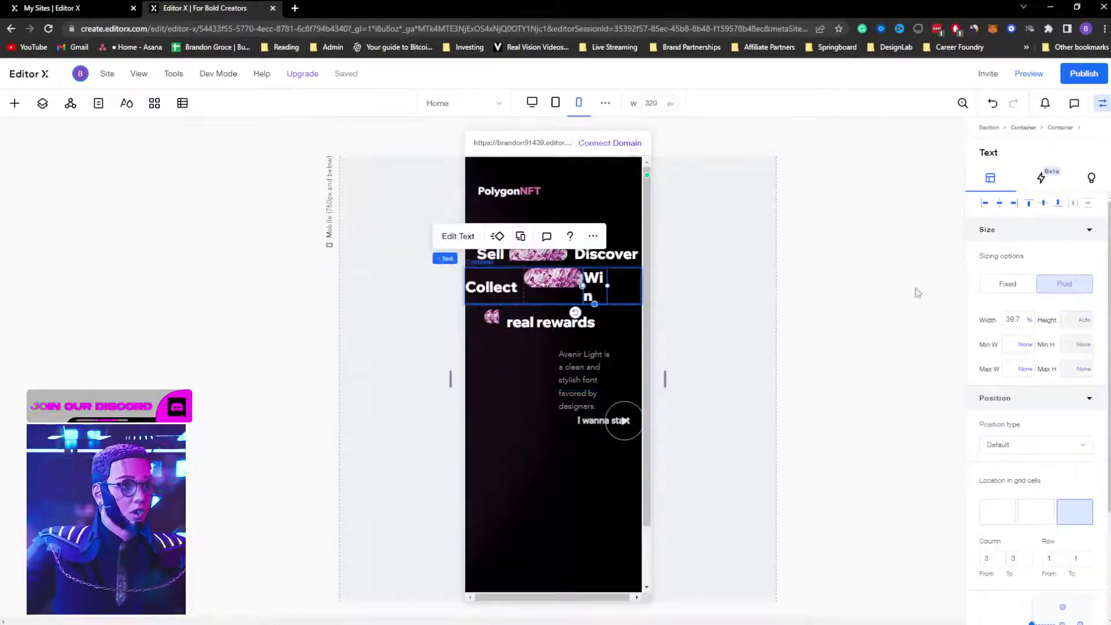
click(1021, 317)
text(100)
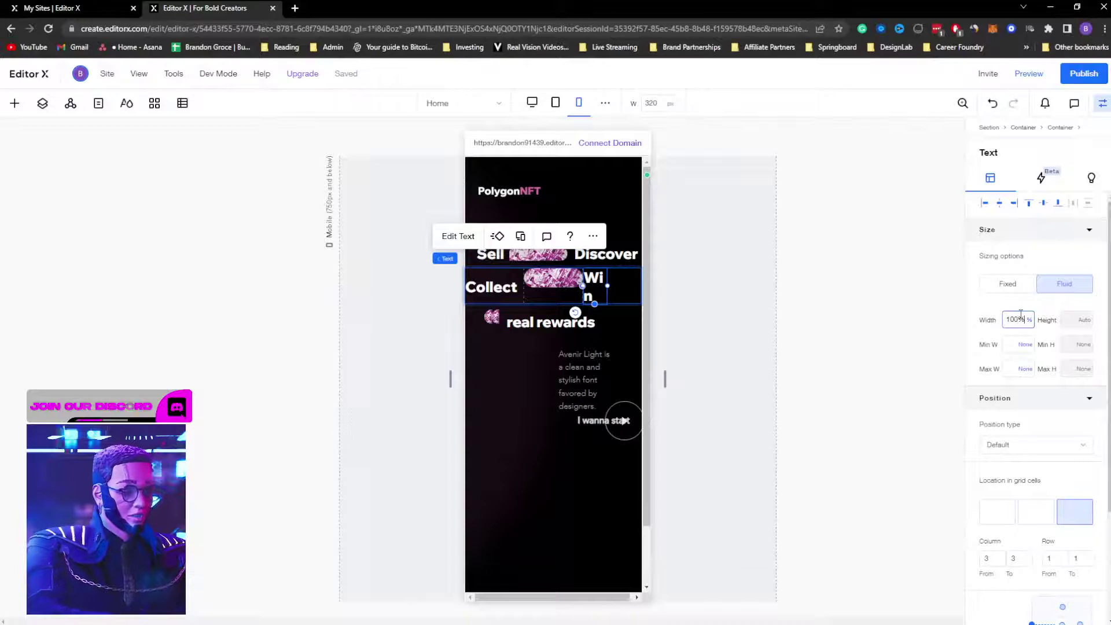
key(Return)
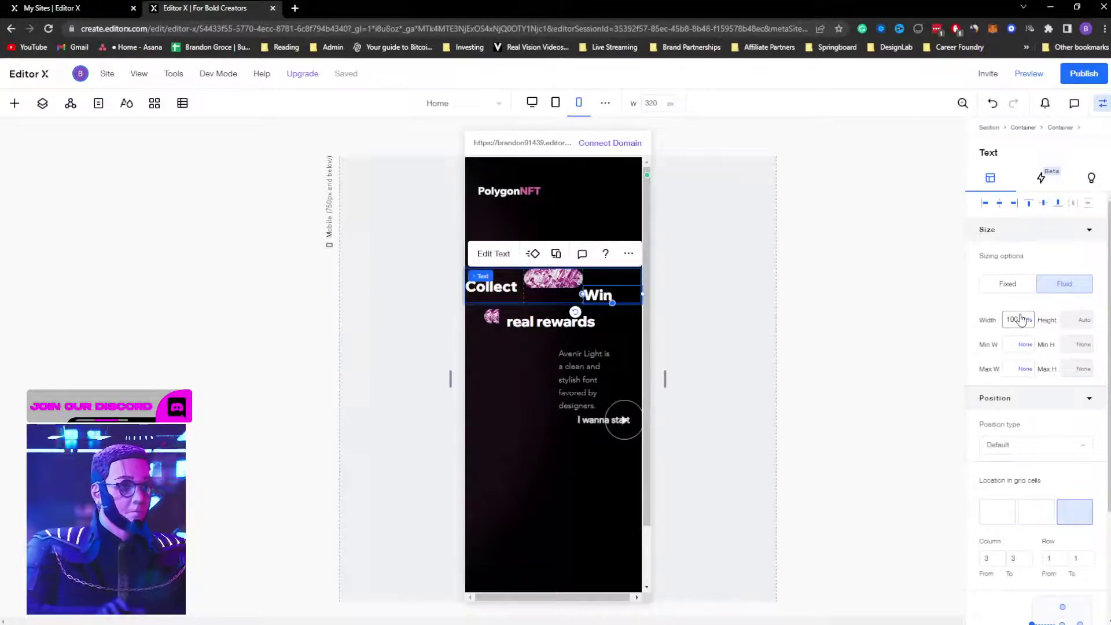
Step: Vertically centre the Win text, the image and the Collect text within the second row
click(1044, 204)
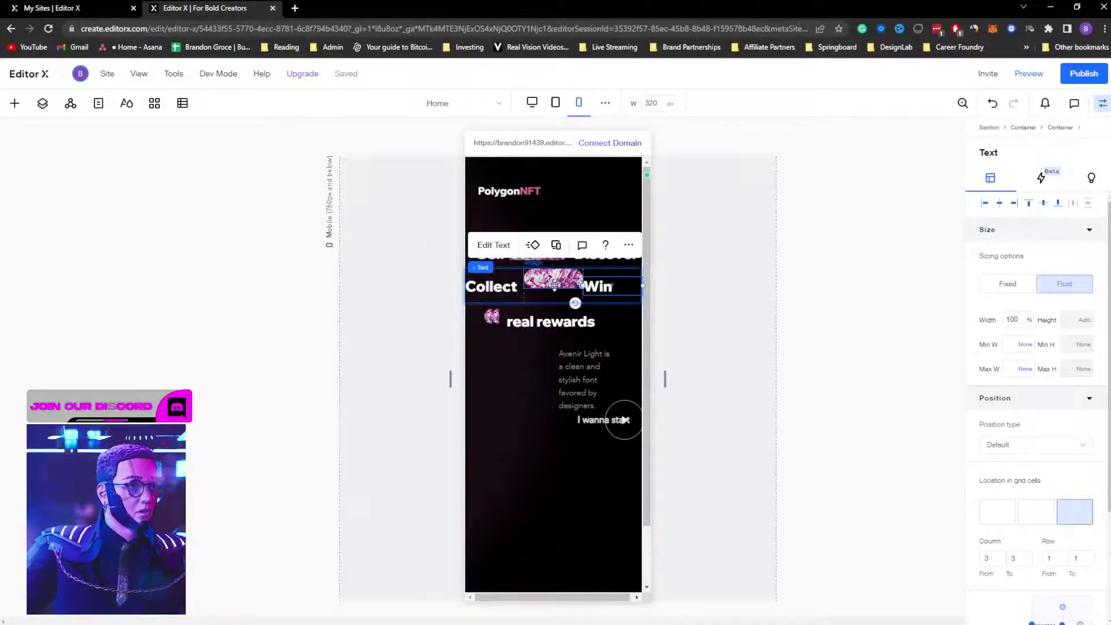
key(Tab)
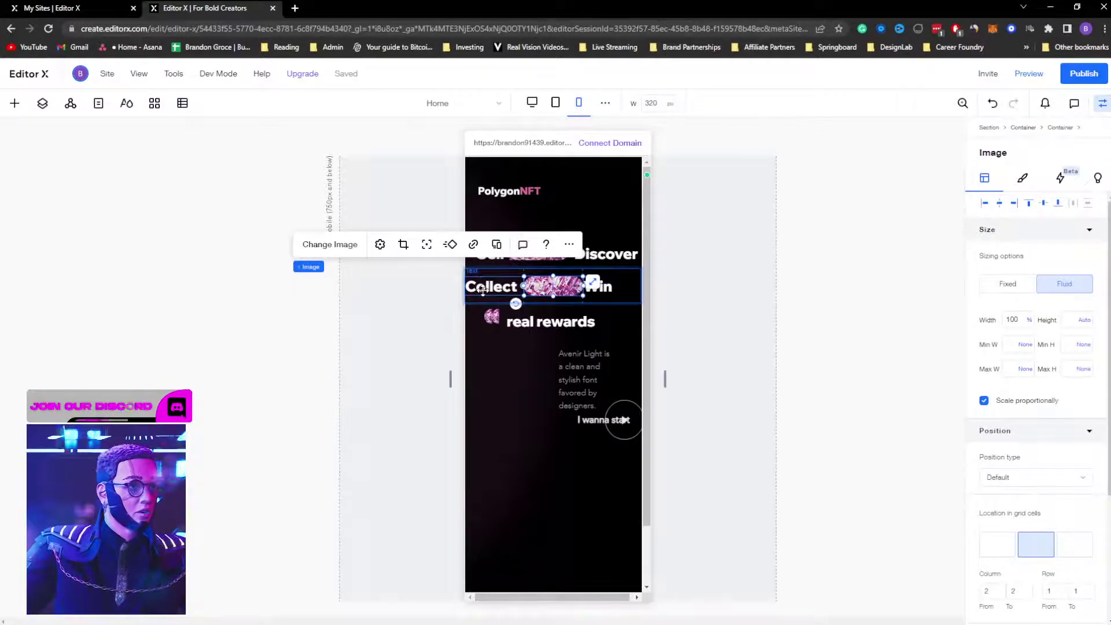
key(Tab)
click(731, 283)
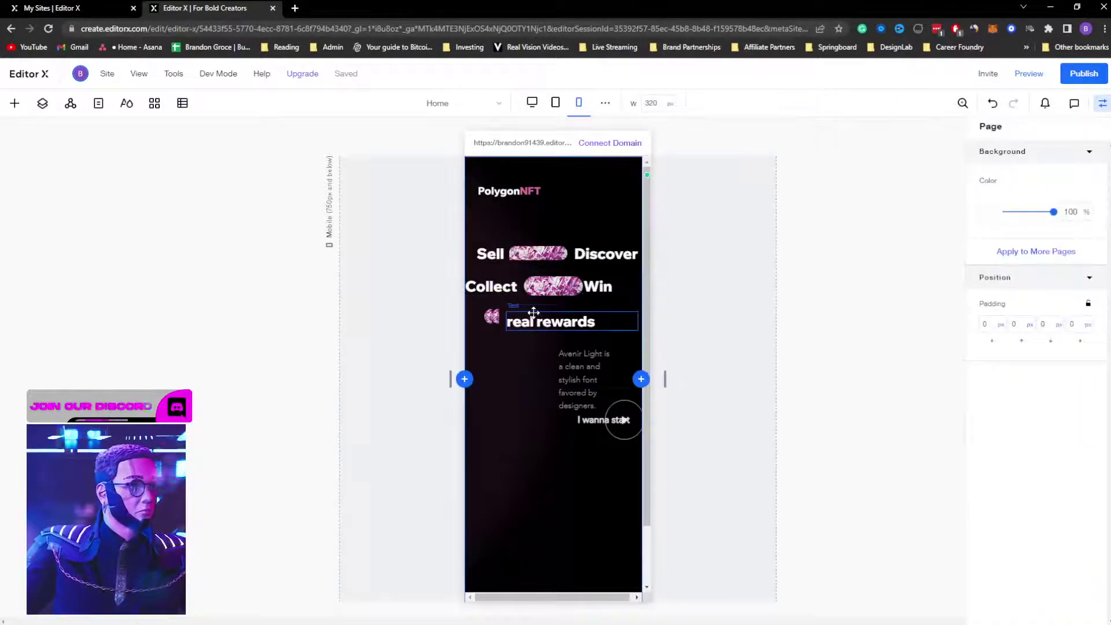
Step: Add a second 1fr column to the 1x2 grid of the container holding the real rewards text
click(504, 315)
click(515, 347)
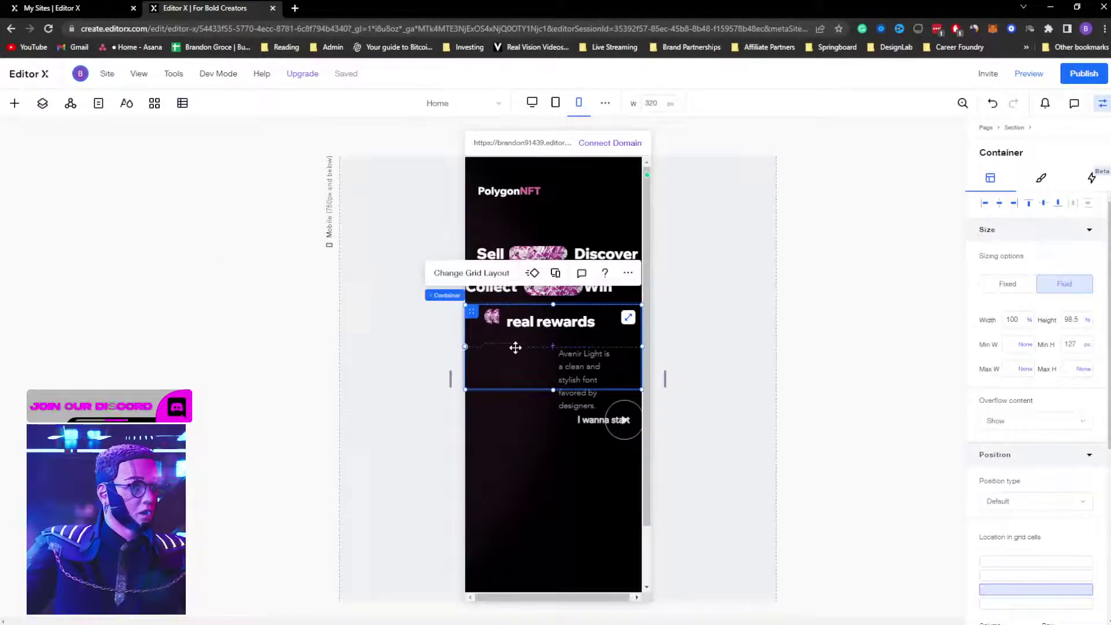
click(470, 272)
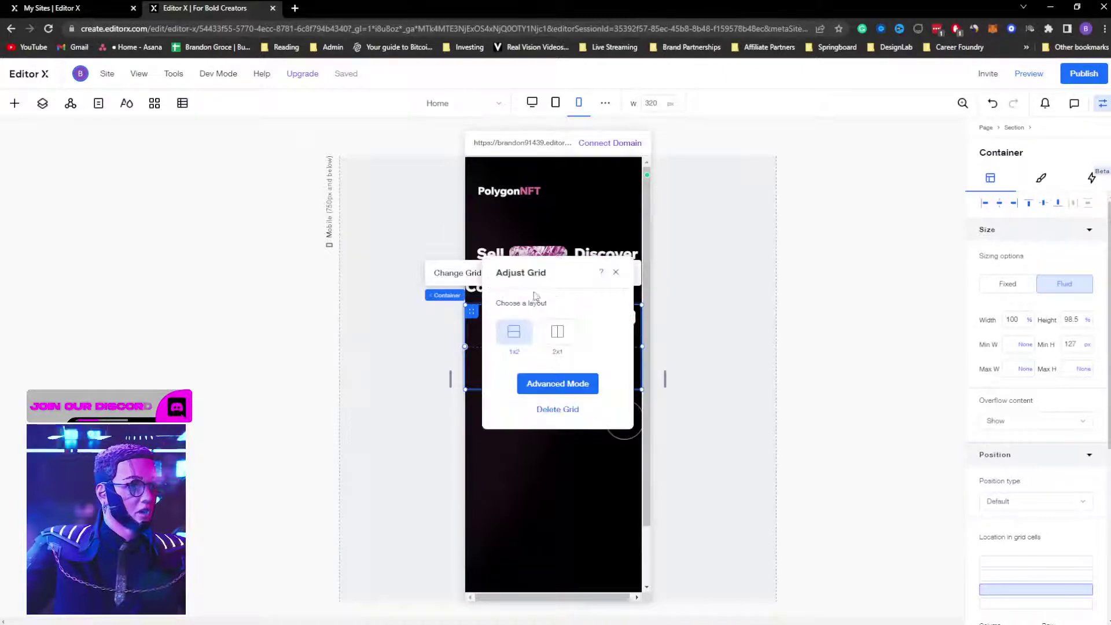
click(574, 386)
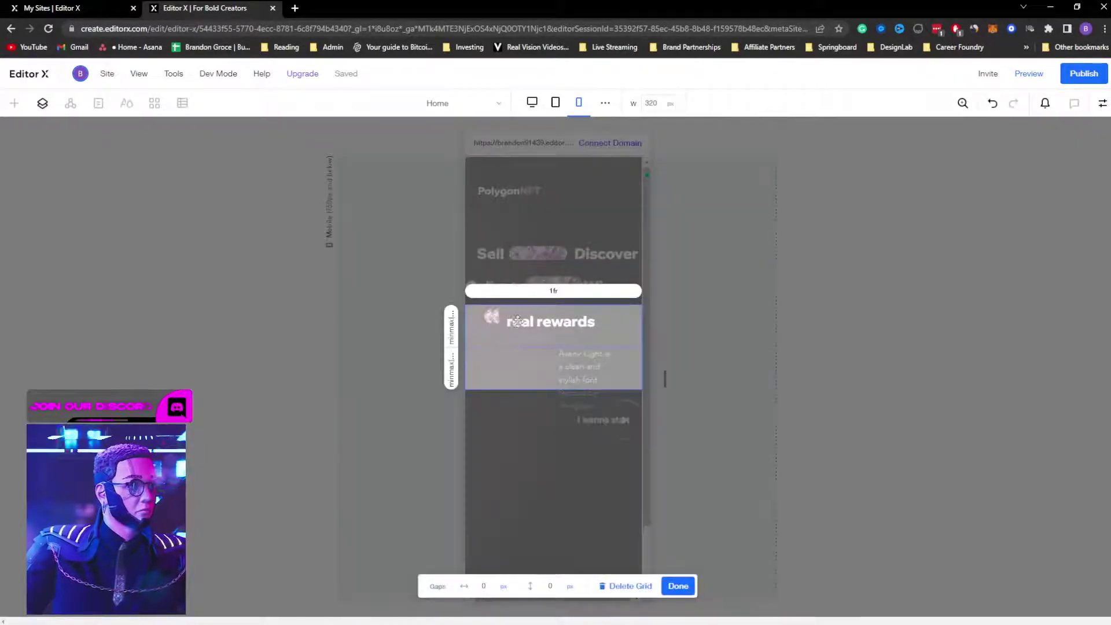
click(636, 291)
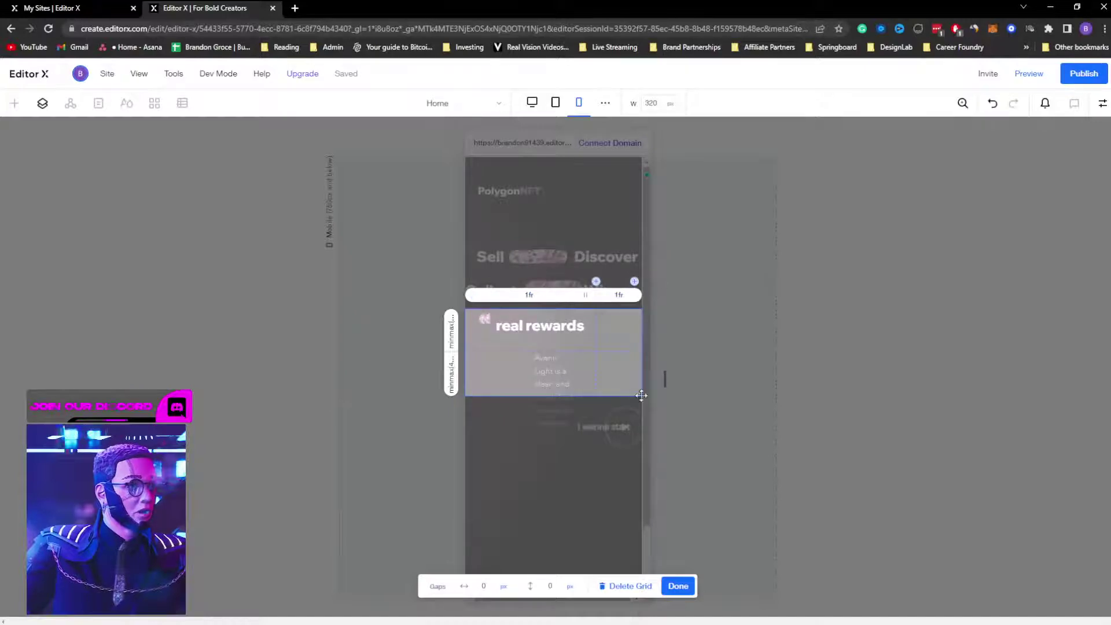
click(677, 586)
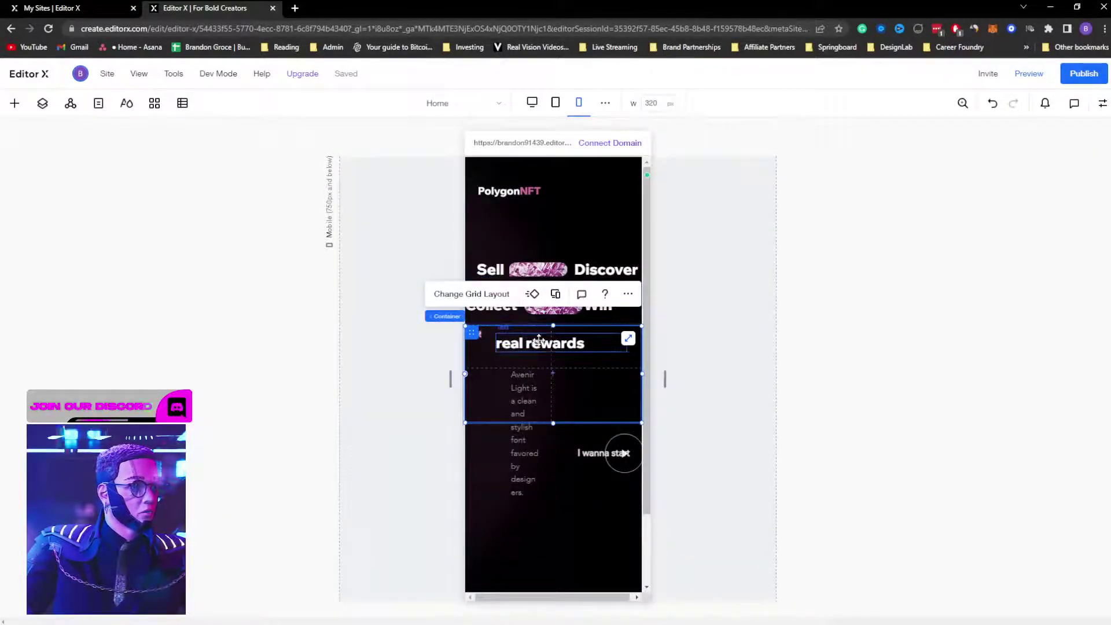
Step: Narrow the first column of the real rewards grid so it holds only the small image and the text sits in column 2
click(513, 346)
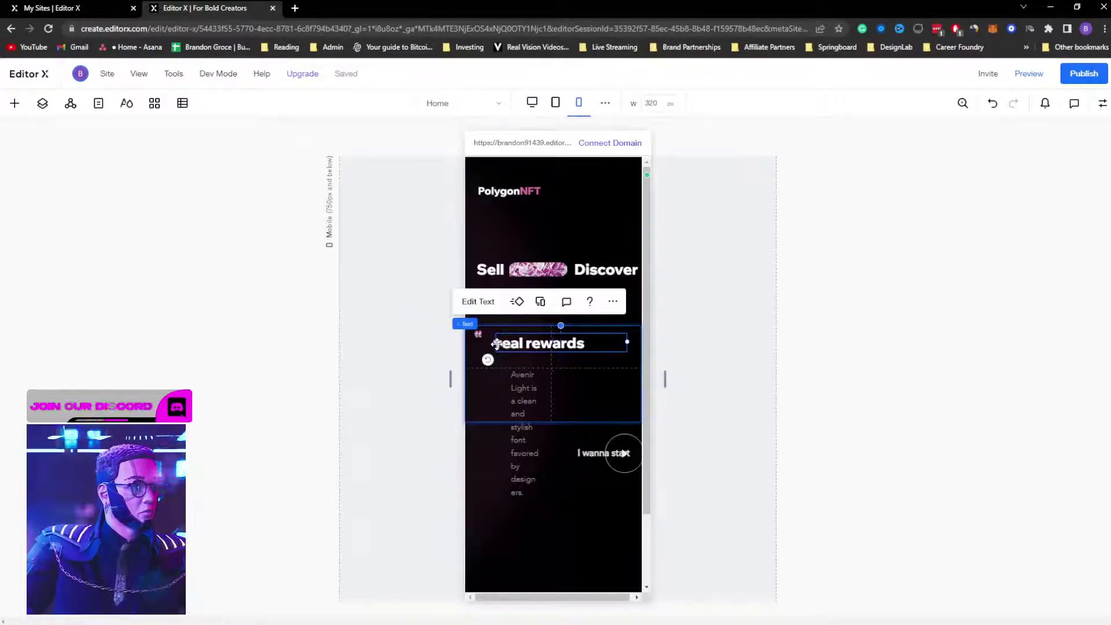
drag(503, 343, 501, 374)
click(549, 339)
Step: Widen the Avenir Light paragraph across both grid columns until its text wraps onto two lines
click(491, 529)
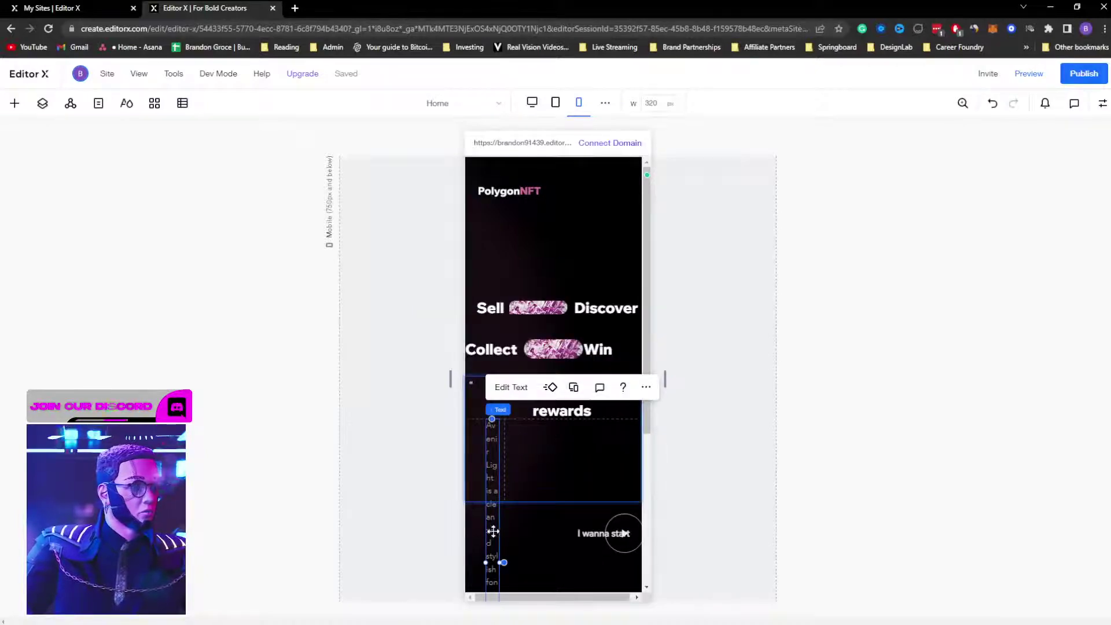
drag(498, 561, 597, 481)
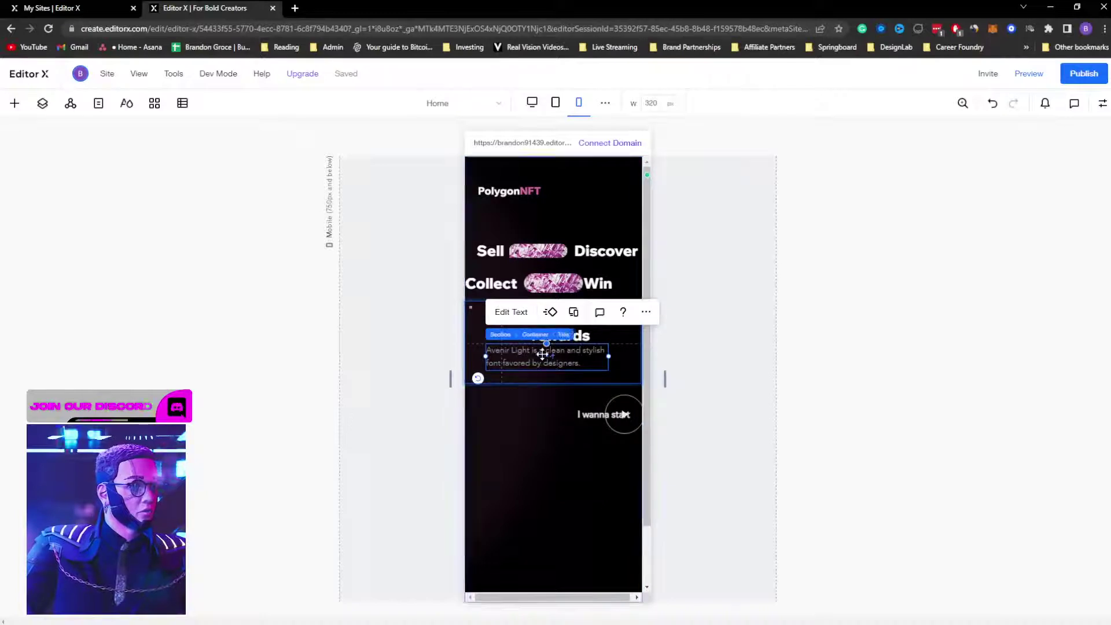
click(571, 352)
Step: Give the real rewards text a fluid width of 100%, pull its left edge inward, and reapply the 100% width
click(565, 330)
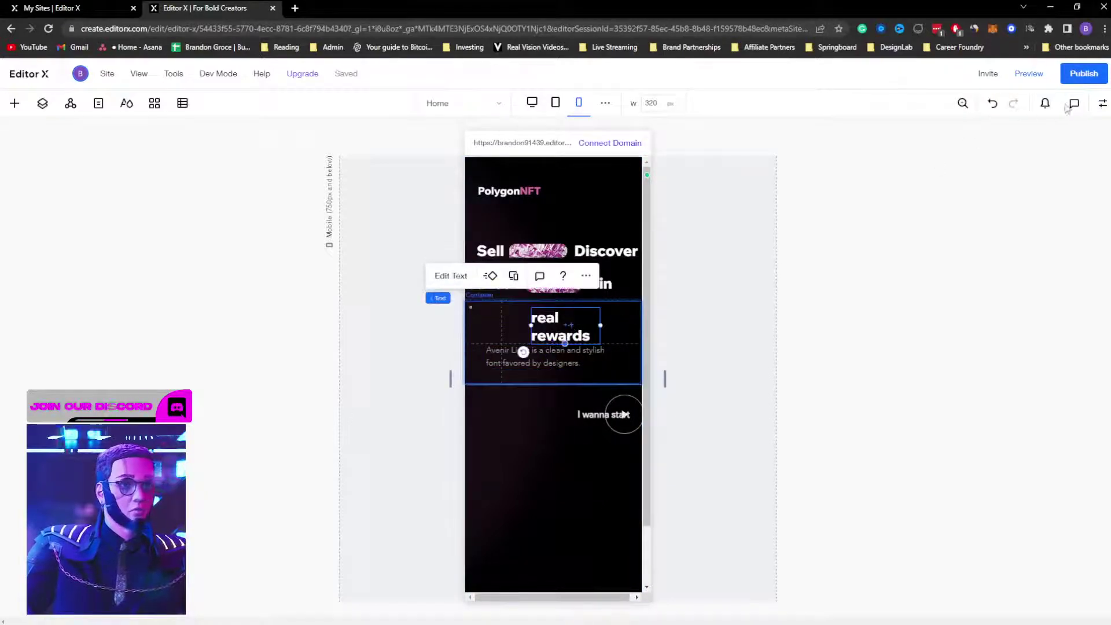
click(1102, 104)
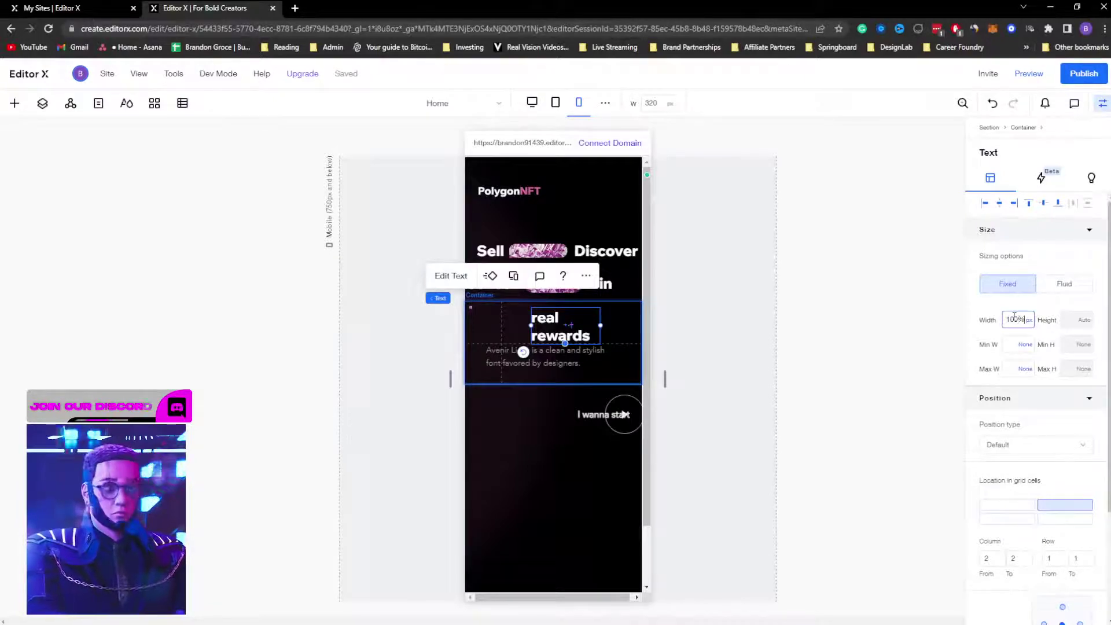
click(1014, 315)
text(100%)
key(Return)
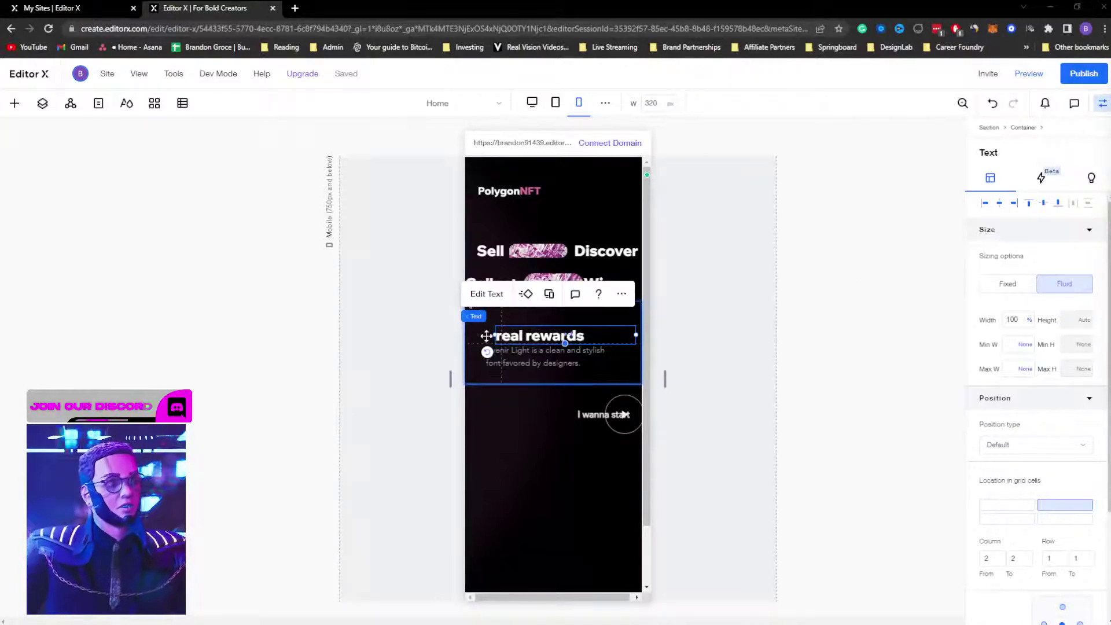
drag(492, 334, 518, 333)
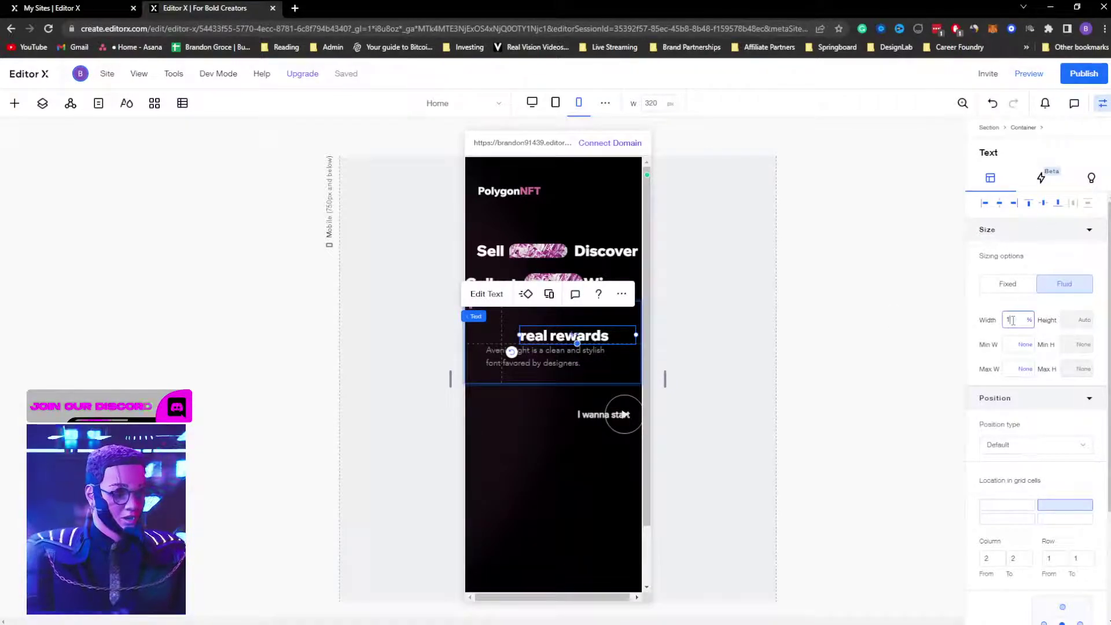
key(Return)
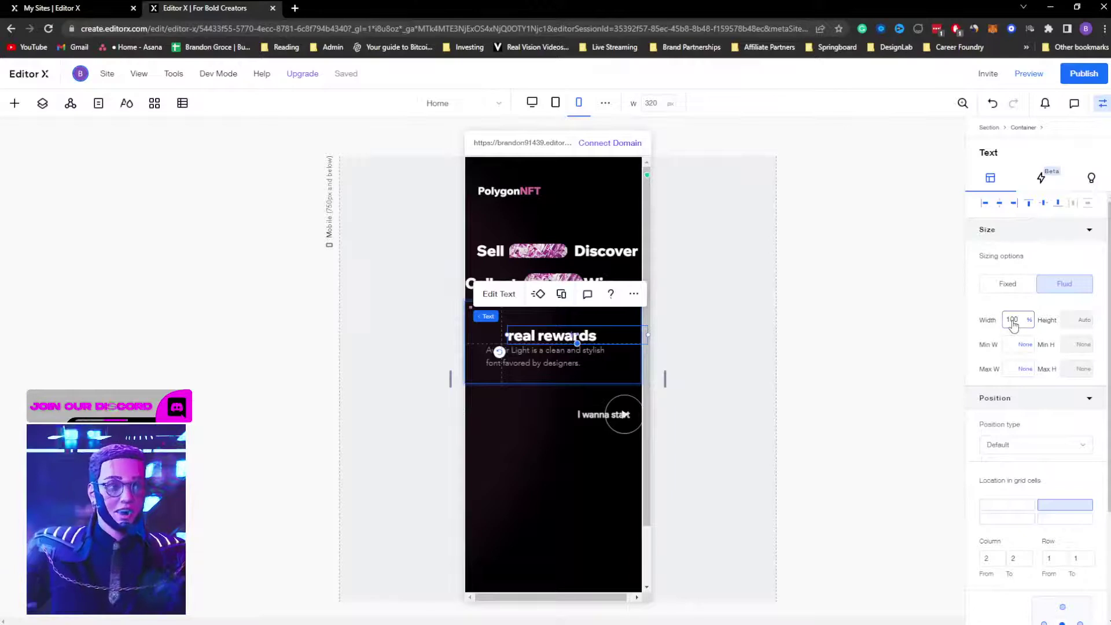
Step: Align the real rewards text to the left edge of its grid cell
click(984, 204)
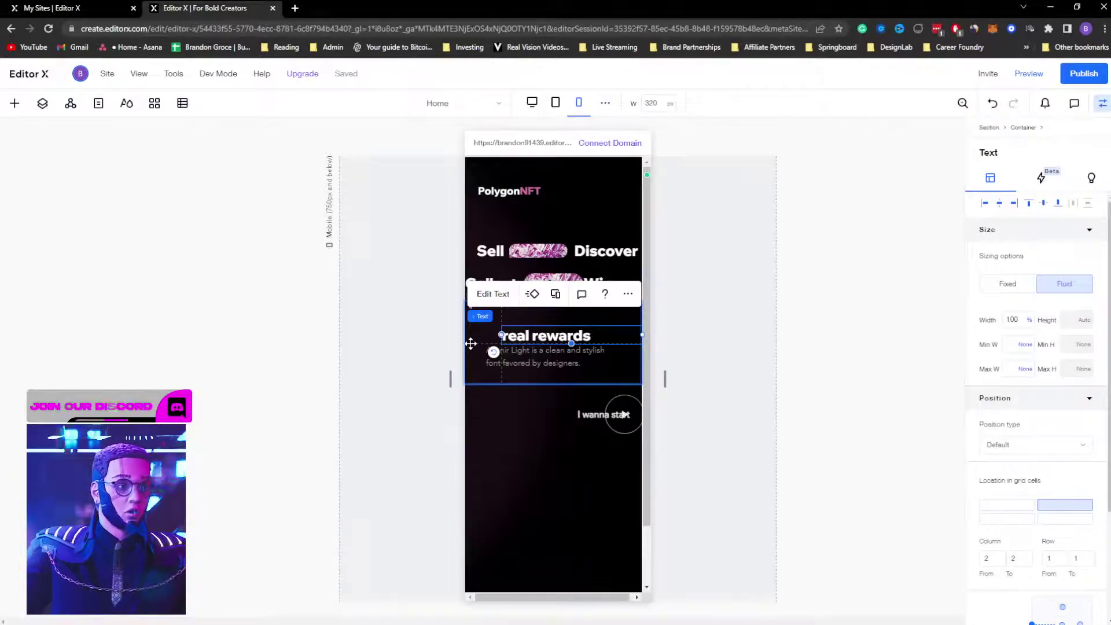
click(470, 344)
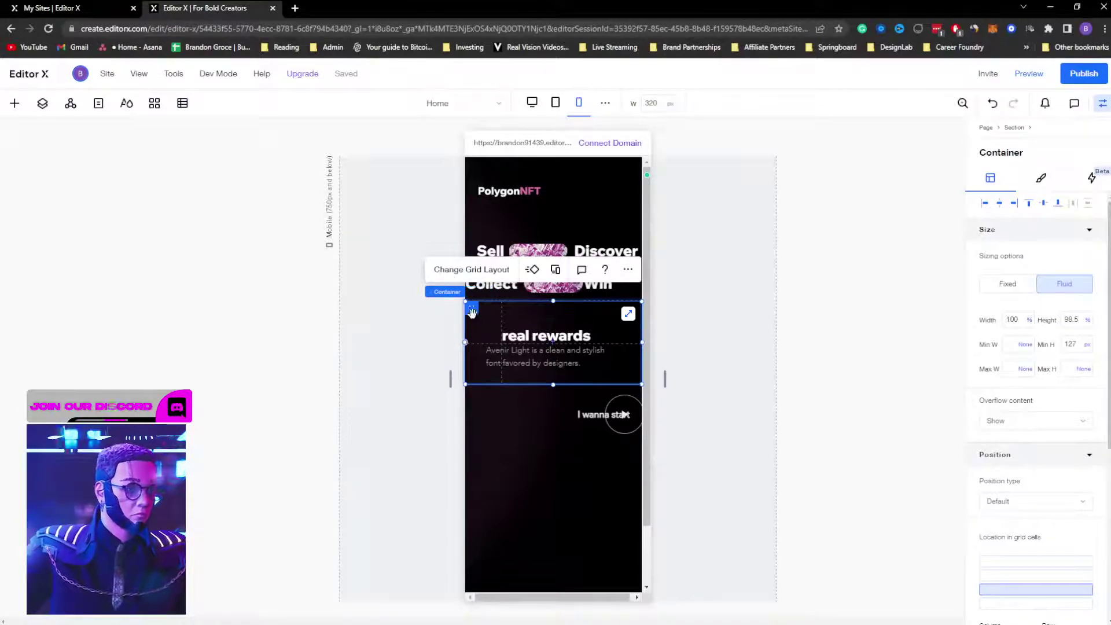
click(542, 334)
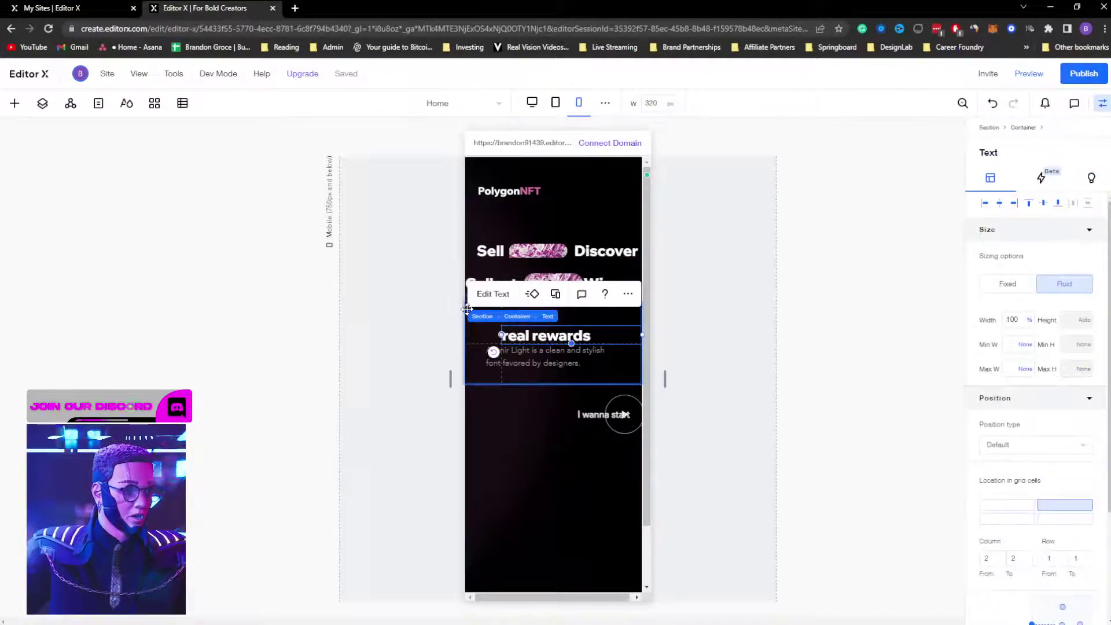
click(470, 309)
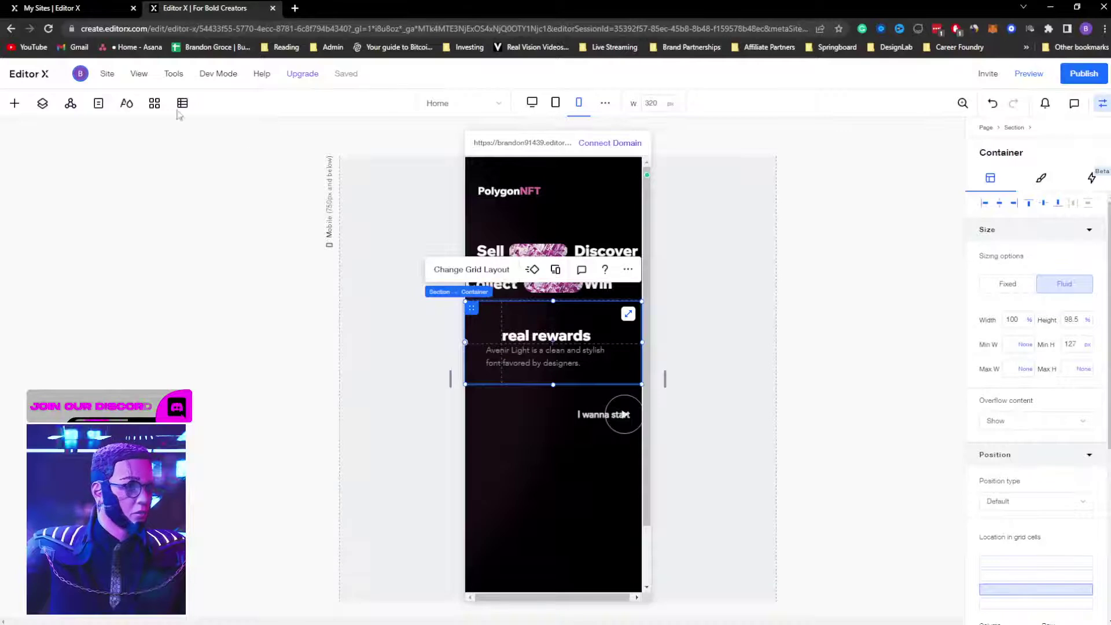
click(536, 335)
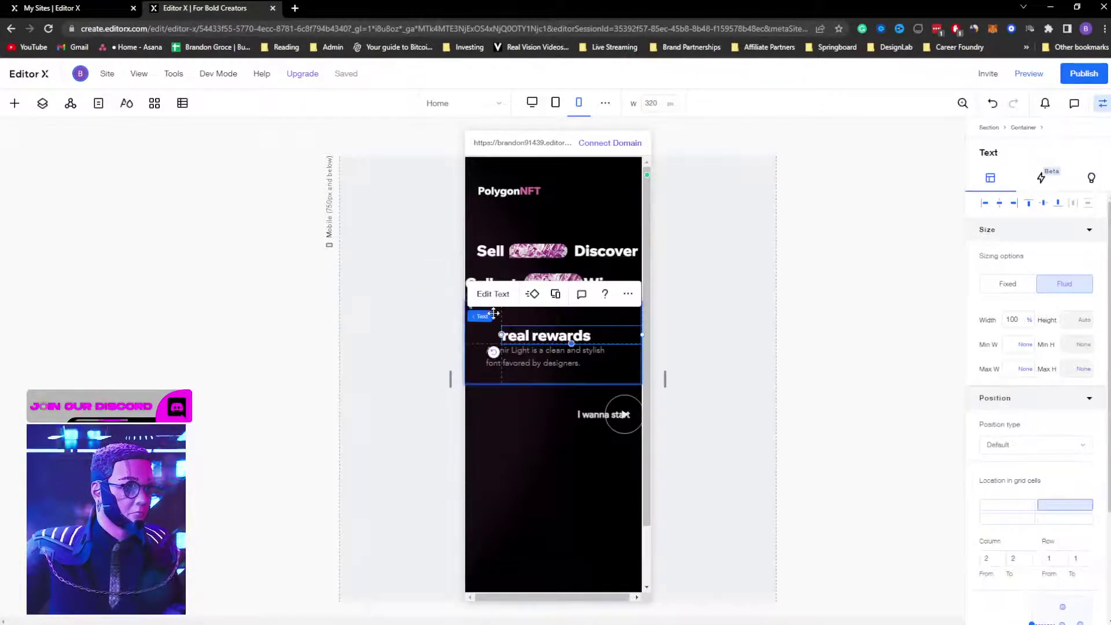
Step: Set the small image in the real rewards container to 100% width, and shrink it proportionally to about 70% to fit column 1
click(43, 103)
click(68, 295)
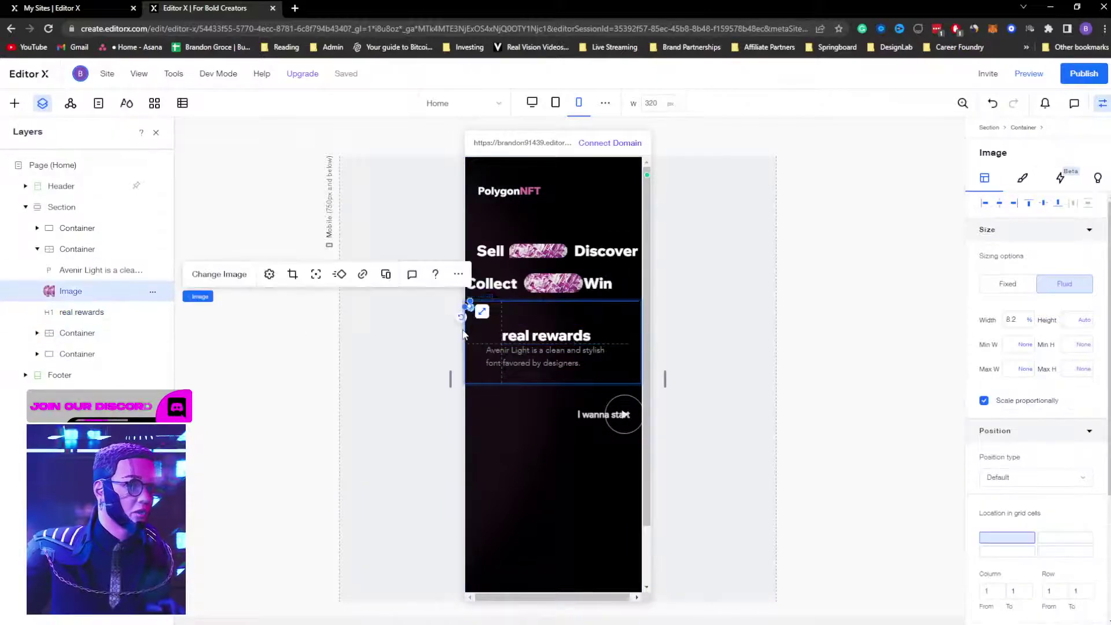
click(1011, 319)
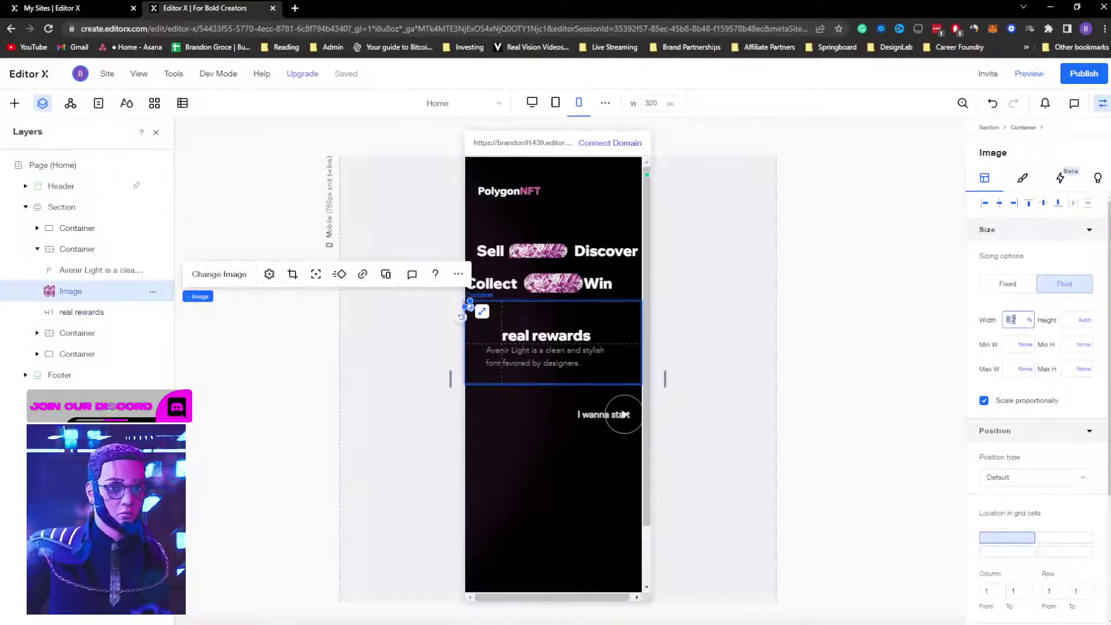
text(100)
key(Return)
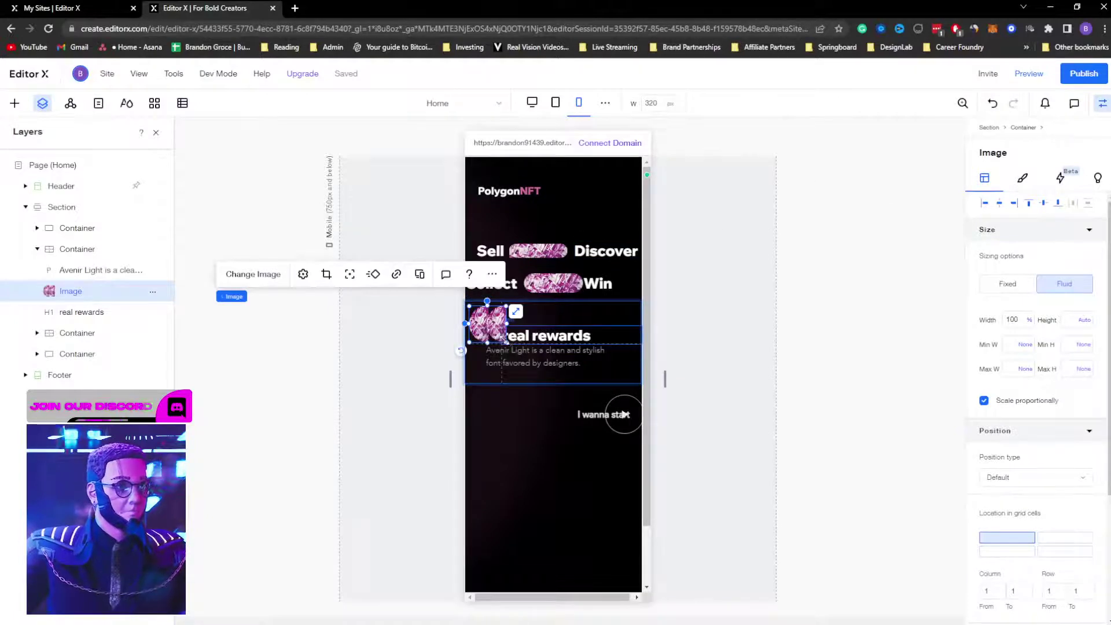
drag(507, 341, 496, 331)
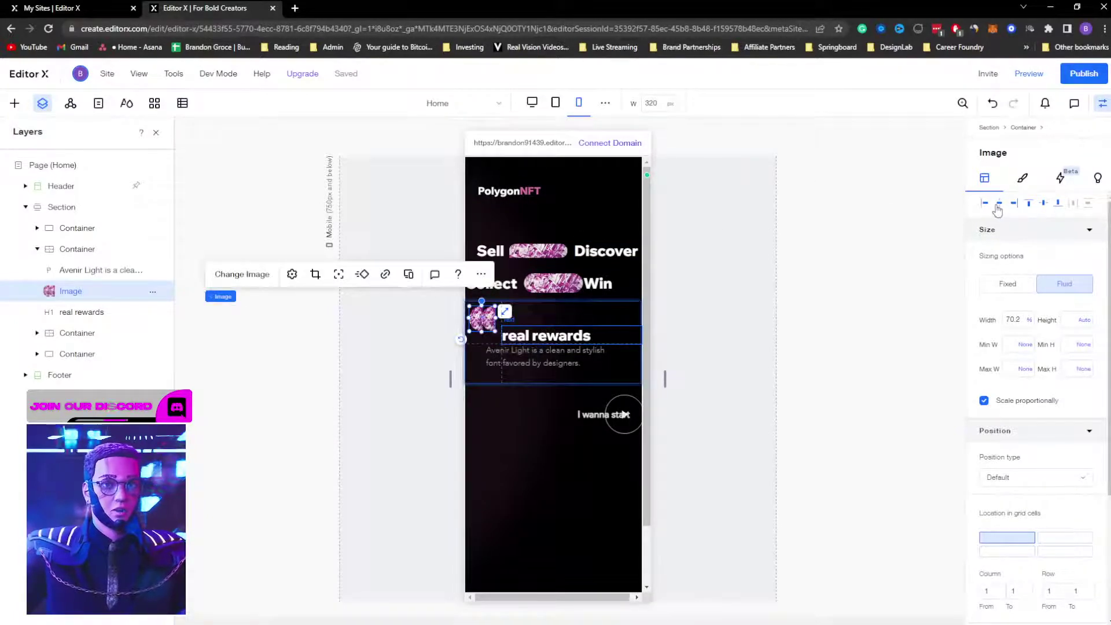
Step: Vertically centre both the small image and the real rewards text in their grid cells
click(1043, 203)
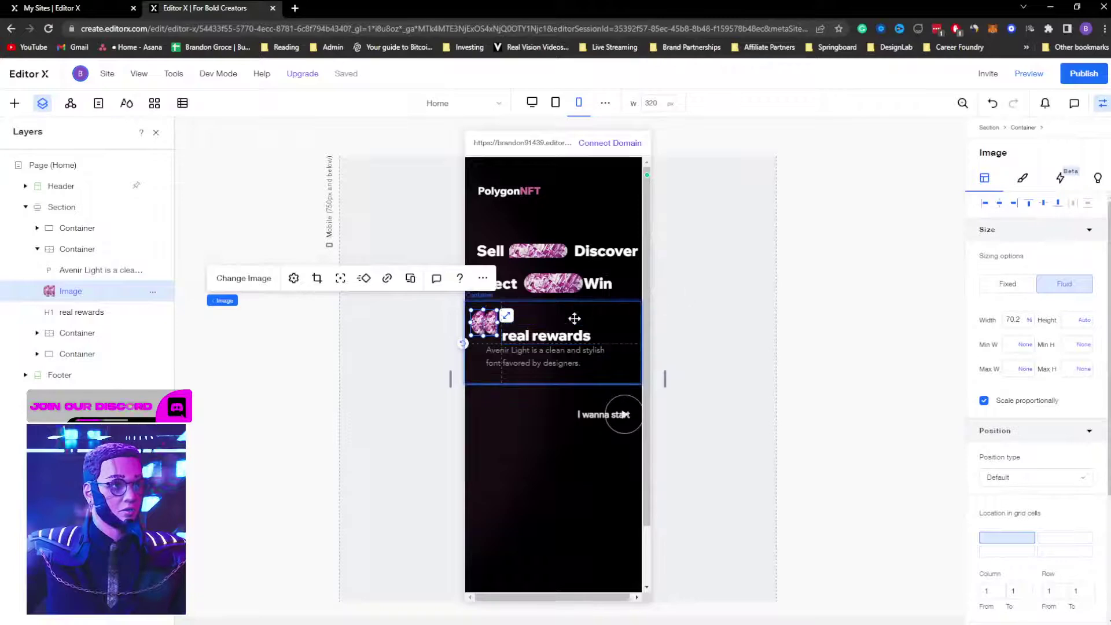
click(576, 335)
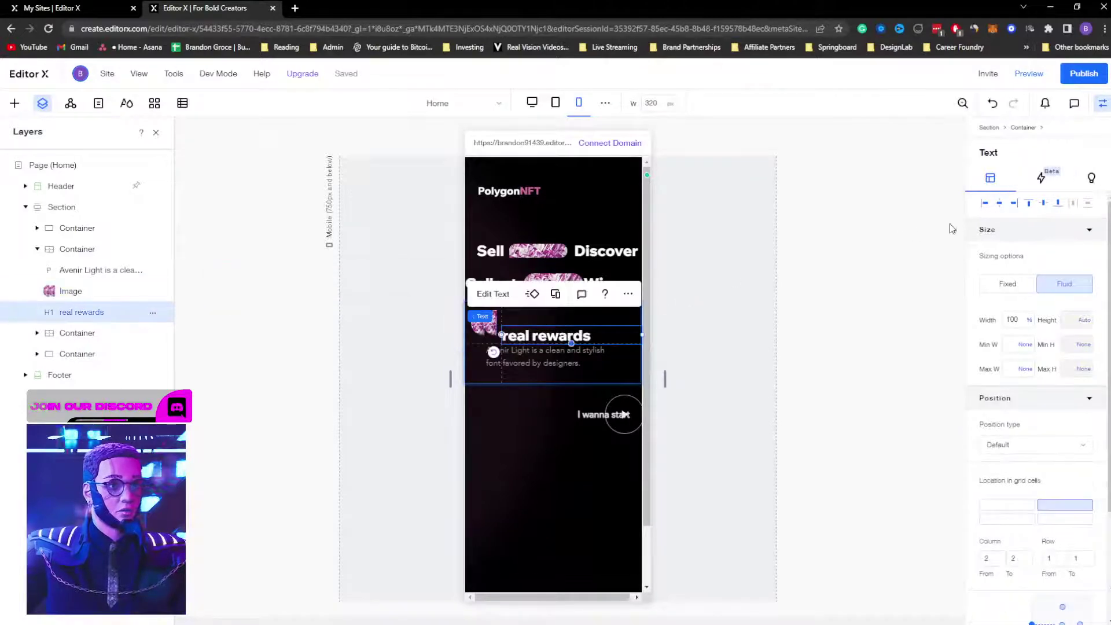
click(1044, 203)
click(712, 315)
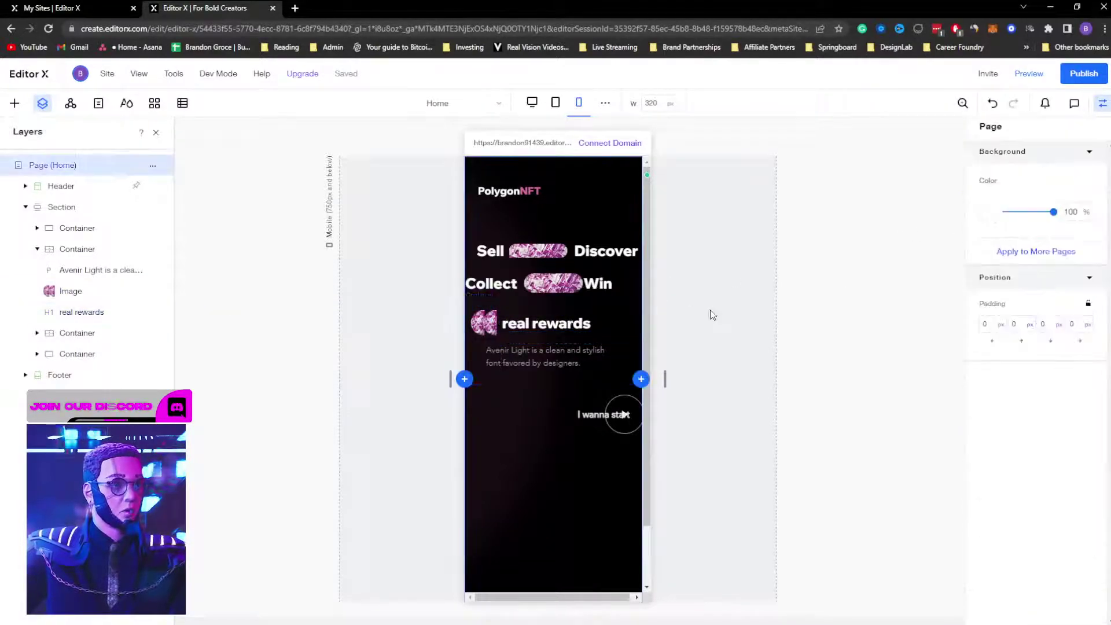
Step: Narrow the Avenir Light paragraph from its left side so it sits only in column 2, lined up under real rewards
click(590, 330)
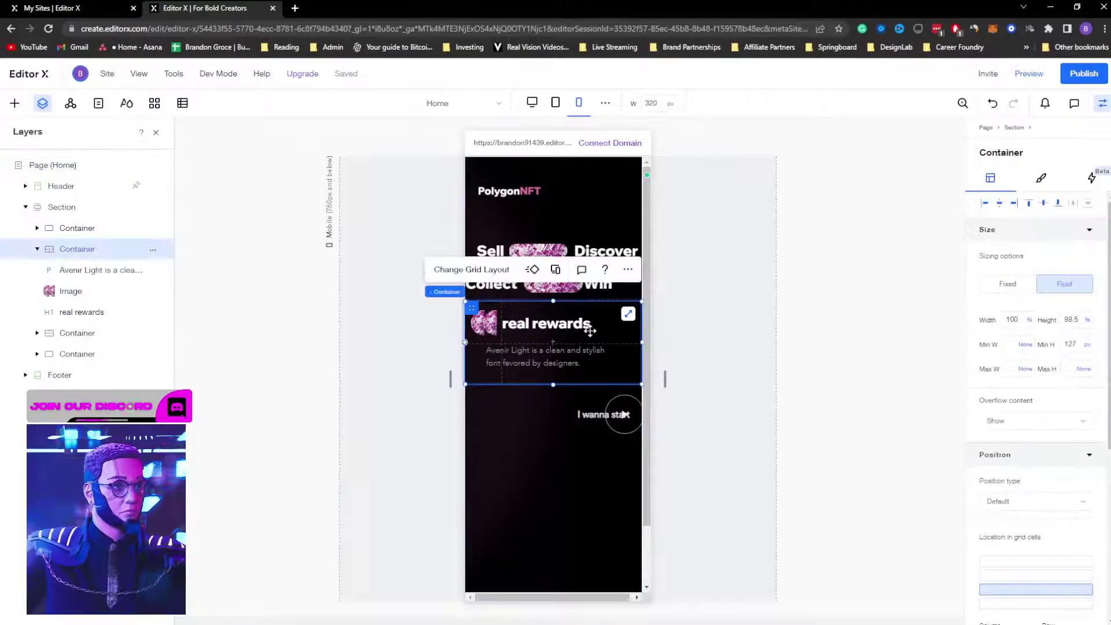
click(537, 358)
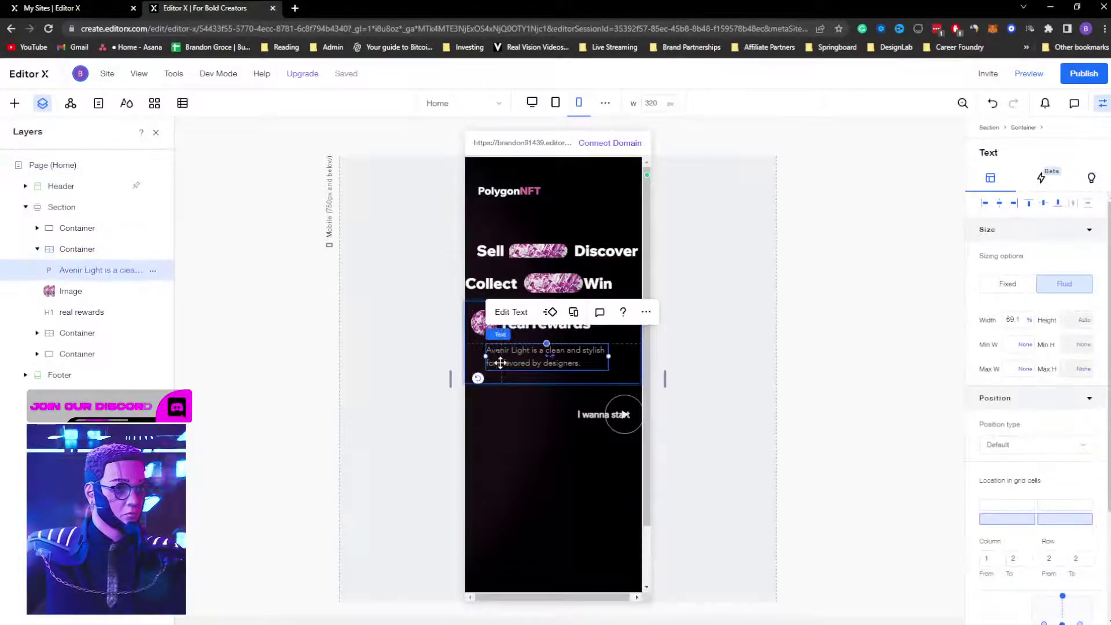
mouse_move(505, 356)
mouse_down()
mouse_move(519, 353)
mouse_move(504, 354)
mouse_up()
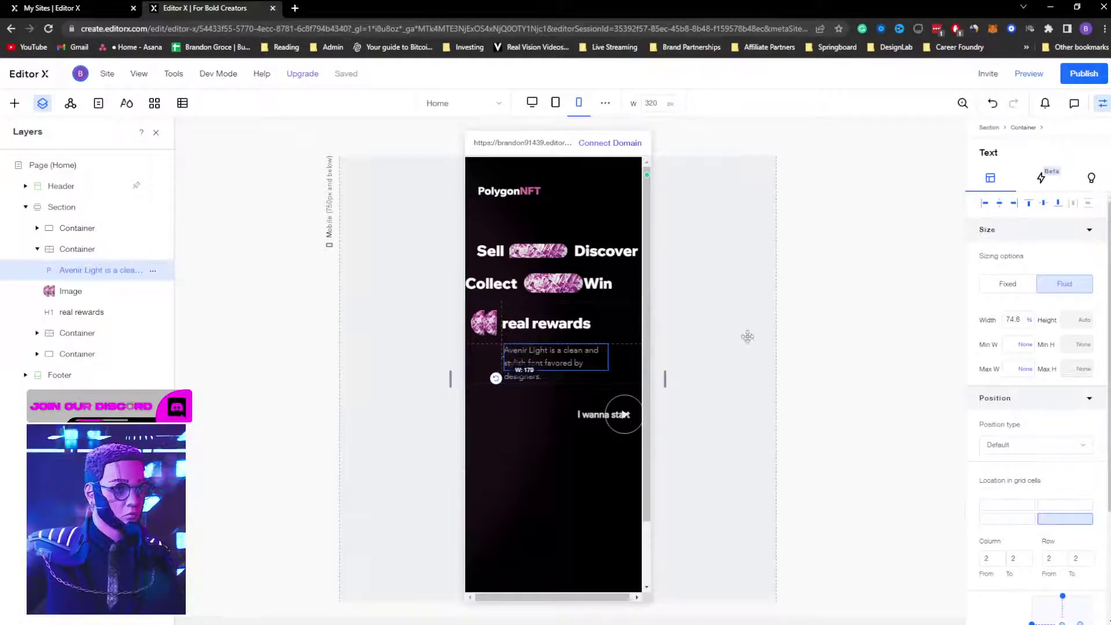
click(681, 307)
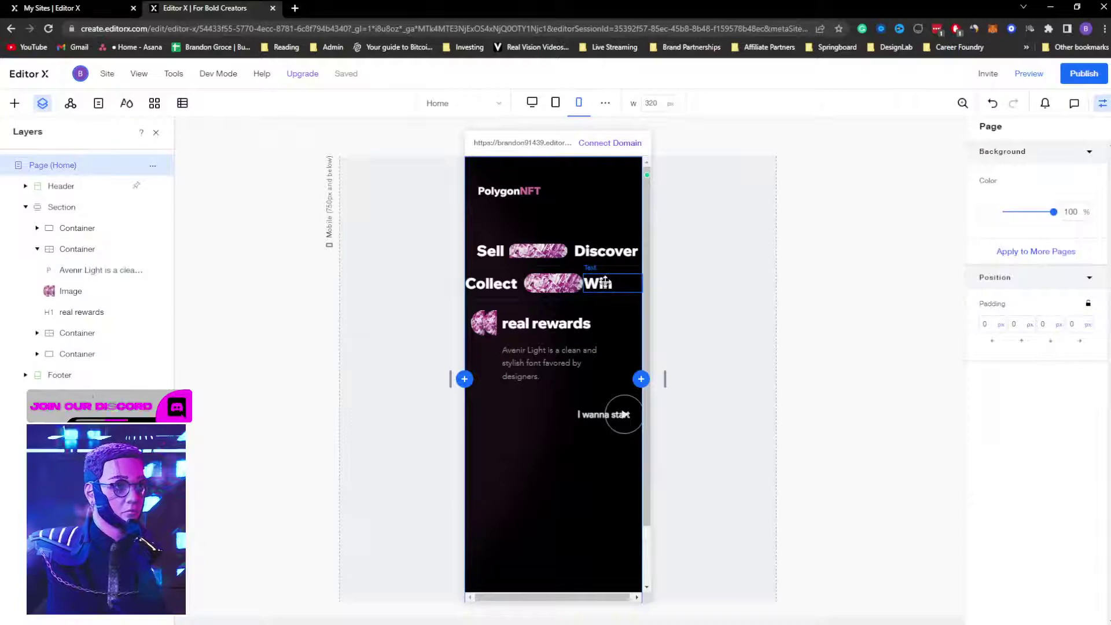
Step: Right-align the Collect text so it sits against the pill image
click(603, 281)
click(553, 283)
click(492, 284)
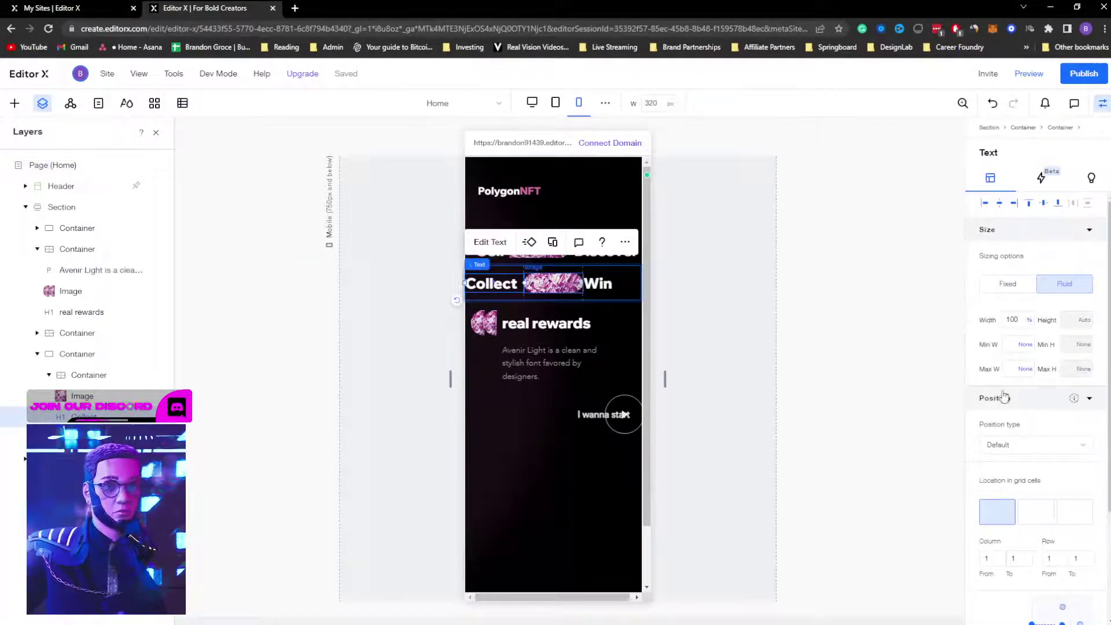
click(492, 251)
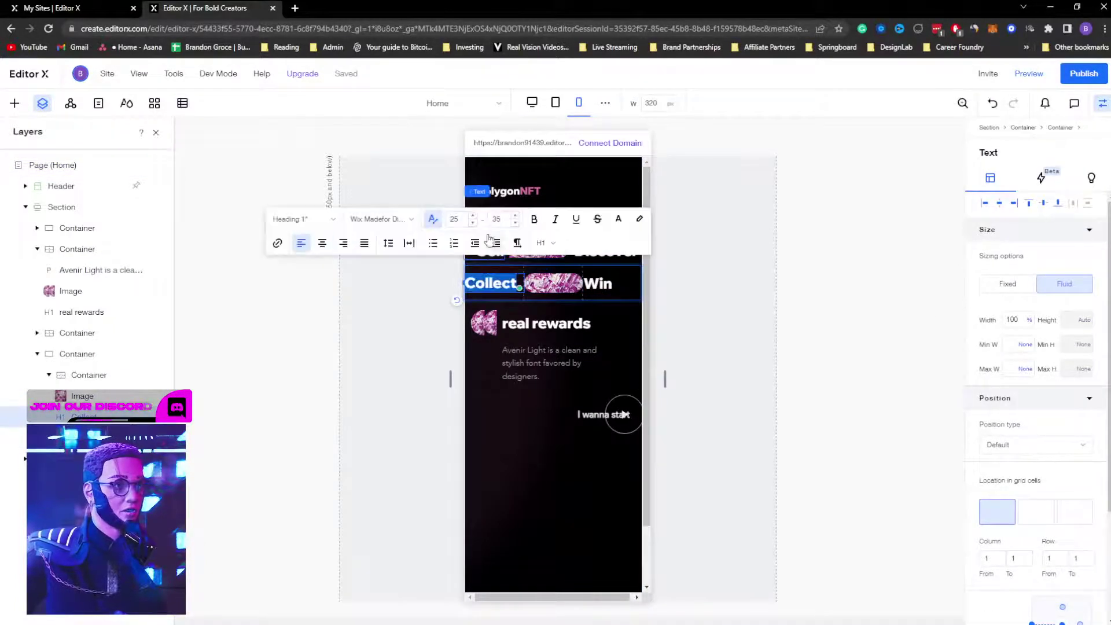
click(343, 243)
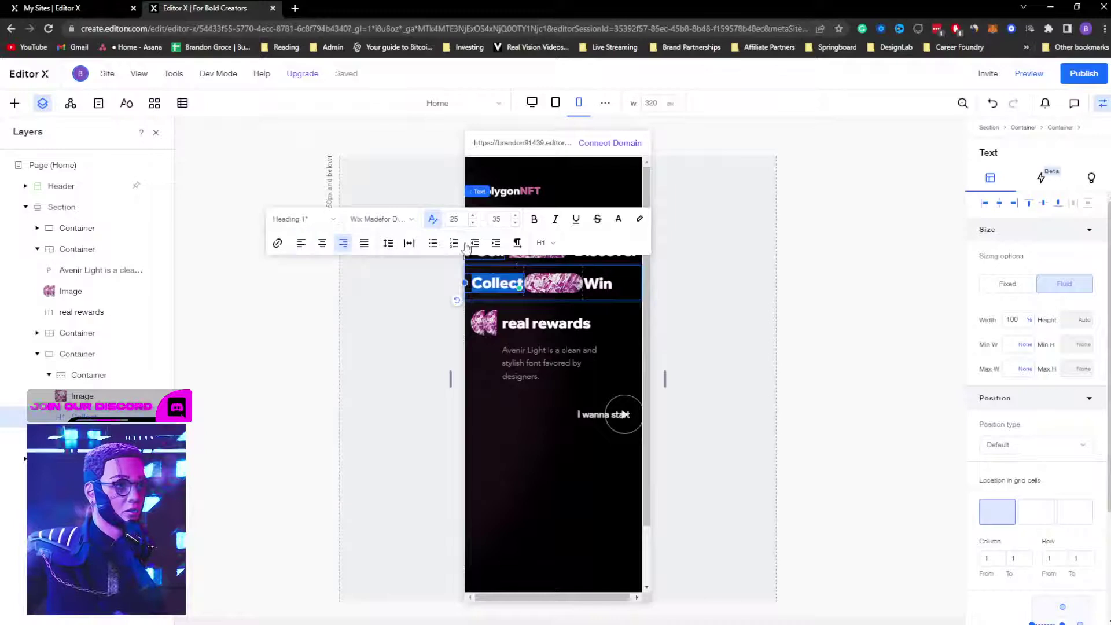
click(708, 282)
Step: Shrink the pill image between Collect and Win to about 86% width and centre it in its grid cell
click(546, 284)
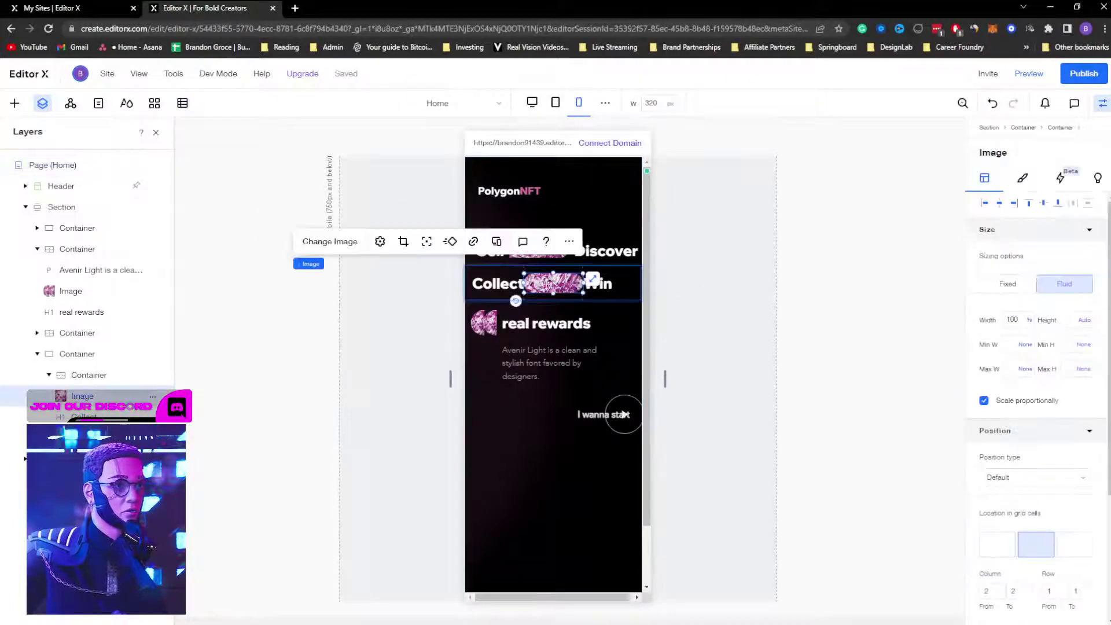
drag(520, 271, 532, 272)
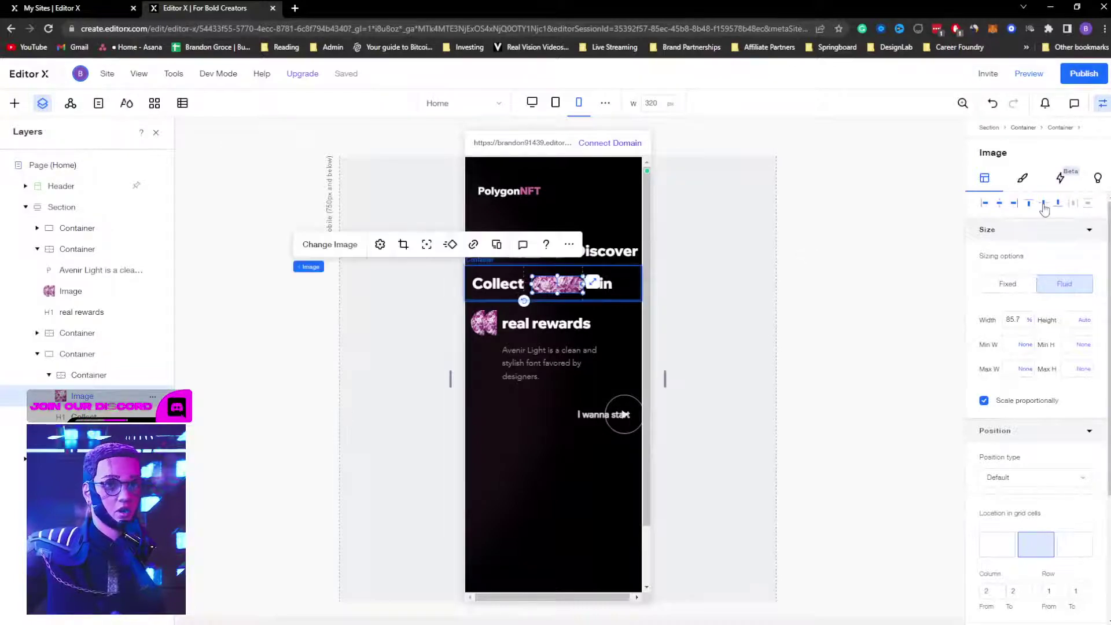
click(1000, 203)
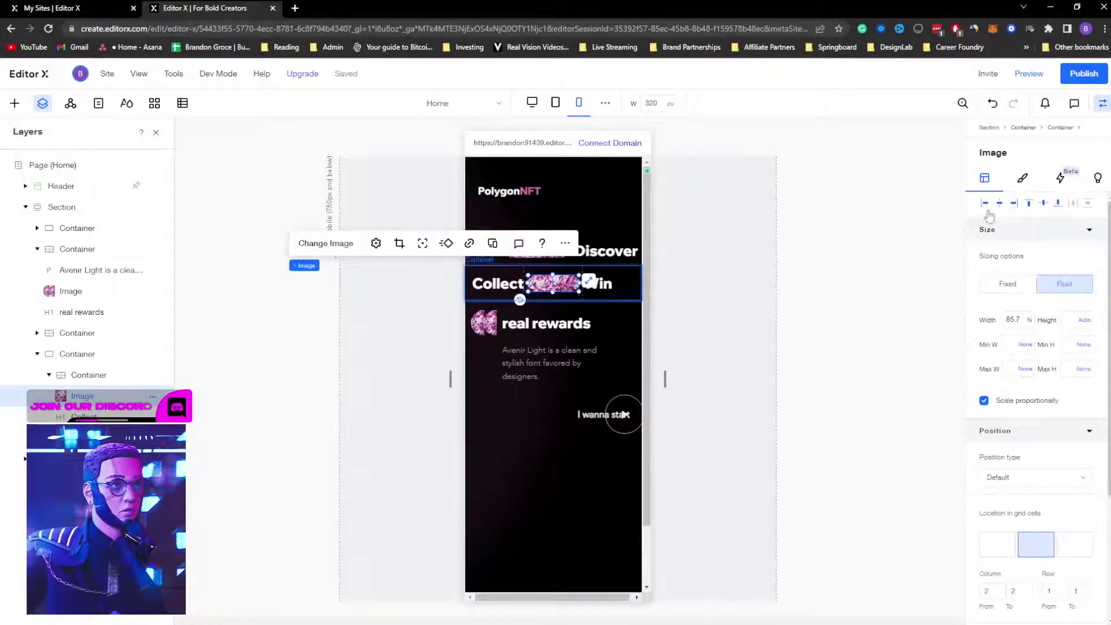
click(755, 287)
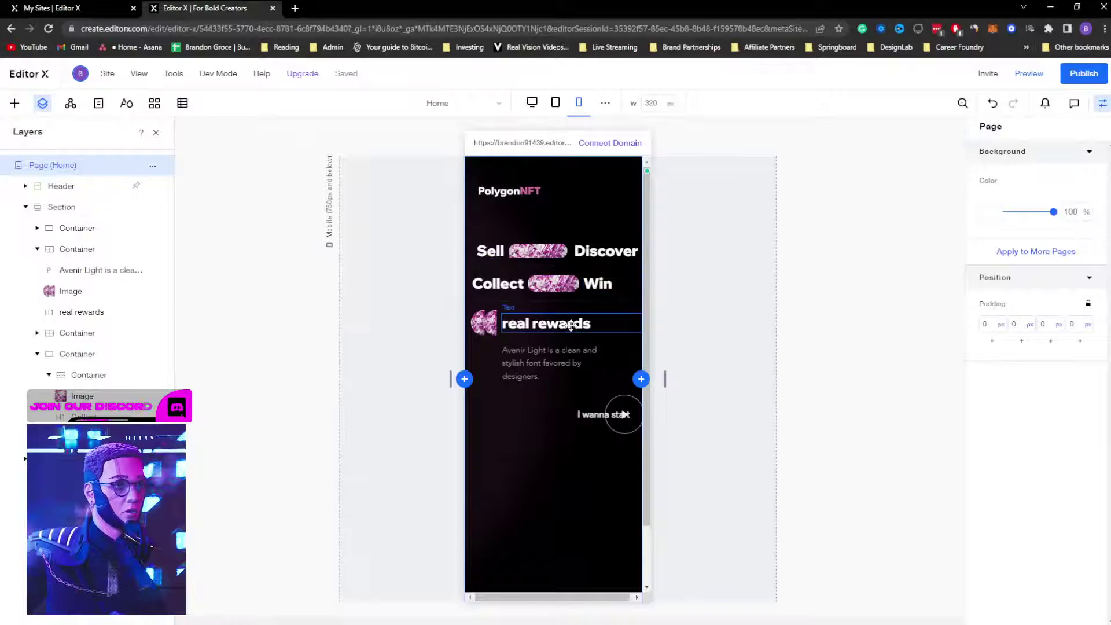
click(625, 322)
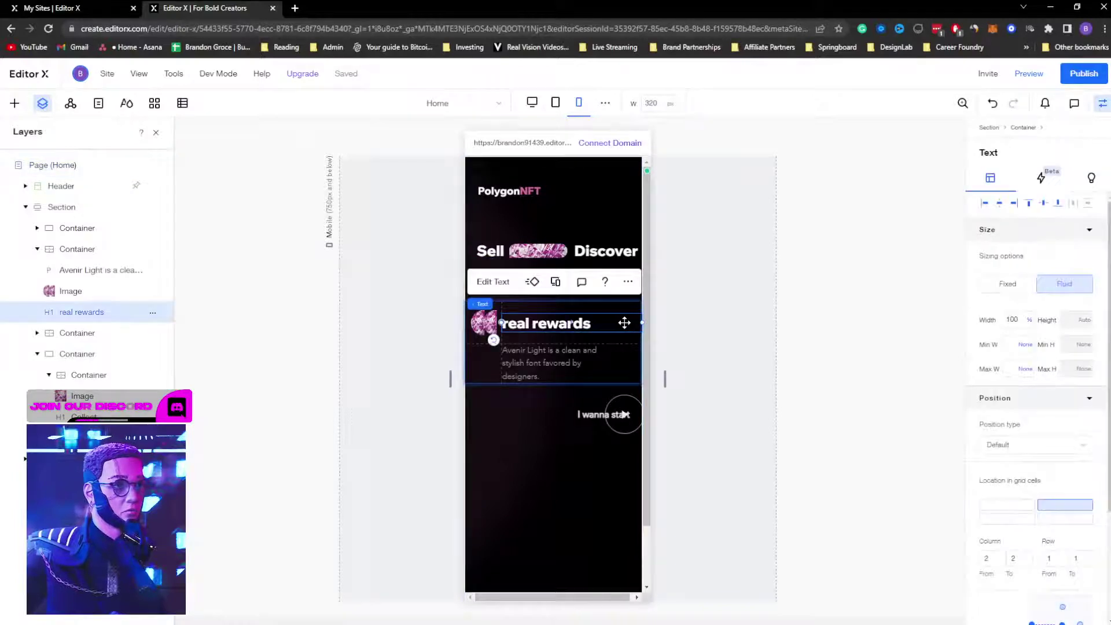
click(694, 317)
click(595, 307)
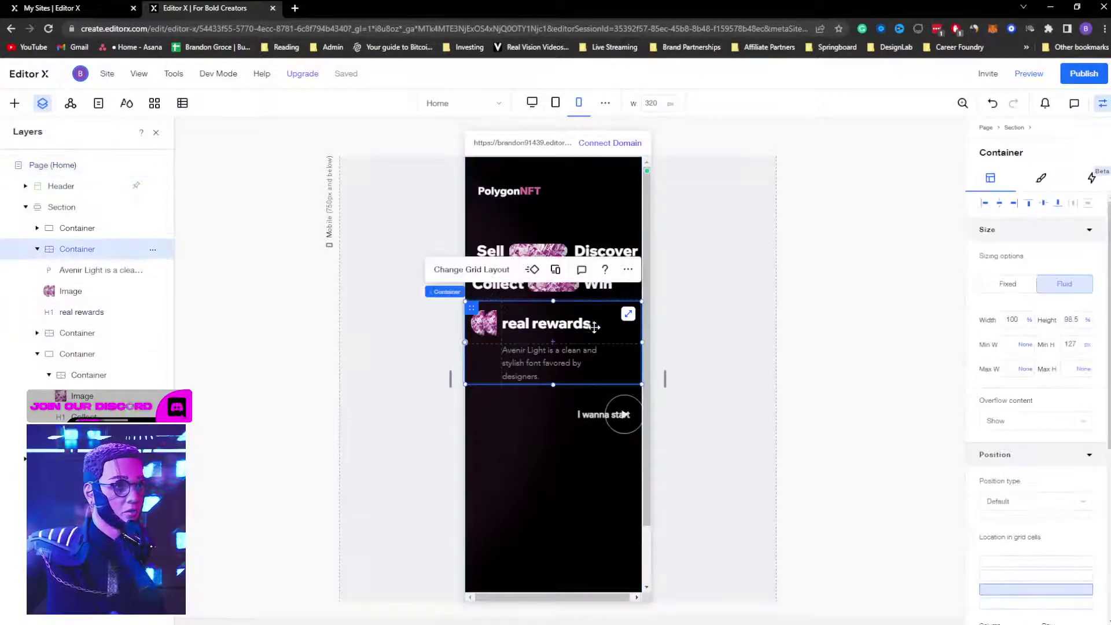
click(685, 301)
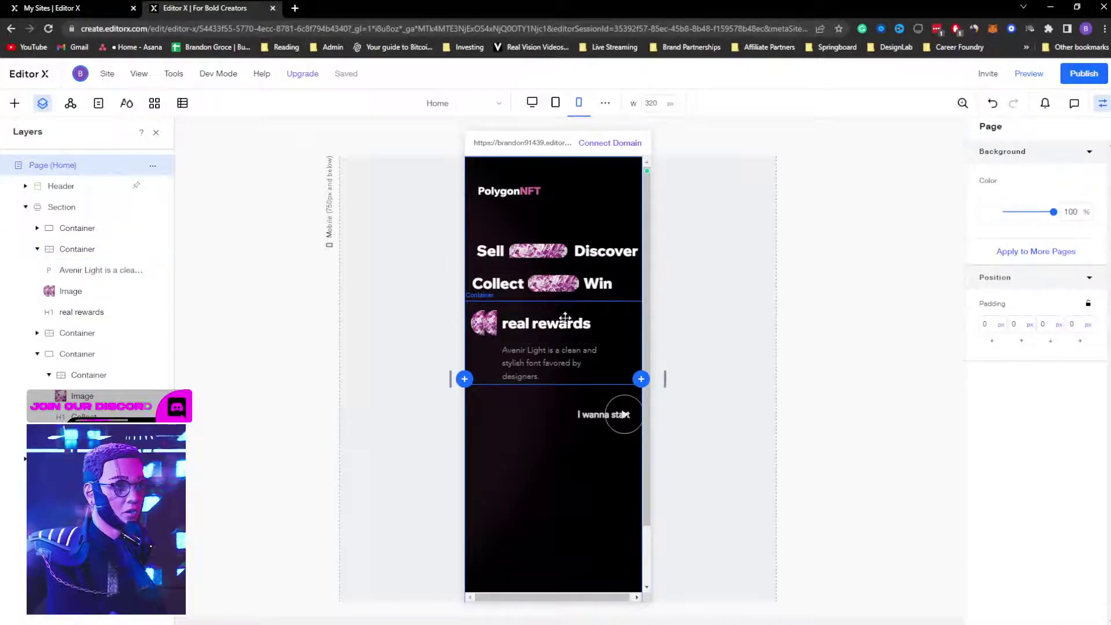
click(540, 424)
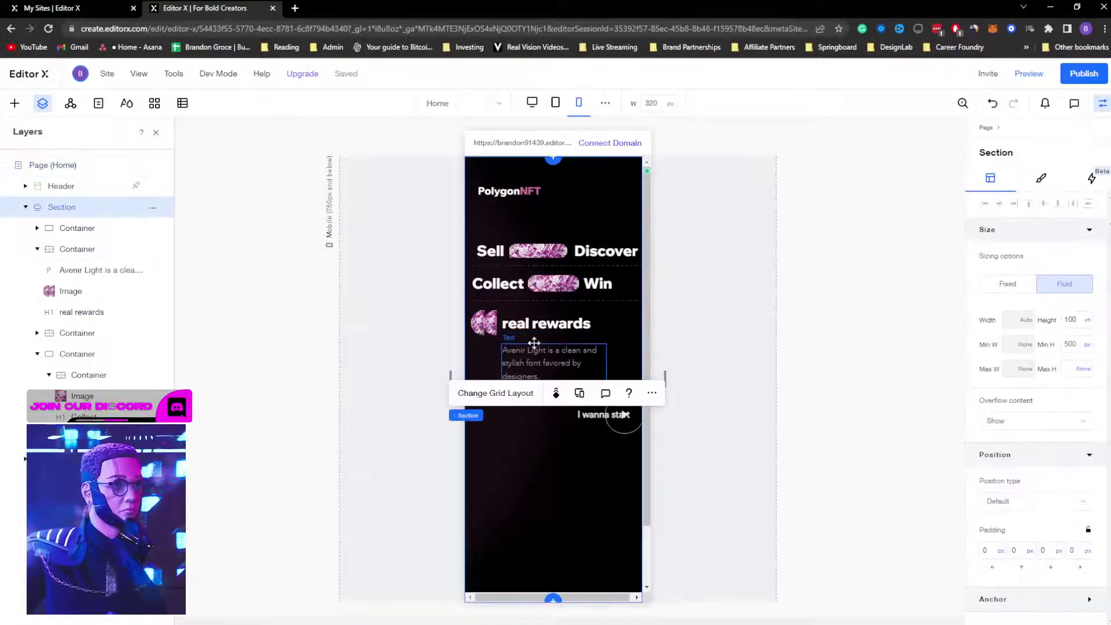
click(506, 396)
click(560, 384)
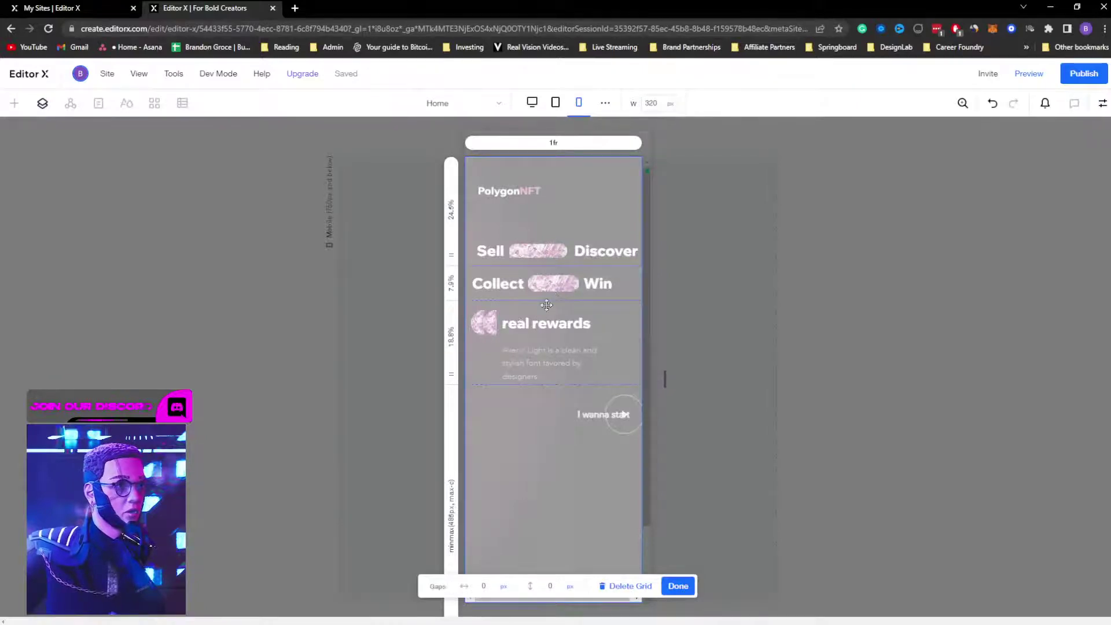
click(678, 586)
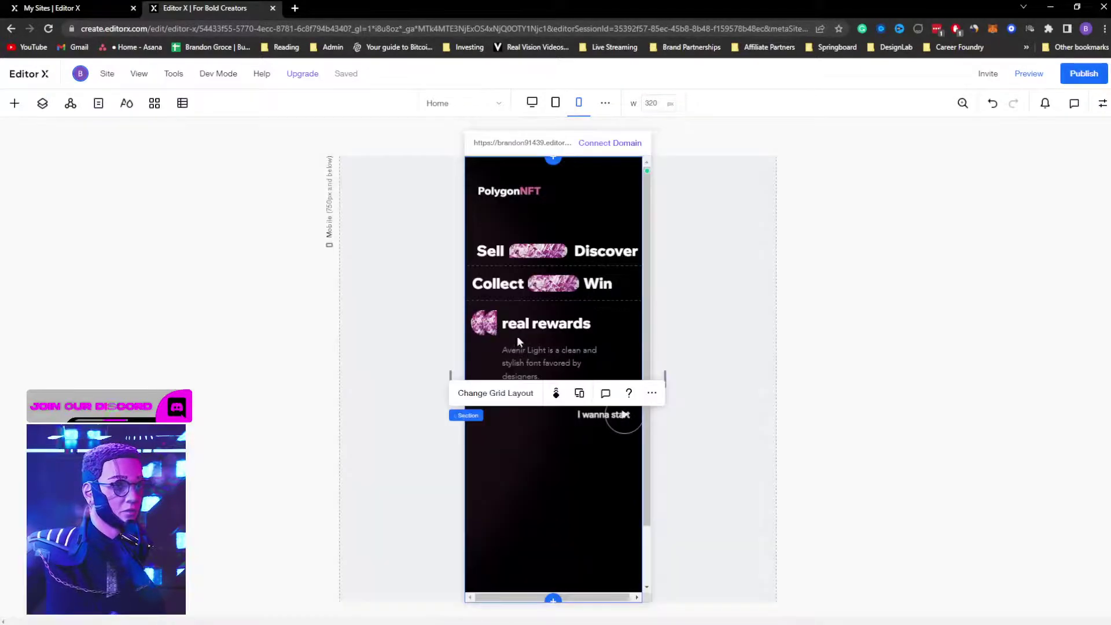
Step: Nudge the small image and the real rewards text up together so they sit closer to the Collect and Win row
click(493, 330)
click(486, 322)
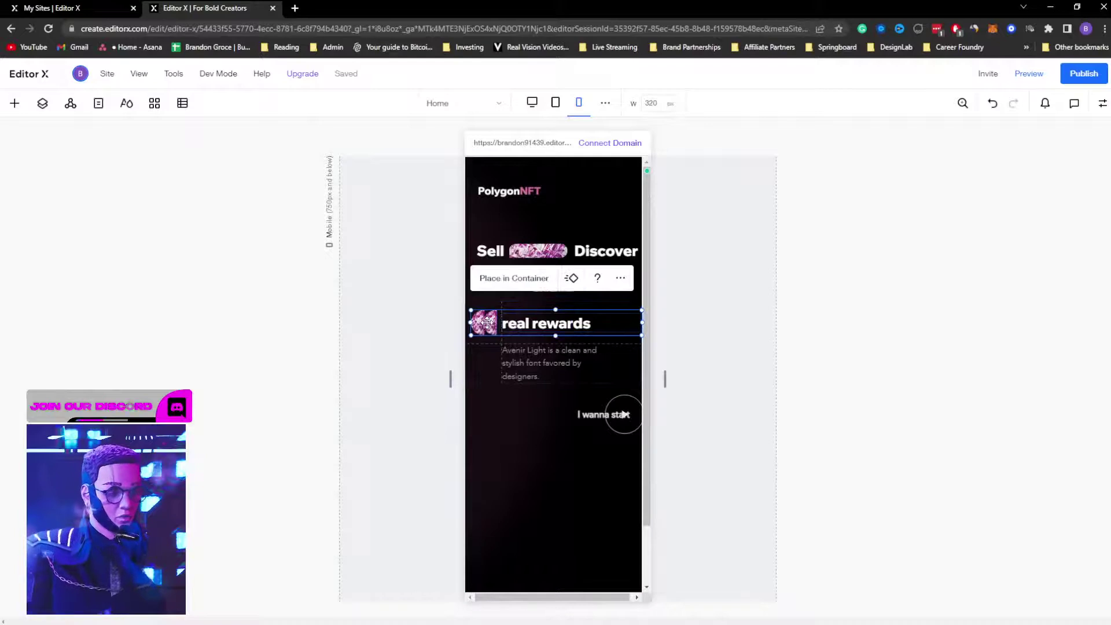
key(shift+Up)
key(Up)
key(Up)
key(Up)
key(Up)
key(Up)
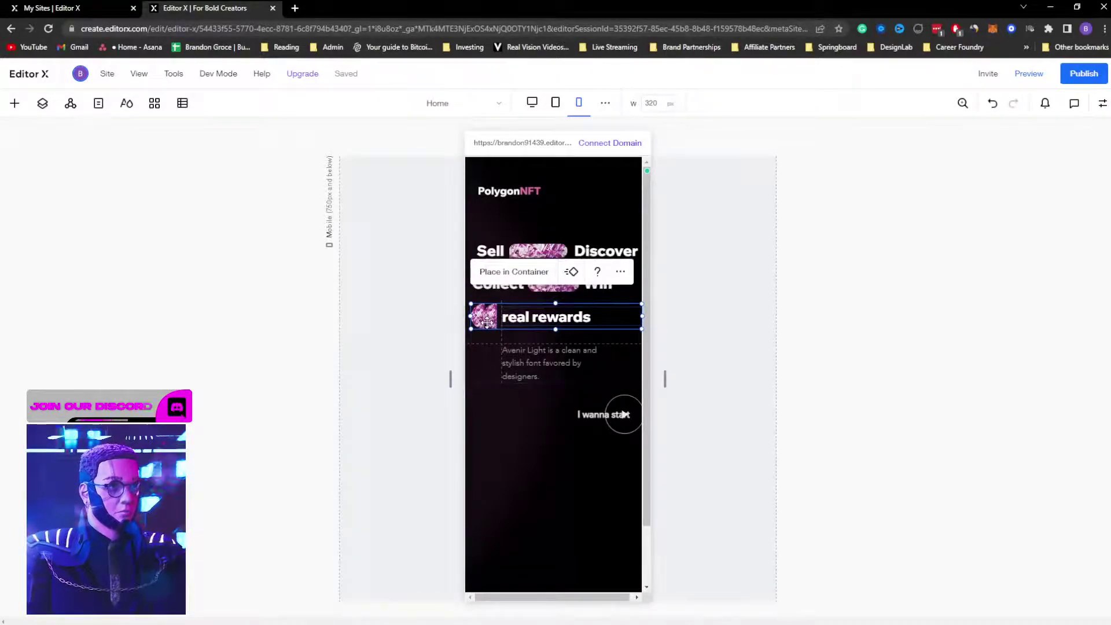
key(Up)
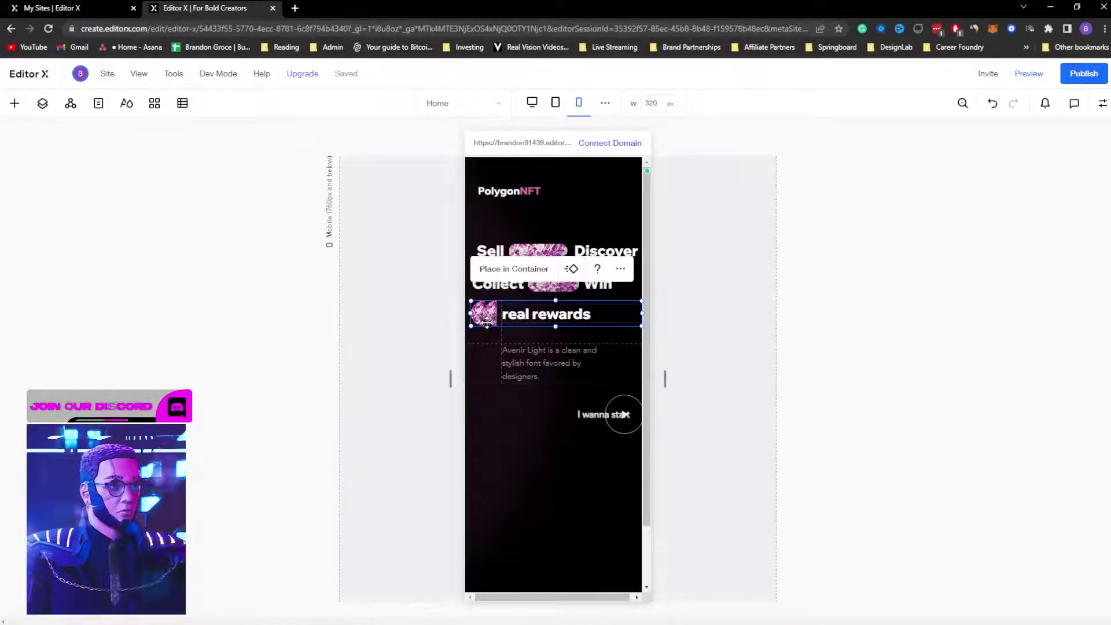
key(Up)
key(Up)
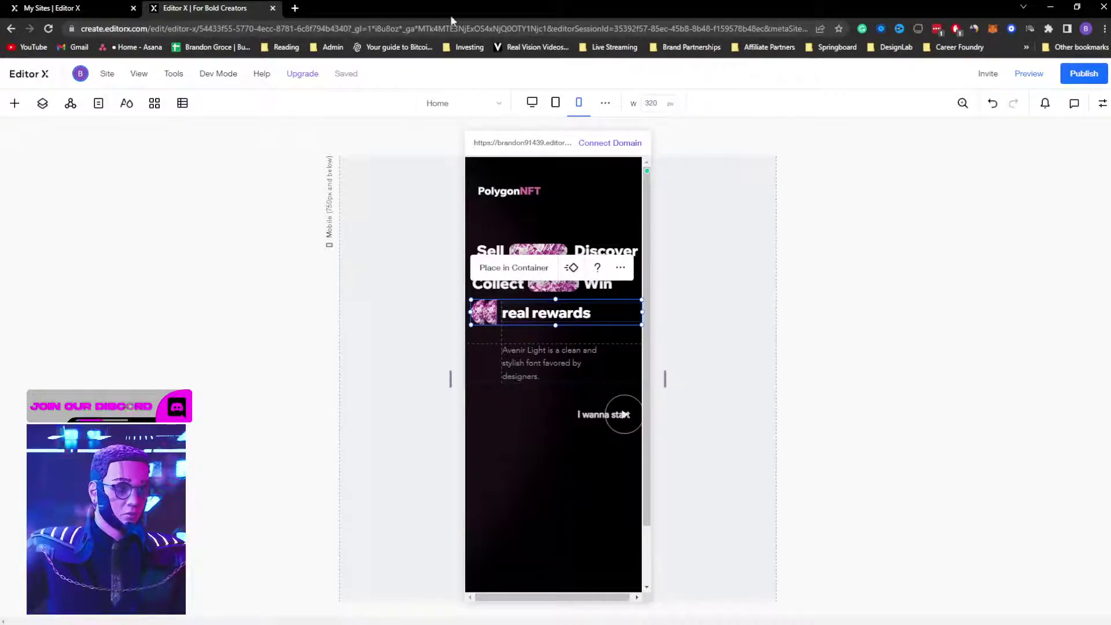
click(689, 257)
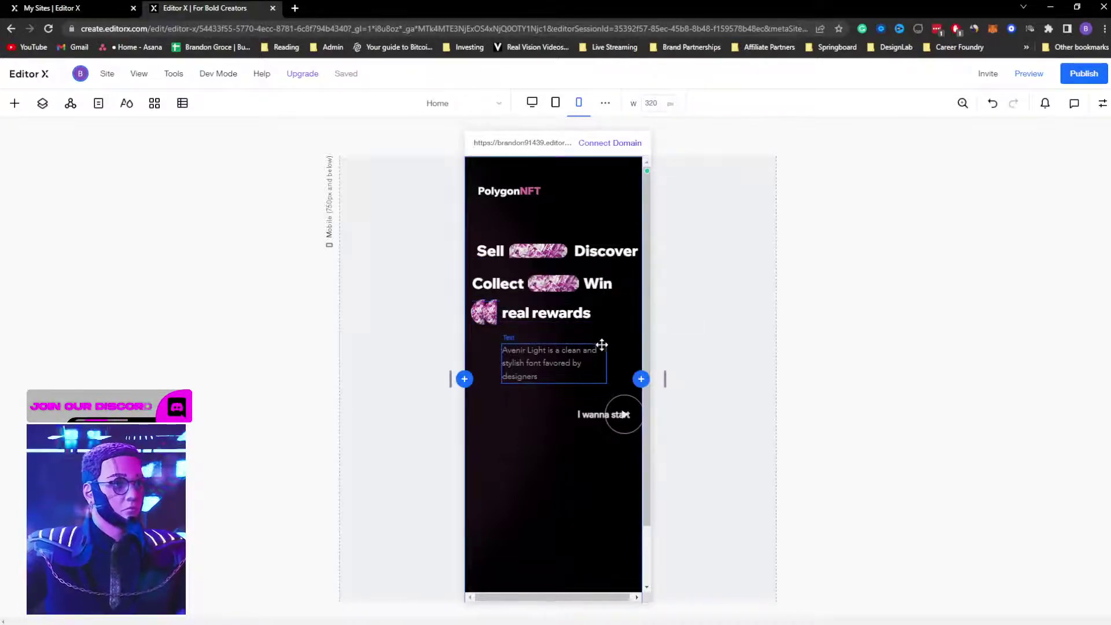
click(565, 337)
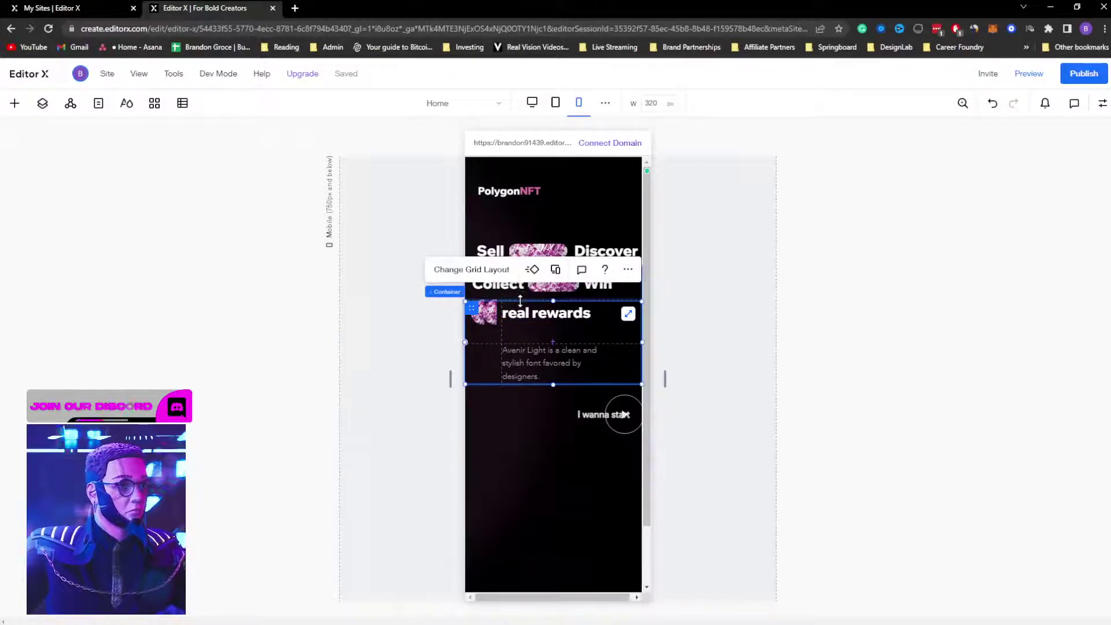
Step: Lower the top edge of the real rewards container slightly, leaving a little more space below the Collect and Win row
drag(520, 301, 519, 304)
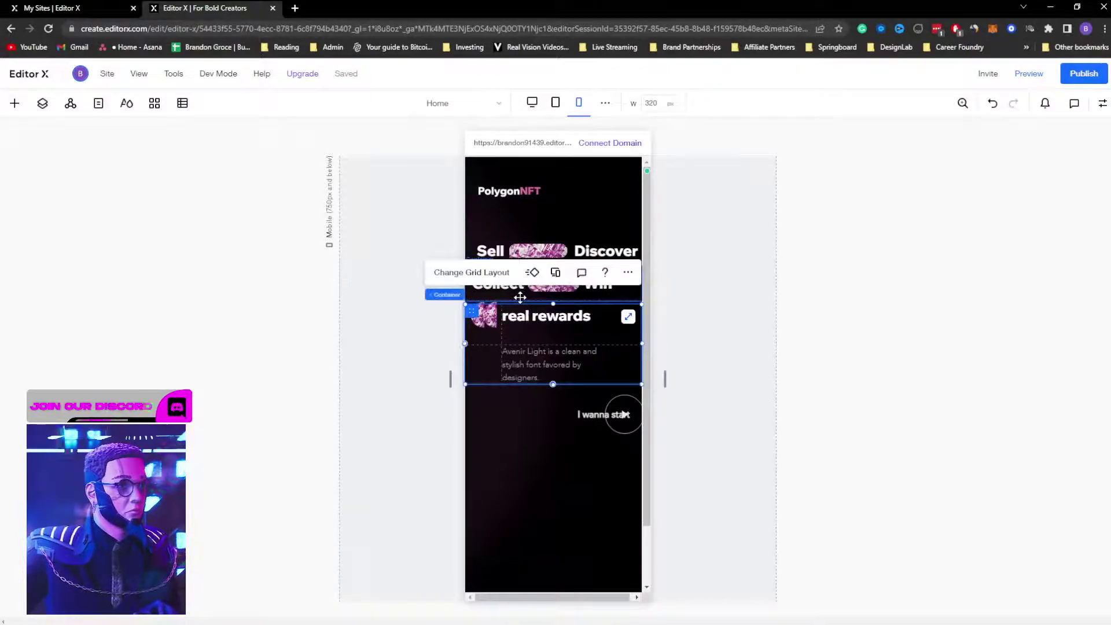
click(520, 297)
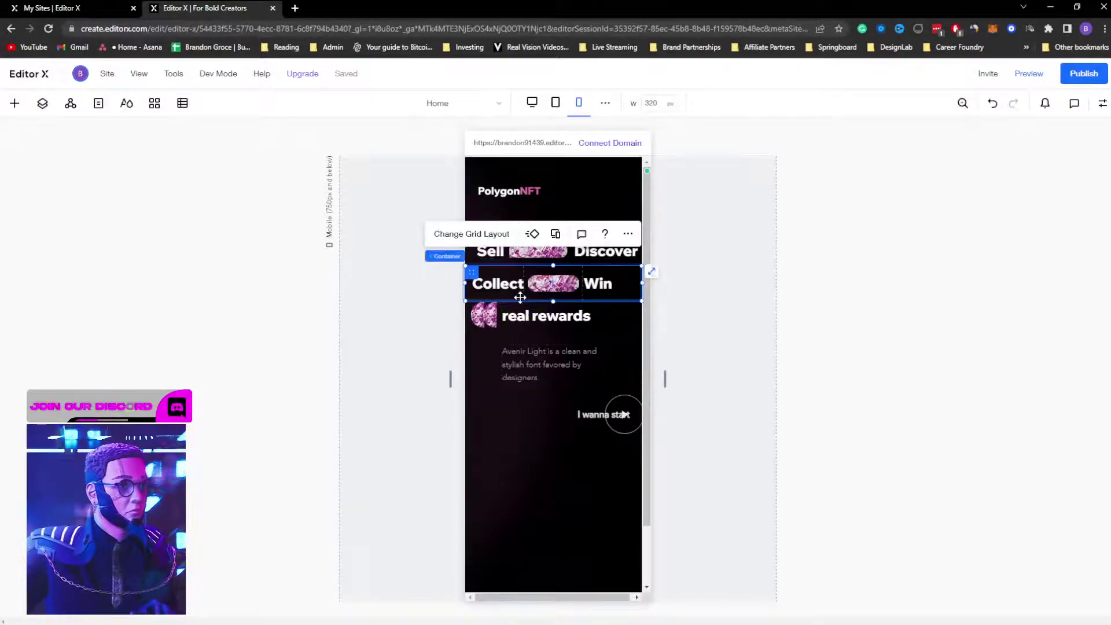
click(528, 347)
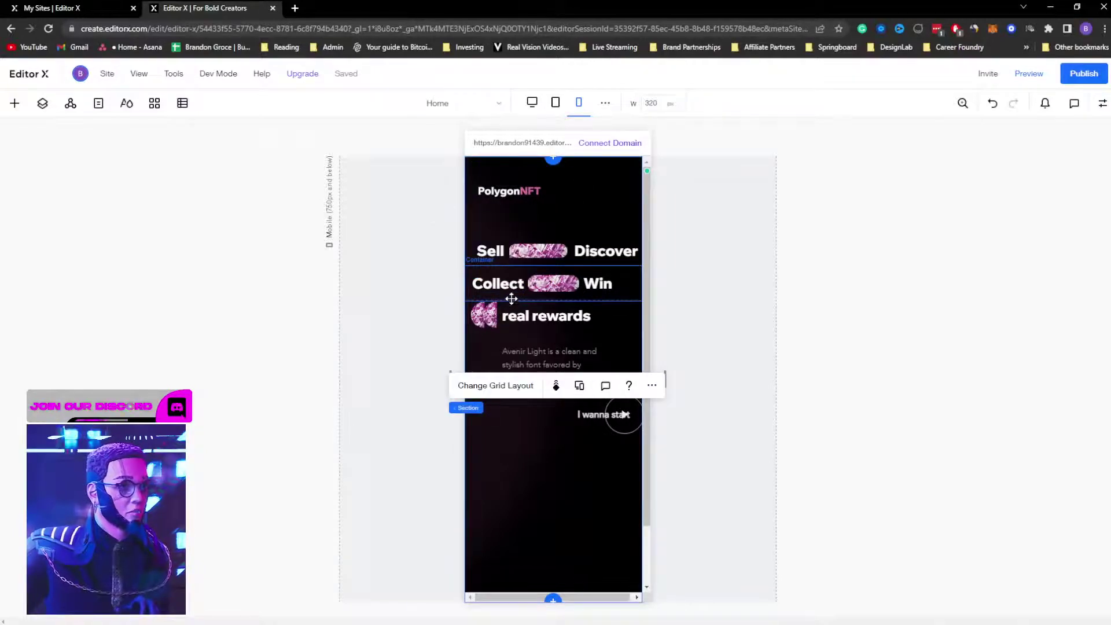
Step: Shrink the Collect and Win row of the section's grid to about 6.9% so the real rewards container moves up
drag(512, 299, 512, 318)
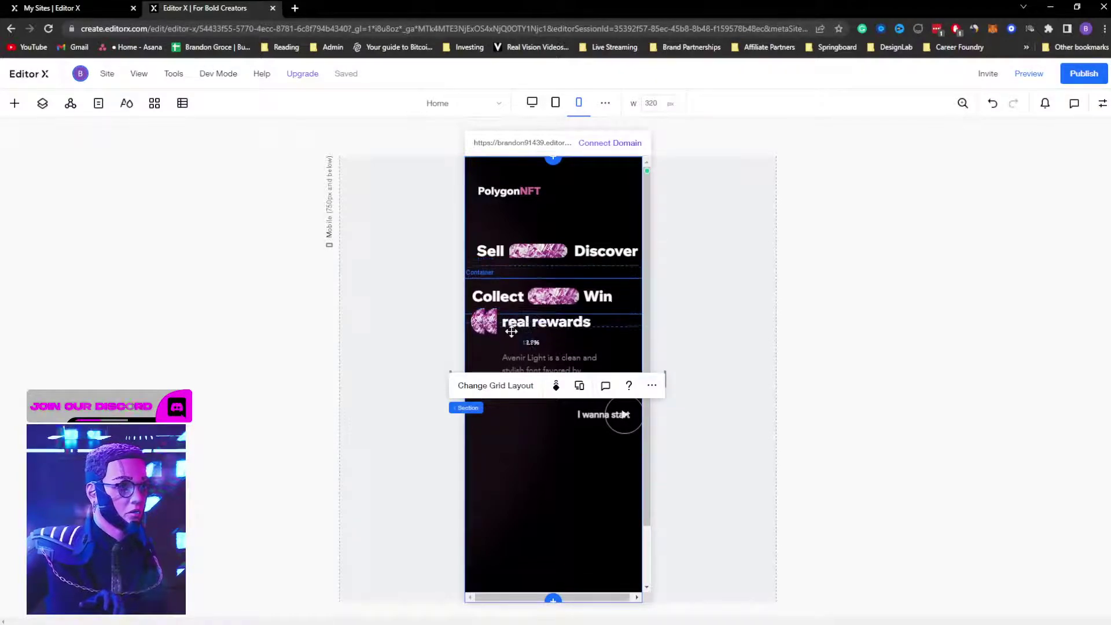
key(ctrl+z)
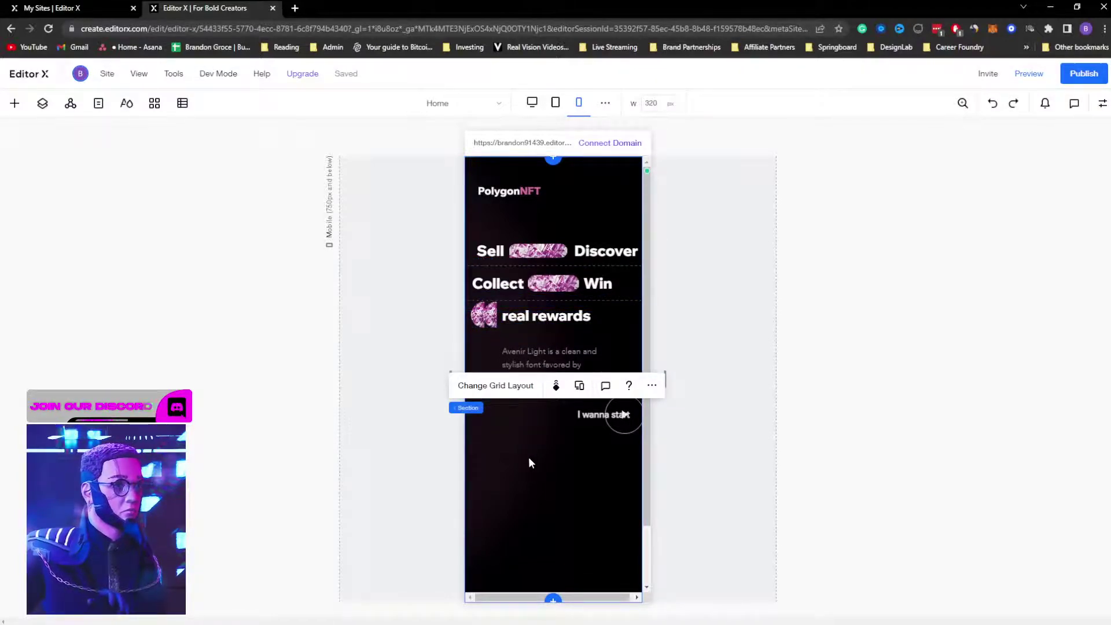
click(495, 392)
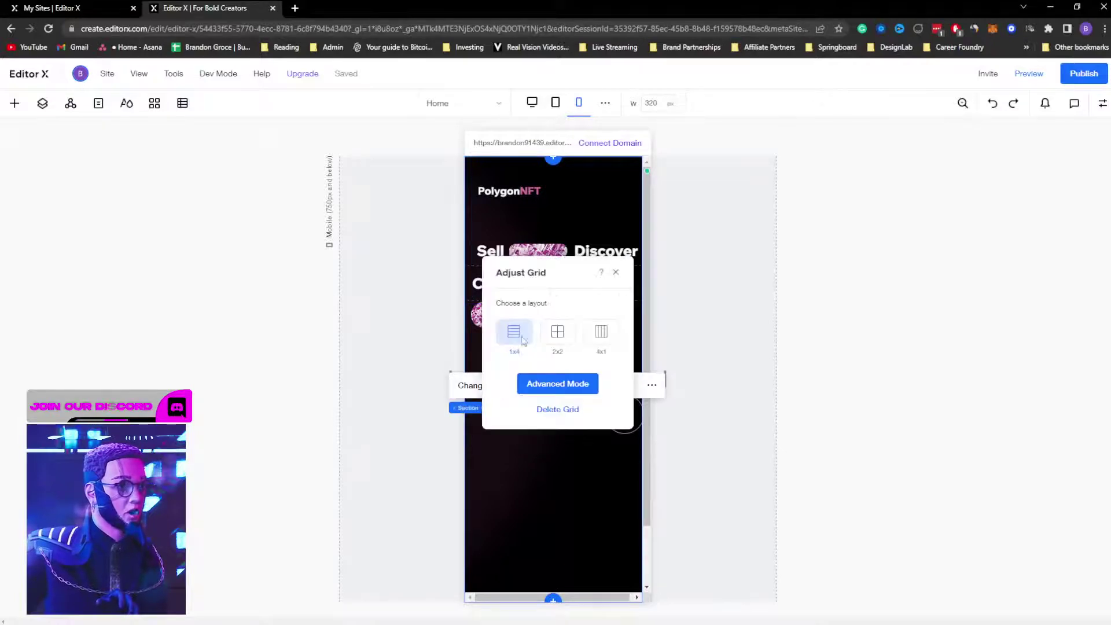
click(558, 383)
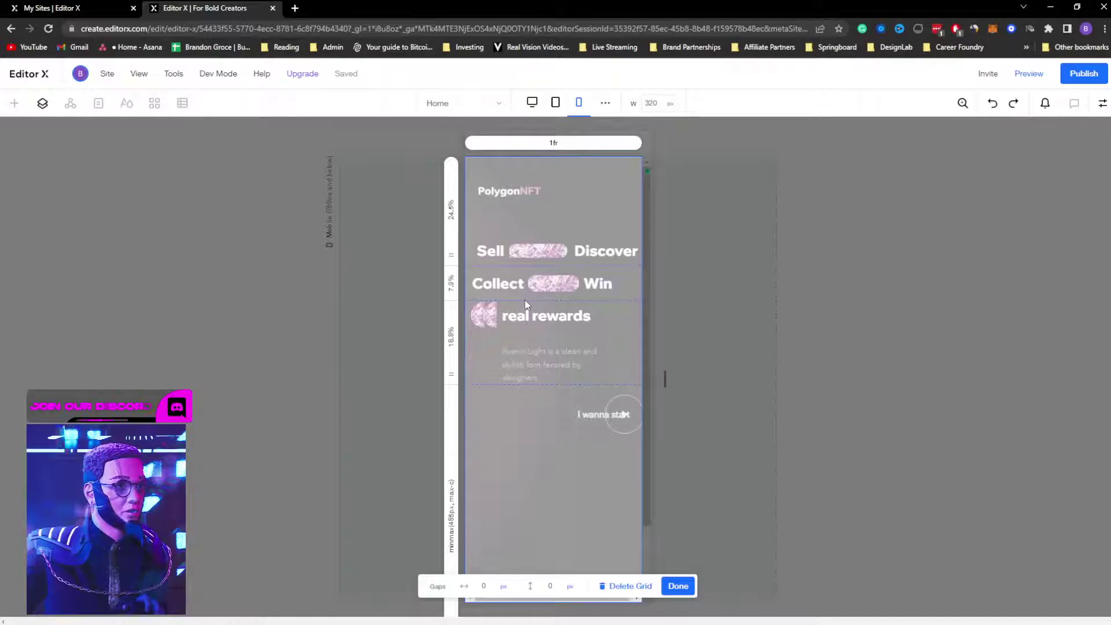
drag(524, 300, 526, 296)
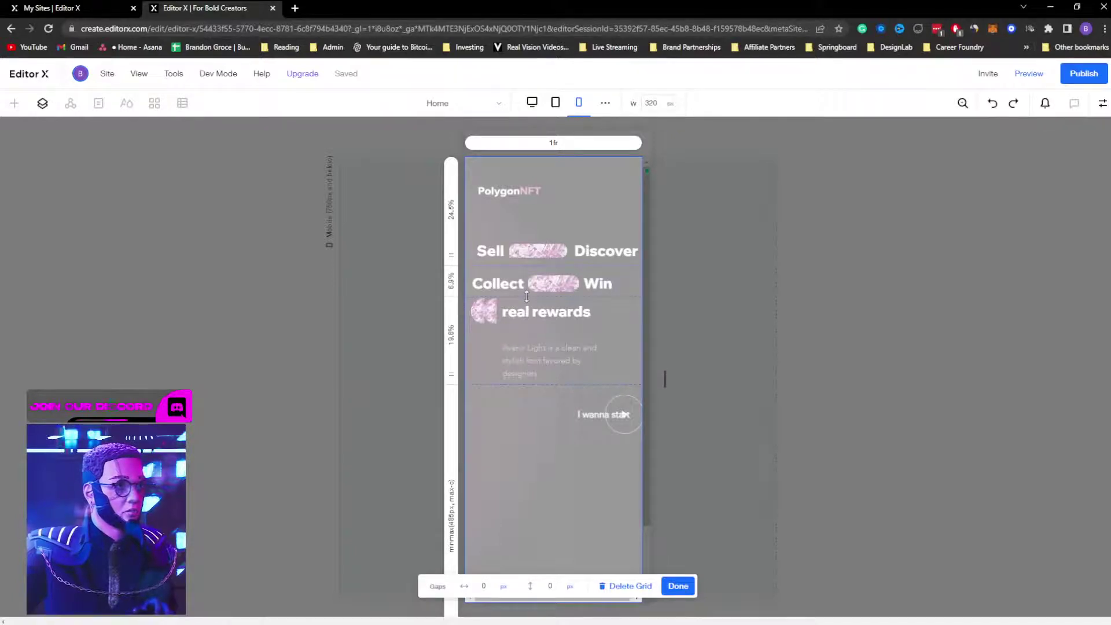
click(678, 585)
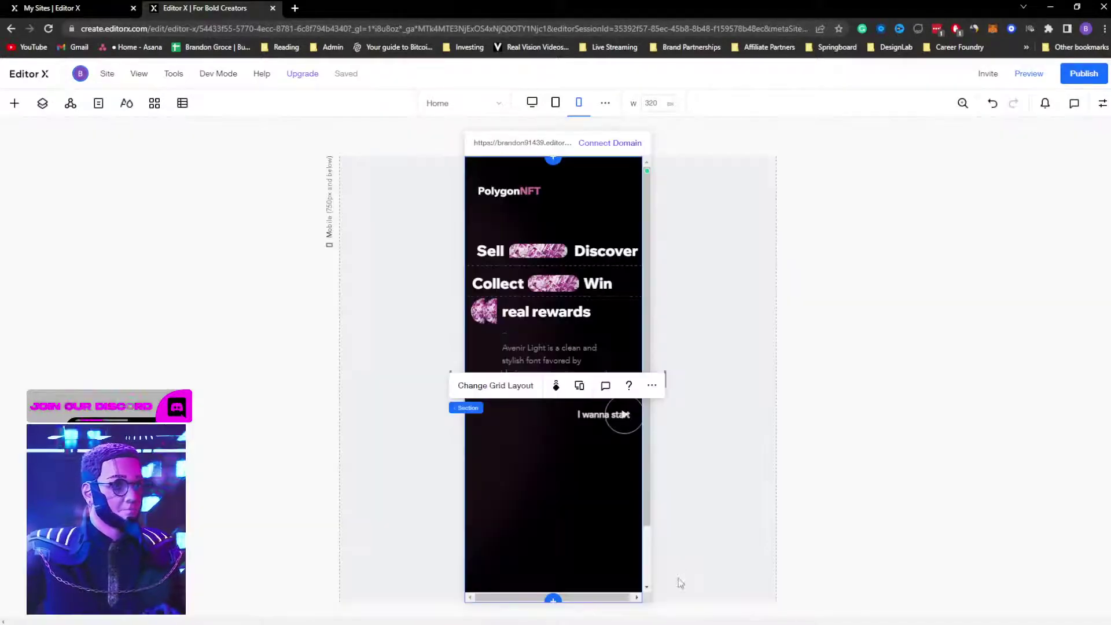
Step: Nudge the small image and the real rewards text down slightly so they line up vertically with each other
click(491, 314)
click(485, 316)
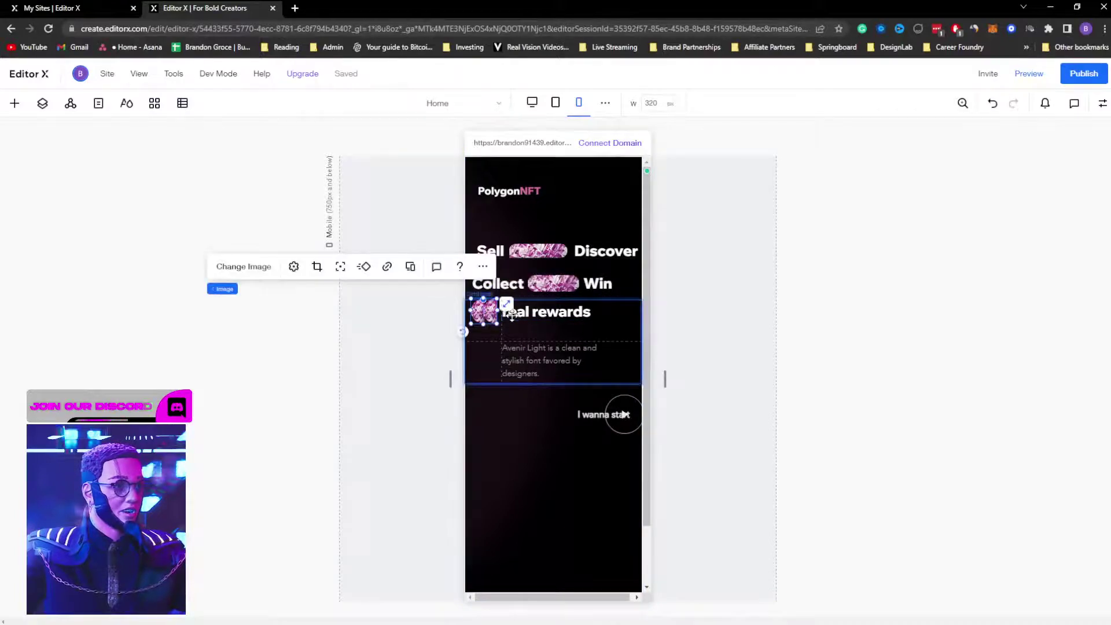
click(552, 316)
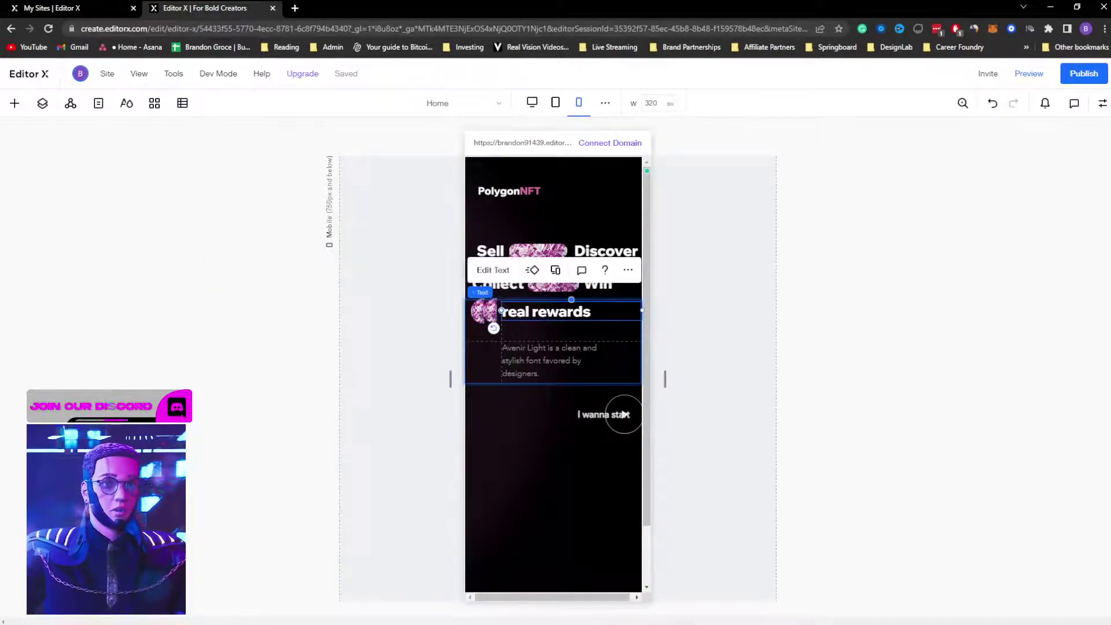
click(1102, 104)
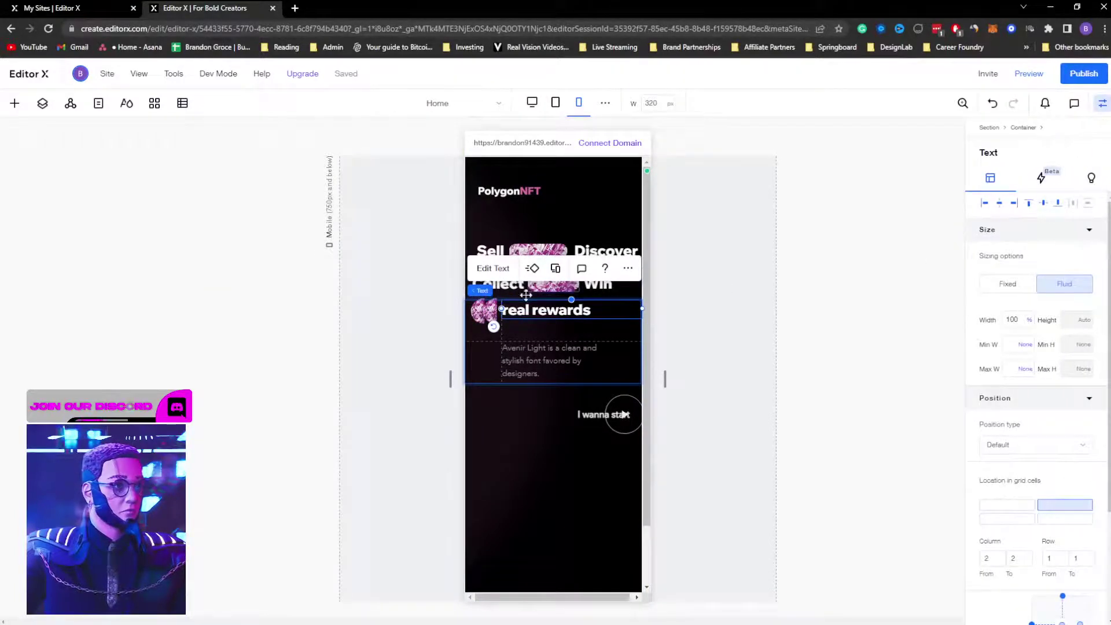
click(487, 314)
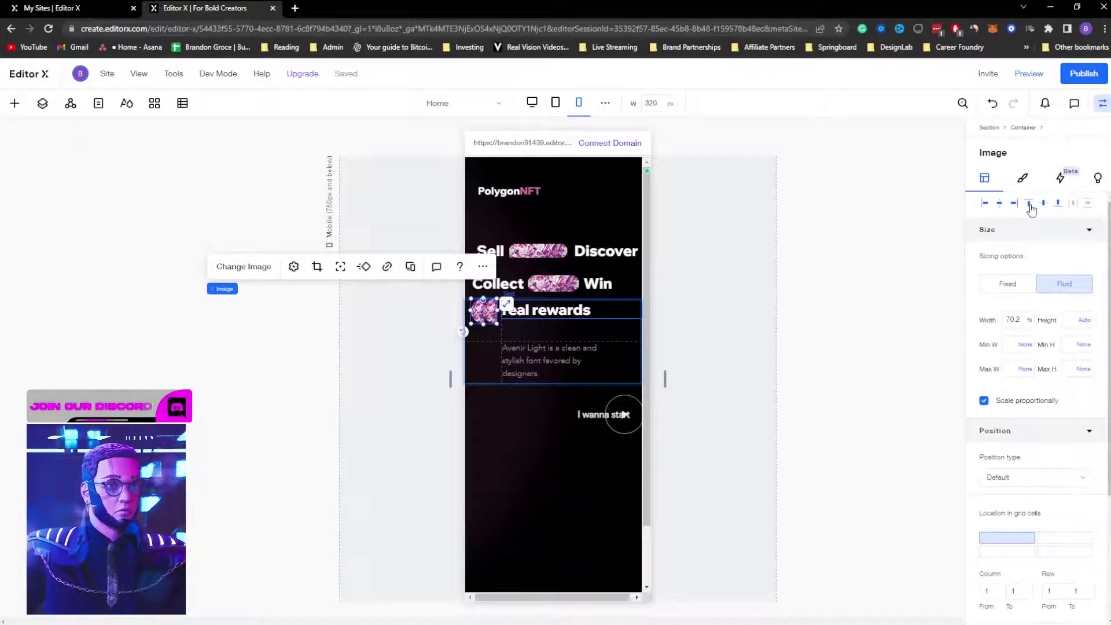
click(537, 314)
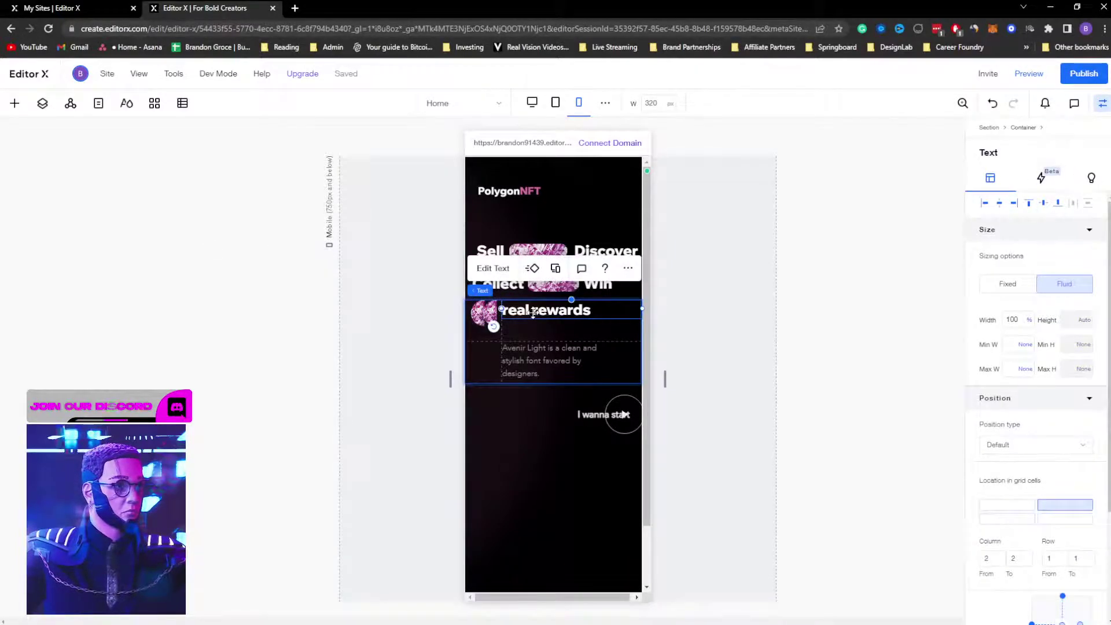
click(489, 317)
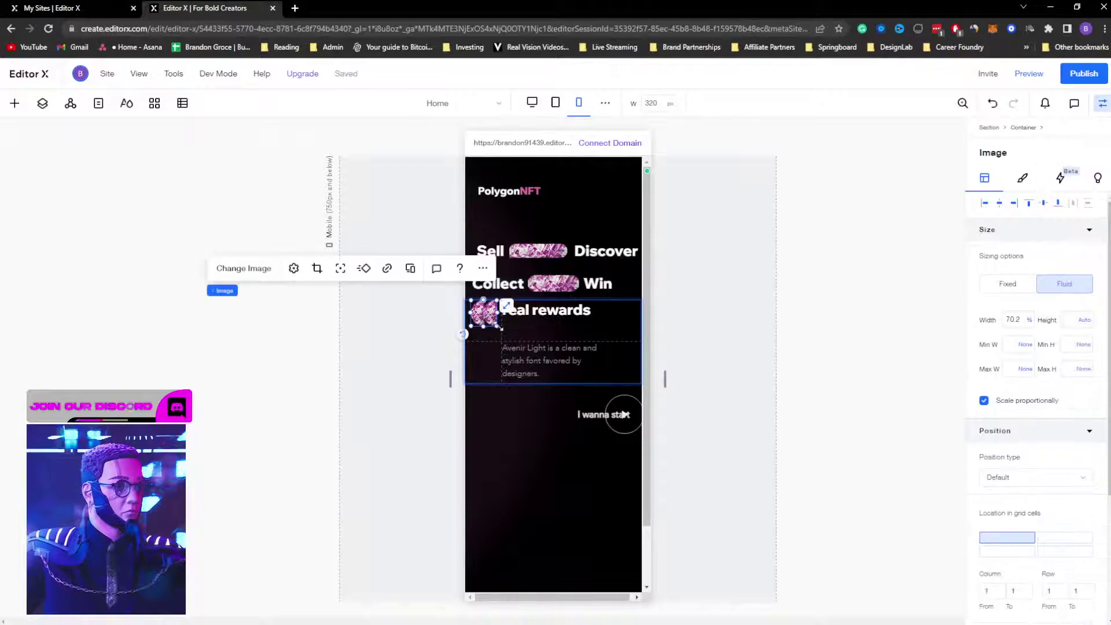
click(536, 486)
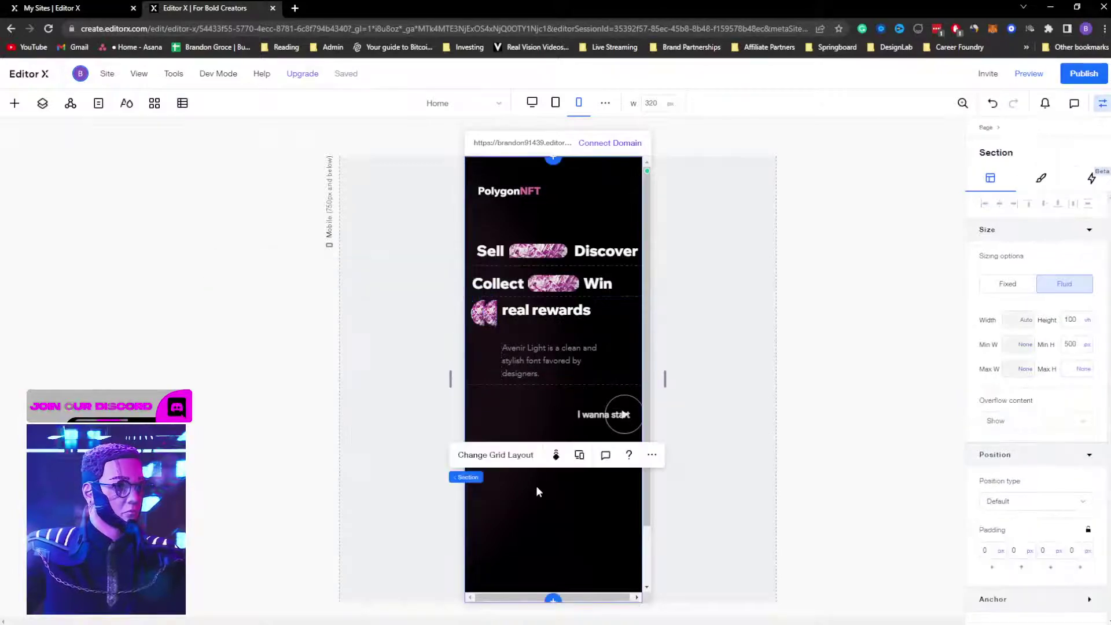
click(528, 314)
drag(555, 300, 555, 301)
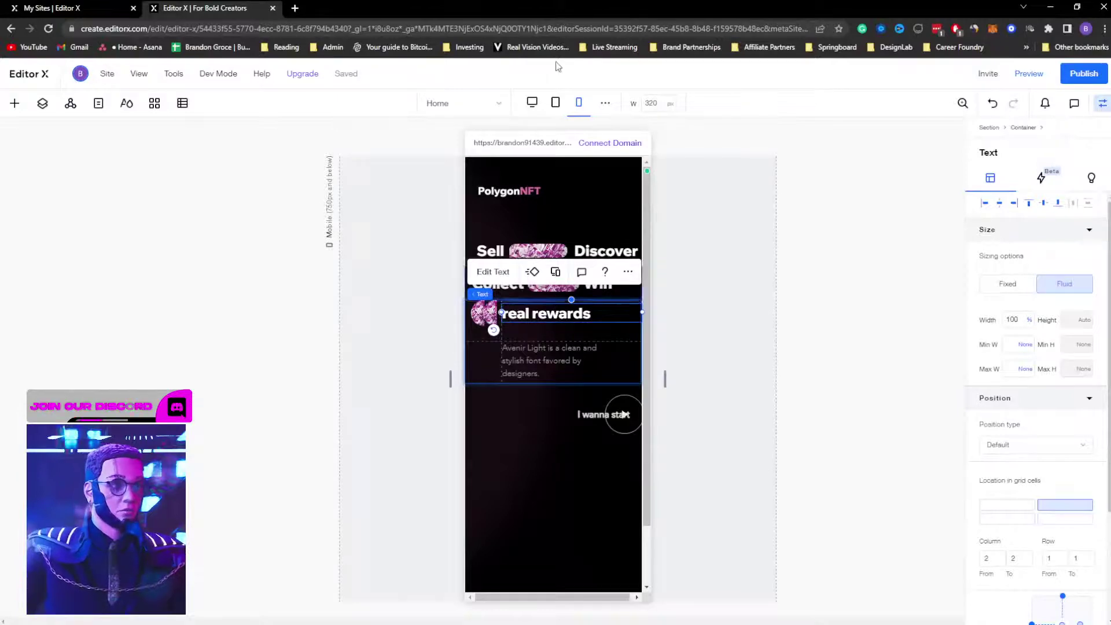
click(683, 311)
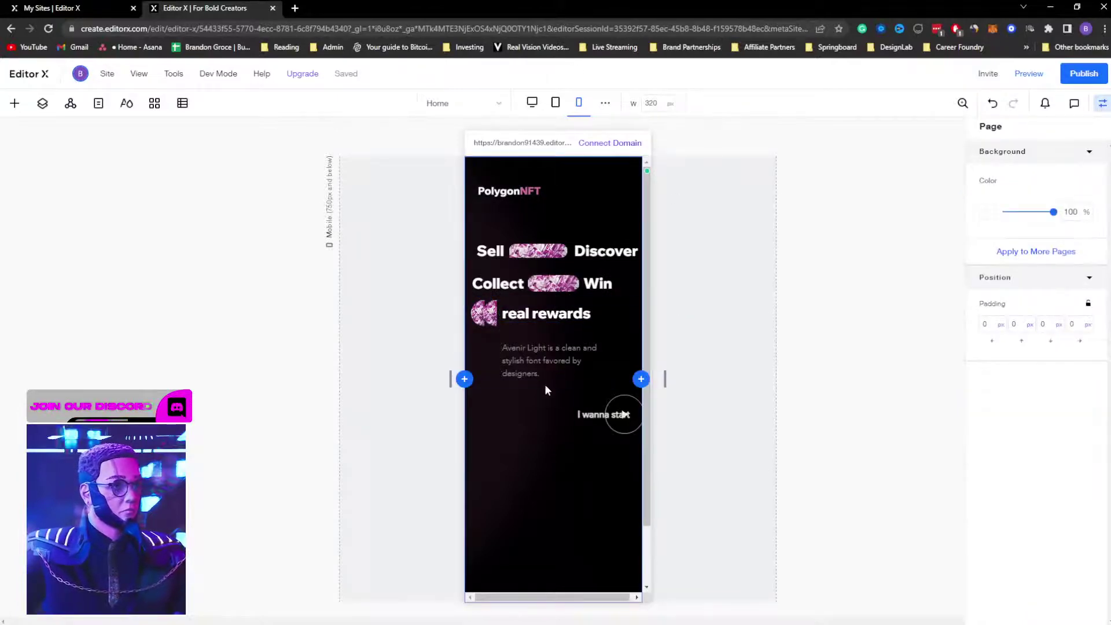
Step: Right-align the Avenir Light paragraph and widen it from its right side to about 86% so it wraps onto two lines
click(550, 360)
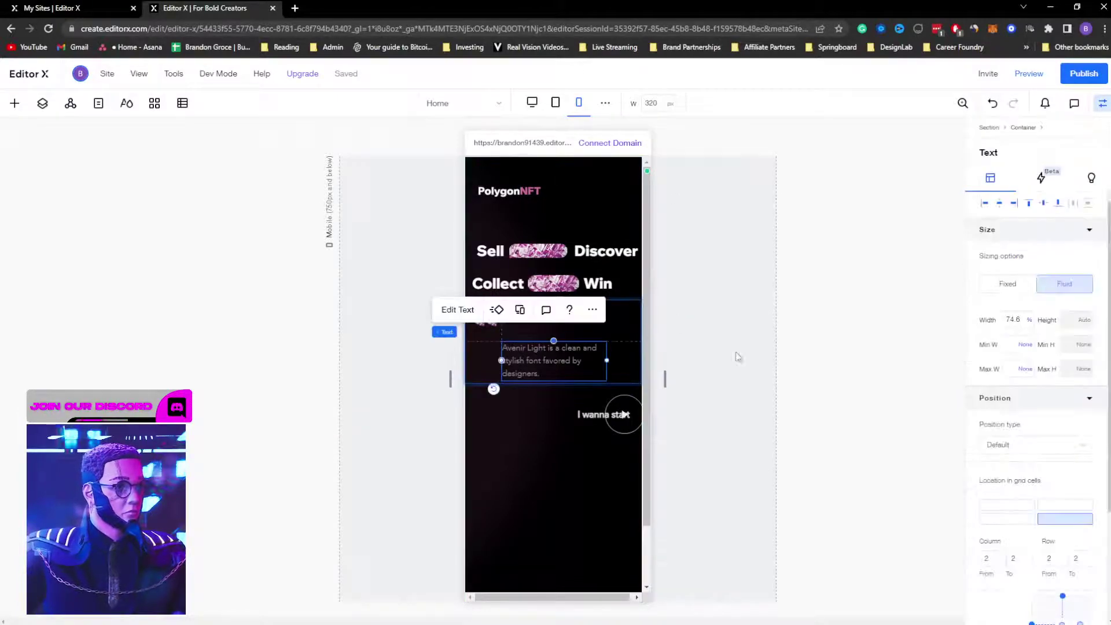
click(457, 310)
click(392, 311)
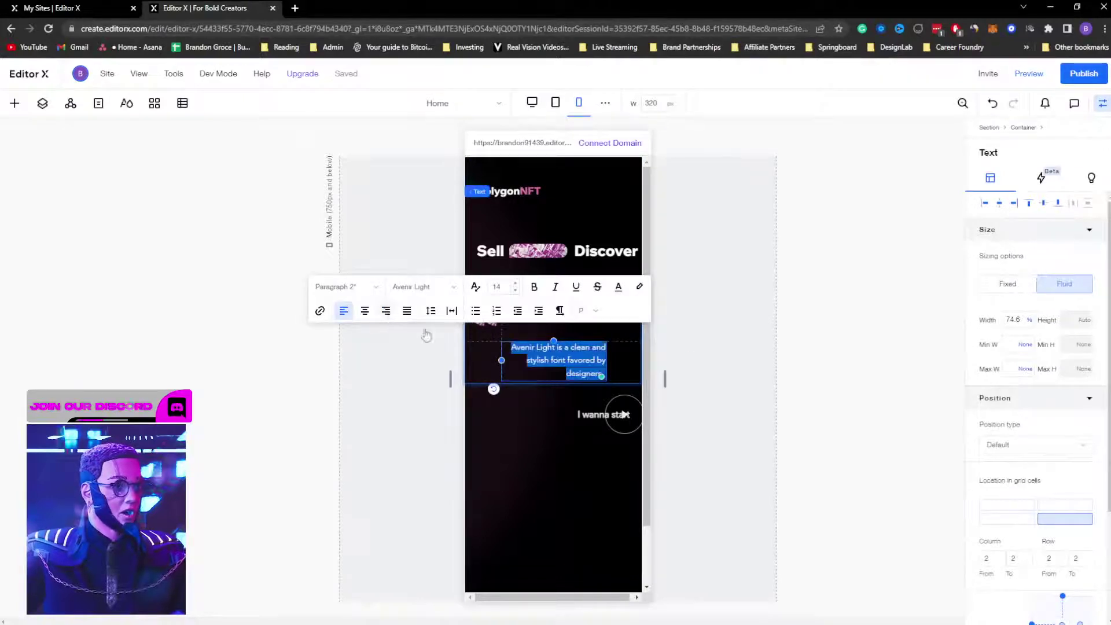
click(539, 438)
click(582, 359)
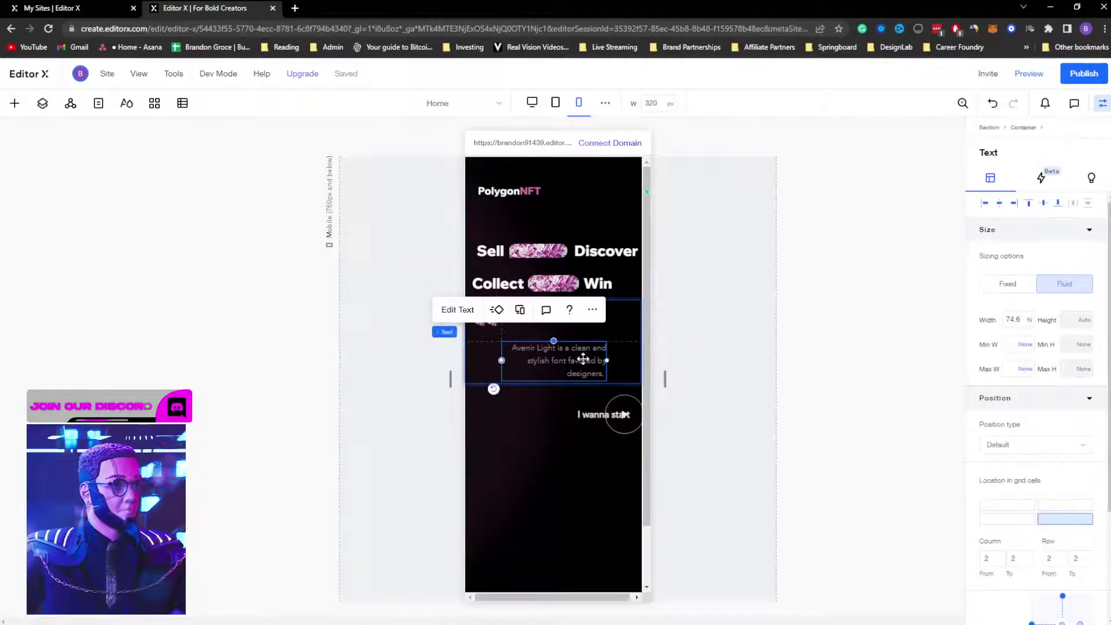
mouse_move(607, 359)
mouse_down()
mouse_move(636, 360)
mouse_move(623, 354)
mouse_up()
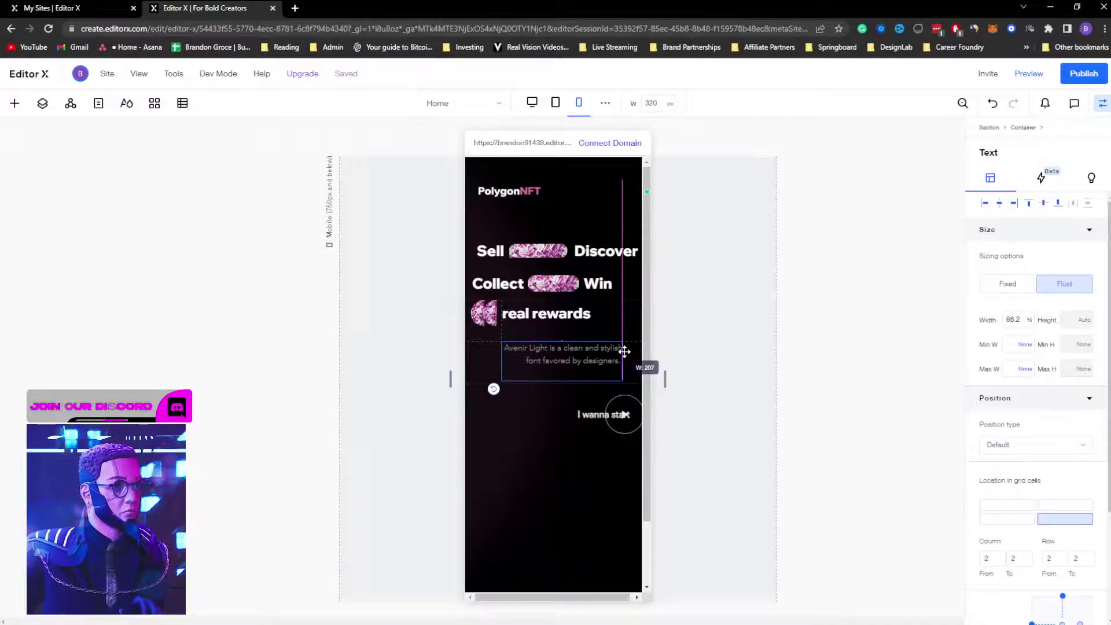
Step: Narrow the real rewards text box from its right side to about 68% width so it fits closely around the words
click(601, 283)
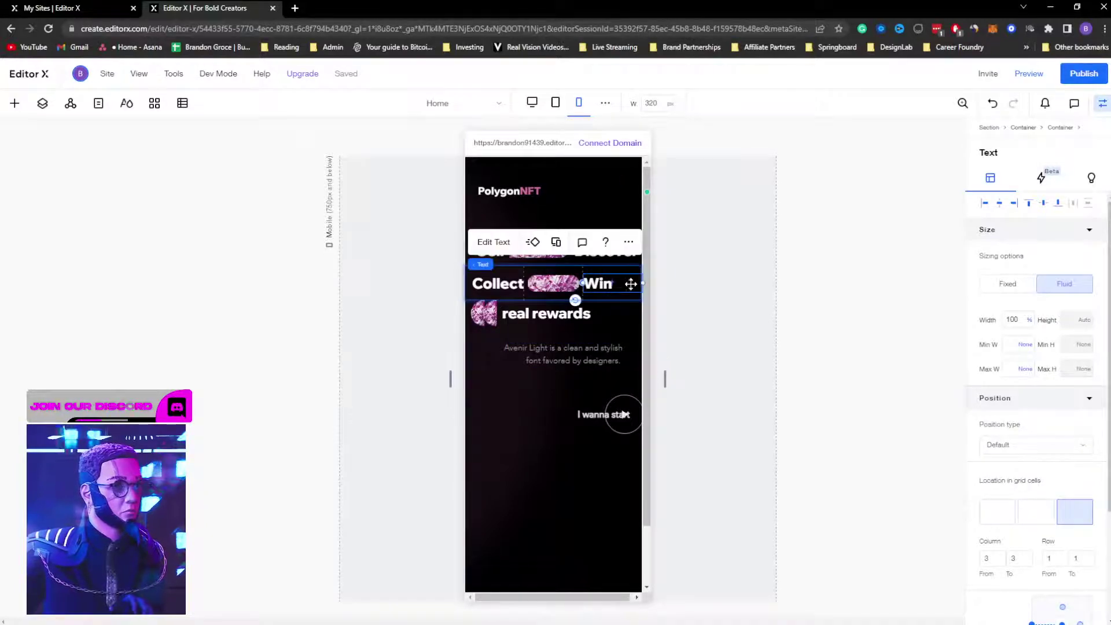
click(684, 352)
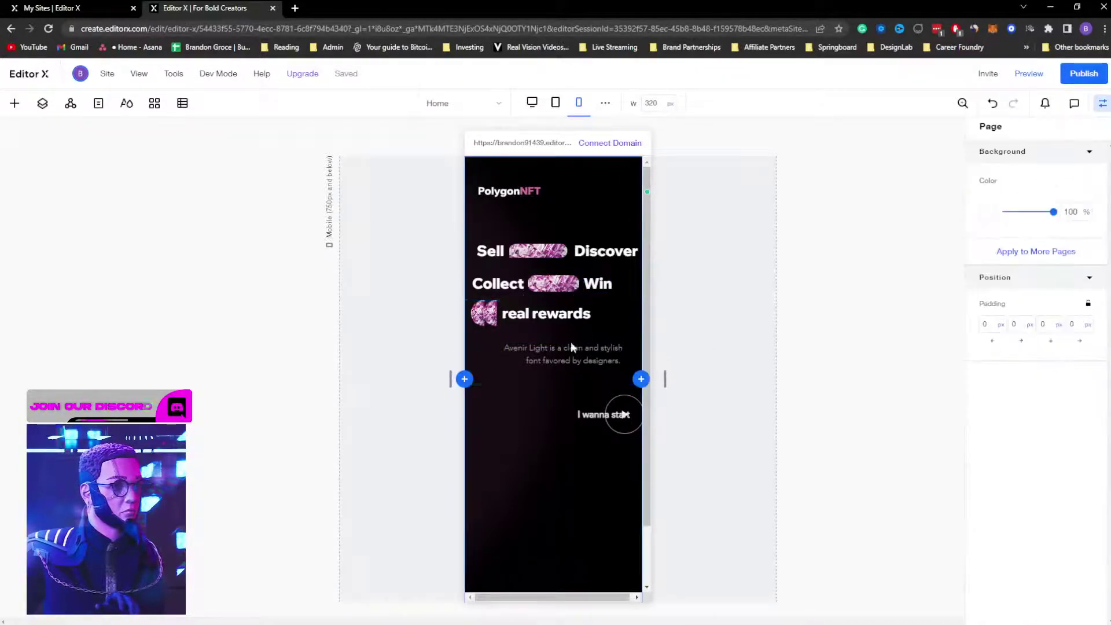
click(593, 313)
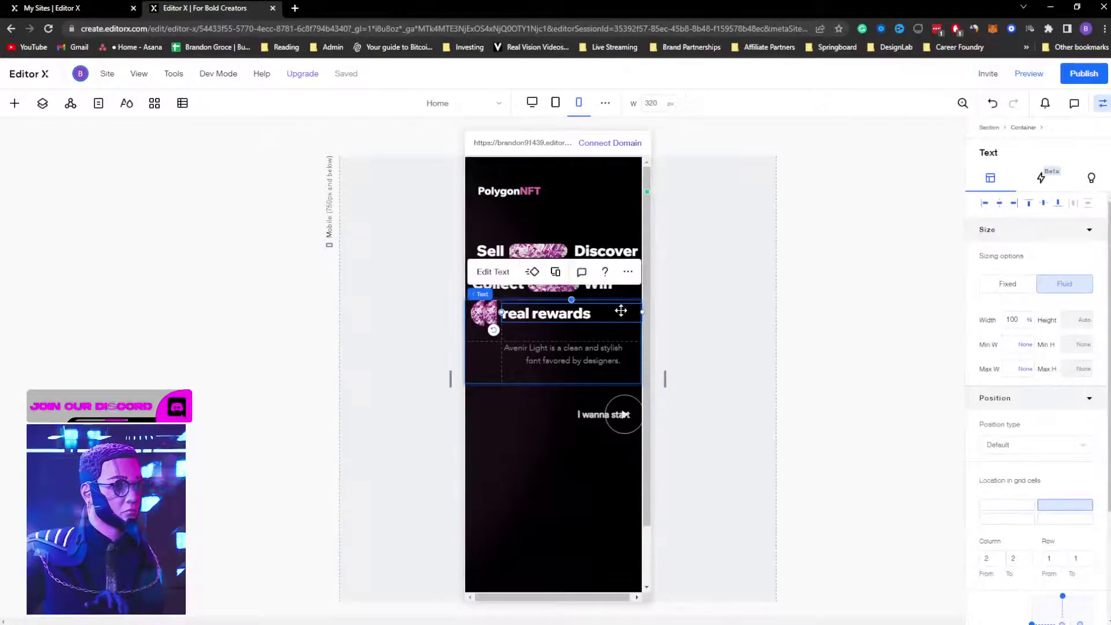
drag(641, 311, 596, 313)
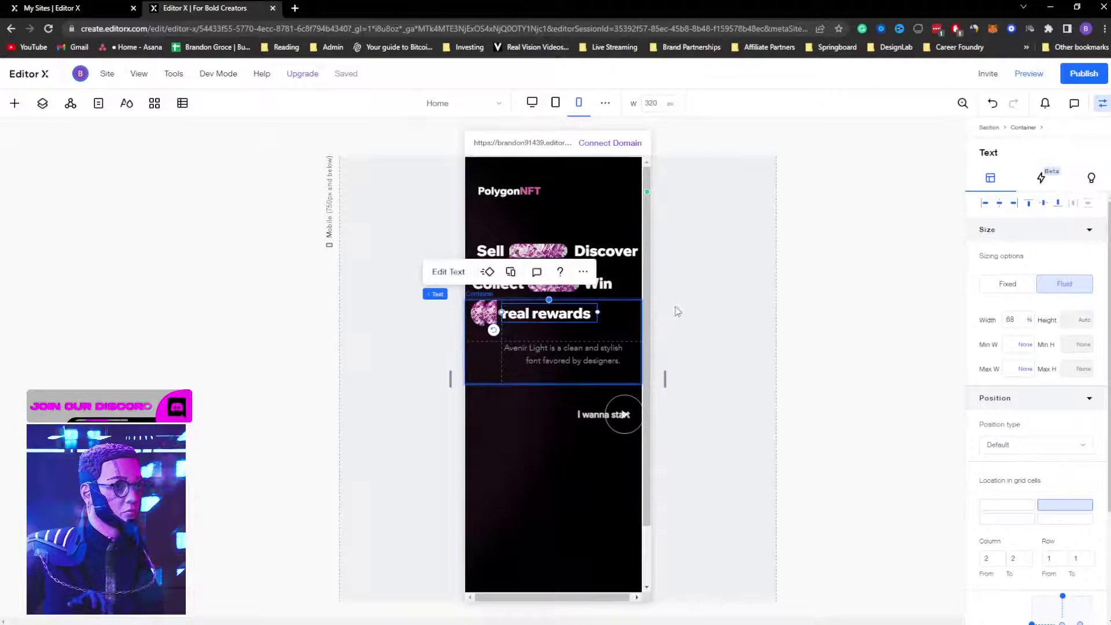
key(Escape)
Step: Inspect the alignment and spacing of the Collect and Win row against the image and container of the real rewards row
click(488, 314)
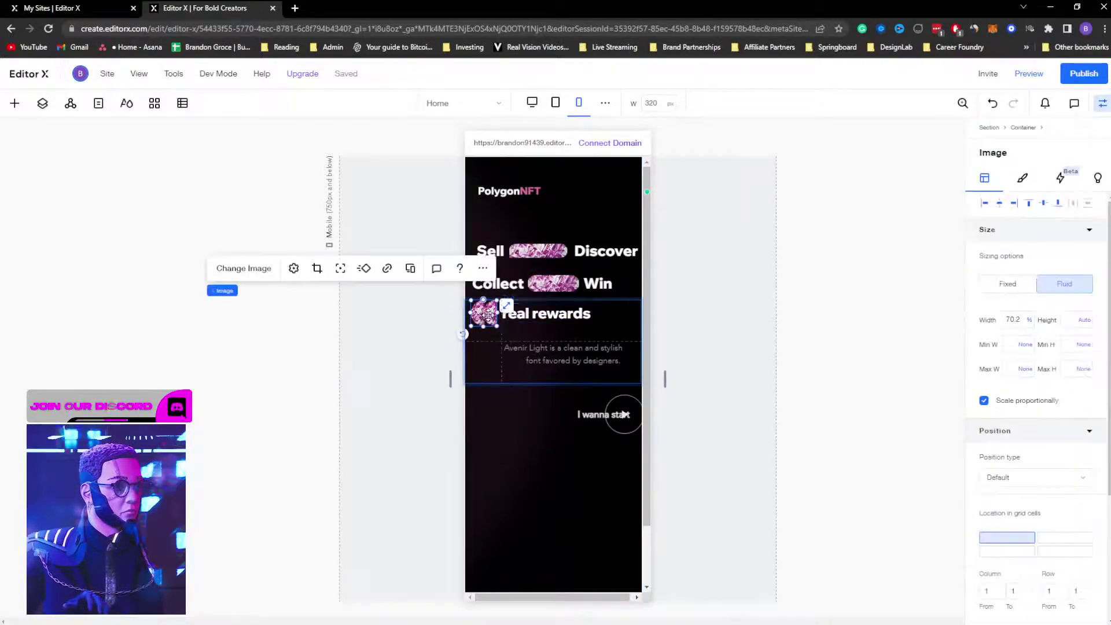
click(516, 327)
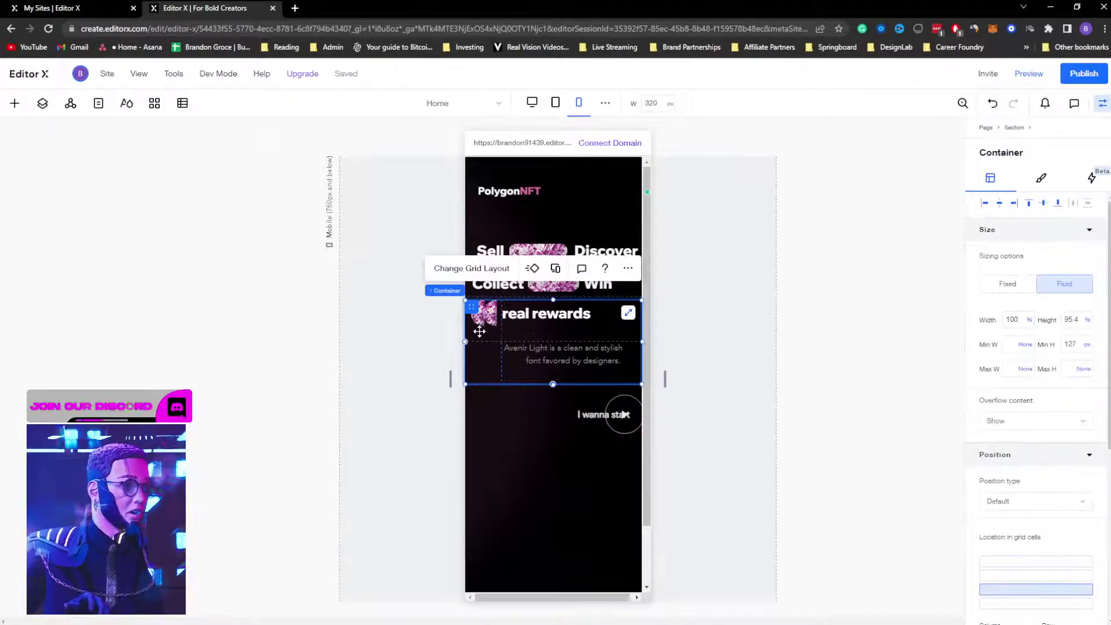
click(529, 216)
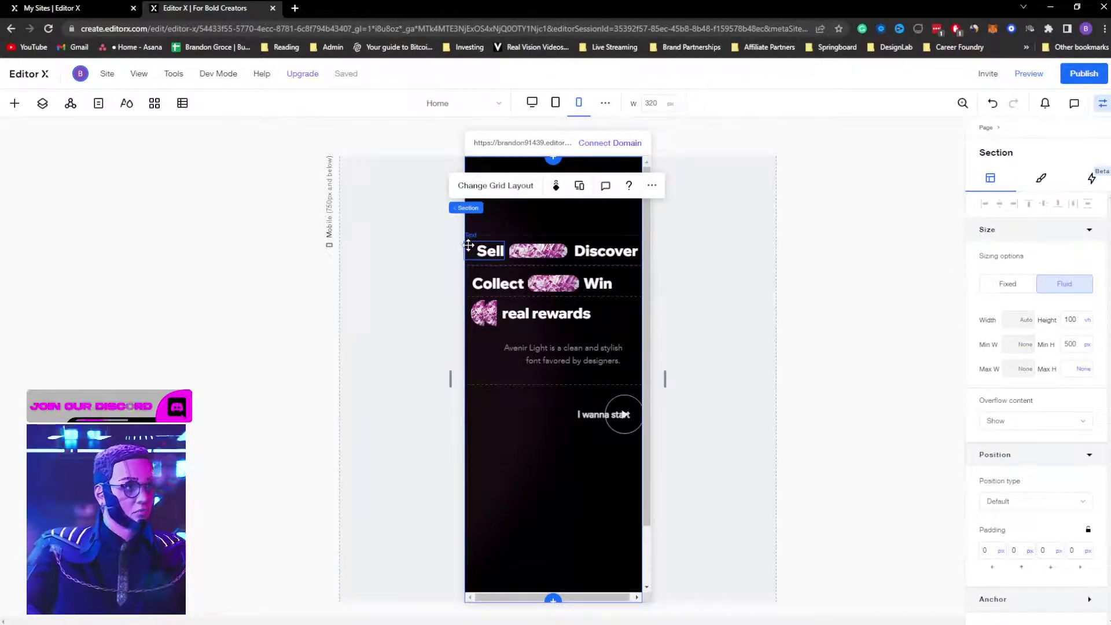
click(558, 282)
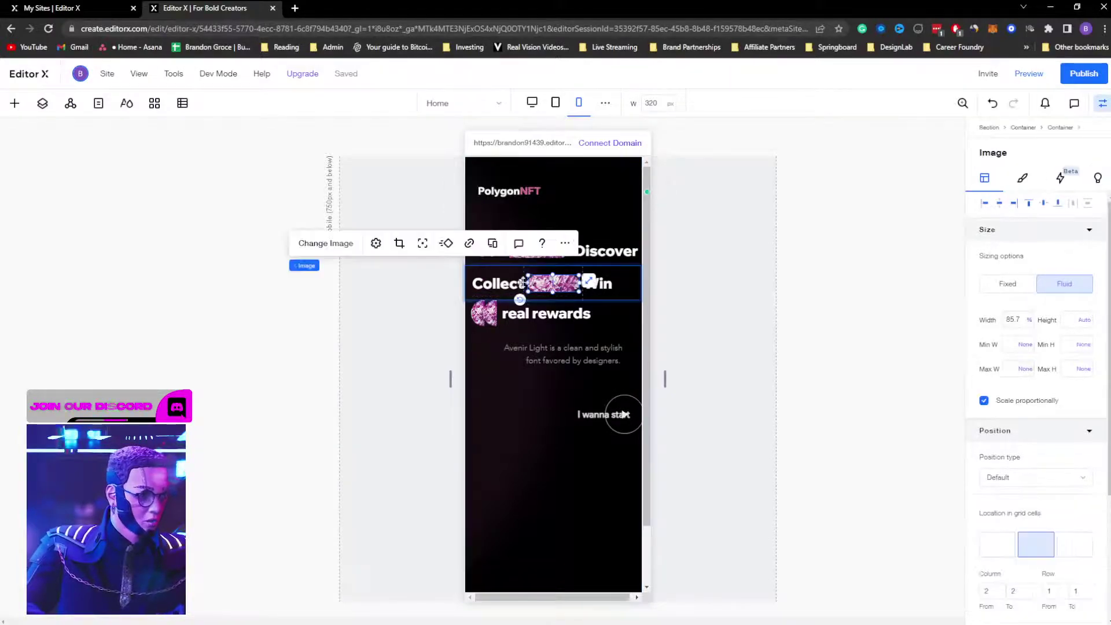
click(496, 281)
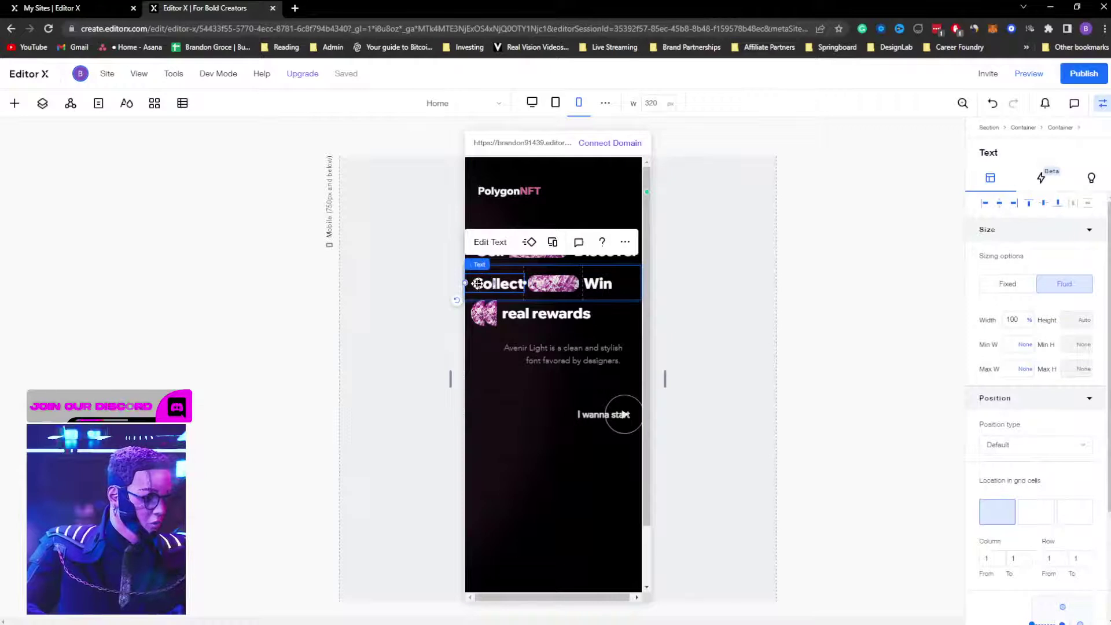
drag(477, 283, 607, 318)
click(608, 318)
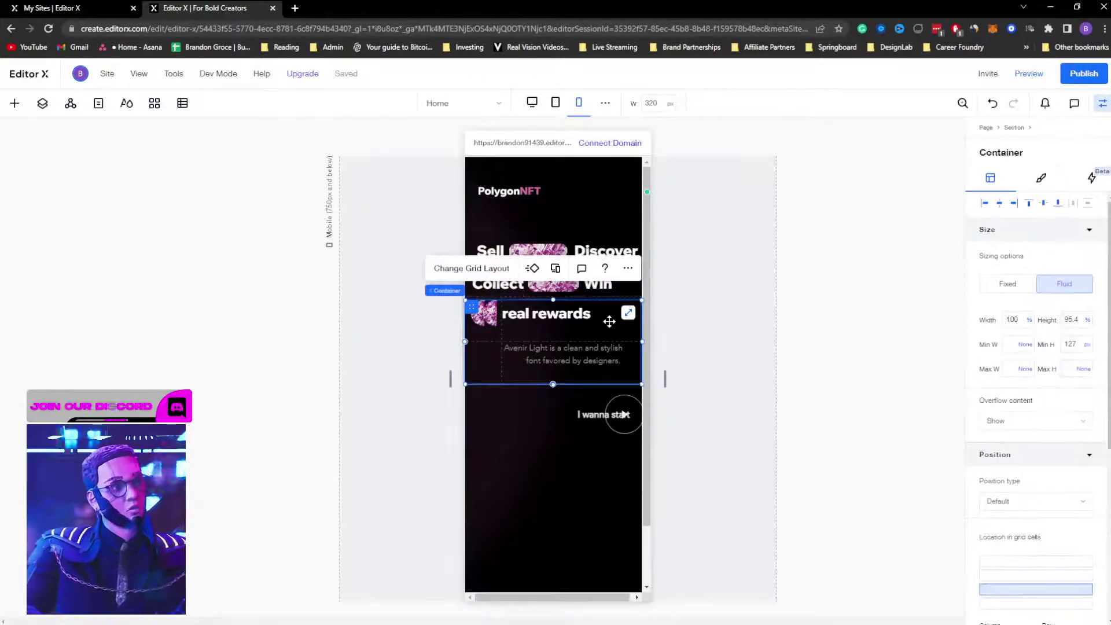
click(497, 460)
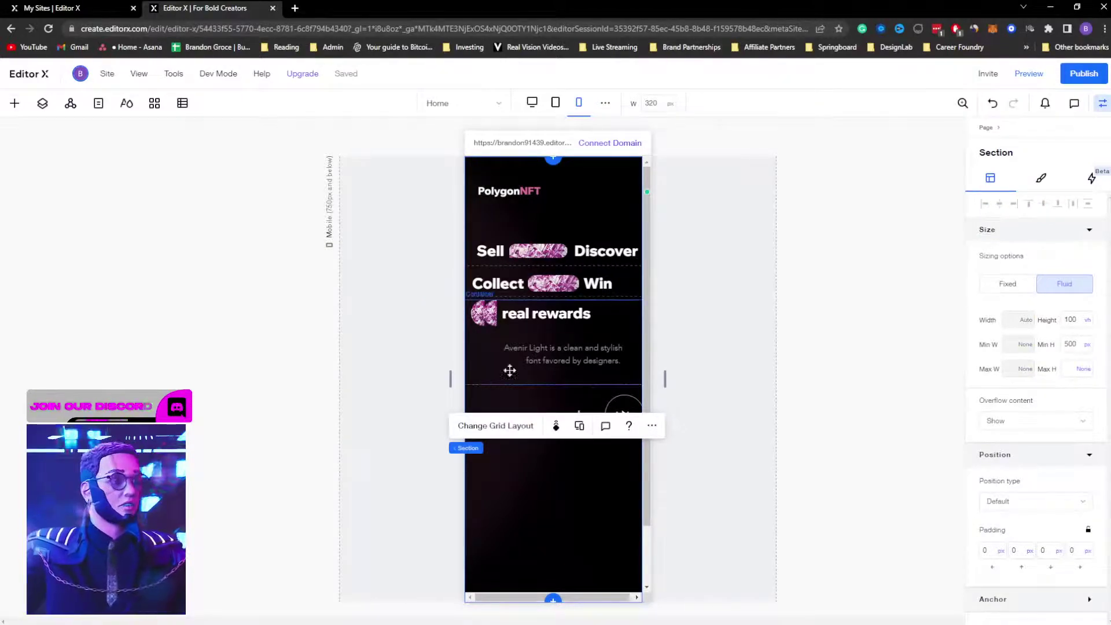
Step: Raise the row divider inside the real rewards container so the Avenir Light paragraph sits closer beneath the real rewards text
click(572, 355)
click(572, 359)
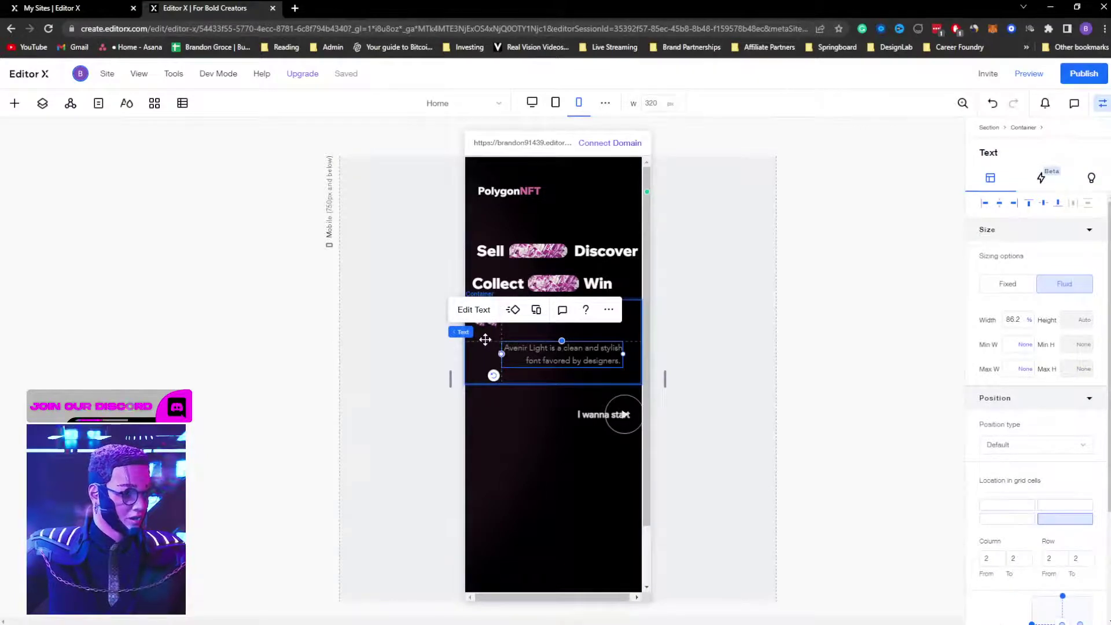
click(480, 342)
drag(482, 340, 487, 331)
click(538, 421)
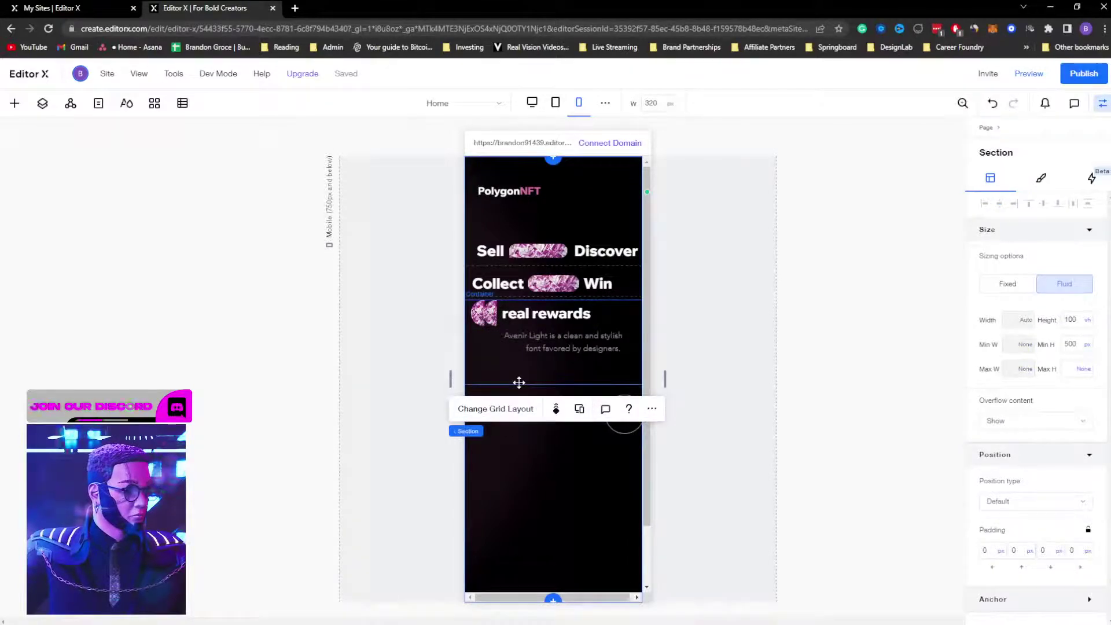
Step: Raise the section's row divider beneath the real rewards container, and fit the container into its own row with a height of 100%
drag(514, 384, 519, 360)
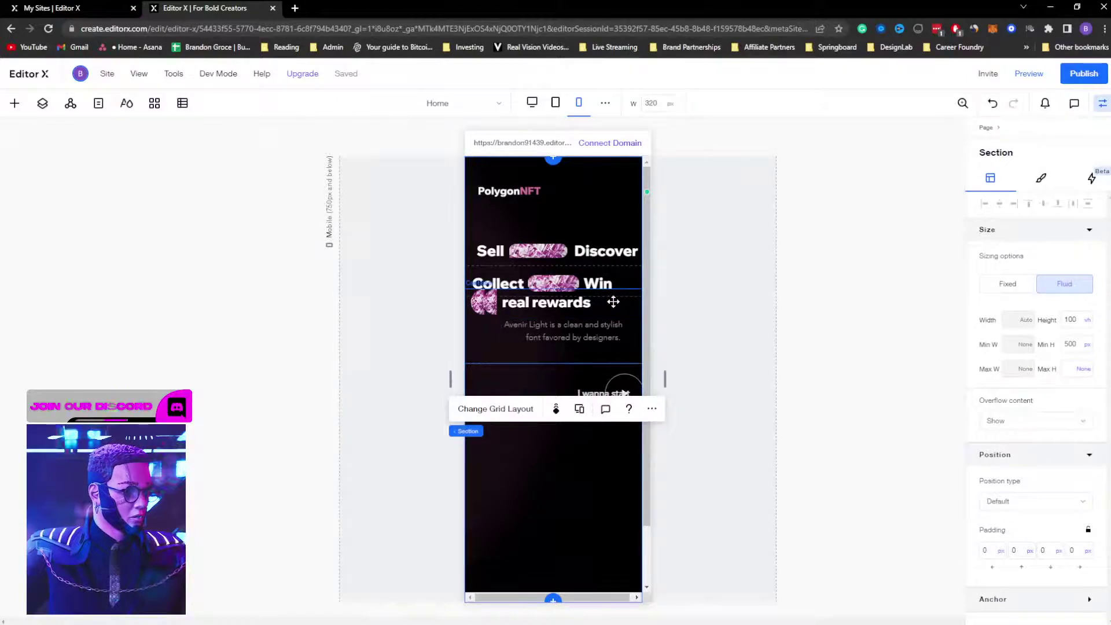
click(613, 301)
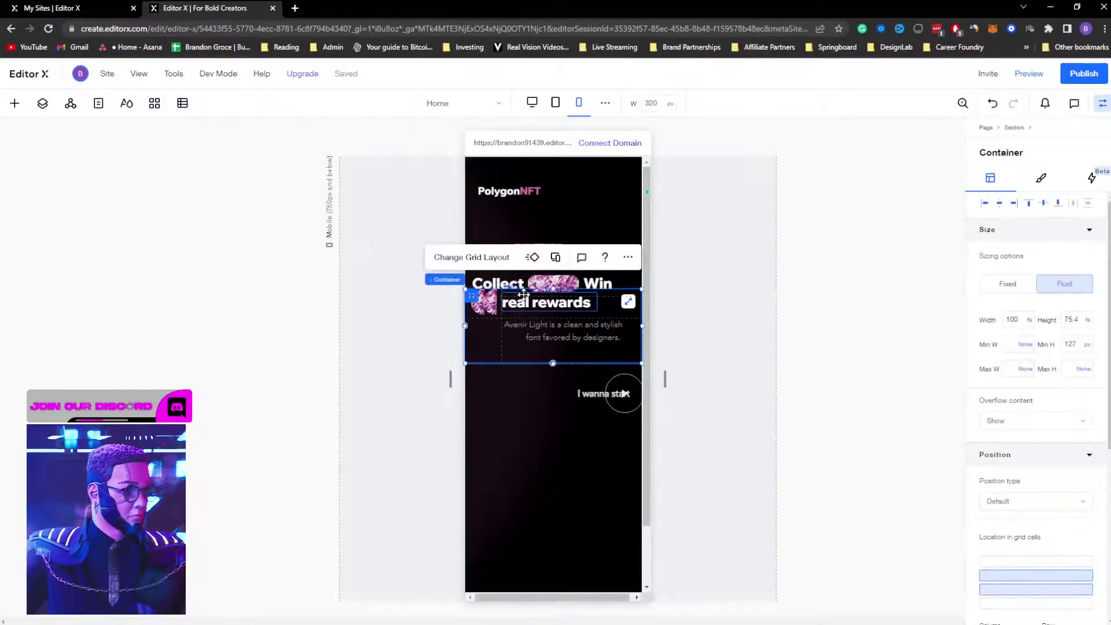
drag(553, 292, 553, 297)
click(1071, 319)
text(100)
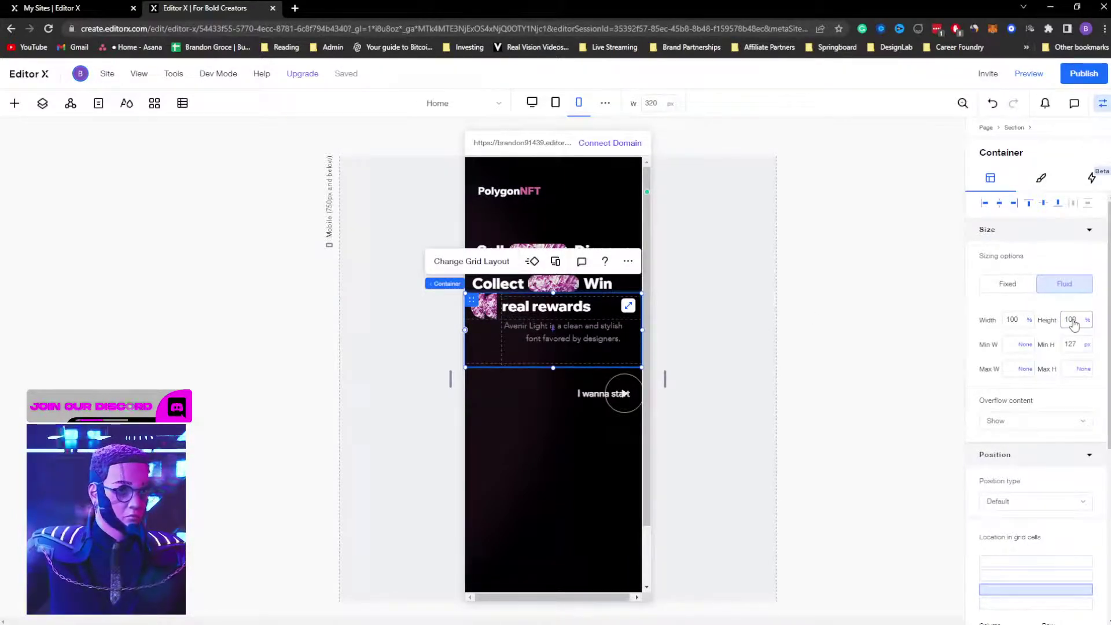
key(Return)
Step: Adjust the section's grid in advanced mode so the Collect and Win row is 7.8% high and the real rewards row 14.4%
click(539, 413)
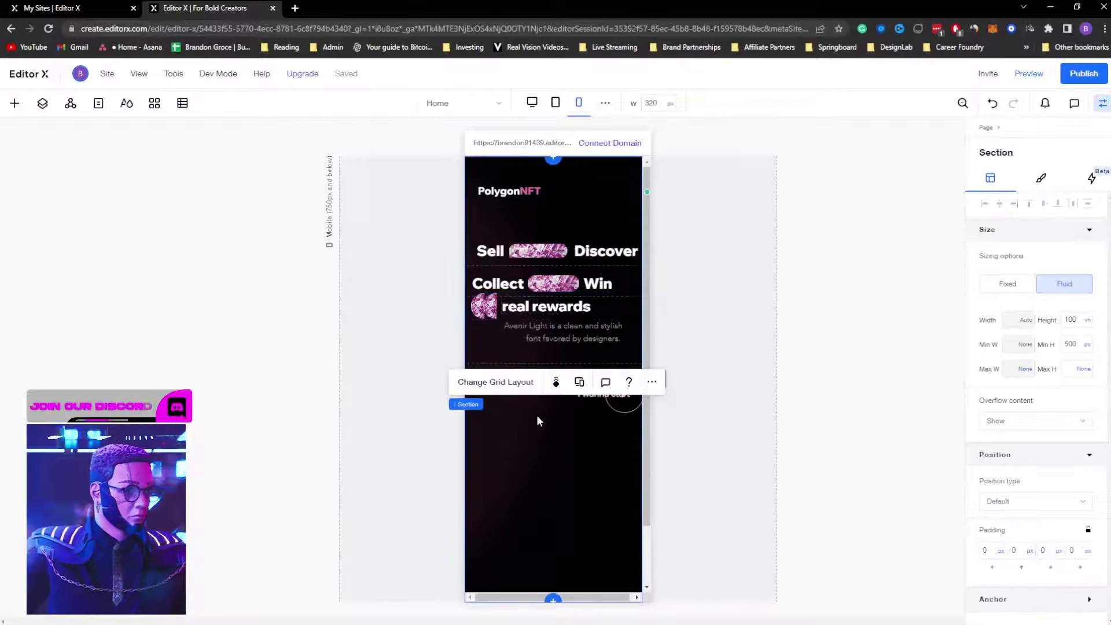
right_click(536, 415)
click(502, 411)
click(509, 396)
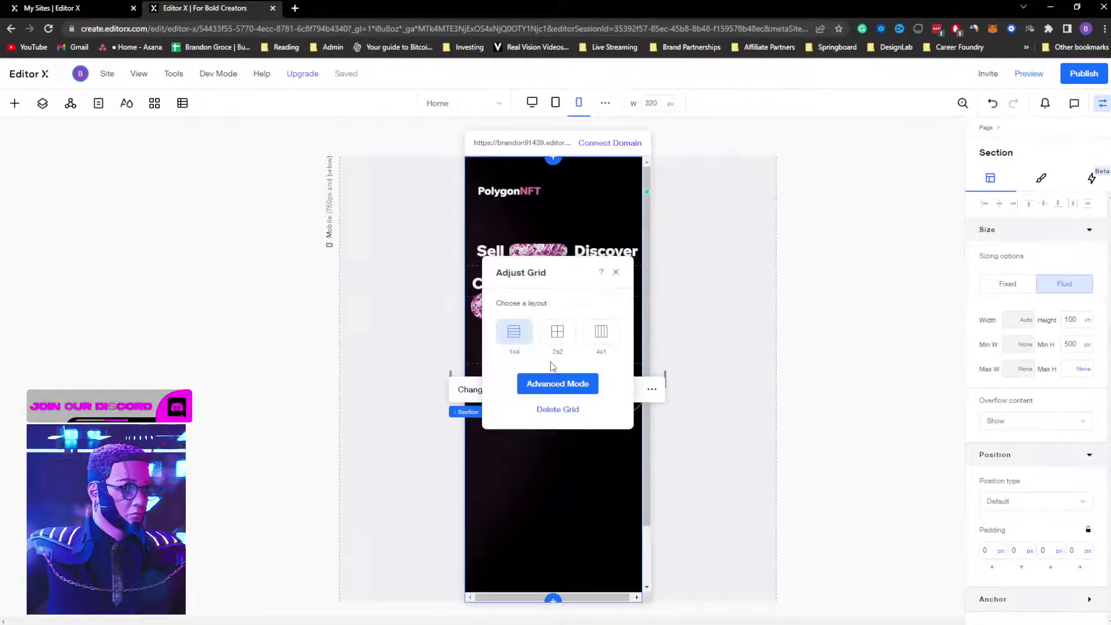
click(549, 383)
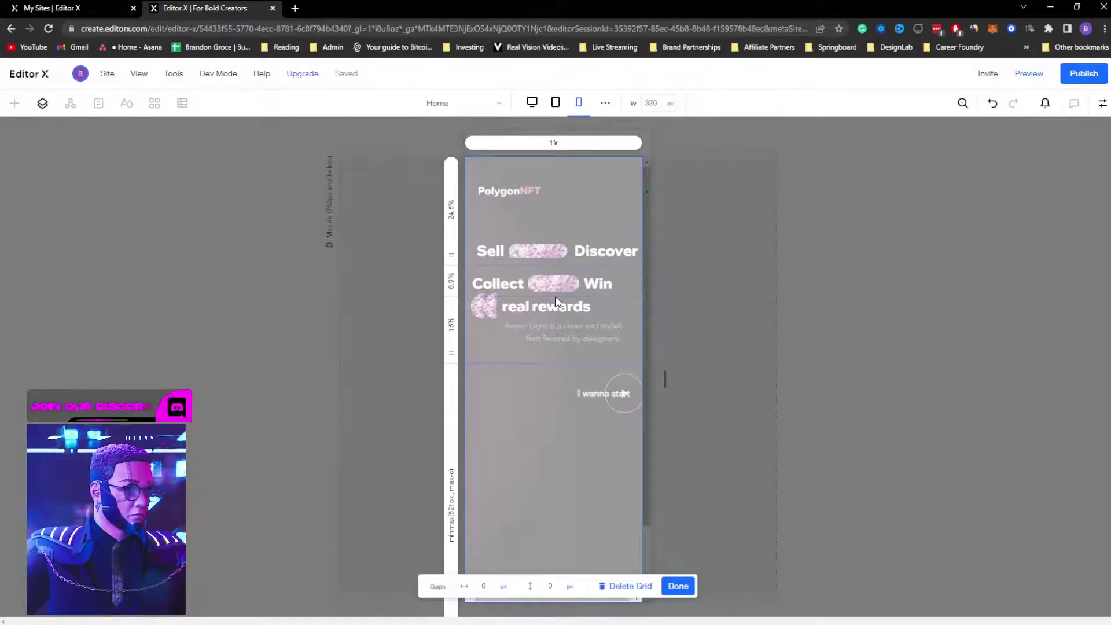
drag(556, 297, 555, 300)
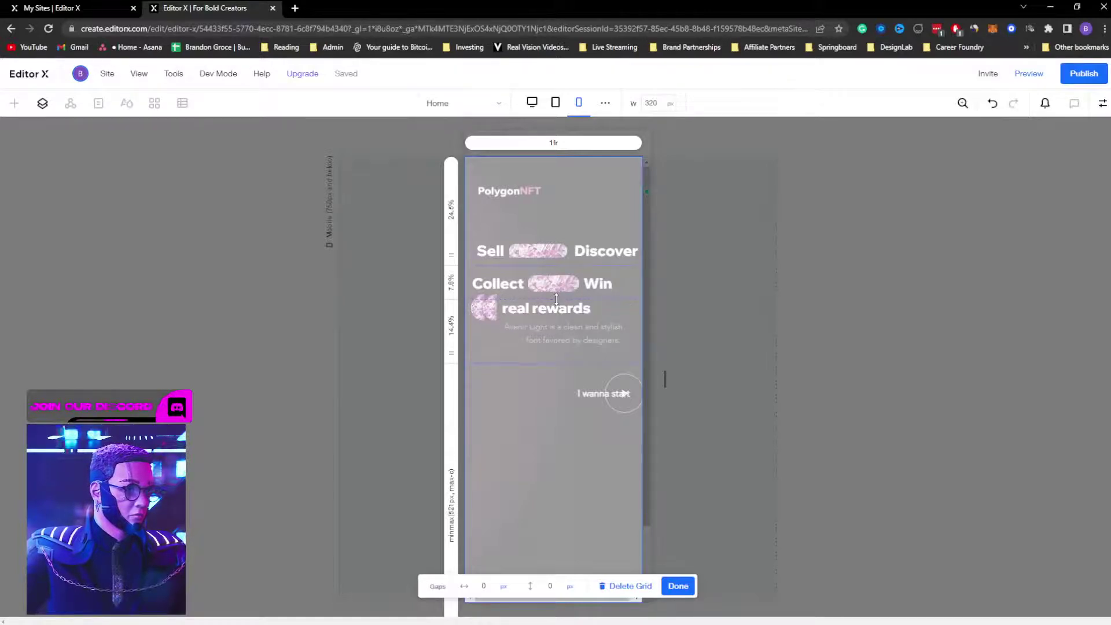
click(678, 586)
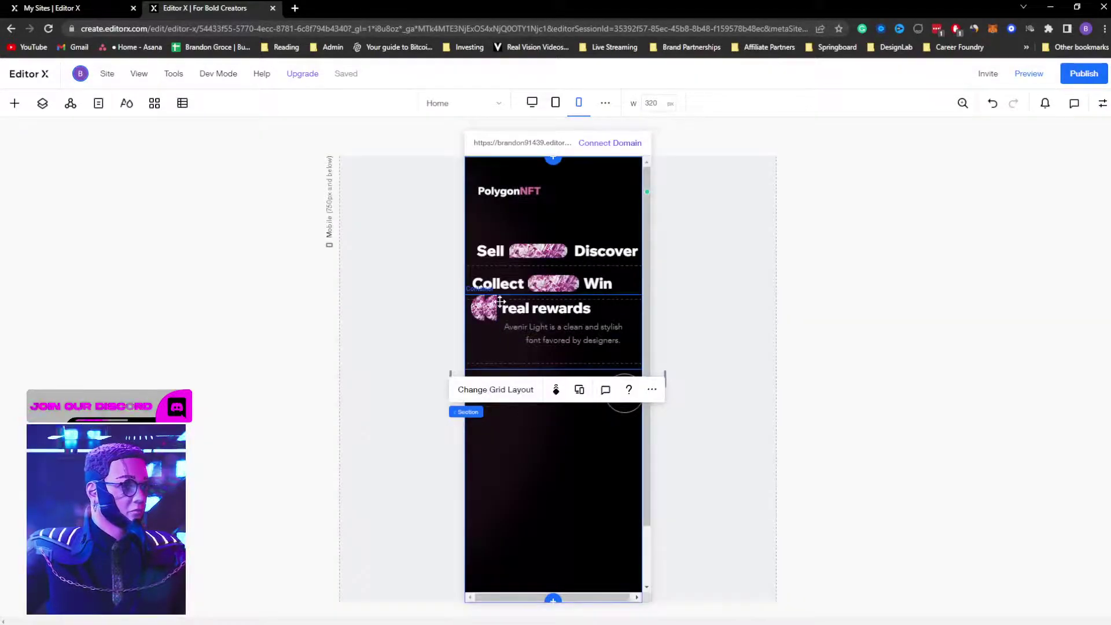
Step: Lower the row divider inside the real rewards container slightly to add space between the heading and the Avenir Light paragraph
click(544, 308)
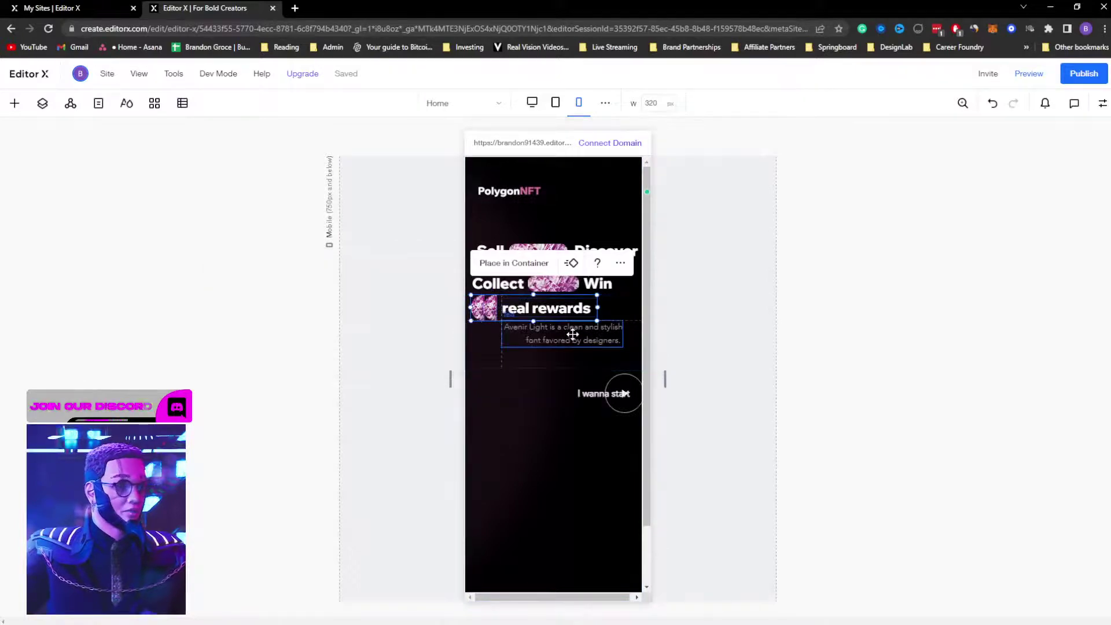
click(627, 317)
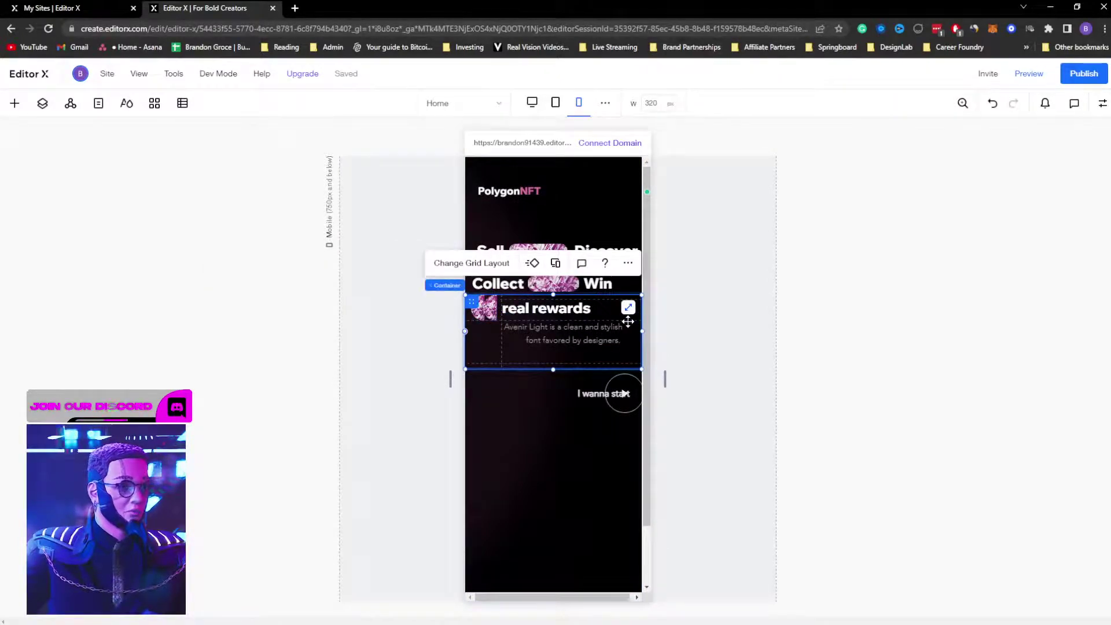
drag(629, 320, 630, 323)
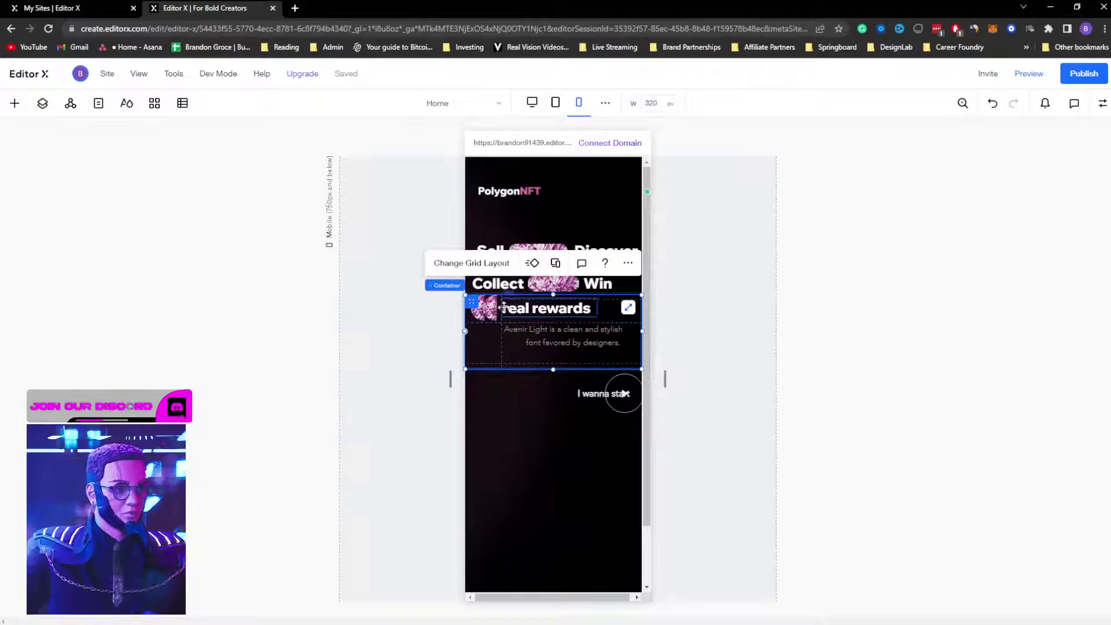
Step: Shrink the image beside the real rewards text to about 64% width and centre it horizontally in its grid cell
click(490, 311)
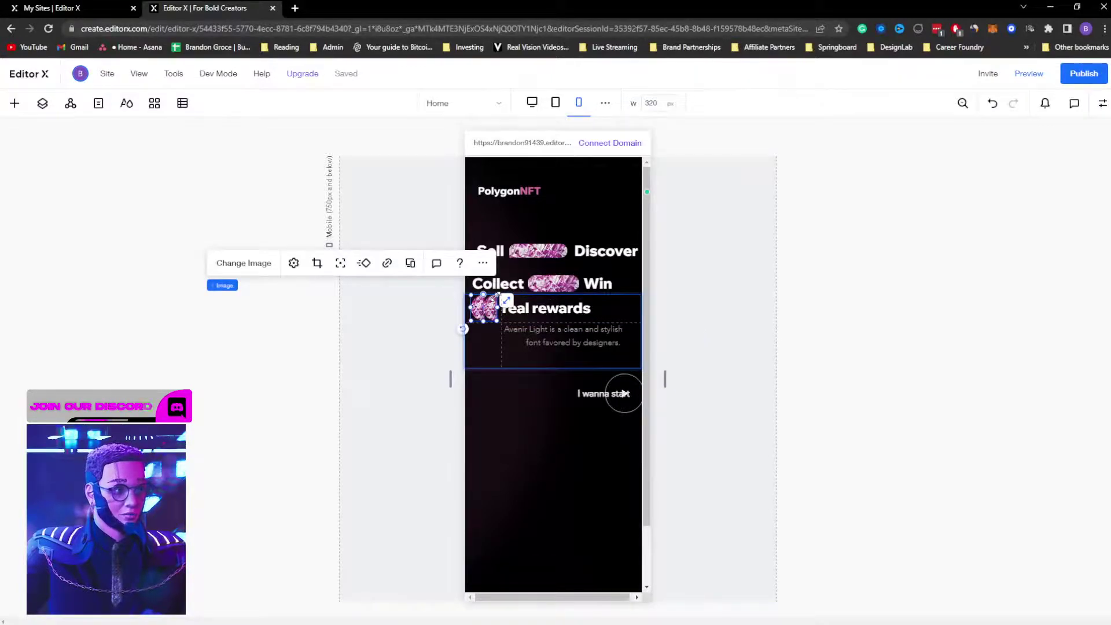
drag(495, 295, 494, 296)
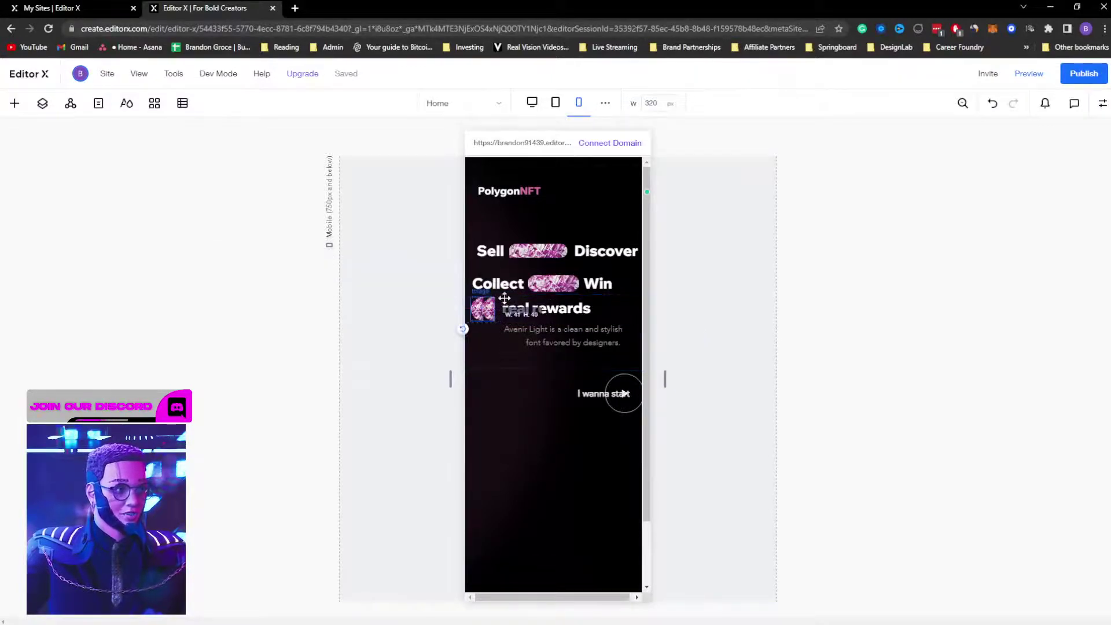
click(552, 307)
click(485, 308)
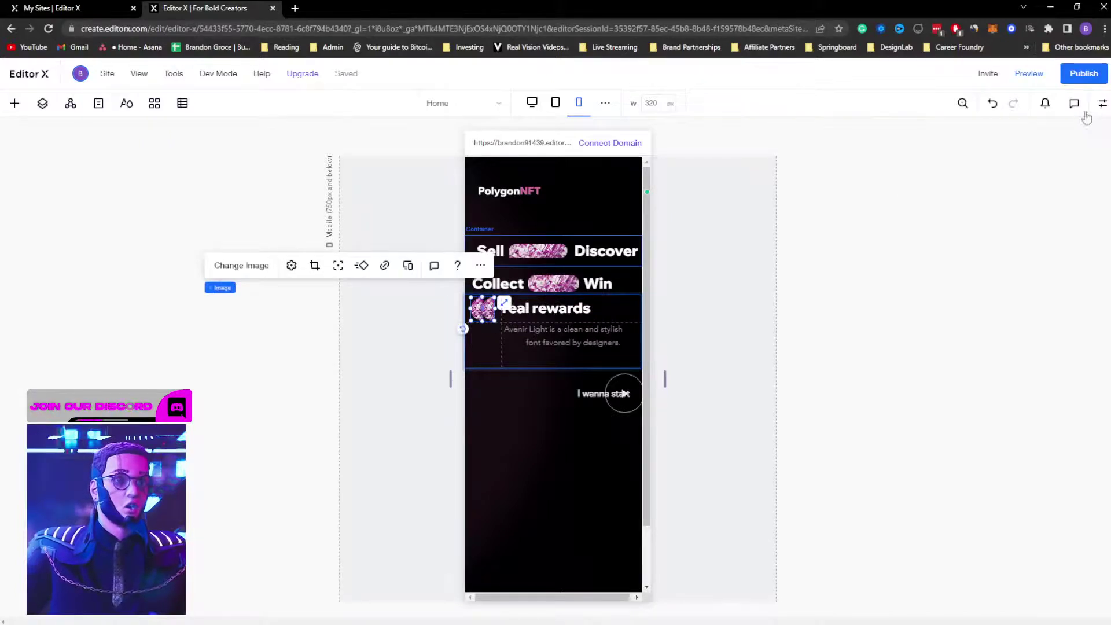
click(1102, 103)
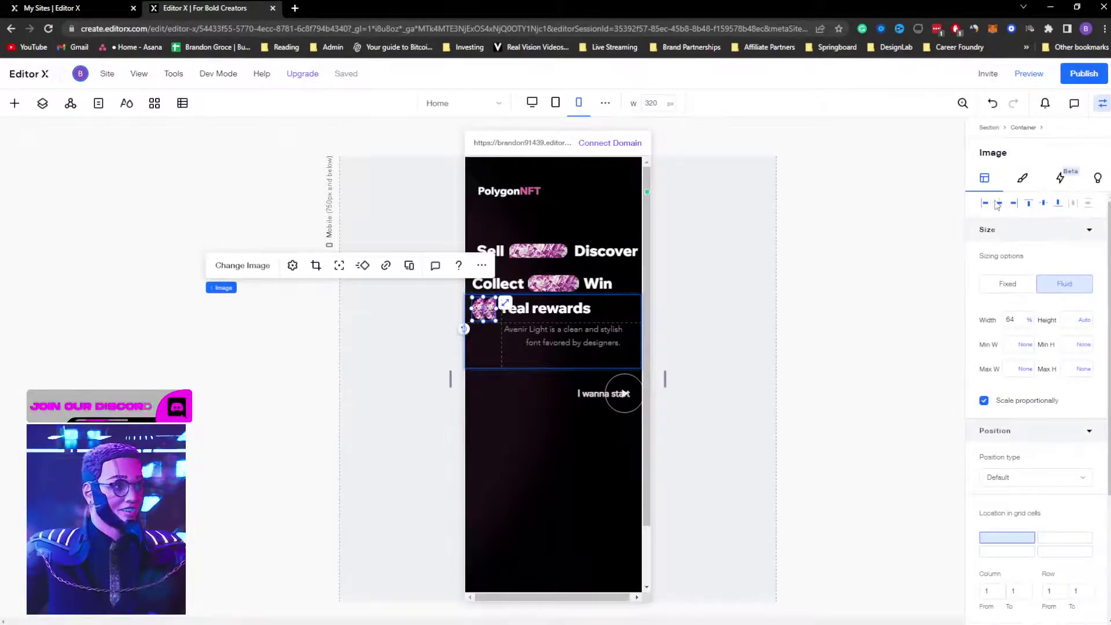
click(1102, 104)
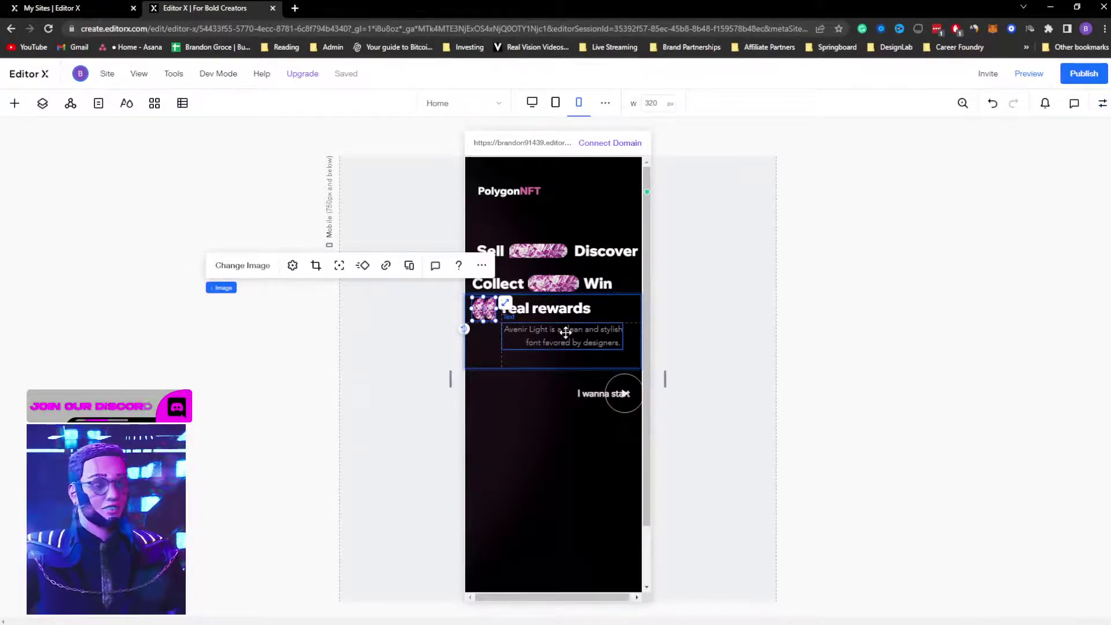
Step: Extend the I wanna start container leftwards so the text and play circle no longer overlap, and widen the mobile preview to 448 px
click(522, 429)
click(581, 377)
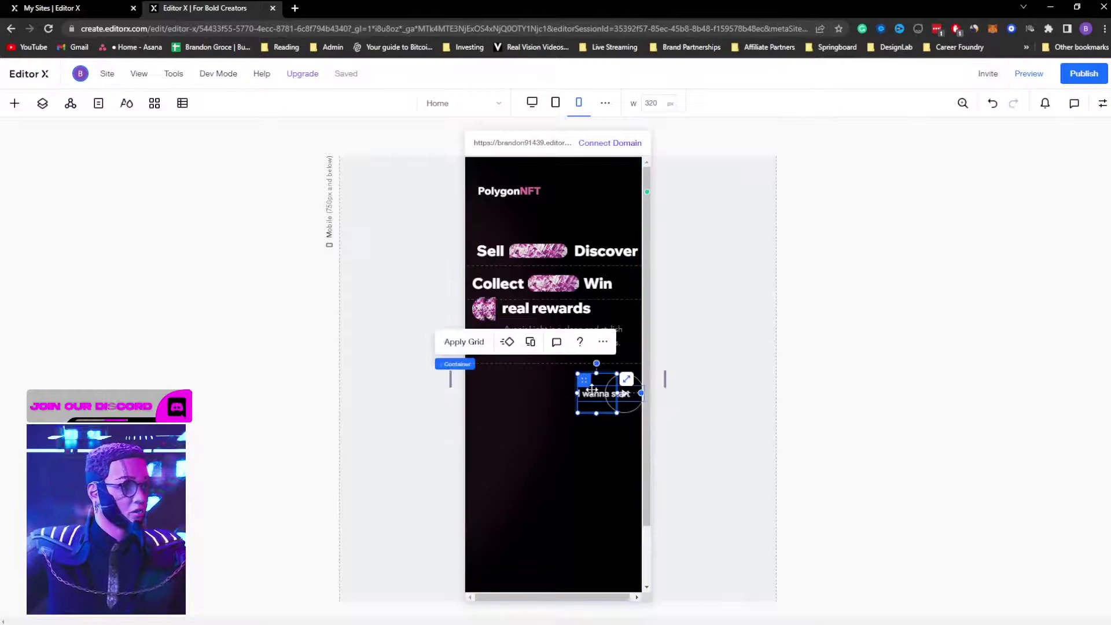
drag(578, 392, 535, 393)
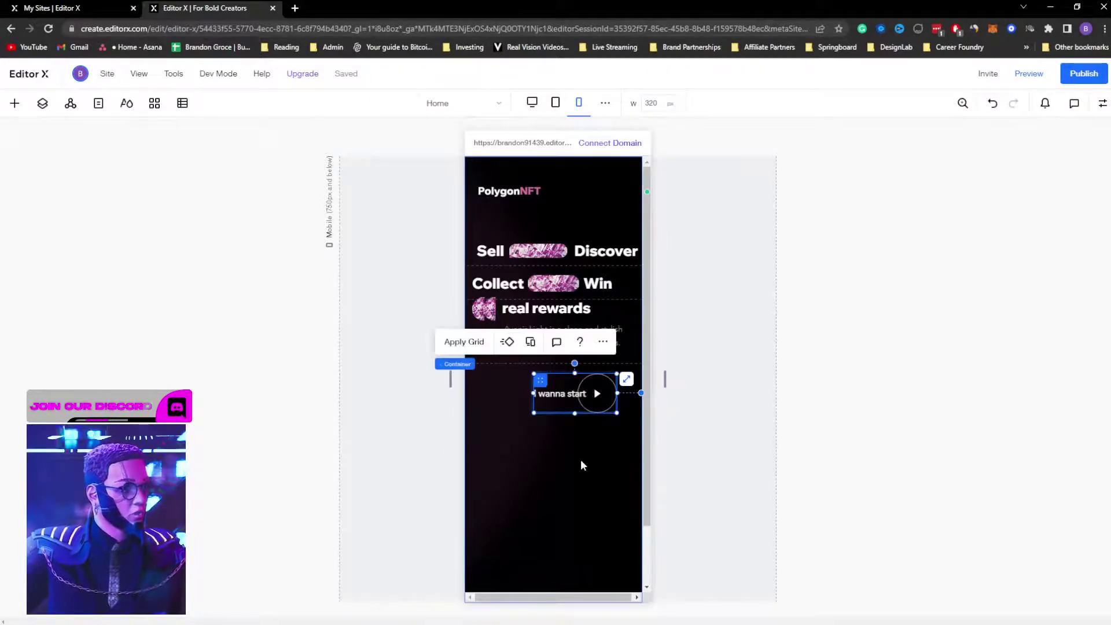
click(580, 461)
drag(664, 377, 702, 325)
Step: Try nudging the real rewards container lower beneath the Collect and Win row, and move it back up
click(456, 310)
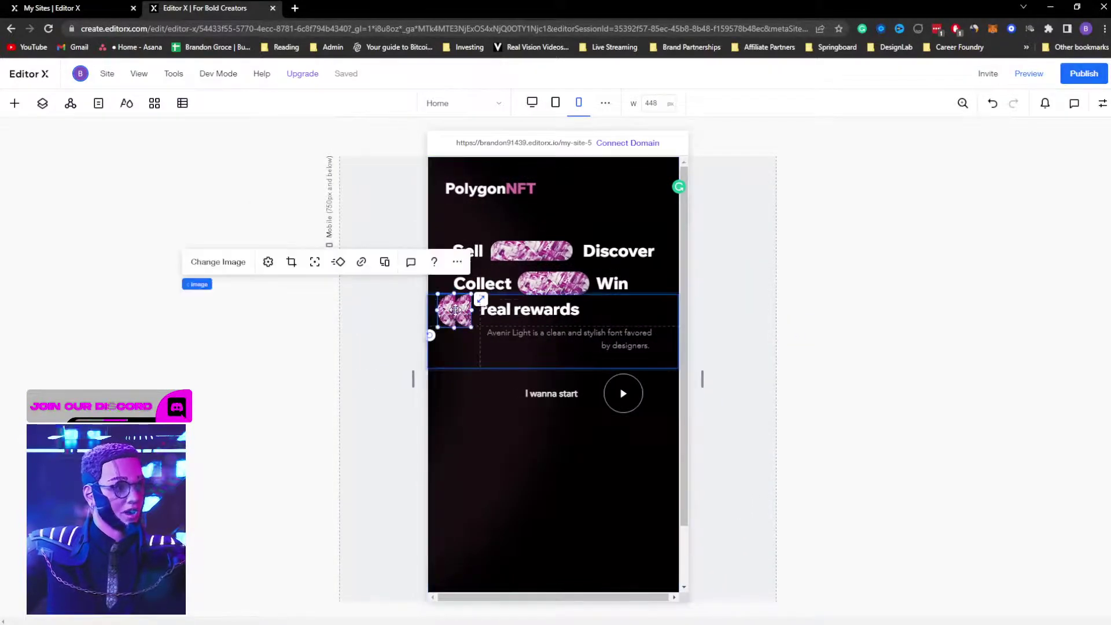
click(612, 305)
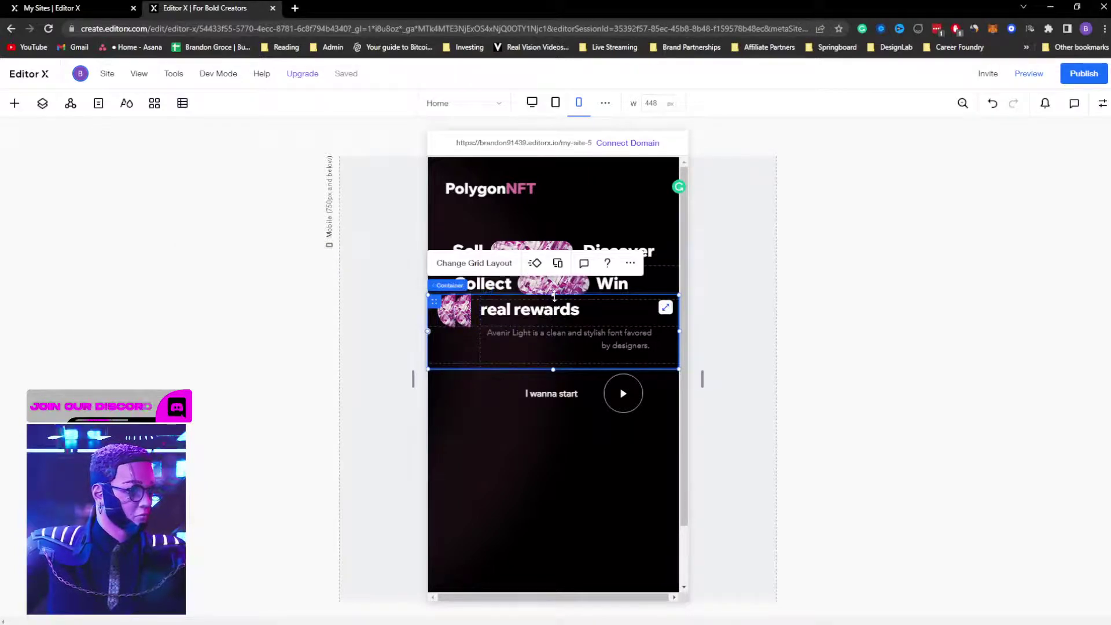
drag(553, 298, 553, 302)
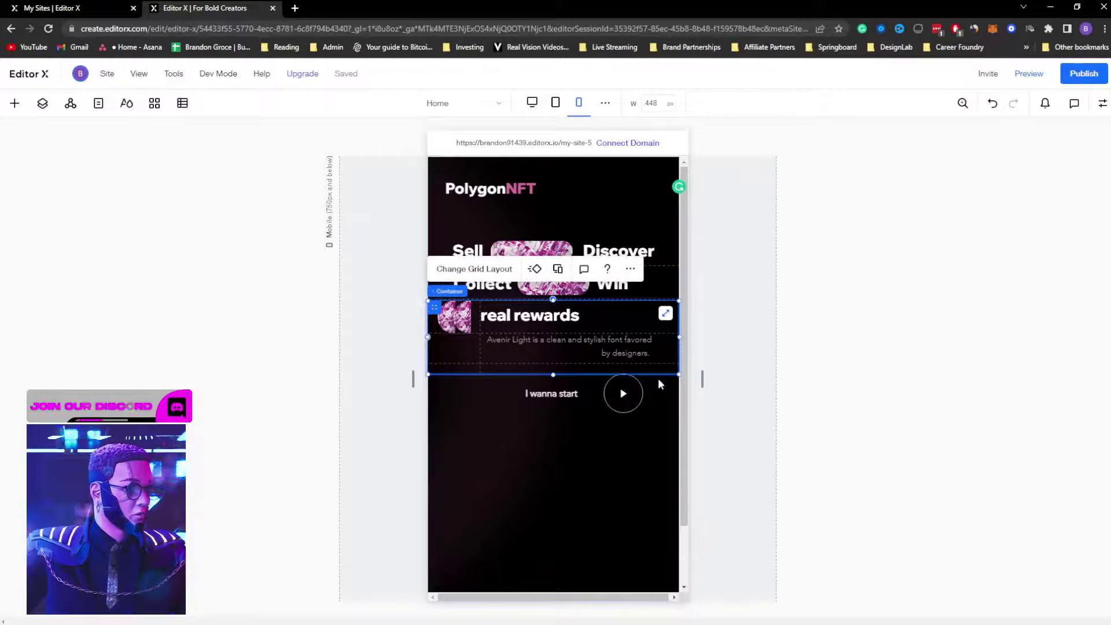
drag(553, 374, 555, 358)
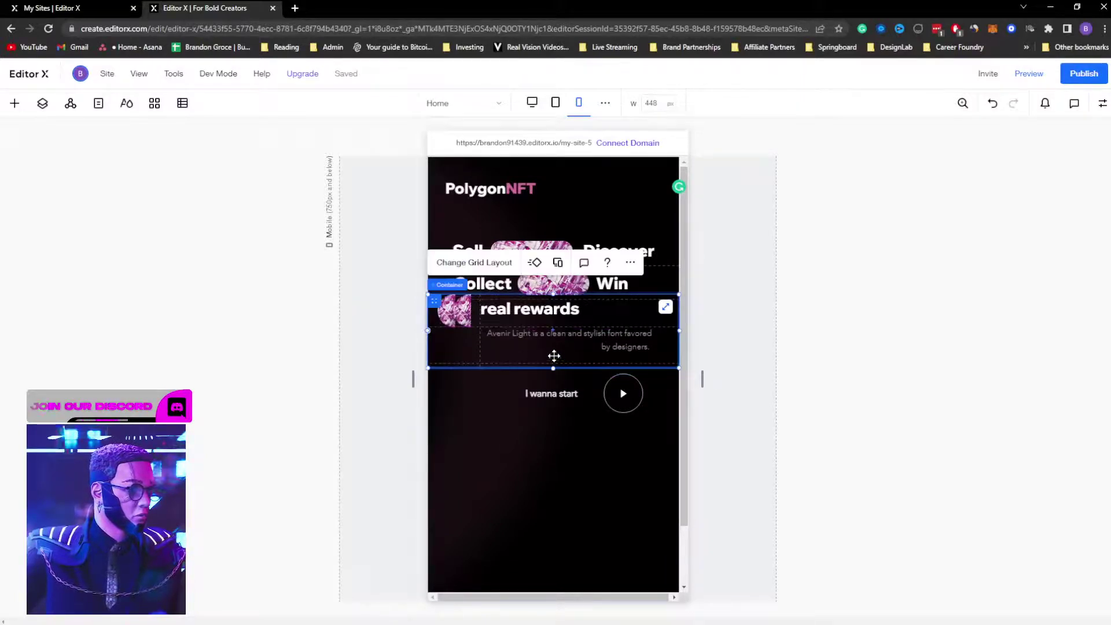
Step: Set the width of the image beside the real rewards text to 50%, leaving its height on Auto
click(468, 318)
click(1102, 104)
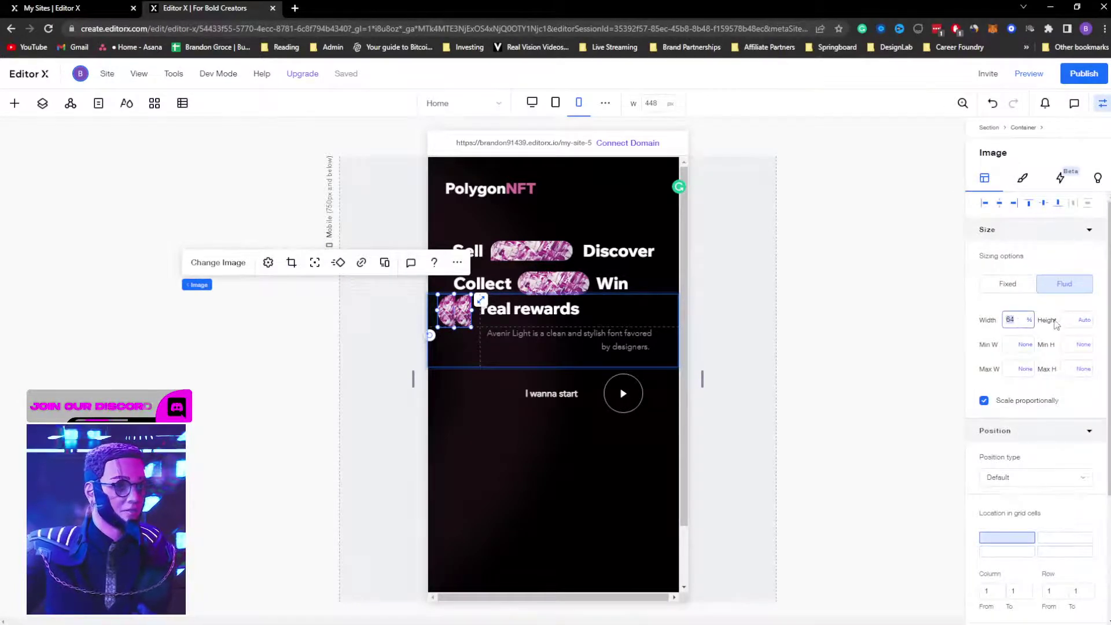
click(1069, 320)
text(1)
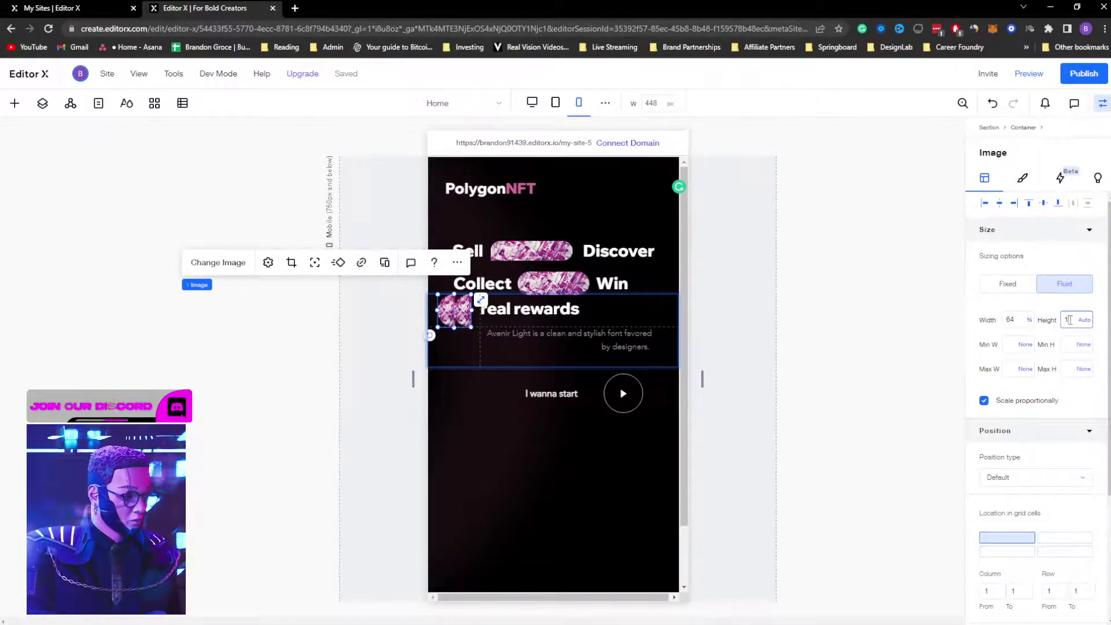
key(BackSpace)
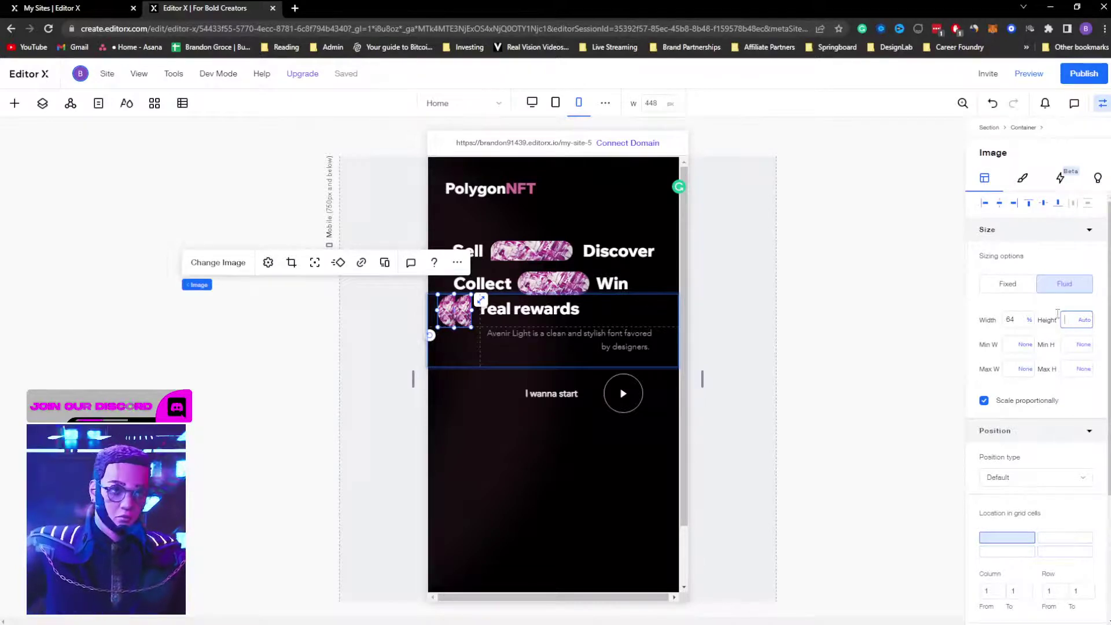
click(1018, 320)
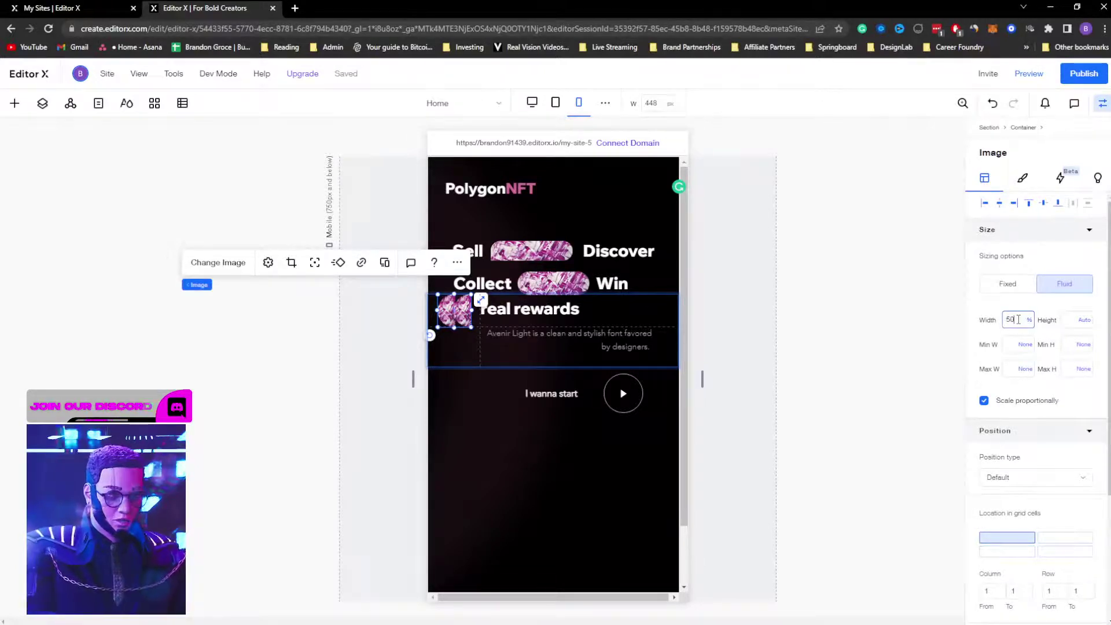
text(50)
key(Return)
click(756, 303)
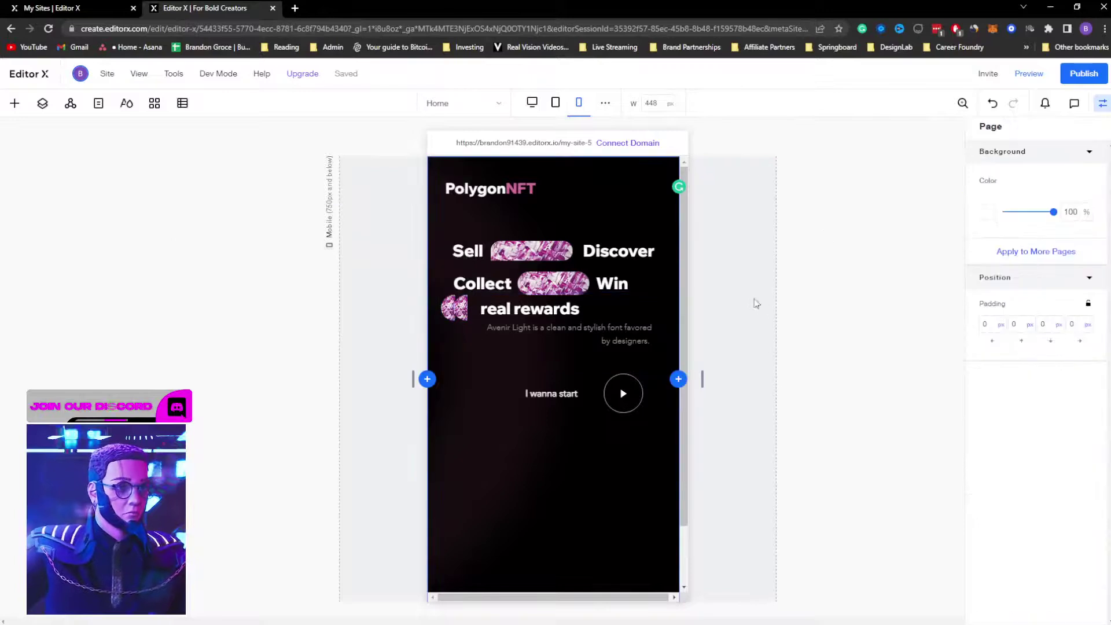
Step: Set the mobile breakpoint's upper limit to 590 px and check the layout by resizing the preview between tablet and mobile widths
drag(709, 381, 746, 369)
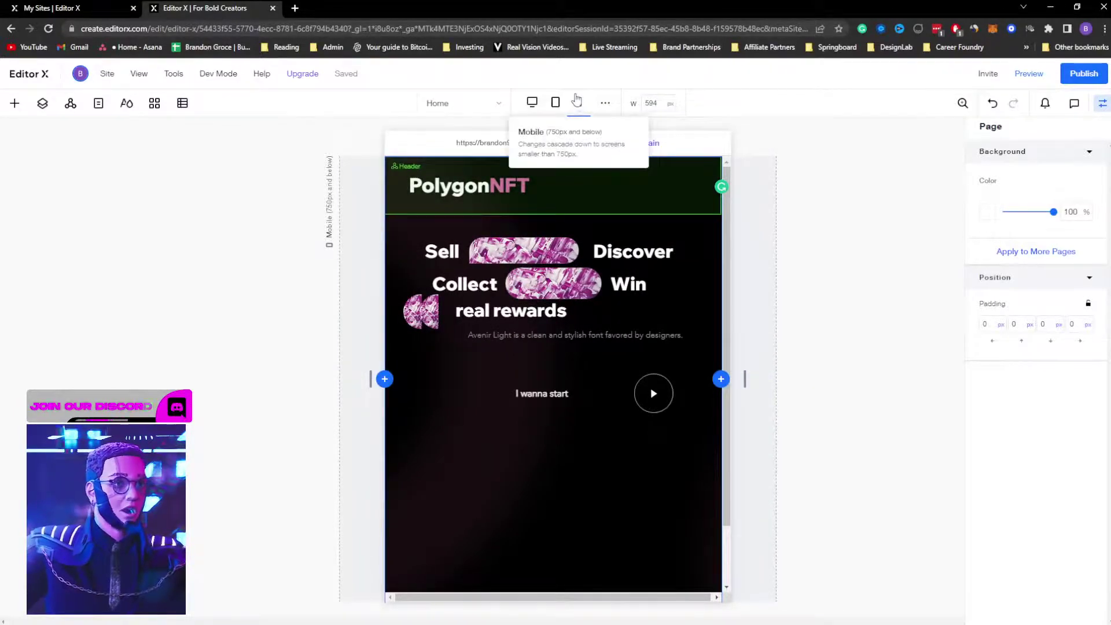
click(606, 104)
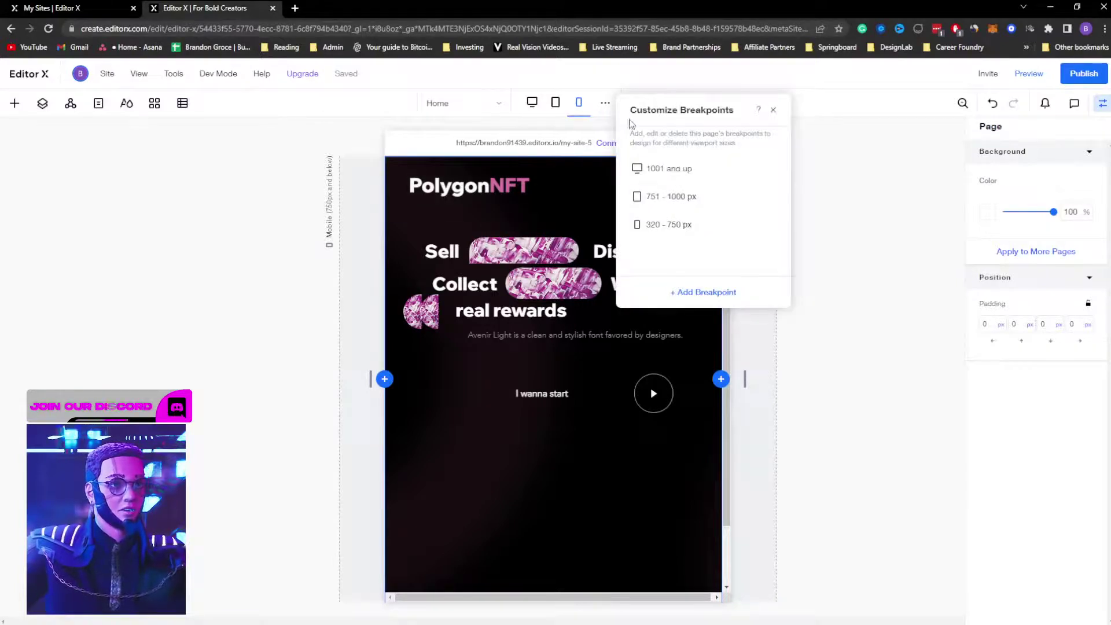
mouse_move(678, 227)
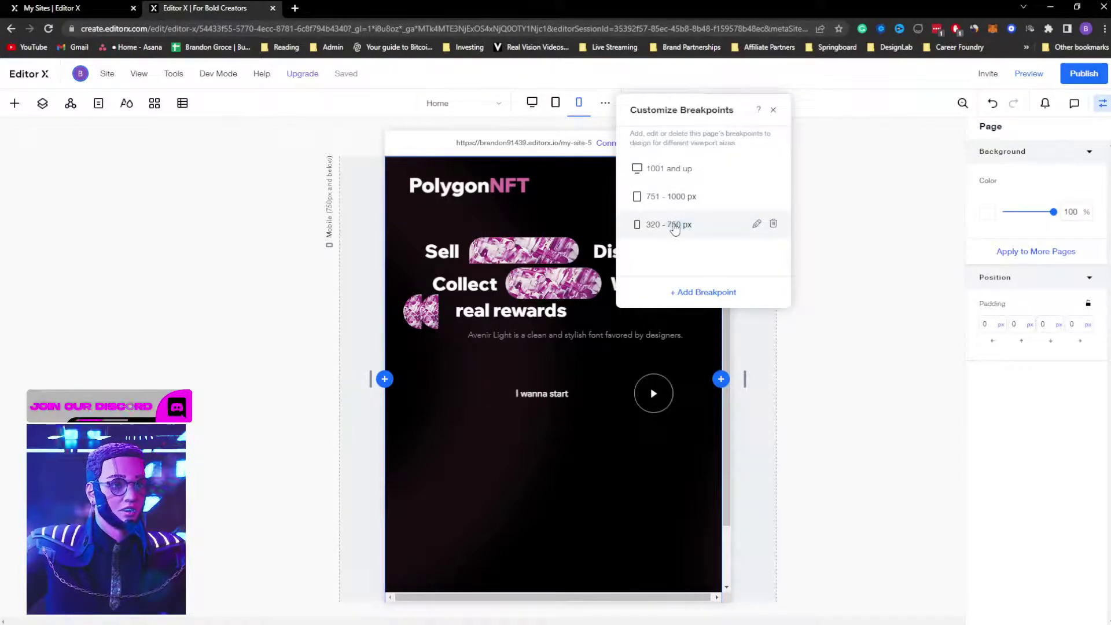
click(674, 227)
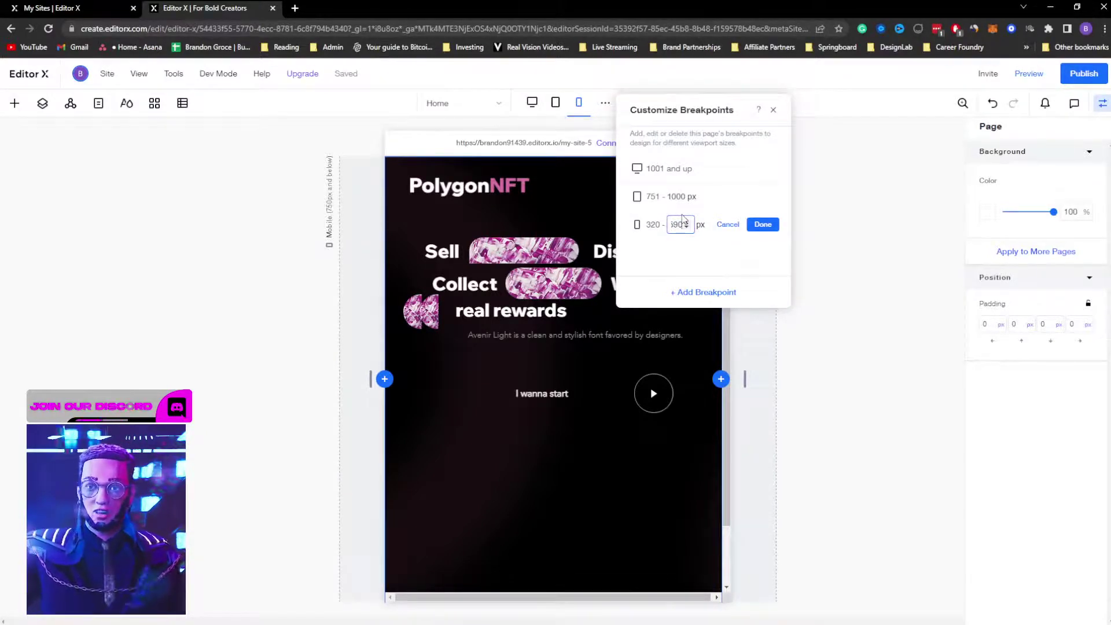
click(762, 223)
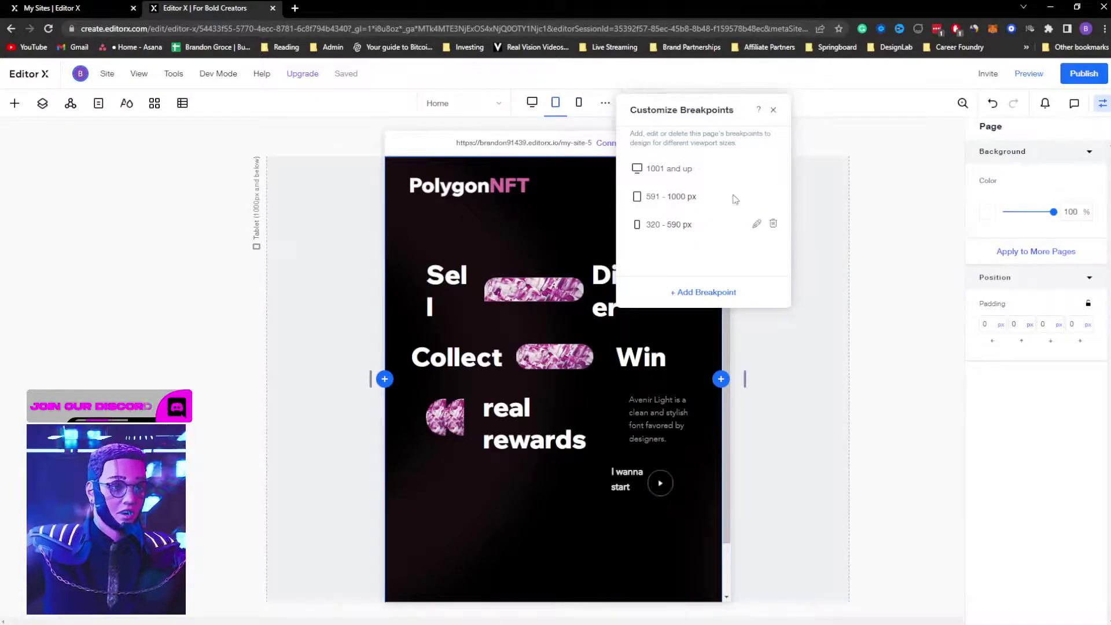
click(772, 109)
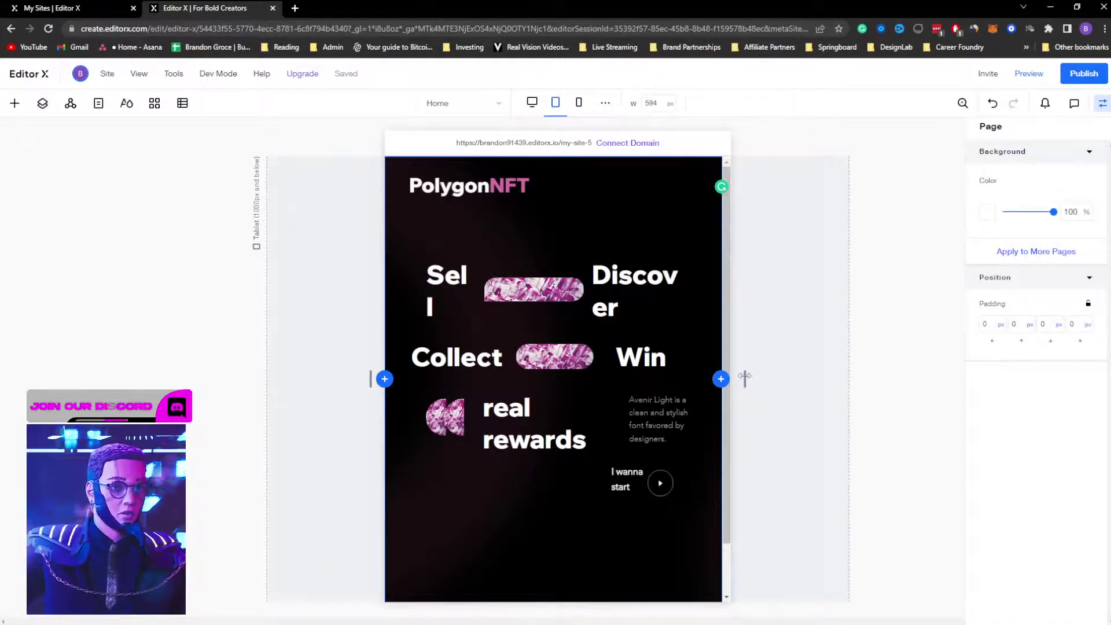
drag(744, 377, 774, 376)
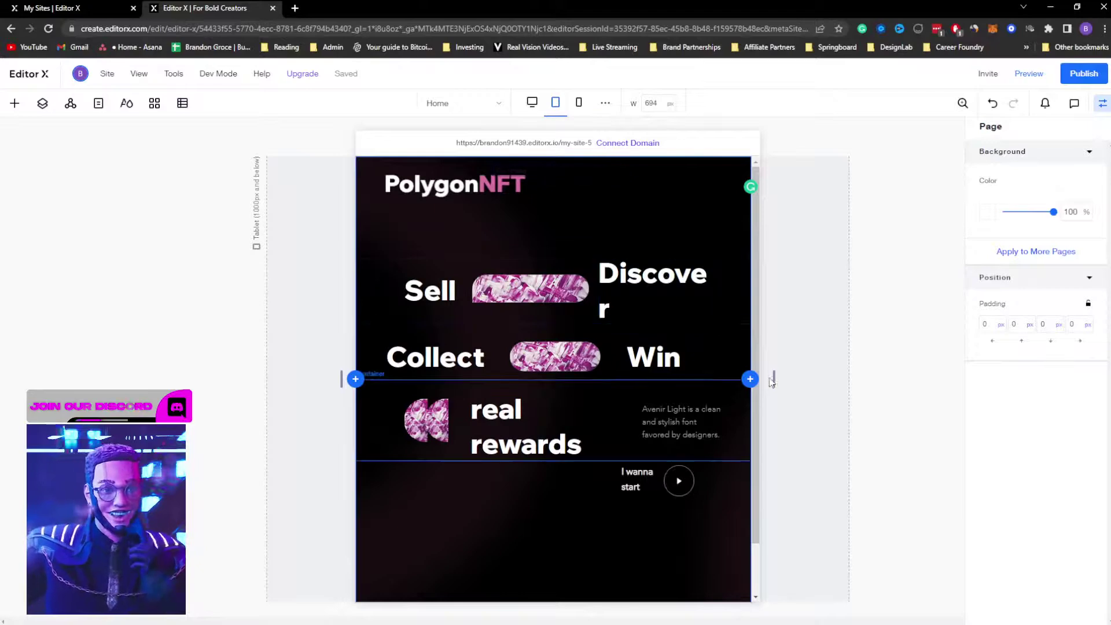
drag(774, 378, 745, 367)
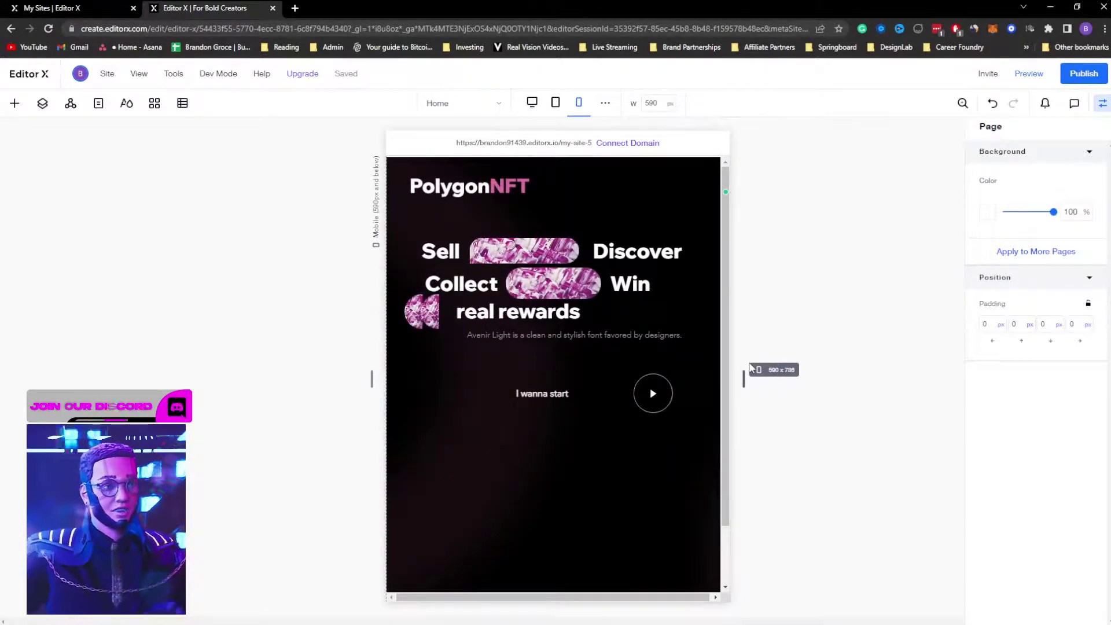
Step: Check the hero layout at the tablet, desktop and mobile breakpoints, resizing the mobile preview up to 585 px wide
drag(758, 365, 867, 349)
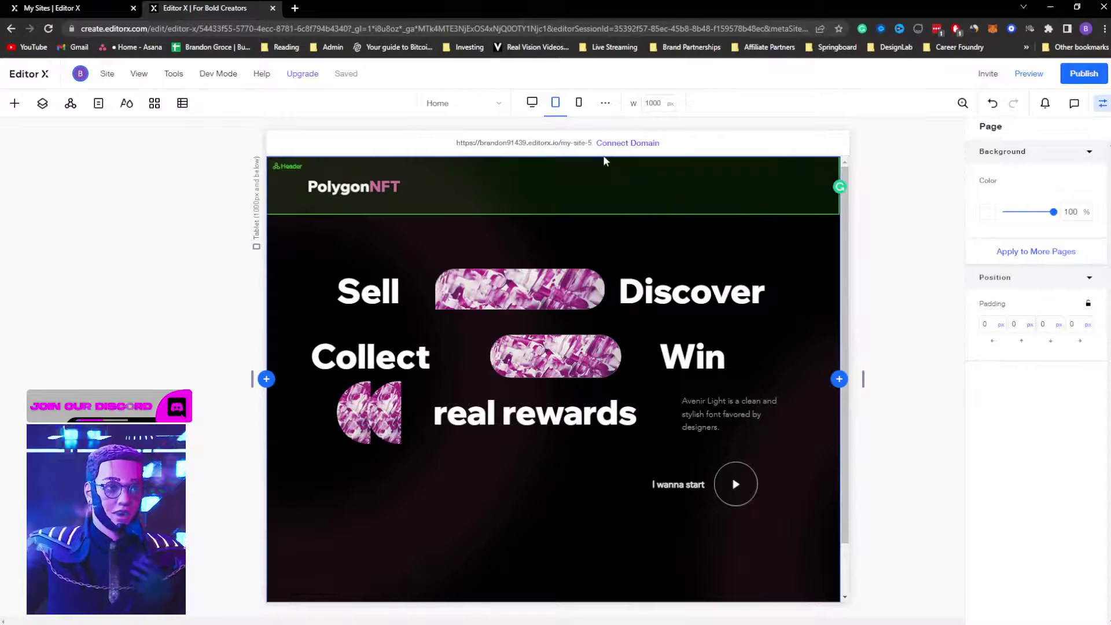
click(532, 104)
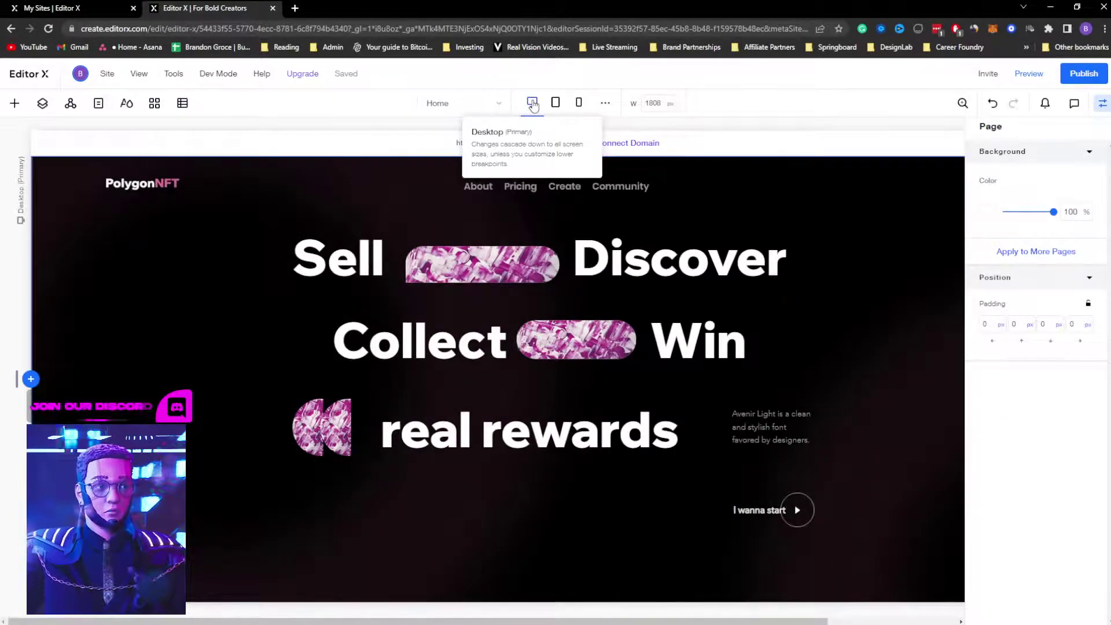
click(556, 111)
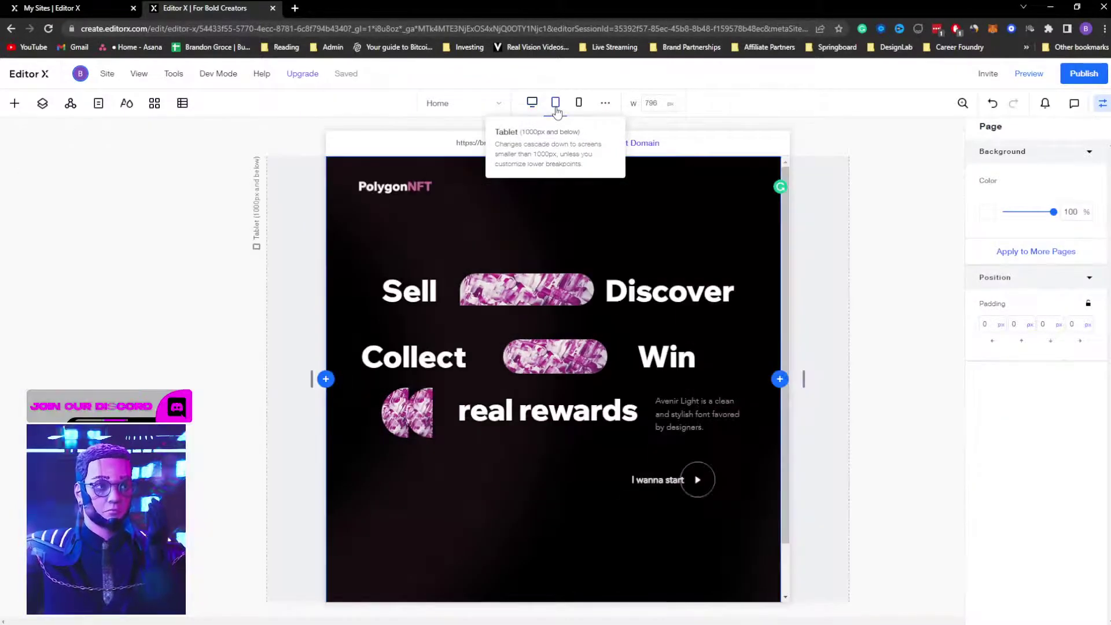
click(579, 110)
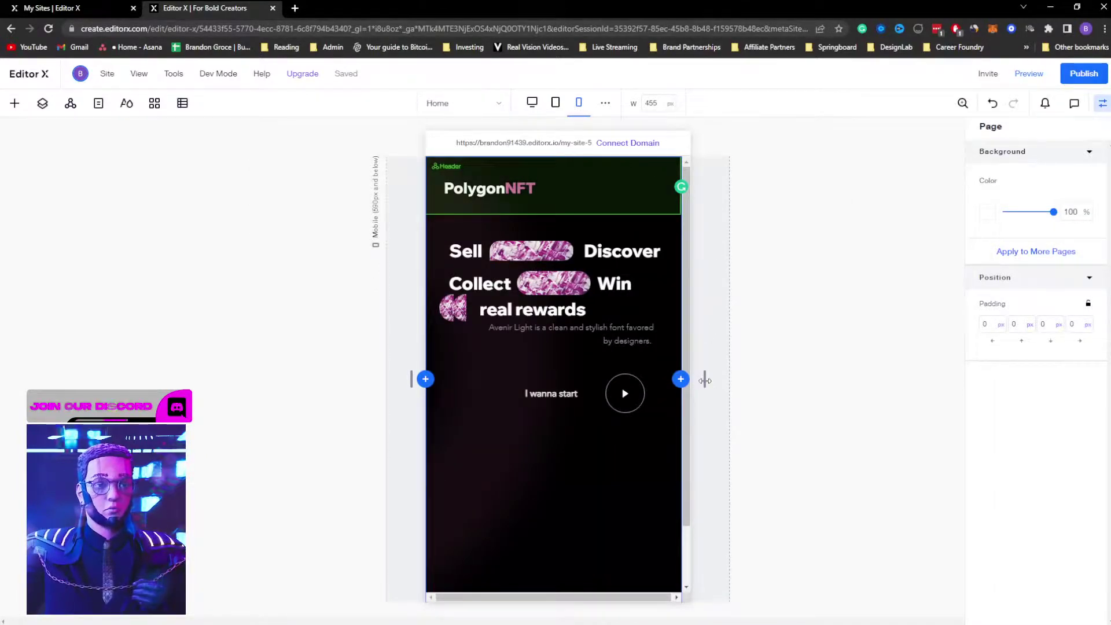
mouse_move(704, 380)
mouse_down()
mouse_move(753, 380)
mouse_move(717, 371)
mouse_up()
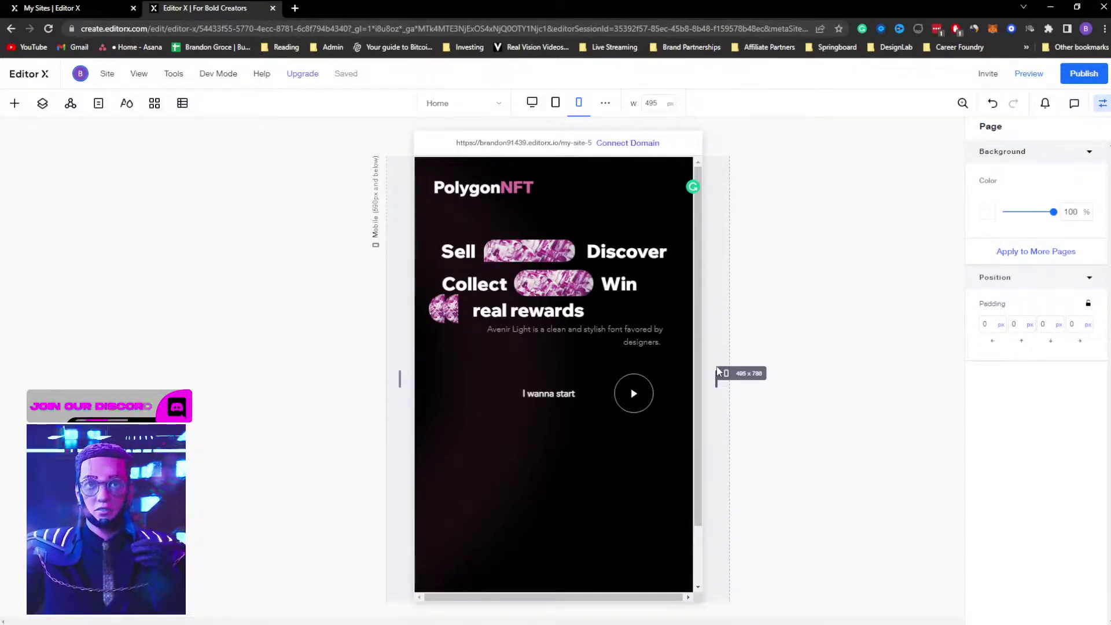
drag(717, 372, 717, 372)
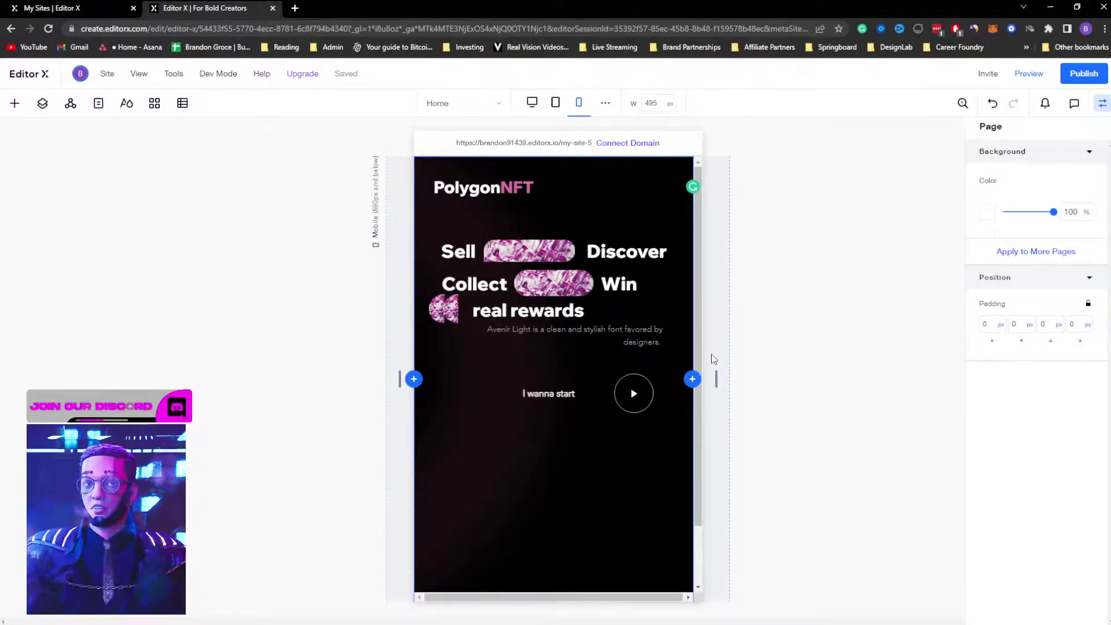
drag(716, 379, 743, 373)
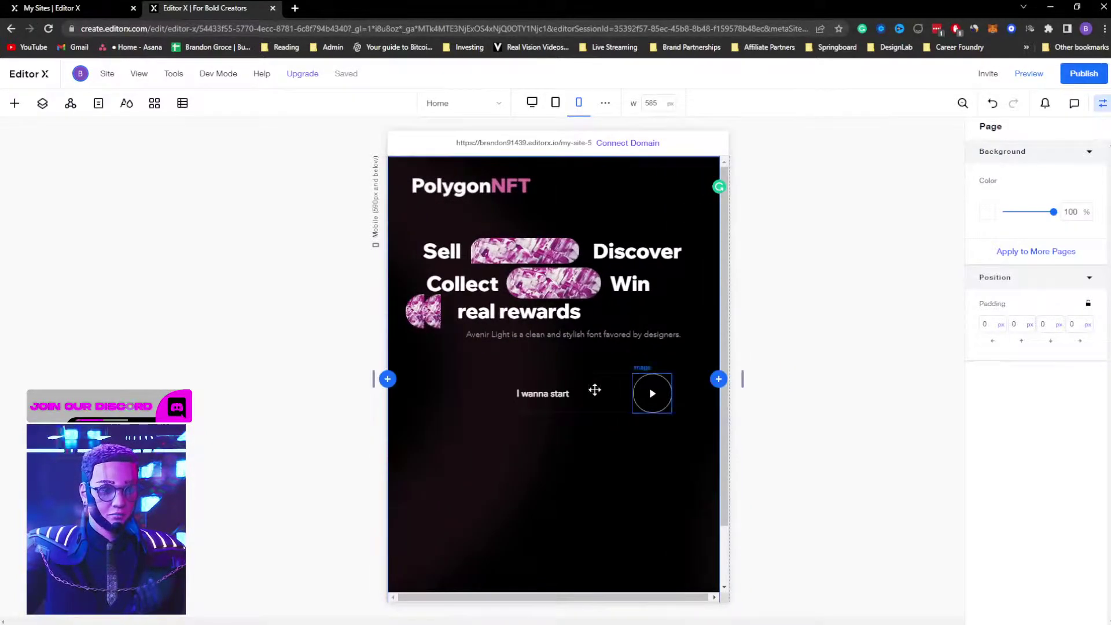
Step: Narrow the I wanna start container on mobile and make its size Fixed at 148 by 67 px, checking it at a 320 px preview
click(569, 394)
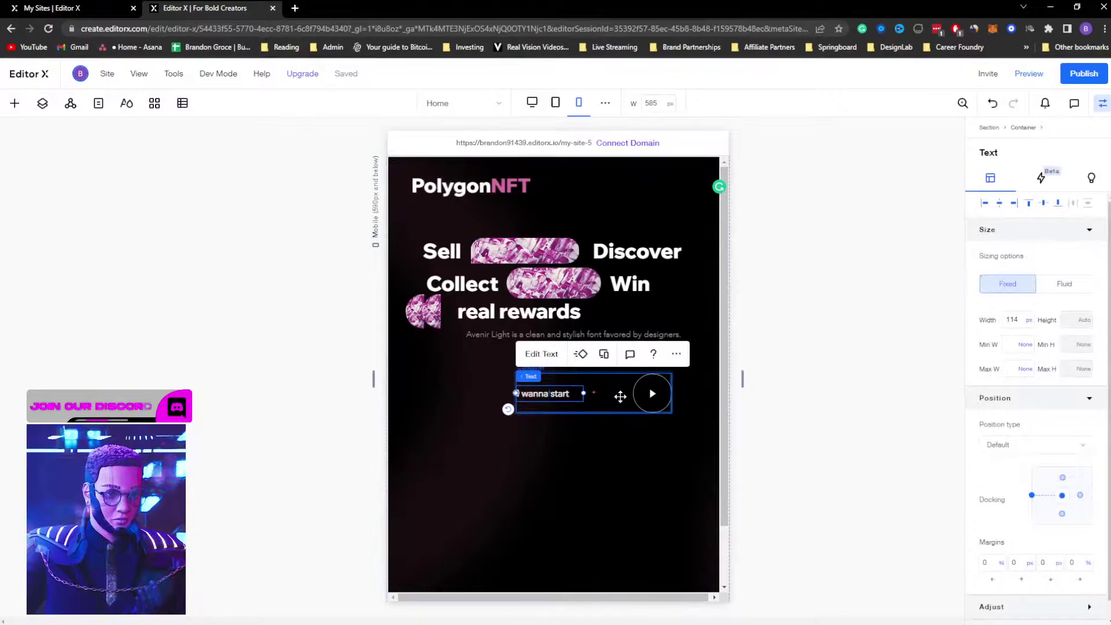
click(618, 392)
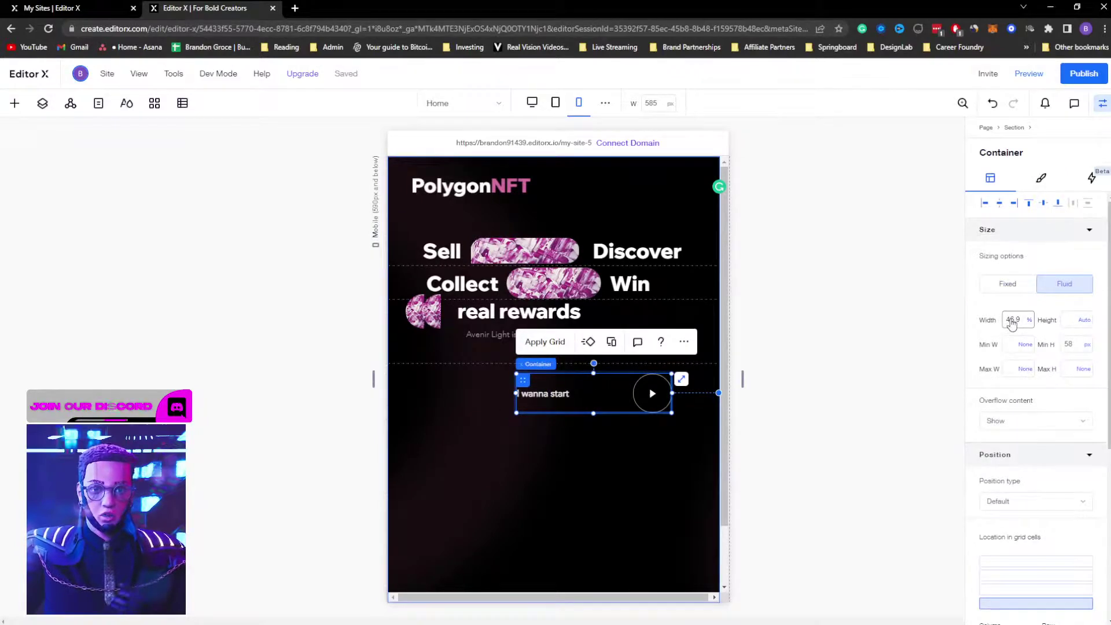
click(578, 103)
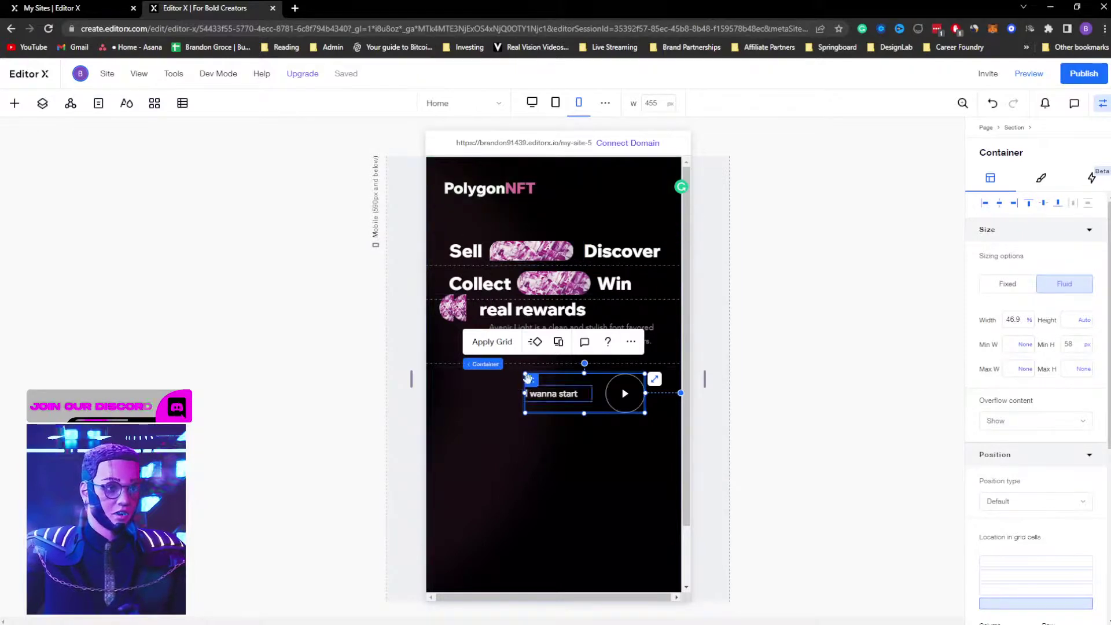
drag(524, 393, 559, 392)
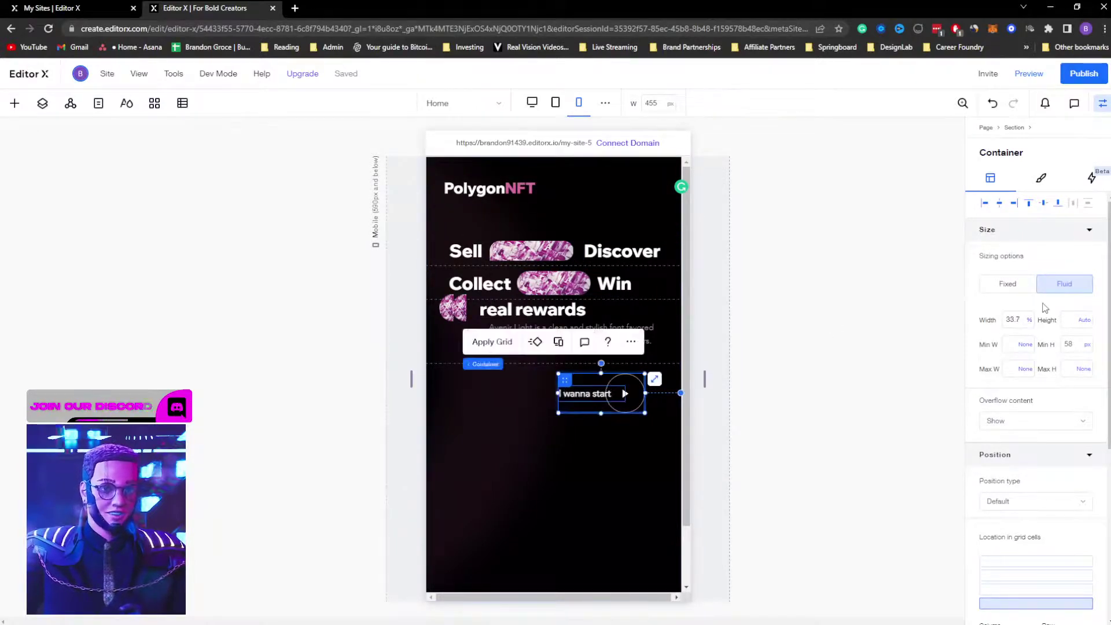
click(1007, 284)
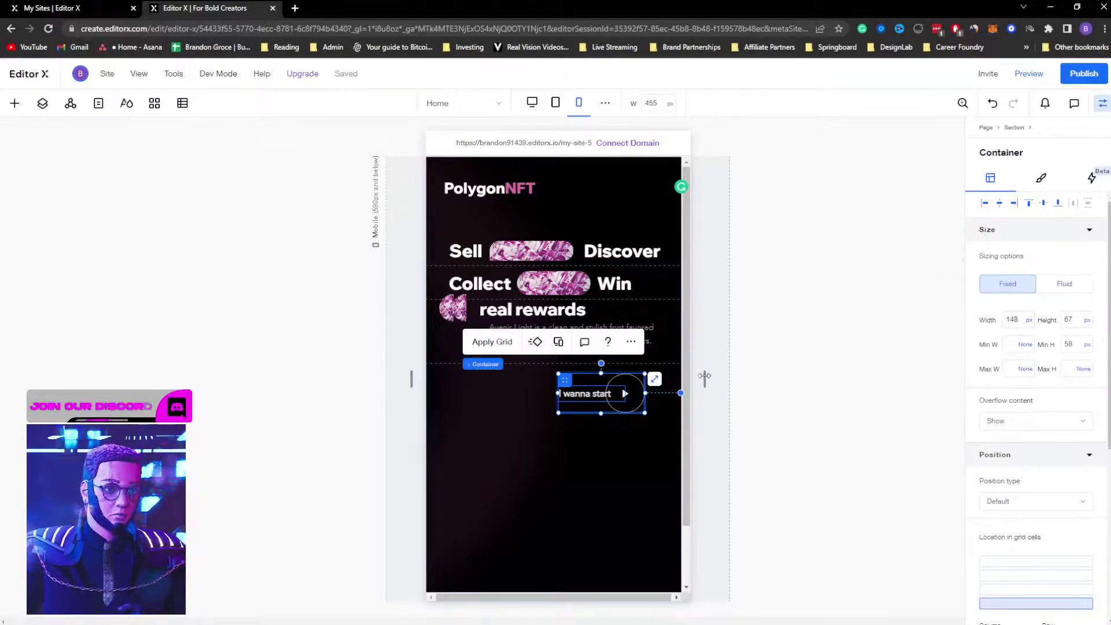
drag(705, 376, 664, 369)
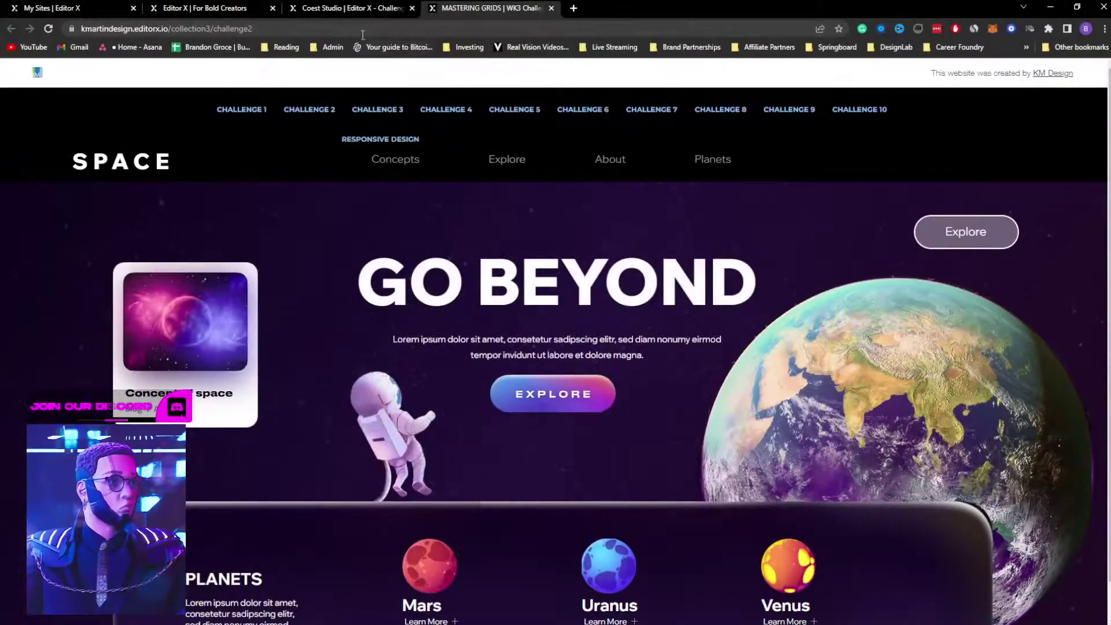
Step: Review the Donuts grid challenge website, from its hero section down to the priced flavor cards
click(369, 9)
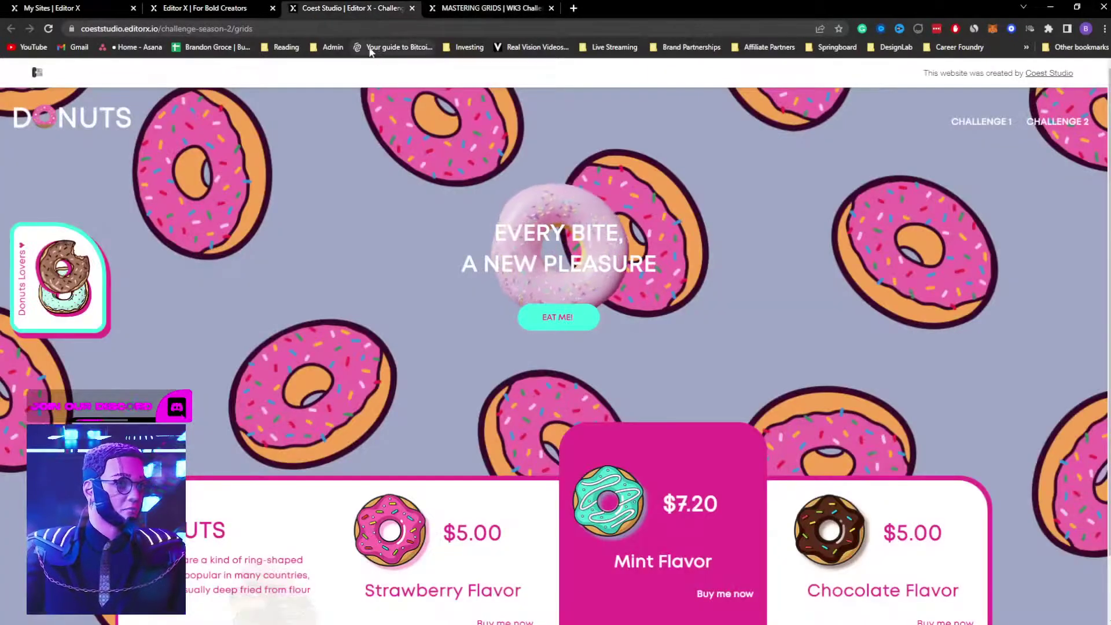
scroll(427, 194, down, 1)
scroll(426, 188, down, 1)
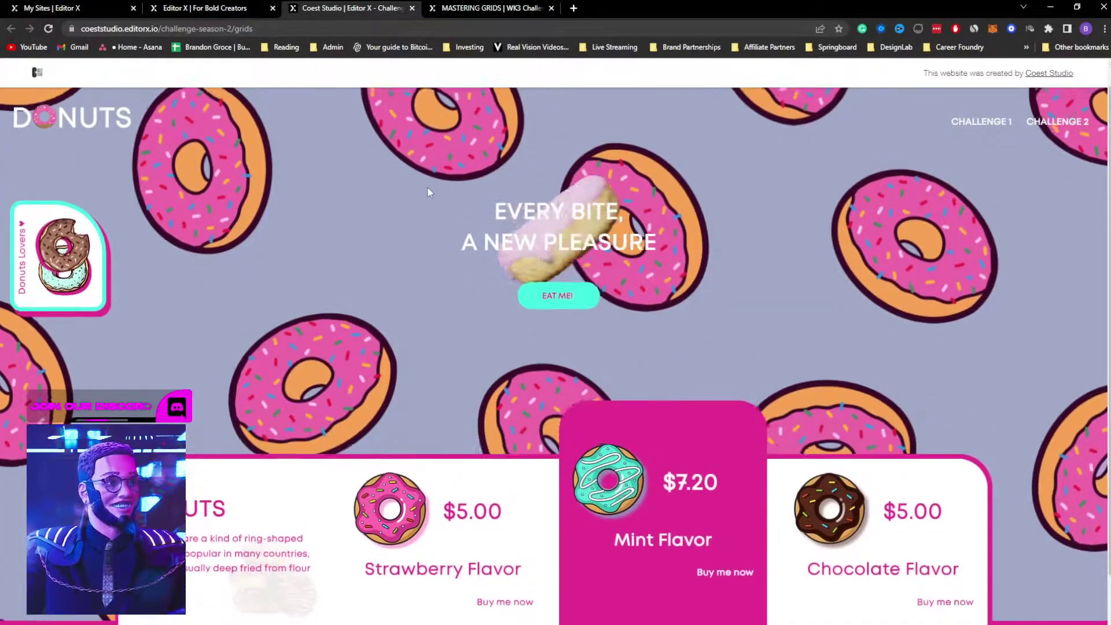
scroll(426, 186, up, 1)
scroll(427, 186, down, 3)
scroll(427, 192, down, 1)
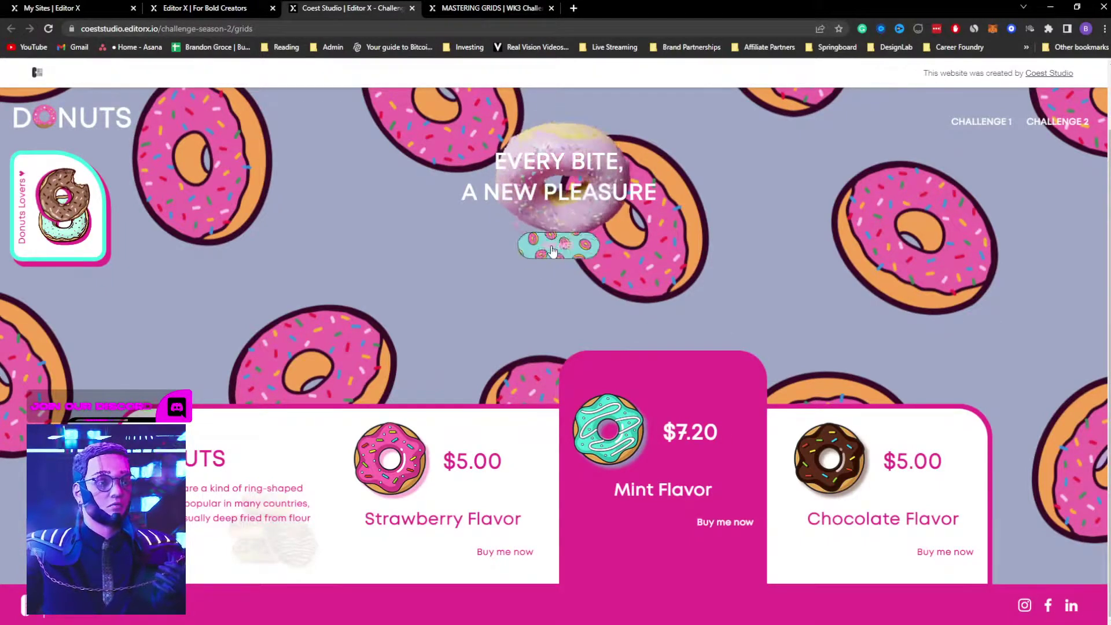
mouse_move(1026, 120)
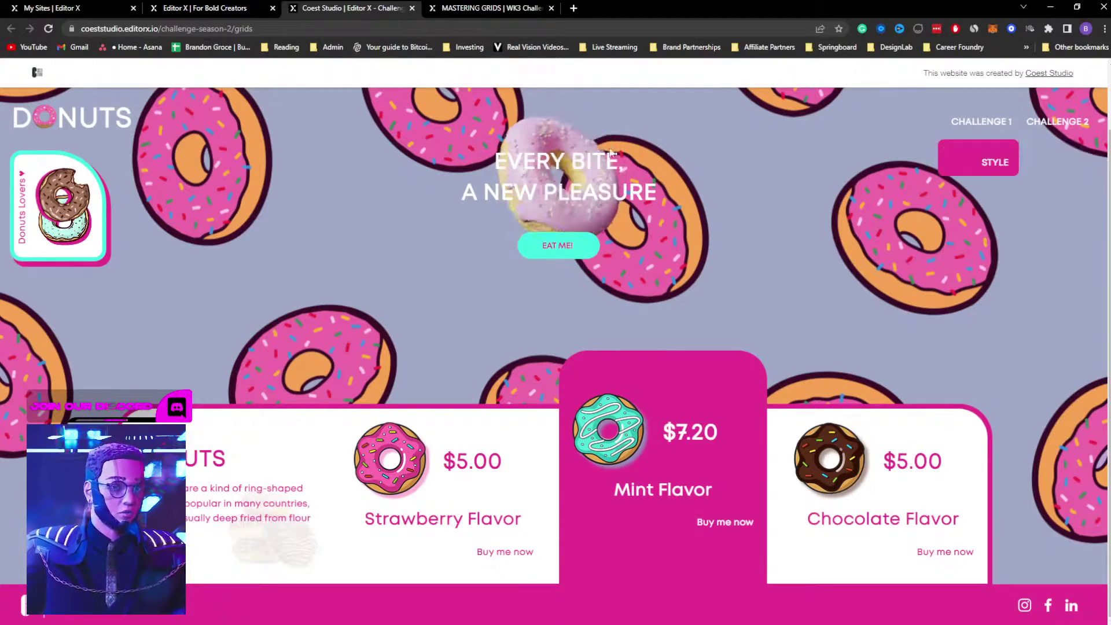
Step: Review the Space grid challenge website's hero and planets section, and return to the PolygonNFT site in the editor
click(500, 7)
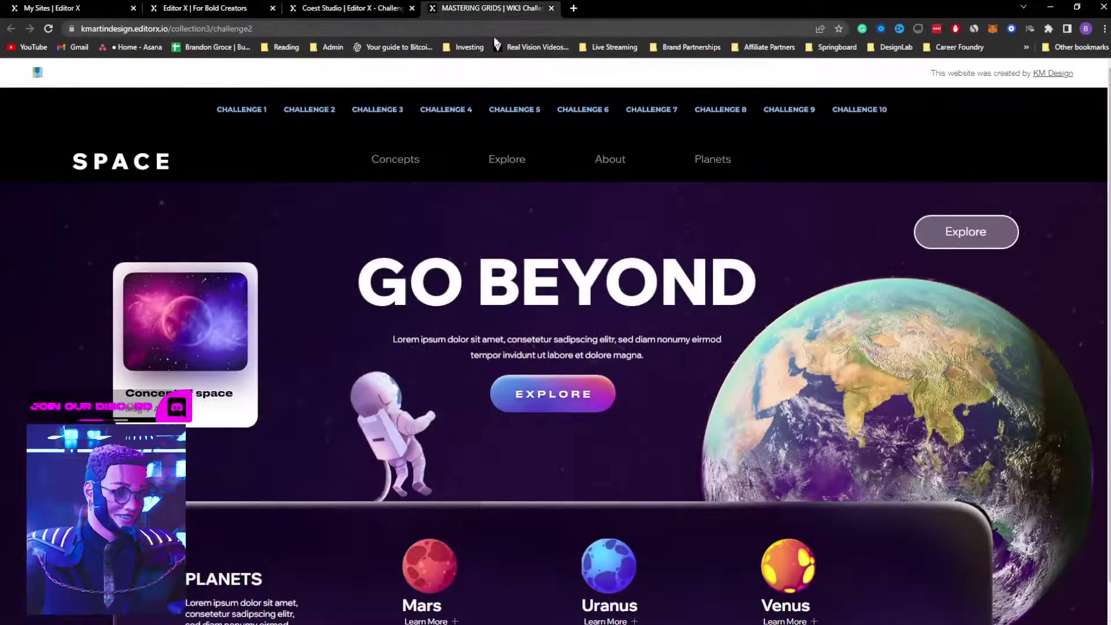
click(489, 67)
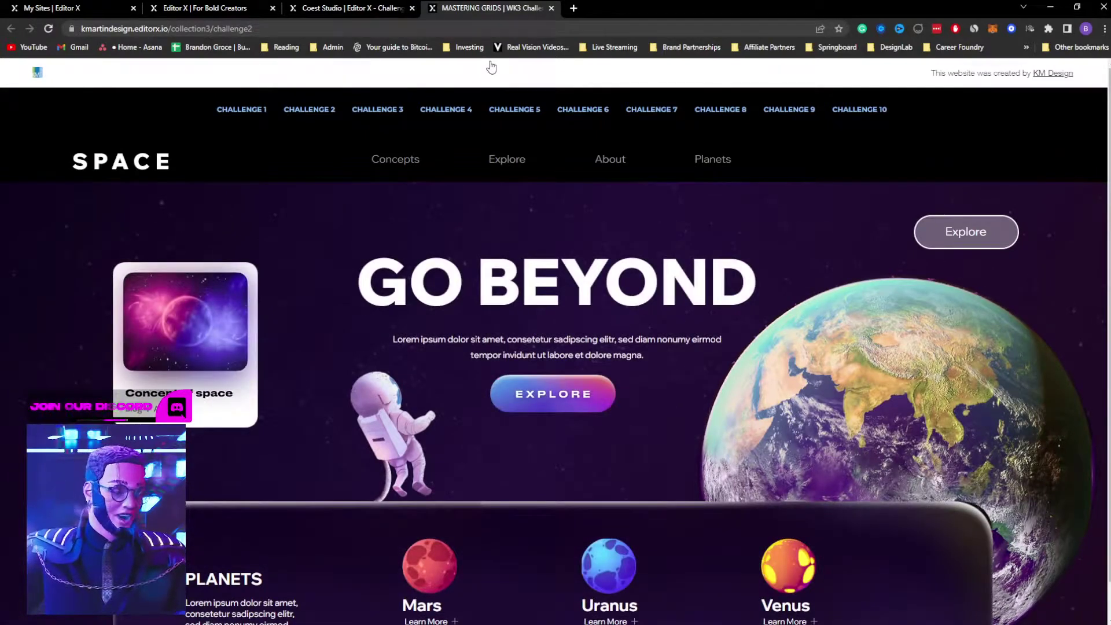
click(490, 67)
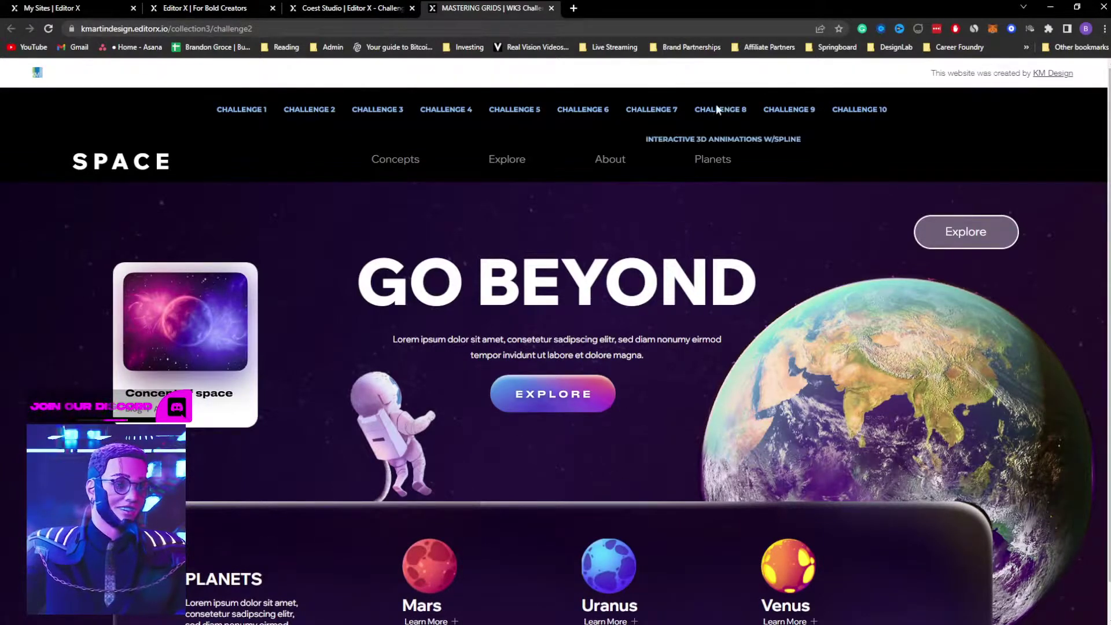
scroll(636, 259, down, 1)
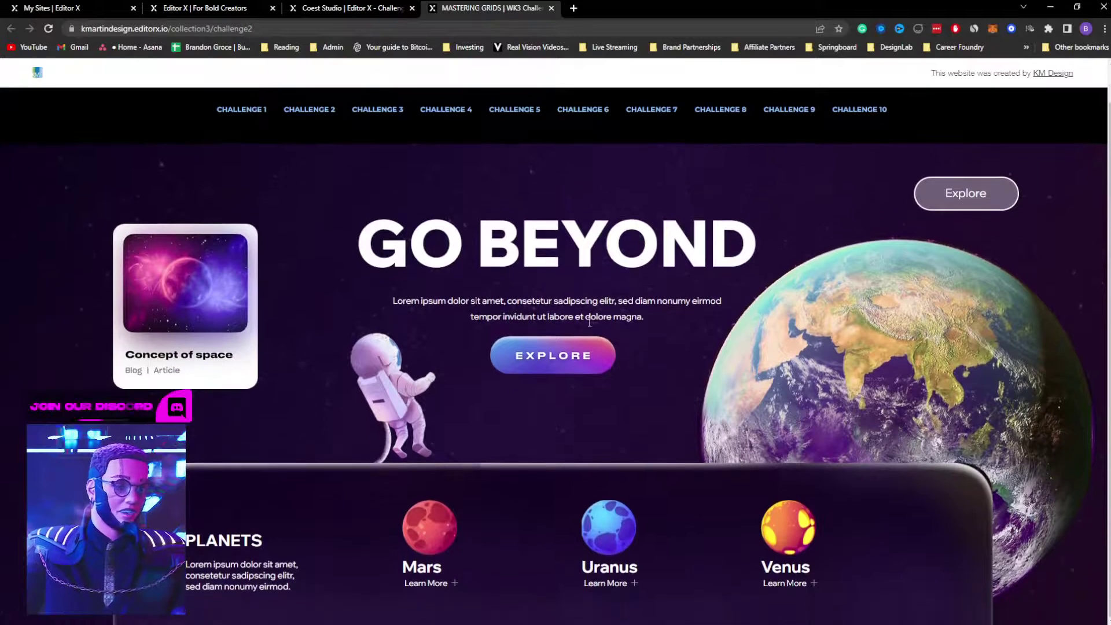
scroll(766, 266, up, 1)
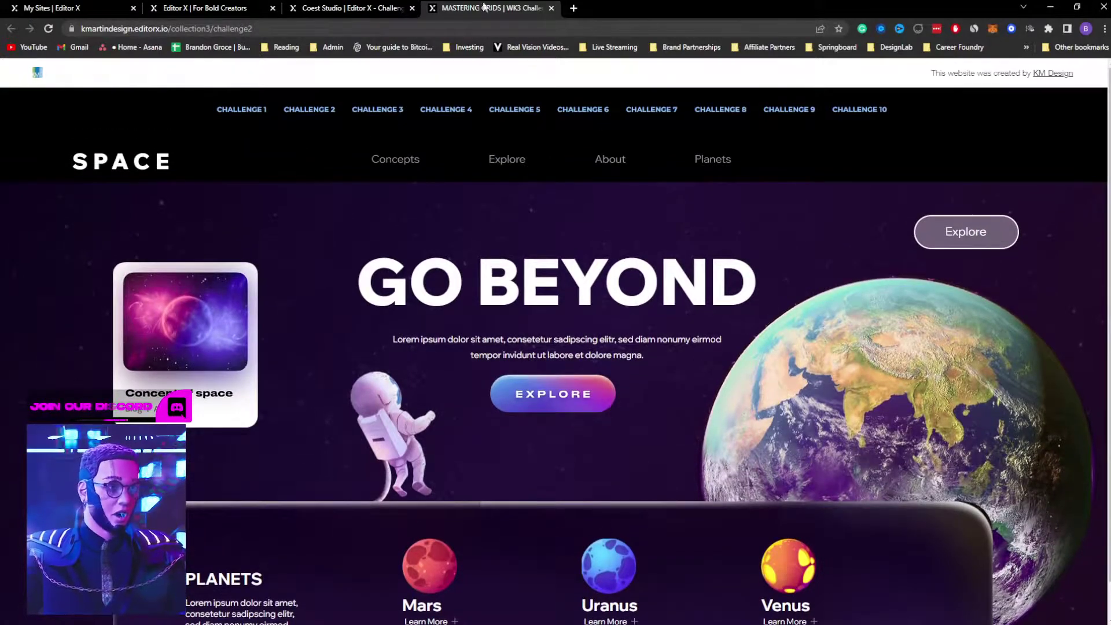
click(333, 7)
click(172, 8)
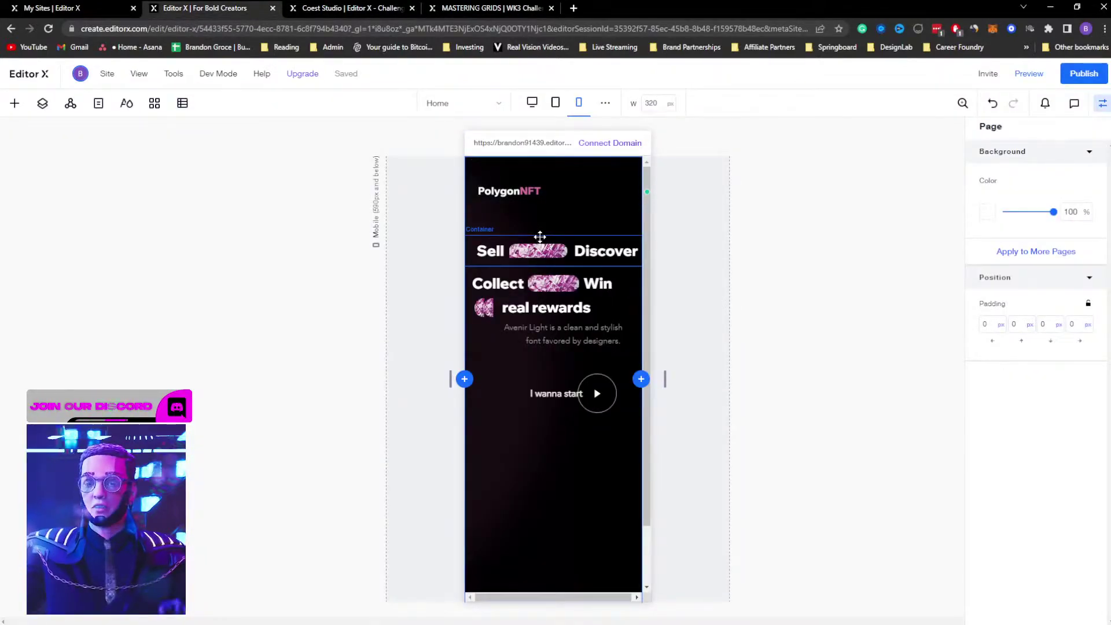
Step: Look at the Challenge # 2 Grids submission format in Discord's challenge channel, and open the publishing domain options in Editor X
key(super+Tab)
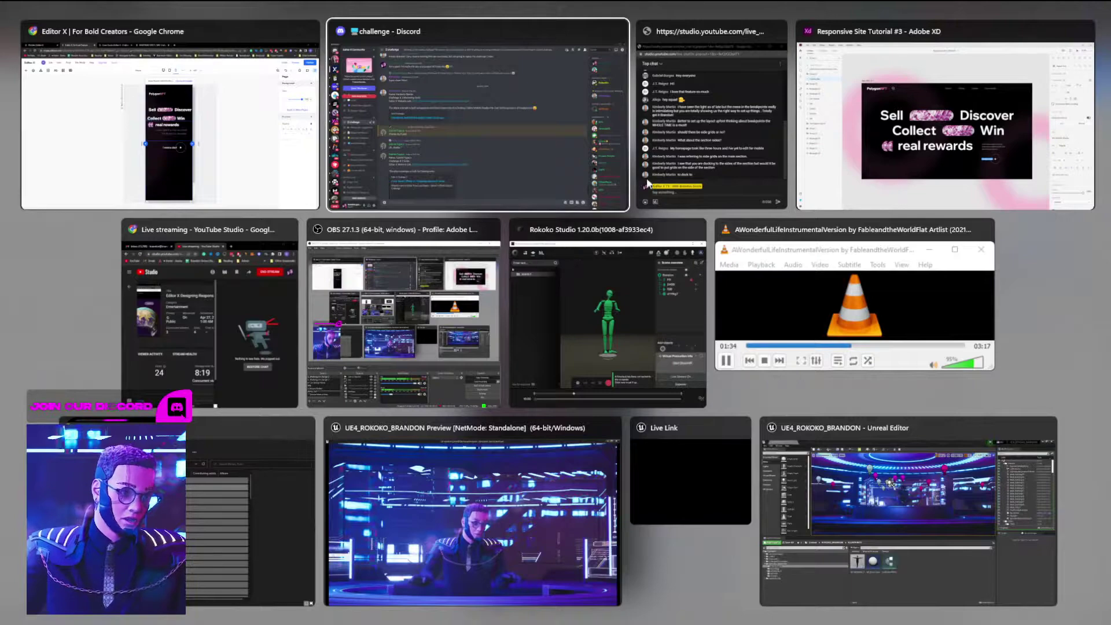
click(535, 162)
scroll(521, 278, down, 3)
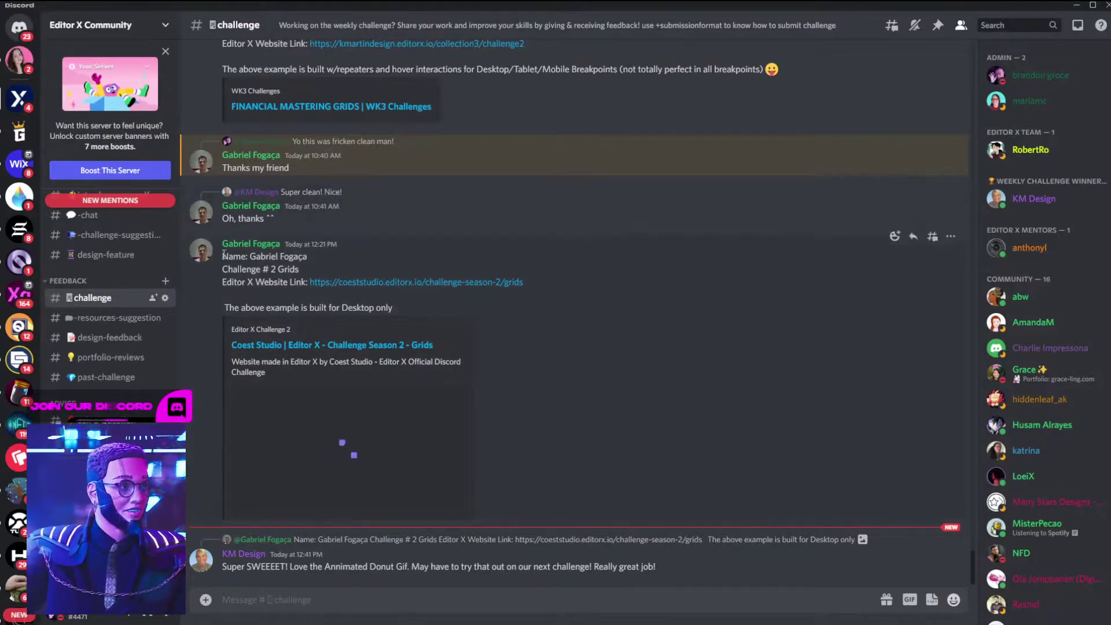
drag(271, 255, 309, 281)
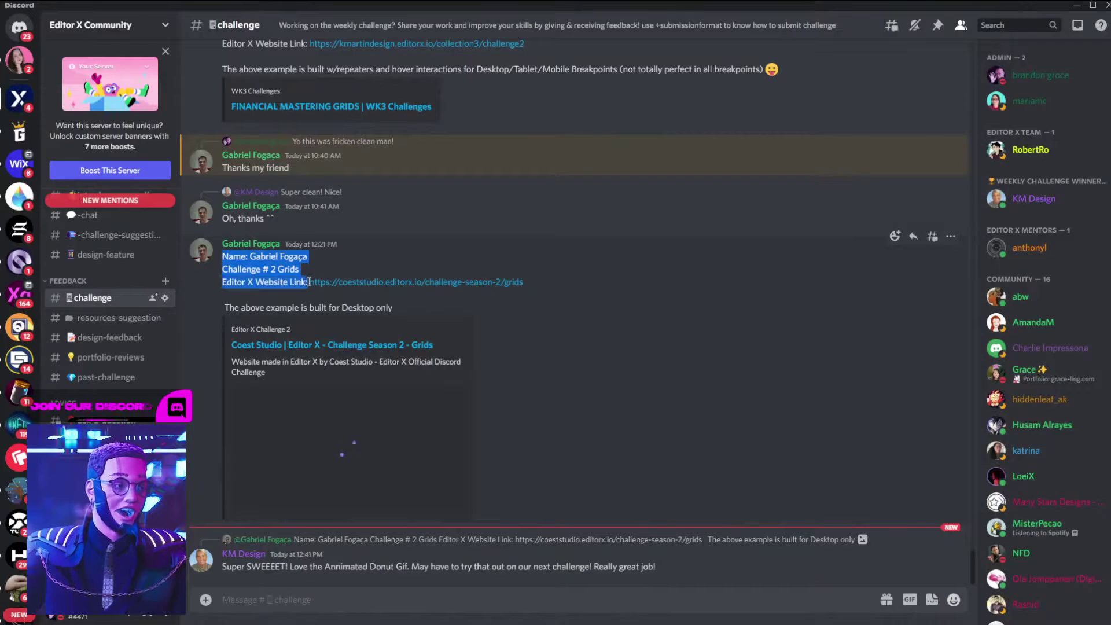
key(alt+Tab)
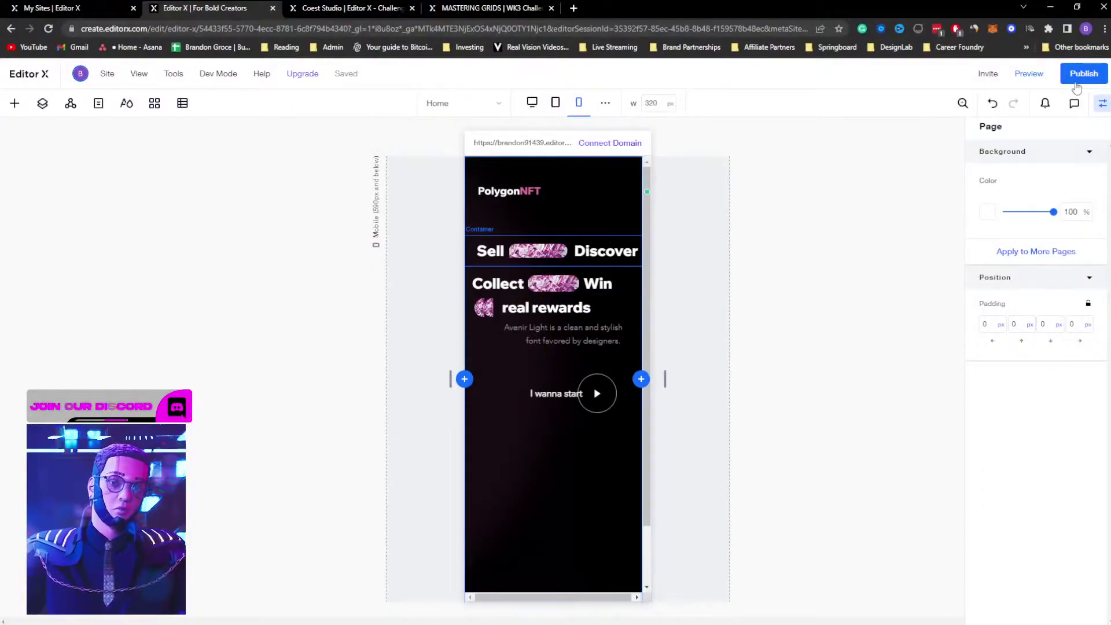
click(1078, 77)
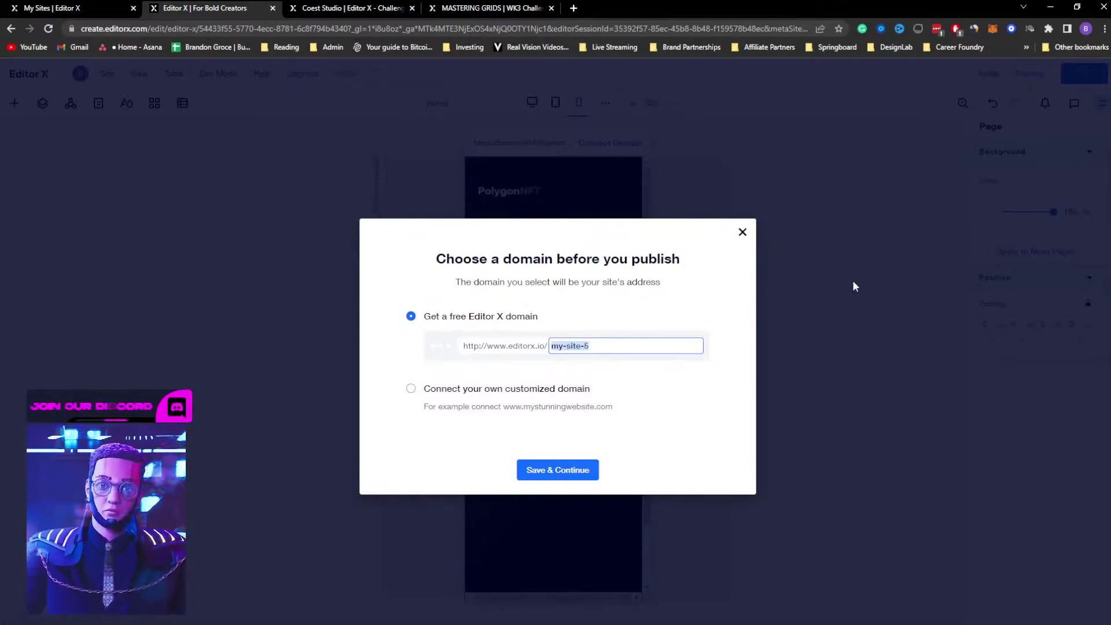
Step: Switch to the Space grid challenge website and reduce the browser window to check its hero and planets section at a narrow width
click(469, 9)
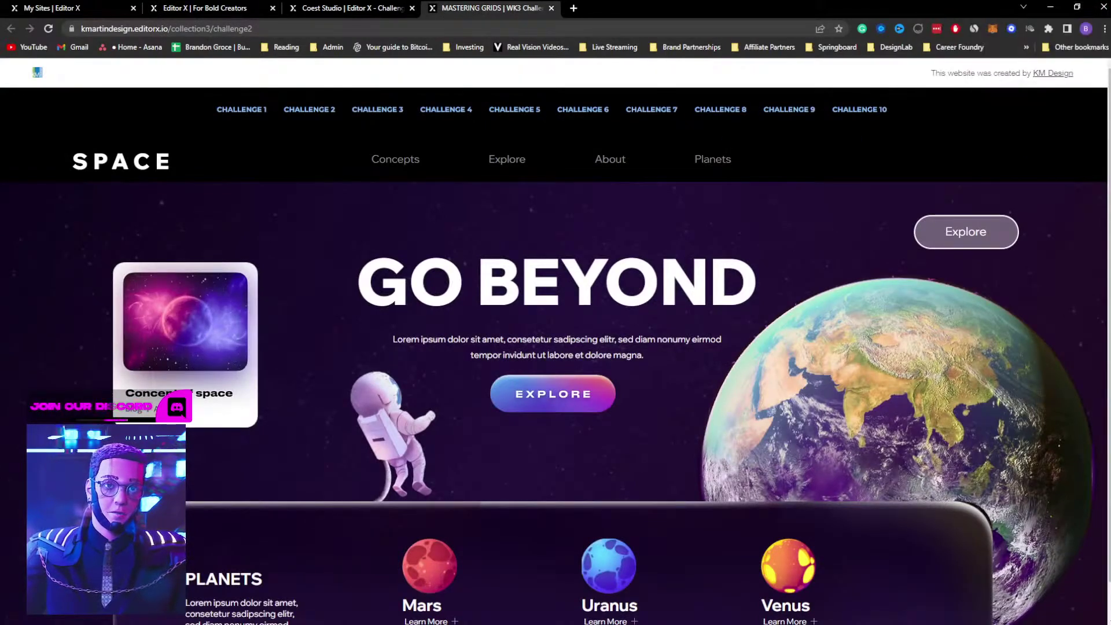
key(alt+Tab)
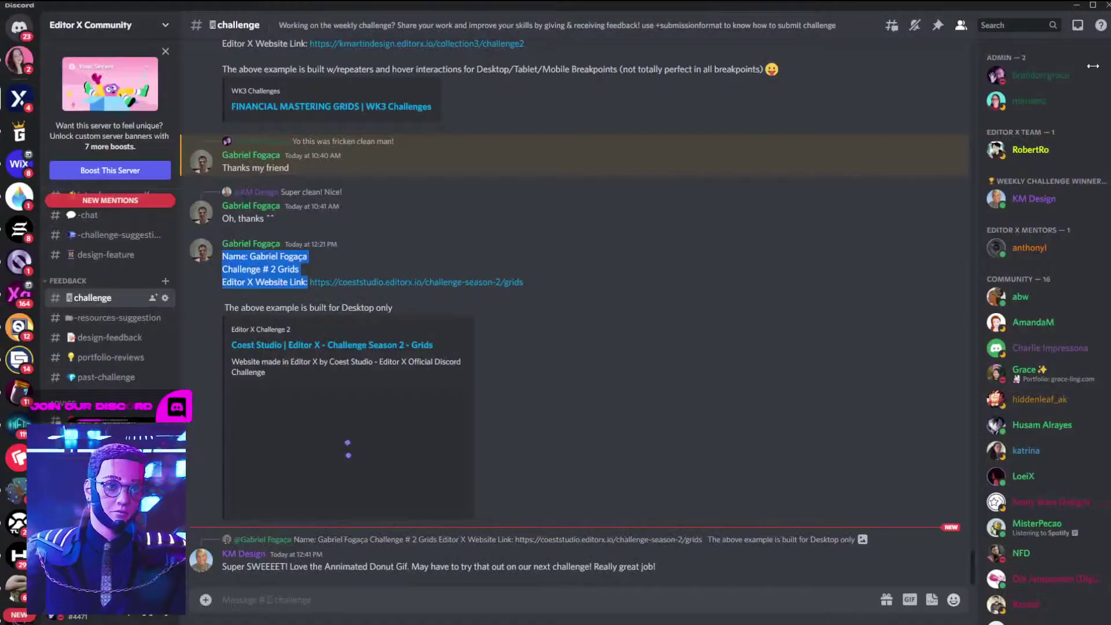
key(alt+Tab)
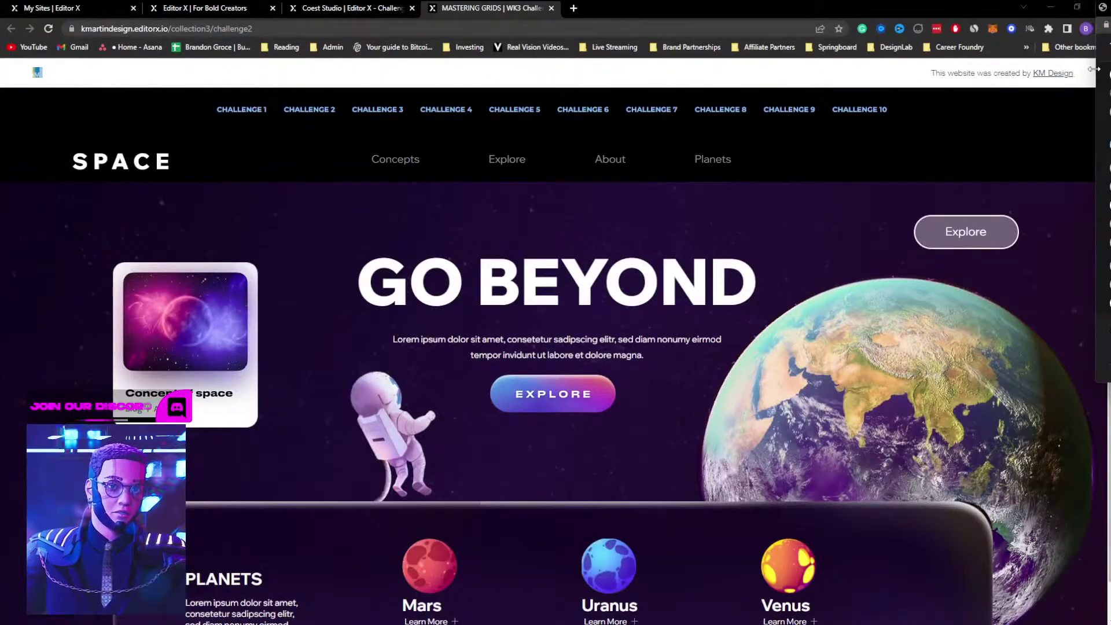
drag(1094, 69, 1109, 68)
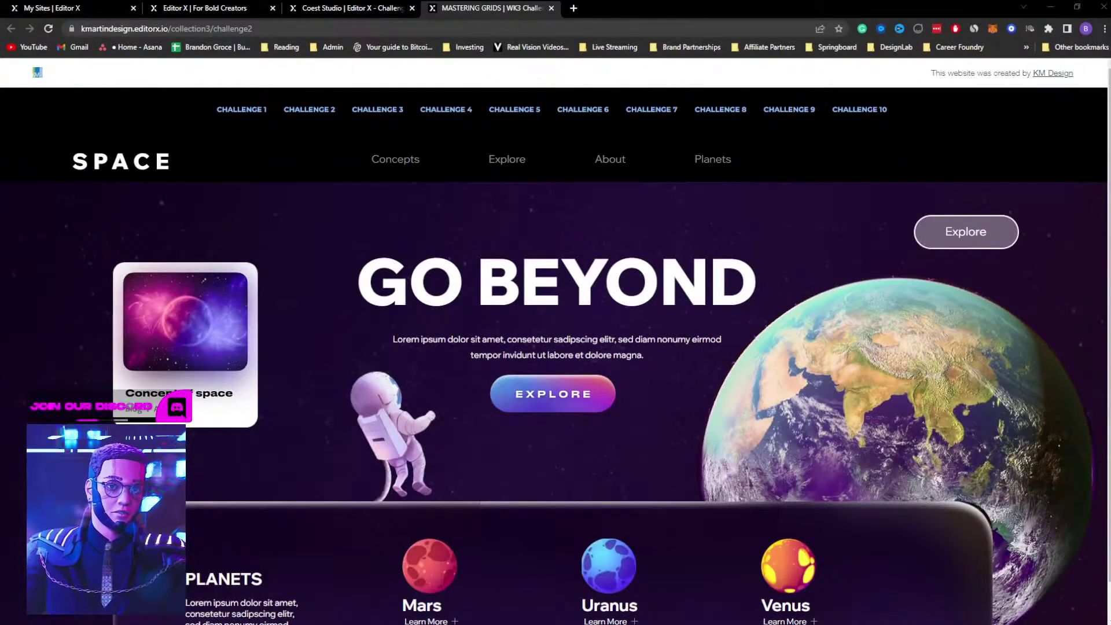
click(1076, 7)
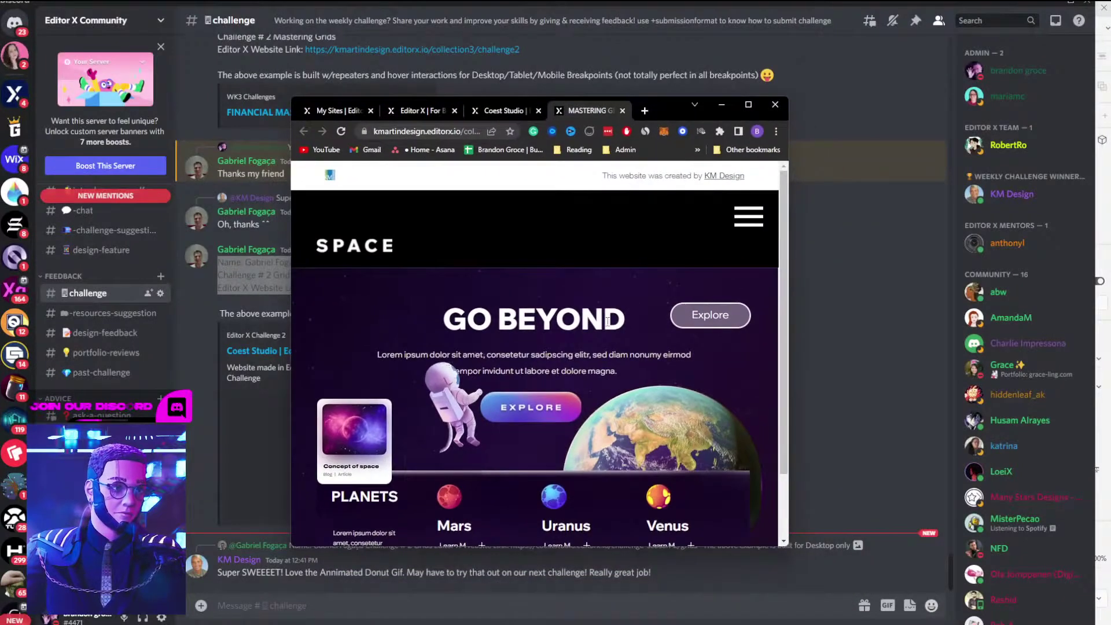
scroll(608, 321, down, 2)
scroll(607, 321, up, 1)
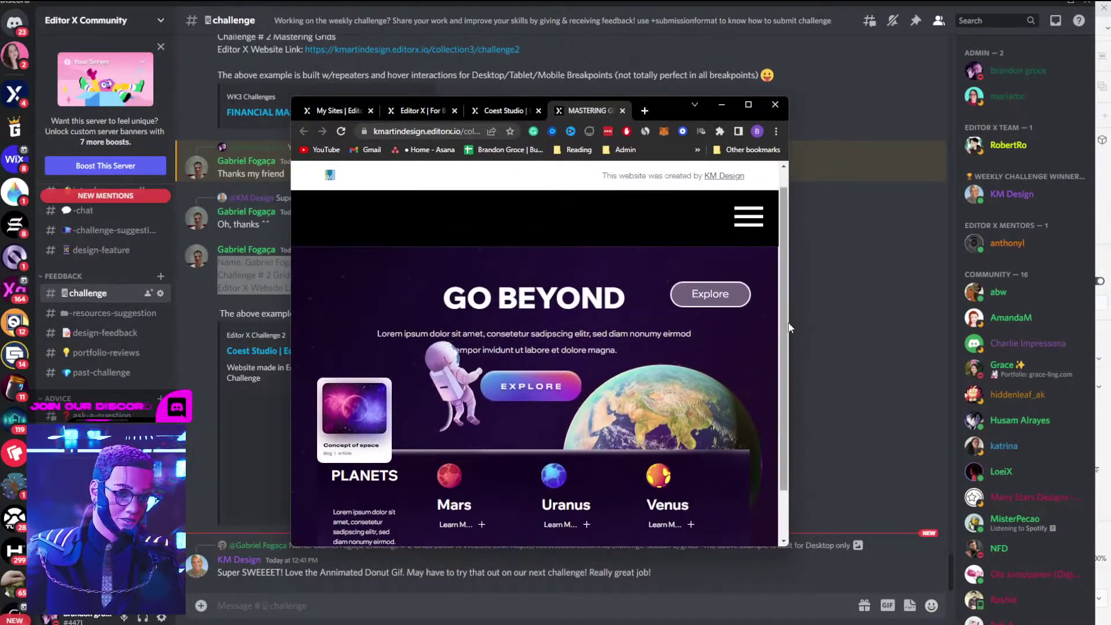
Step: Widen the browser window in stages up to full screen, examining how the Space site's navigation, hero and planets section adapt
drag(789, 325, 822, 299)
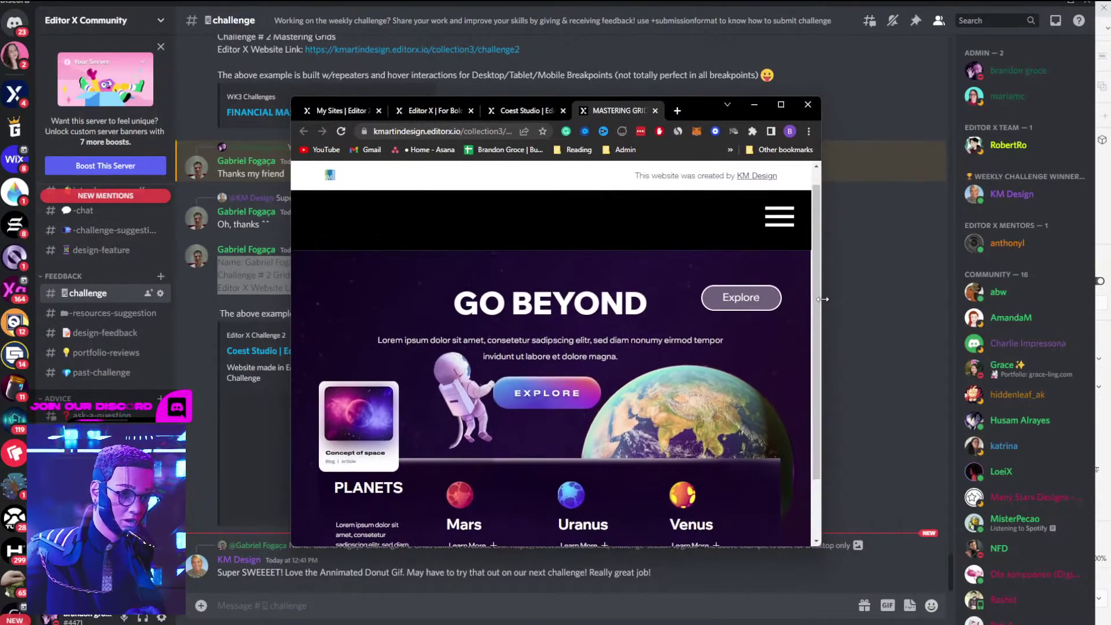
scroll(587, 325, down, 2)
scroll(589, 324, up, 2)
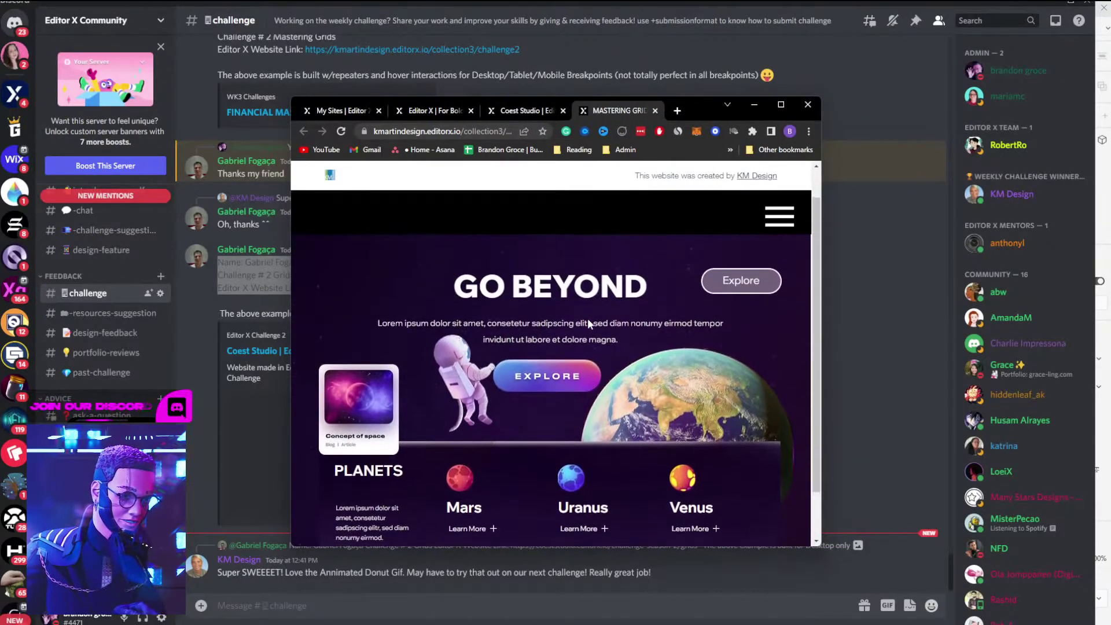
scroll(588, 320, down, 2)
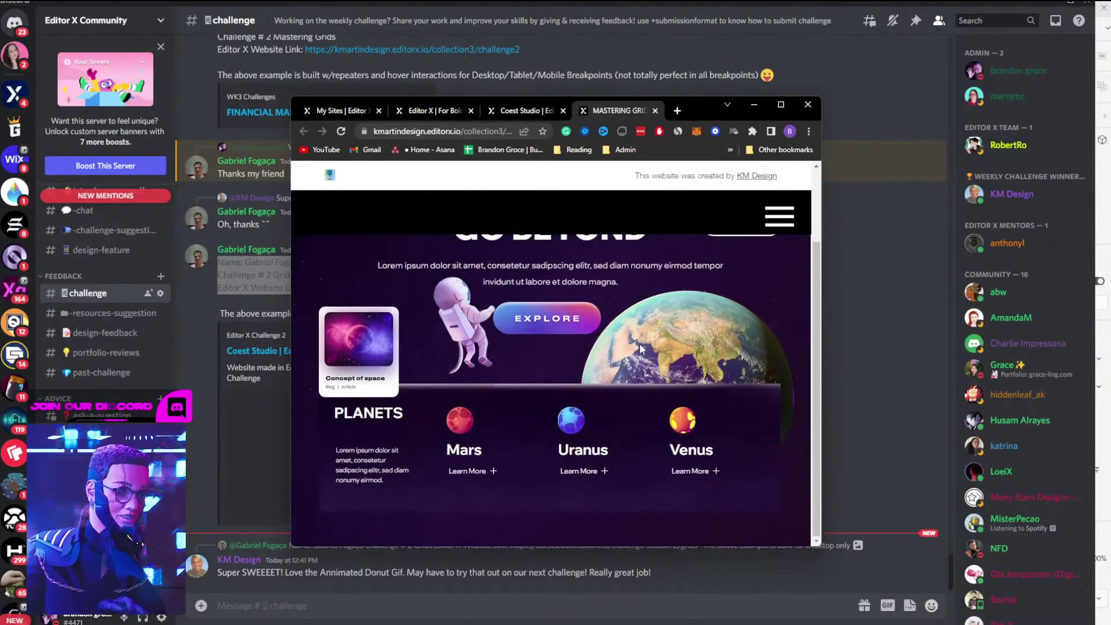
scroll(544, 344, up, 2)
scroll(524, 344, down, 2)
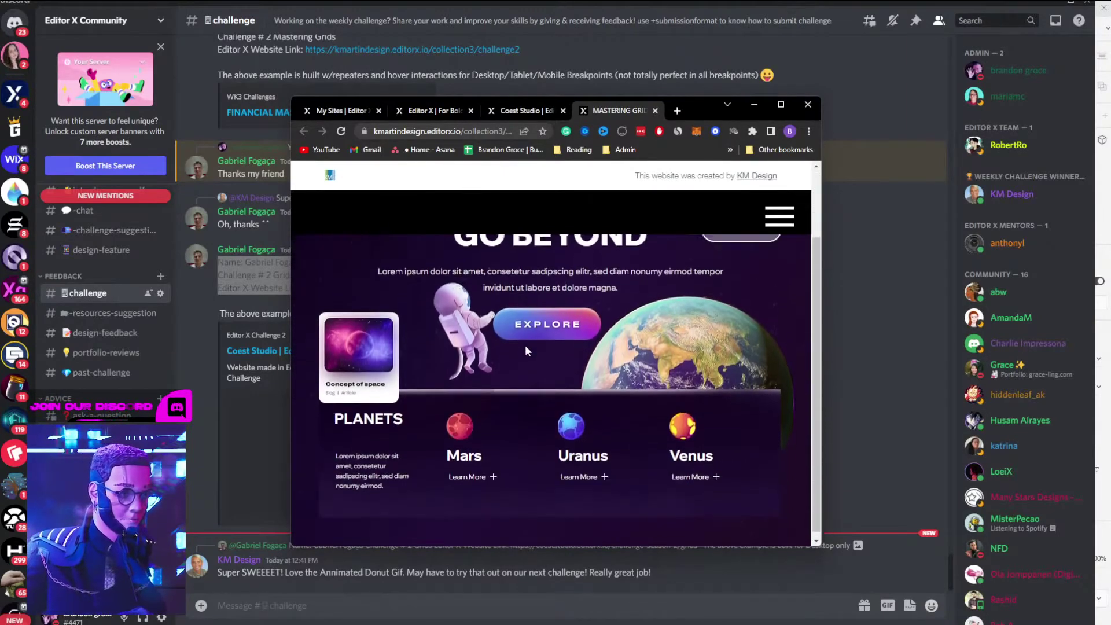
scroll(529, 342, up, 2)
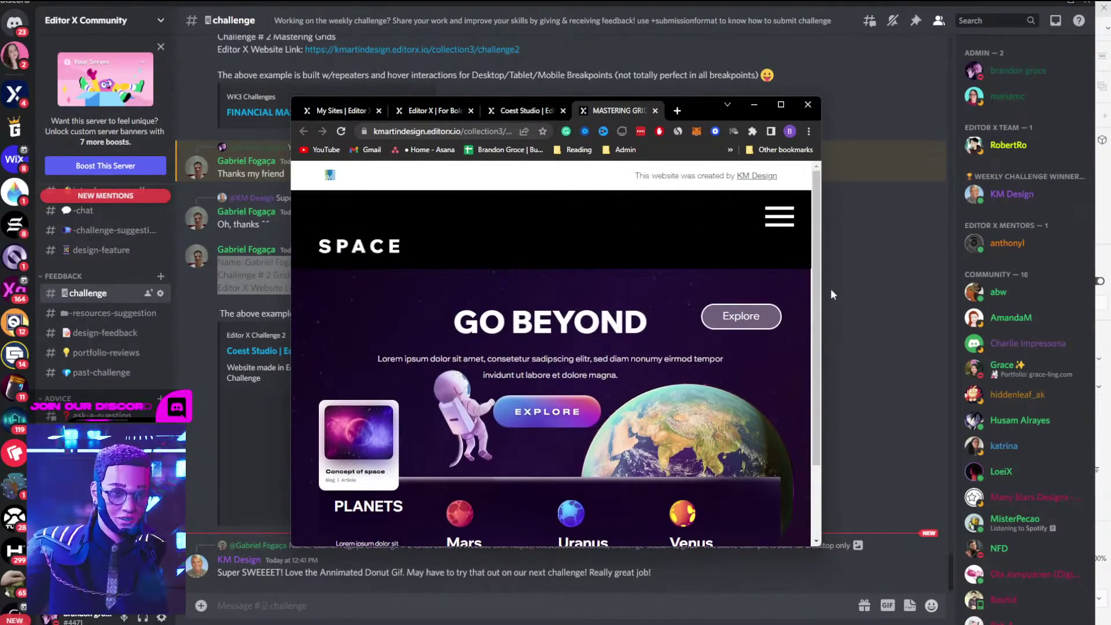
drag(821, 287, 877, 287)
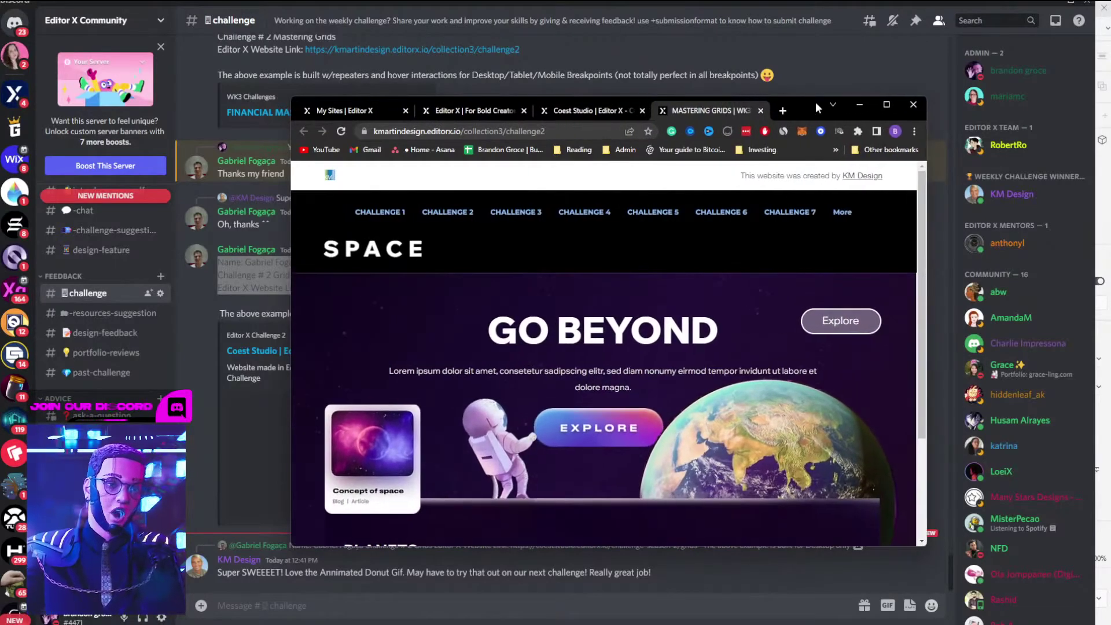
click(836, 104)
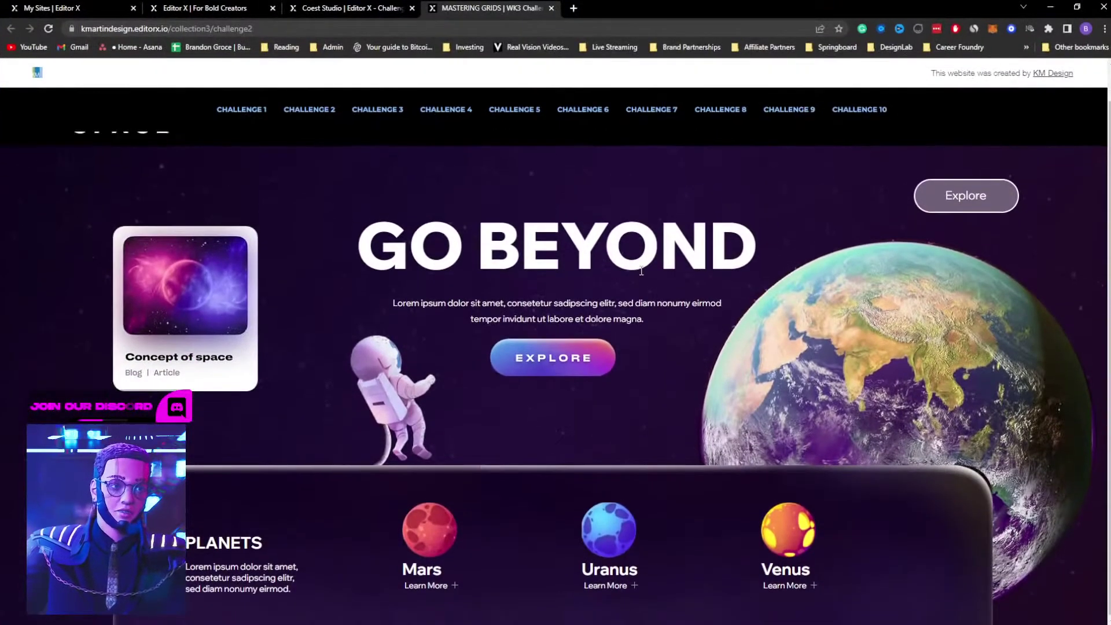